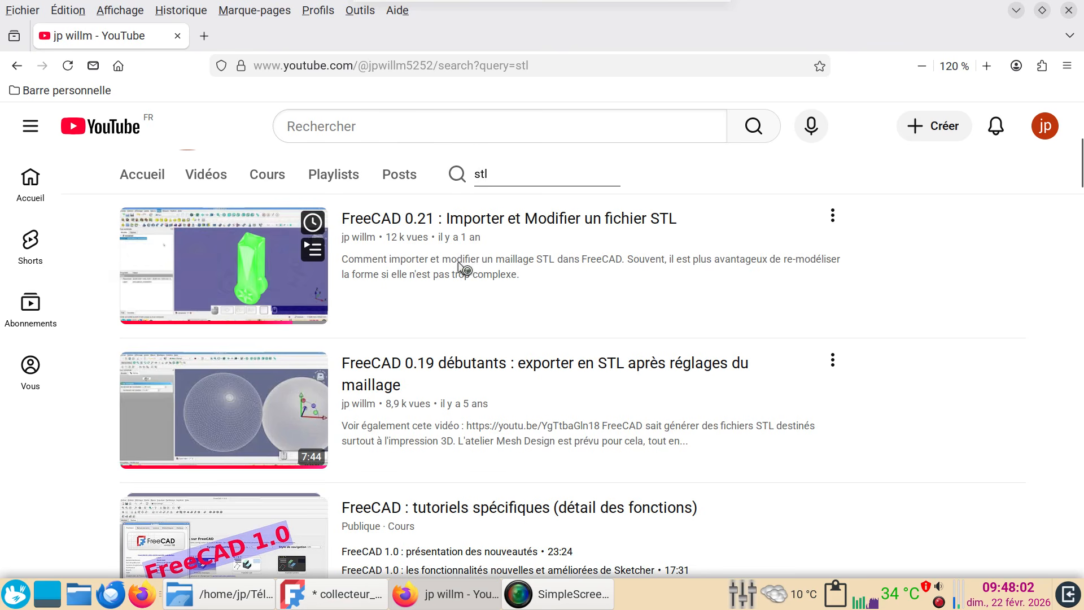
# Step: Look through the channel's video results for "stl" to find tutorials on importing and modifying STL meshes
pyautogui.moveTo(356, 243)
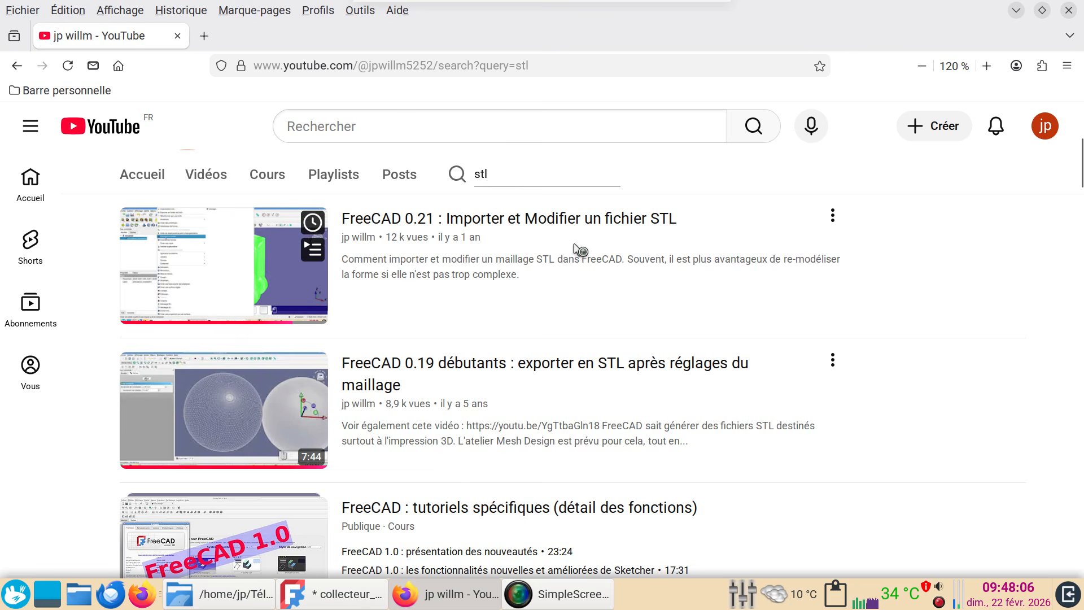
pyautogui.scroll(-7, 481, 295)
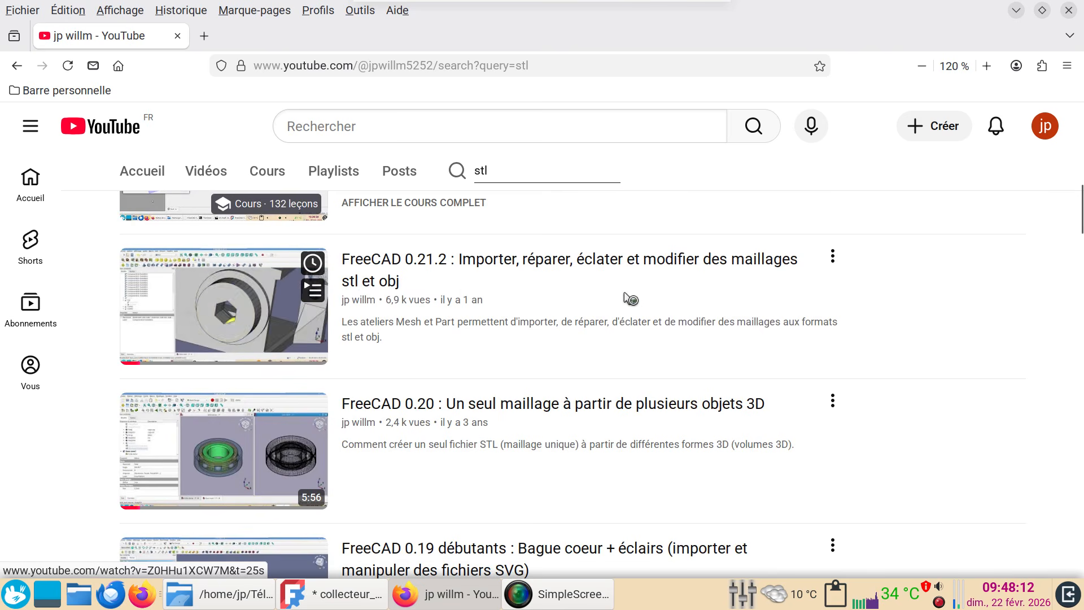
pyautogui.scroll(7, 512, 306)
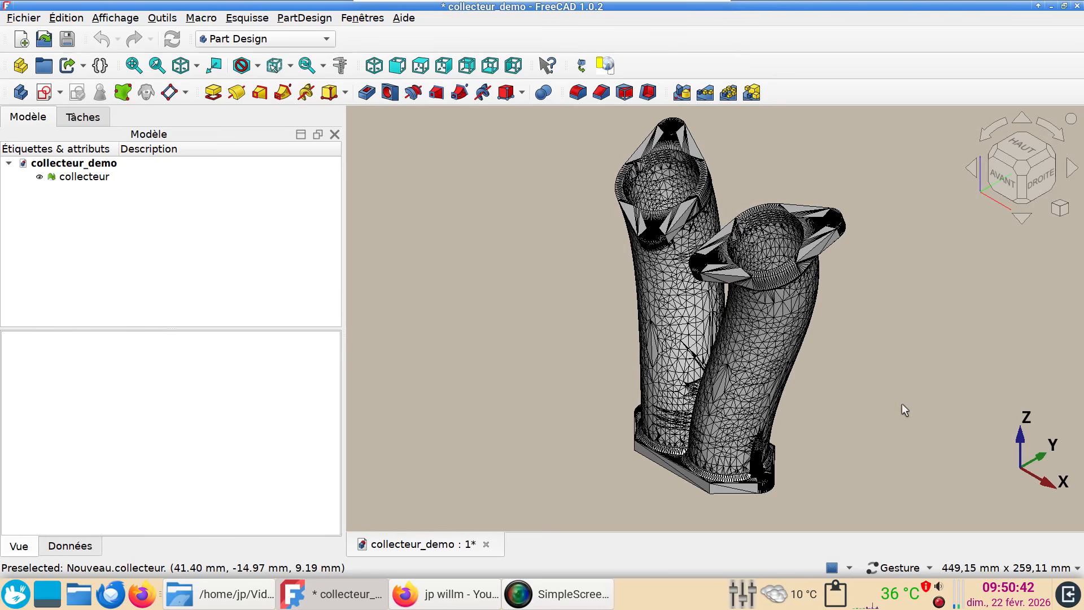
# Step: Examine the imported manifold mesh from the front and from oblique angles, including its flanges and two pipes
pyautogui.moveTo(877, 398); pyautogui.dragTo(946, 394)
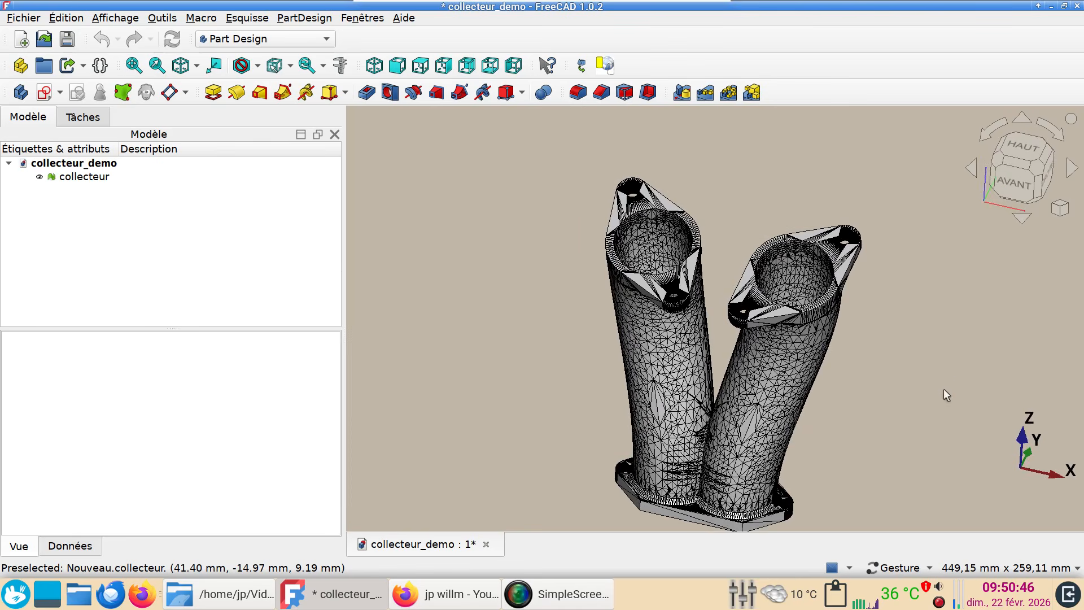
pyautogui.moveTo(852, 451)
pyautogui.mouseDown()
pyautogui.moveTo(830, 366)
pyautogui.moveTo(823, 446)
pyautogui.moveTo(842, 440)
pyautogui.mouseUp()
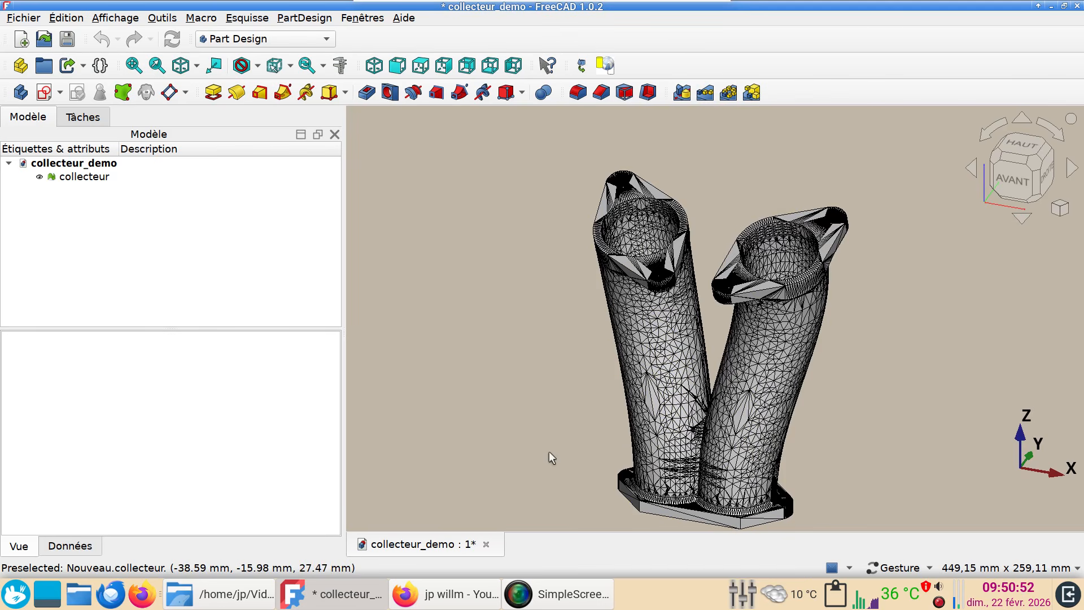
pyautogui.press('1')
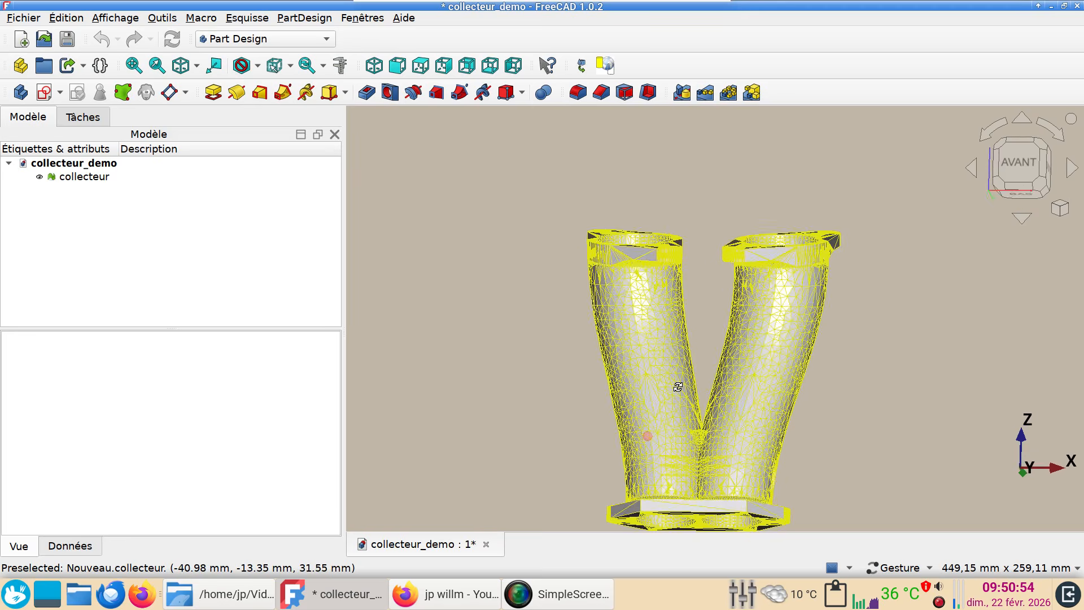
pyautogui.moveTo(871, 368); pyautogui.dragTo(885, 377)
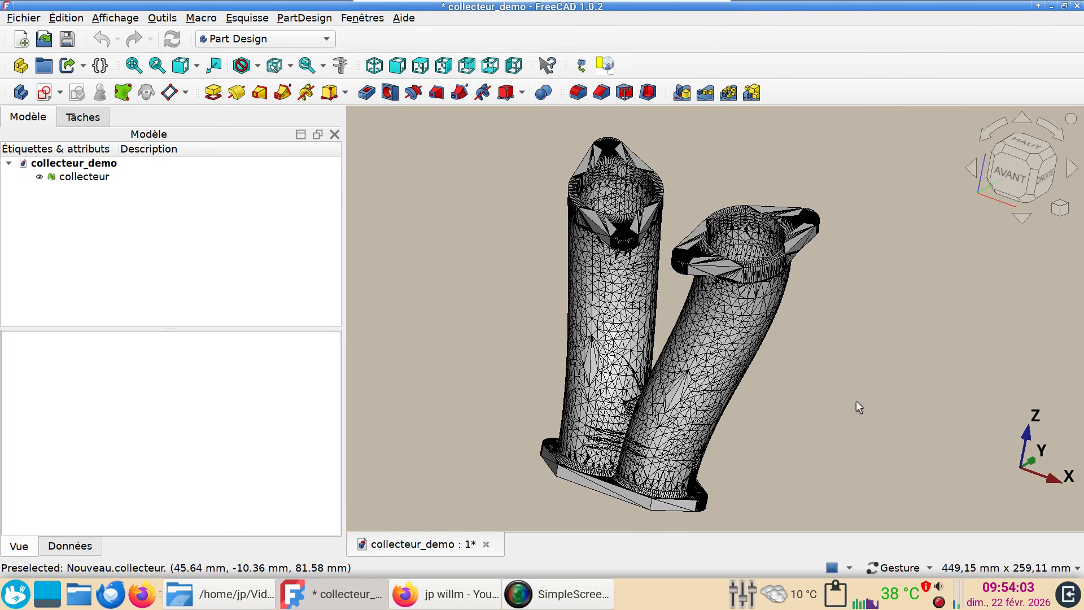
pyautogui.moveTo(829, 400)
pyautogui.mouseDown()
pyautogui.moveTo(869, 290)
pyautogui.moveTo(832, 254)
pyautogui.moveTo(855, 396)
pyautogui.moveTo(862, 374)
pyautogui.moveTo(834, 316)
pyautogui.moveTo(765, 394)
pyautogui.moveTo(837, 345)
pyautogui.moveTo(851, 312)
pyautogui.moveTo(869, 388)
pyautogui.mouseUp()
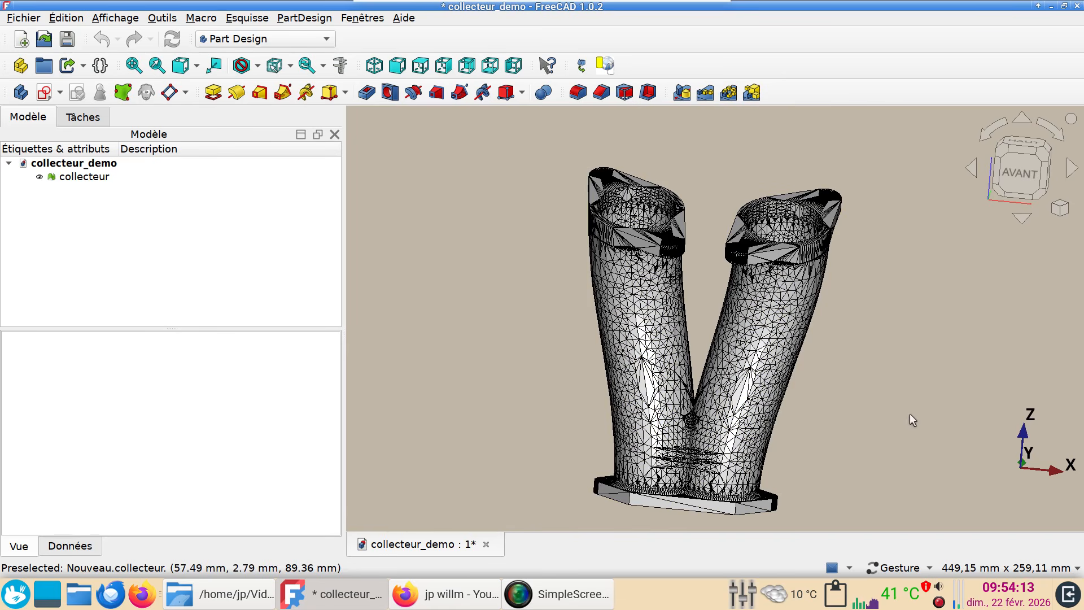
pyautogui.moveTo(858, 389)
pyautogui.mouseDown()
pyautogui.moveTo(836, 388)
pyautogui.moveTo(867, 400)
pyautogui.mouseUp()
pyautogui.press('1')
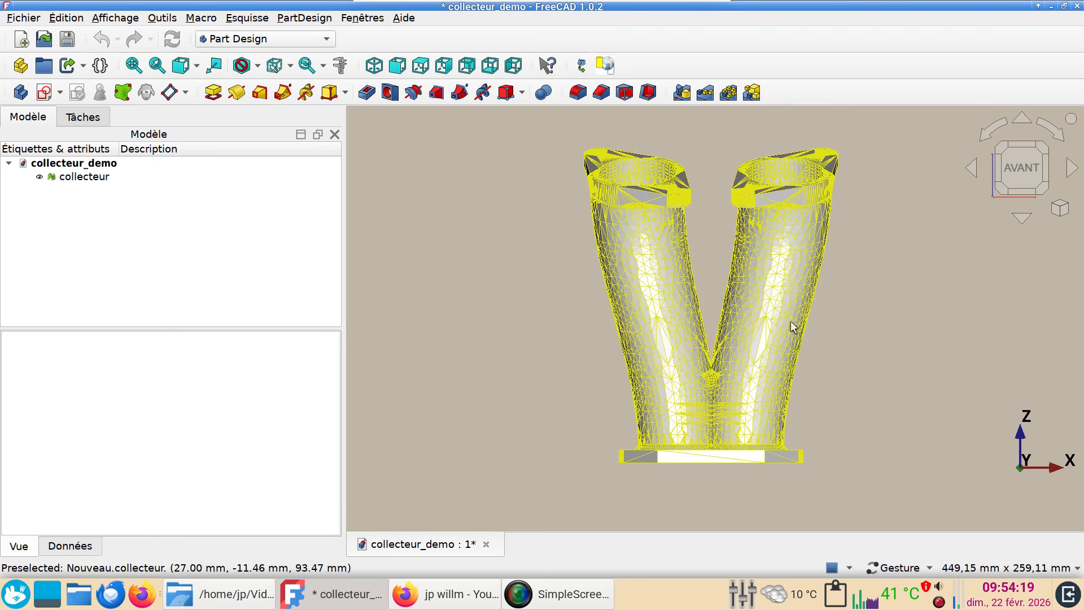
pyautogui.moveTo(847, 327); pyautogui.dragTo(782, 327)
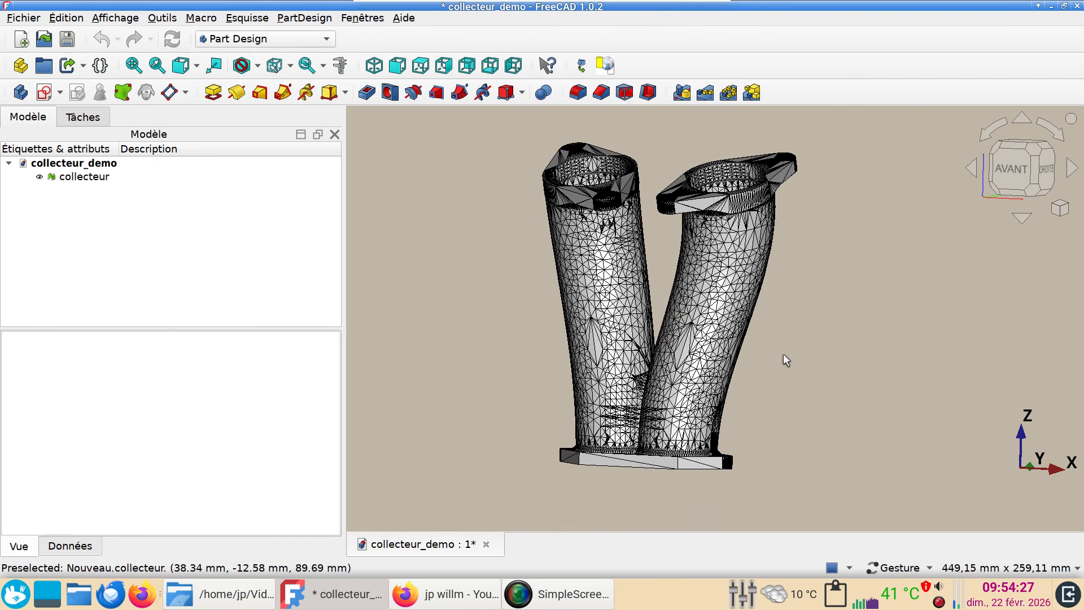
pyautogui.moveTo(783, 355); pyautogui.dragTo(741, 355)
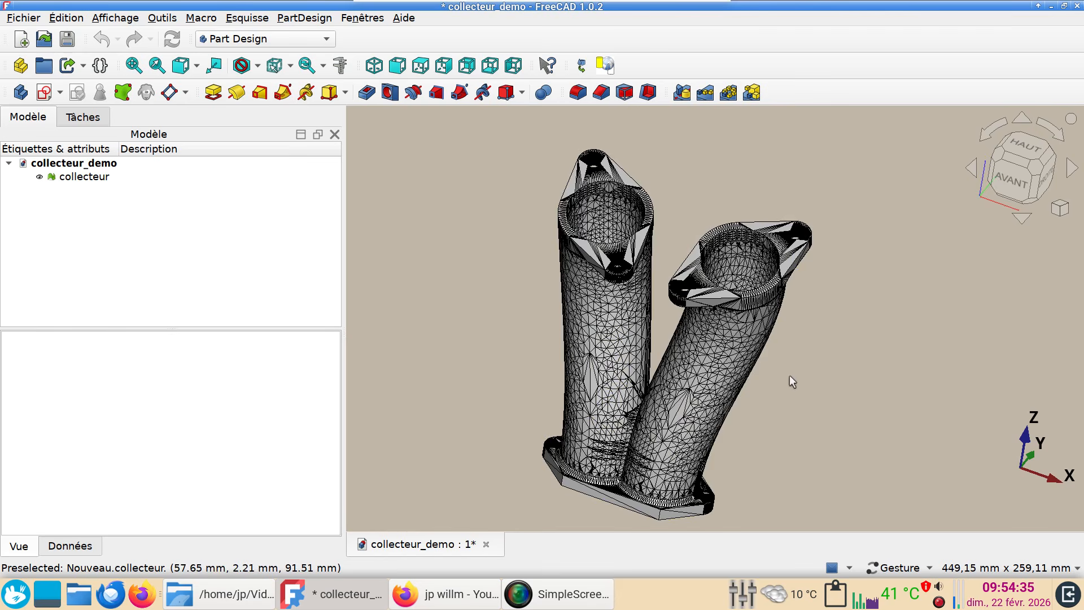
pyautogui.click(1008, 192)
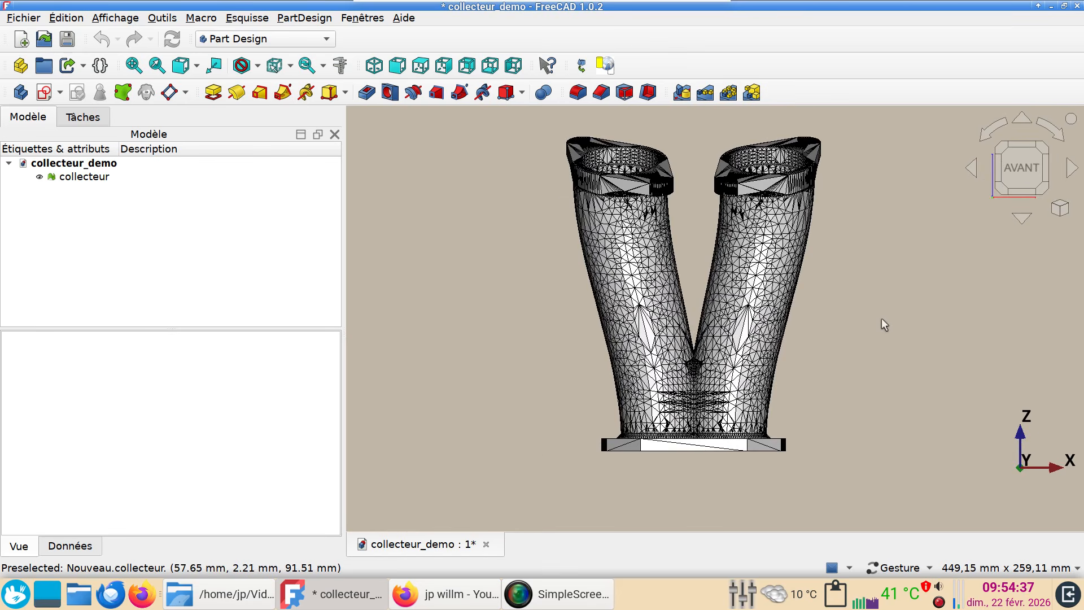
pyautogui.moveTo(862, 315); pyautogui.dragTo(856, 342, button='right')
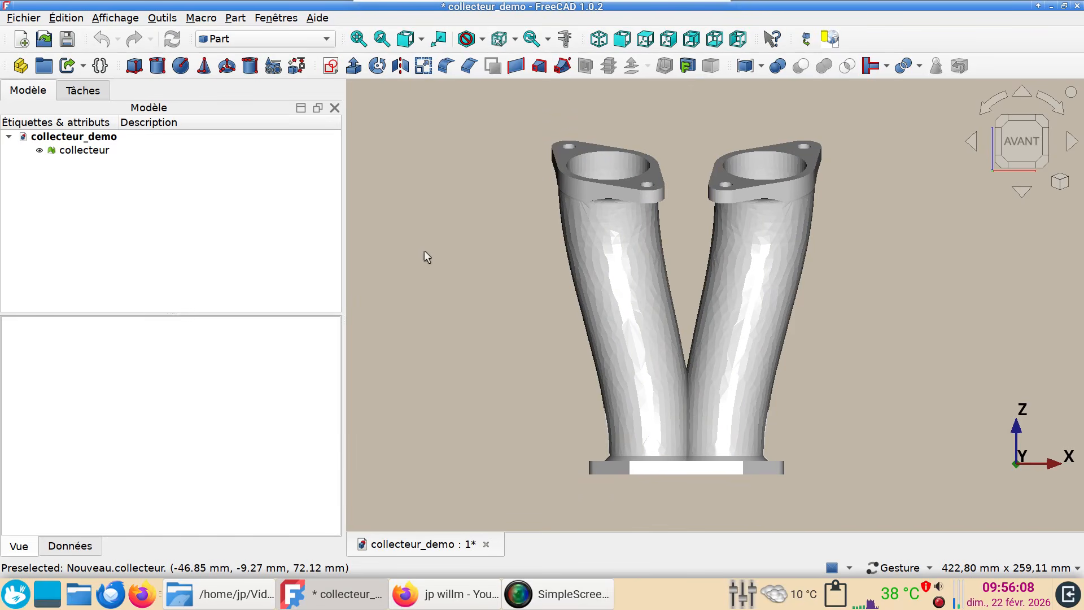
# Step: Create a shape from the collecteur mesh with the Part workbench, leaving Recomposer la forme off
pyautogui.click(293, 41)
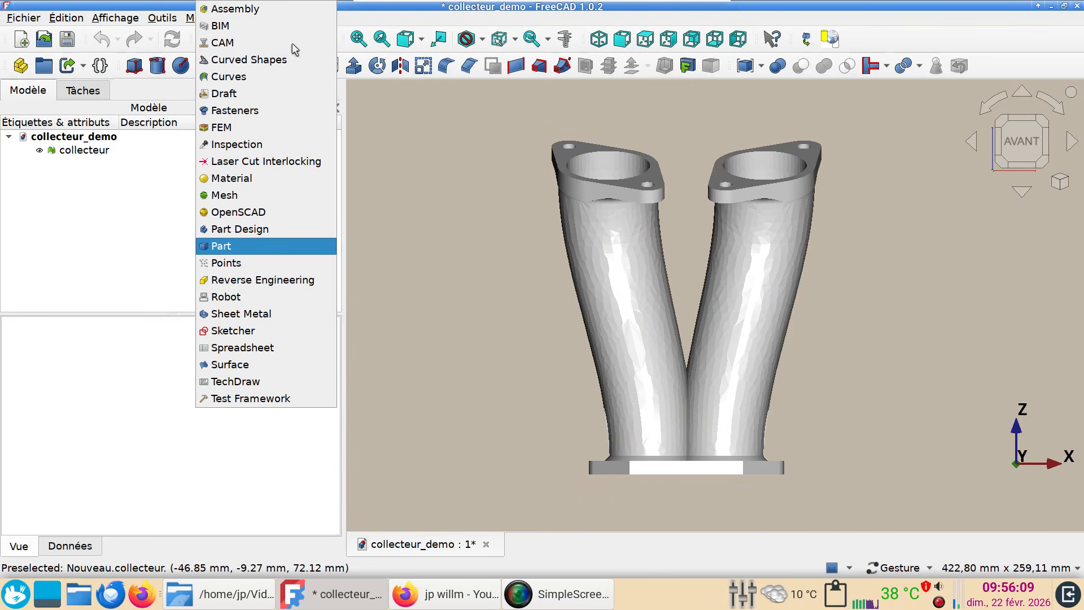
pyautogui.click(272, 245)
pyautogui.scroll(-1, 423, 255)
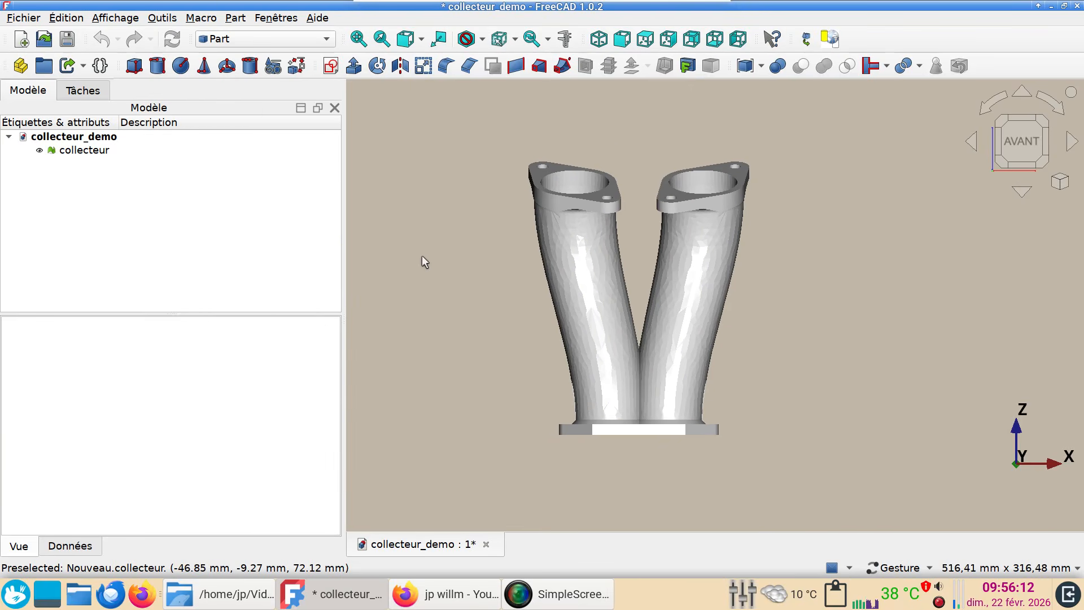
pyautogui.scroll(1, 424, 249)
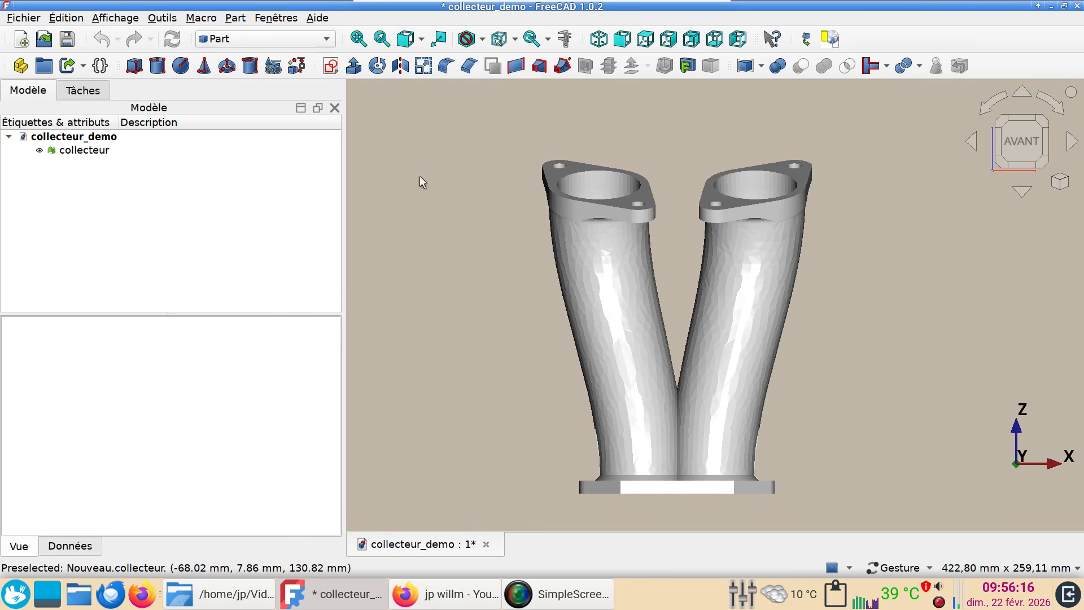
pyautogui.click(94, 151)
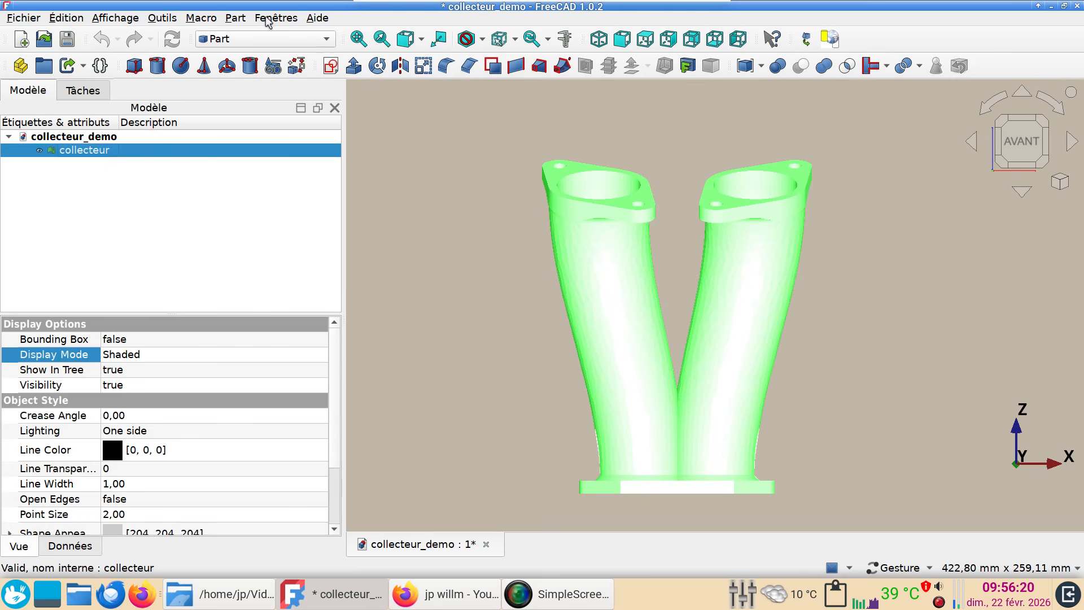
pyautogui.click(236, 18)
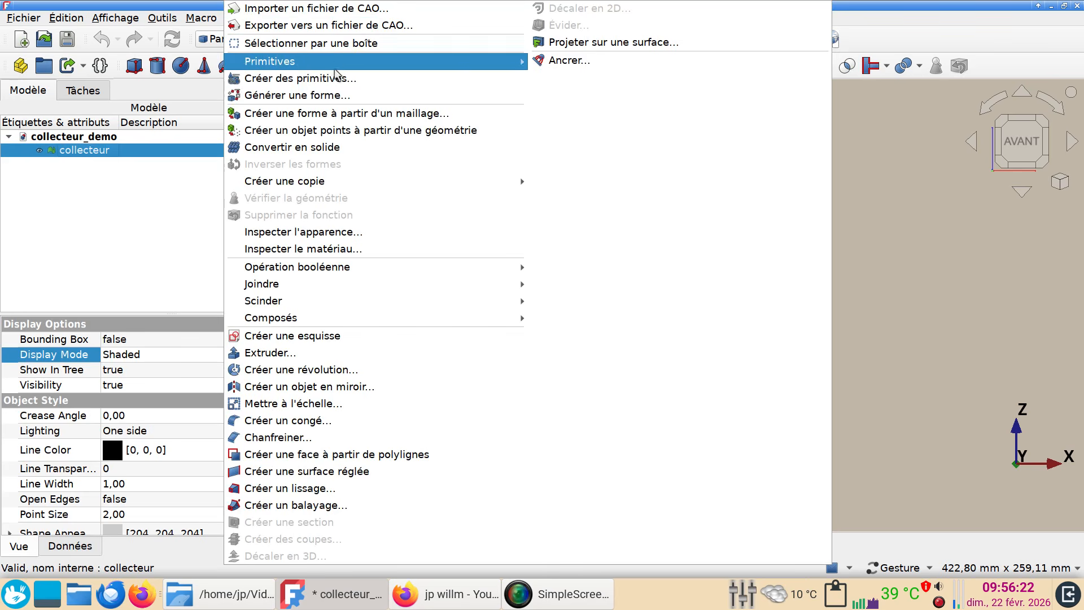
pyautogui.click(316, 117)
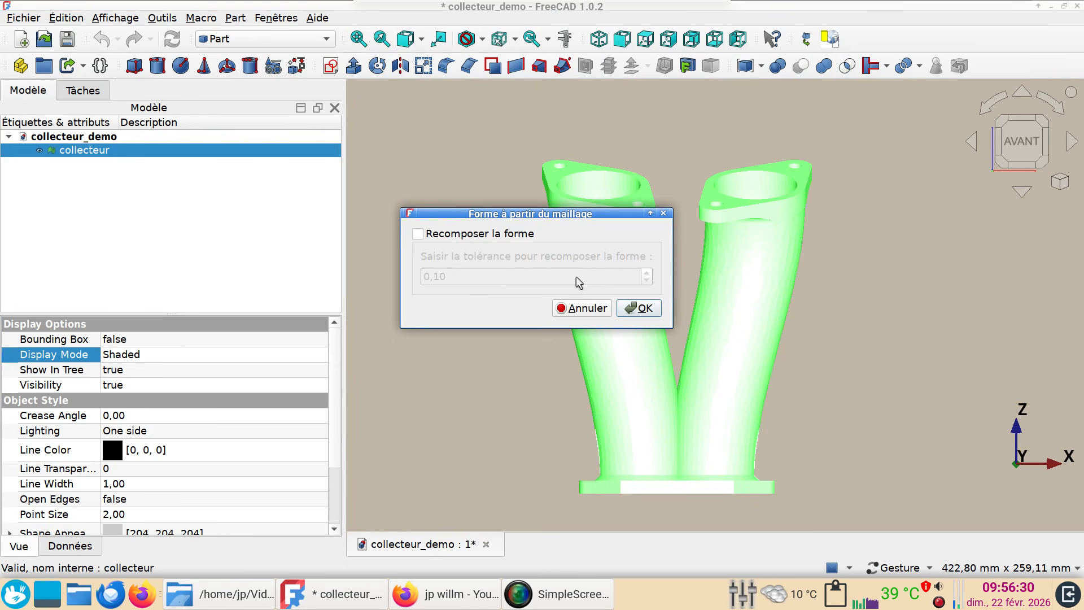
pyautogui.click(638, 308)
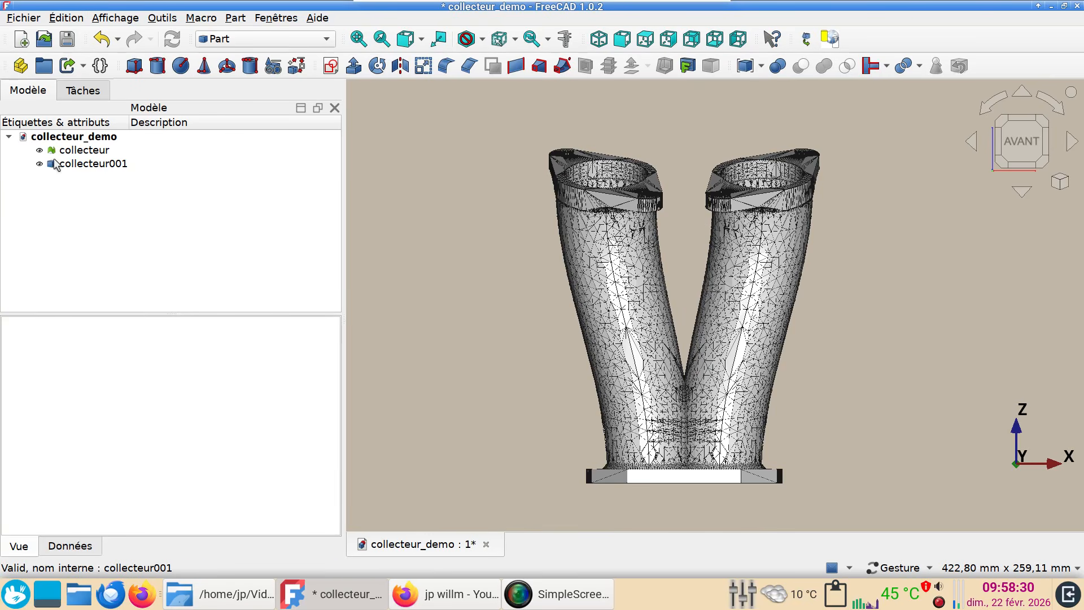
# Step: Hide the original collecteur mesh and leave only the converted shape displayed, with nothing selected
pyautogui.click(79, 151)
pyautogui.press('space')
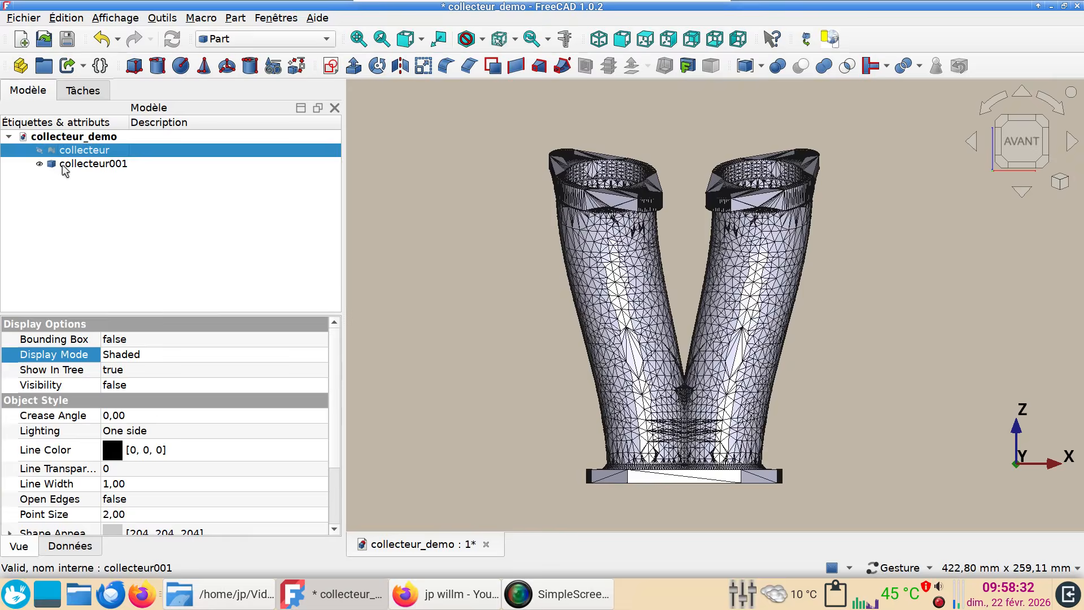
pyautogui.click(79, 165)
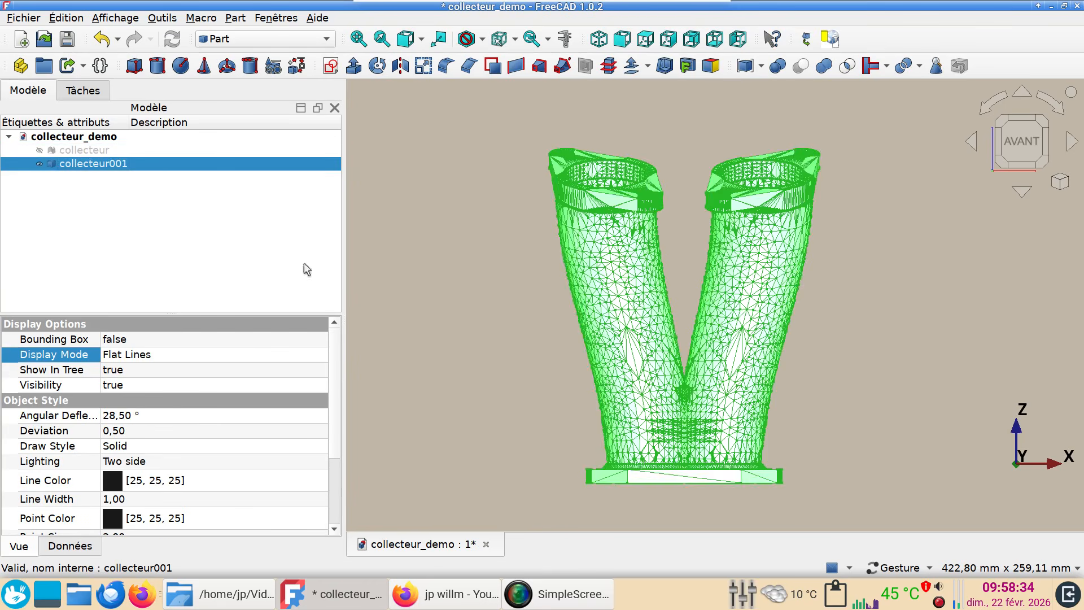
pyautogui.click(504, 332)
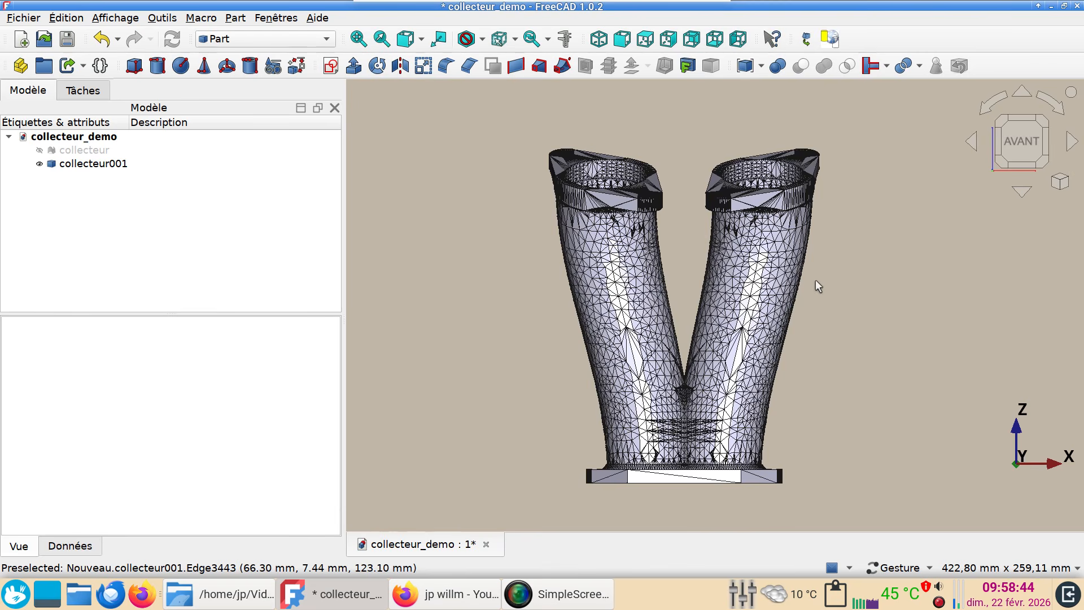
# Step: Select the four large triangular facets on the left pipe's upper flange and activate the Curves workbench
pyautogui.moveTo(825, 274); pyautogui.dragTo(847, 320)
pyautogui.scroll(4, 418, 308)
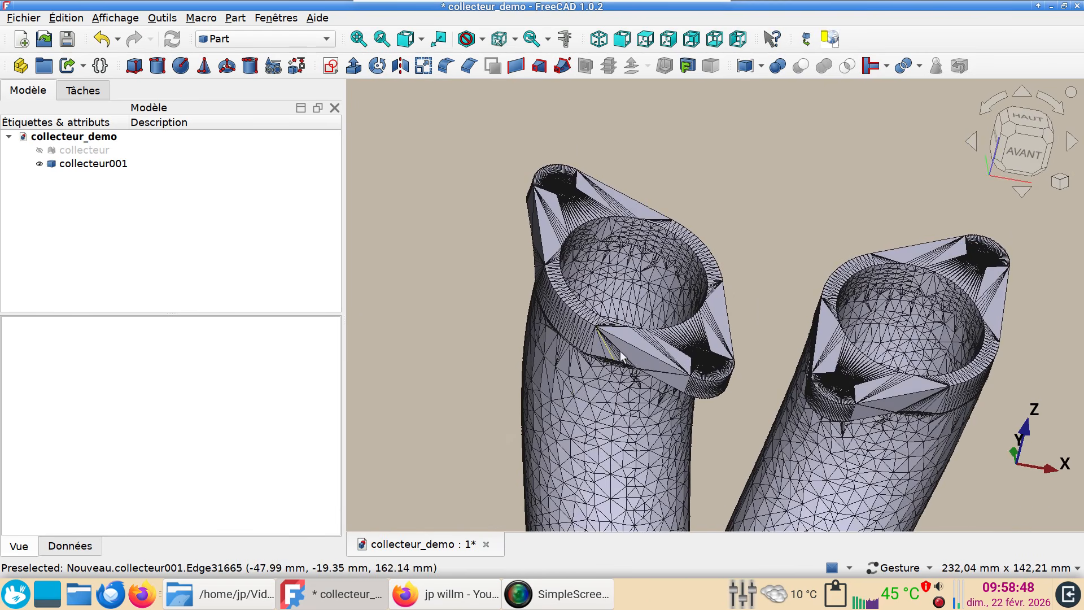
pyautogui.click(632, 341)
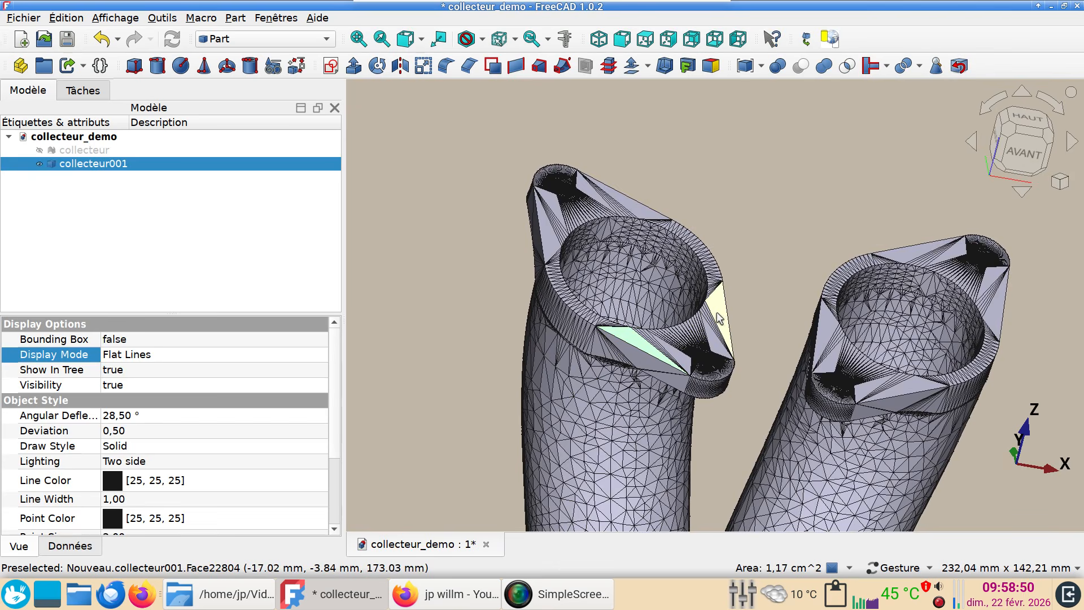
pyautogui.keyDown('ctrl'); pyautogui.click(720, 317); pyautogui.keyUp('ctrl')
pyautogui.keyDown('ctrl'); pyautogui.click(637, 215); pyautogui.keyUp('ctrl')
pyautogui.keyDown('ctrl'); pyautogui.click(552, 248); pyautogui.keyUp('ctrl')
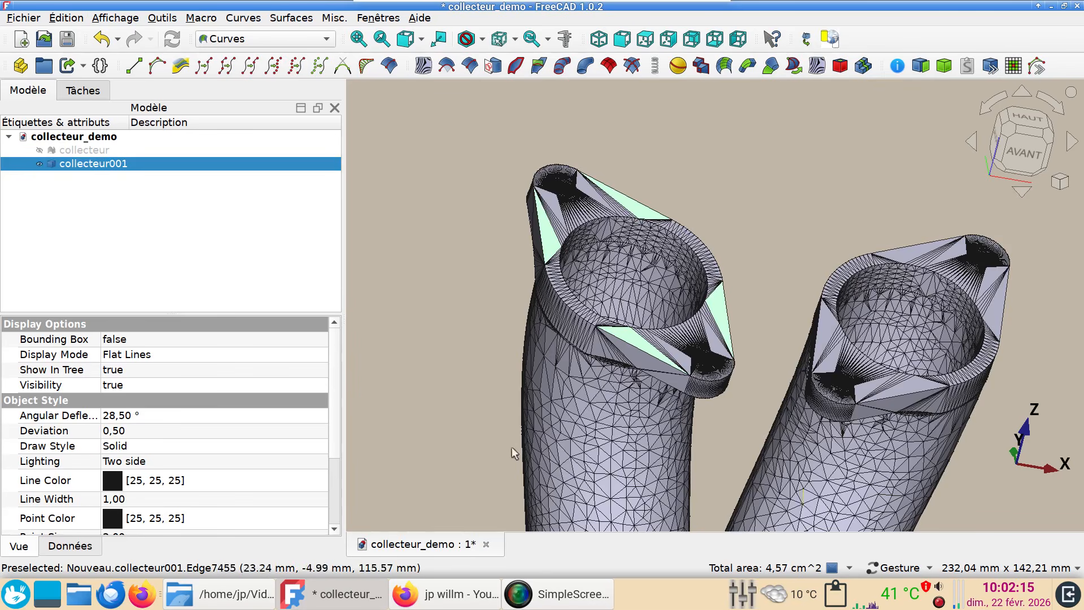
pyautogui.click(298, 46)
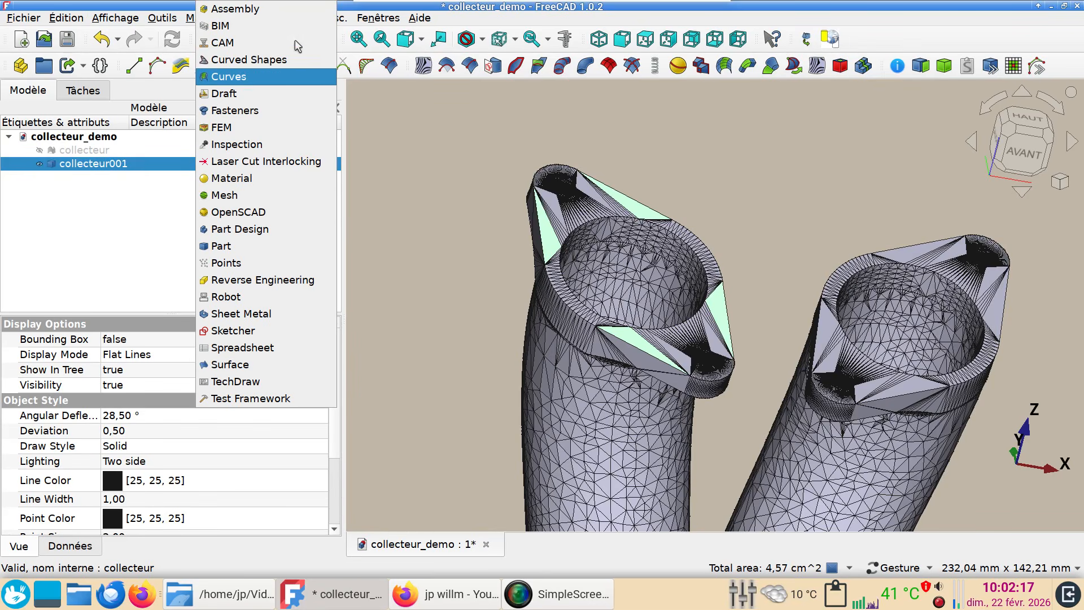
pyautogui.click(280, 79)
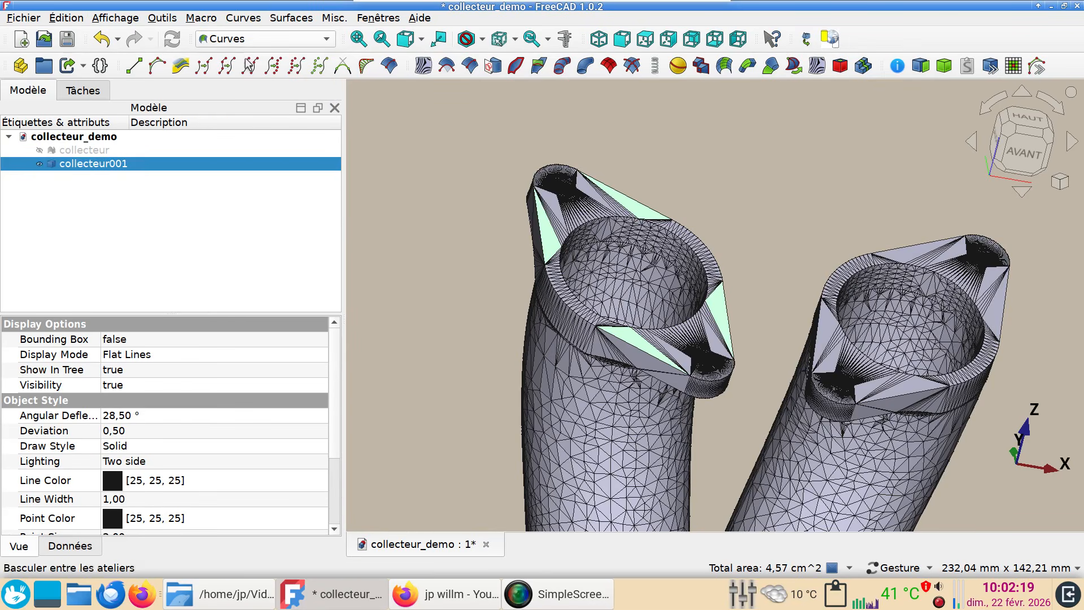
pyautogui.click(160, 22)
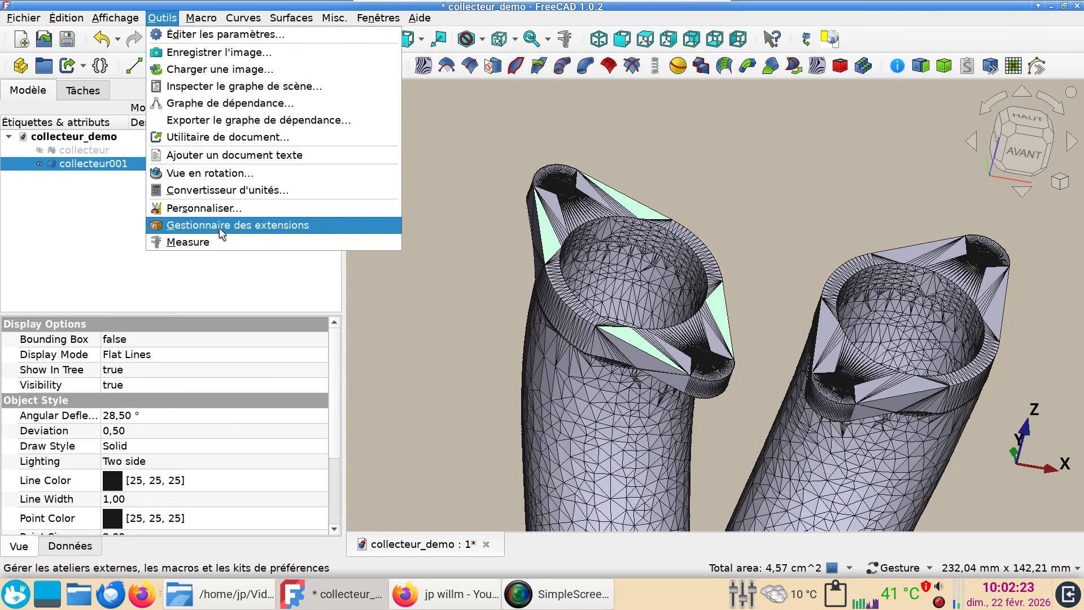
pyautogui.click(434, 309)
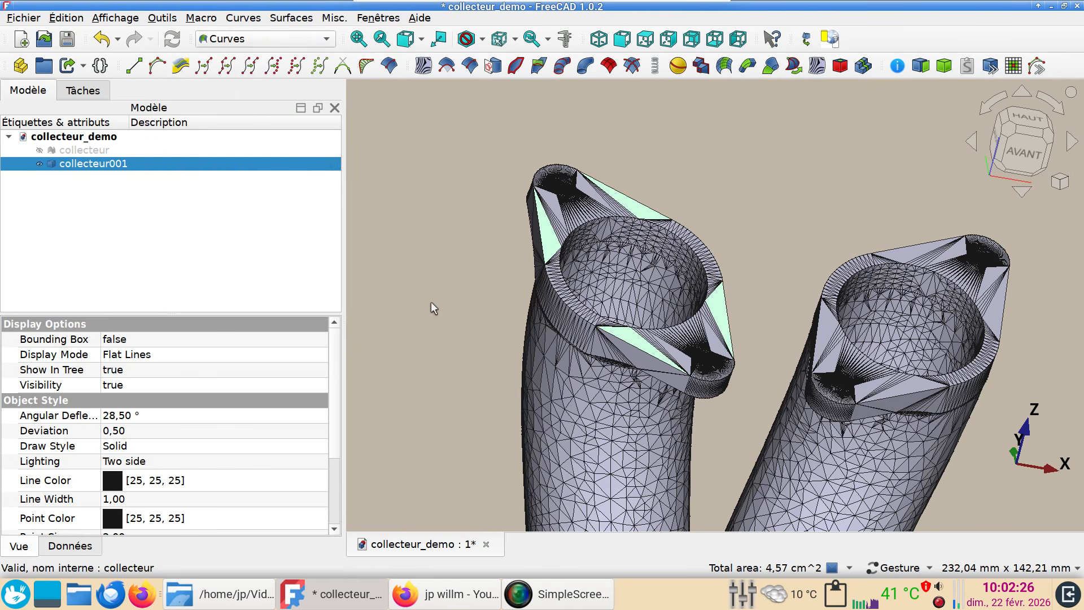
pyautogui.click(281, 45)
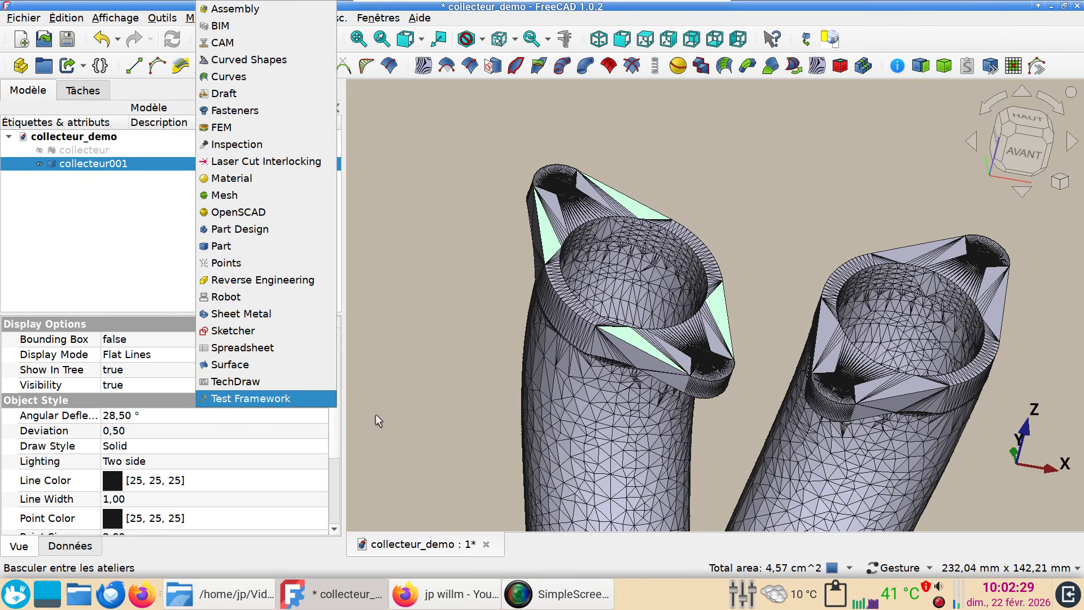
pyautogui.click(426, 403)
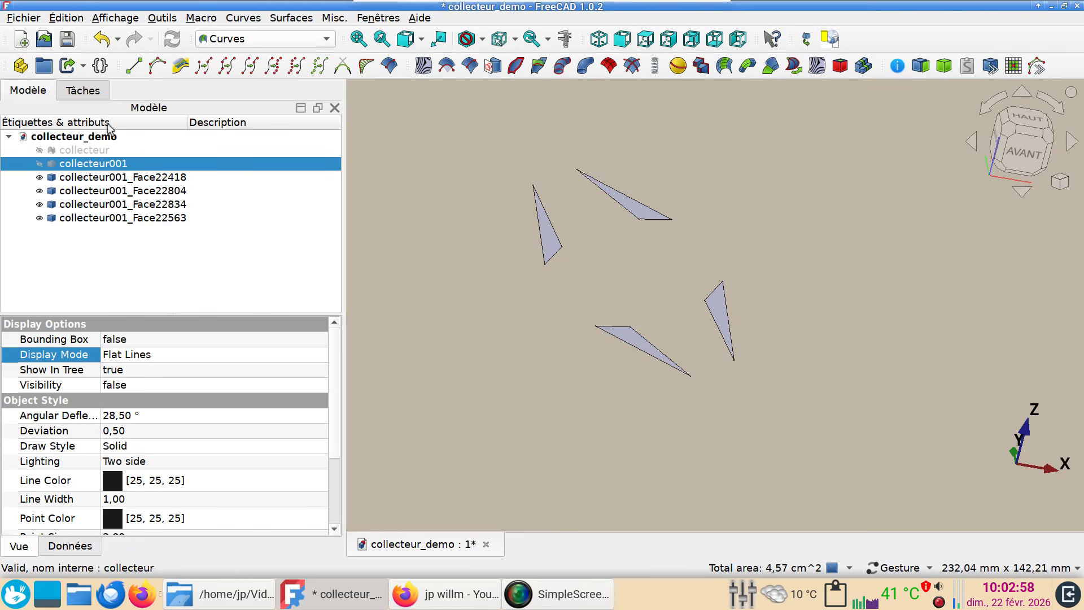
# Step: Combine the four extracted collecteur001 face objects into one compound with the Part workbench
pyautogui.click(100, 177)
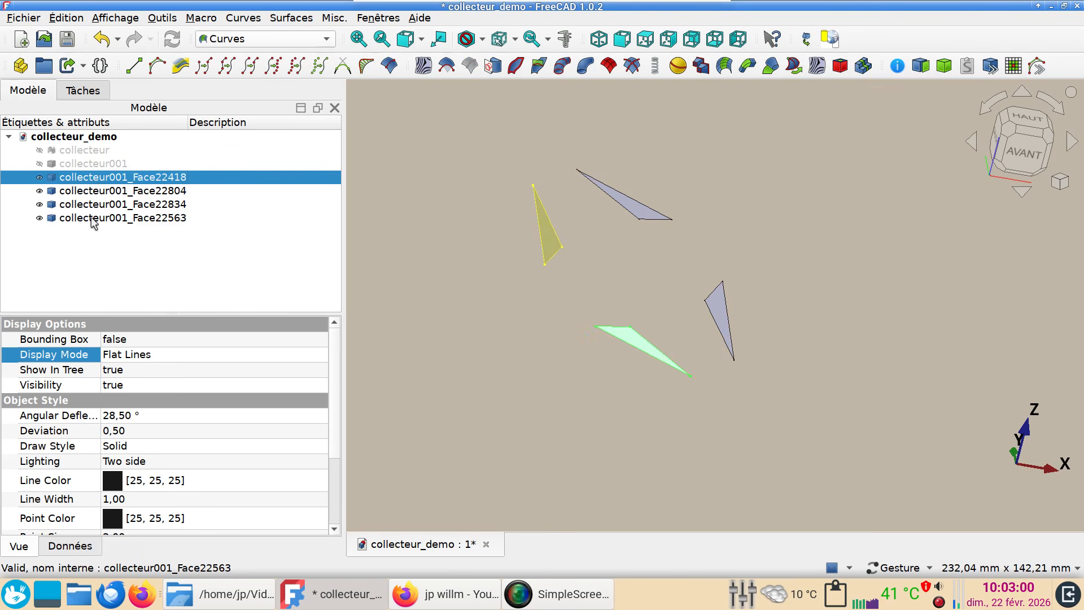
pyautogui.keyDown('shift'); pyautogui.click(93, 218); pyautogui.keyUp('shift')
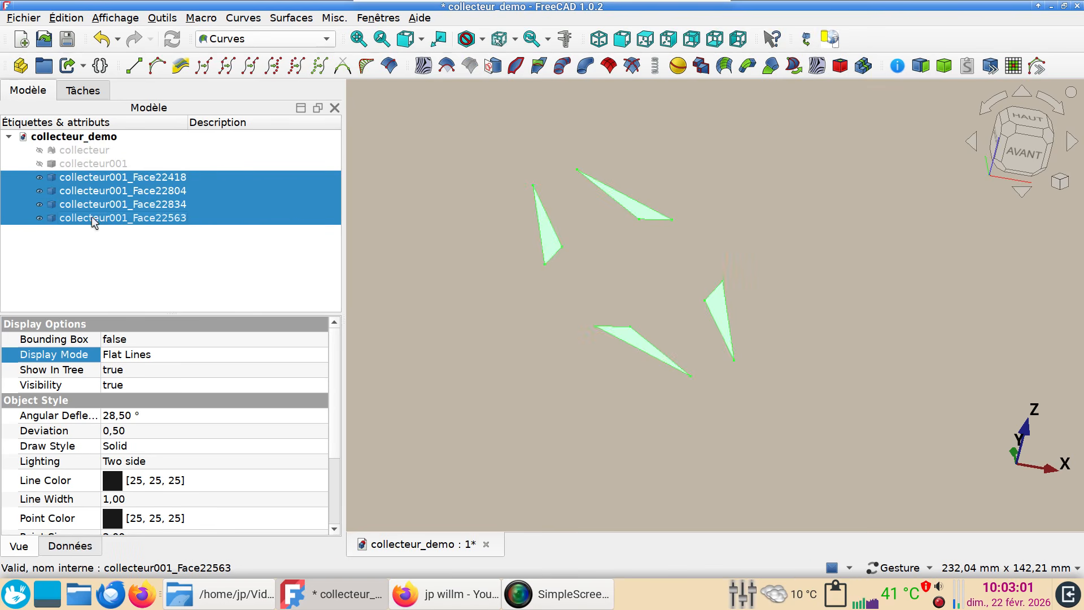
pyautogui.click(285, 39)
pyautogui.click(265, 246)
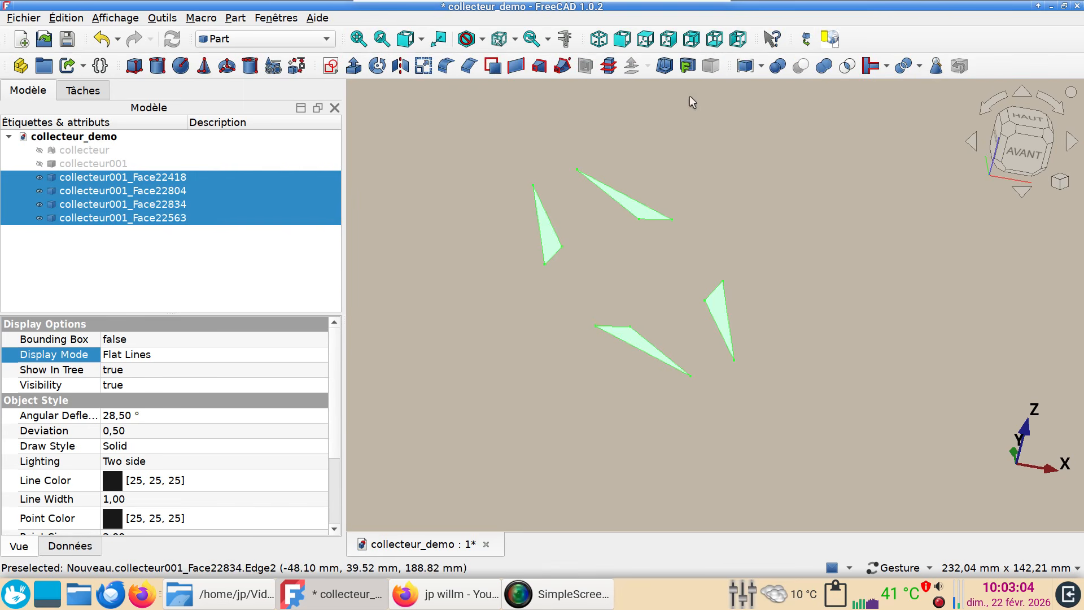
pyautogui.click(744, 66)
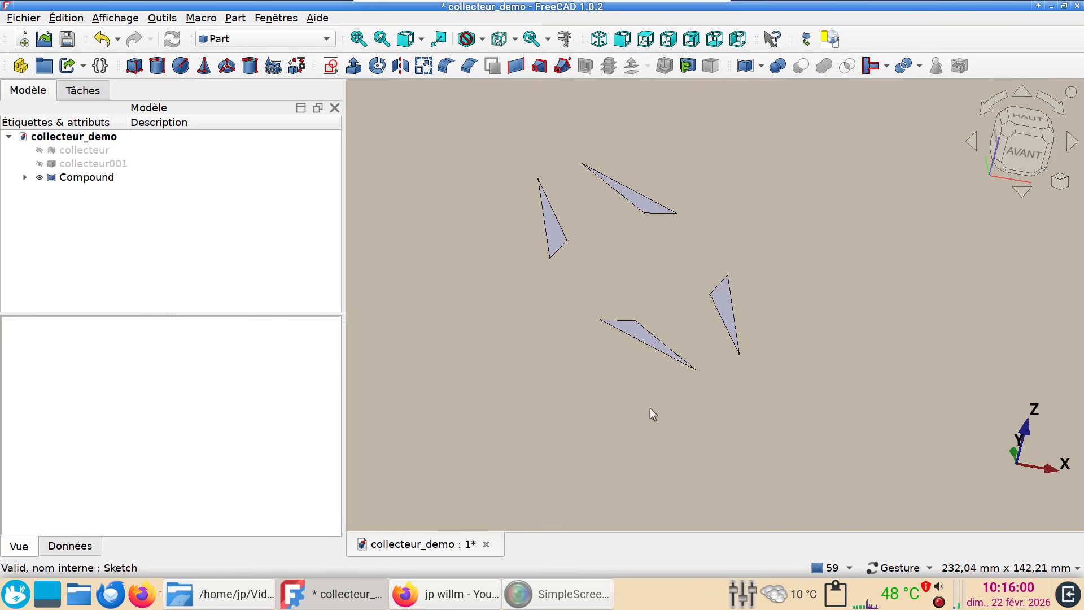
# Step: Create a sketch on the compound's lower triangular facet, attached with the Face du plan method
pyautogui.click(635, 332)
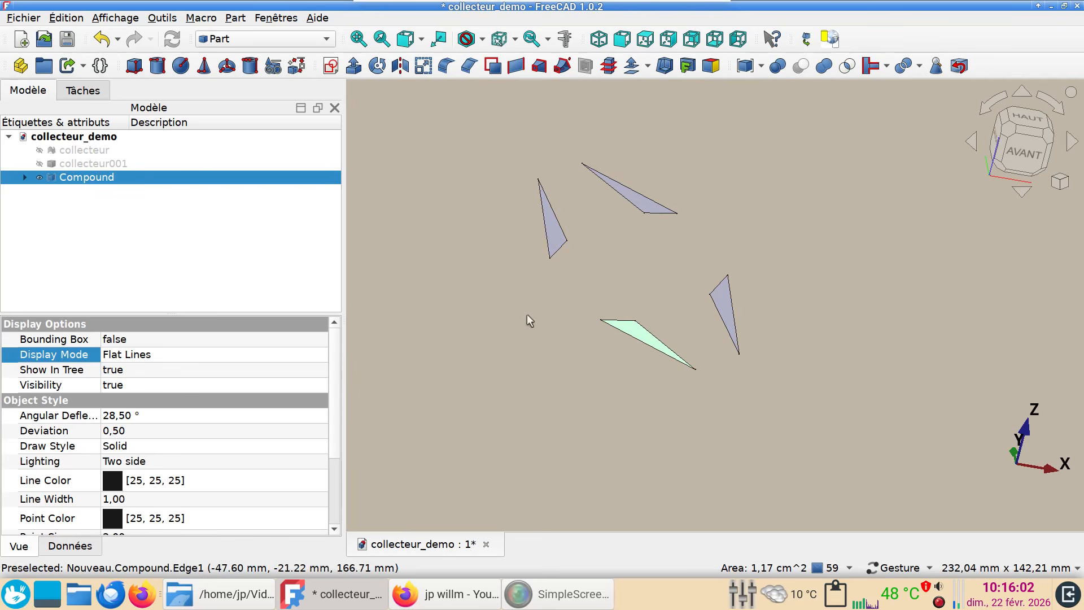
pyautogui.click(332, 67)
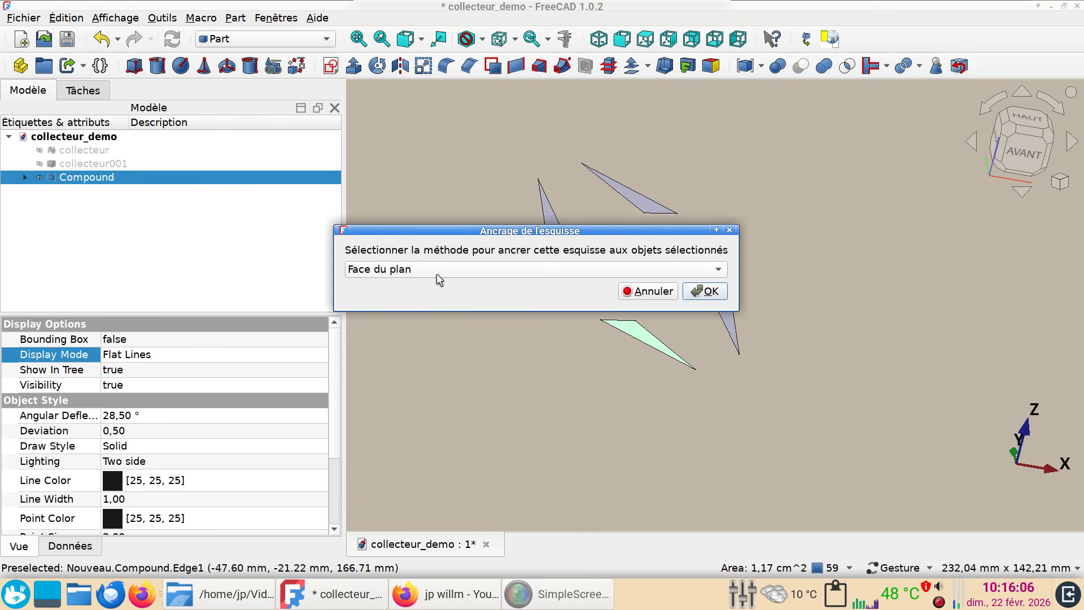
pyautogui.click(706, 291)
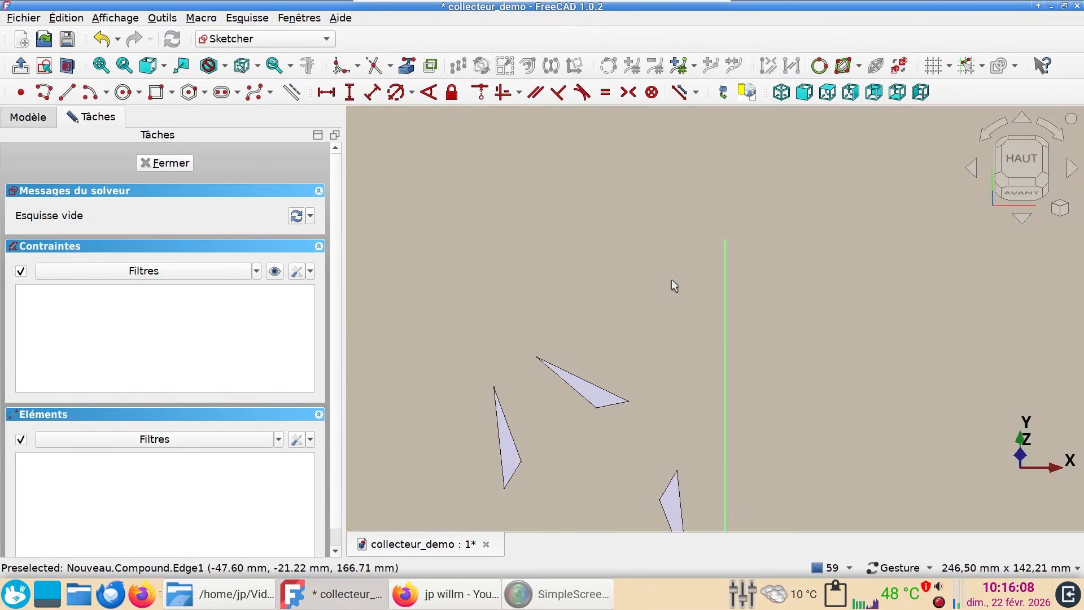
# Step: Link the long outer edge of each of the four facets into the sketch as external geometry
pyautogui.click(406, 66)
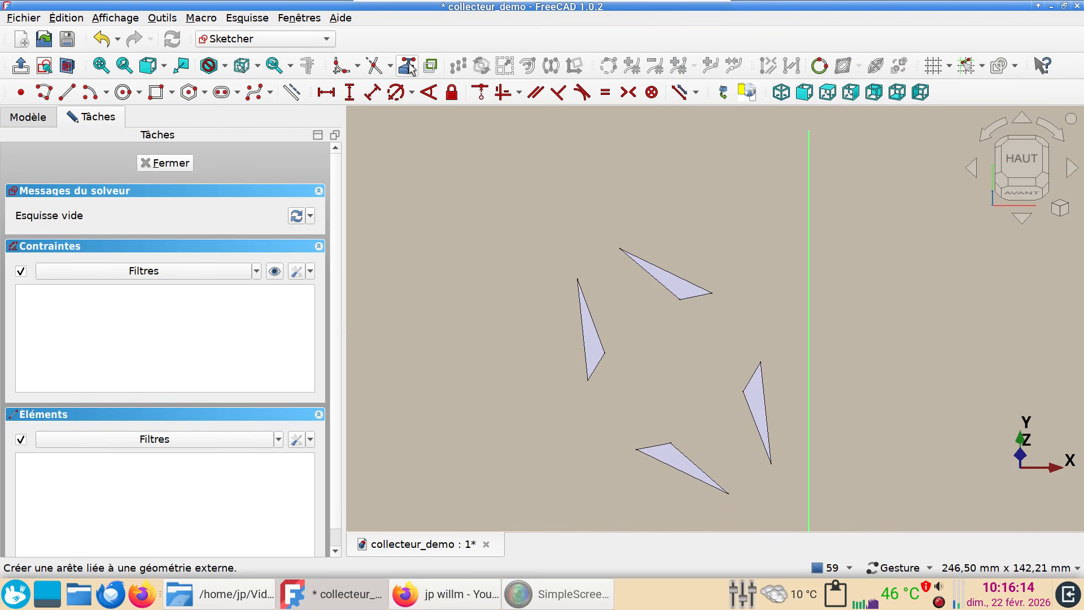
pyautogui.click(407, 67)
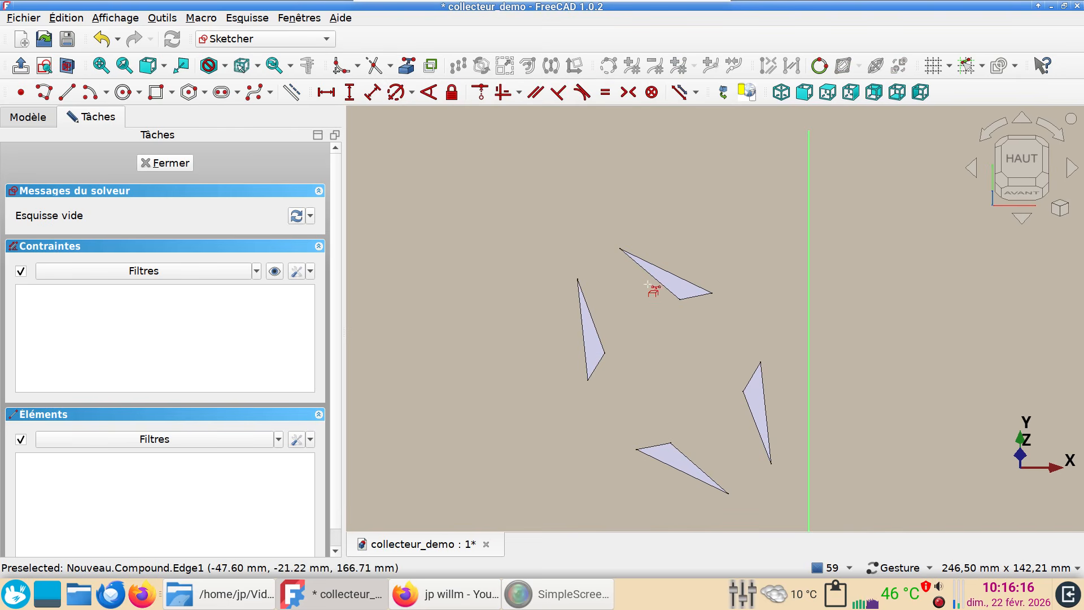
pyautogui.click(667, 273)
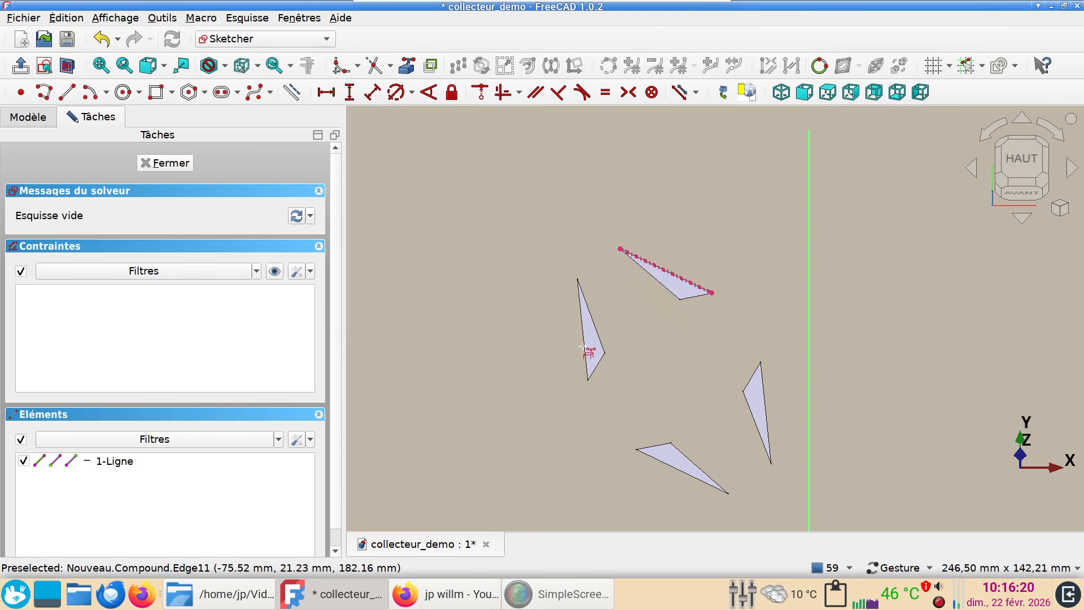
pyautogui.click(580, 352)
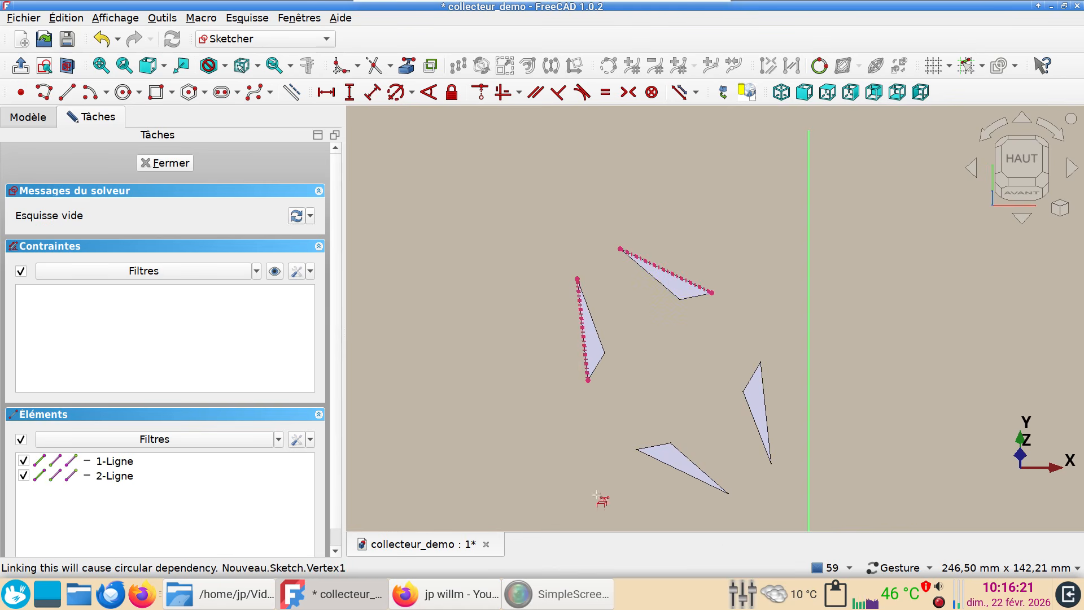
pyautogui.click(702, 478)
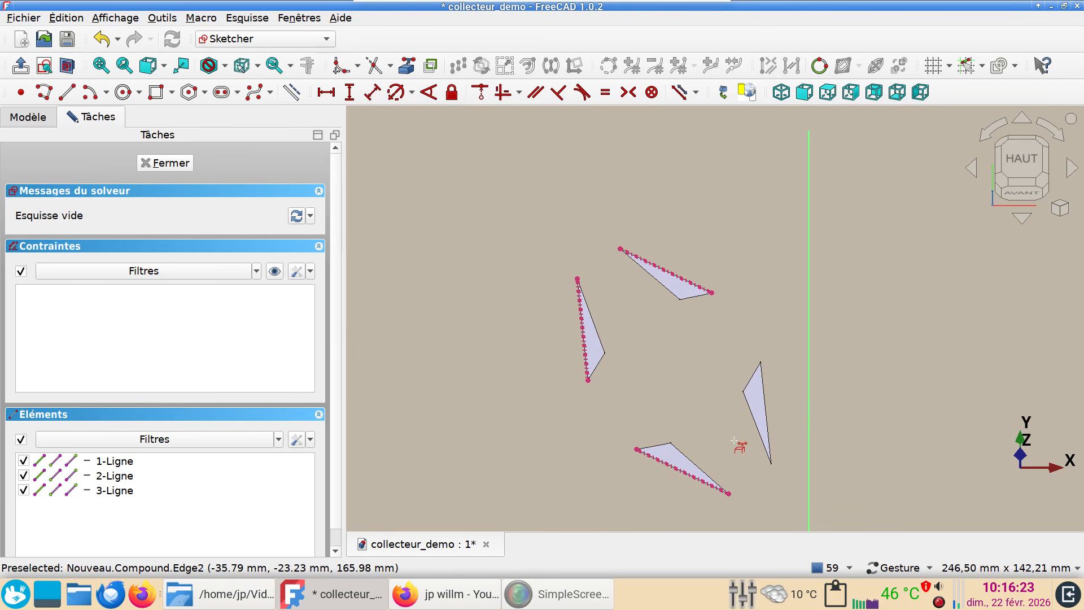
pyautogui.click(766, 421)
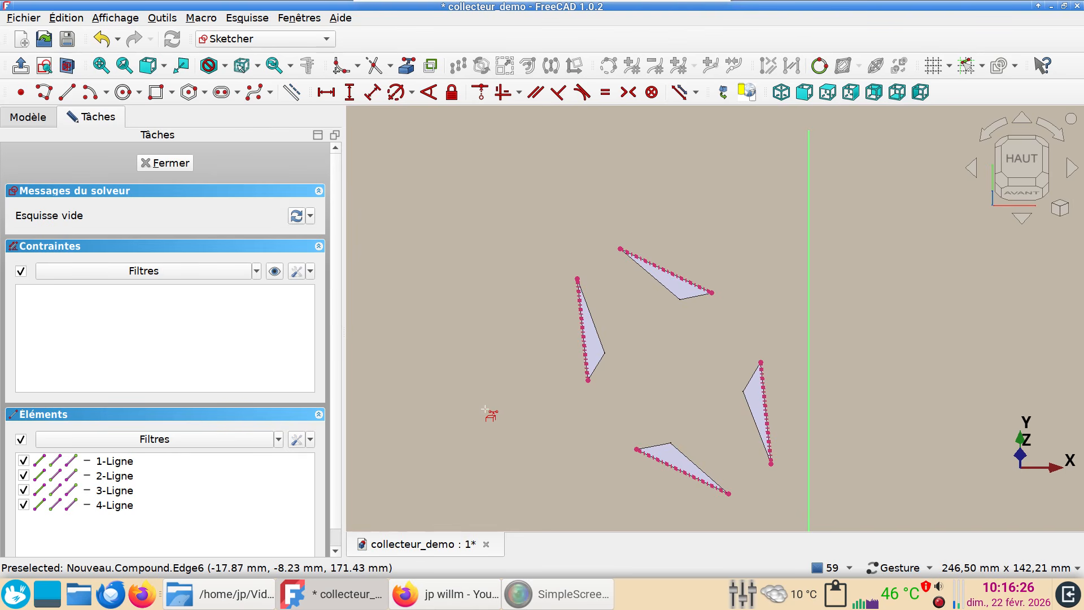
# Step: Draw a polyline along the left reference edge, continued by a tangent arc of about 29 mm radius to the lower edge's left endpoint
pyautogui.click(44, 92)
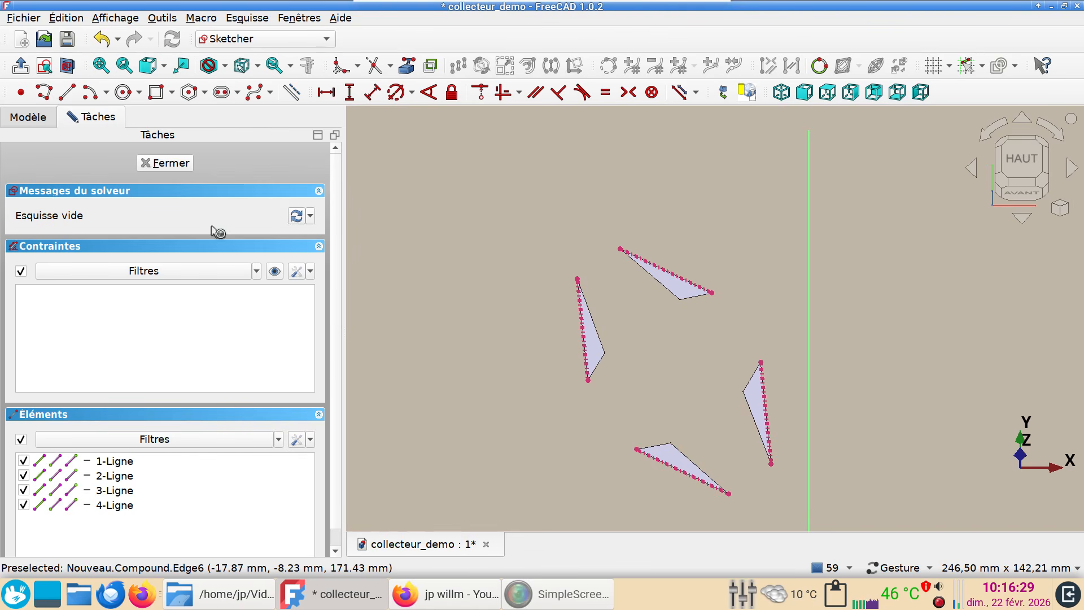
pyautogui.click(577, 278)
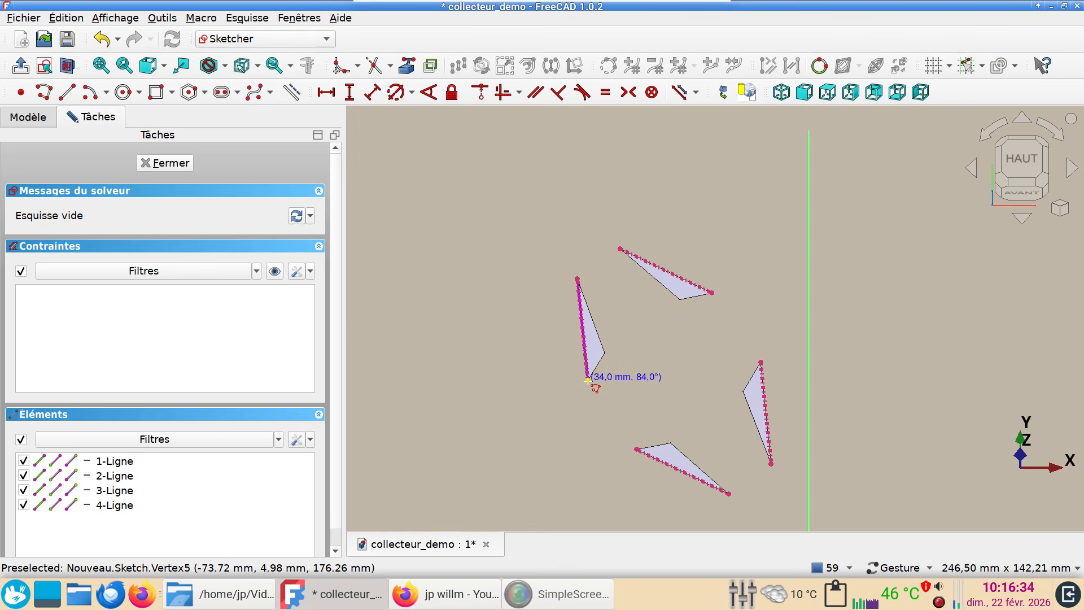
pyautogui.click(587, 380)
pyautogui.press('m')
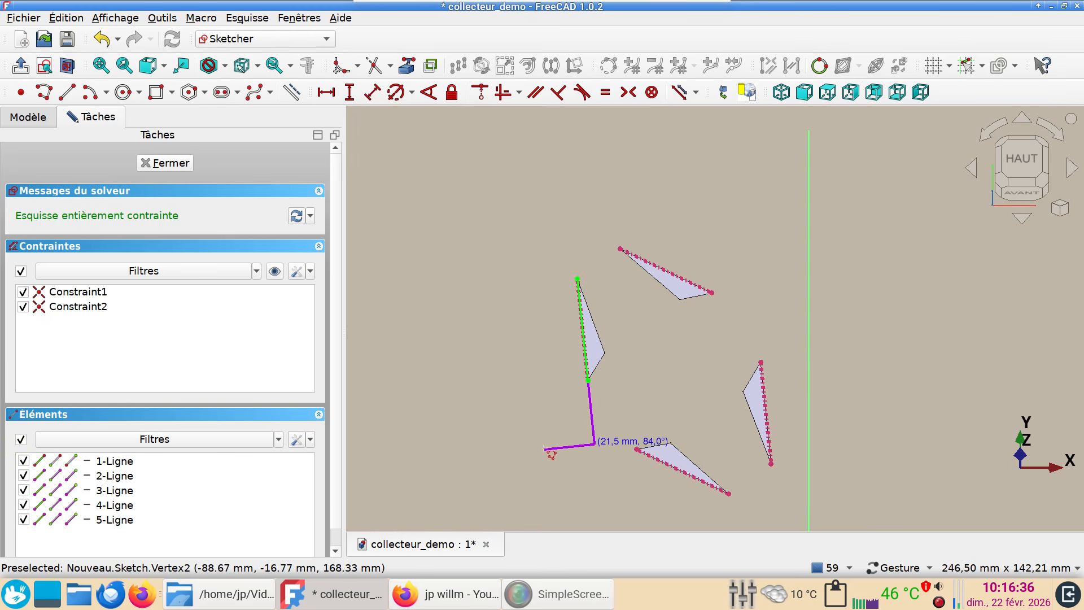
pyautogui.press('m')
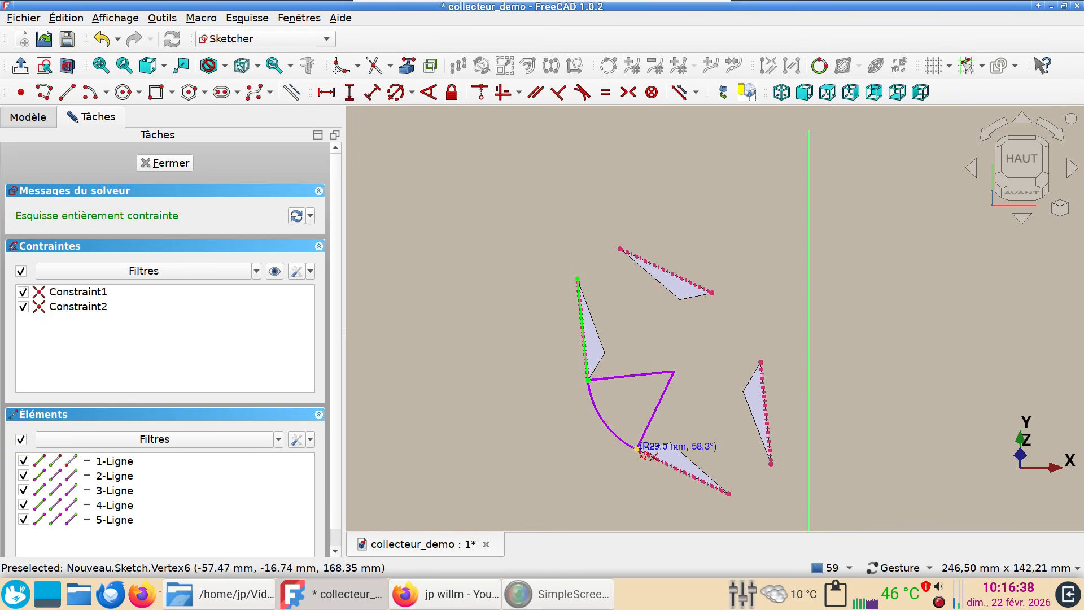
pyautogui.click(639, 449)
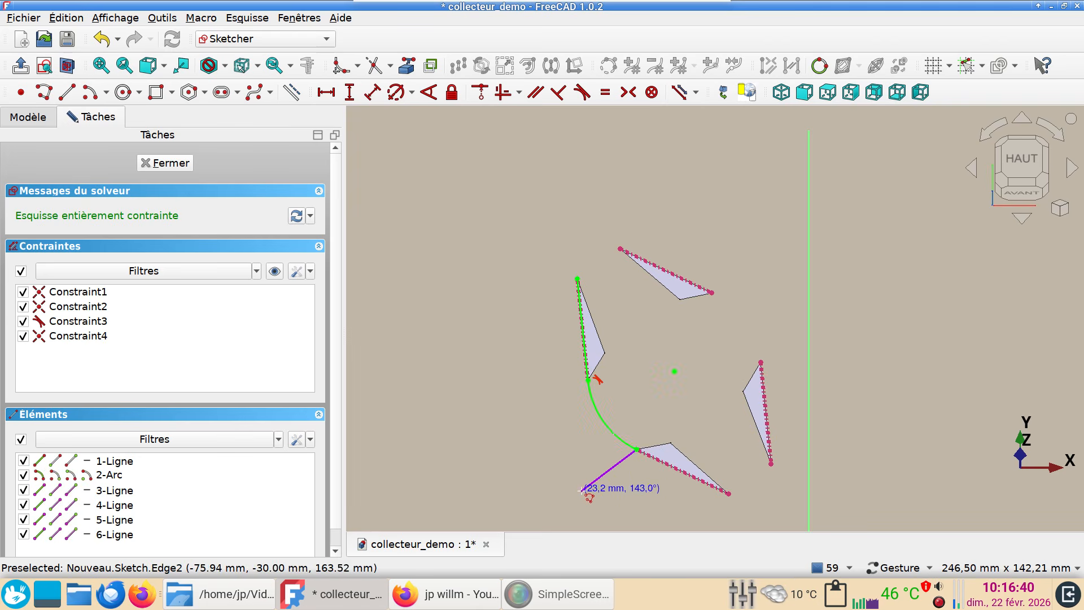
pyautogui.click(728, 494)
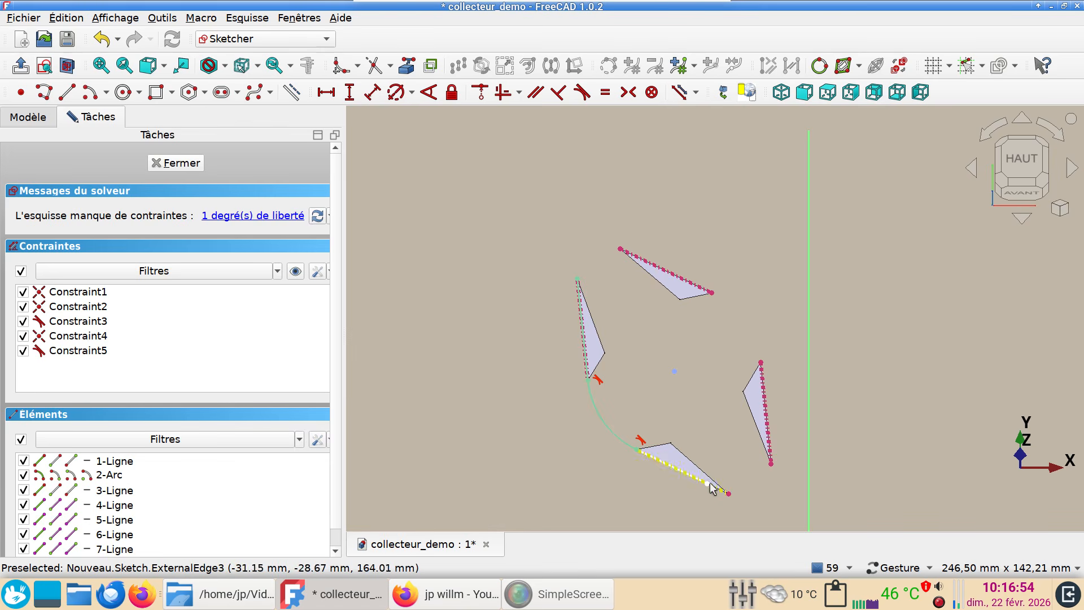
pyautogui.click(688, 478)
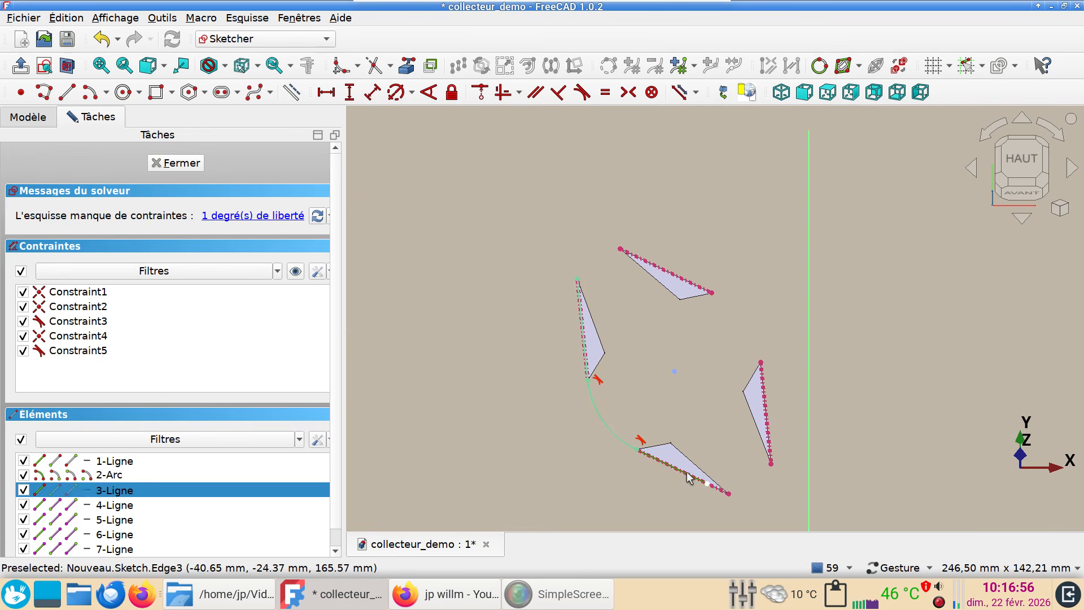
pyautogui.press('Delete')
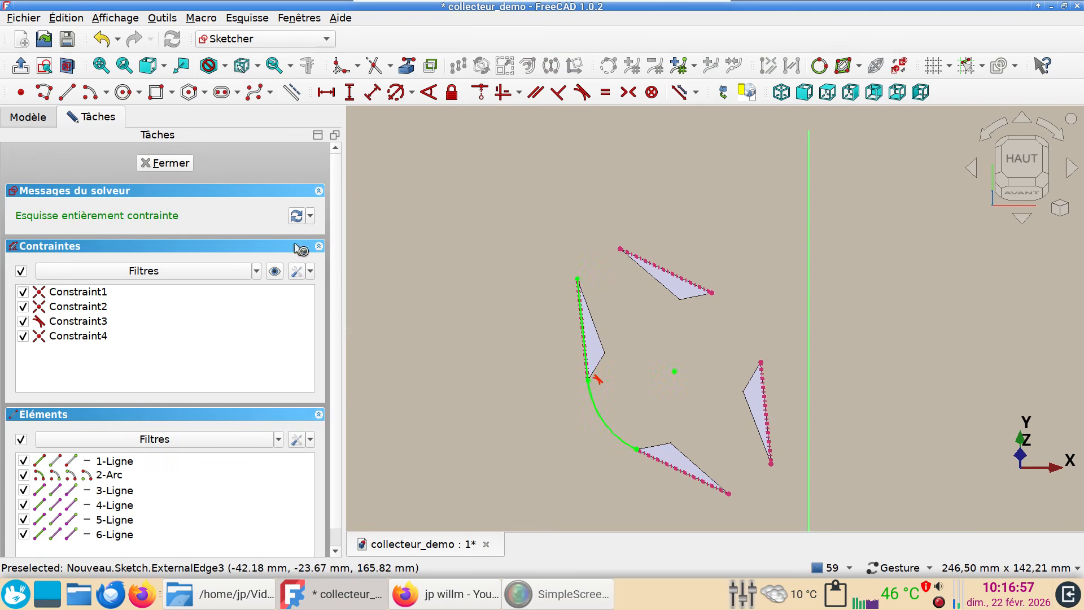
# Step: Draw a separate line over the lower reference edge, joining its right endpoint to the arc's end
pyautogui.click(67, 92)
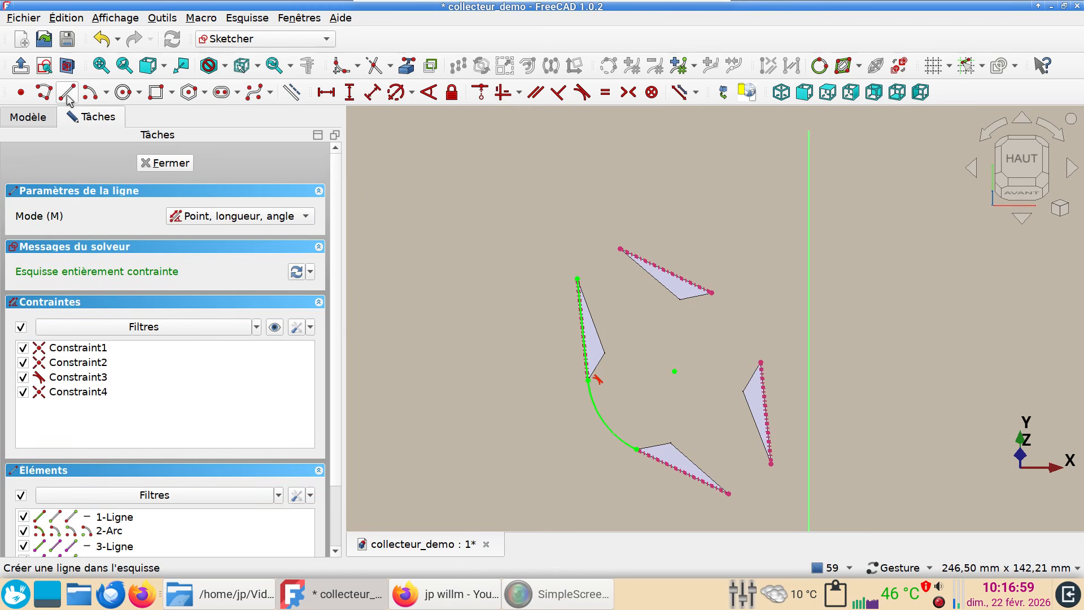
pyautogui.click(729, 495)
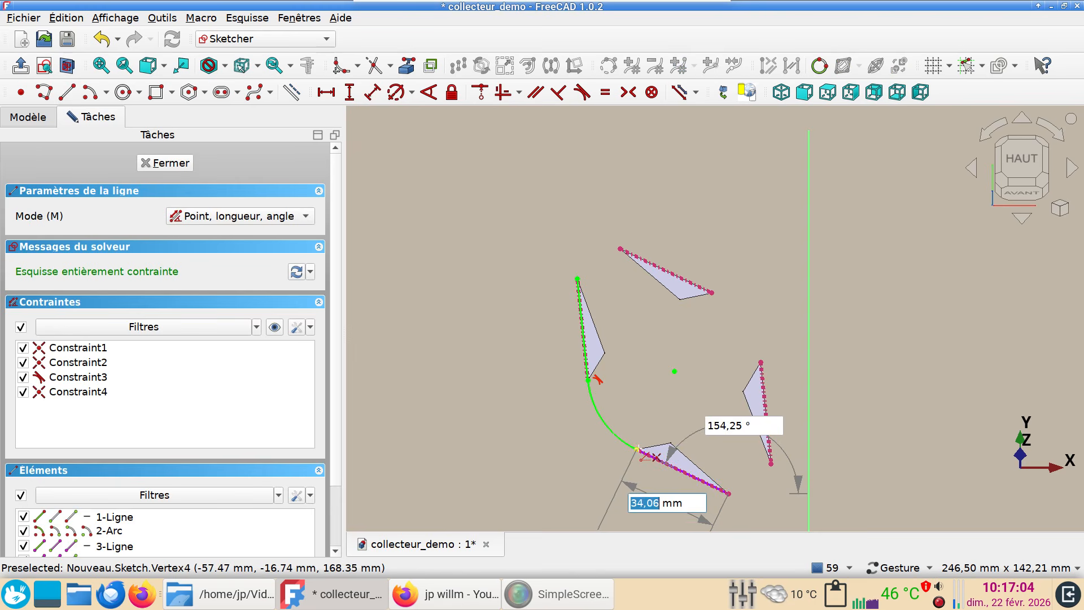
pyautogui.click(638, 449)
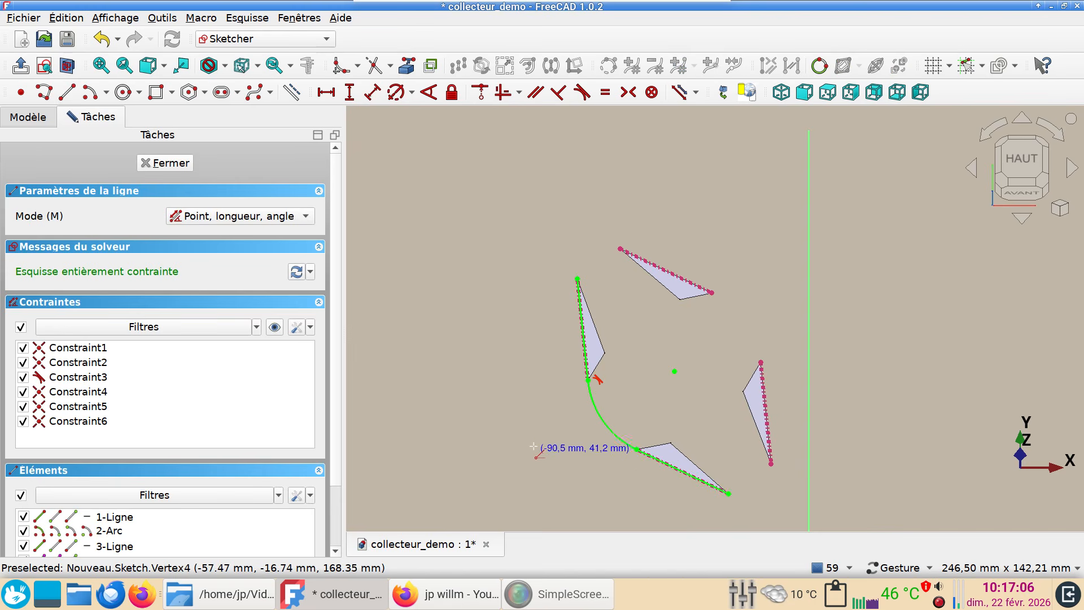
# Step: Draw a polyline along the upper reference edge, continued by a tangent arc of about 29 mm radius to the right edge's upper endpoint
pyautogui.click(44, 94)
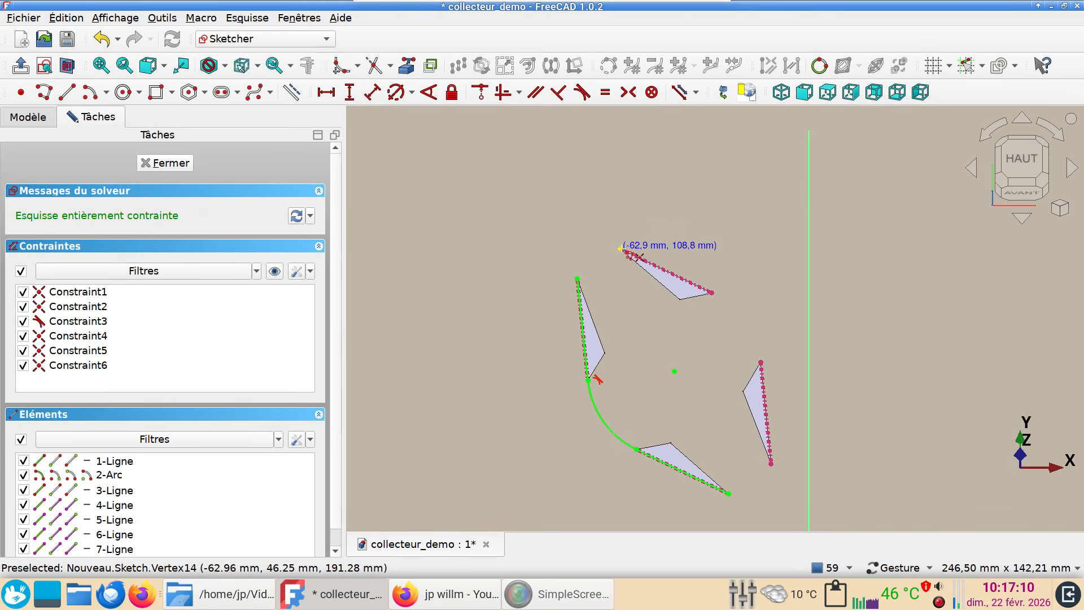
pyautogui.click(622, 247)
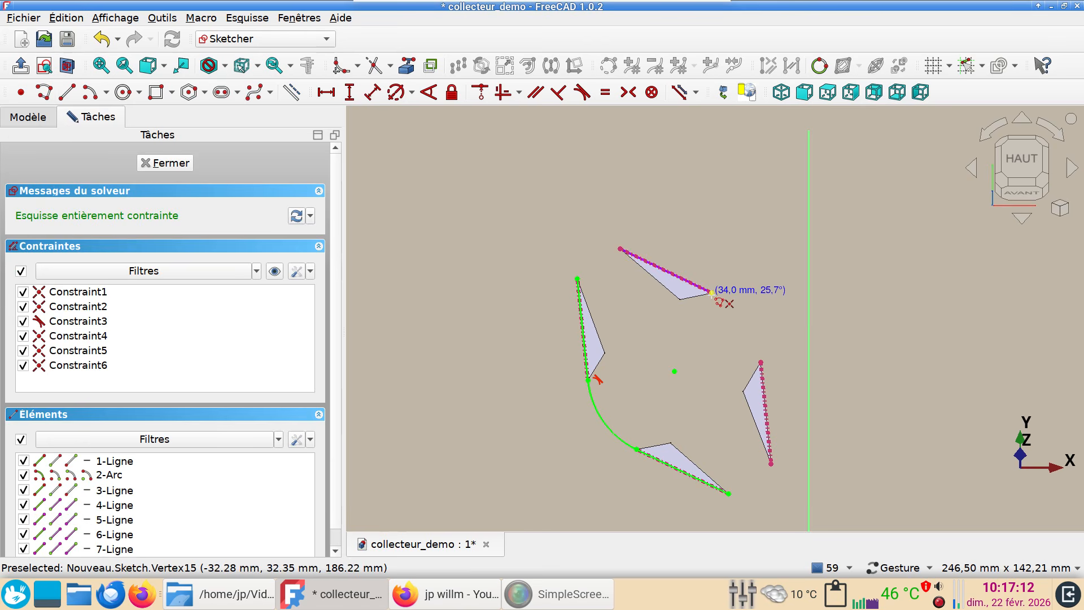
pyautogui.click(712, 293)
pyautogui.press('m')
pyautogui.press('m')
pyautogui.press('m')
pyautogui.press('m')
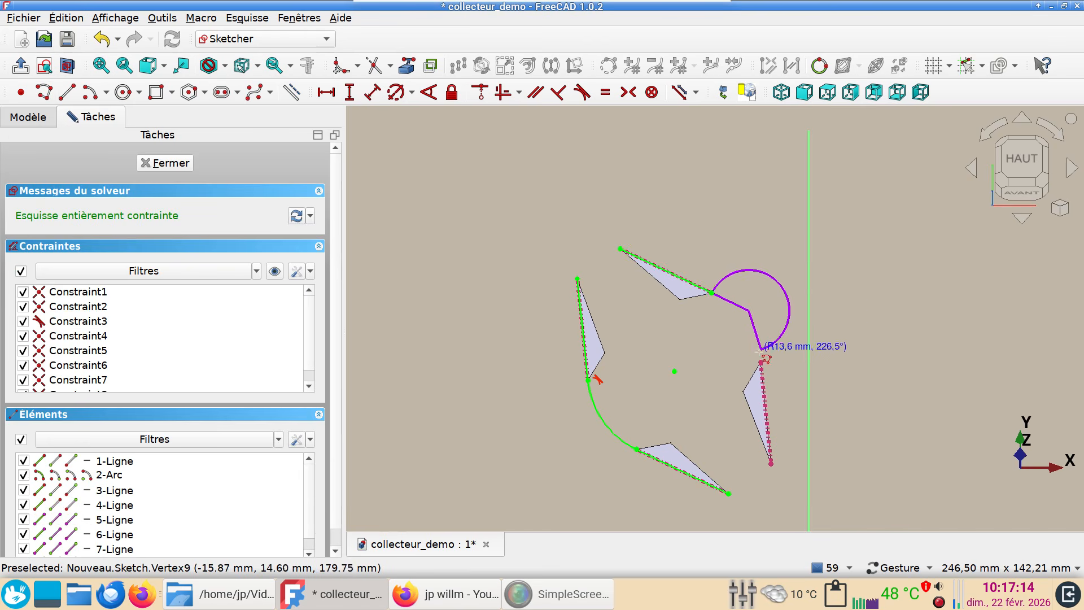
pyautogui.press('m')
pyautogui.press('m')
pyautogui.press('m')
pyautogui.press('m')
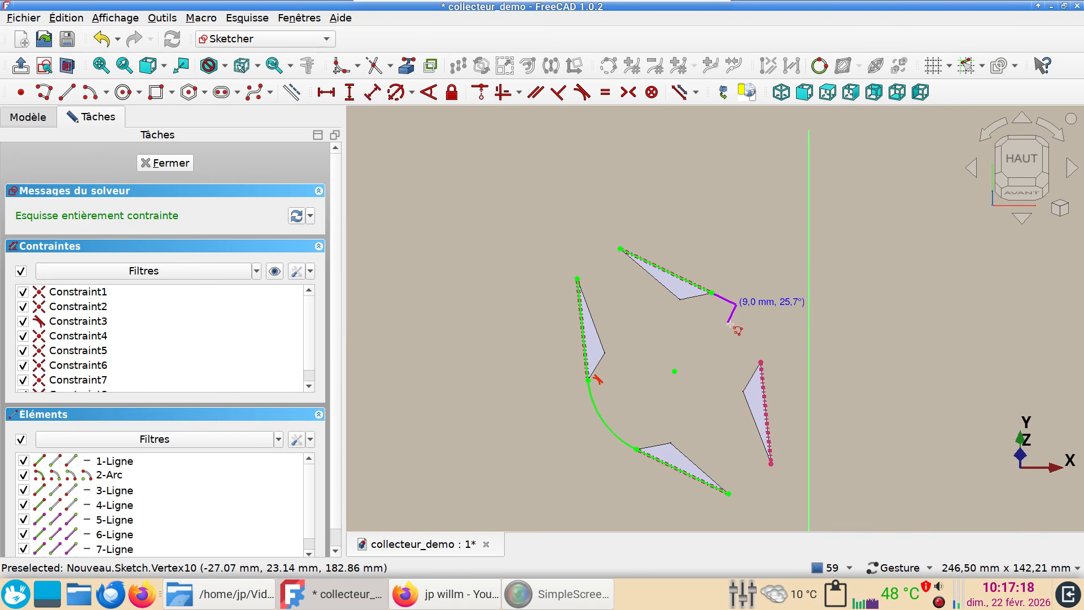
pyautogui.press('m')
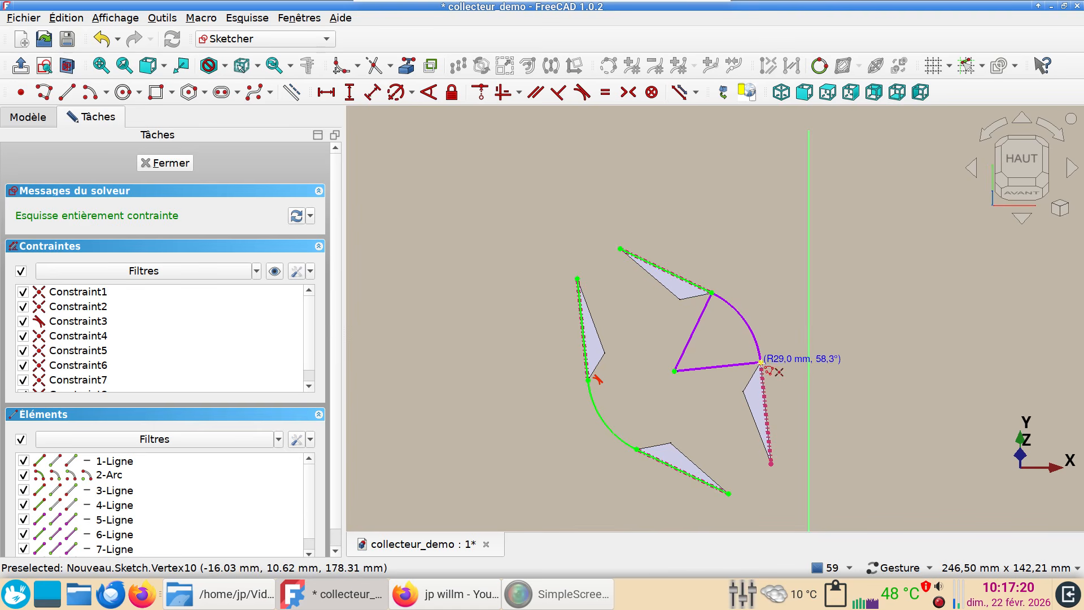
pyautogui.click(760, 362)
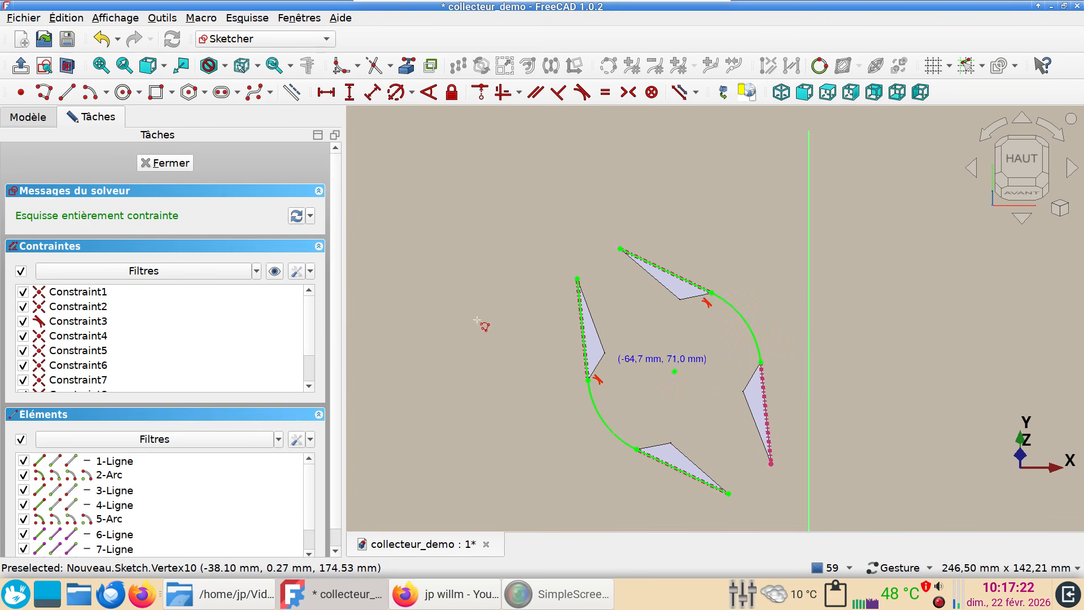
# Step: Draw a line over the right reference edge, from its lower endpoint to the end of the upper-right arc
pyautogui.click(66, 92)
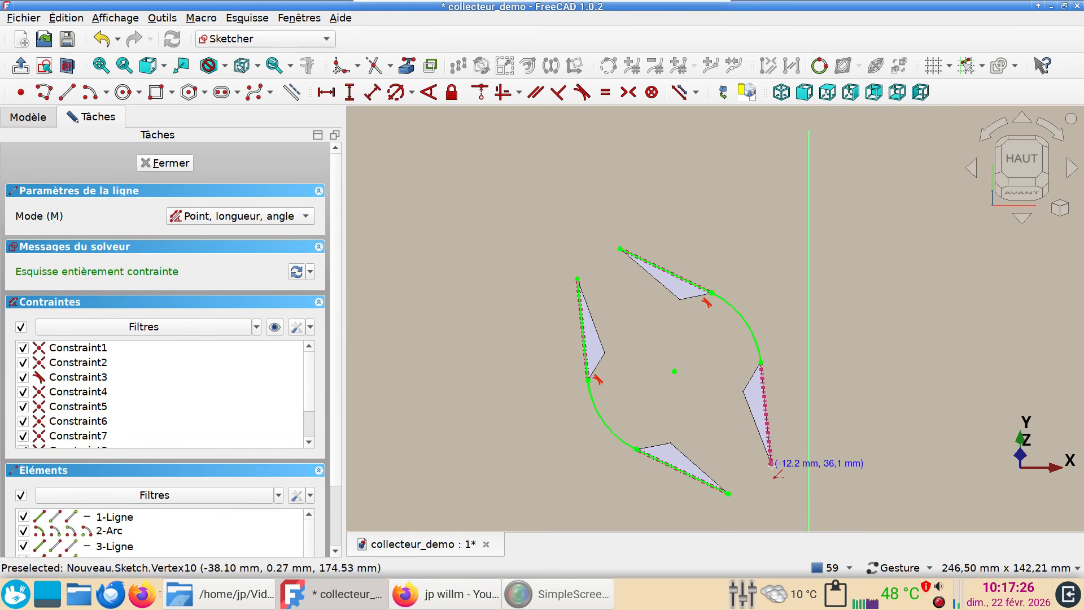
pyautogui.click(771, 463)
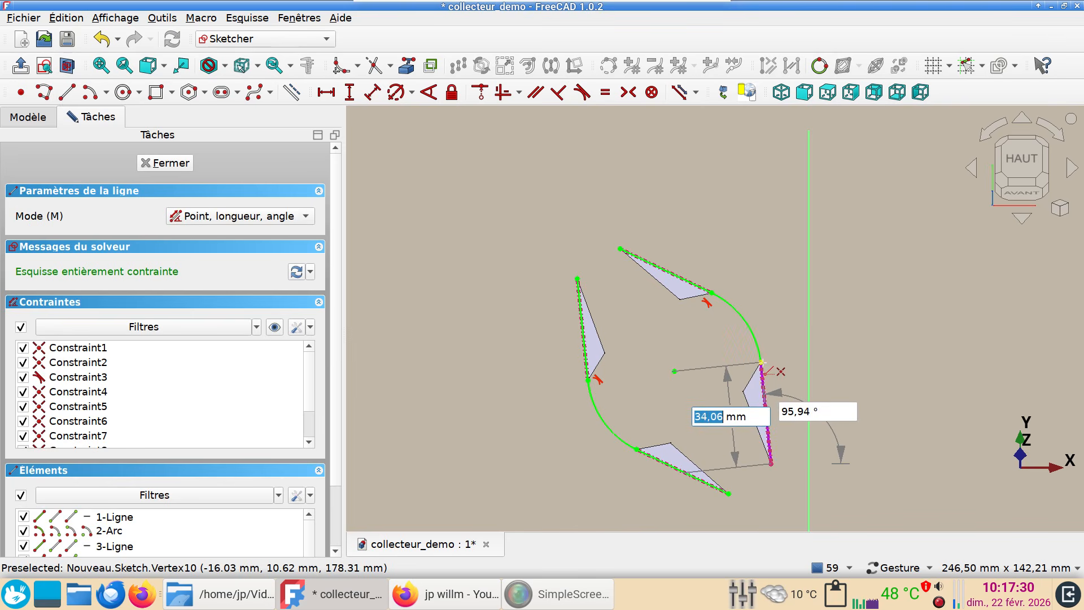
pyautogui.click(761, 365)
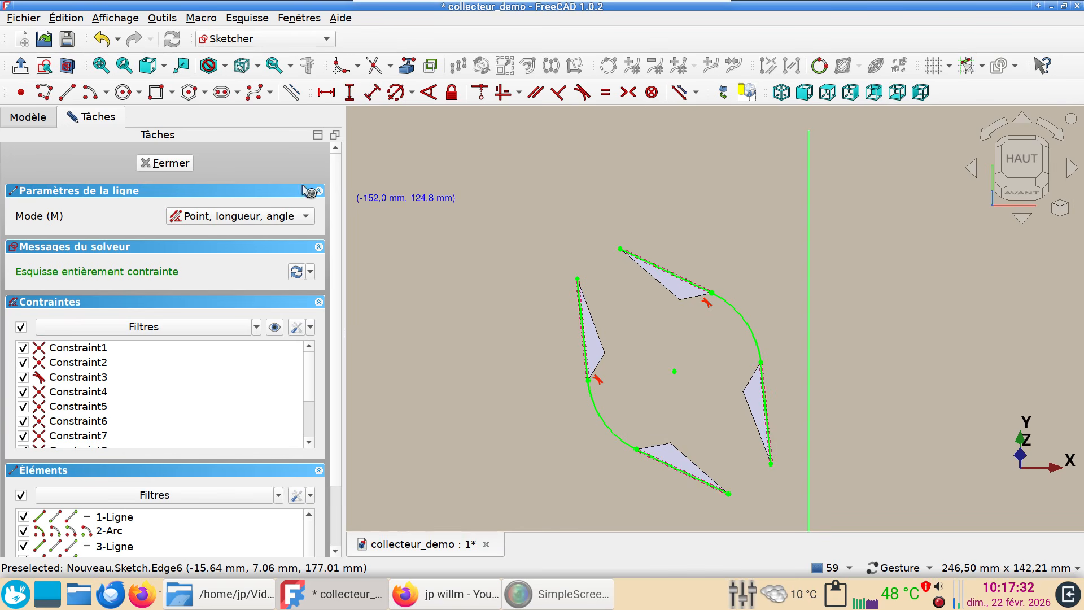
# Step: Draw a tangent arc of about 10 mm radius joining the left edge's upper endpoint to the upper edge's left endpoint
pyautogui.click(44, 92)
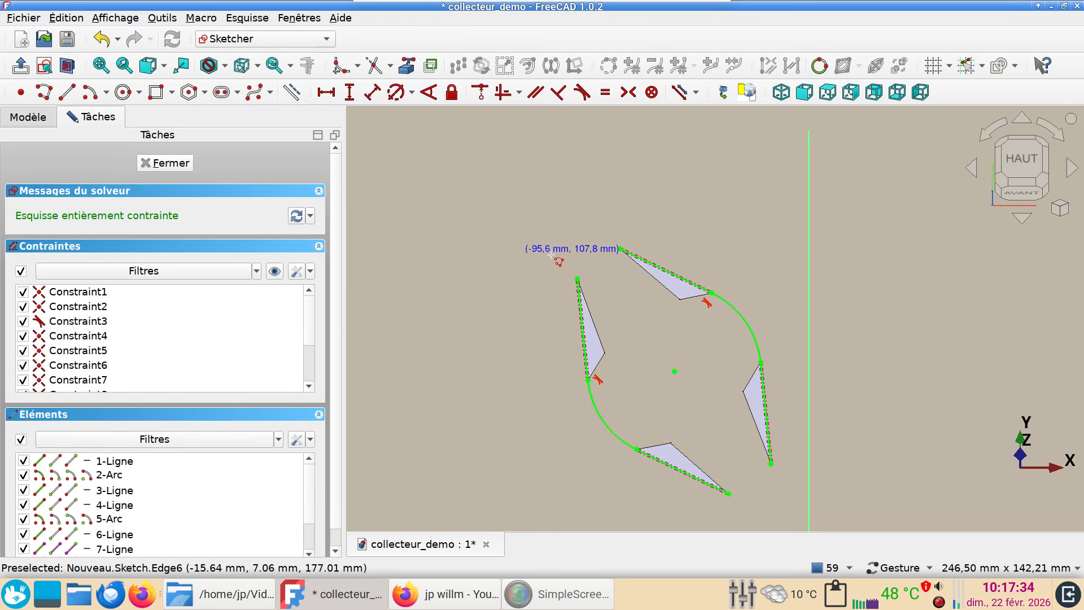
pyautogui.click(577, 276)
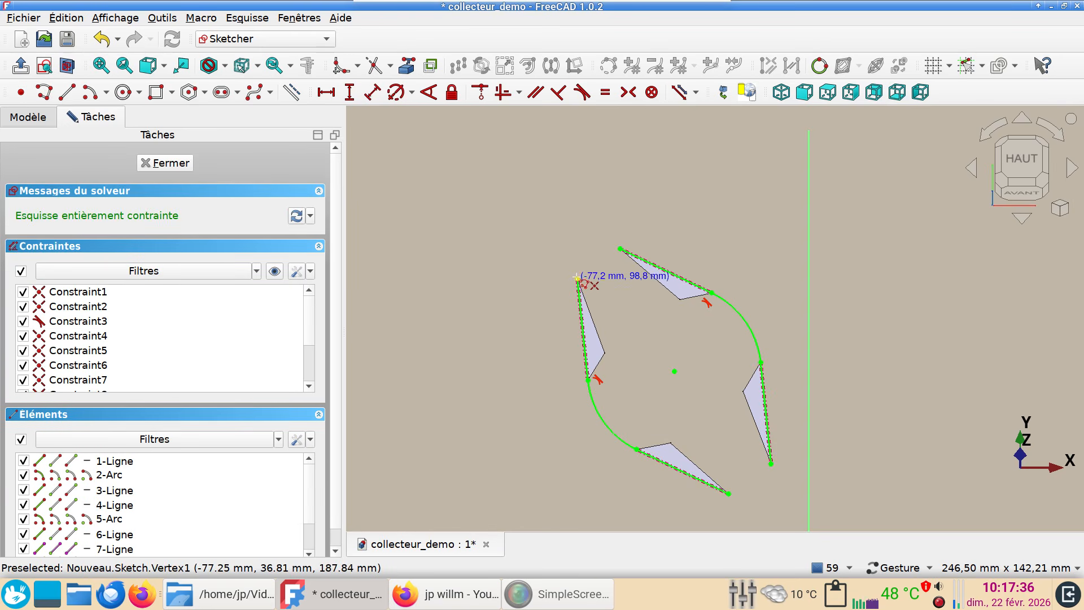
pyautogui.press('m')
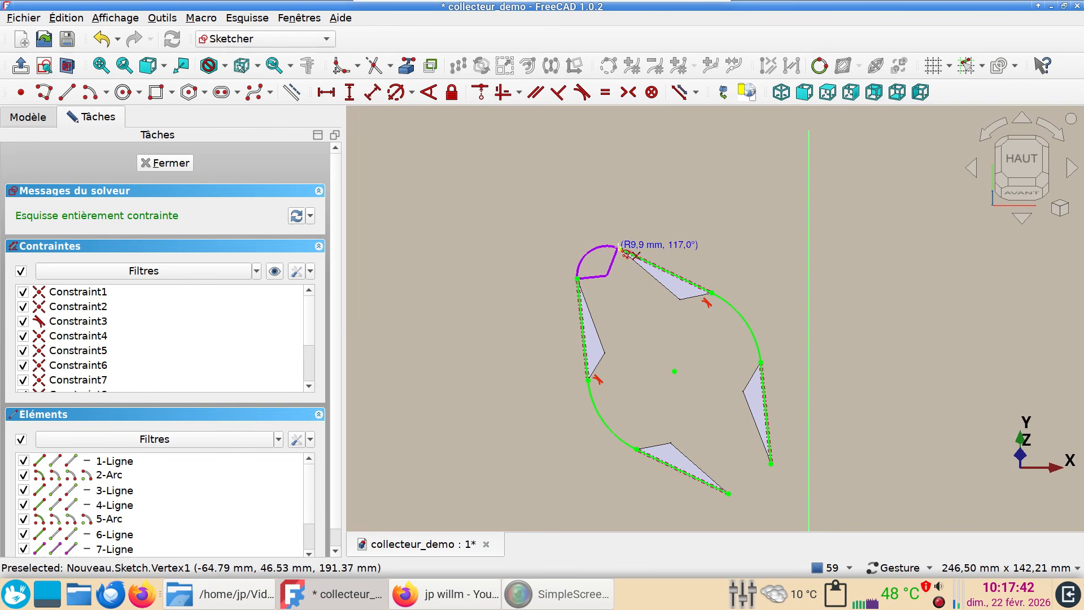
pyautogui.click(621, 248)
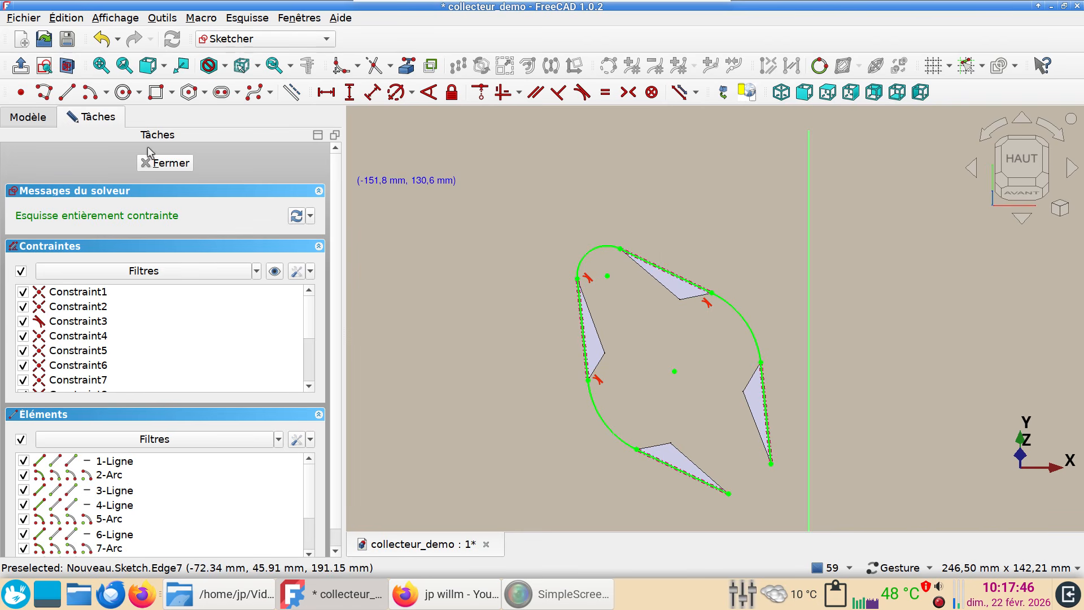
# Step: Close the flange outline with a tangent arc from the lower edge's right endpoint to the right edge's lower endpoint, and exit the sketch
pyautogui.click(728, 494)
pyautogui.press('m')
pyautogui.press('m')
pyautogui.press('m')
pyautogui.click(770, 463)
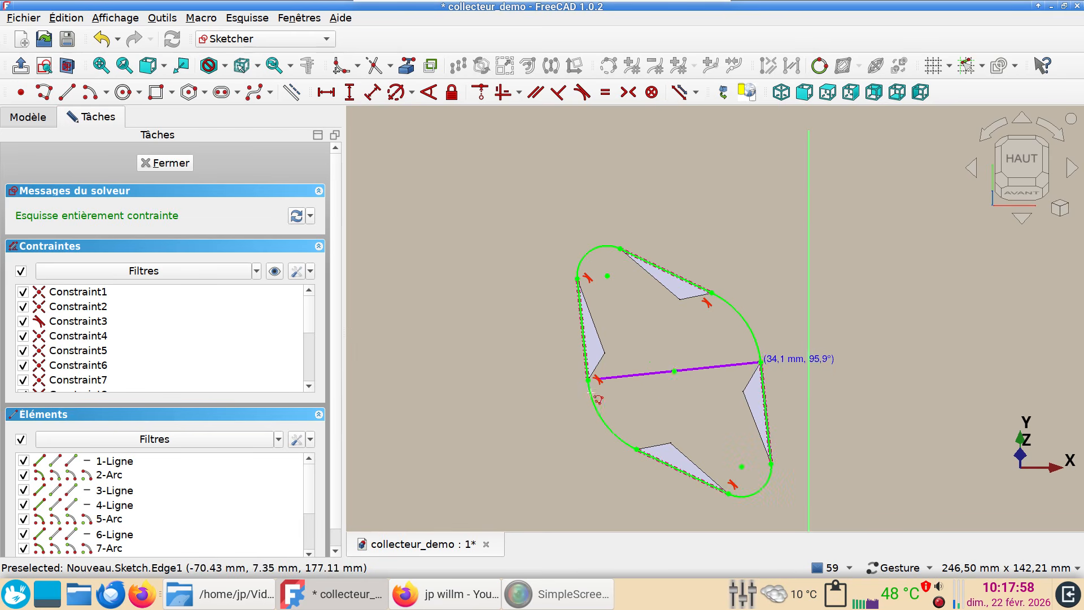
pyautogui.rightClick(512, 402)
pyautogui.click(176, 168)
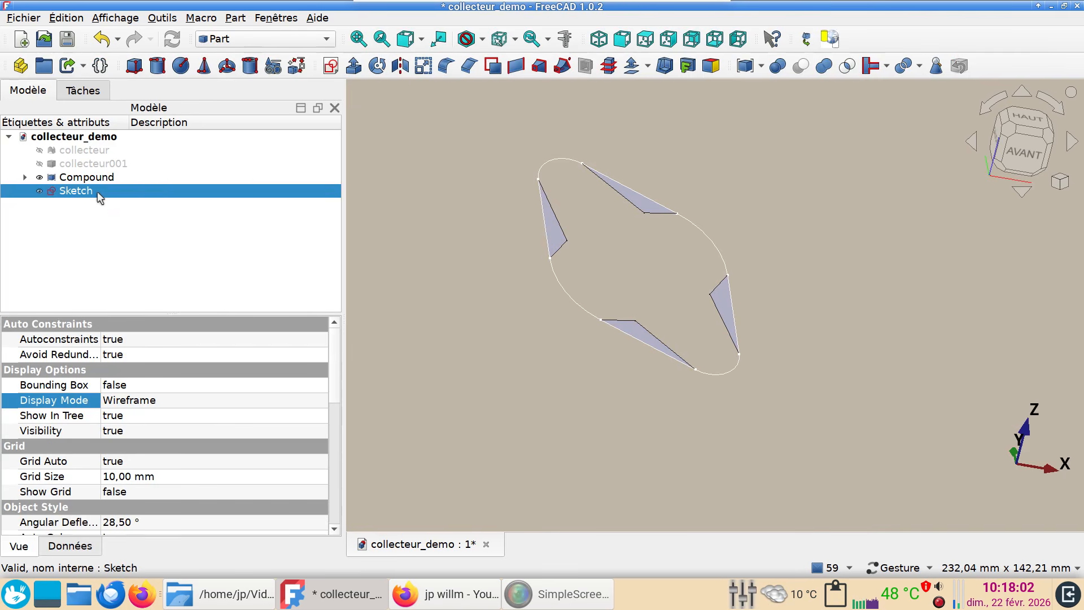
# Step: Build a test face from the flange sketch to check that the outline is closed, and delete that face
pyautogui.click(493, 67)
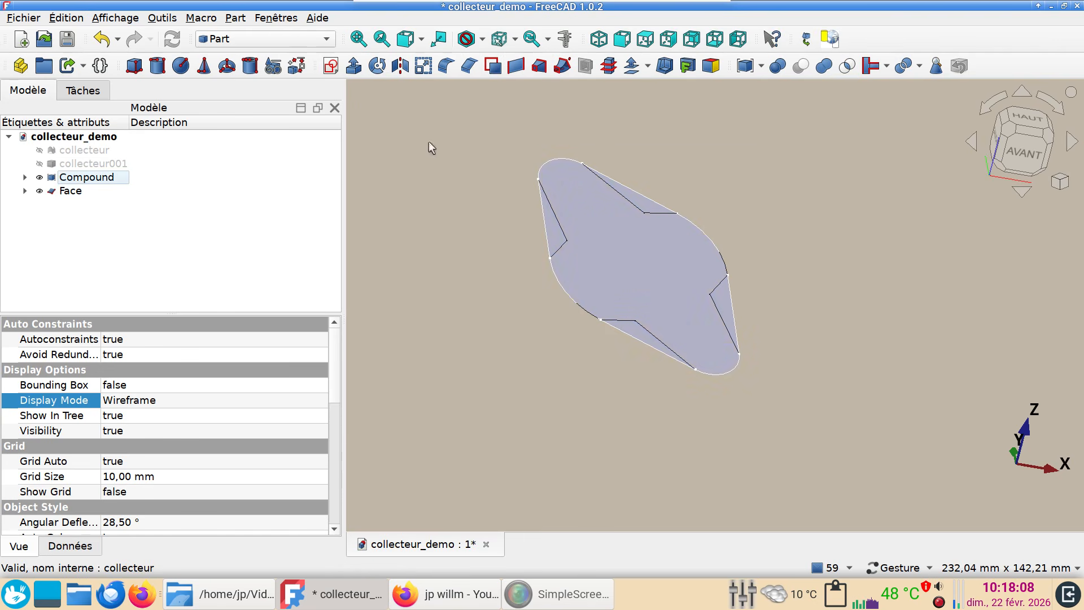
pyautogui.click(70, 191)
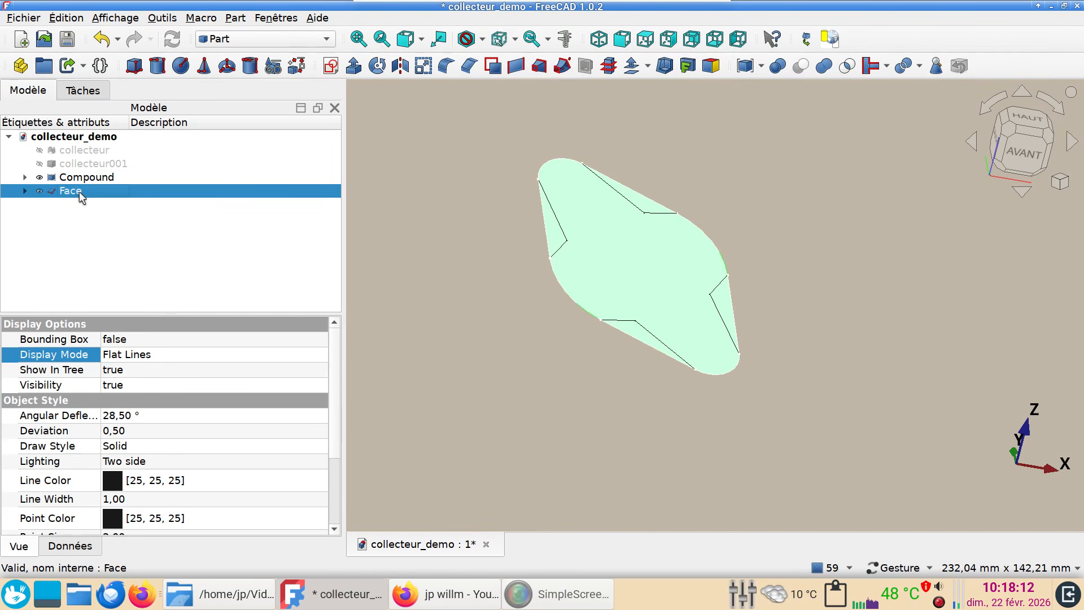
pyautogui.press('Delete')
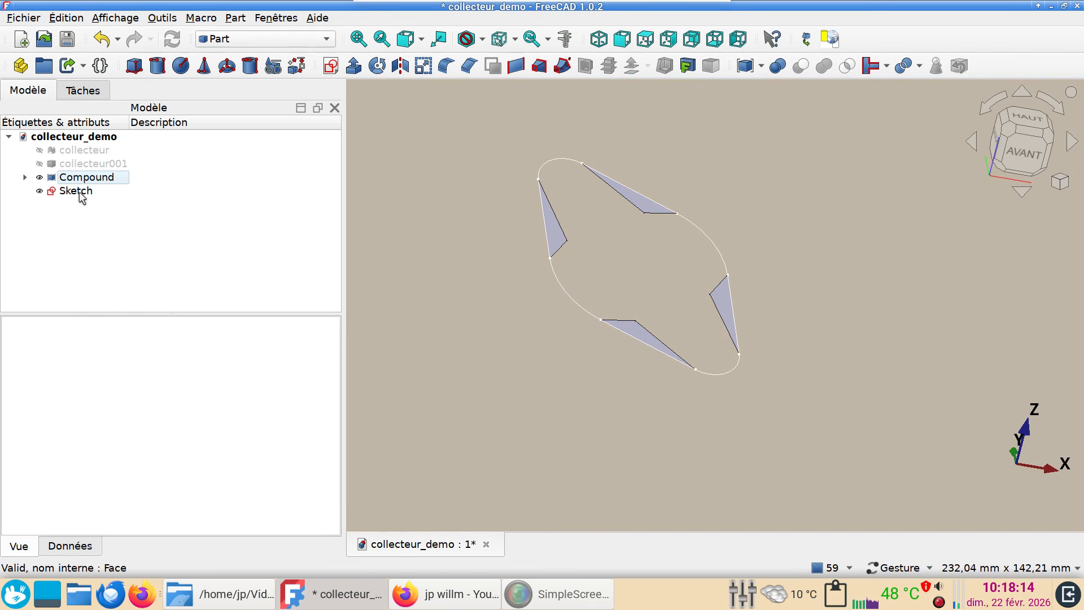
# Step: Reopen the flange sketch and project the inner vertices of the left, upper and lower facets as external geometry
pyautogui.doubleClick(76, 191)
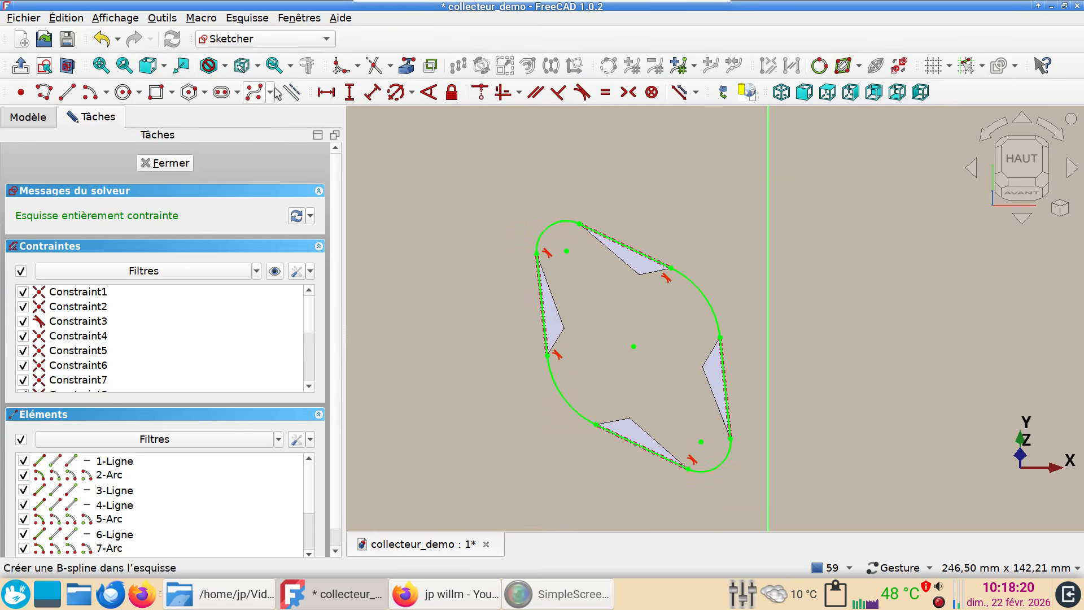
pyautogui.click(406, 65)
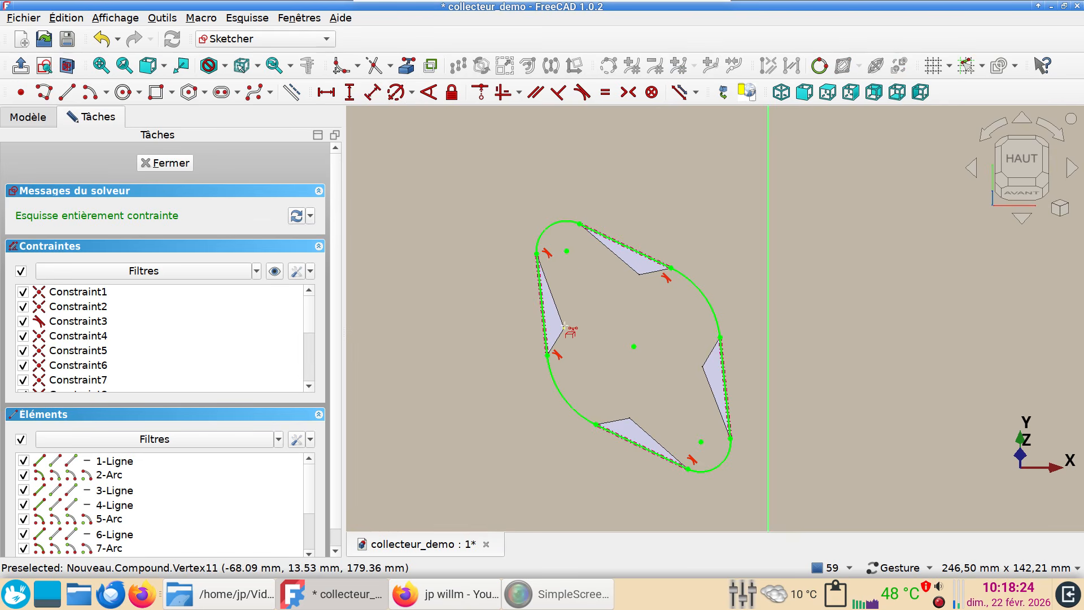
pyautogui.click(640, 274)
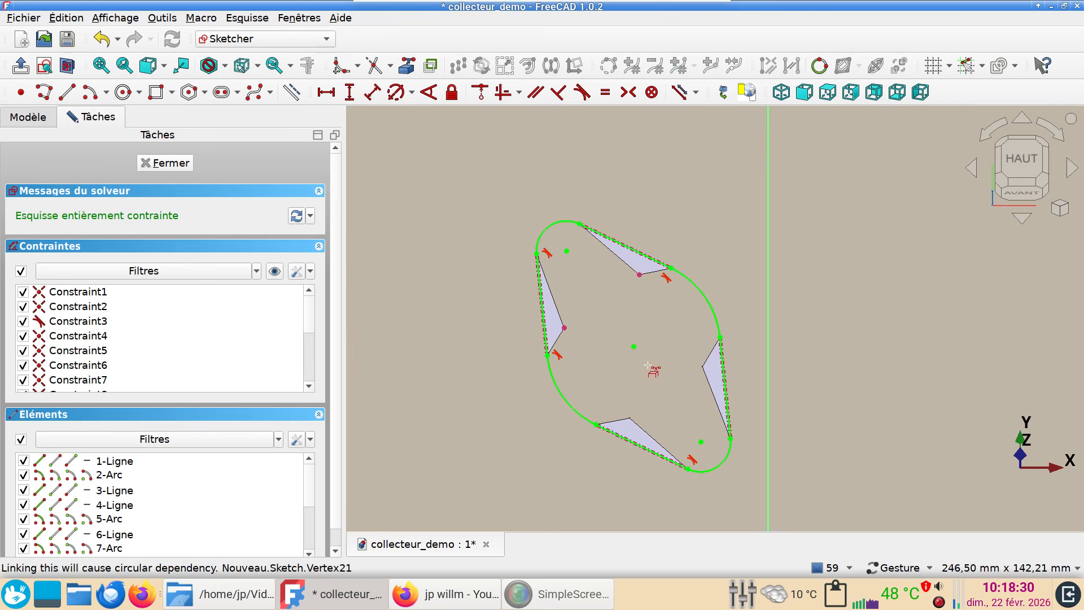
pyautogui.click(630, 417)
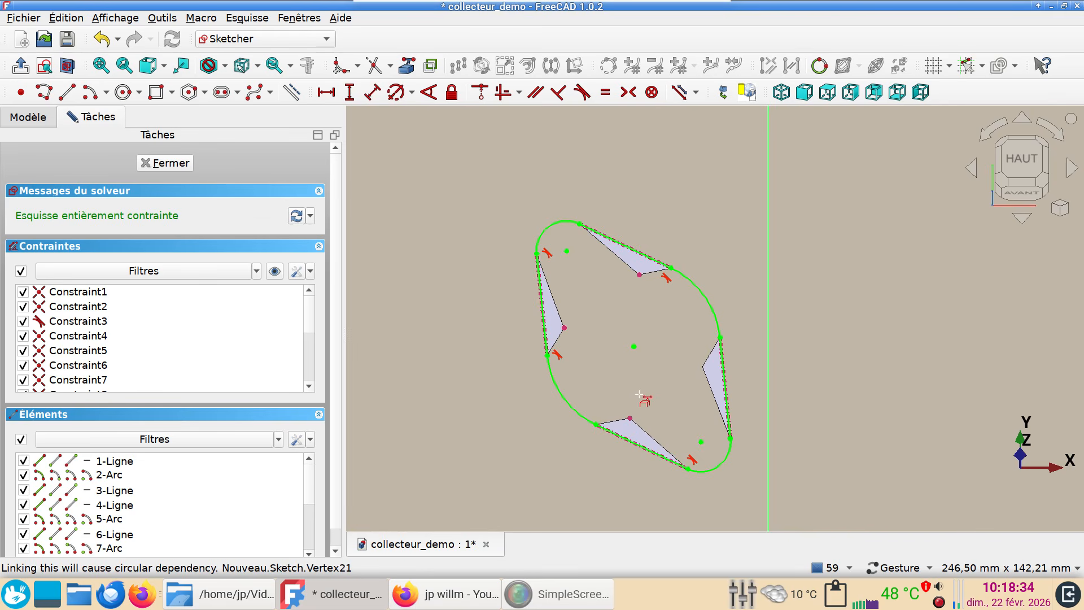
# Step: Draw a three-point construction circle through the projected inner vertices of the lower, left and upper facets
pyautogui.click(106, 93)
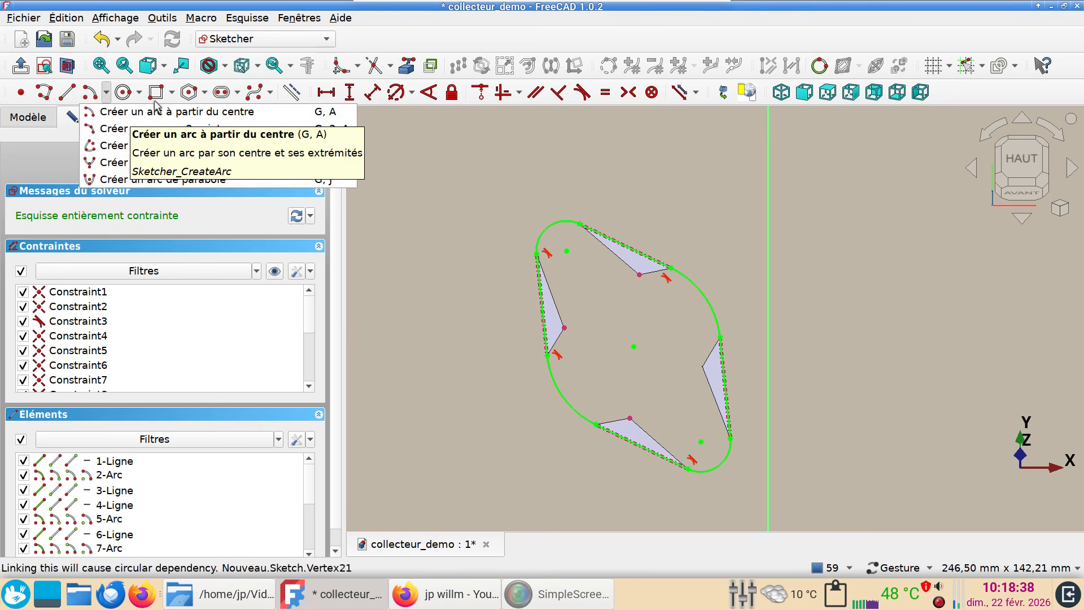
pyautogui.click(123, 97)
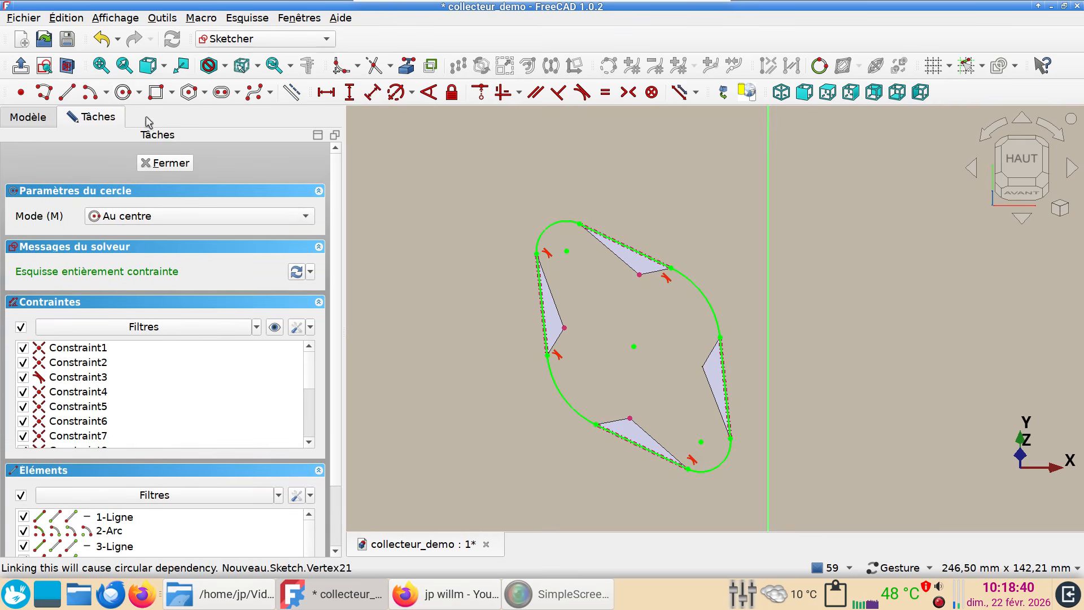
pyautogui.click(139, 94)
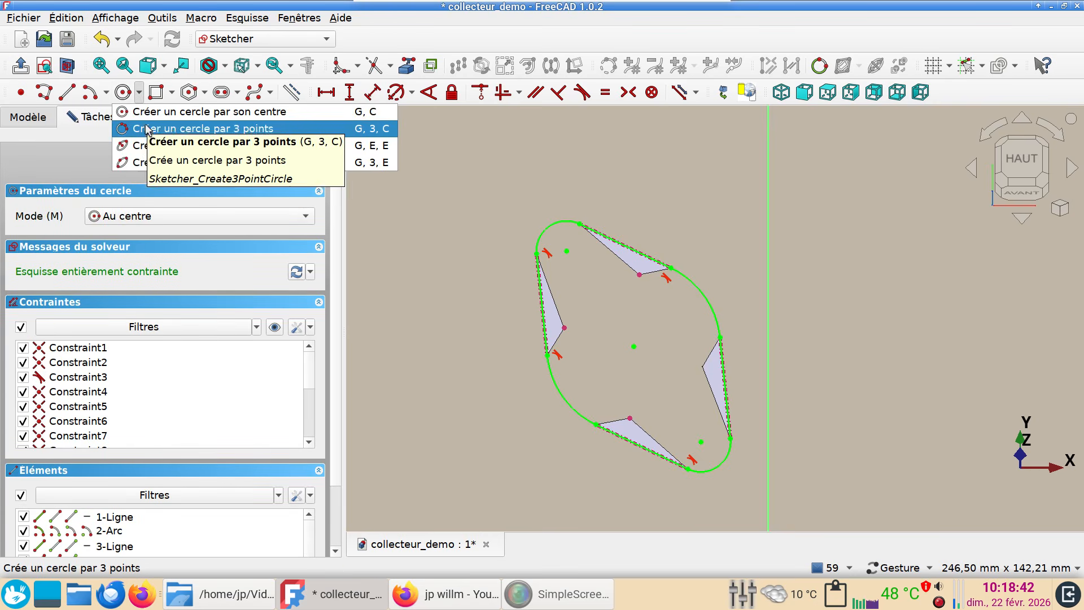
pyautogui.click(155, 127)
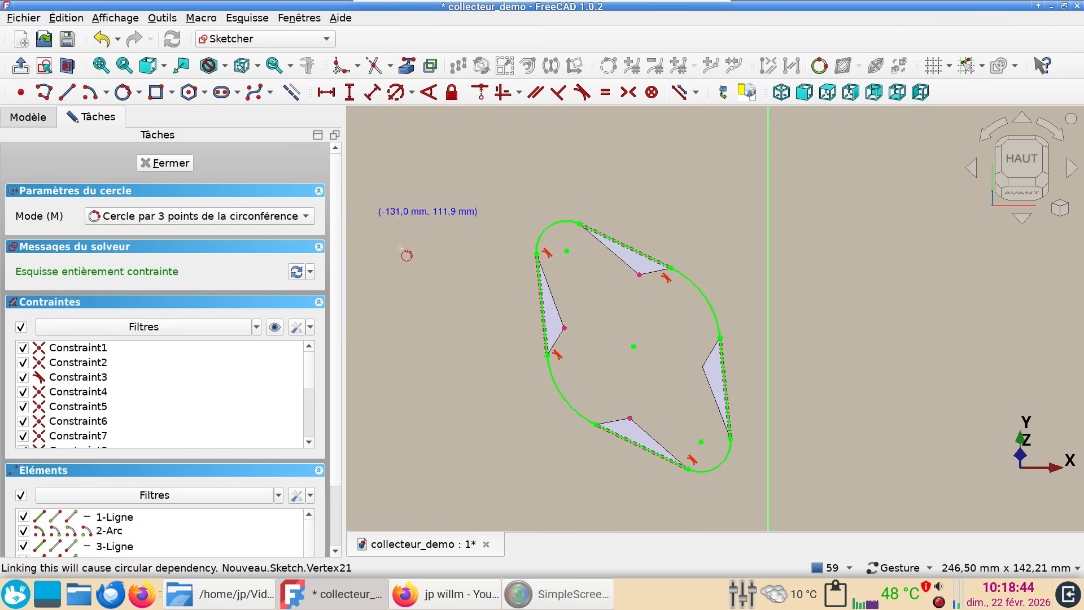
pyautogui.click(630, 417)
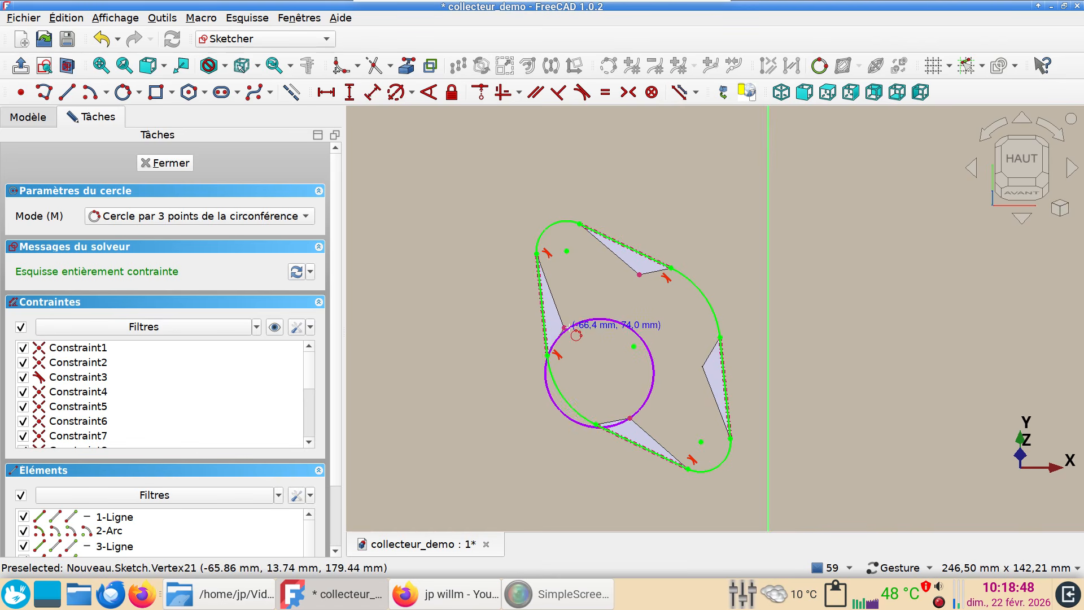
pyautogui.click(564, 327)
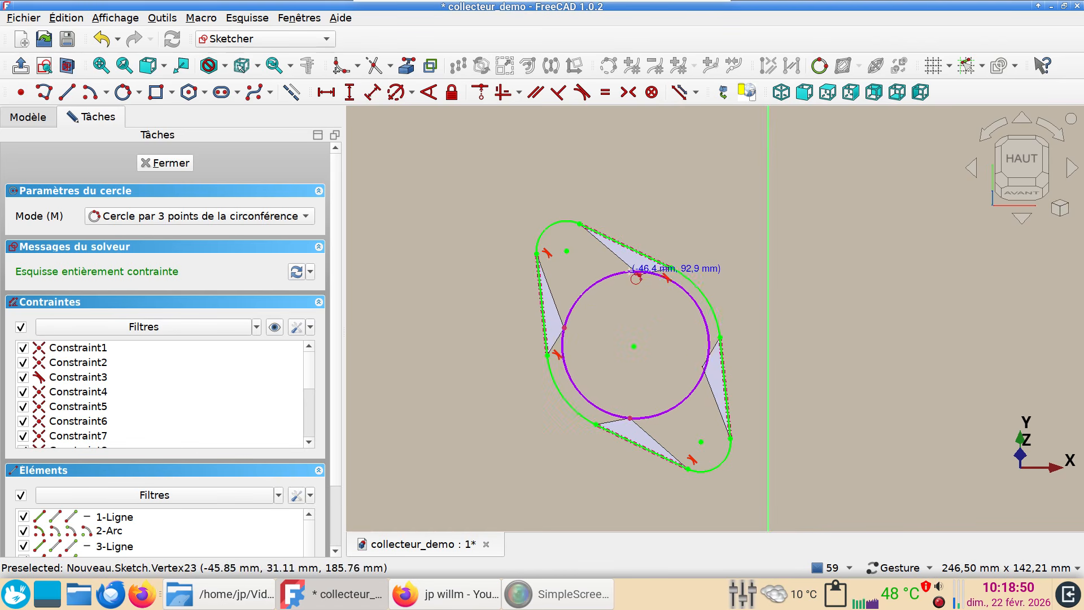
pyautogui.click(640, 275)
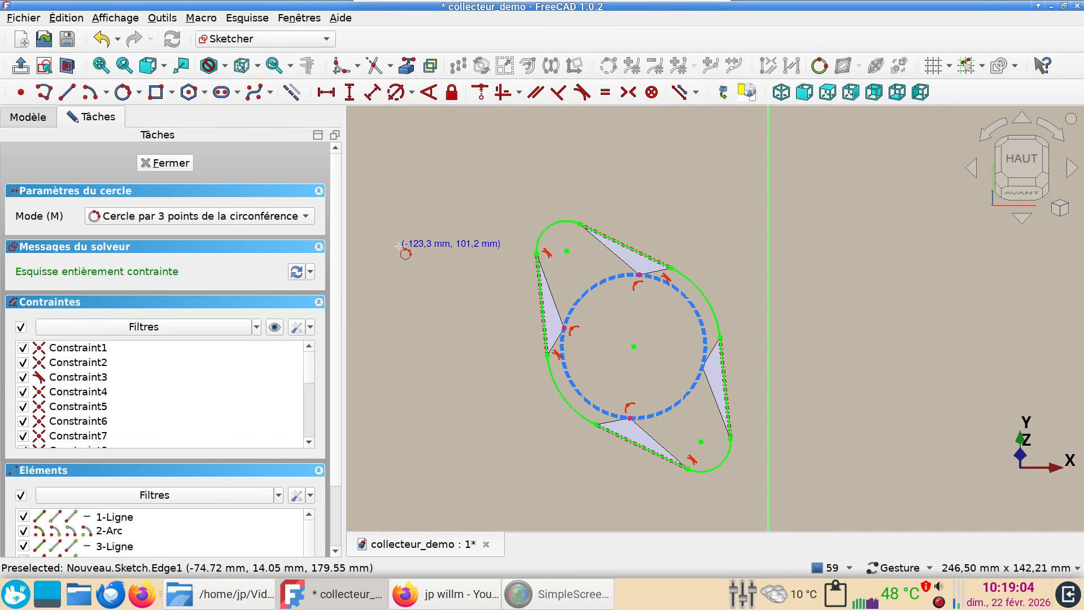
pyautogui.press('Escape')
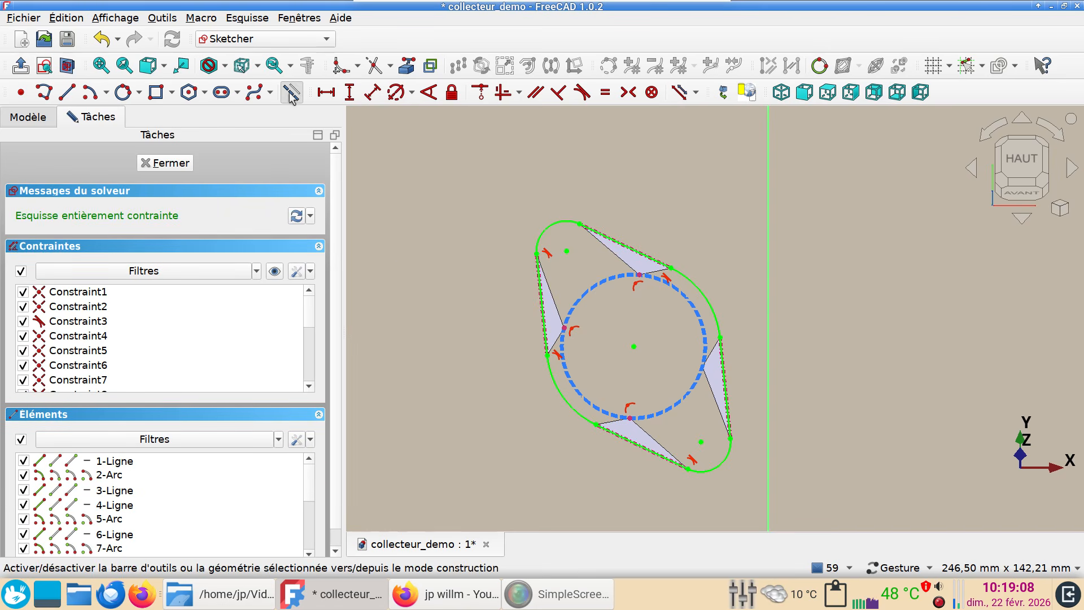
# Step: Draw two bolt-hole circles of about 8 mm and 9 mm diameter, centred on the flange's upper-left and lower-right end arcs
pyautogui.click(123, 94)
pyautogui.click(140, 93)
pyautogui.click(169, 111)
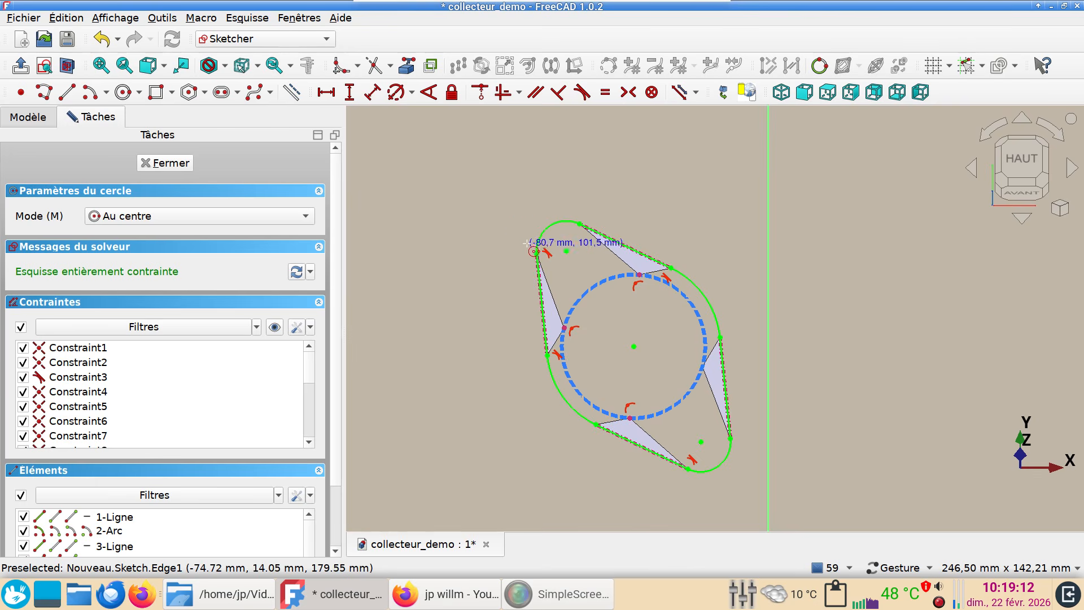
pyautogui.click(566, 250)
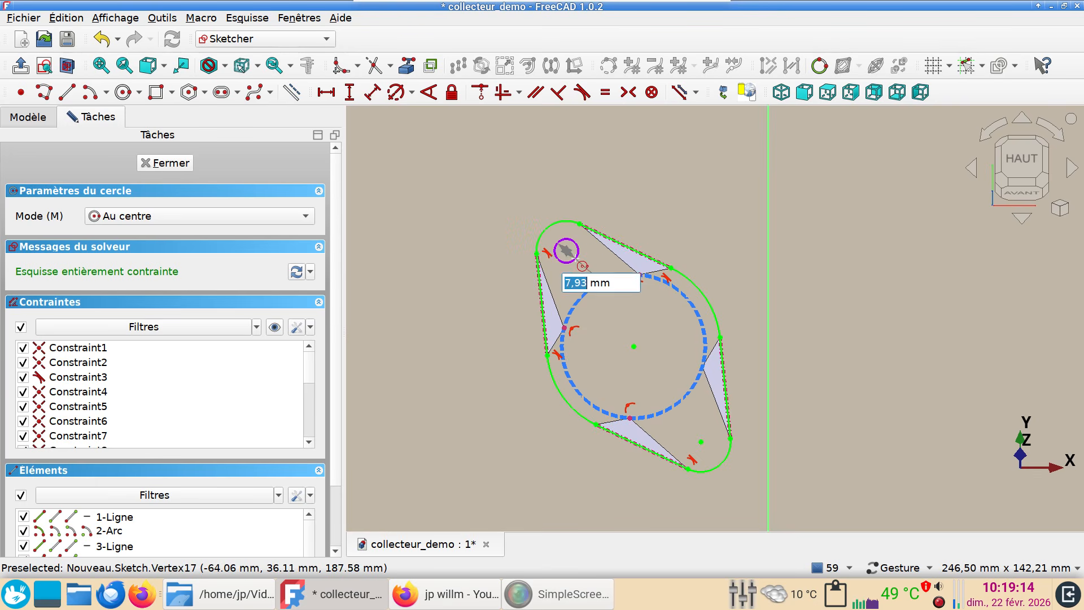
pyautogui.click(575, 256)
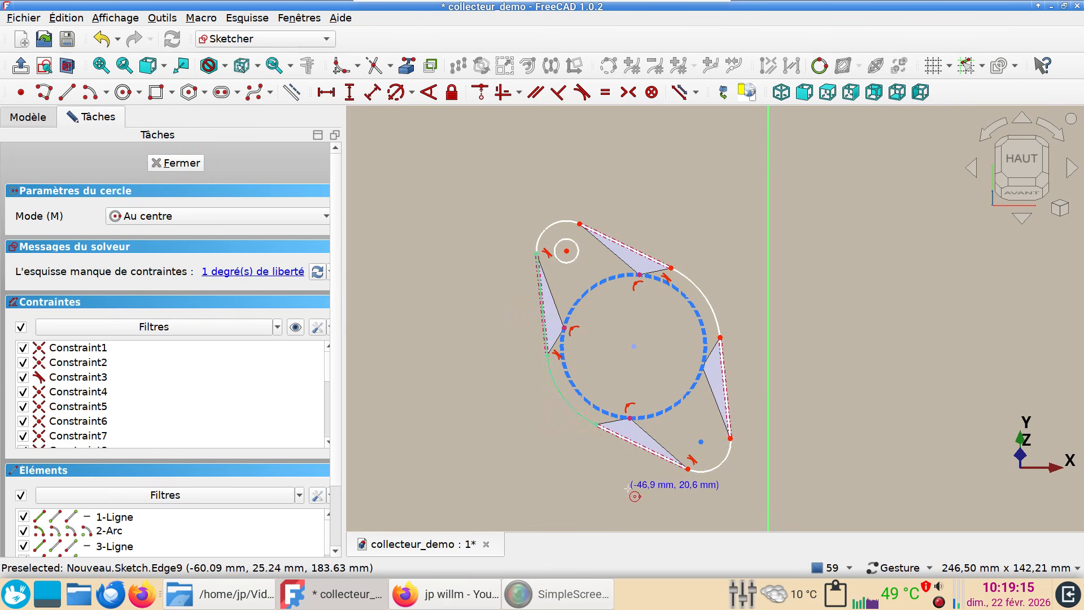
pyautogui.click(701, 441)
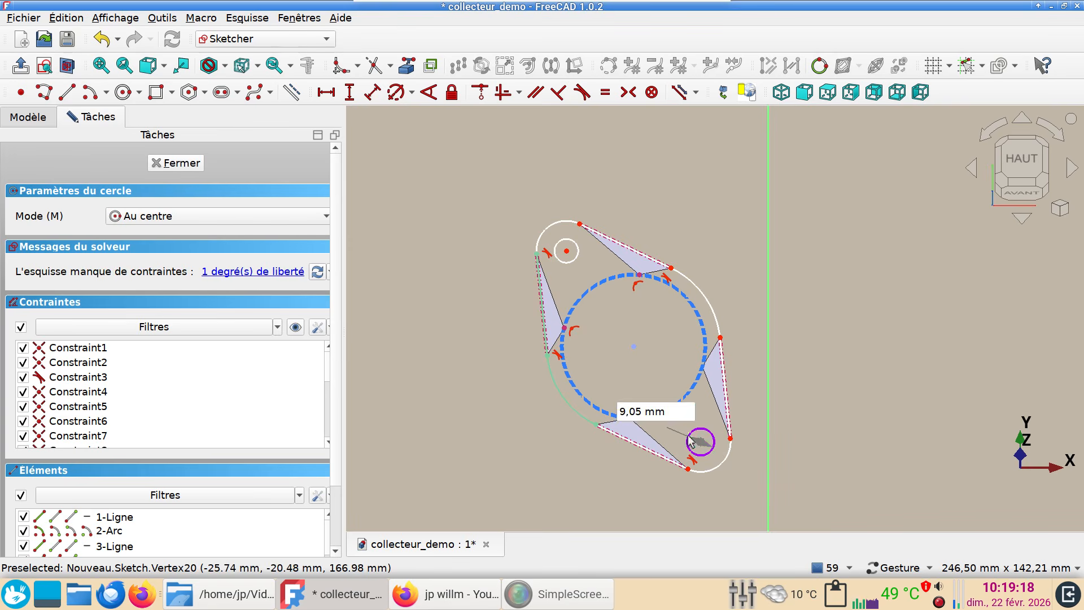
pyautogui.click(710, 449)
pyautogui.rightClick(444, 418)
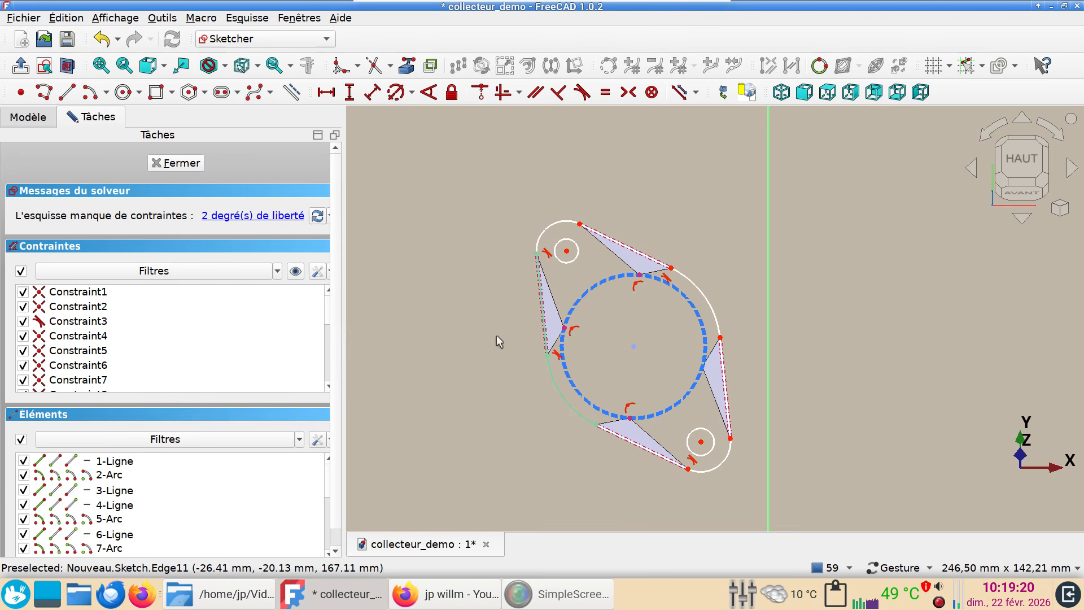
# Step: Constrain the two bolt-hole circles to be equal and set the upper-left hole's diameter to 8 mm
pyautogui.click(574, 259)
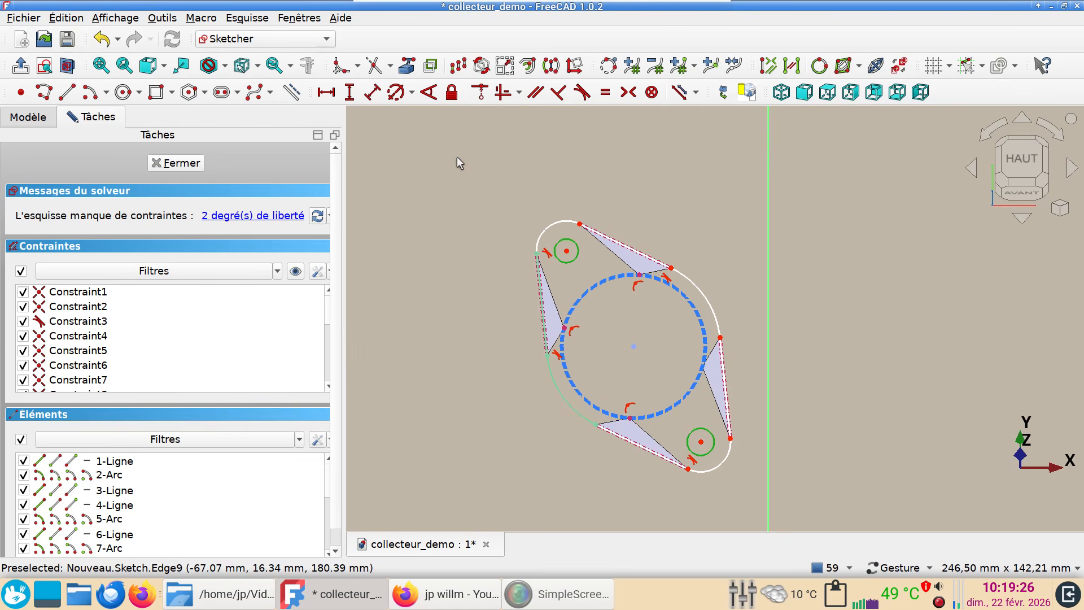
pyautogui.click(606, 93)
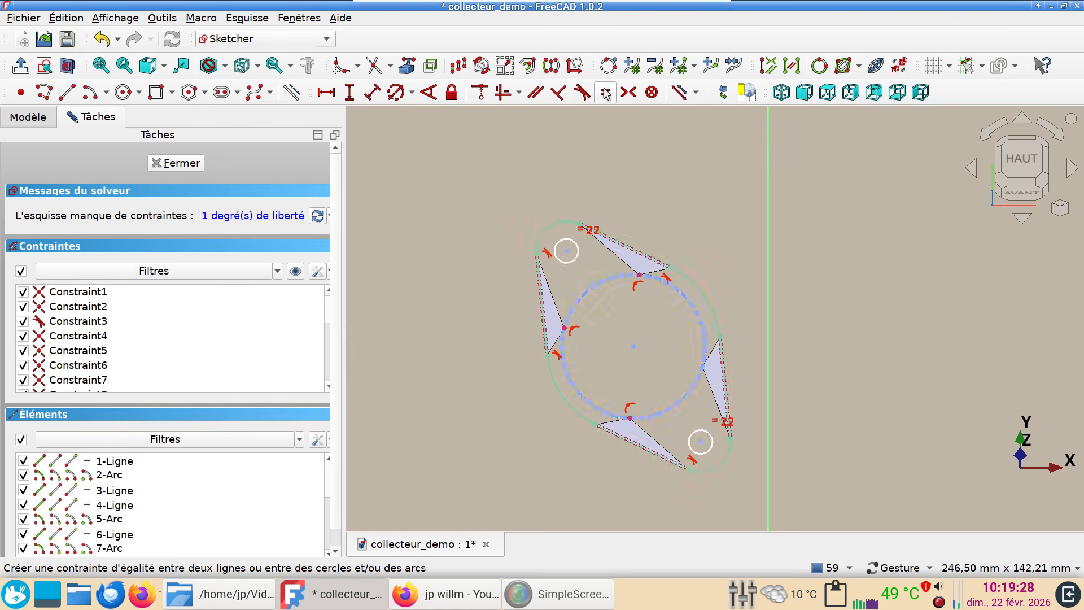
pyautogui.click(567, 240)
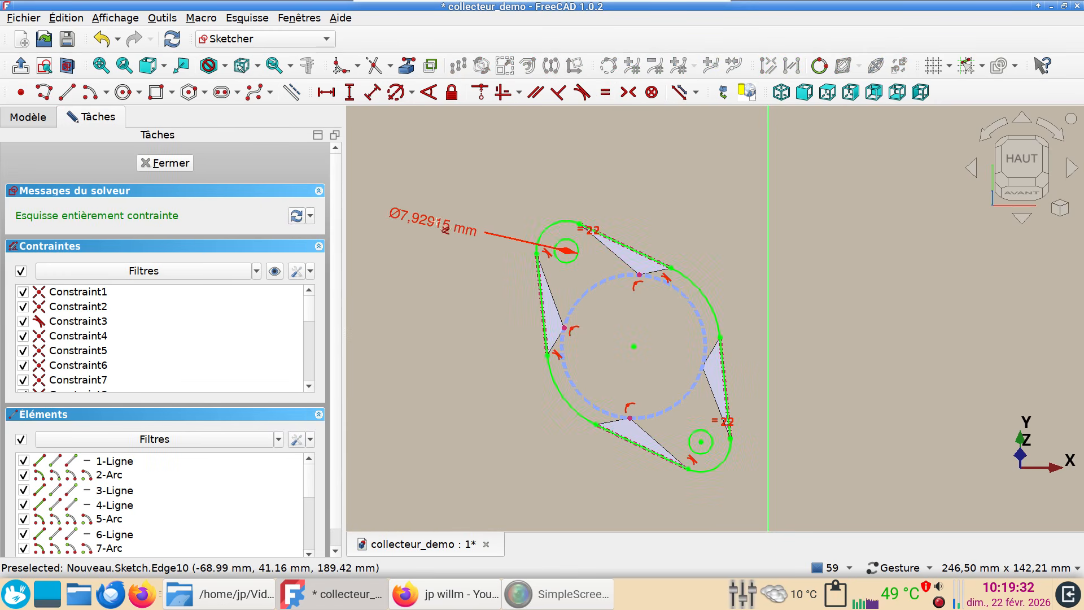
pyautogui.click(459, 231)
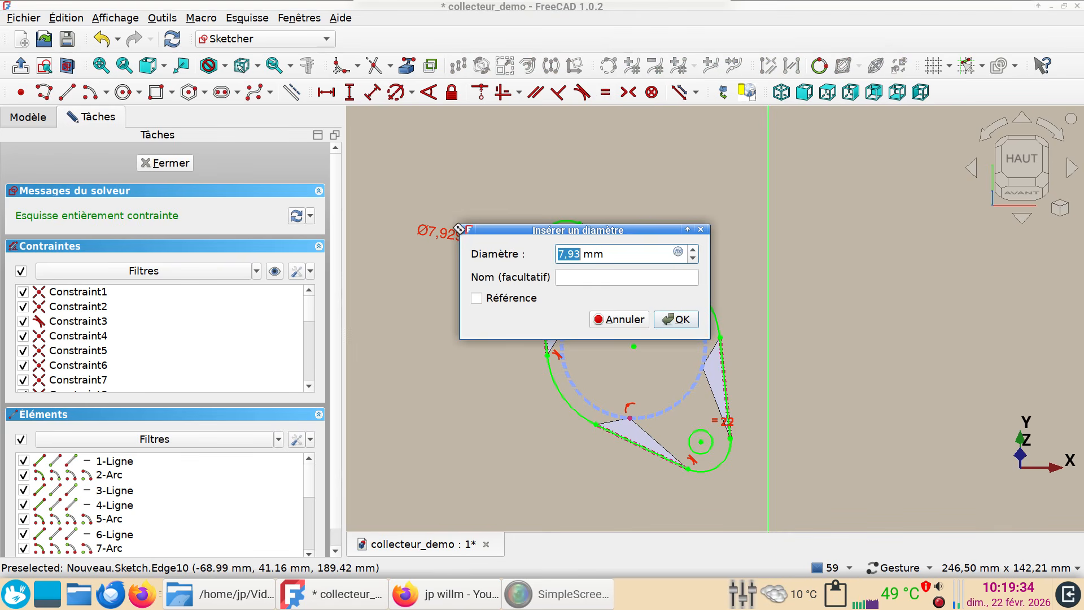
pyautogui.press('Return')
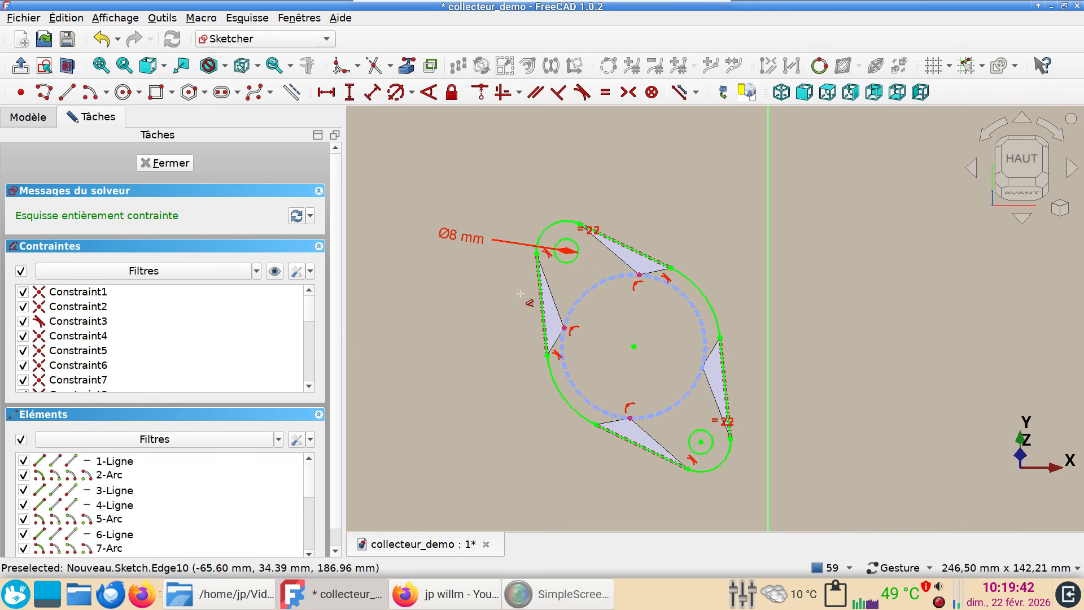
# Step: Add a reference distance dimension between the upper-left bolt hole's centre and the centre of the flange's side arcs
pyautogui.scroll(3, 565, 258)
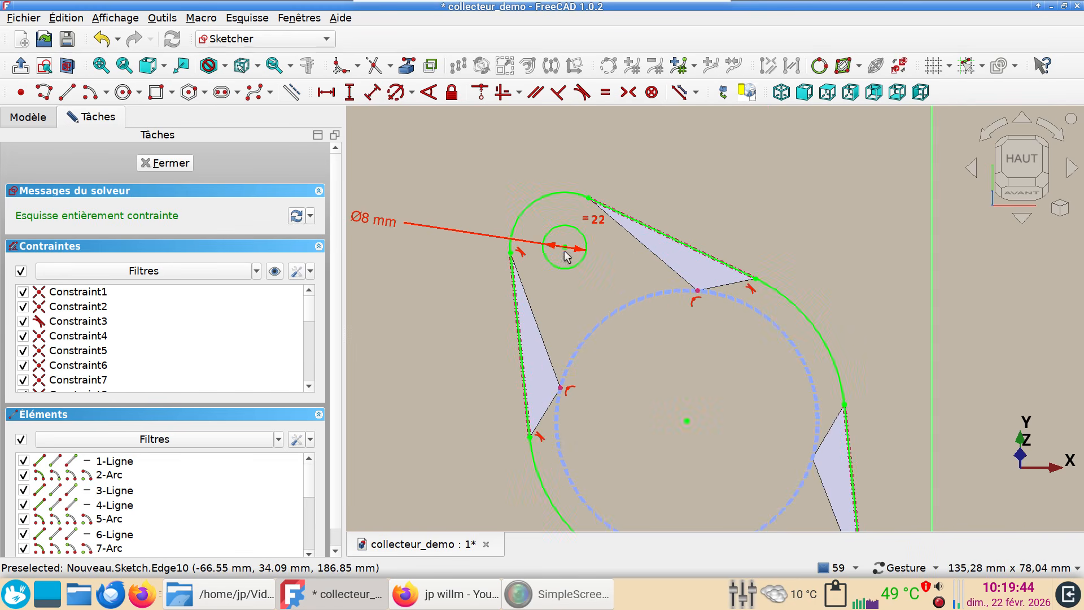
pyautogui.click(565, 248)
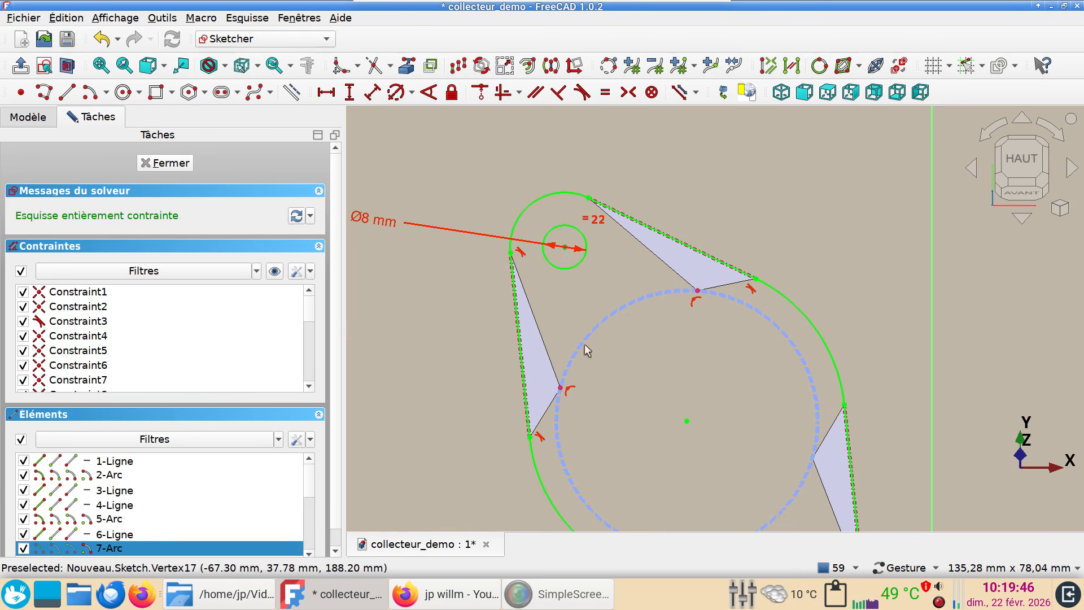
pyautogui.click(686, 421)
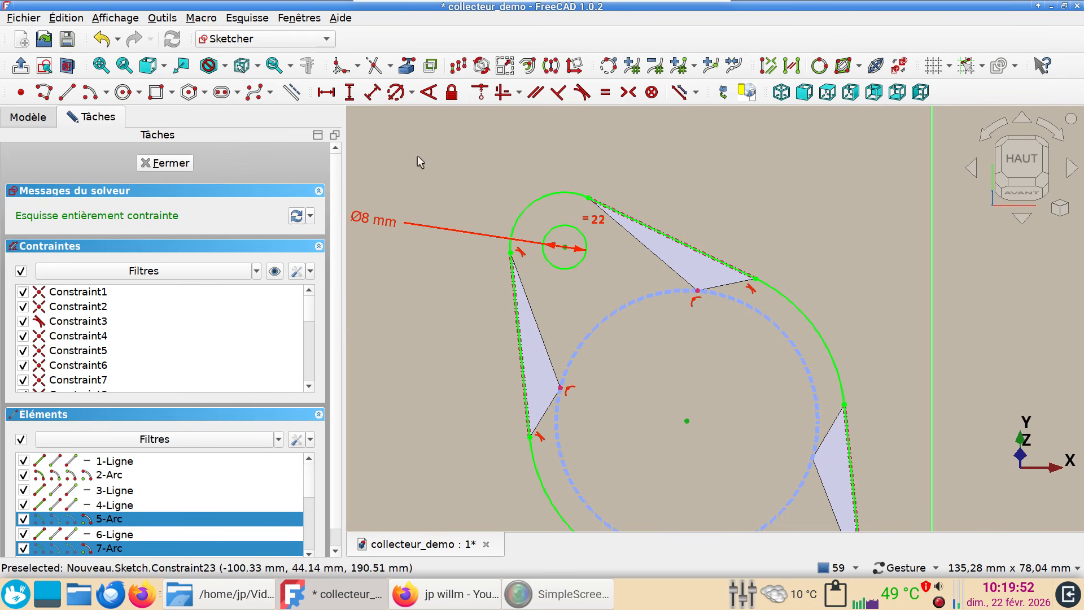
pyautogui.scroll(-1, 418, 158)
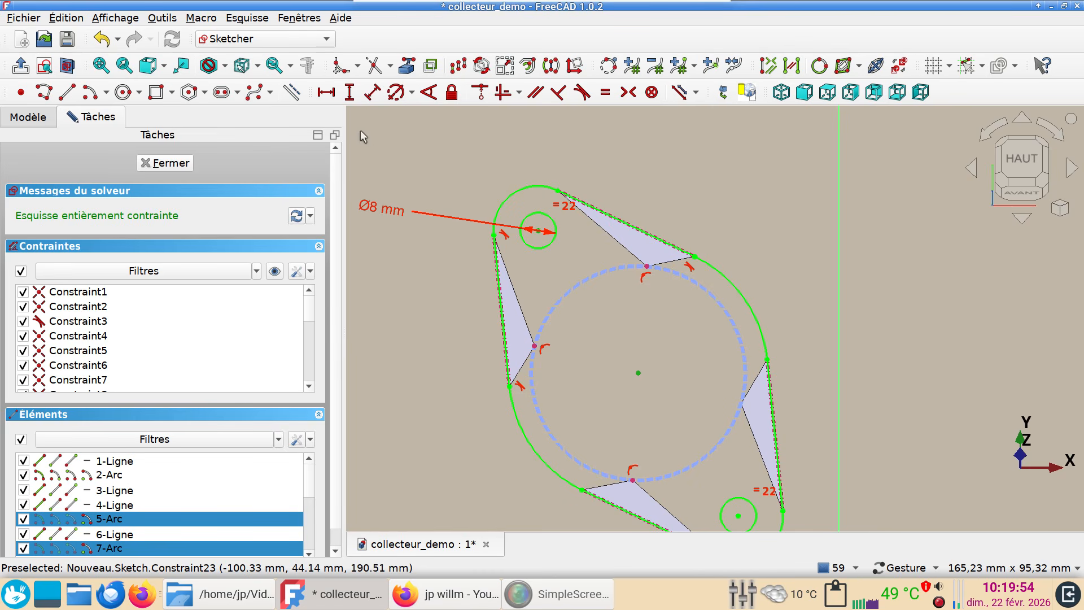
pyautogui.click(375, 96)
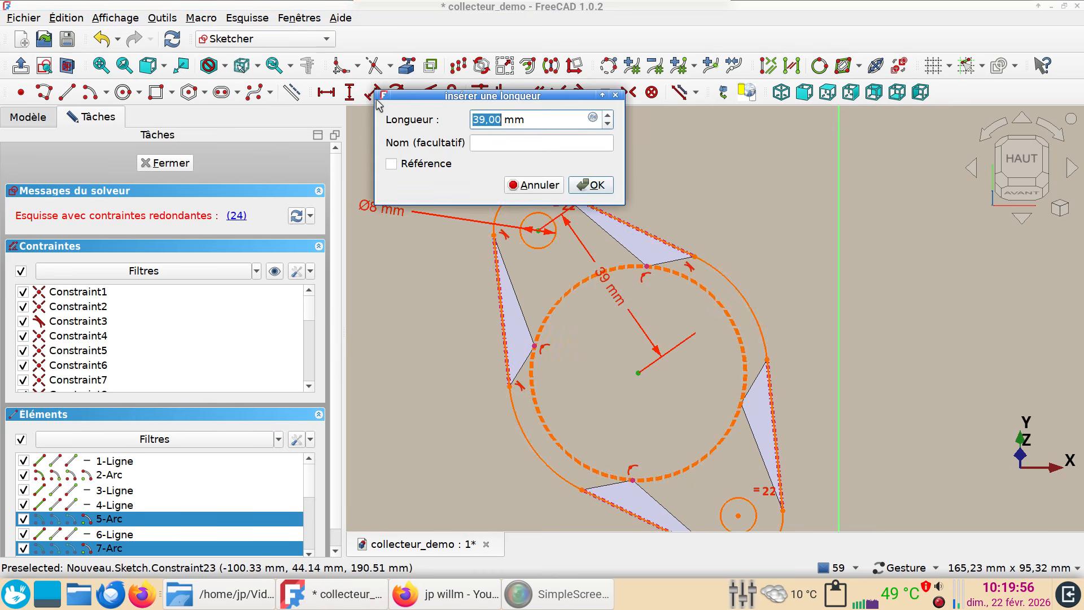
pyautogui.click(399, 164)
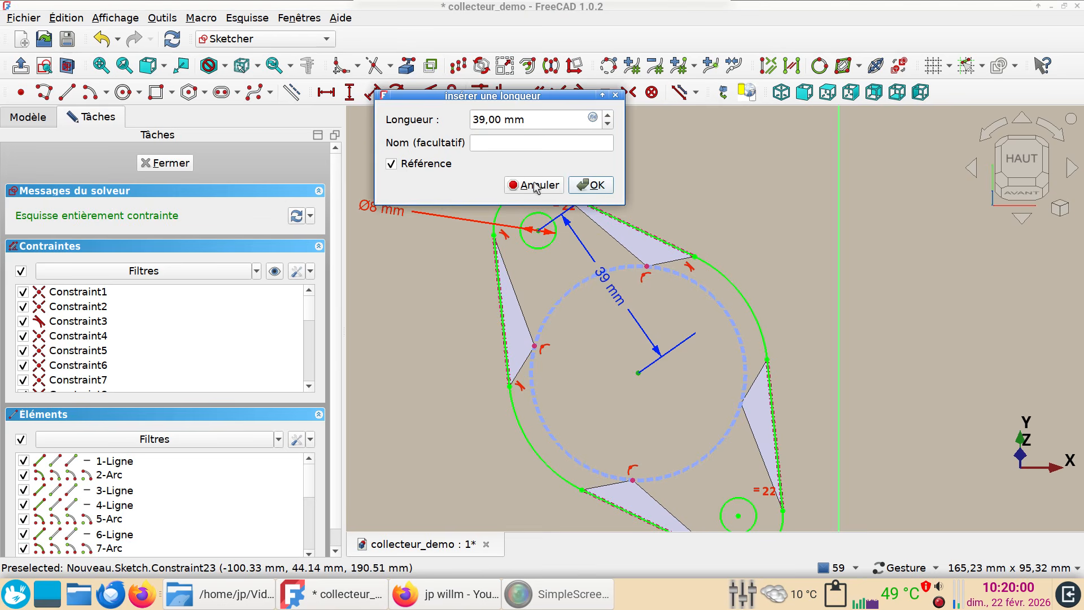
pyautogui.click(599, 185)
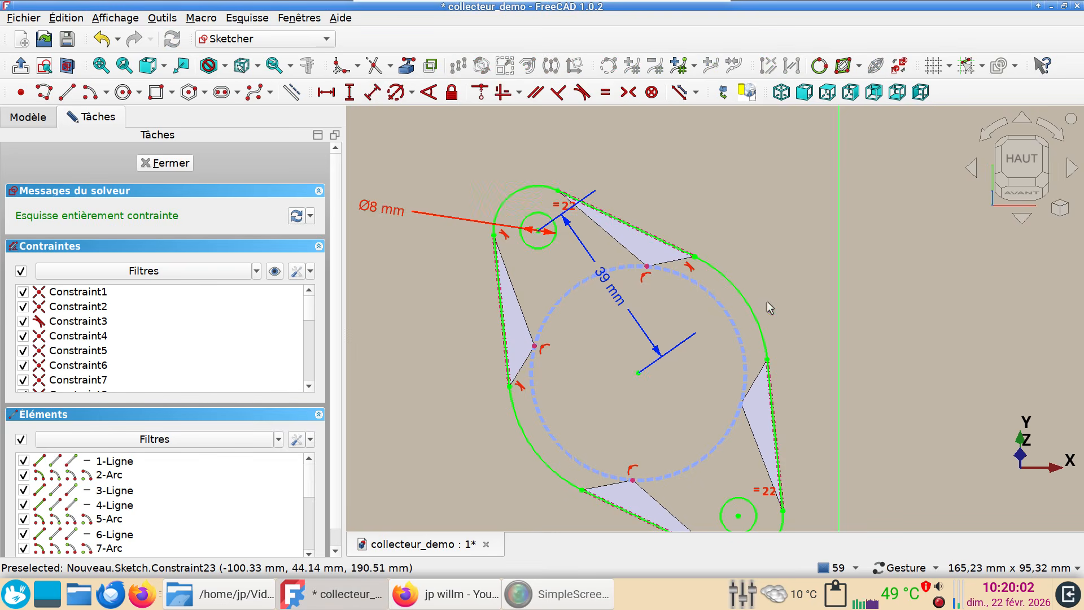
# Step: Add a reference distance dimension between the lower-right bolt hole's centre and the centre of the flange's side arcs
pyautogui.scroll(-2, 737, 278)
pyautogui.moveTo(723, 294); pyautogui.dragTo(622, 255, button='right')
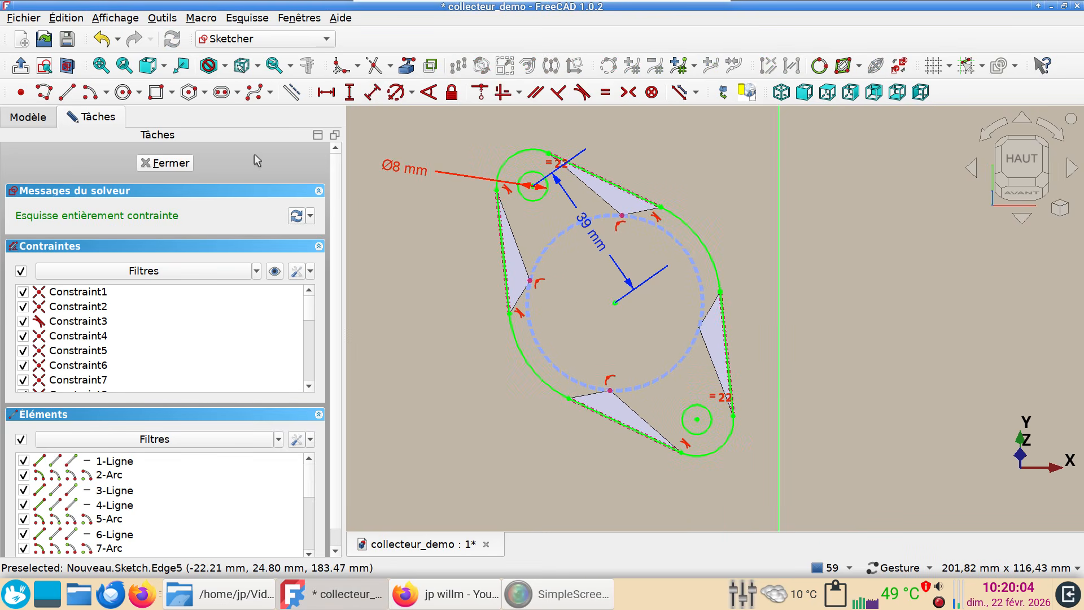
pyautogui.click(697, 420)
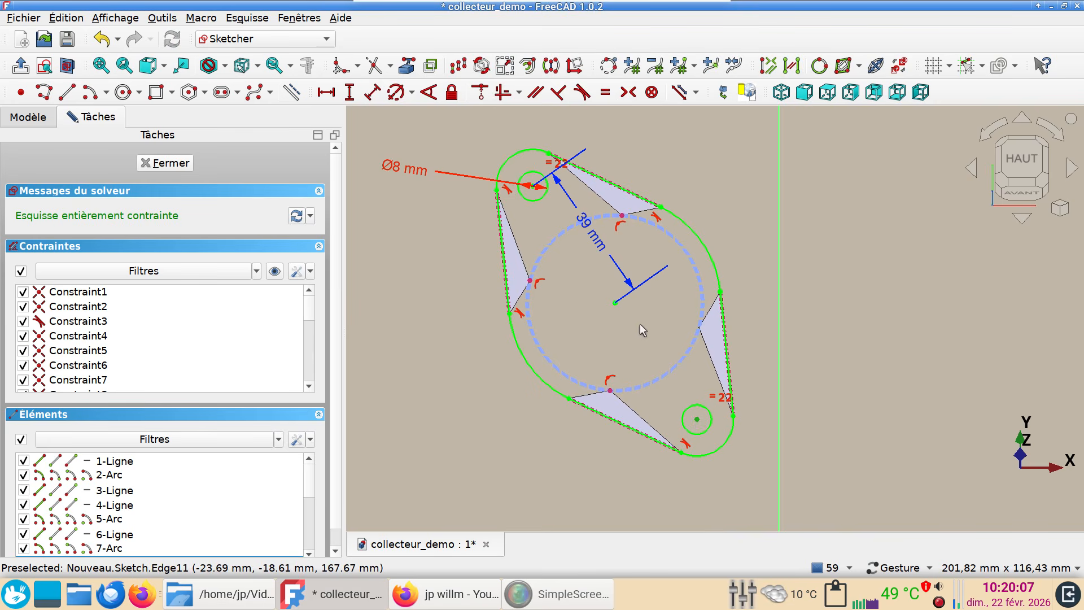
pyautogui.click(615, 303)
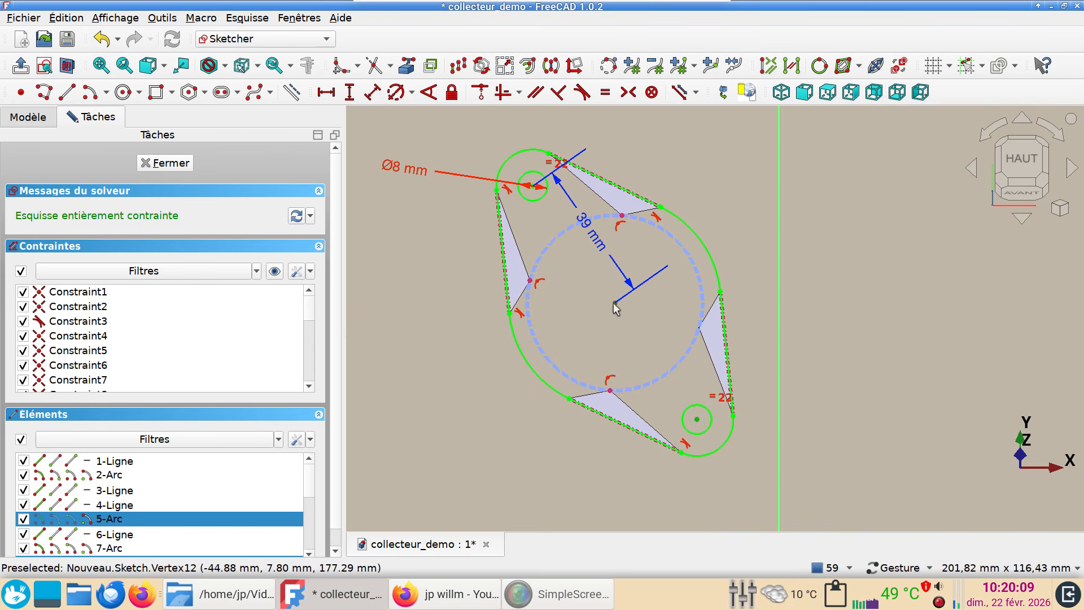
pyautogui.click(366, 96)
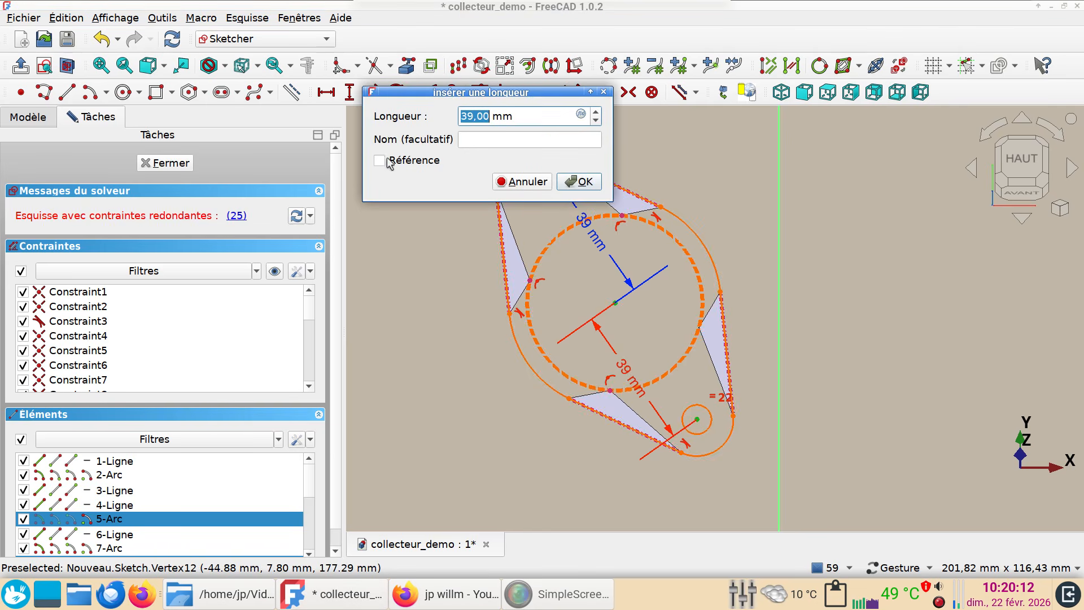
pyautogui.click(379, 161)
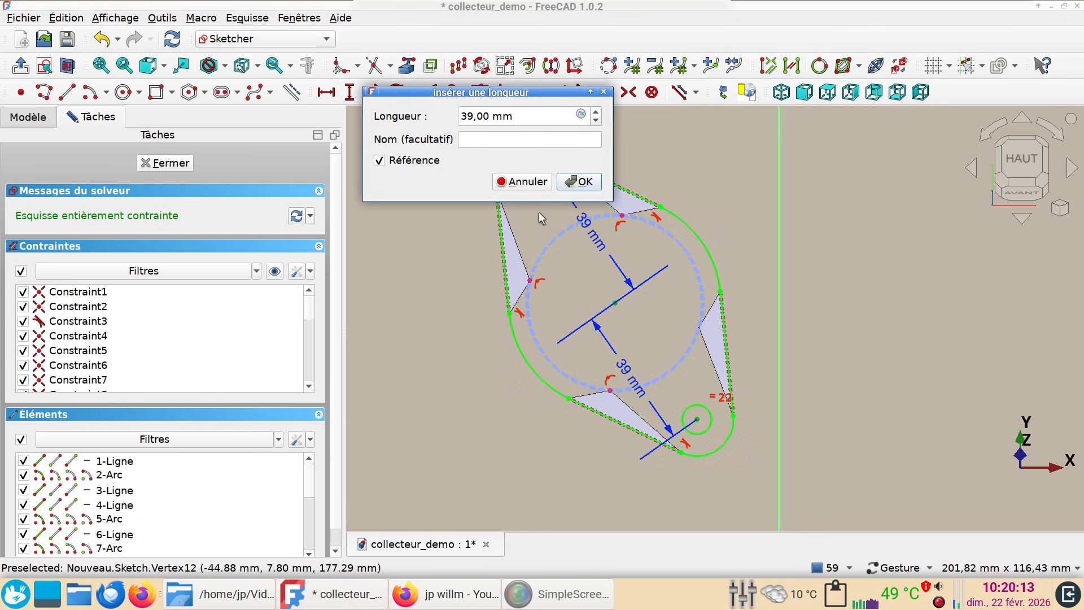
pyautogui.click(581, 182)
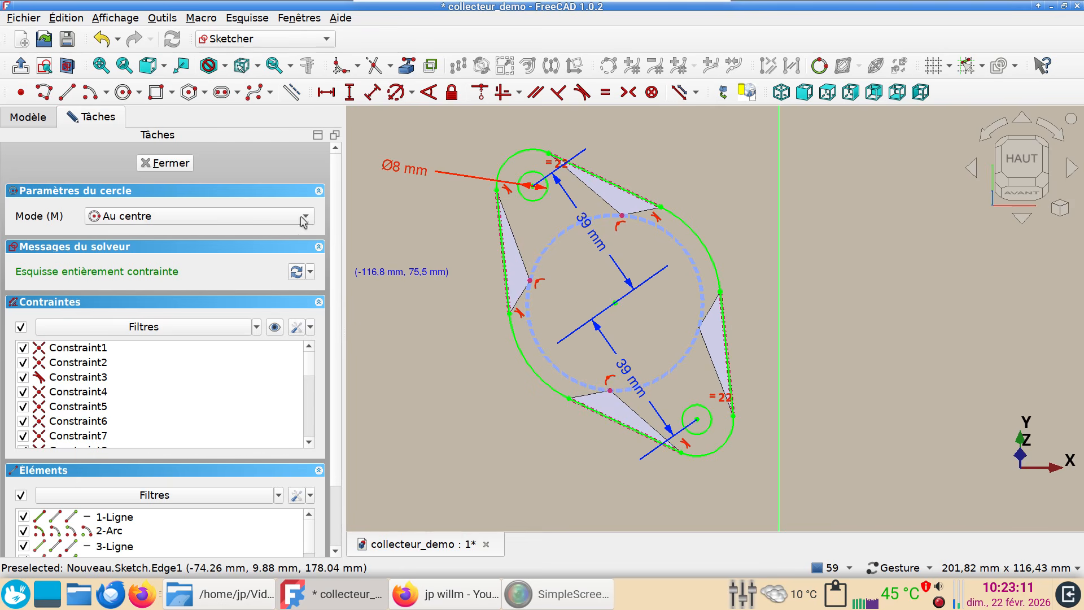
# Step: Draw a circle about 39 mm in diameter centred on the middle of the flange, inside the construction circle
pyautogui.click(126, 93)
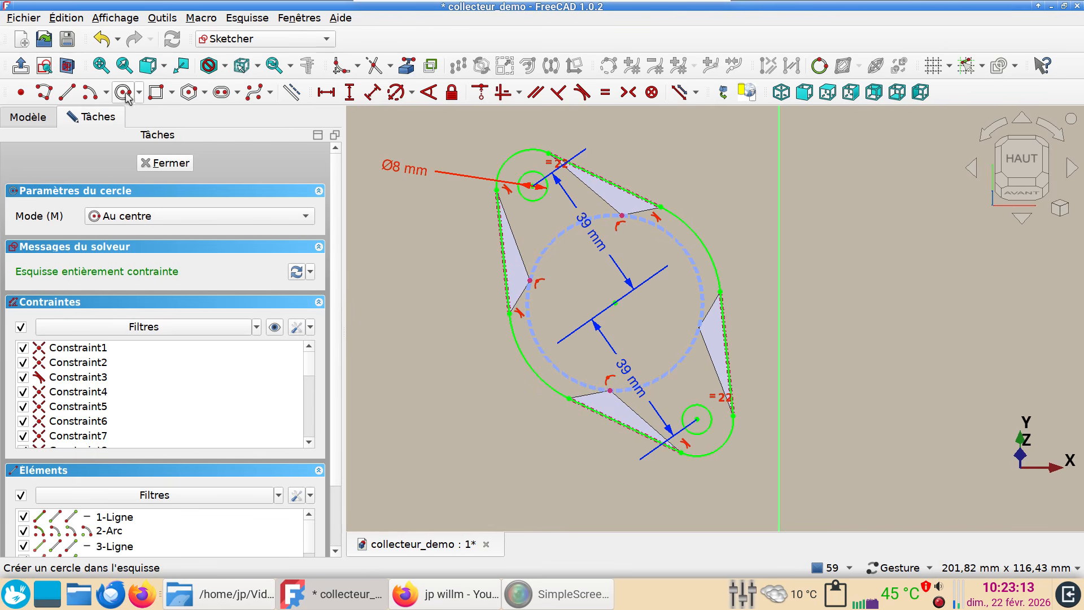
pyautogui.click(616, 304)
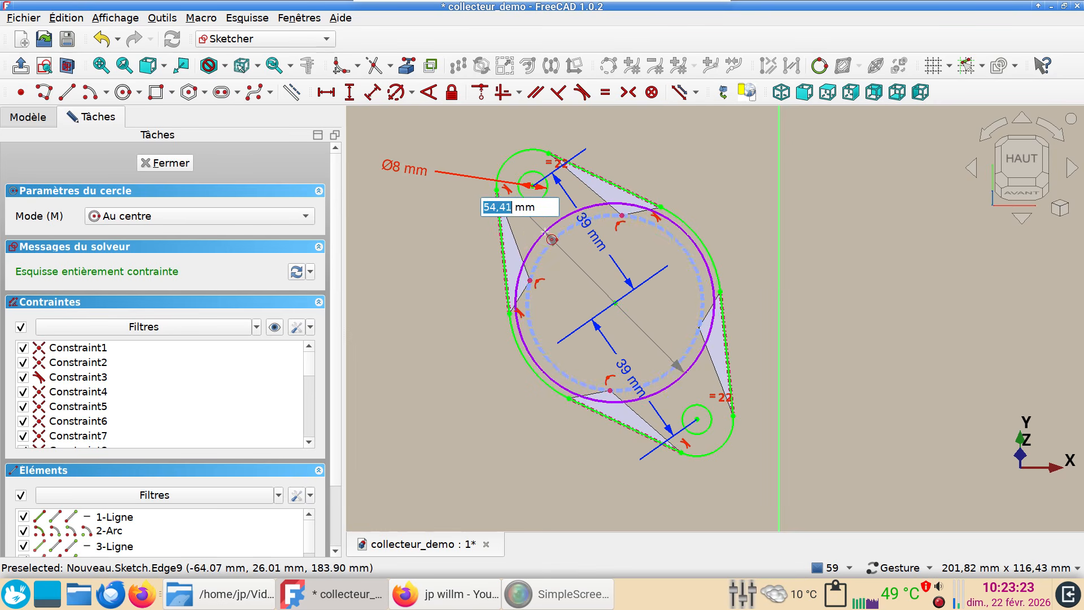
pyautogui.click(554, 263)
pyautogui.rightClick(563, 296)
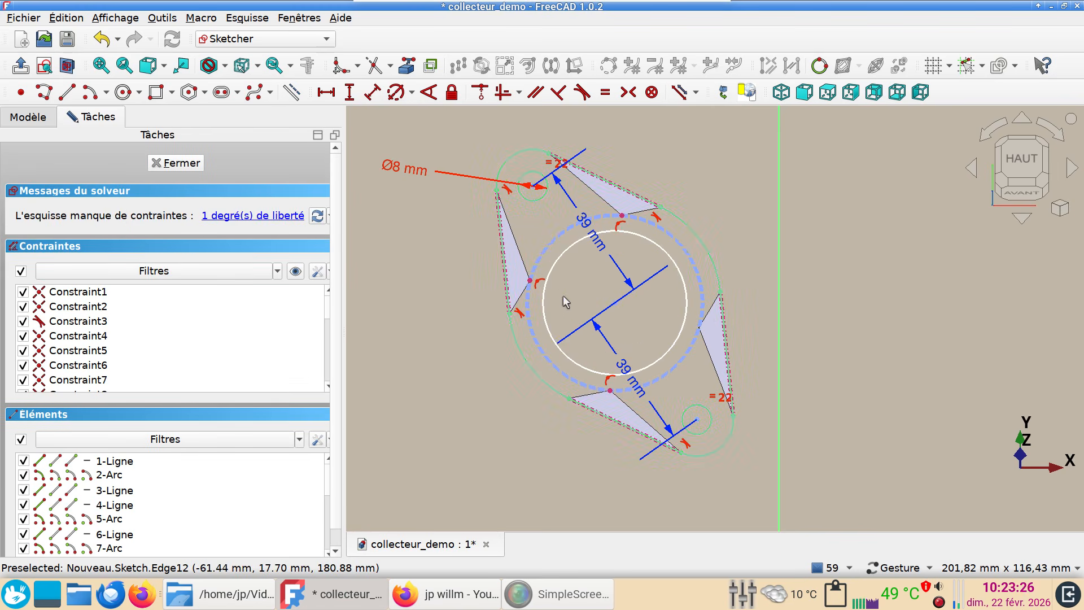
# Step: Dimension the new central circle's diameter and set it to 50 mm
pyautogui.click(554, 264)
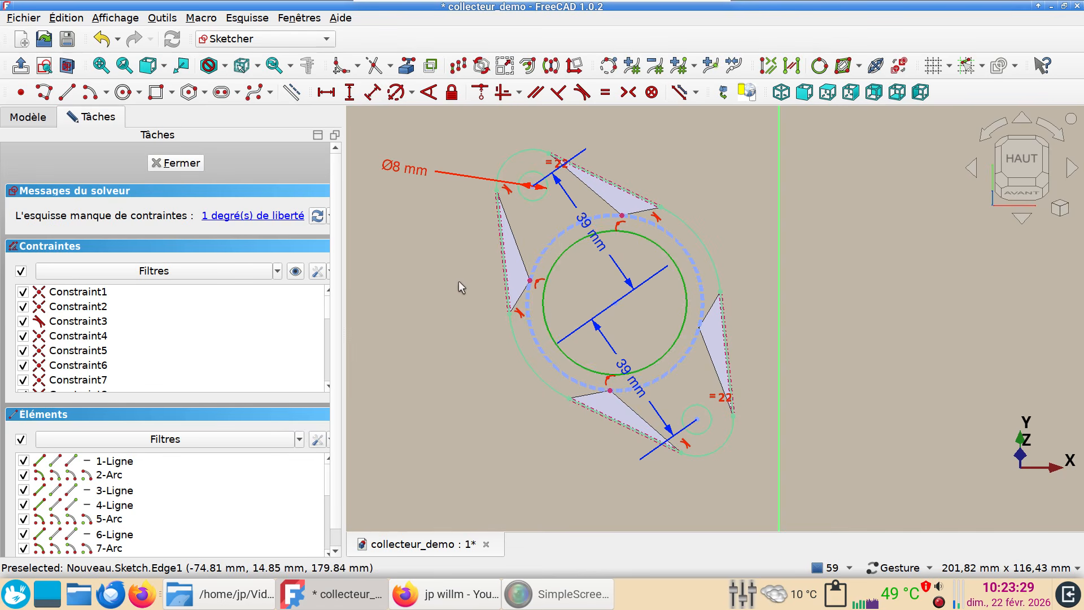
pyautogui.press('d')
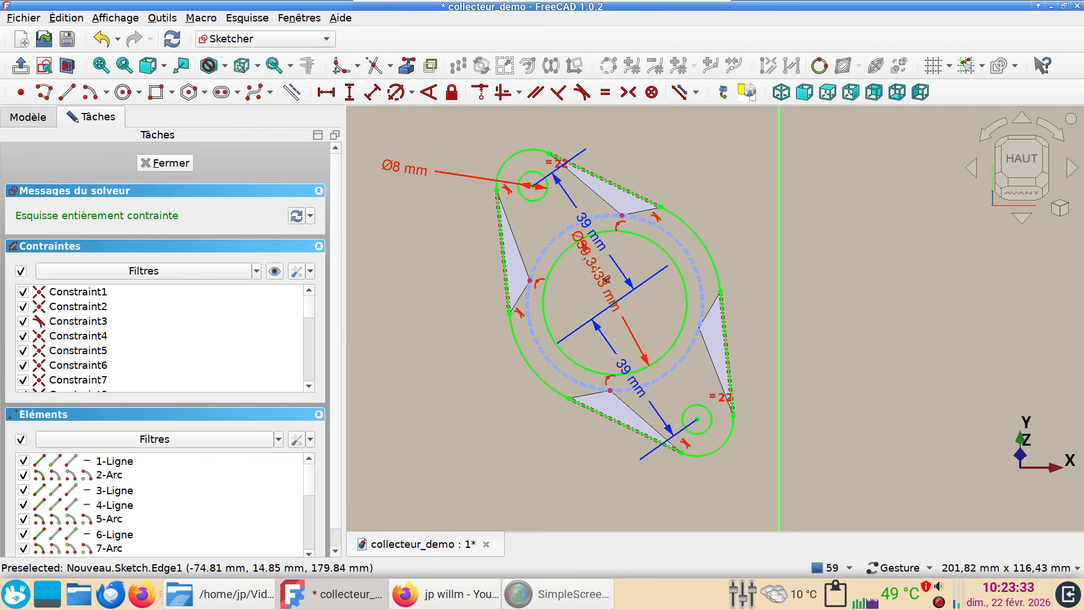
pyautogui.press('0')
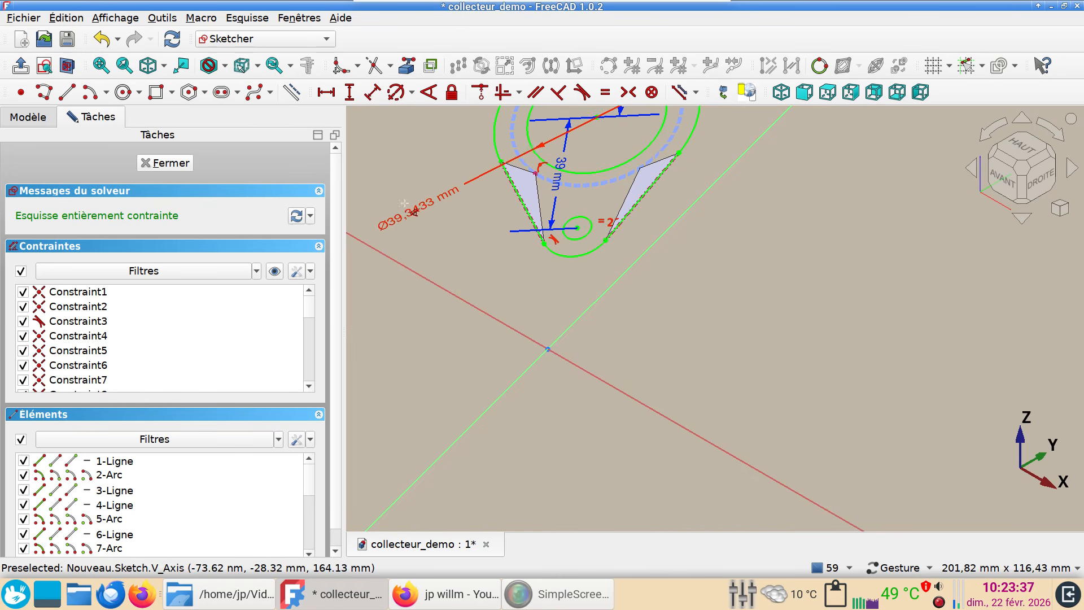
pyautogui.click(44, 66)
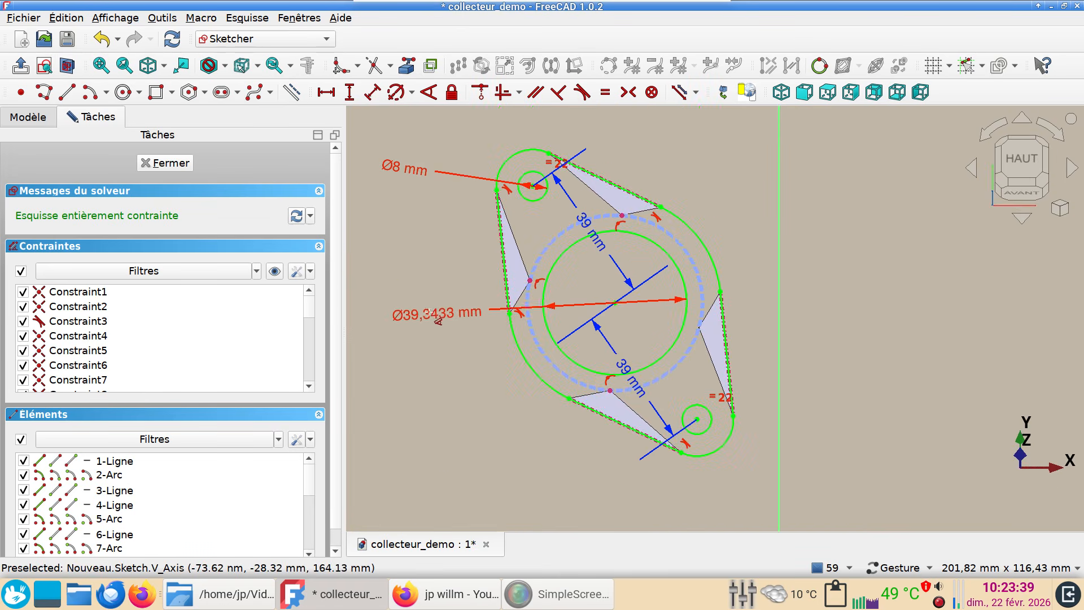
pyautogui.click(442, 287)
pyautogui.write('50')
pyautogui.press('Return')
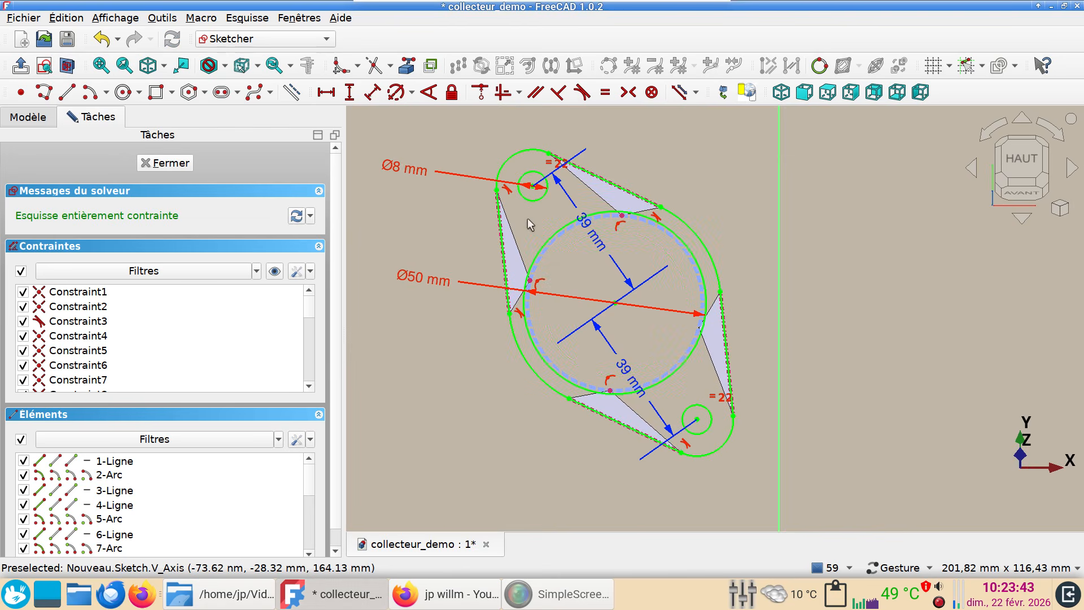
pyautogui.scroll(1, 563, 240)
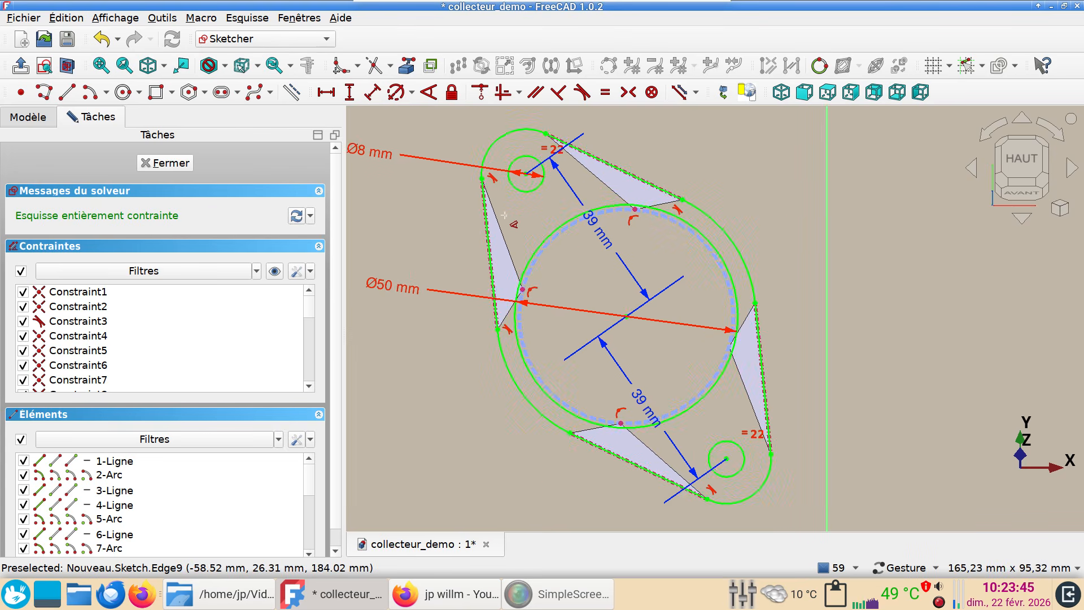
pyautogui.scroll(1, 588, 257)
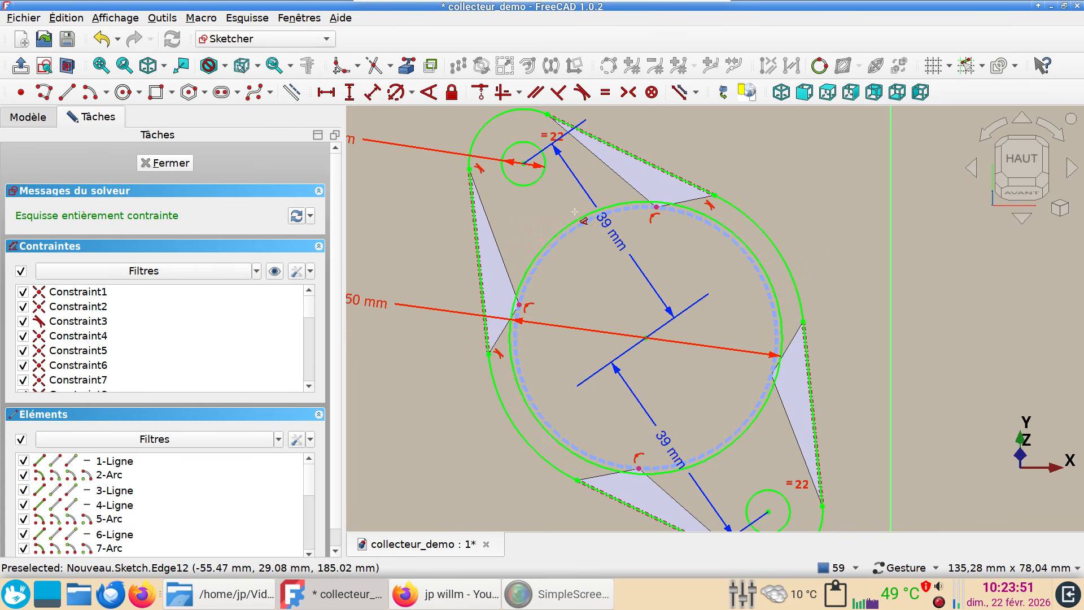
pyautogui.scroll(-1, 622, 276)
pyautogui.scroll(-1, 622, 276)
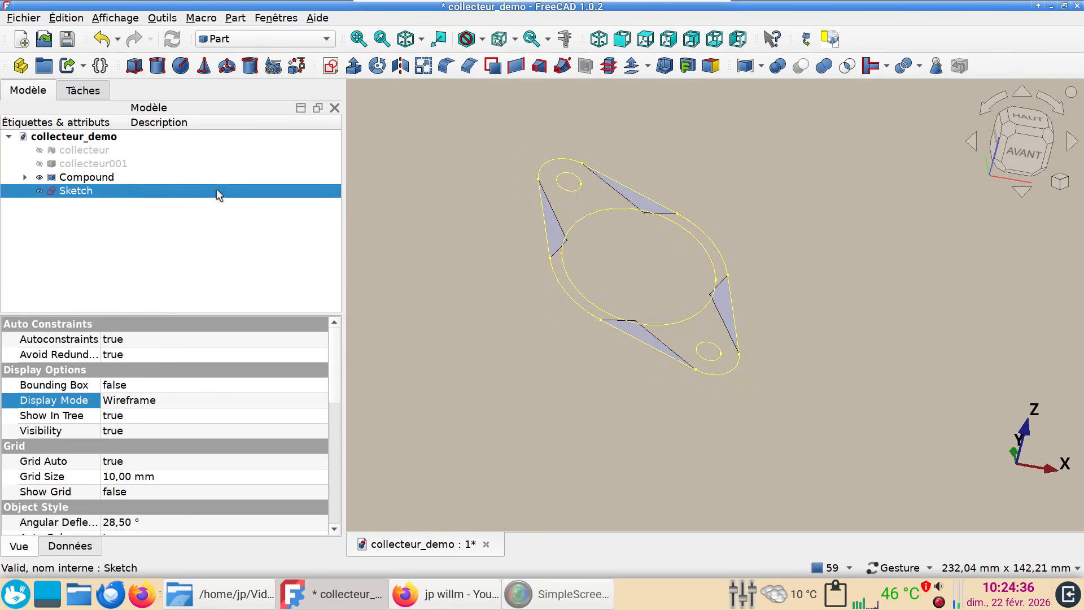
# Step: Try making a face from the flange sketch's wires, and undo it
pyautogui.click(492, 67)
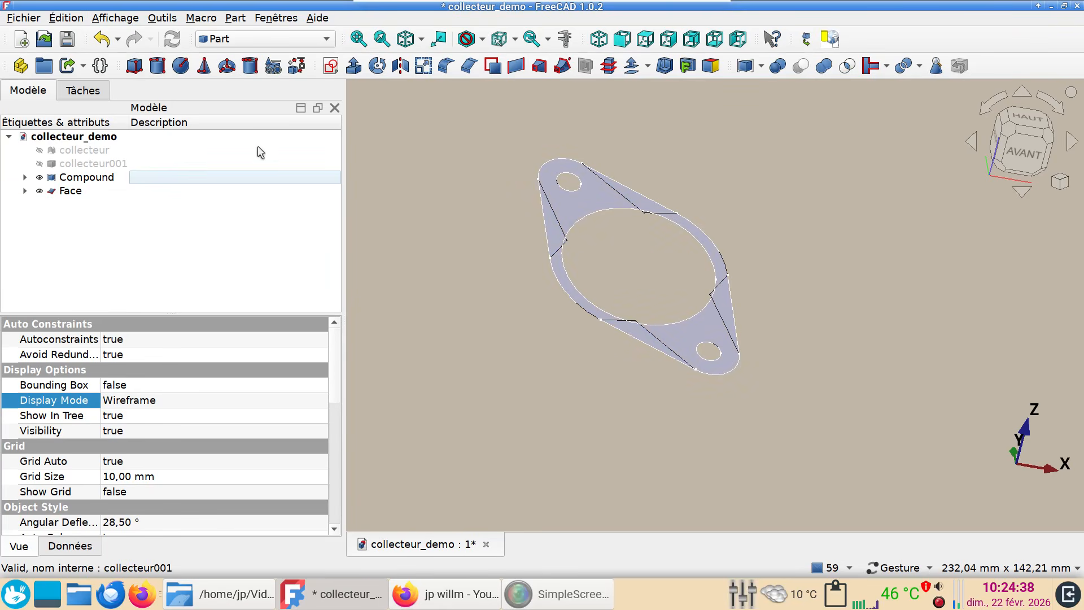
pyautogui.click(103, 39)
# Step: Hide Compound and show the converted mesh shape collecteur001
pyautogui.click(97, 179)
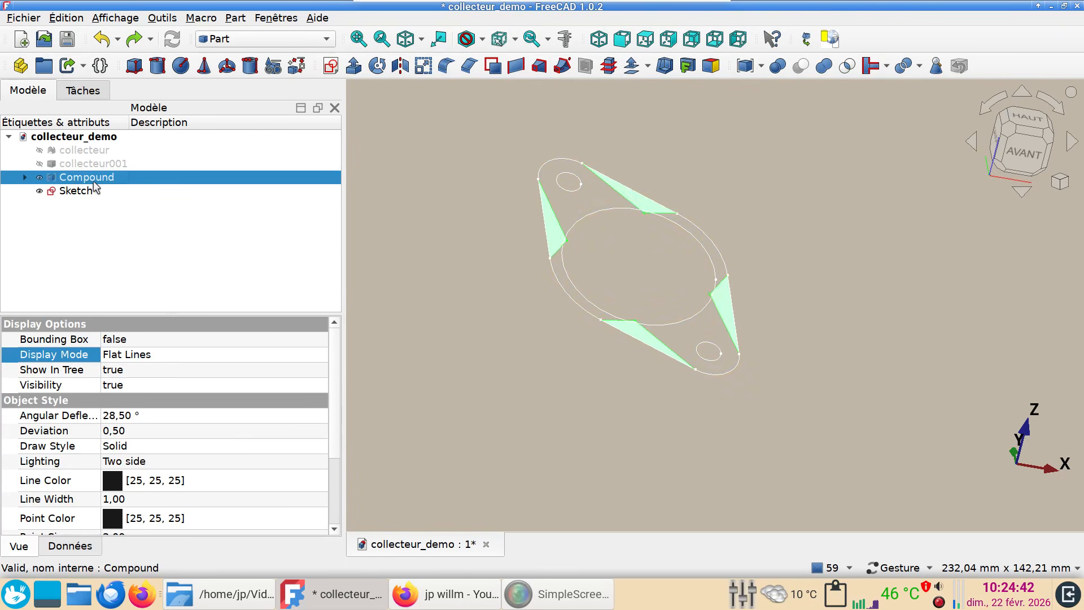
pyautogui.press('space')
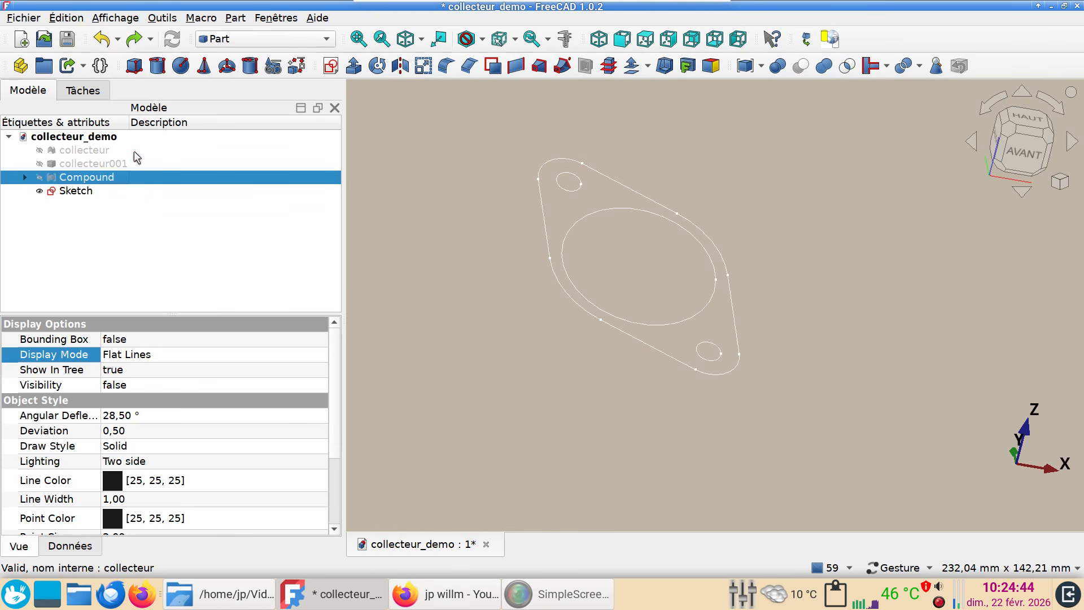
pyautogui.click(118, 160)
pyautogui.press('space')
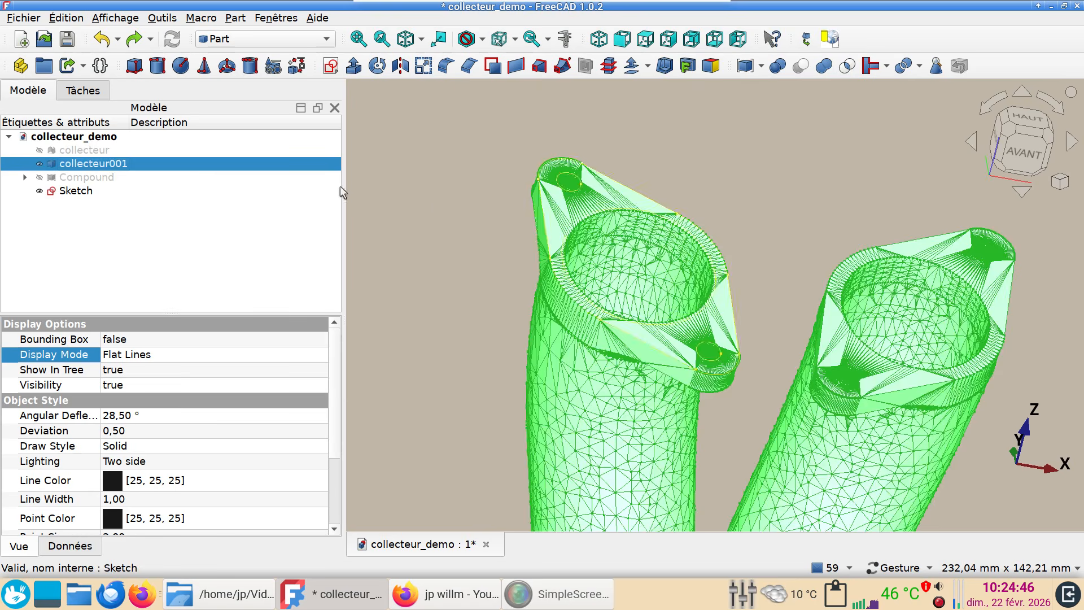
# Step: Extract five large facets from the two-bore flange's mating face as separate faces with the Curves workbench
pyautogui.moveTo(500, 222); pyautogui.dragTo(700, 276)
pyautogui.moveTo(528, 299); pyautogui.dragTo(758, 172, button='right')
pyautogui.moveTo(919, 392); pyautogui.dragTo(932, 474)
pyautogui.moveTo(859, 454); pyautogui.dragTo(824, 491, button='right')
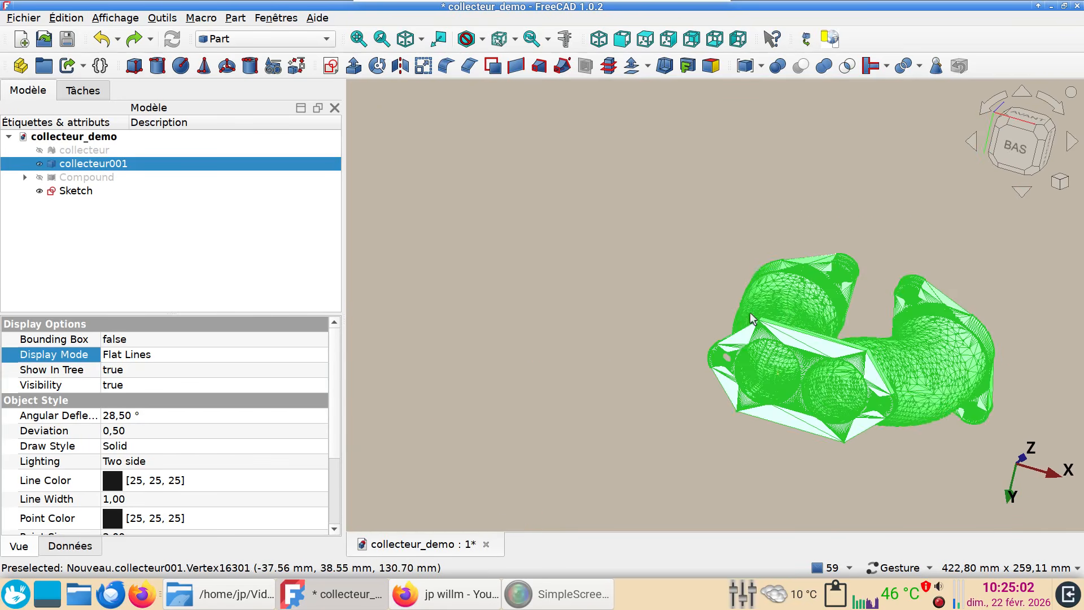
pyautogui.moveTo(781, 279); pyautogui.dragTo(762, 363)
pyautogui.press('1')
pyautogui.moveTo(755, 368); pyautogui.dragTo(647, 232)
pyautogui.moveTo(891, 416); pyautogui.dragTo(874, 394)
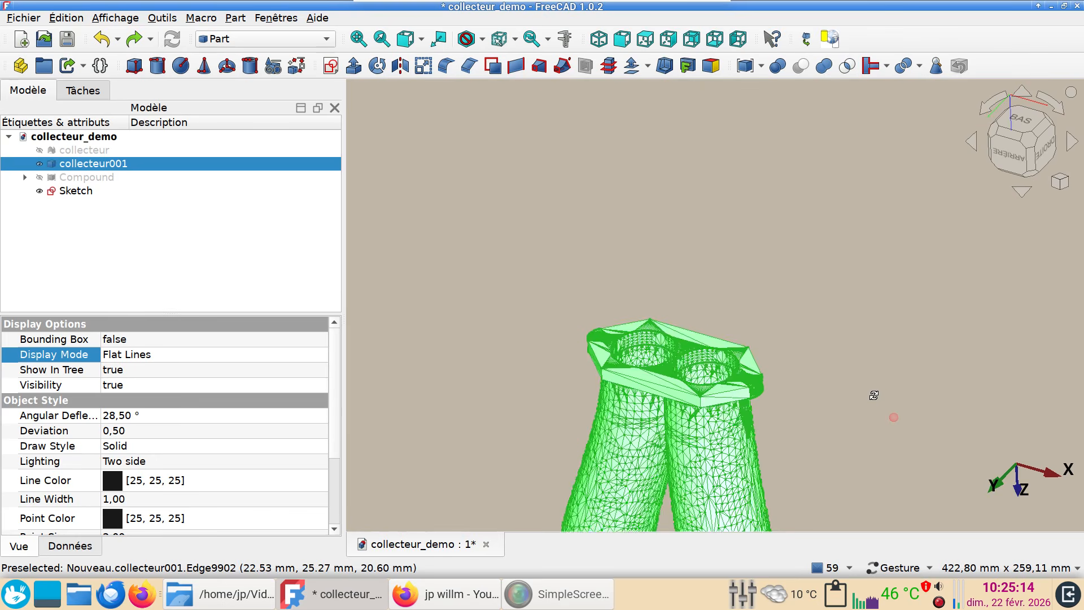
pyautogui.click(614, 248)
pyautogui.click(635, 371)
pyautogui.scroll(2, 590, 374)
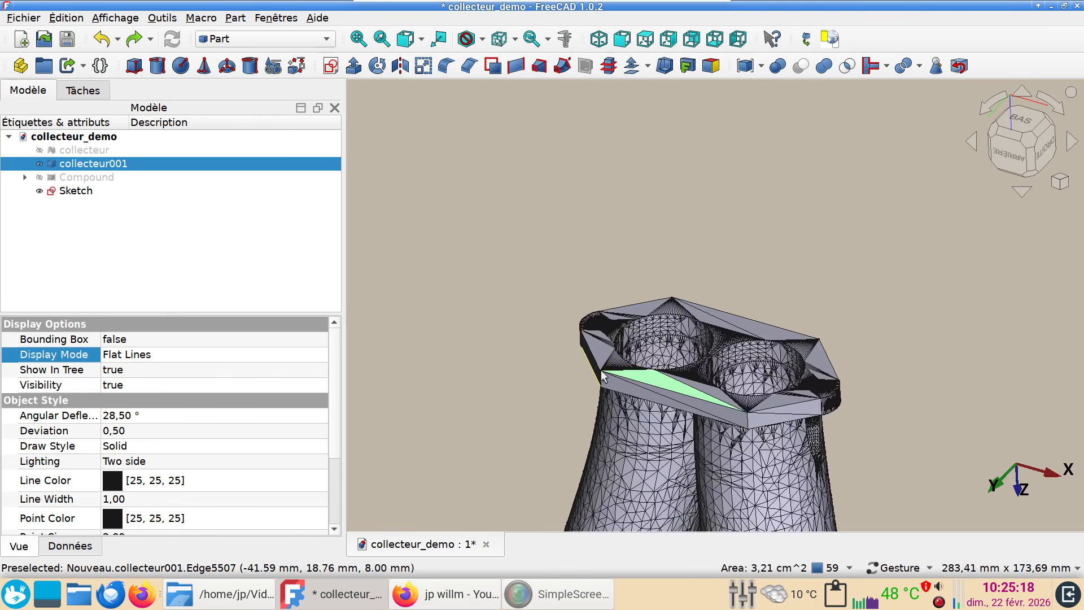
pyautogui.scroll(2, 590, 374)
pyautogui.keyDown('ctrl'); pyautogui.click(602, 338); pyautogui.keyUp('ctrl')
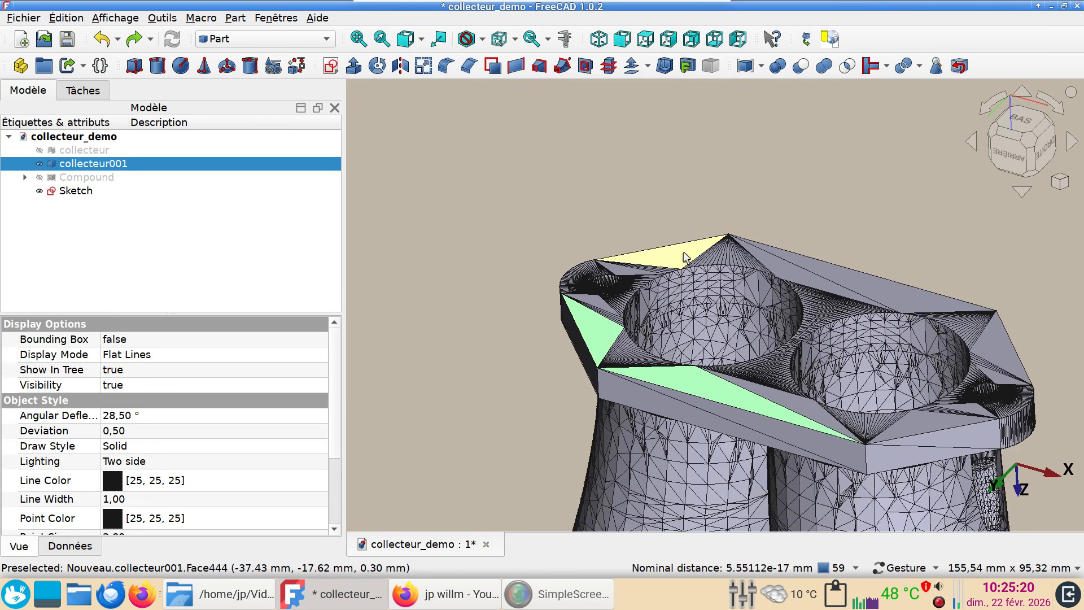
pyautogui.keyDown('ctrl'); pyautogui.click(683, 256); pyautogui.keyUp('ctrl')
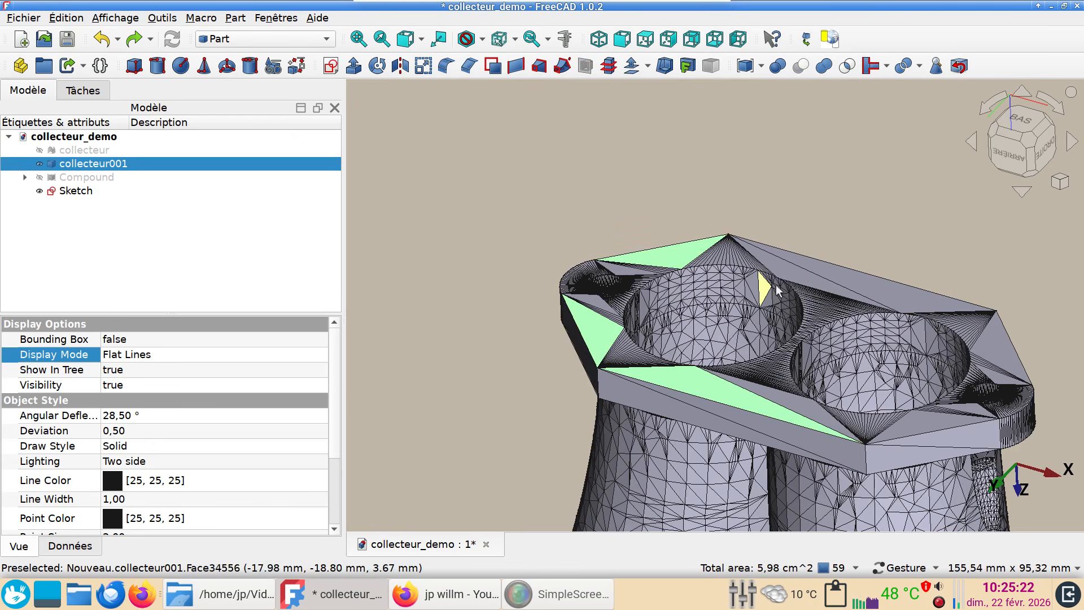
pyautogui.keyDown('ctrl'); pyautogui.click(791, 273); pyautogui.keyUp('ctrl')
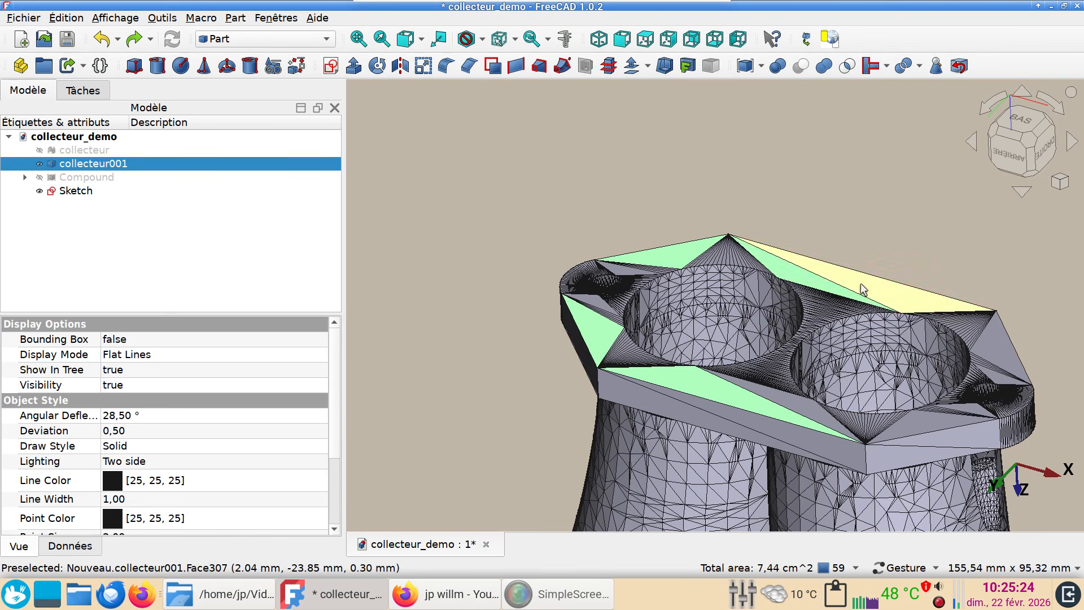
pyautogui.keyDown('ctrl'); pyautogui.click(862, 289); pyautogui.keyUp('ctrl')
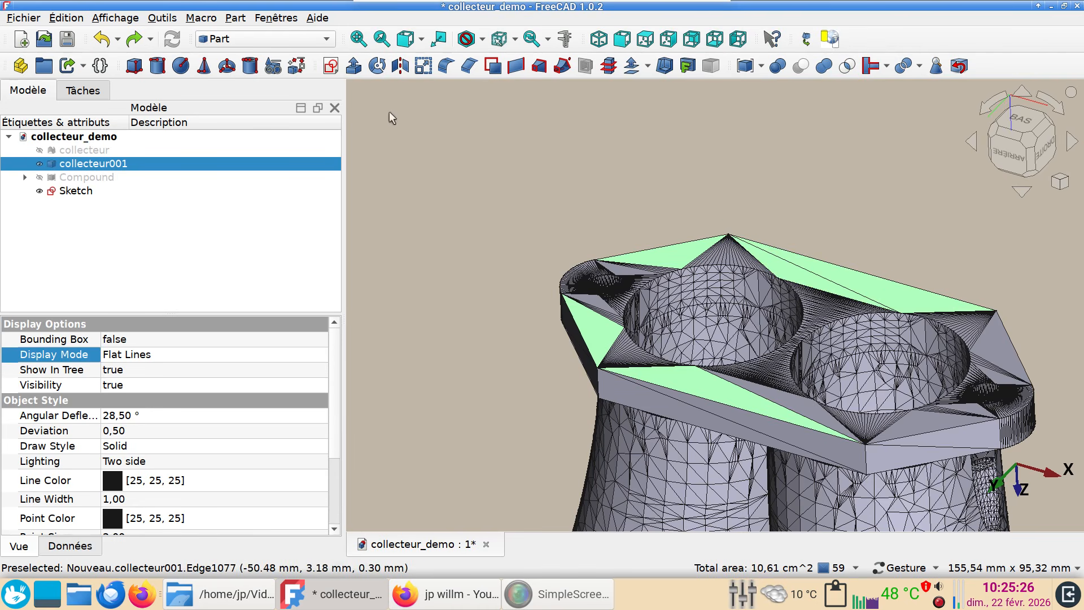
pyautogui.click(285, 38)
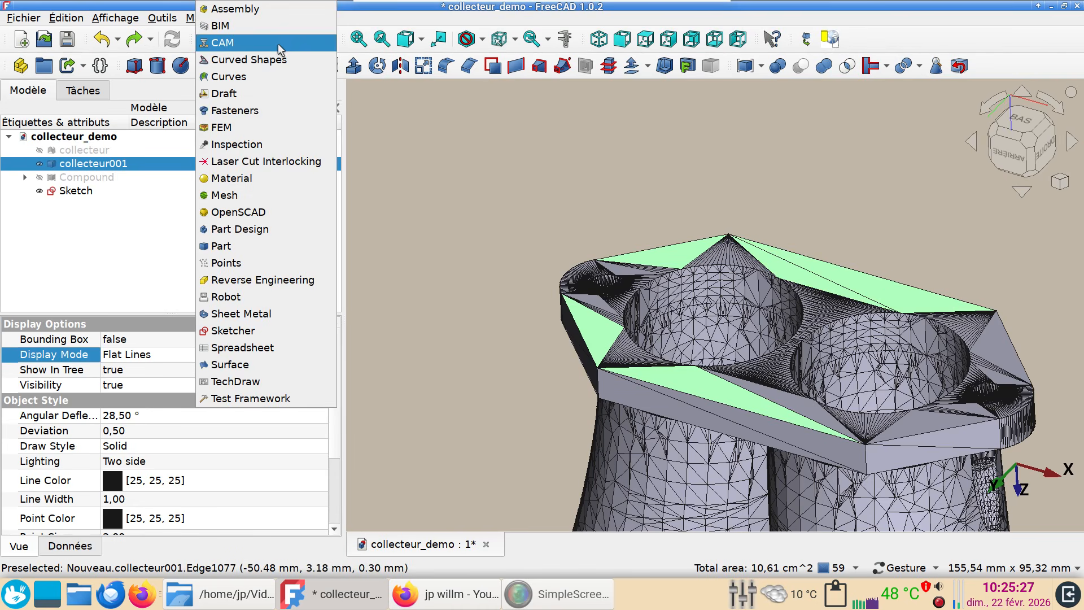
pyautogui.click(272, 77)
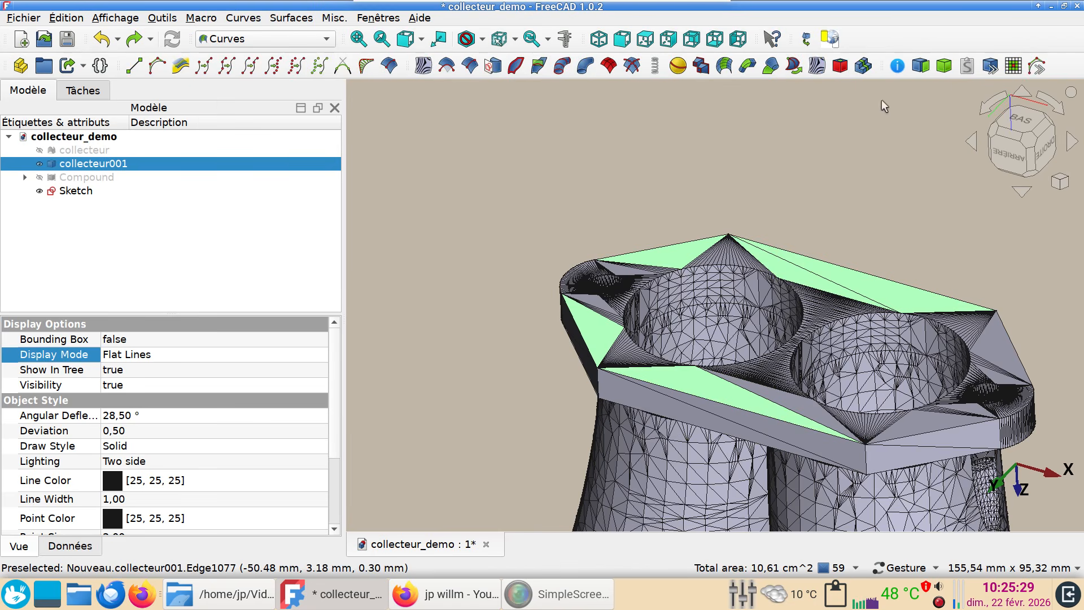
pyautogui.click(921, 67)
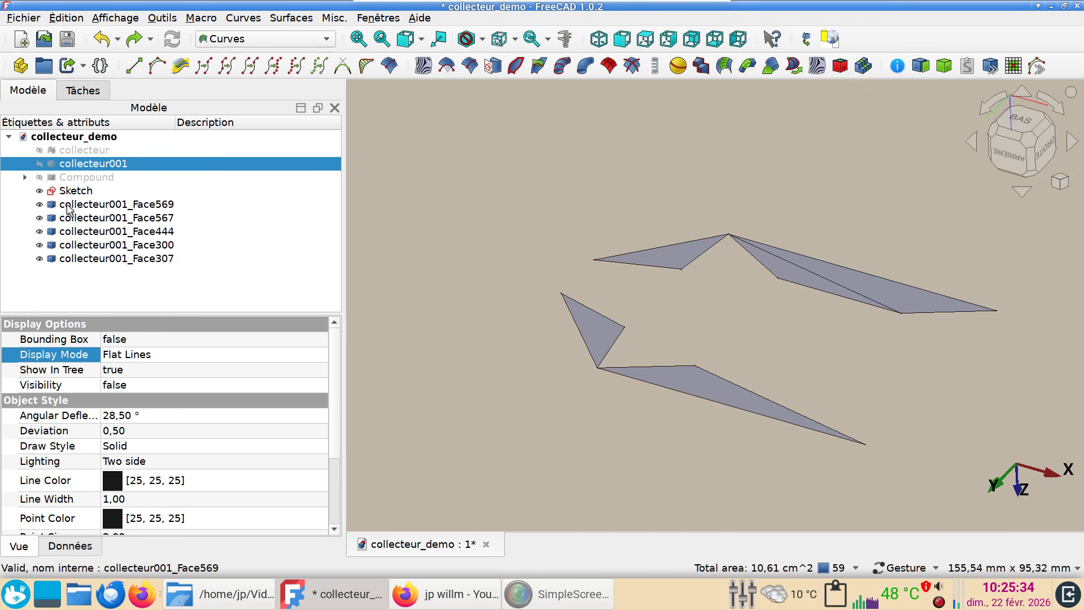
# Step: Combine the five extracted facets into one compound in the Part workbench
pyautogui.click(68, 208)
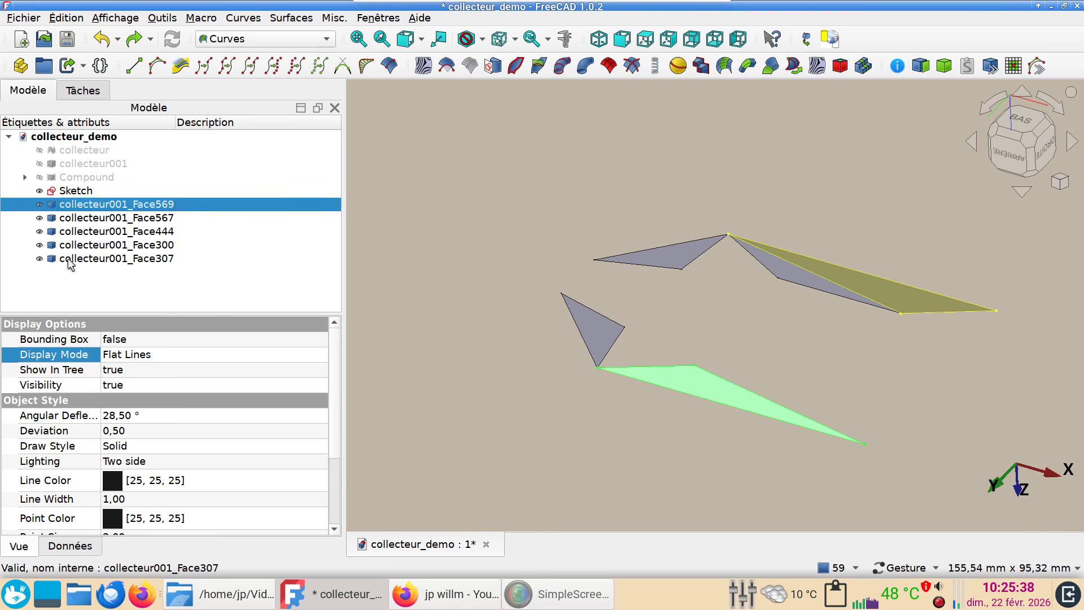
pyautogui.keyDown('shift'); pyautogui.click(68, 258); pyautogui.keyUp('shift')
pyautogui.click(245, 40)
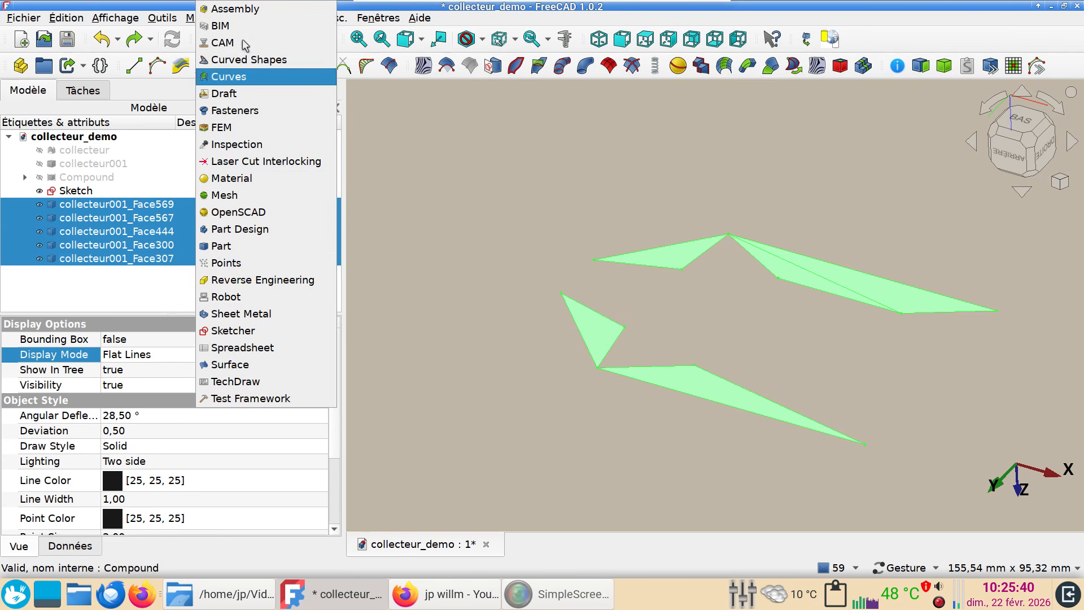
pyautogui.click(218, 248)
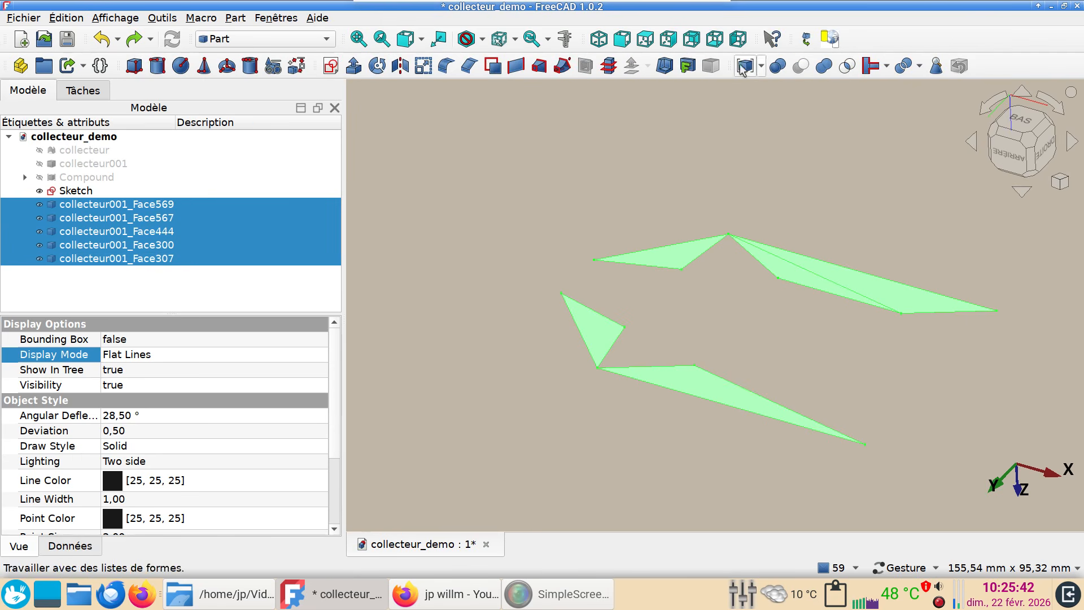
pyautogui.click(742, 67)
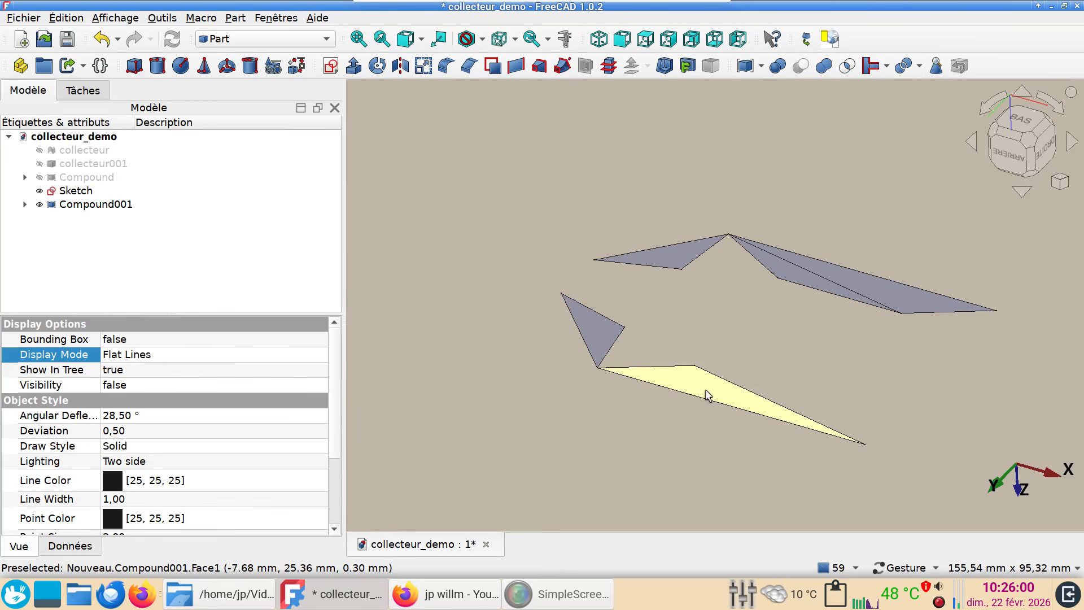
# Step: Create a sketch on the long triangular facet of Compound001, attached as a plane face (Face du plan)
pyautogui.click(655, 379)
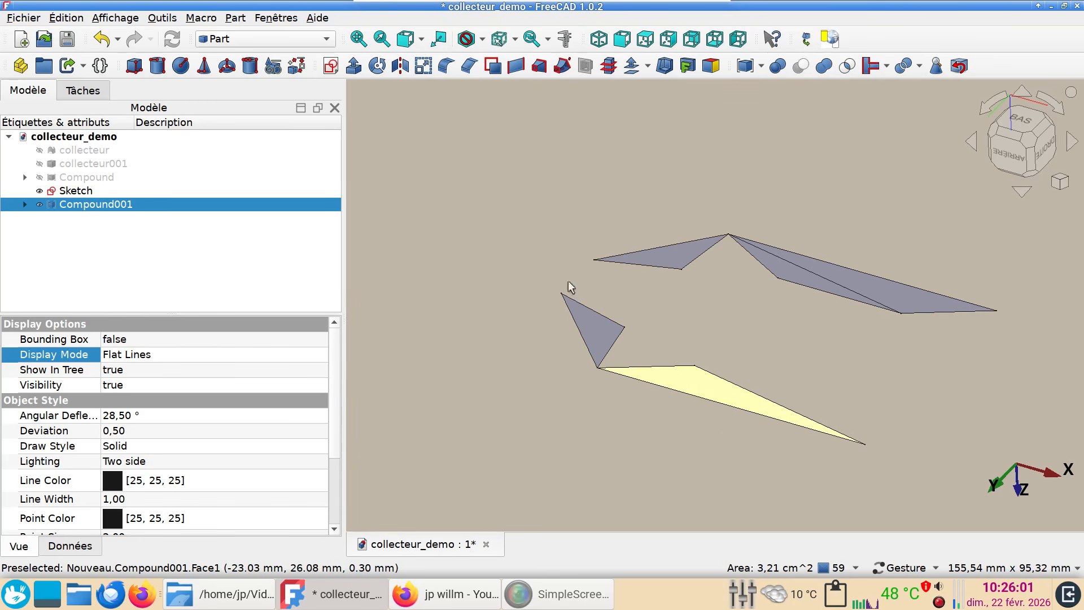
pyautogui.click(332, 67)
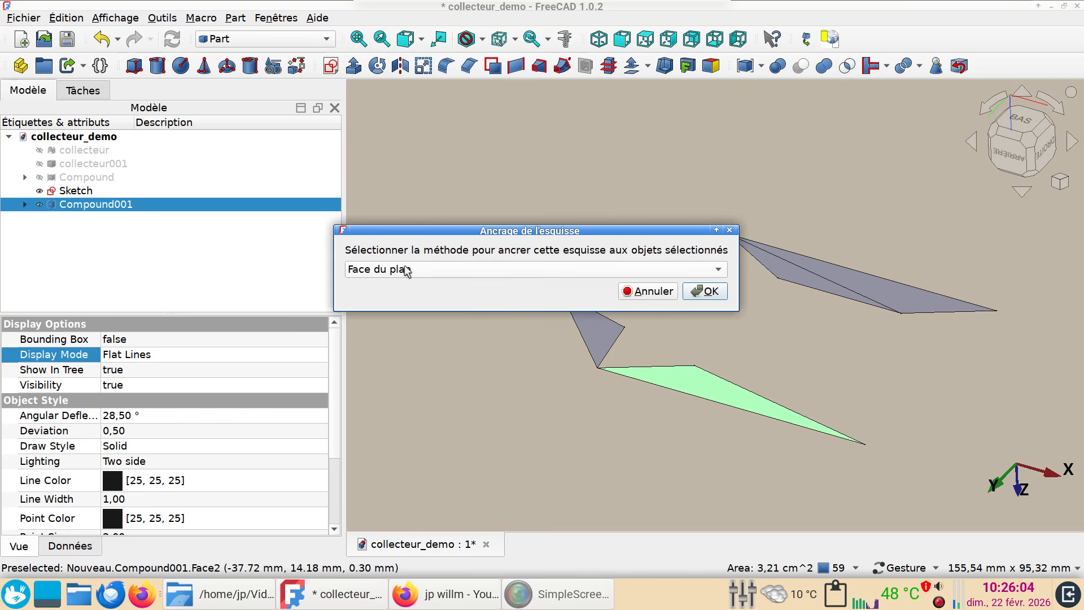
pyautogui.click(706, 291)
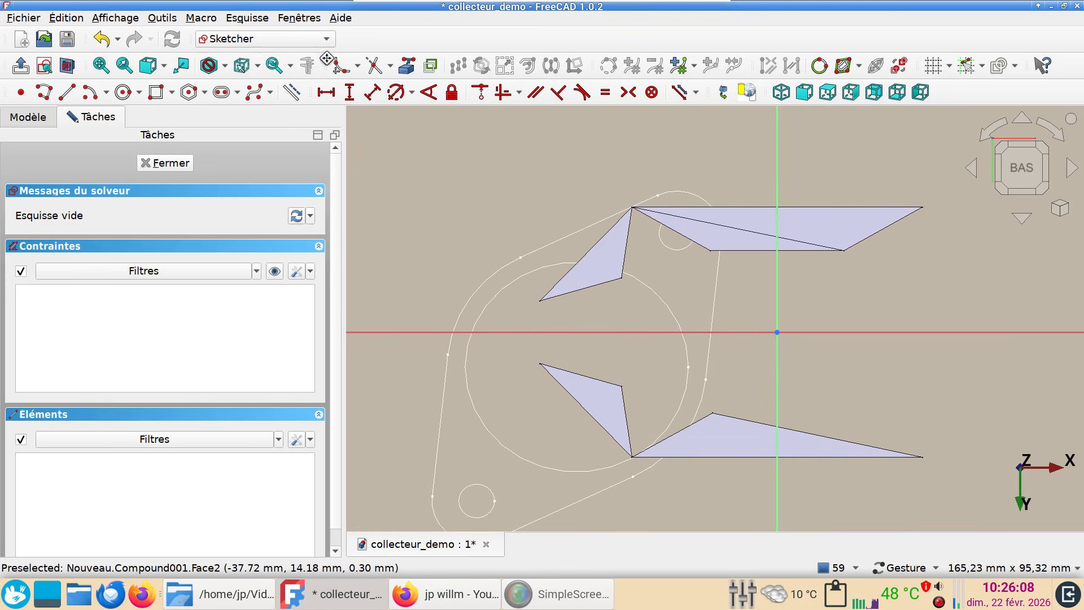
# Step: Link the slanted outer edges of the two triangular end facets into the sketch as external geometry
pyautogui.click(408, 68)
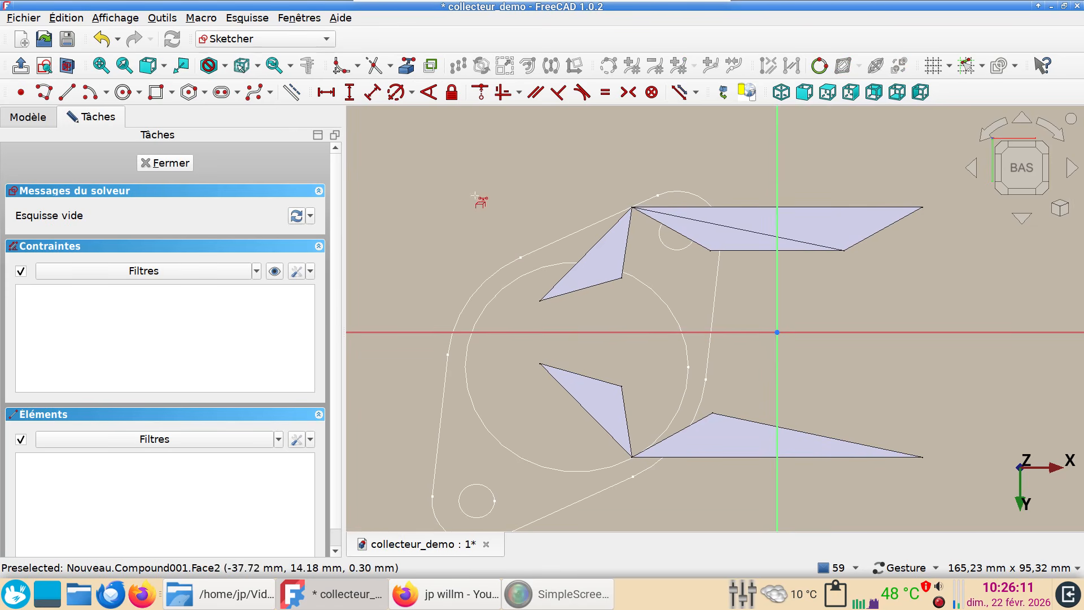
pyautogui.click(568, 392)
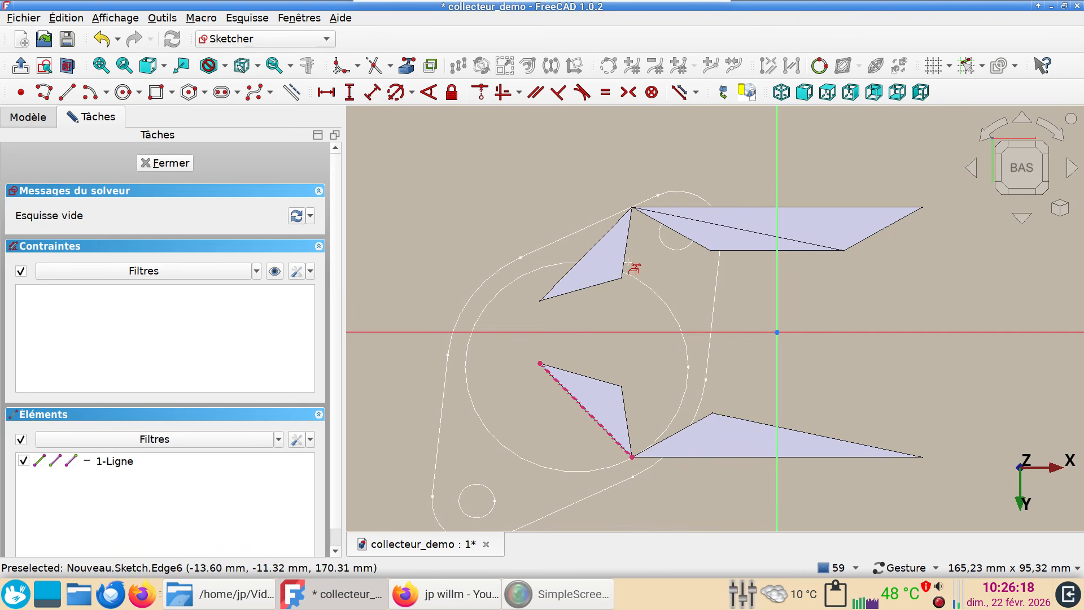
pyautogui.click(595, 251)
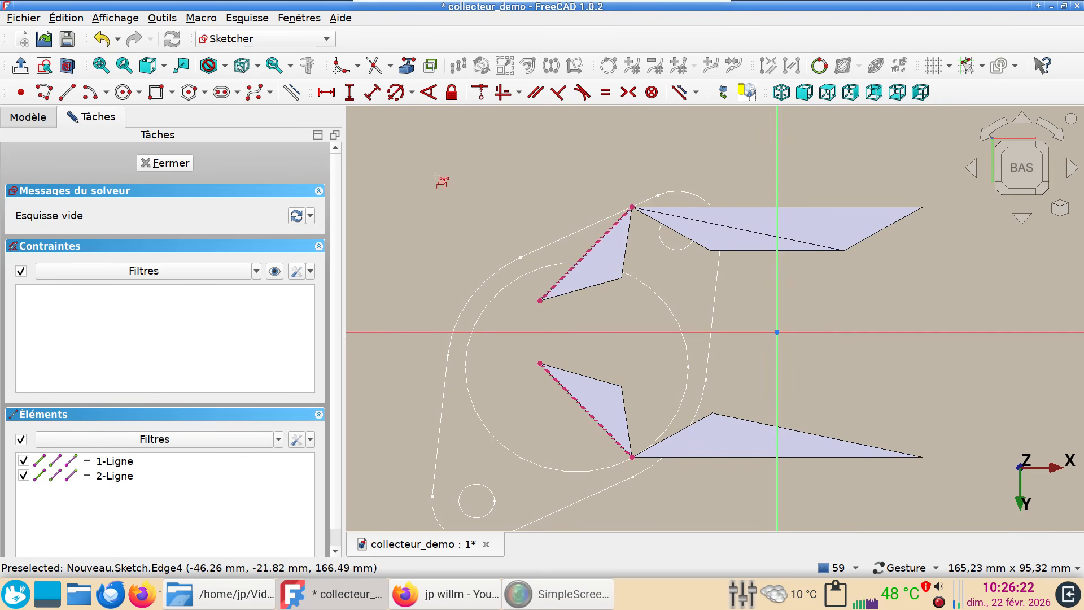
# Step: Draw a polyline along one slanted external edge, continued by a tangent arc of about 10 mm radius to the other edge's end
pyautogui.click(44, 93)
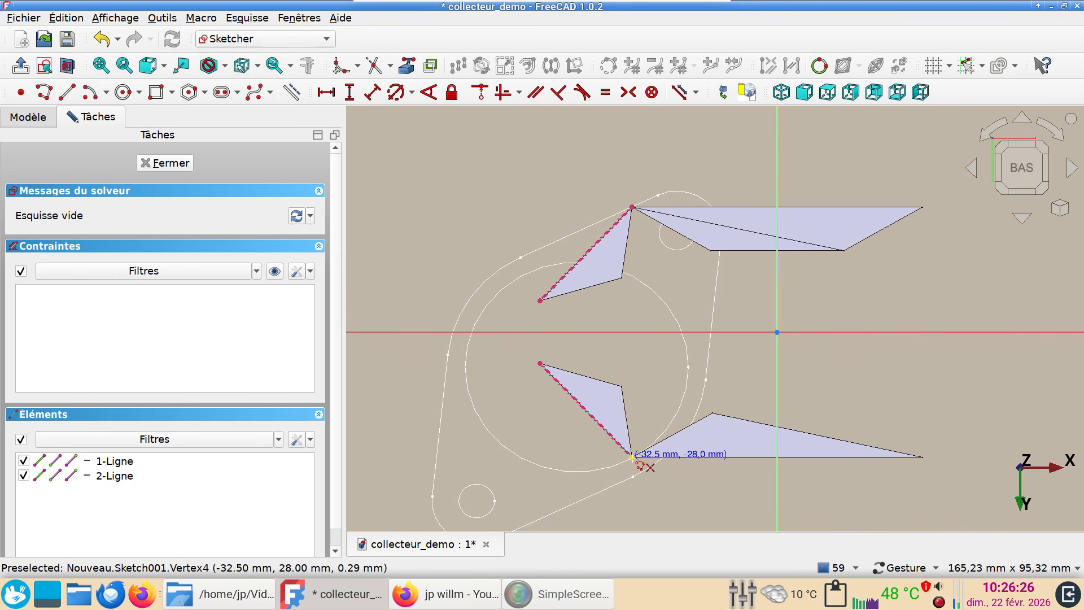
pyautogui.click(631, 457)
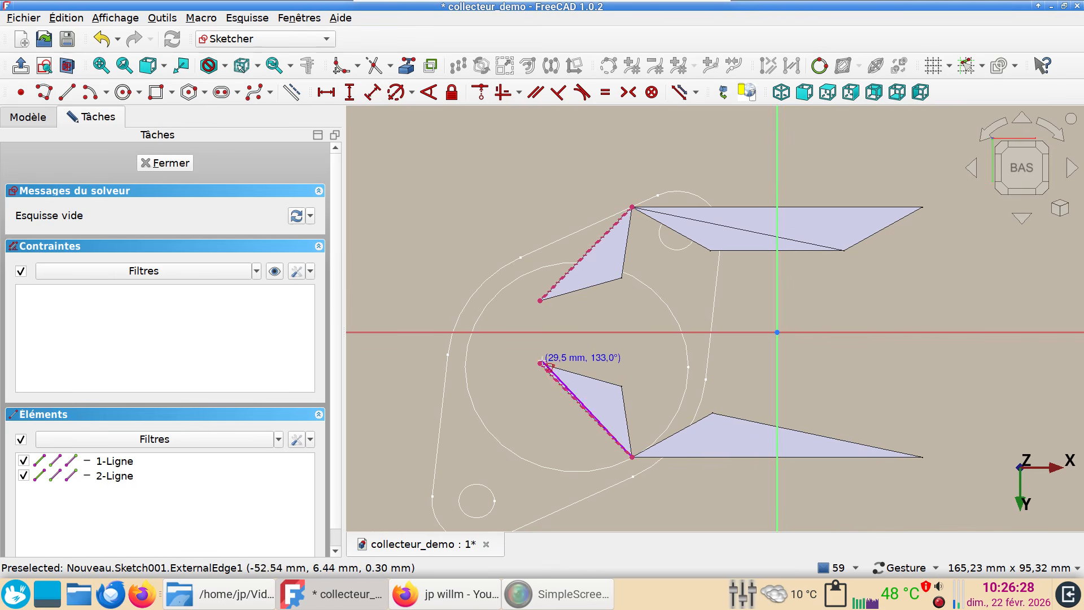
pyautogui.click(540, 363)
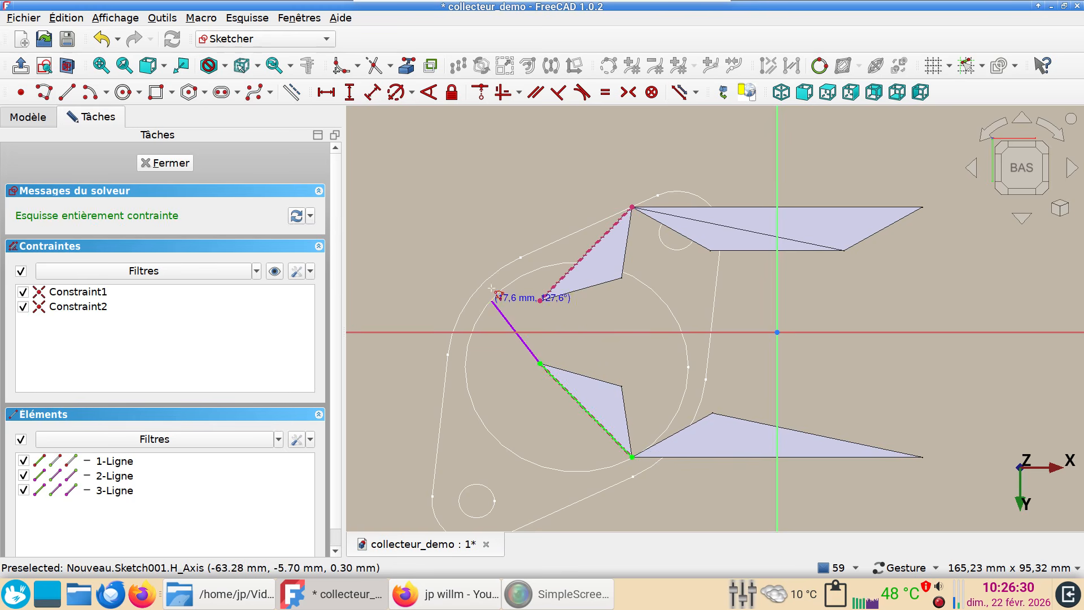
pyautogui.press('m')
pyautogui.press('m')
pyautogui.press('m')
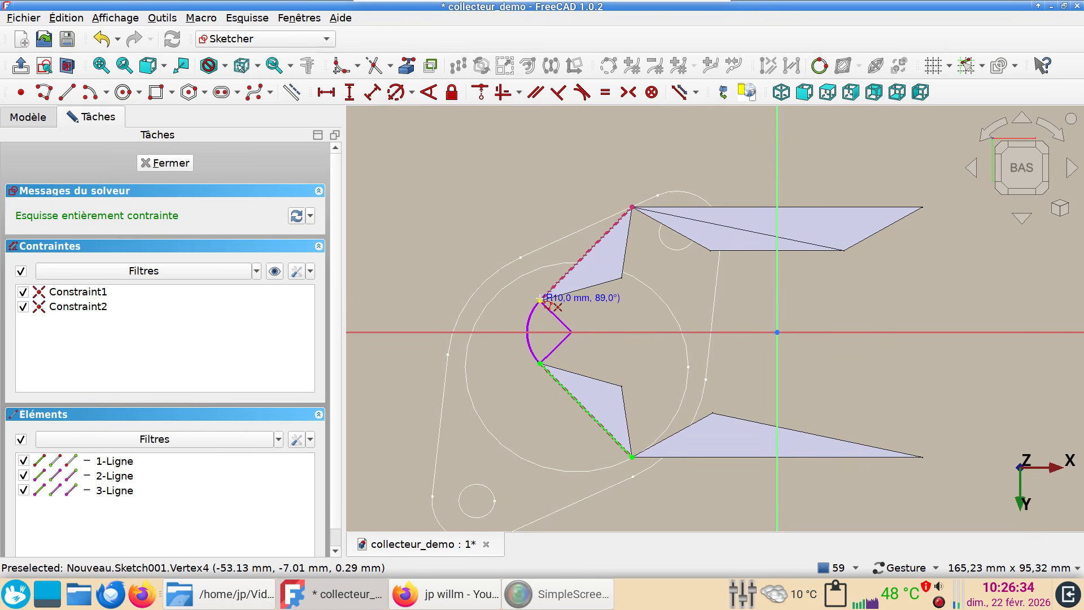
pyautogui.click(540, 299)
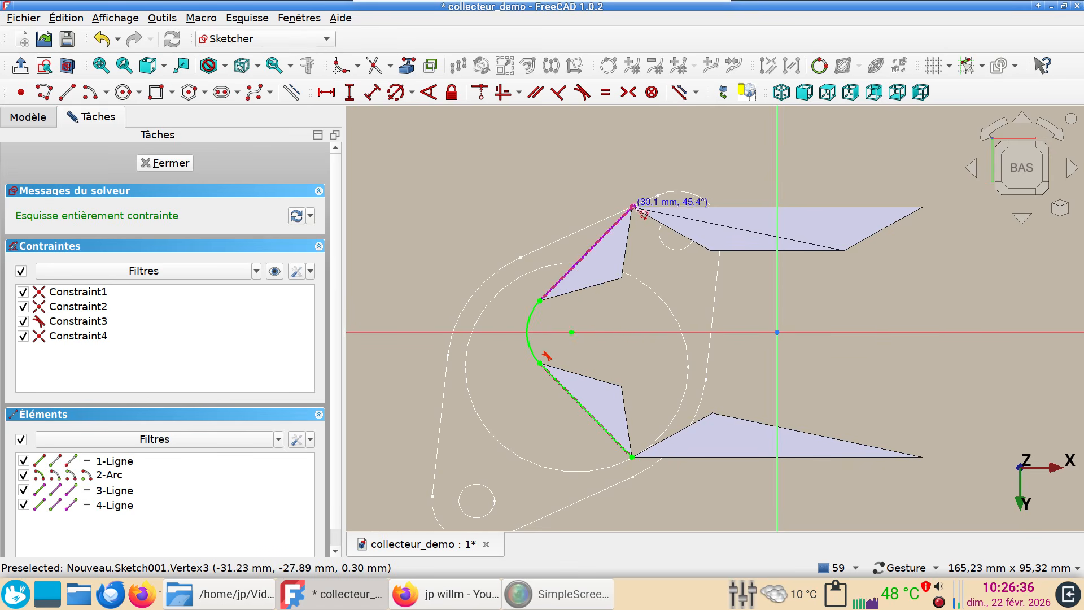
# Step: Try extending the polyline from the arc along the second slanted edge, and undo that segment
pyautogui.click(633, 207)
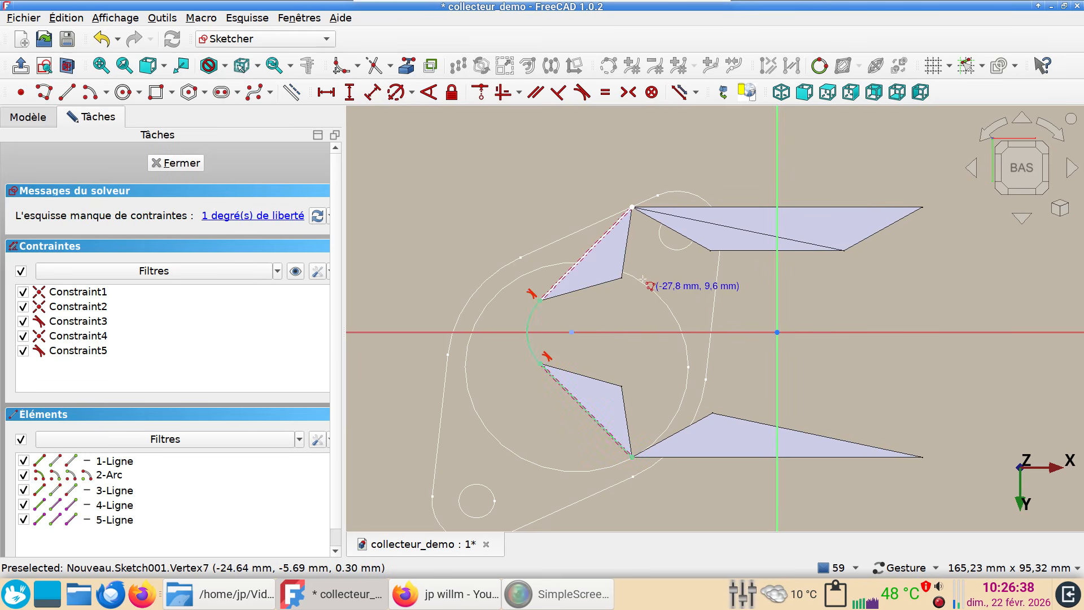
pyautogui.press('Escape')
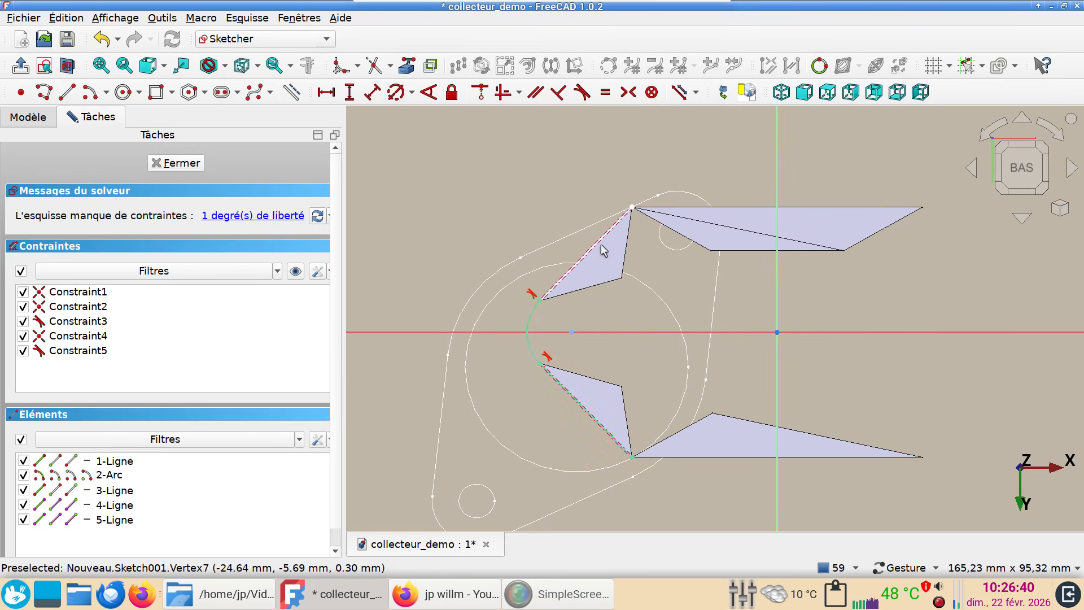
pyautogui.click(99, 43)
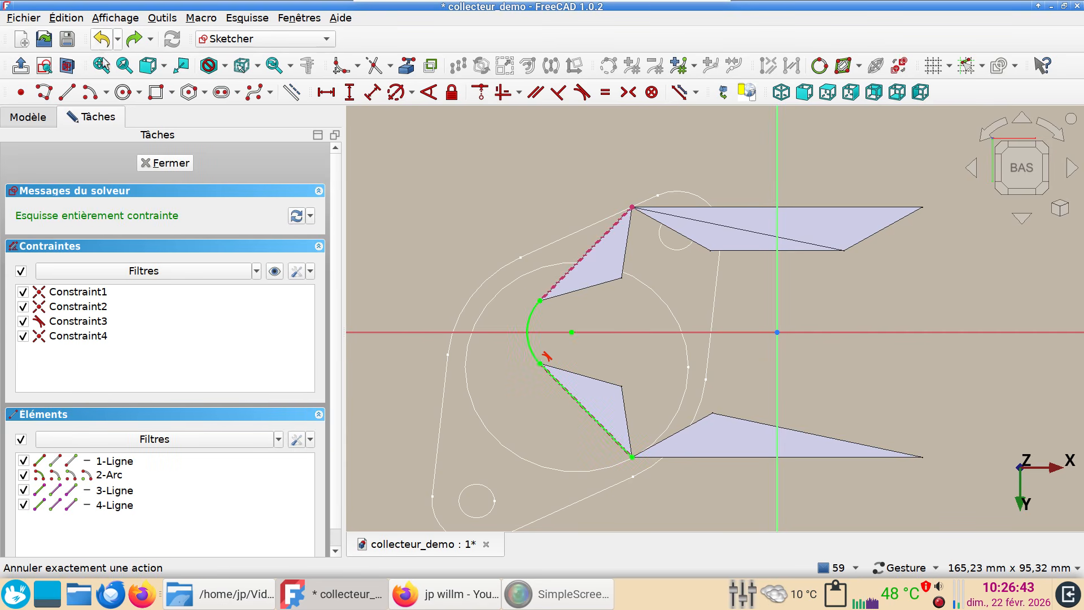
# Step: Draw a separate line along the second slanted external edge, from its outer corner to the arc's end
pyautogui.click(68, 92)
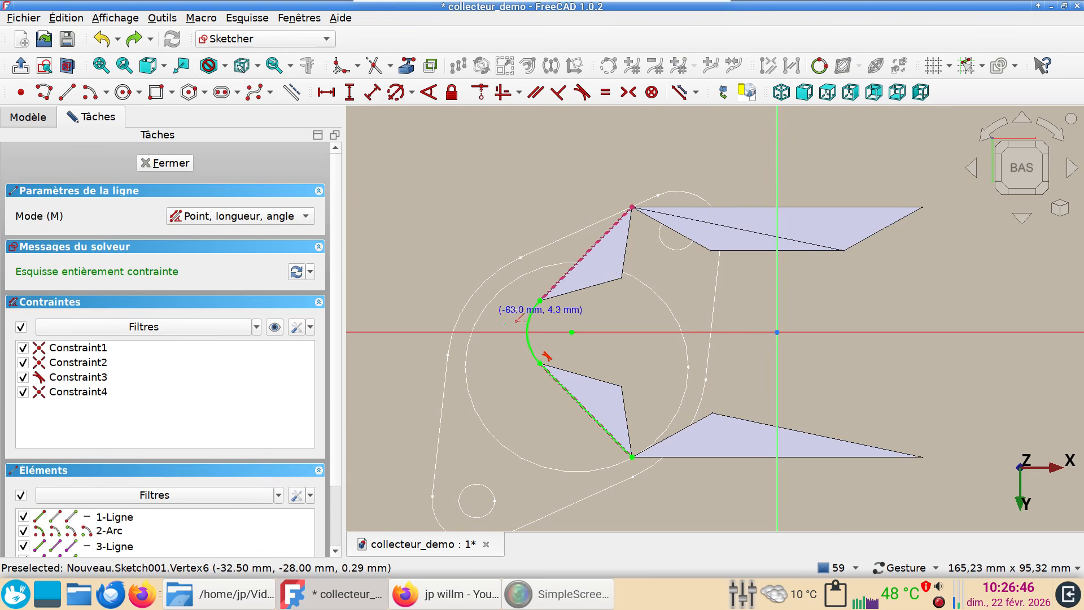
pyautogui.click(632, 208)
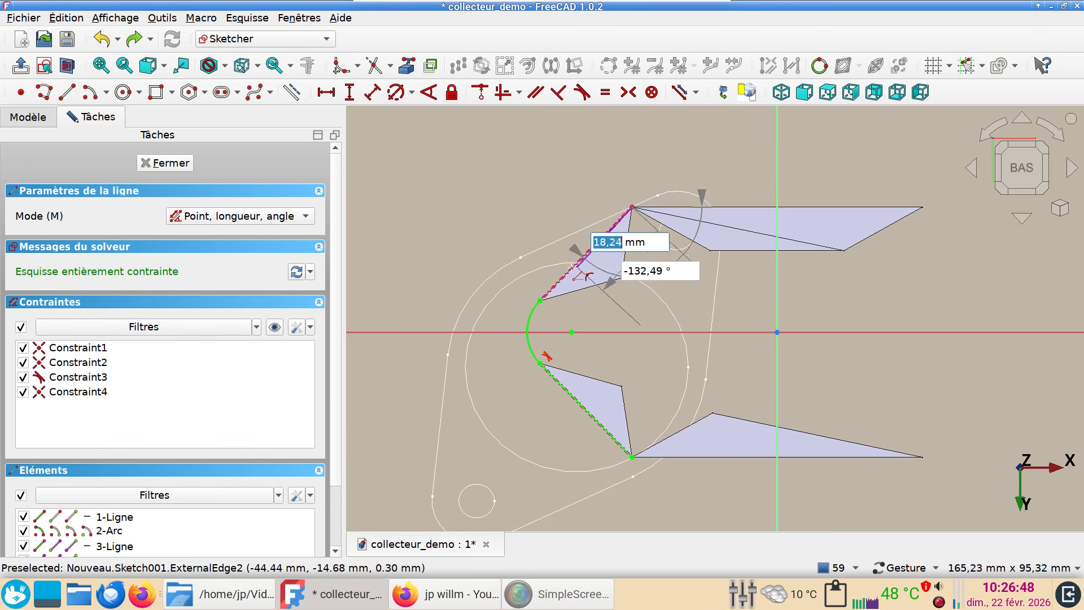
pyautogui.click(541, 300)
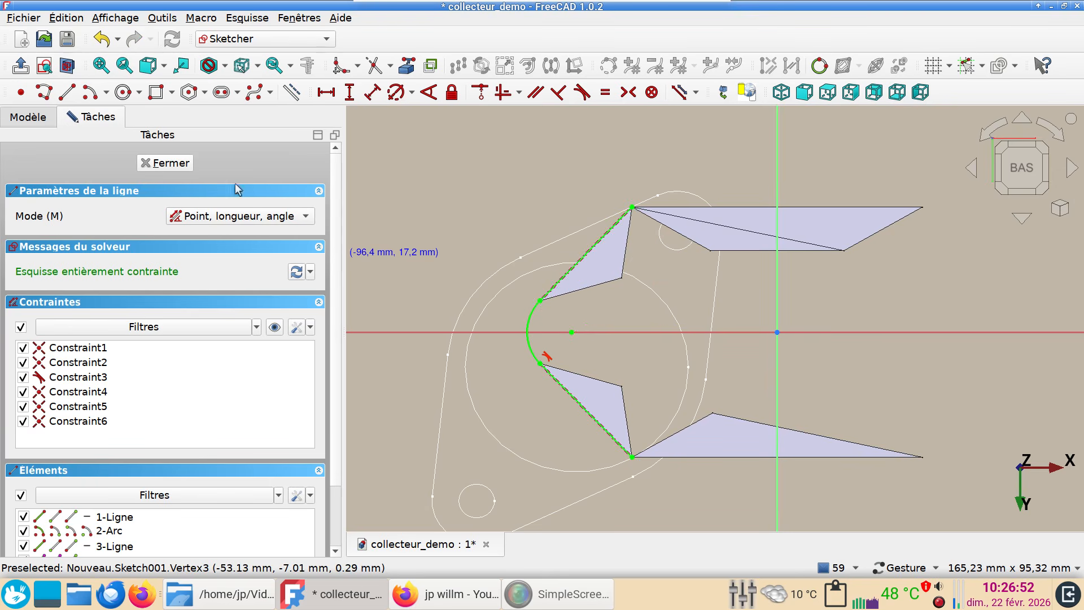
# Step: Close the half outline with a polyline from one outer corner, horizontally to the vertical axis, along it and horizontally back to the other corner
pyautogui.click(43, 92)
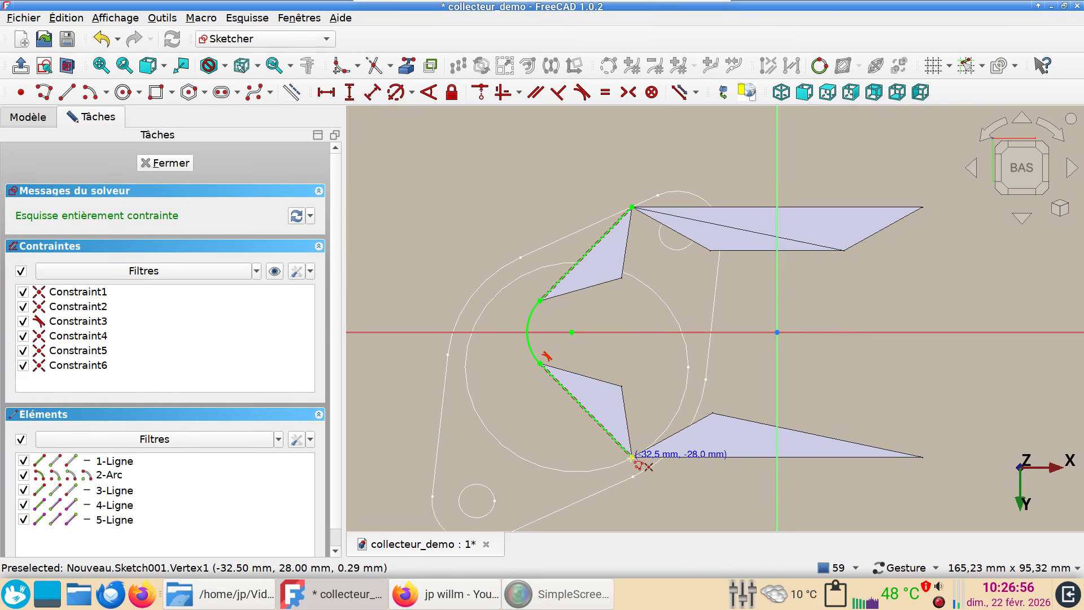
pyautogui.click(632, 457)
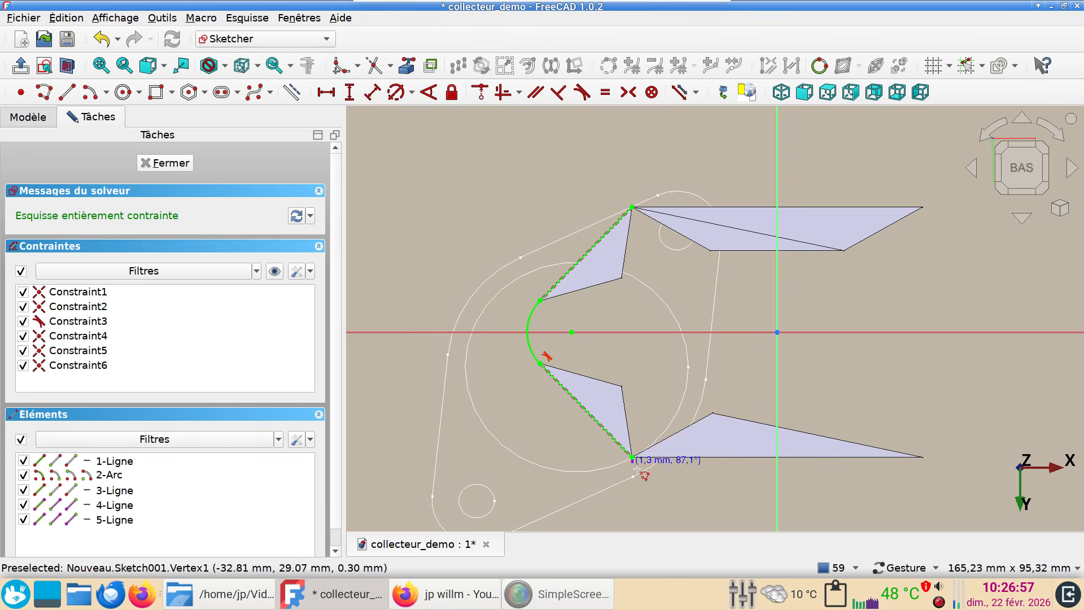
pyautogui.click(778, 456)
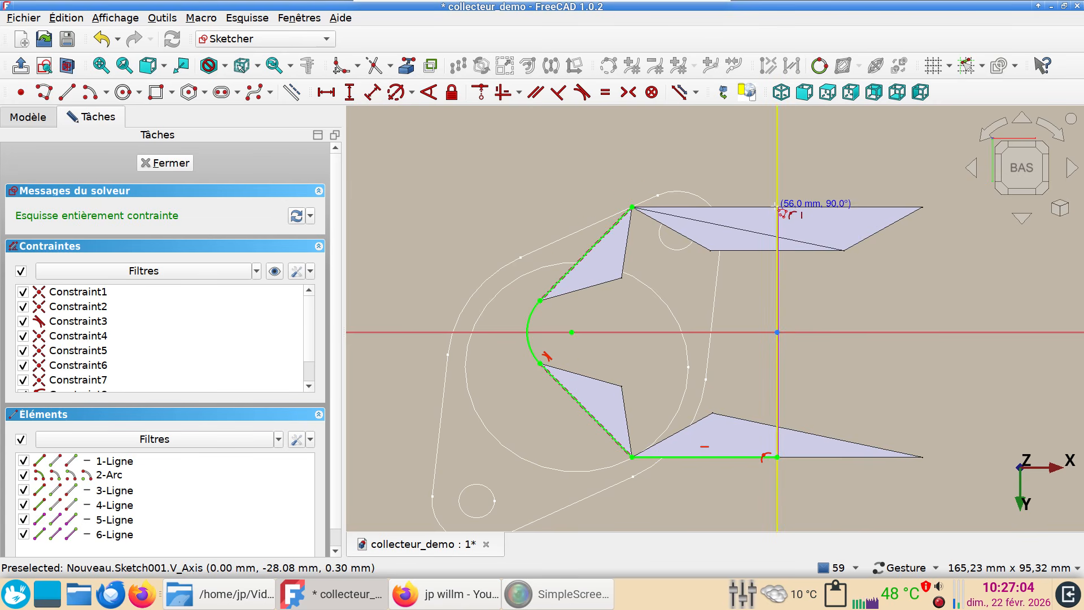
pyautogui.click(778, 207)
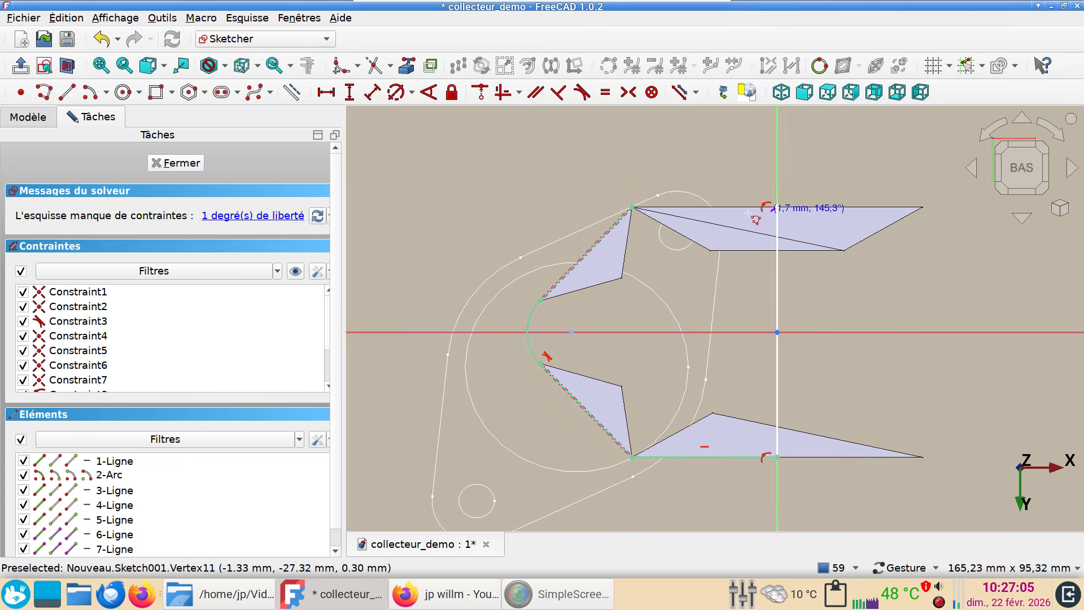
pyautogui.click(632, 208)
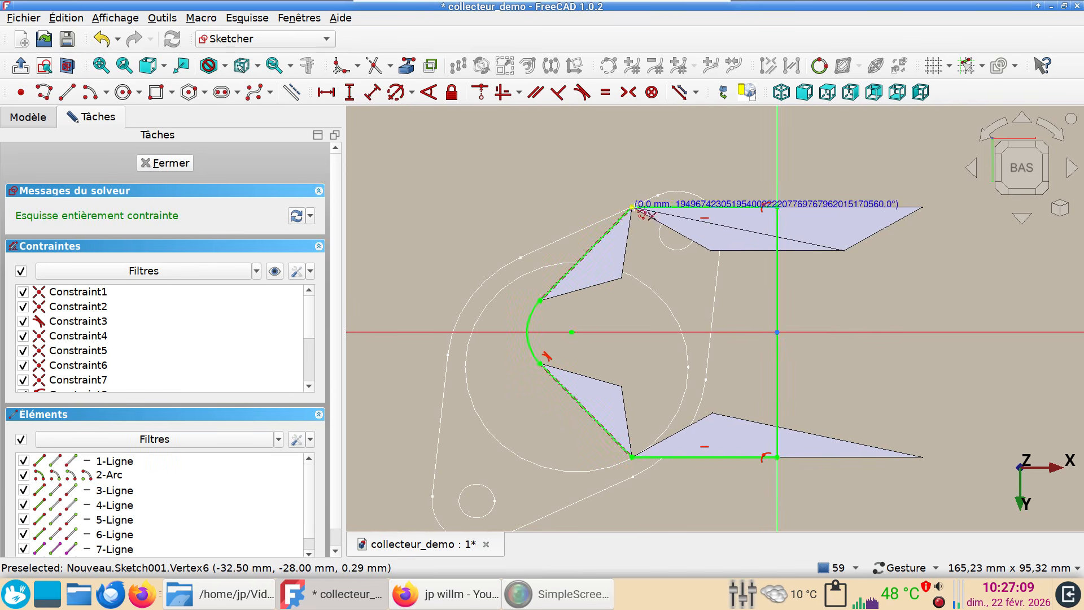
pyautogui.rightClick(676, 291)
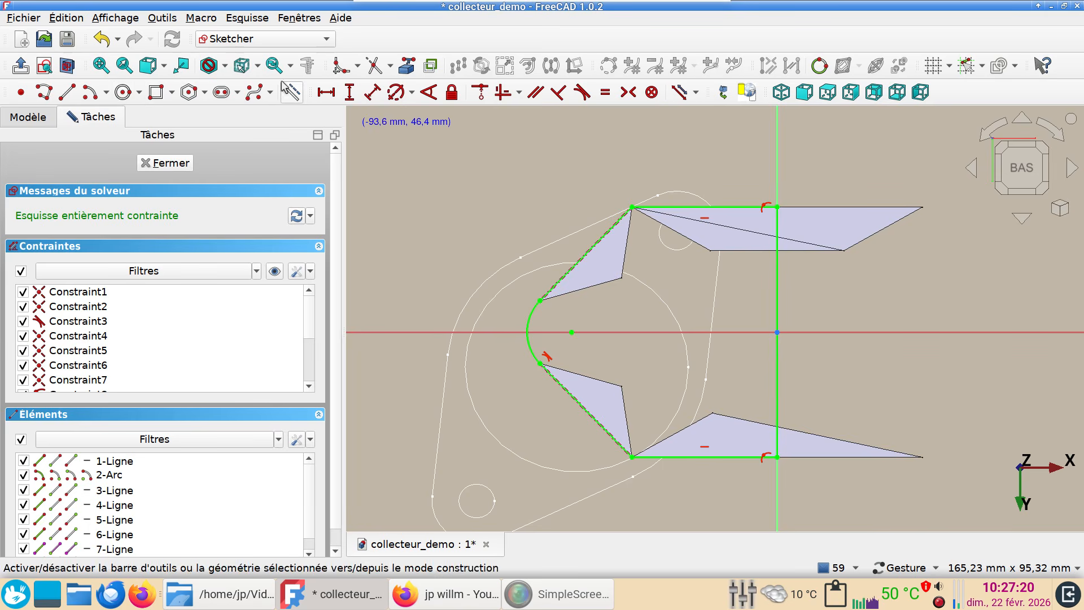
# Step: Link the inner vertices of the two triangular end facets and the inner apex of one long facet as external geometry
pyautogui.click(406, 67)
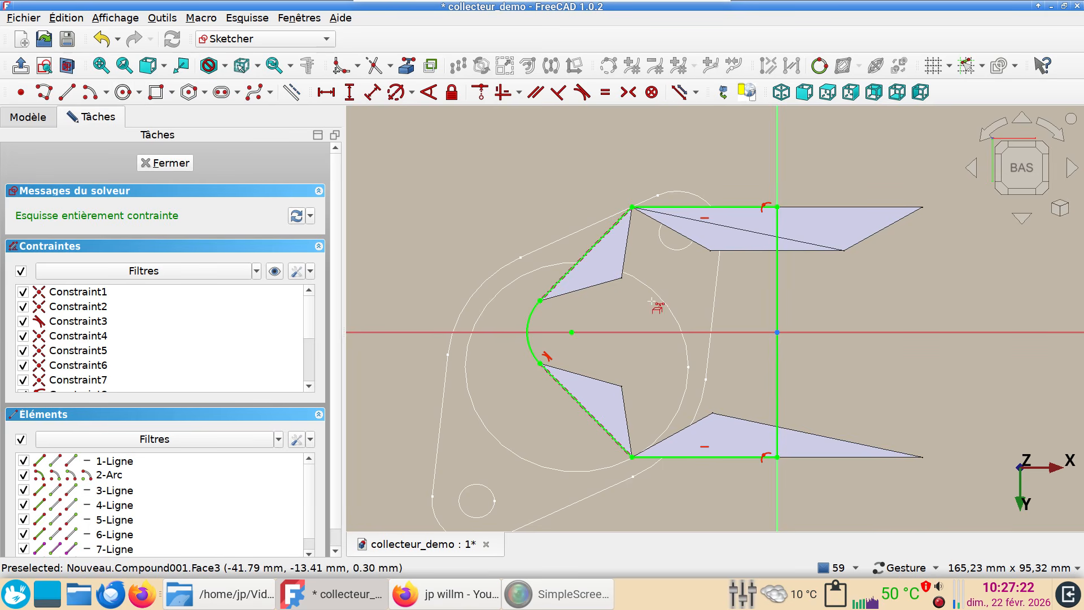
pyautogui.click(622, 278)
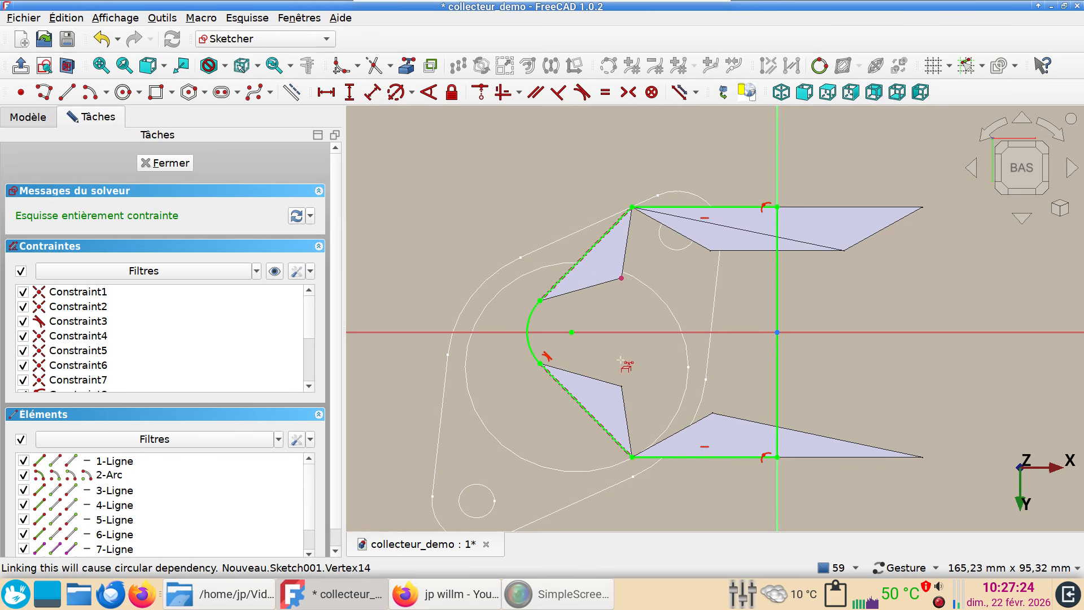
pyautogui.click(622, 388)
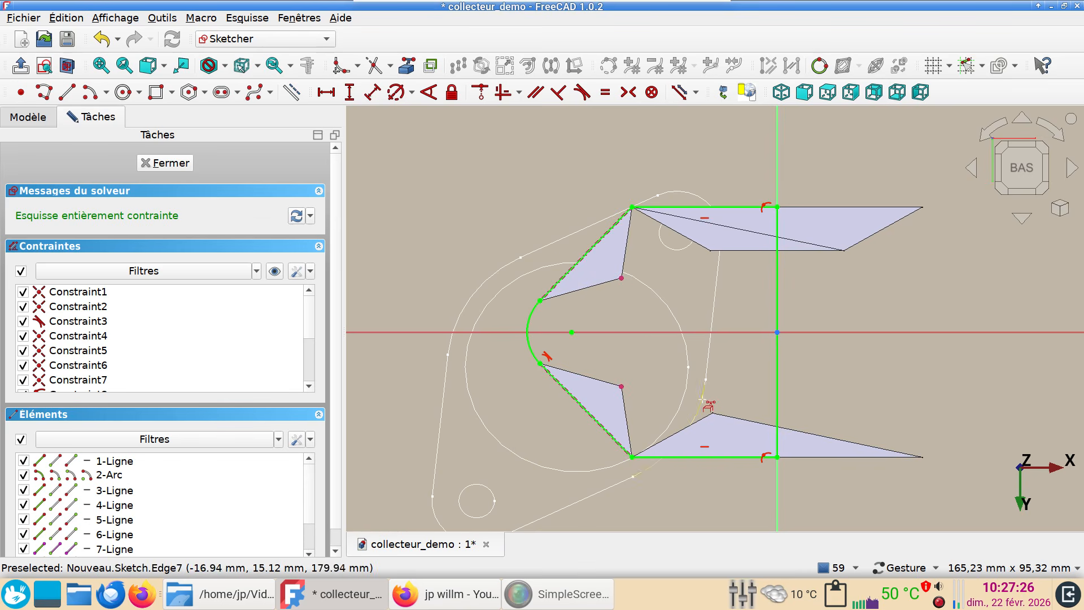
pyautogui.click(711, 412)
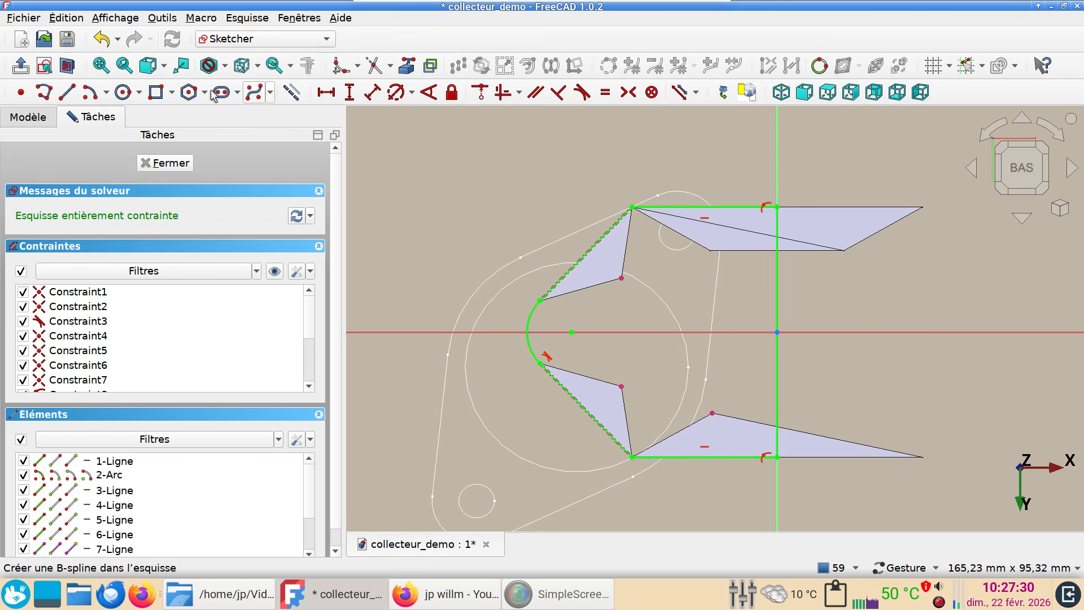
# Step: Draw a three-point construction circle through the three linked external facet vertices
pyautogui.click(139, 93)
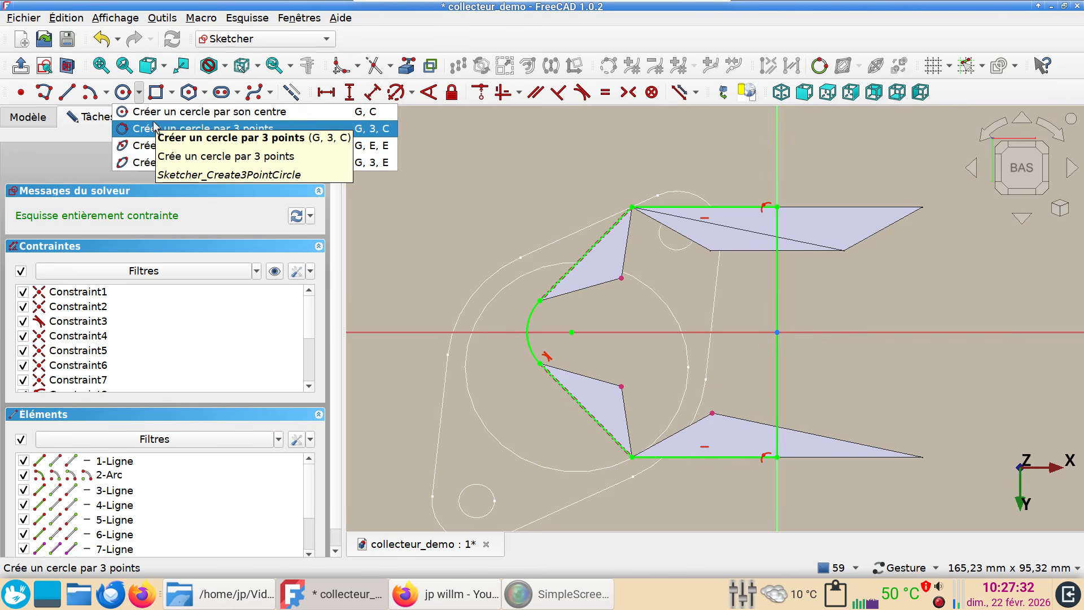
pyautogui.click(153, 128)
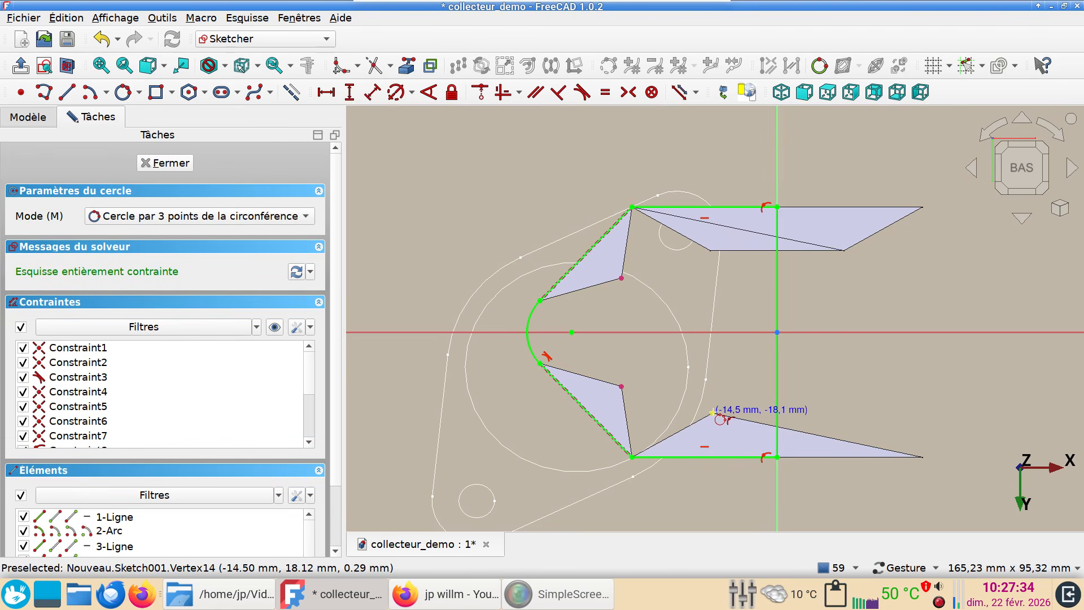
pyautogui.click(711, 414)
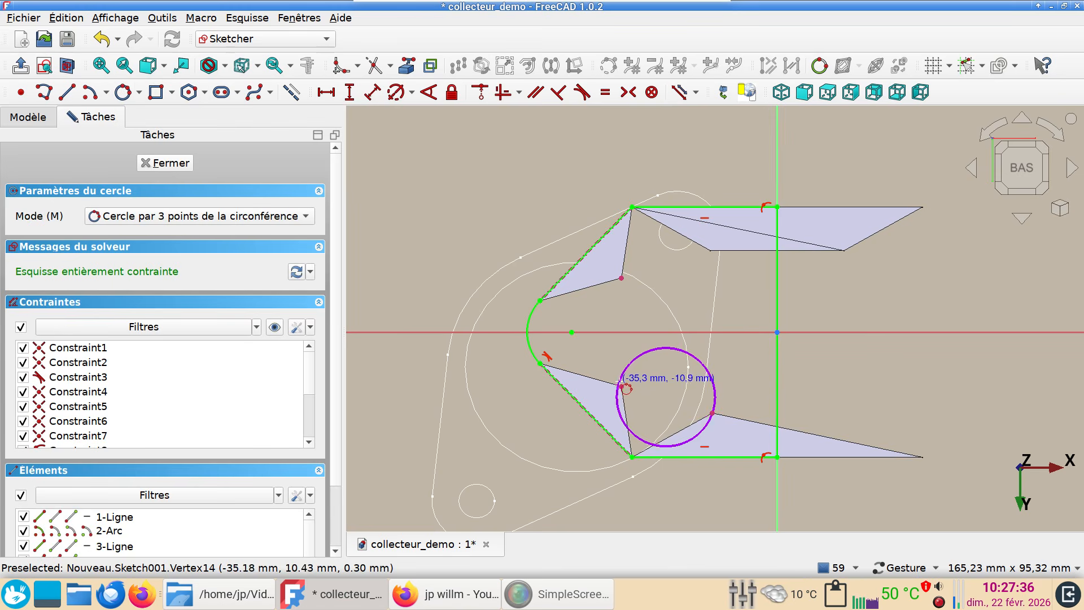
pyautogui.click(622, 387)
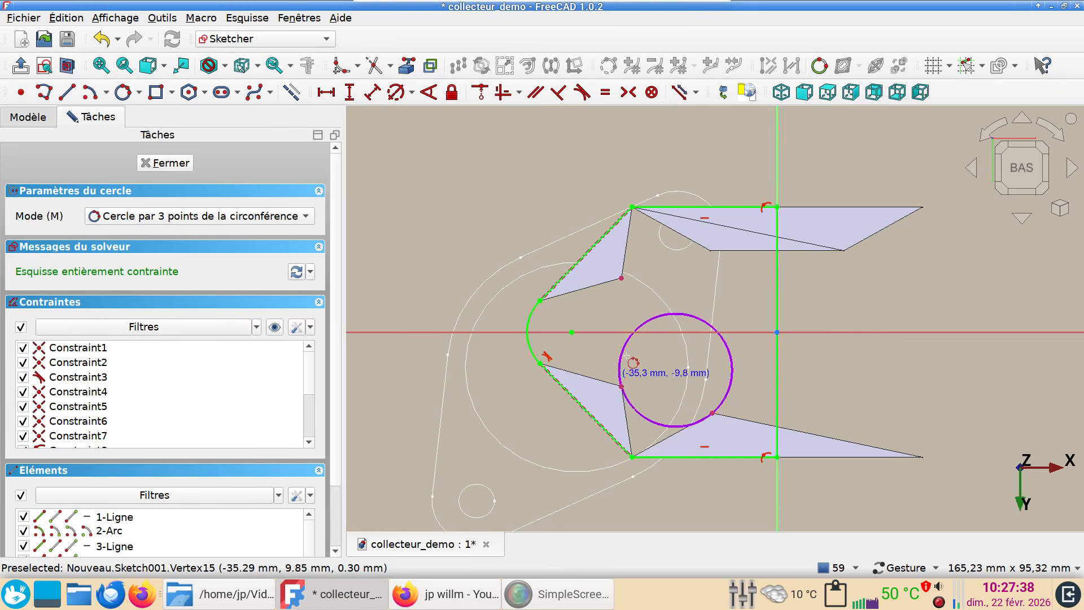
pyautogui.click(622, 278)
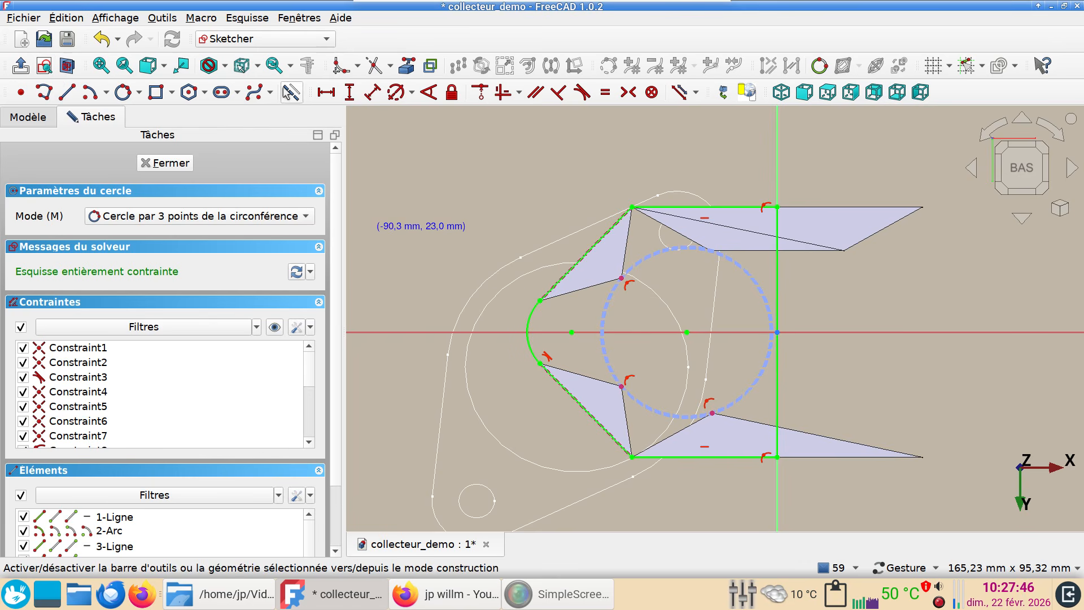
# Step: Draw a normal circle about 8.9 mm in diameter, centred on the end arc's centre
pyautogui.click(139, 92)
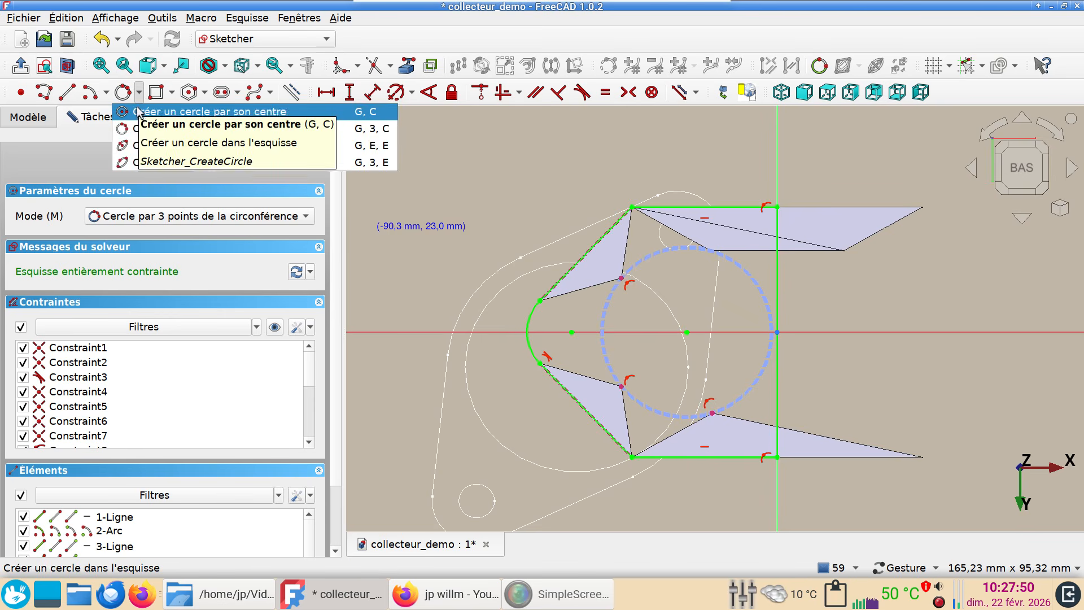
pyautogui.click(163, 101)
pyautogui.click(571, 332)
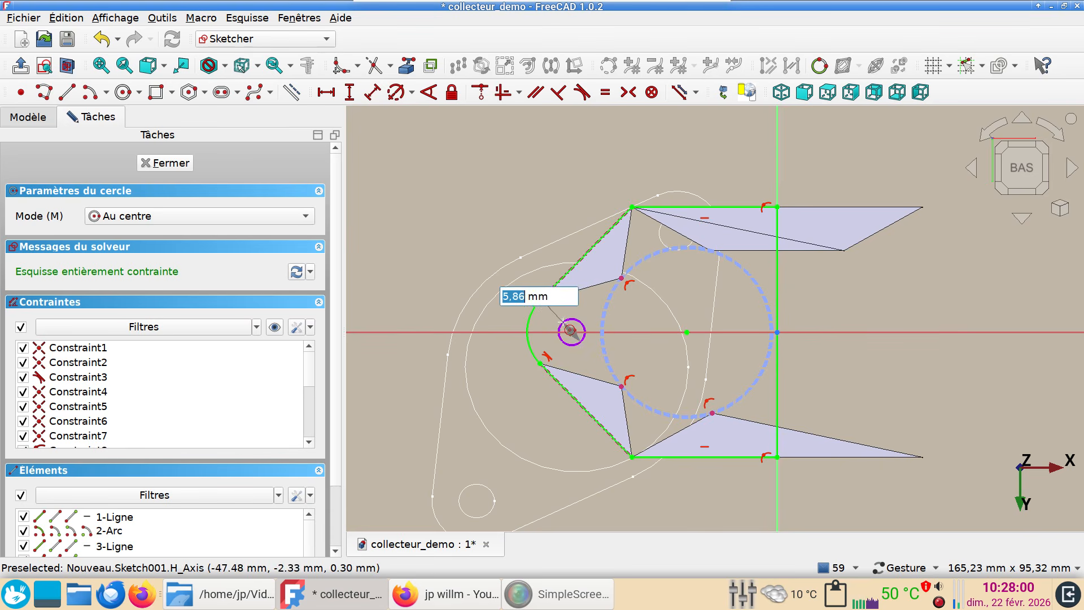
pyautogui.click(558, 316)
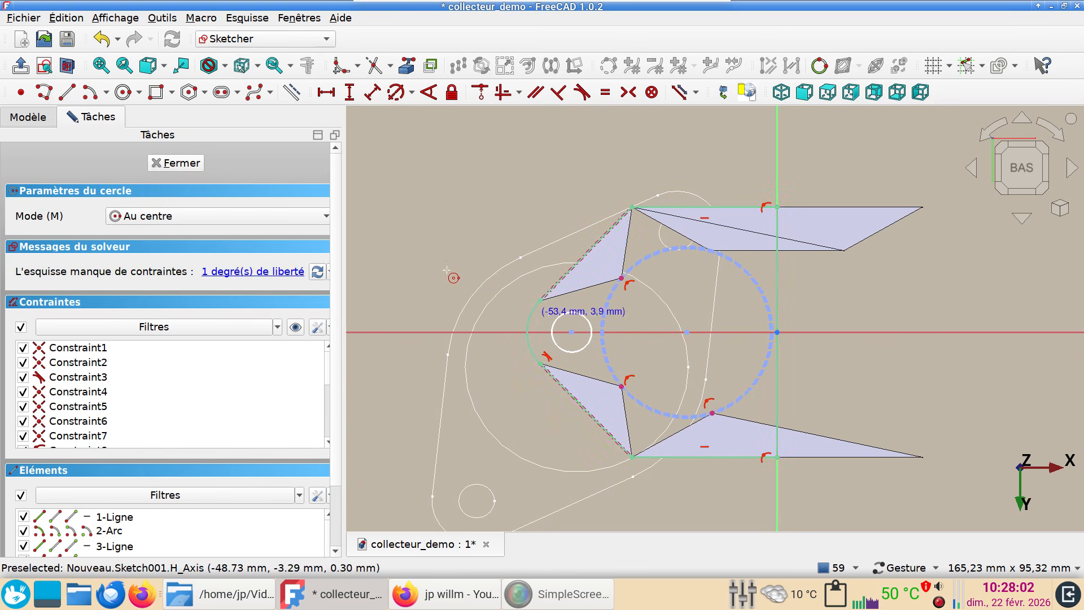
pyautogui.rightClick(394, 233)
# Step: Constrain the small hole circle's diameter to 6 mm
pyautogui.click(560, 317)
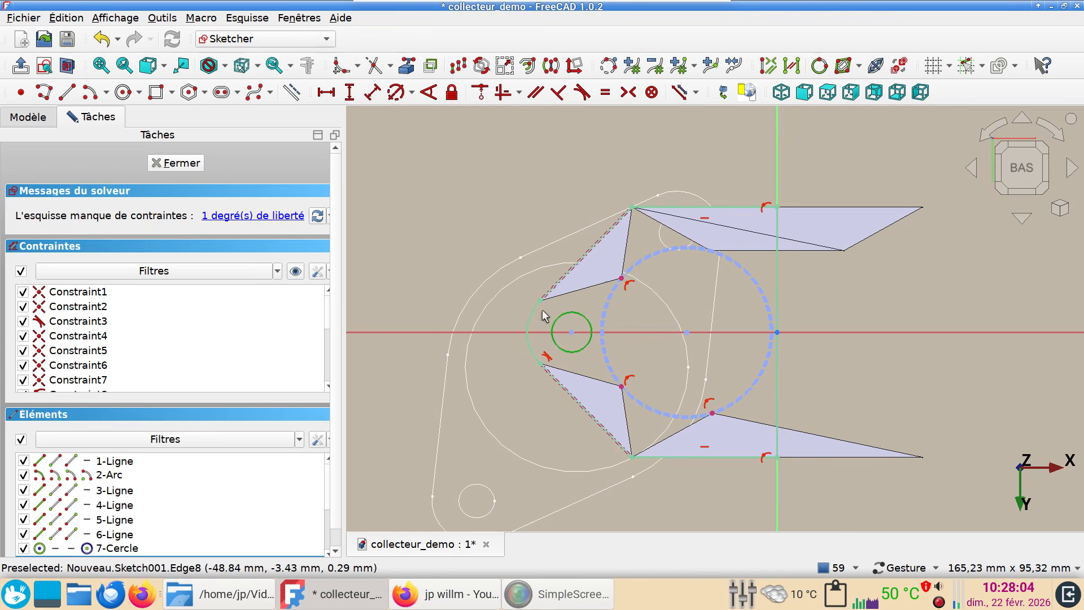
pyautogui.press('d')
pyautogui.click(473, 253)
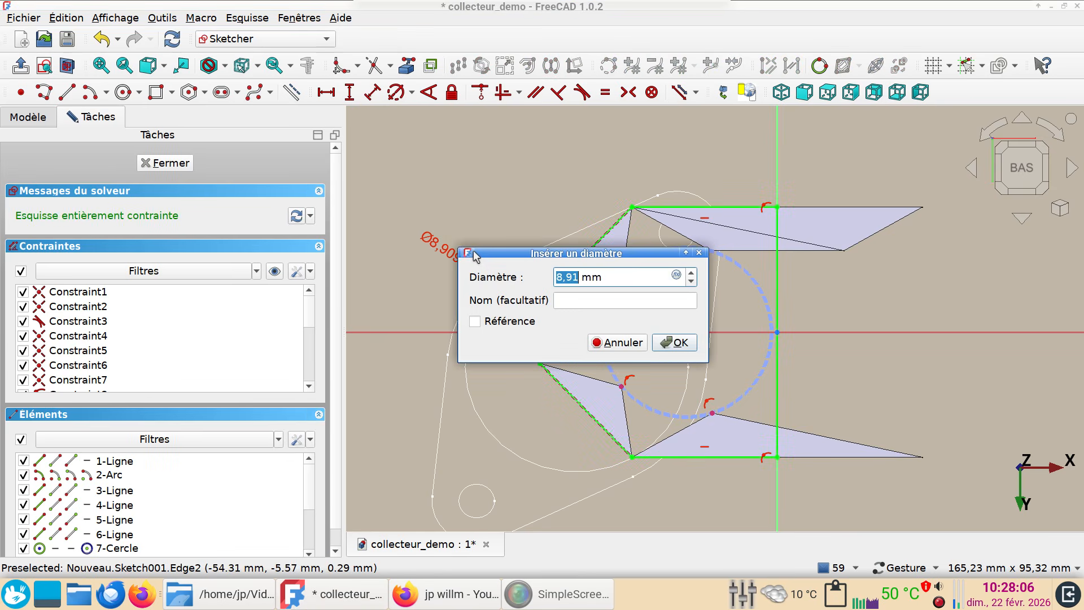
pyautogui.write('6')
pyautogui.press('Return')
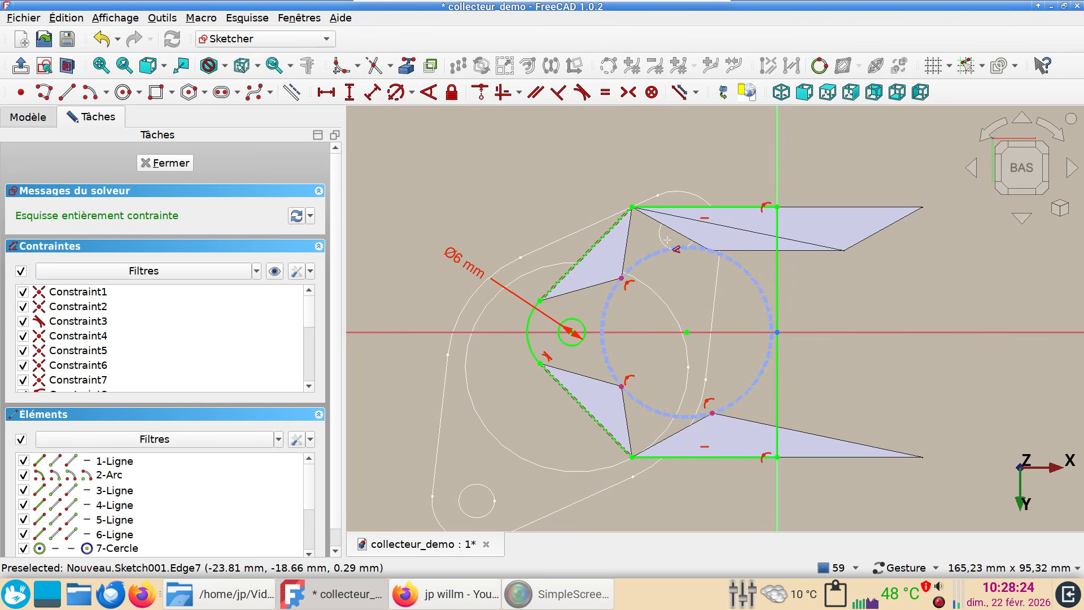
# Step: Draw a circle about 32.4 mm in diameter, concentric with the construction circle
pyautogui.click(123, 92)
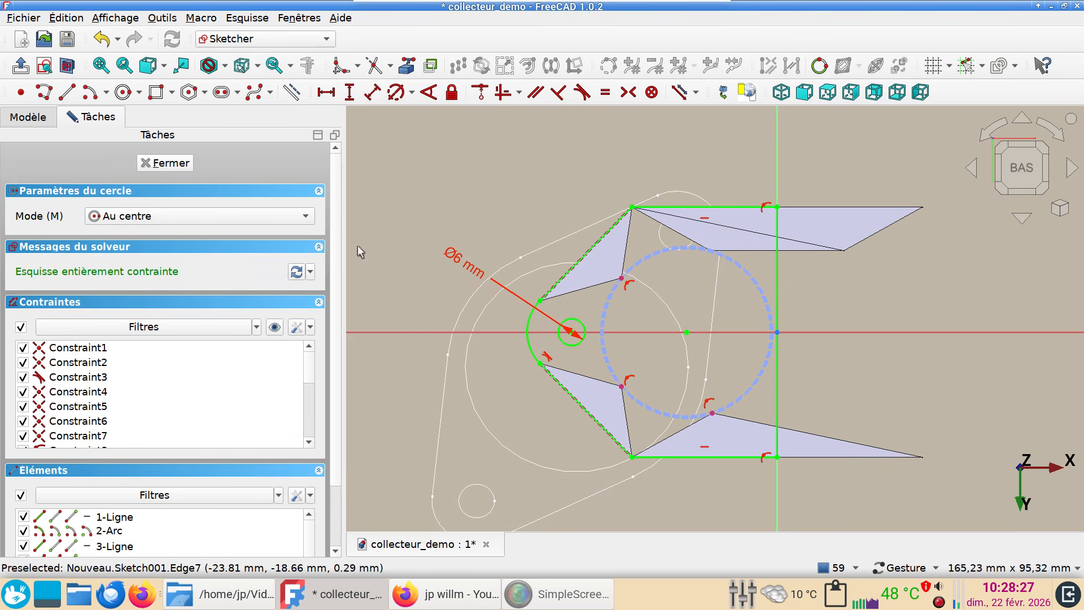
pyautogui.click(686, 332)
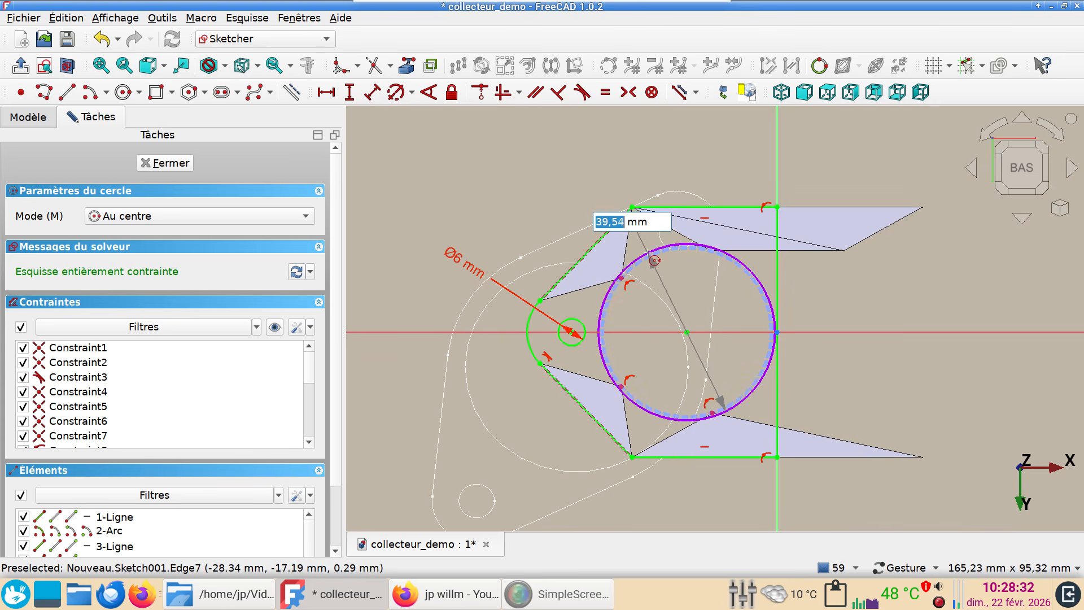
pyautogui.click(663, 266)
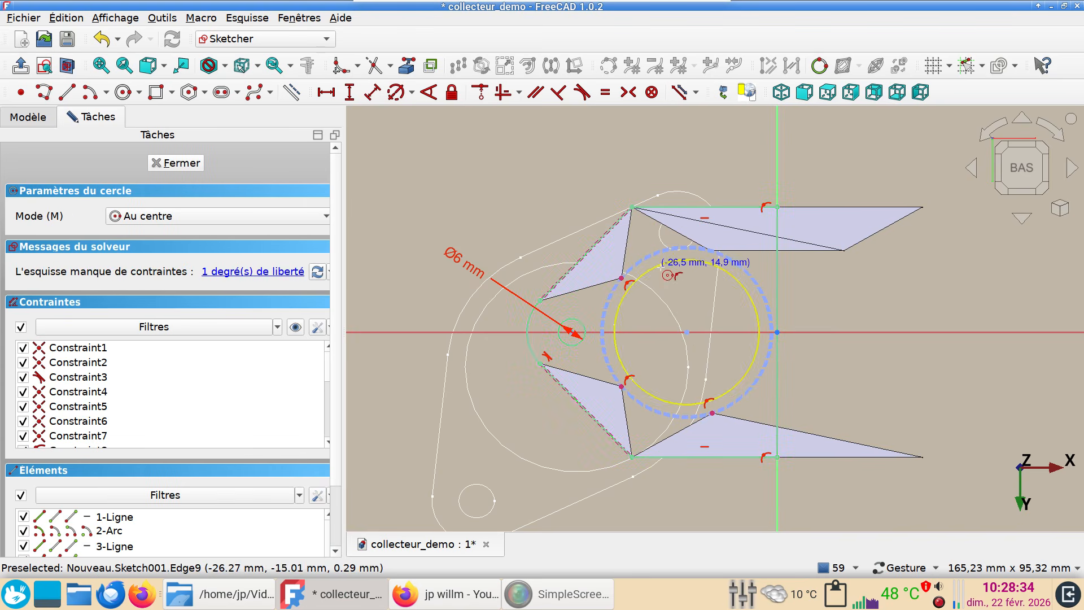
pyautogui.rightClick(678, 300)
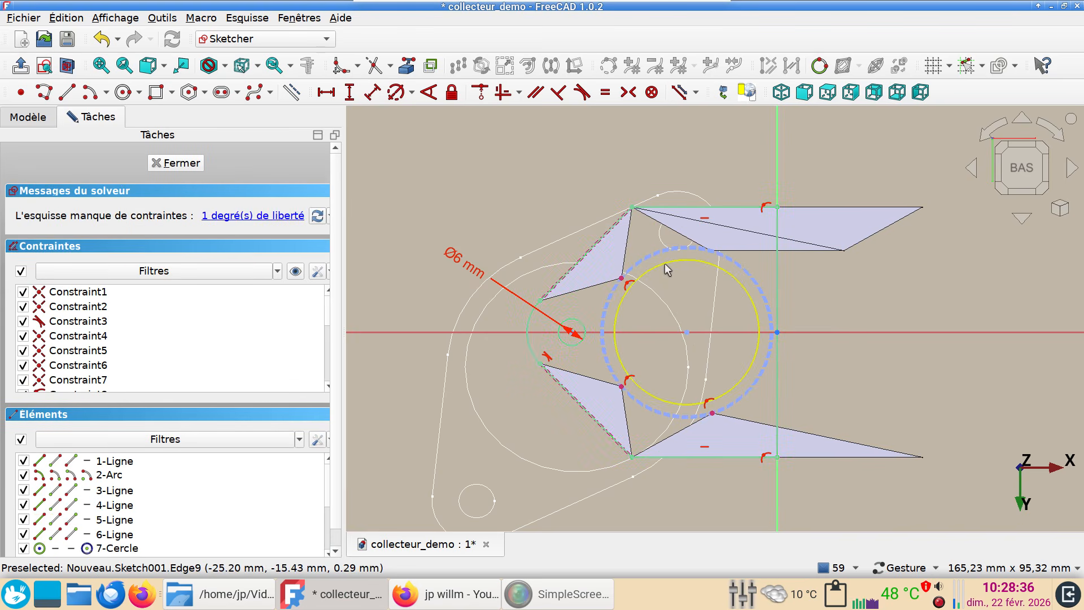
# Step: Constrain the bore circle's diameter to 40 mm
pyautogui.click(665, 264)
pyautogui.press('d')
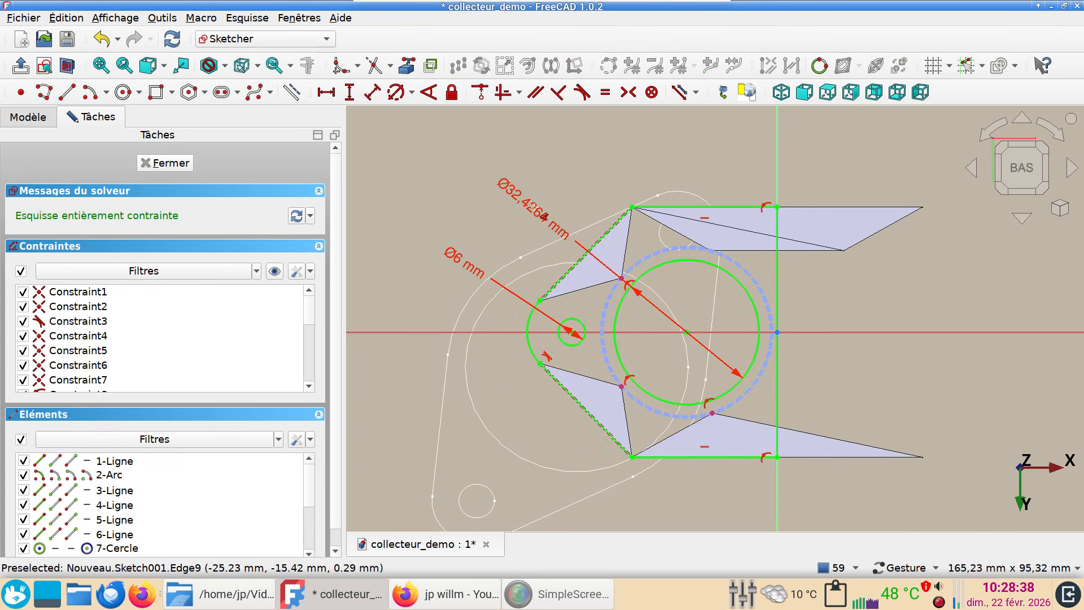
pyautogui.click(542, 214)
pyautogui.write('4')
pyautogui.press('Return')
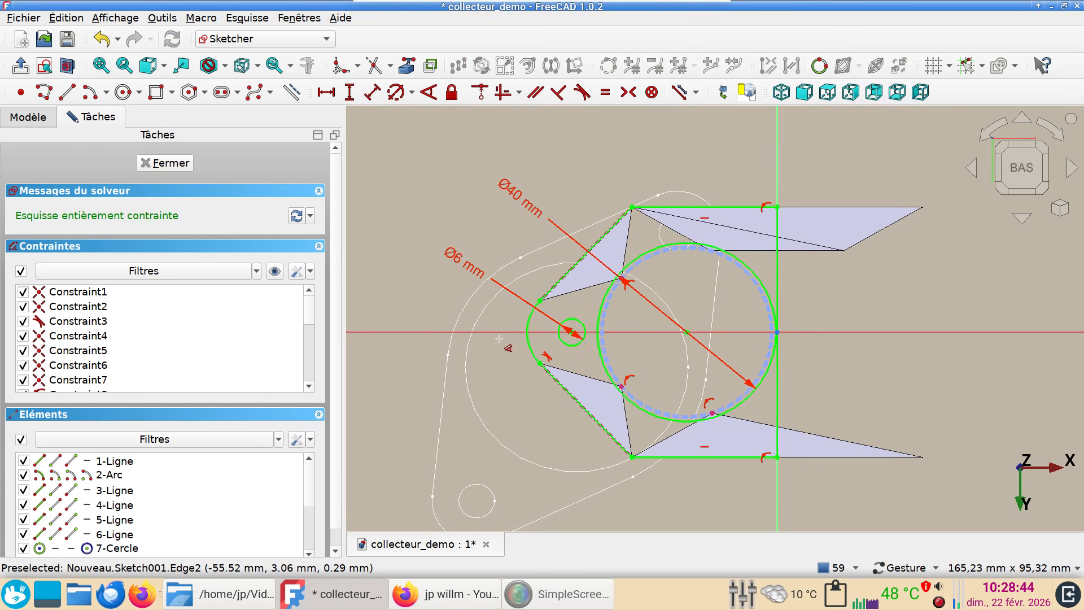
pyautogui.press('Escape')
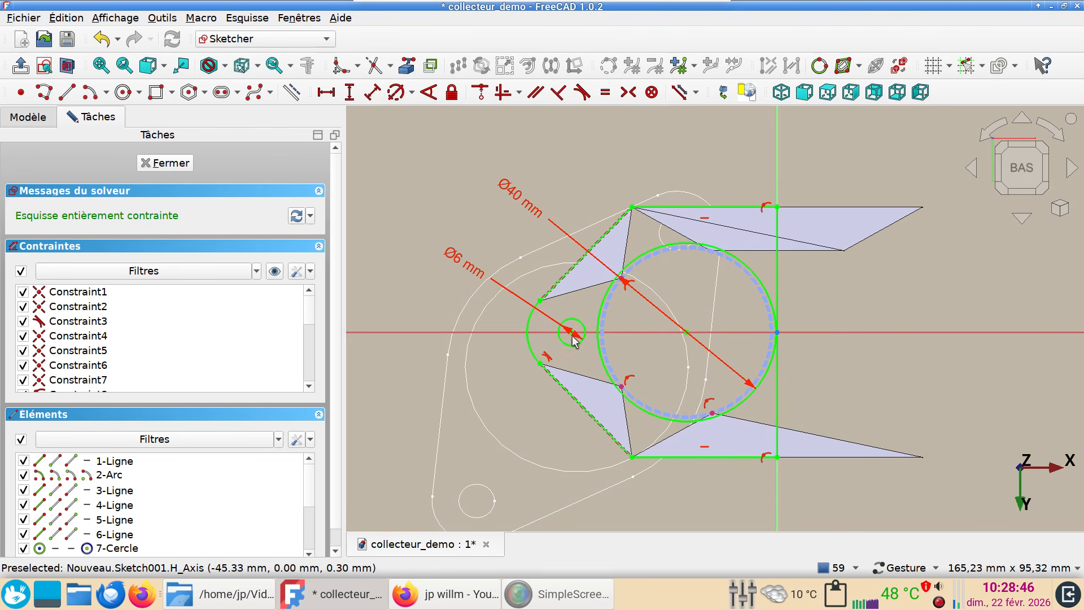
# Step: Add a reference distance dimension between the centres of the 6 mm hole and the 40 mm bore
pyautogui.click(573, 330)
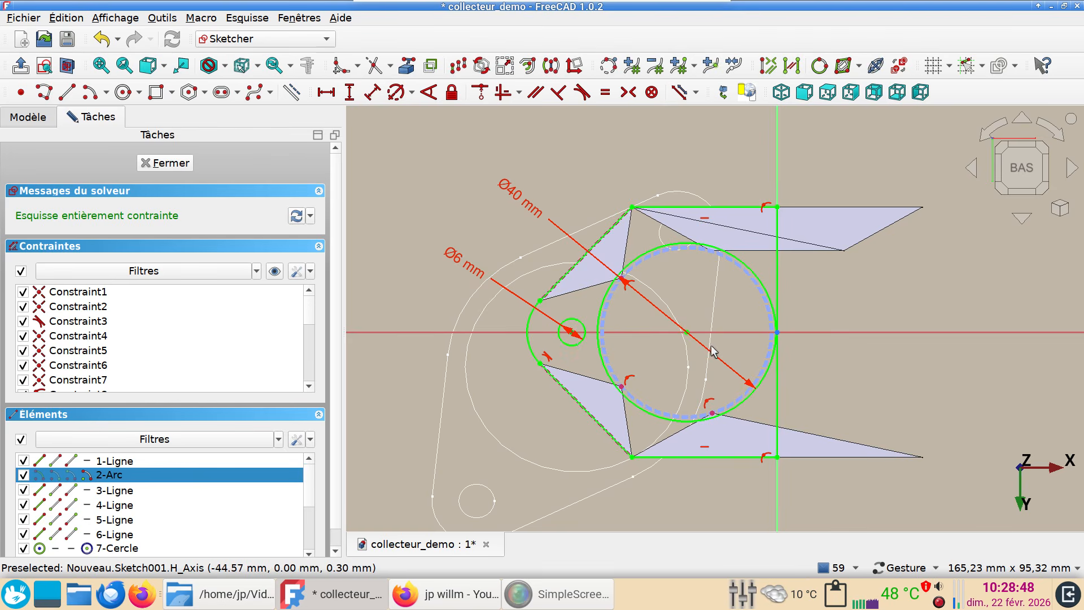
pyautogui.scroll(3, 699, 348)
pyautogui.scroll(-2, 677, 345)
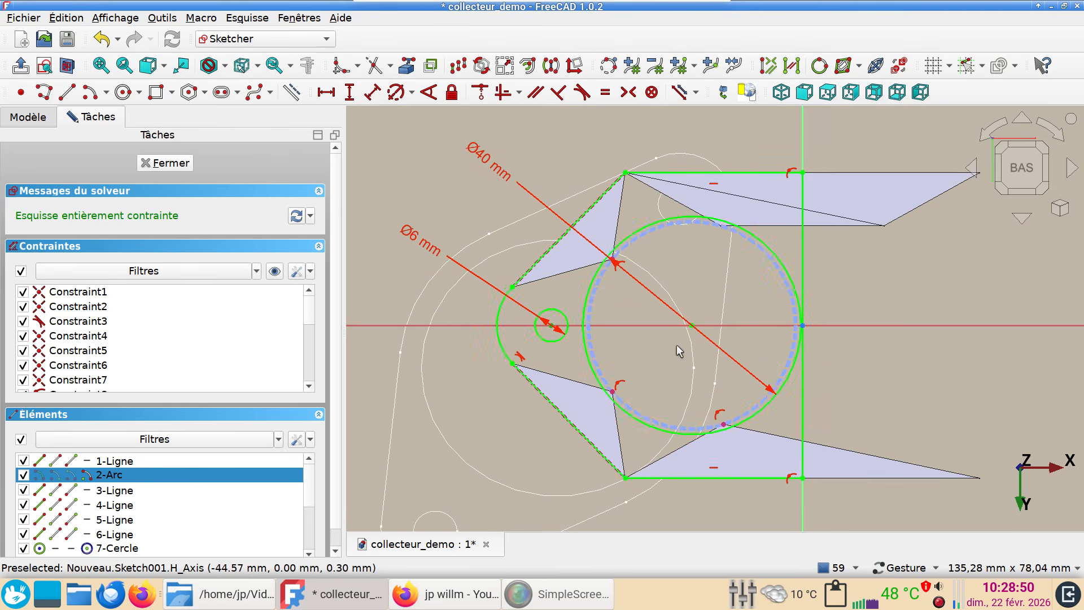
pyautogui.click(694, 326)
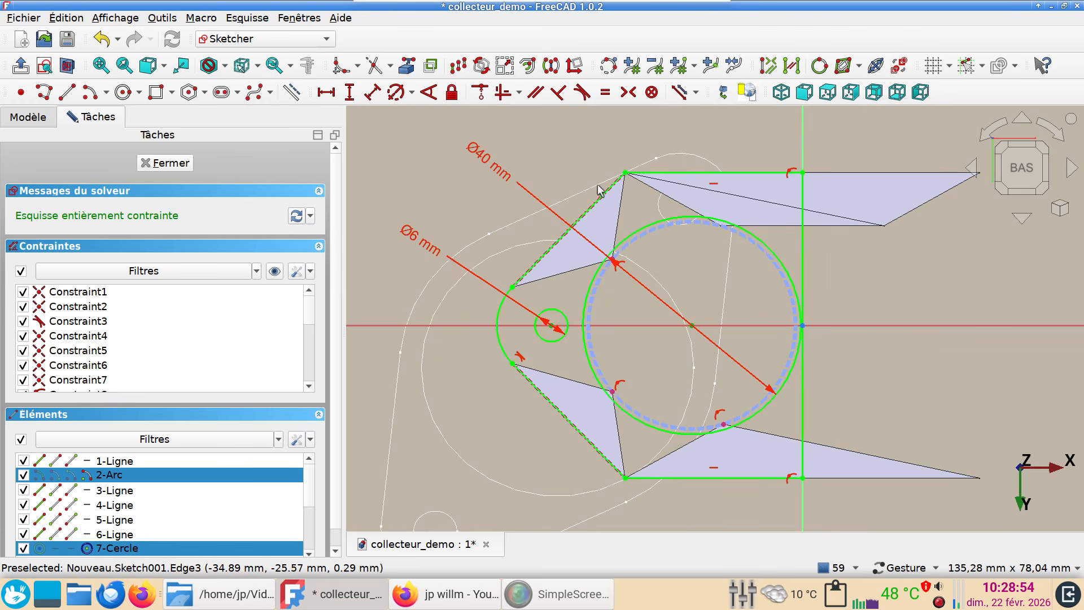
pyautogui.press('k')
pyautogui.press('d')
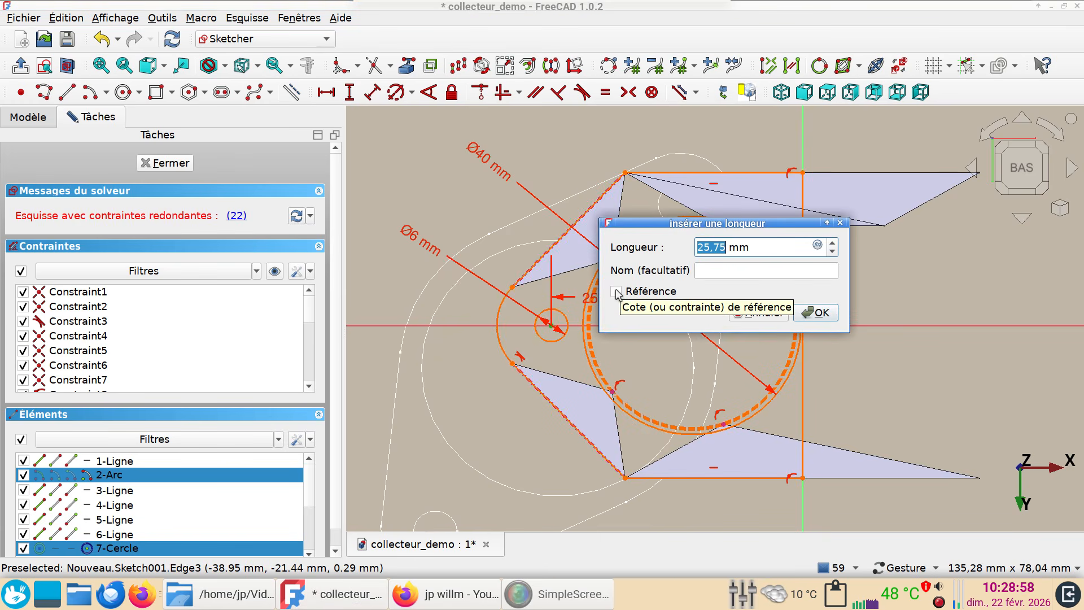
pyautogui.click(616, 292)
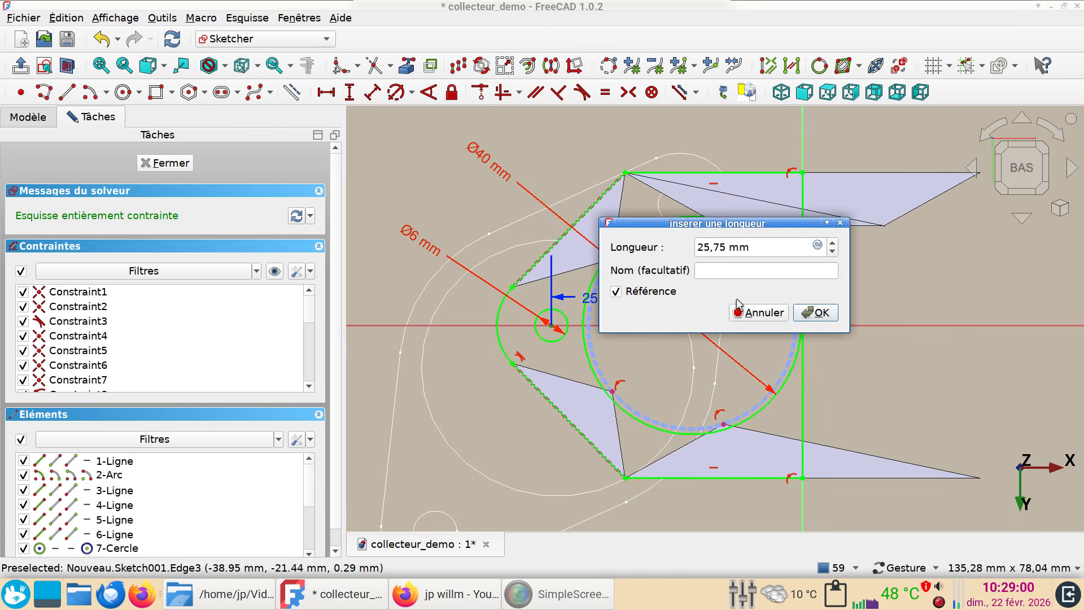
pyautogui.click(818, 313)
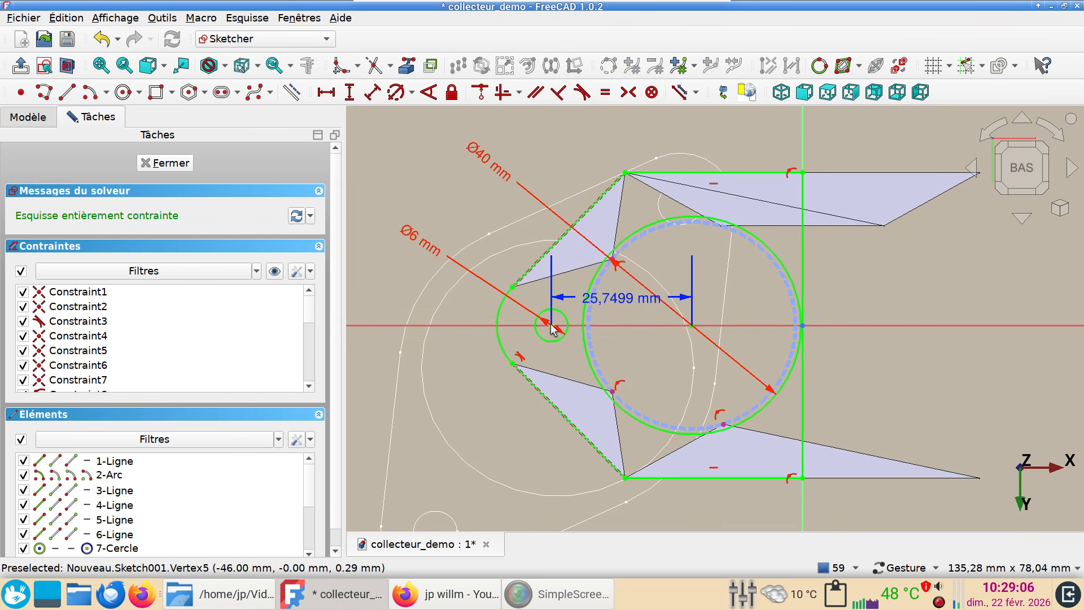
# Step: Add a reference horizontal distance between the 6 mm hole's centre and the sketch origin, and move the hole-to-bore dimension clear of it
pyautogui.click(802, 325)
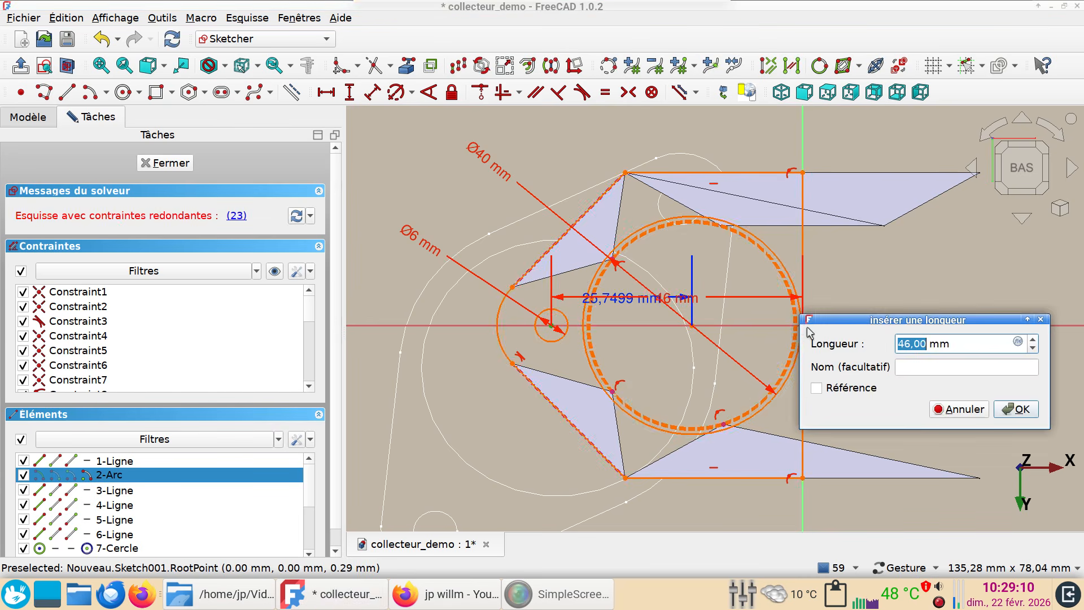
pyautogui.click(816, 388)
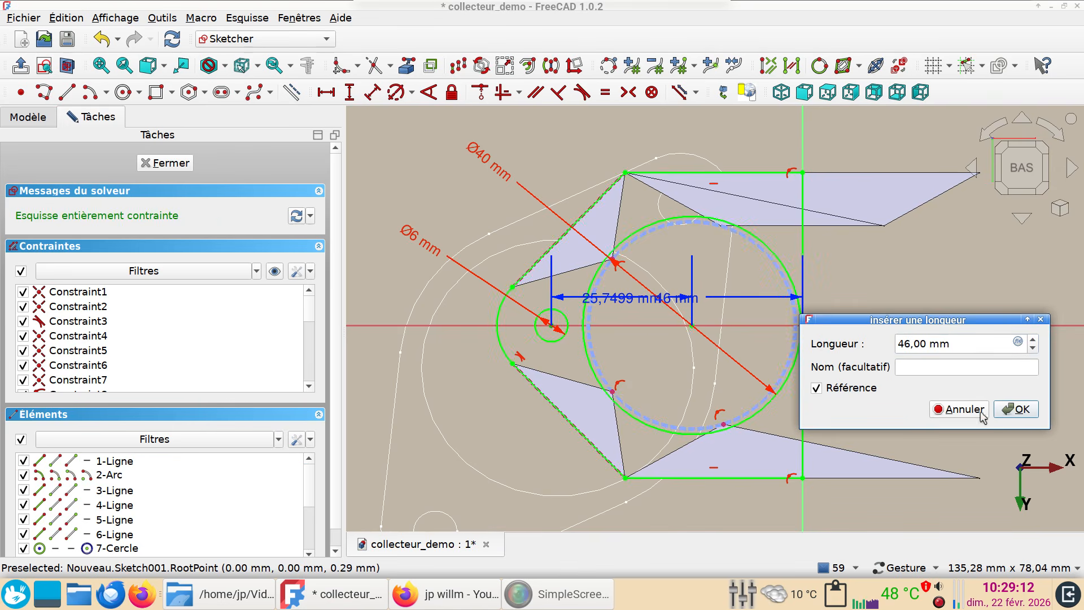
pyautogui.click(1018, 409)
pyautogui.moveTo(627, 296); pyautogui.dragTo(642, 266)
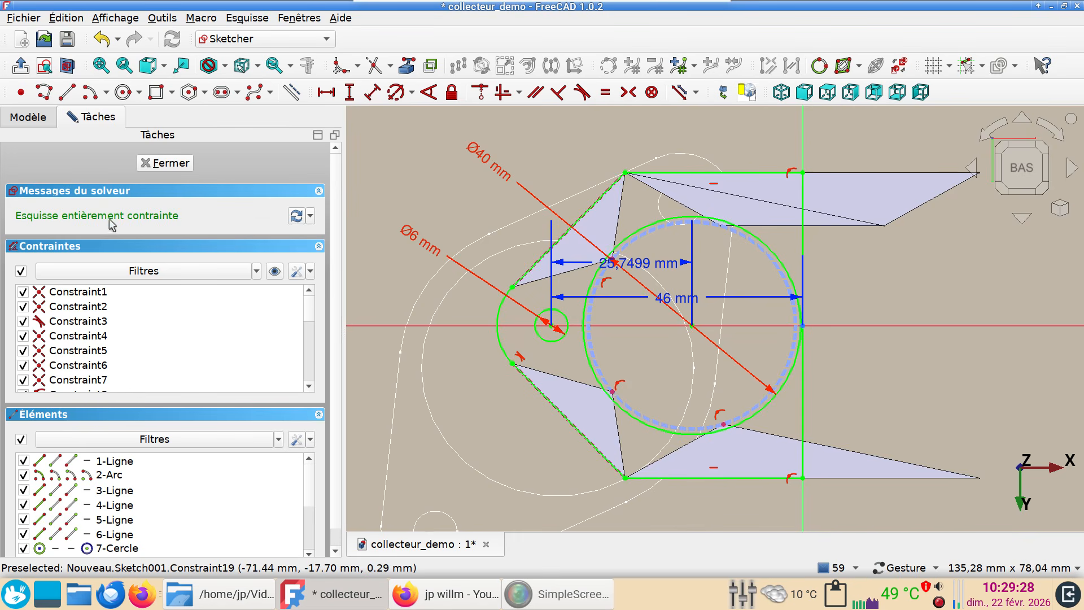
# Step: Review the sketch's automatic constraint and redundancy removal options, and close the flange sketch
pyautogui.click(296, 274)
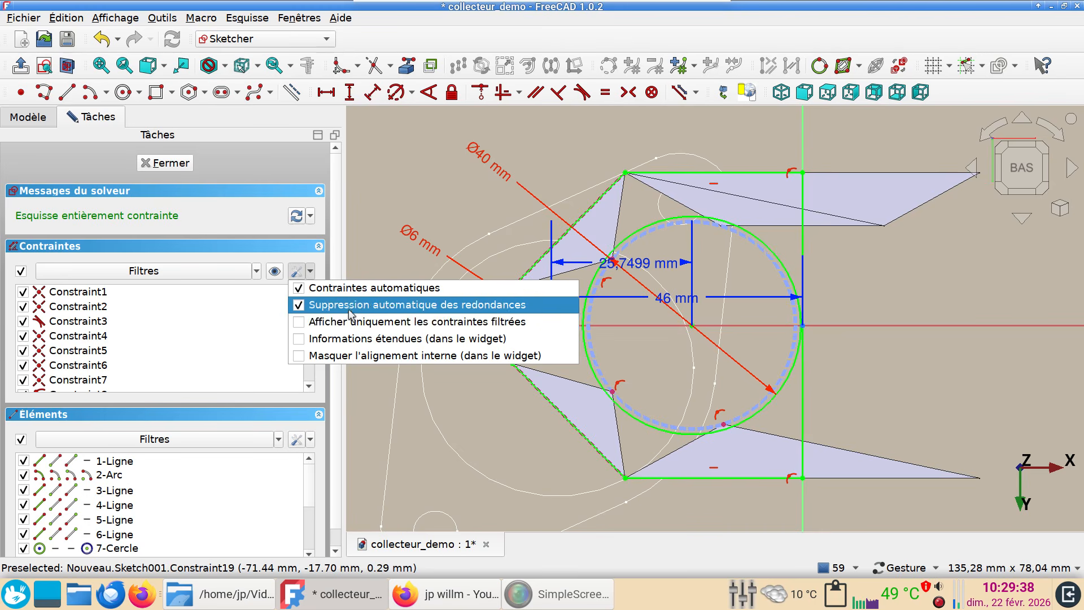
pyautogui.click(367, 196)
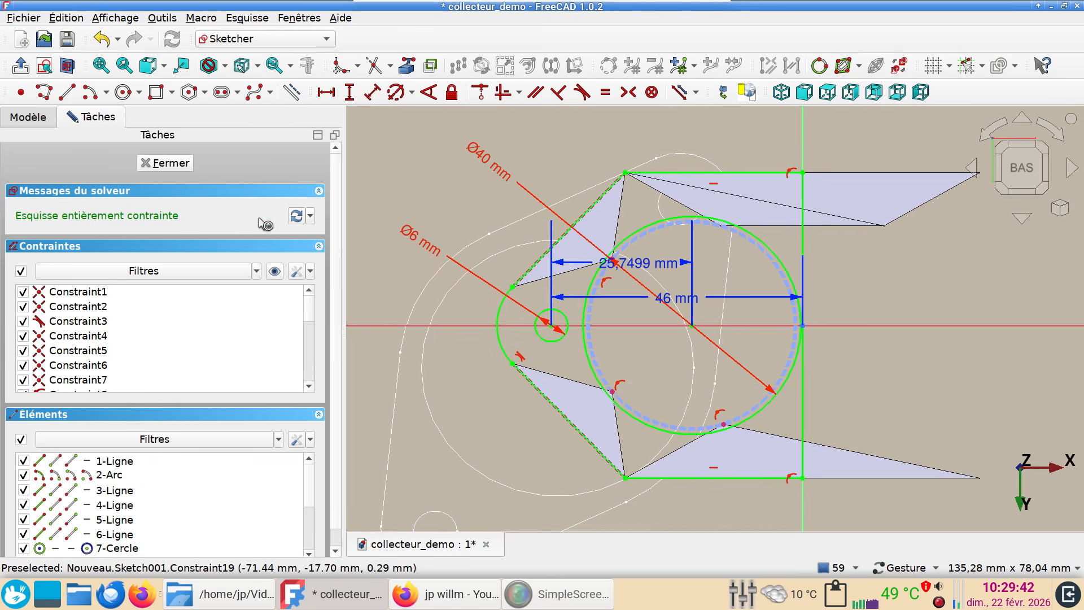
pyautogui.click(171, 163)
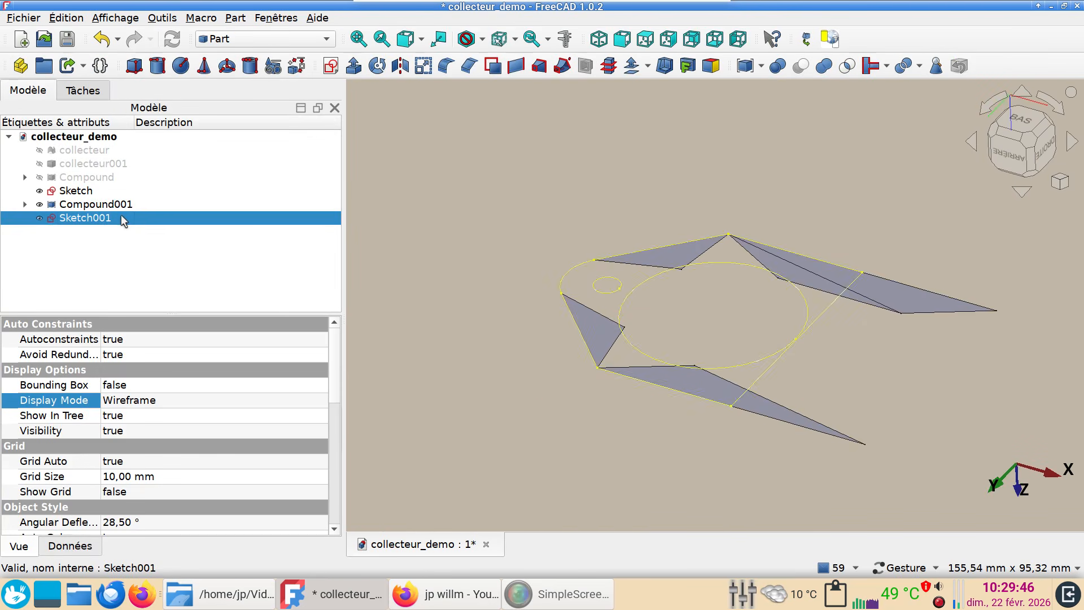
# Step: Try to create a face from Sketch001 and undo it
pyautogui.click(494, 66)
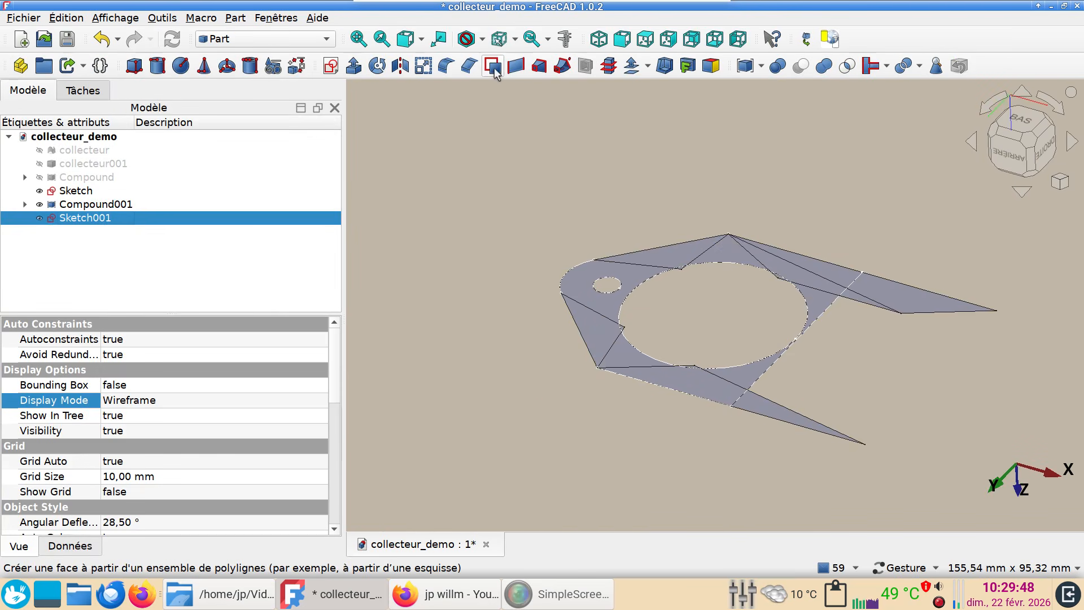
pyautogui.click(102, 39)
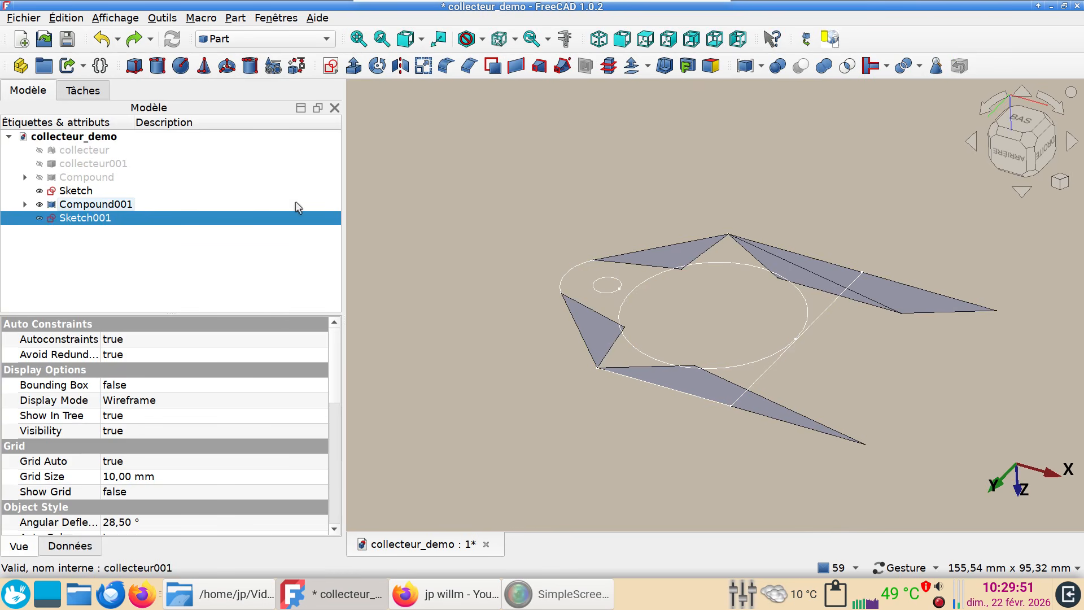
# Step: Hide Compound001, reopen Sketch001 to examine the clearance between the 40 mm bore and the vertical closing line, and close the sketch
pyautogui.click(134, 199)
pyautogui.press('space')
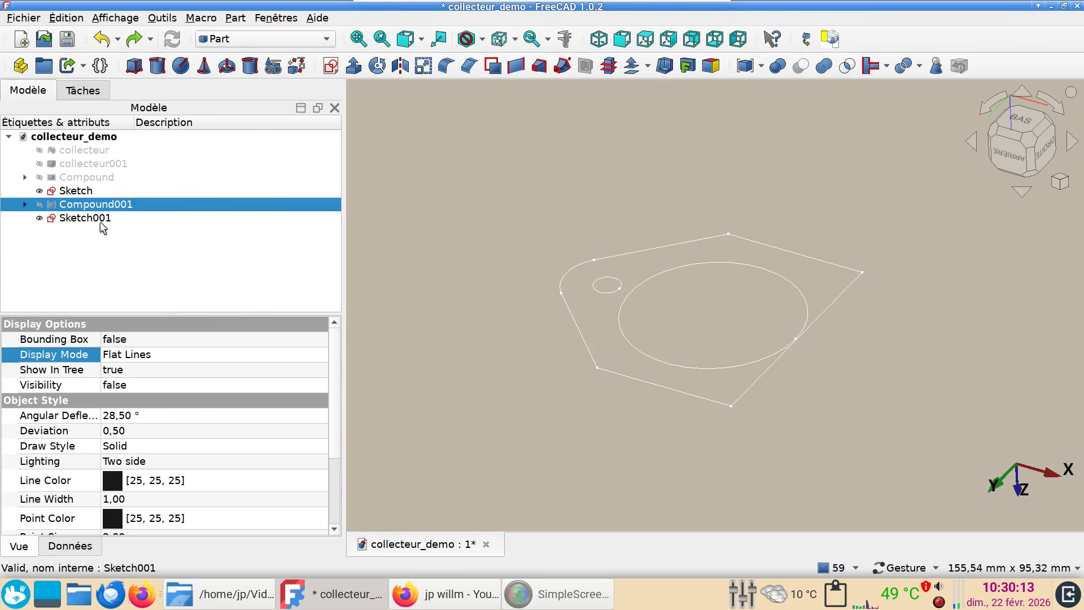
pyautogui.doubleClick(101, 219)
pyautogui.scroll(8, 920, 453)
pyautogui.click(679, 412)
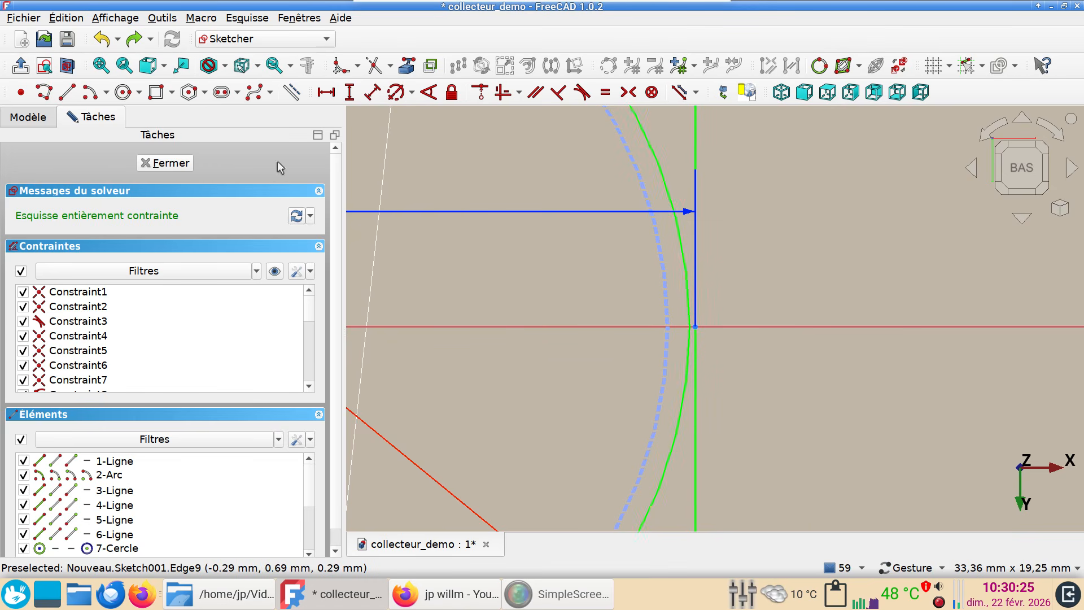
pyautogui.click(177, 163)
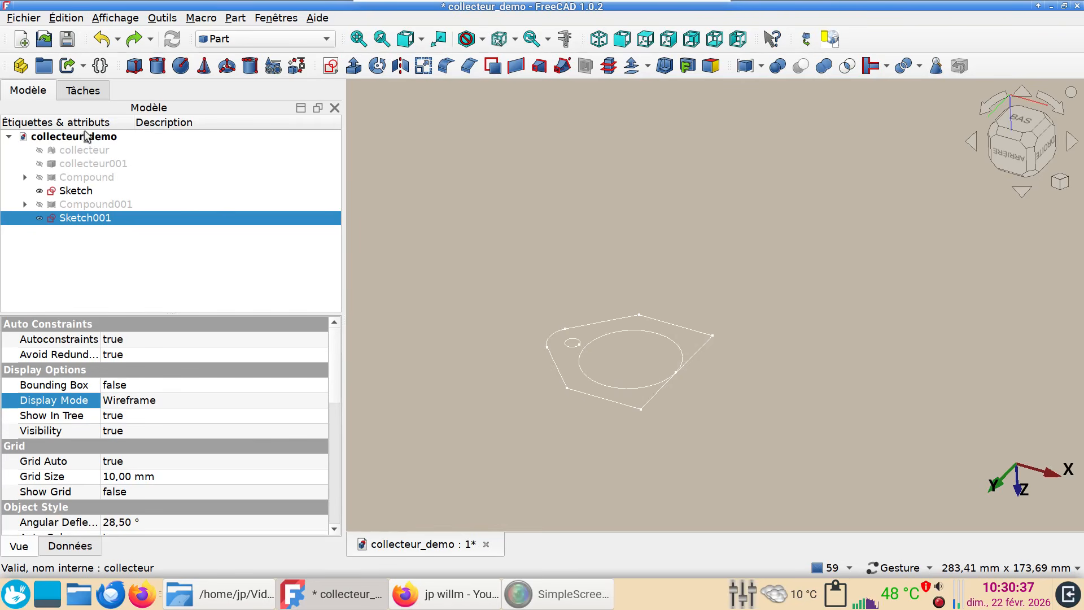
# Step: Delete the converted shape collecteur001 from the model and save the document
pyautogui.click(99, 148)
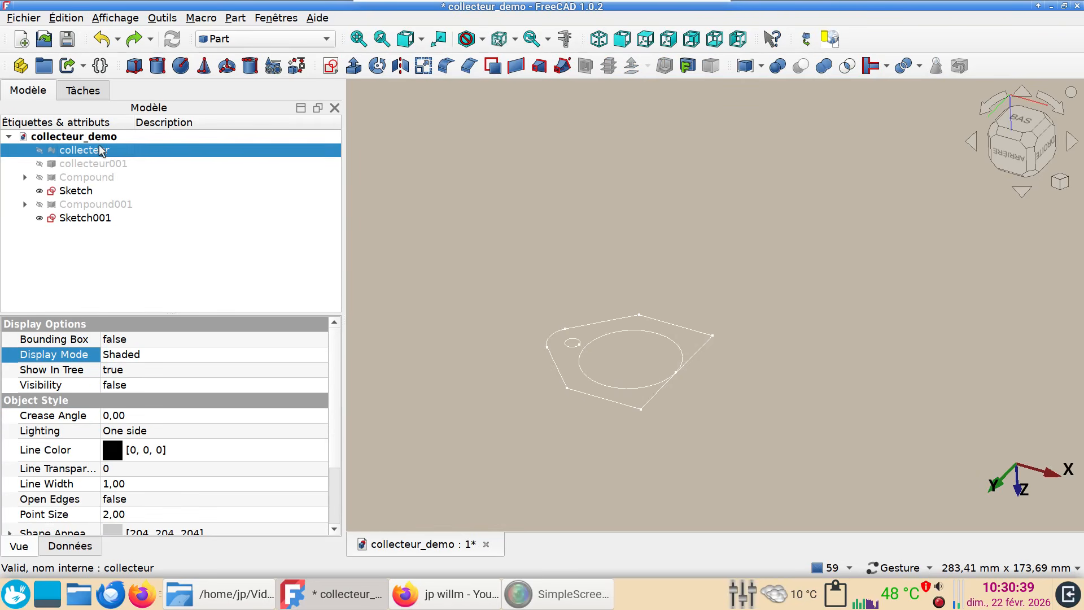
pyautogui.click(106, 164)
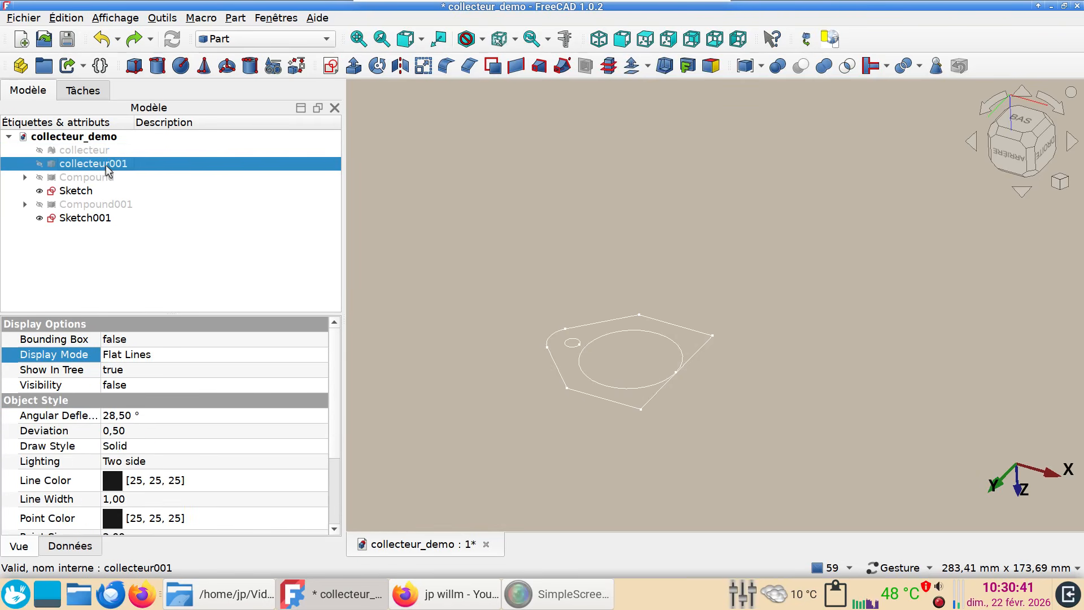
pyautogui.press('space')
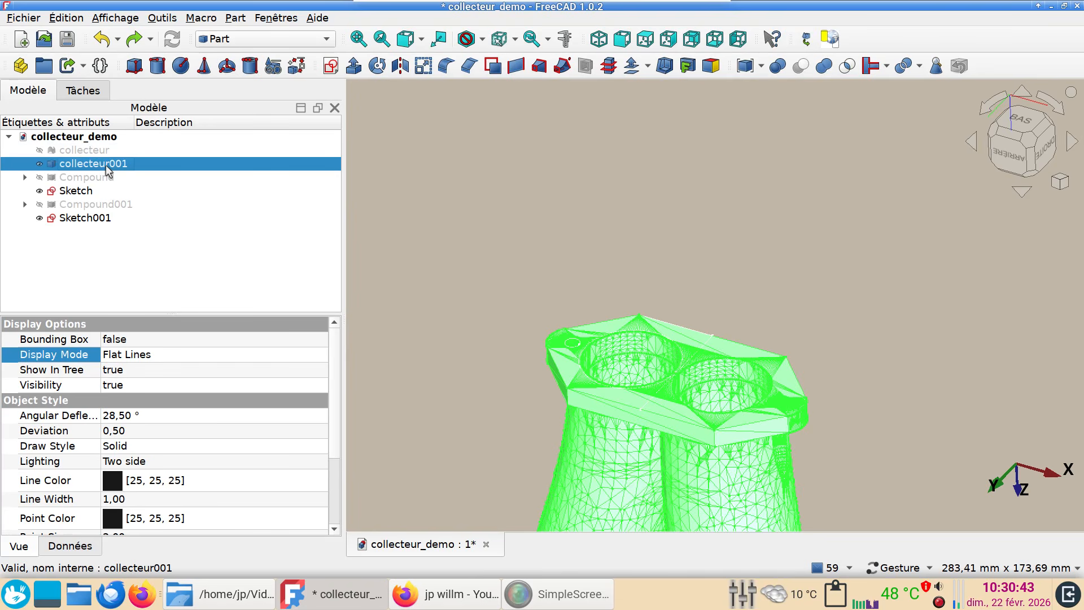
pyautogui.press('Delete')
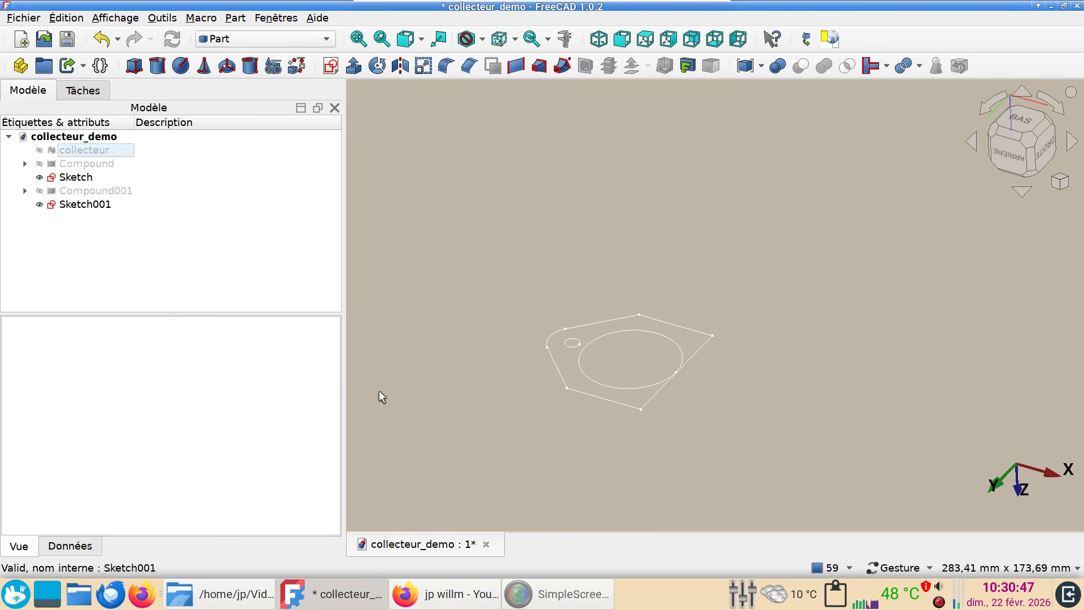
pyautogui.hotkey('ctrl', 's')
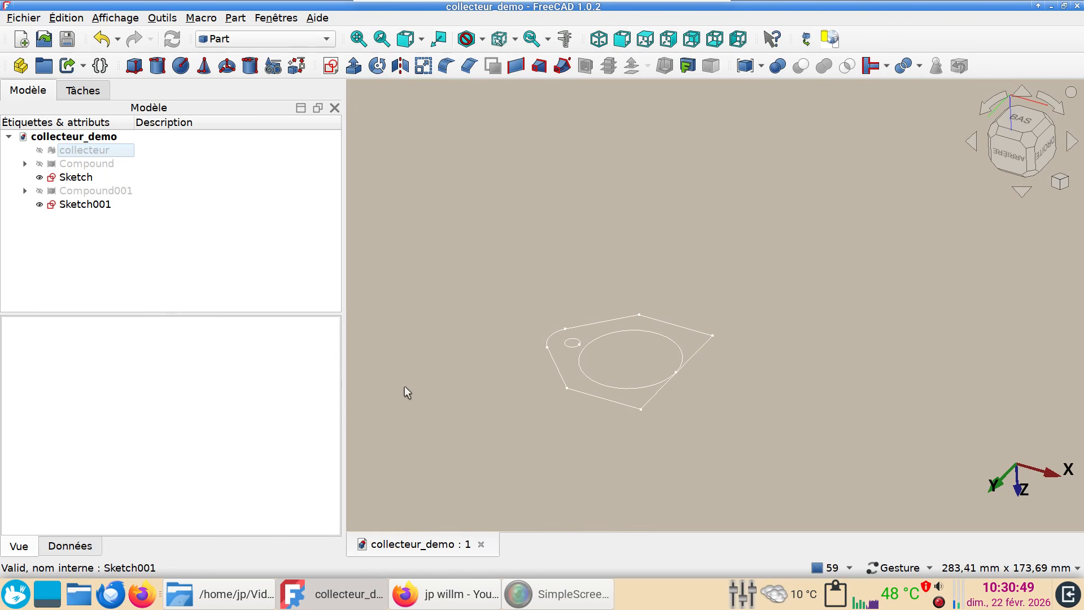
# Step: Switch to the file manager and check the size of collecteur_demo.FCStd in the collecteur folder
pyautogui.moveTo(425, 392); pyautogui.dragTo(447, 339, button='right')
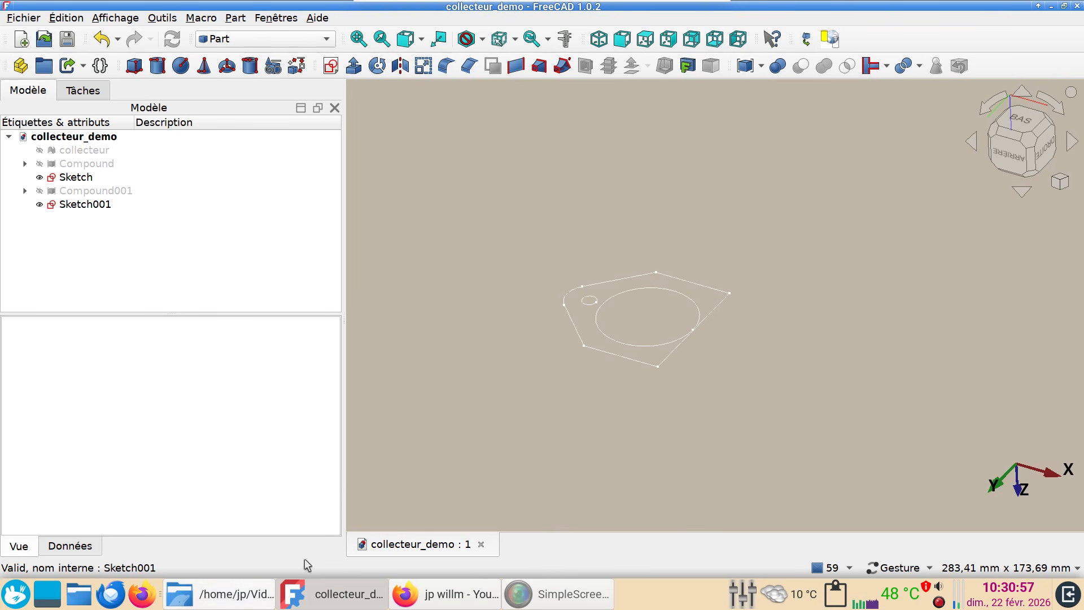
pyautogui.click(217, 596)
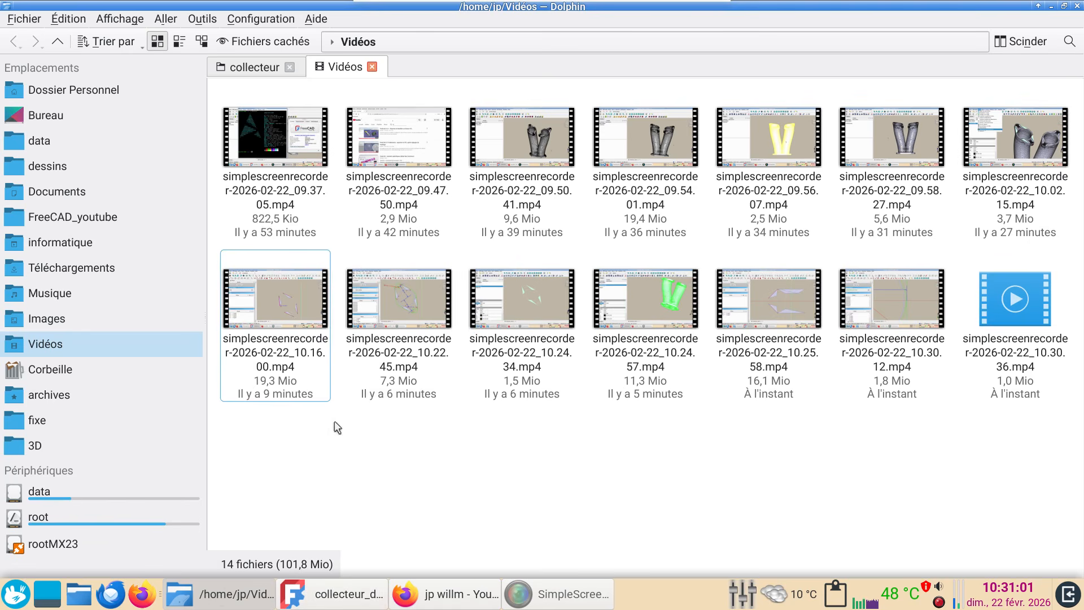
pyautogui.click(260, 66)
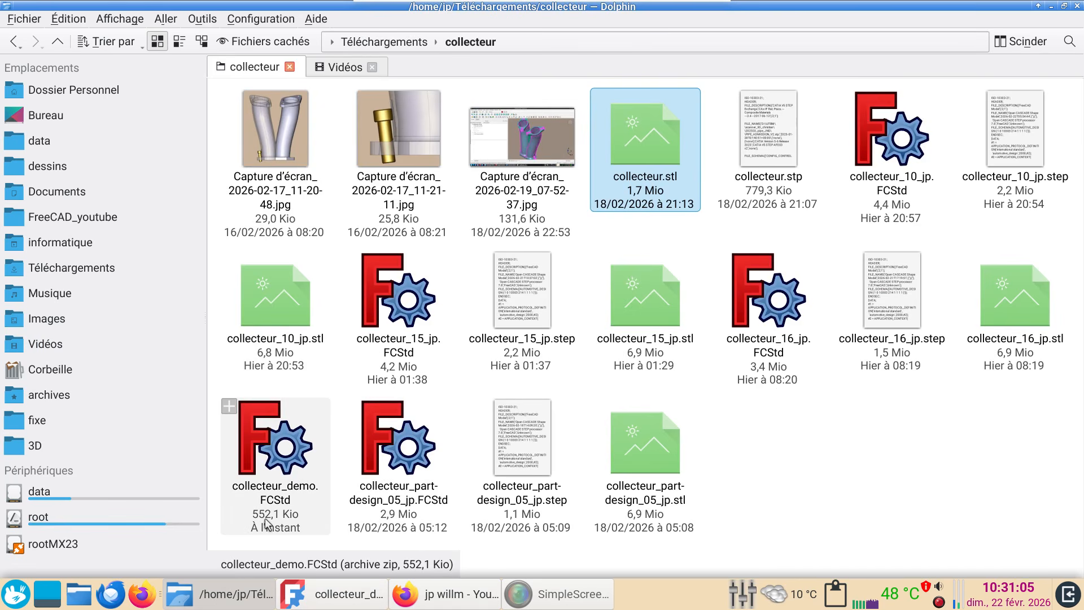
# Step: Switch back to FreeCAD and show the original collecteur mesh to compare it with the flange sketches
pyautogui.click(333, 594)
pyautogui.scroll(-2, 609, 441)
pyautogui.click(84, 150)
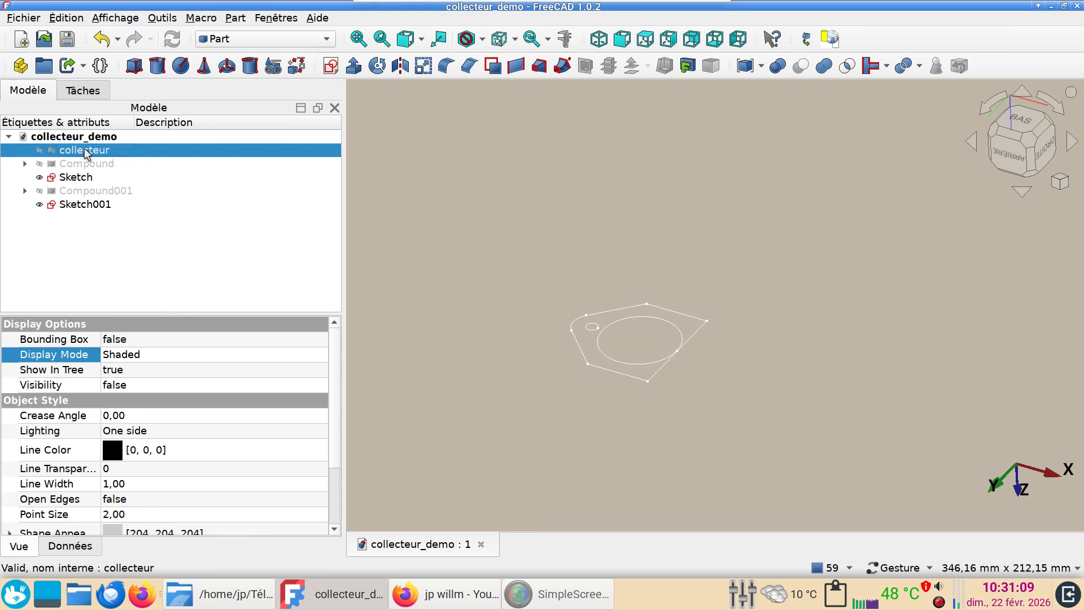
pyautogui.press('space')
pyautogui.moveTo(531, 382); pyautogui.dragTo(585, 299)
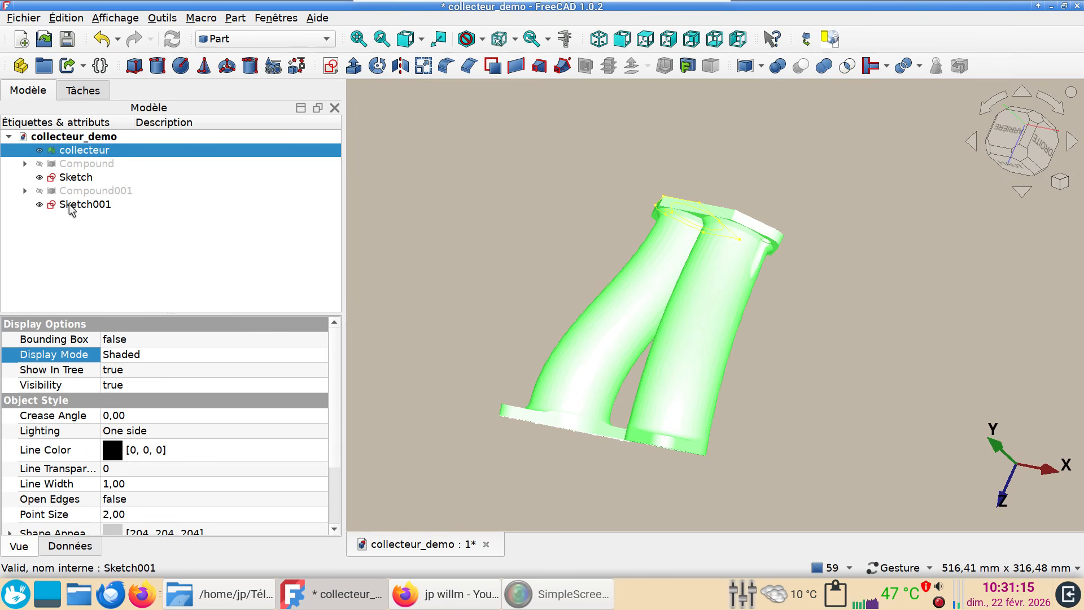
pyautogui.moveTo(523, 277); pyautogui.dragTo(438, 294)
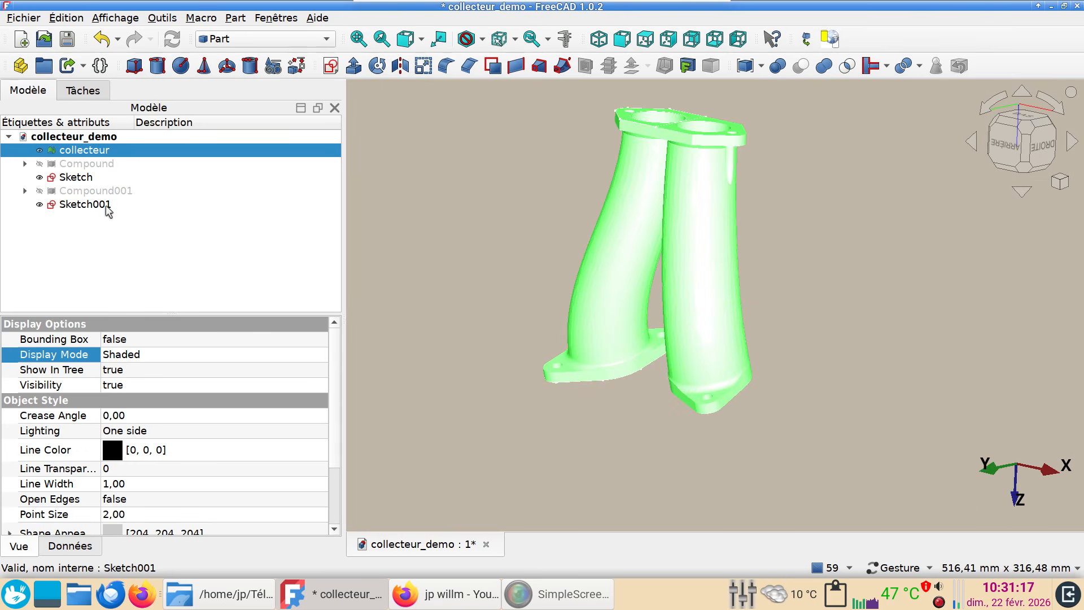
pyautogui.click(372, 243)
pyautogui.moveTo(371, 243)
pyautogui.mouseDown()
pyautogui.moveTo(487, 448)
pyautogui.moveTo(494, 390)
pyautogui.moveTo(525, 358)
pyautogui.moveTo(490, 375)
pyautogui.mouseUp()
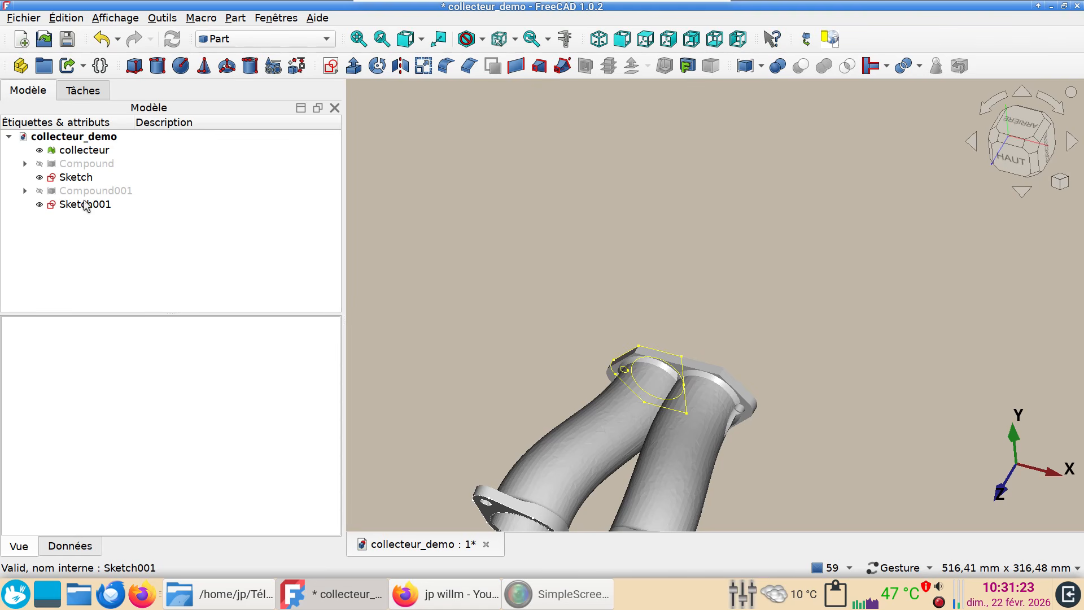
pyautogui.moveTo(510, 370); pyautogui.dragTo(519, 293, button='right')
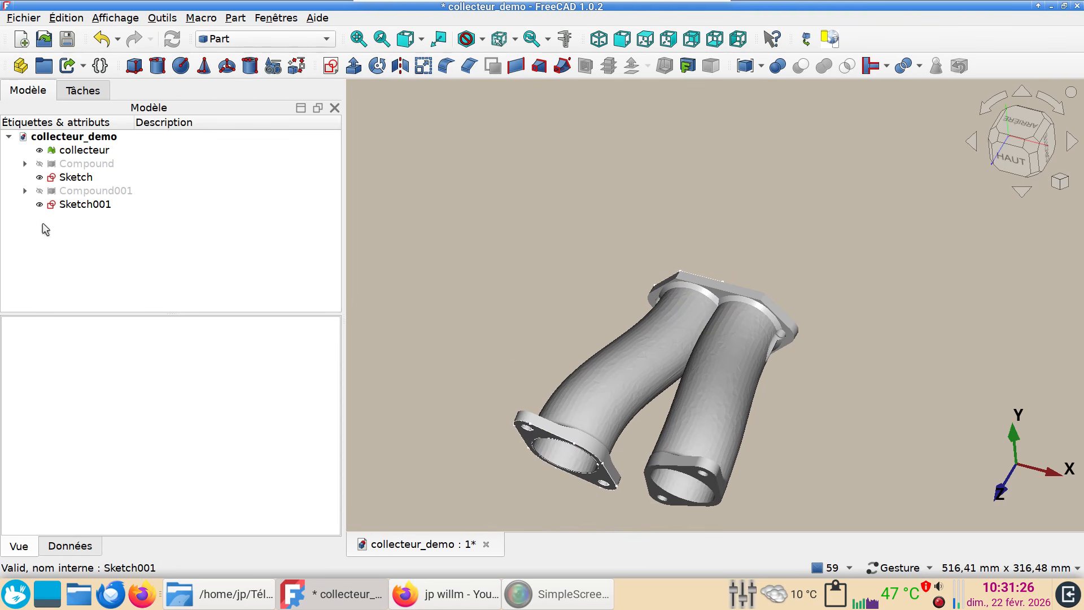
# Step: Set the collecteur mesh's display mode to Wireframe and its line colour to light cyan
pyautogui.click(106, 151)
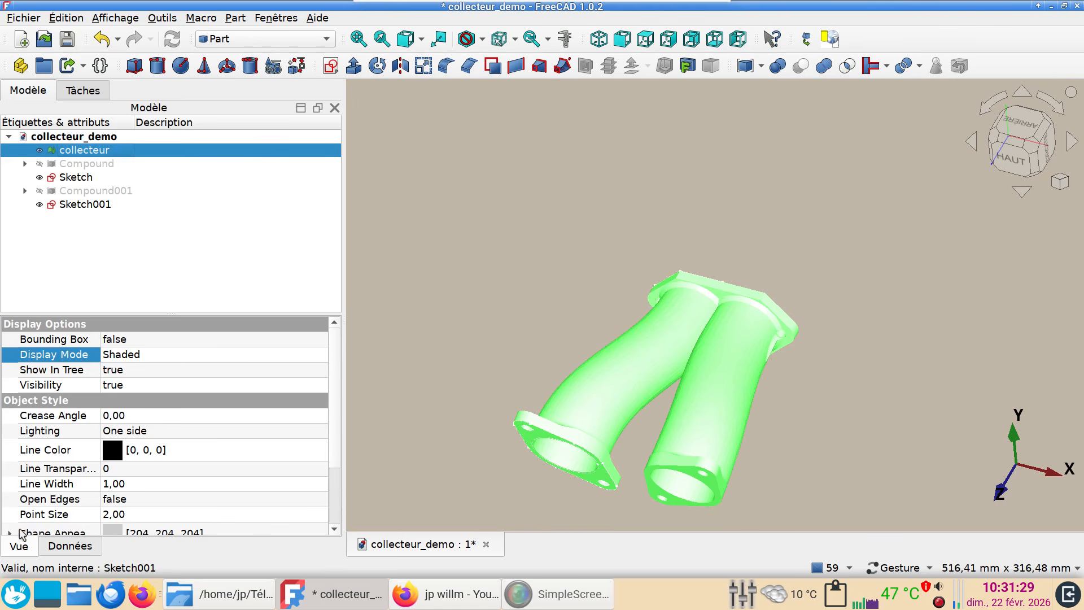
pyautogui.click(161, 355)
pyautogui.click(162, 355)
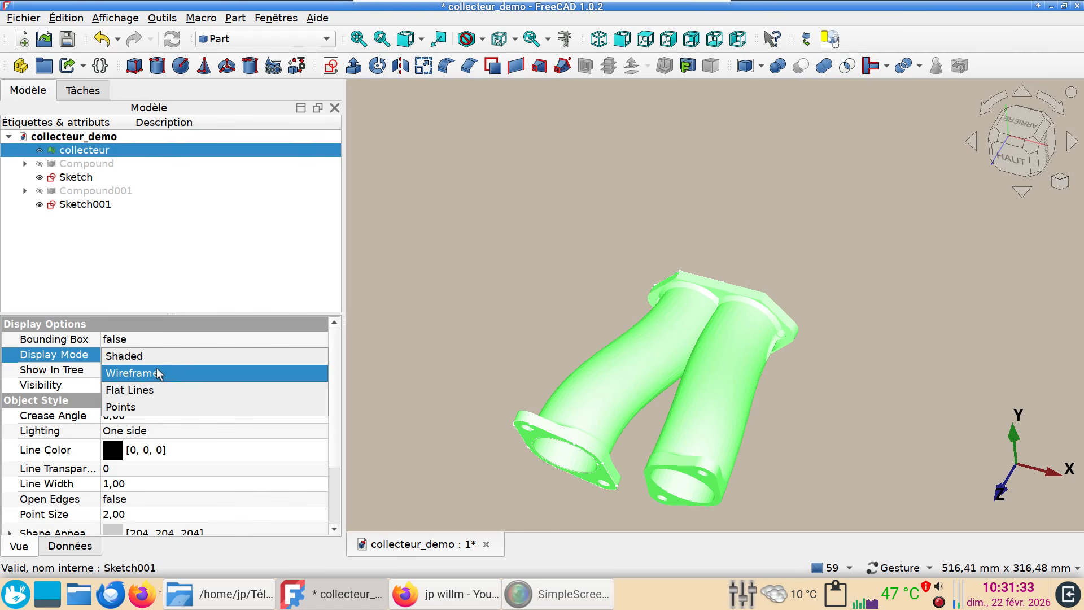
pyautogui.click(158, 373)
pyautogui.click(229, 452)
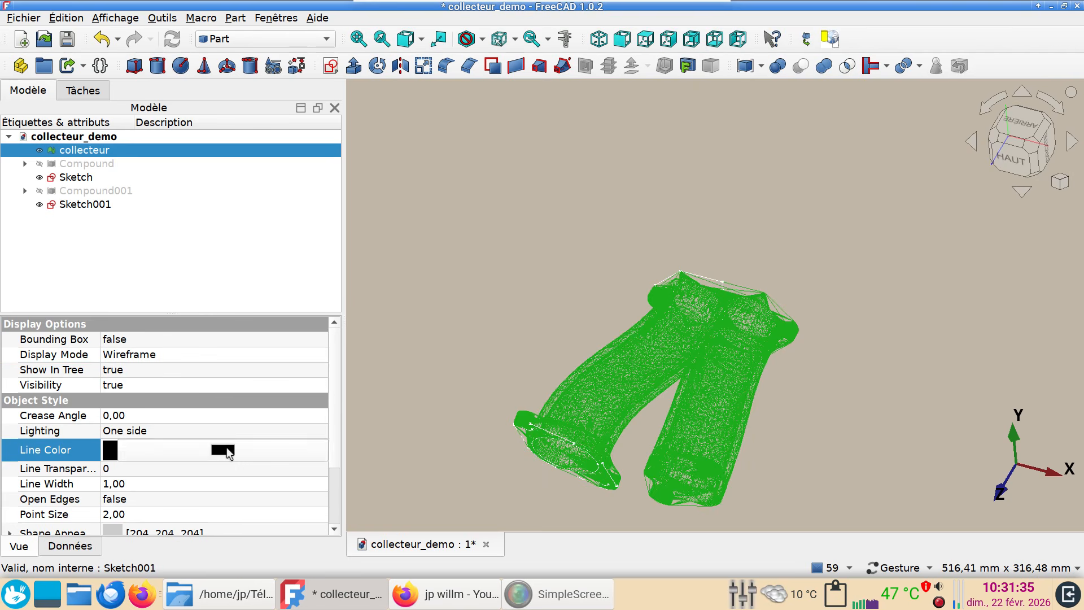
pyautogui.click(223, 450)
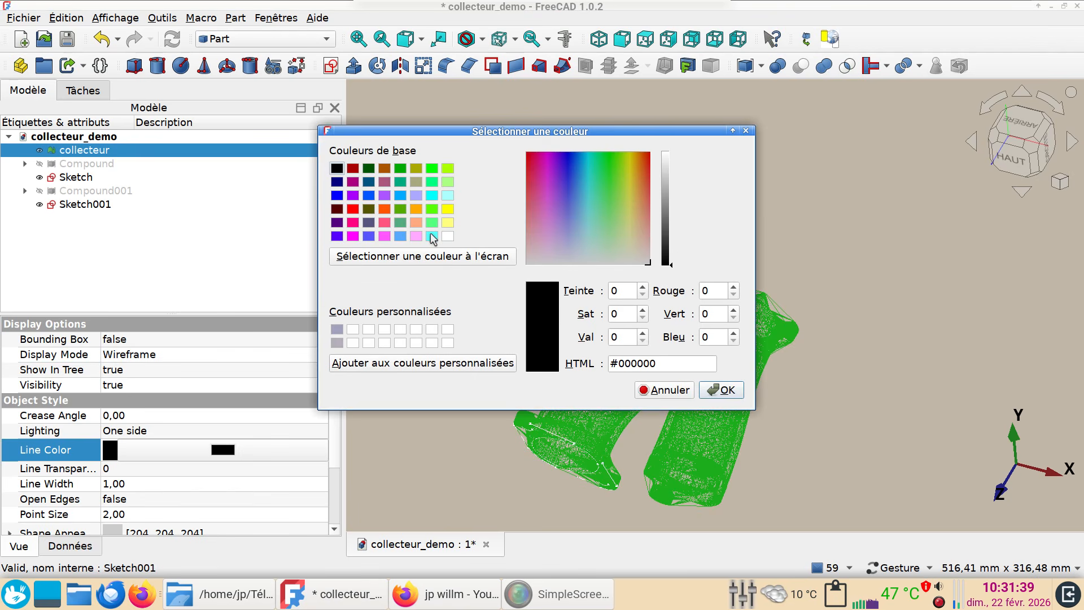
pyautogui.click(432, 236)
pyautogui.click(725, 393)
pyautogui.click(822, 419)
# Step: Examine the wireframe mesh's pipes and flanges against the sketches, down to a side view of the two-bore flange's thickness
pyautogui.moveTo(825, 419); pyautogui.dragTo(798, 448)
pyautogui.scroll(3, 715, 360)
pyautogui.scroll(1, 712, 354)
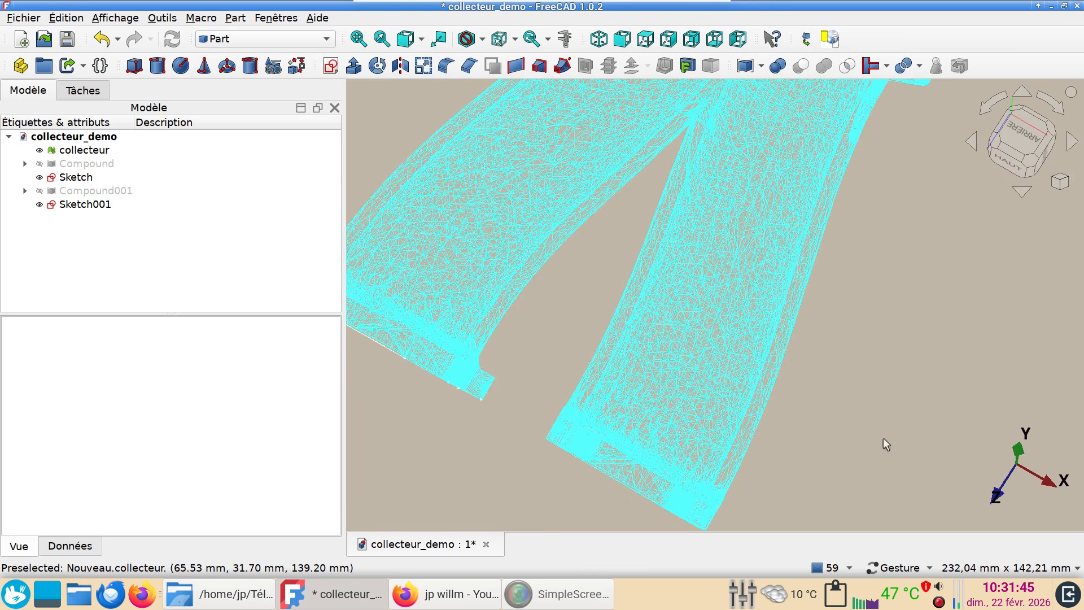
pyautogui.scroll(-3, 854, 417)
pyautogui.moveTo(482, 282); pyautogui.dragTo(498, 310)
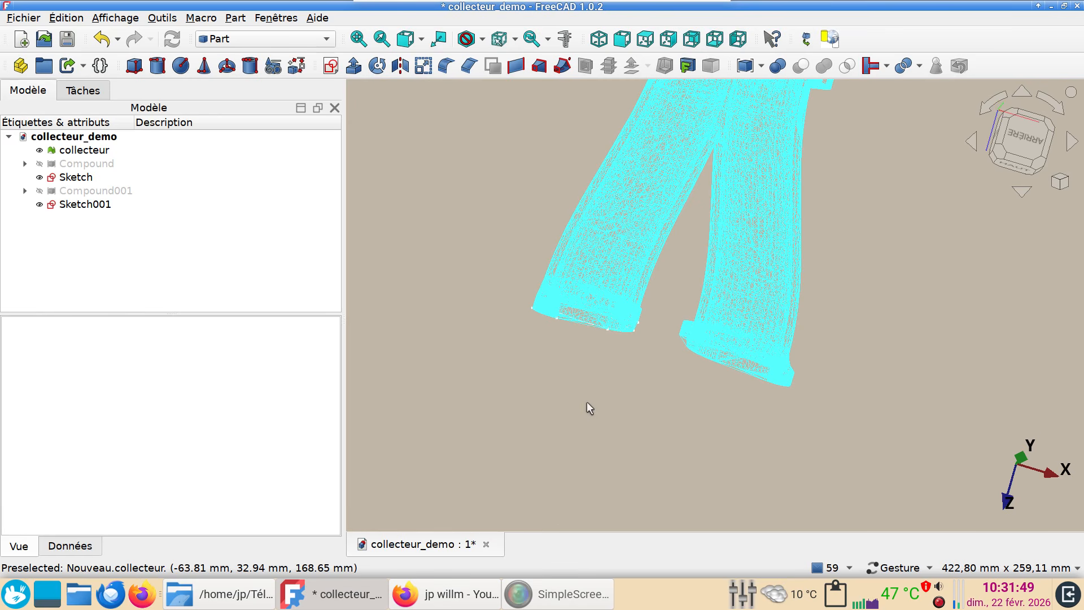
pyautogui.moveTo(587, 402); pyautogui.dragTo(550, 460, button='right')
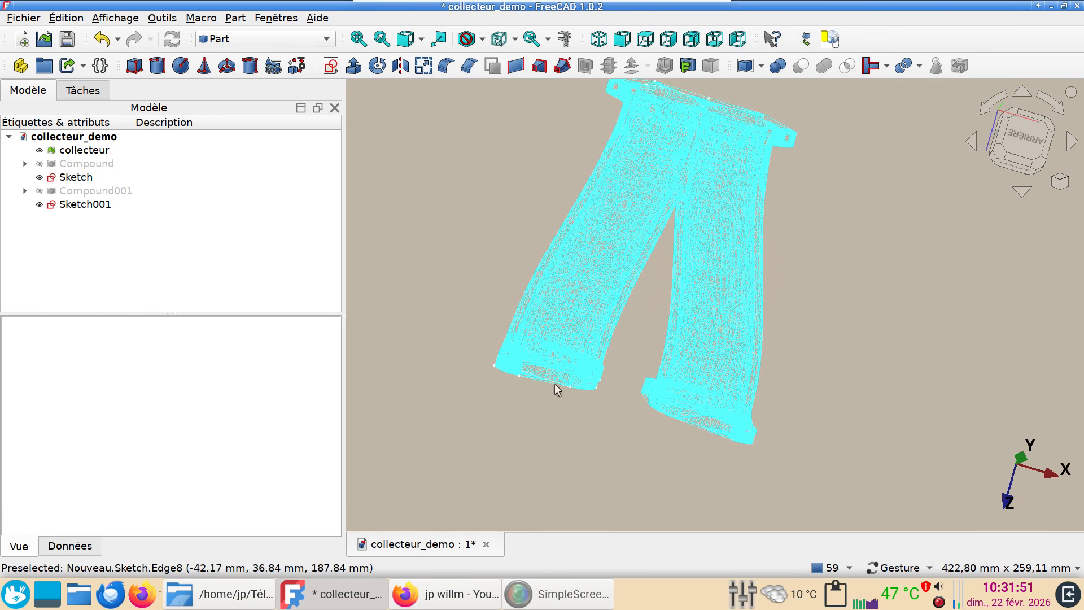
pyautogui.moveTo(584, 338); pyautogui.dragTo(559, 406, button='right')
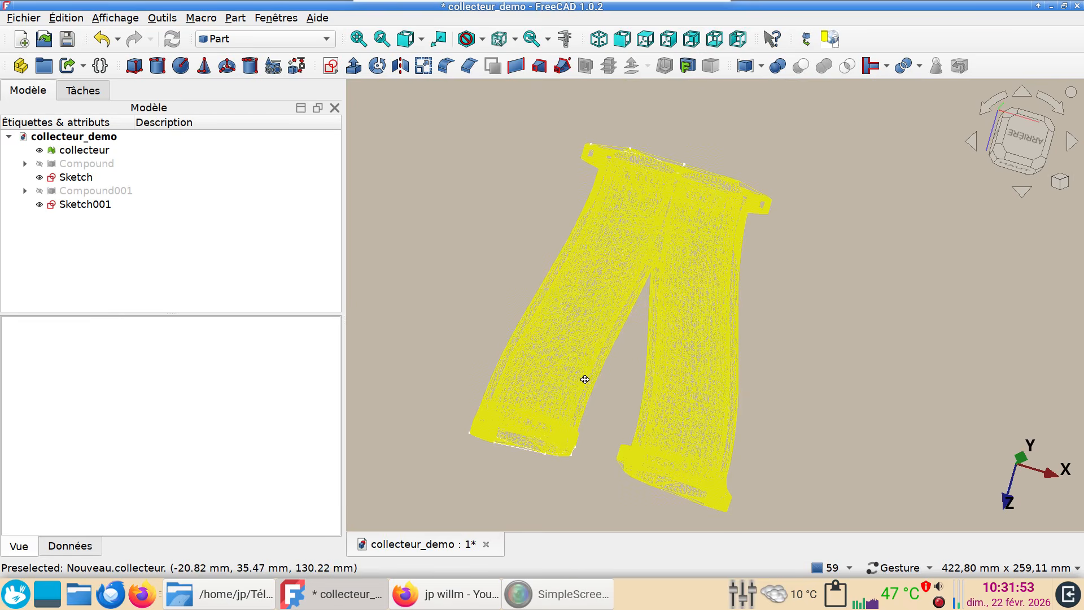
pyautogui.moveTo(652, 101); pyautogui.dragTo(641, 136)
pyautogui.moveTo(617, 197); pyautogui.dragTo(584, 324, button='right')
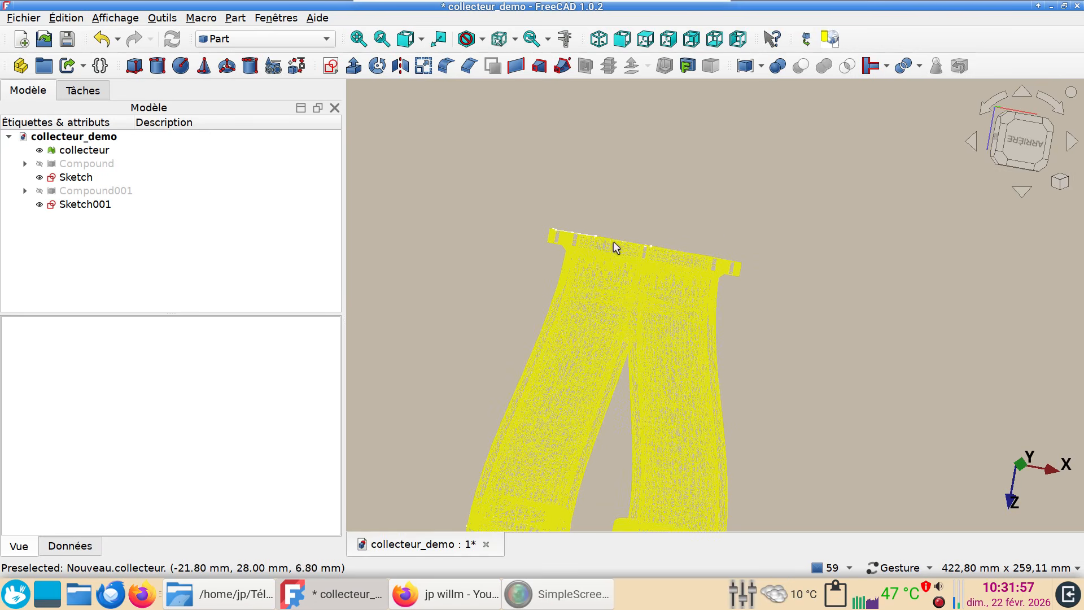
# Step: Extrude the half-flange sketch Sketch001 by 8 mm along its normal as a solid
pyautogui.click(70, 205)
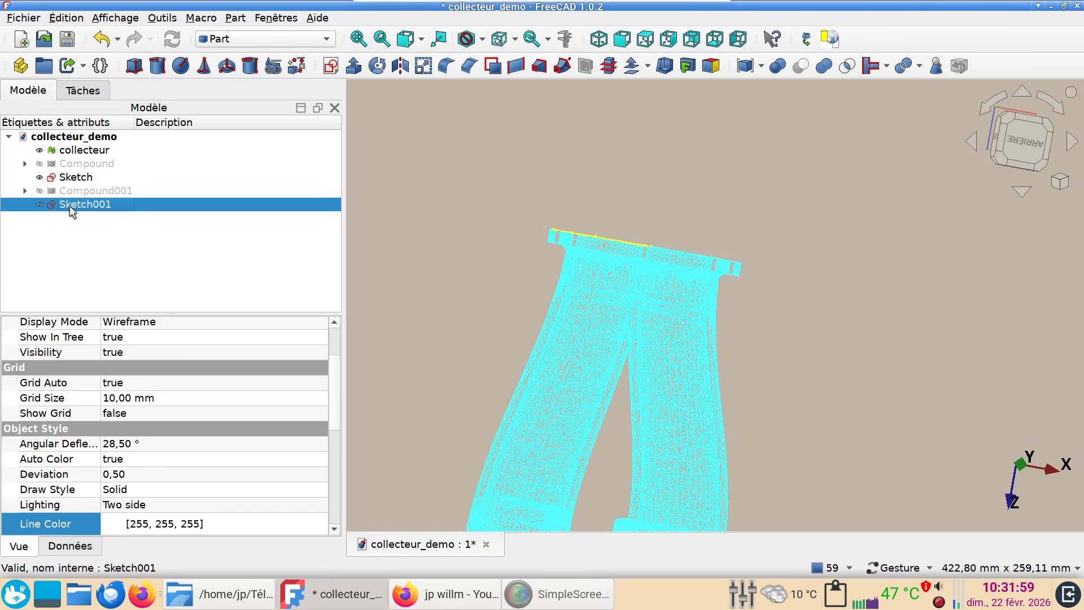
pyautogui.click(354, 67)
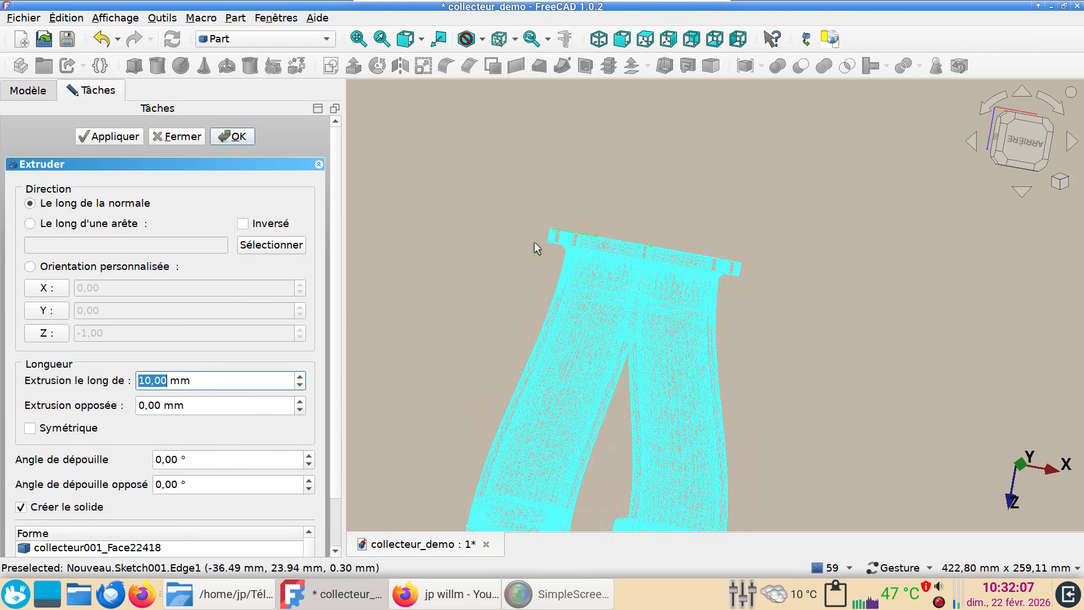
pyautogui.write('8')
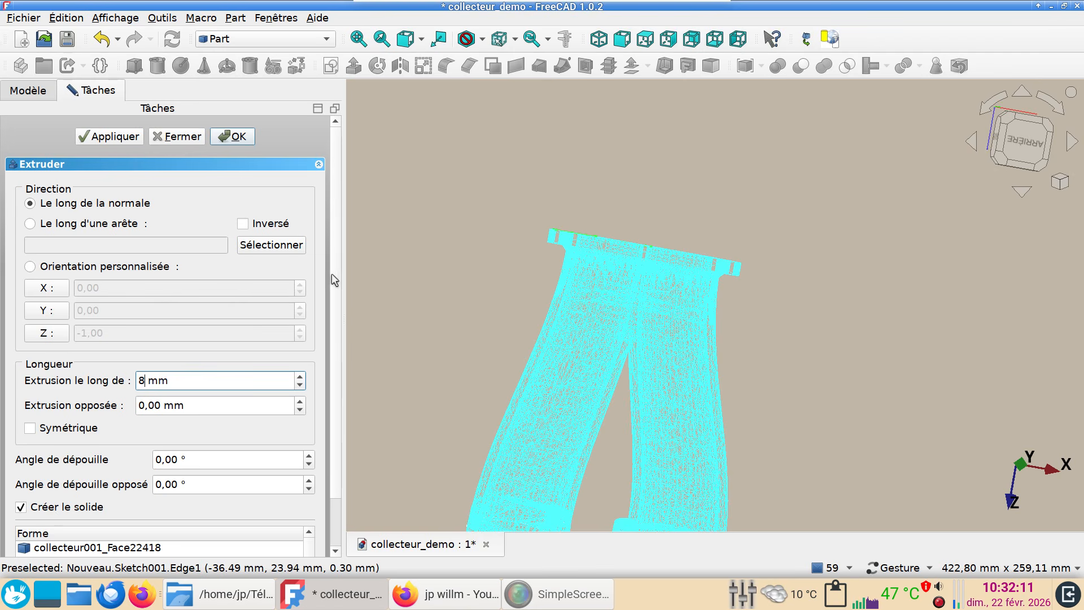
pyautogui.click(230, 136)
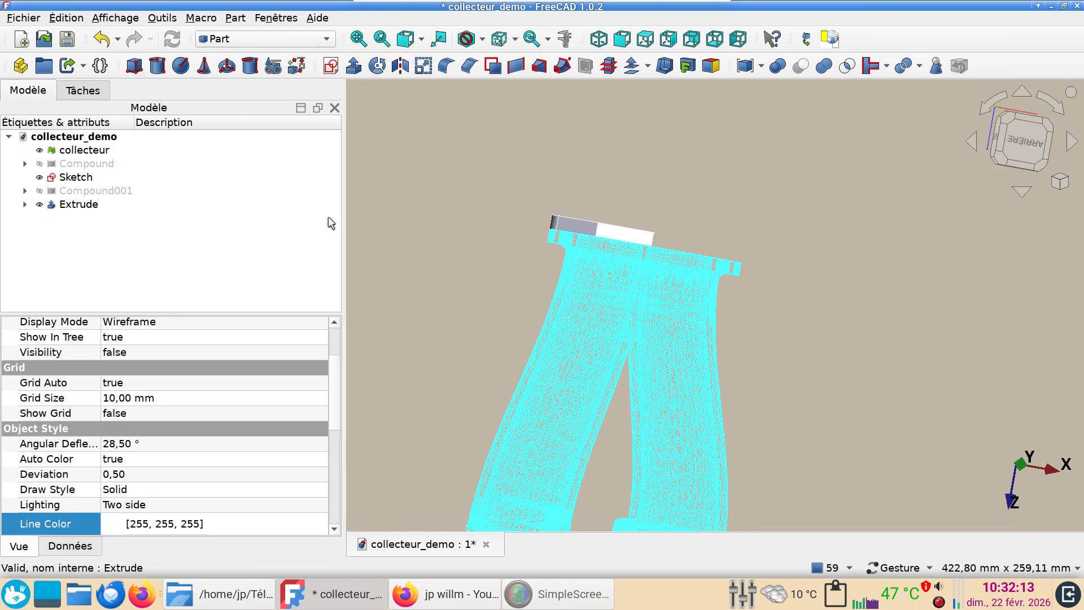
# Step: Reverse the half-flange extrusion's direction by setting its Reversed property to true
pyautogui.scroll(-2, 168, 373)
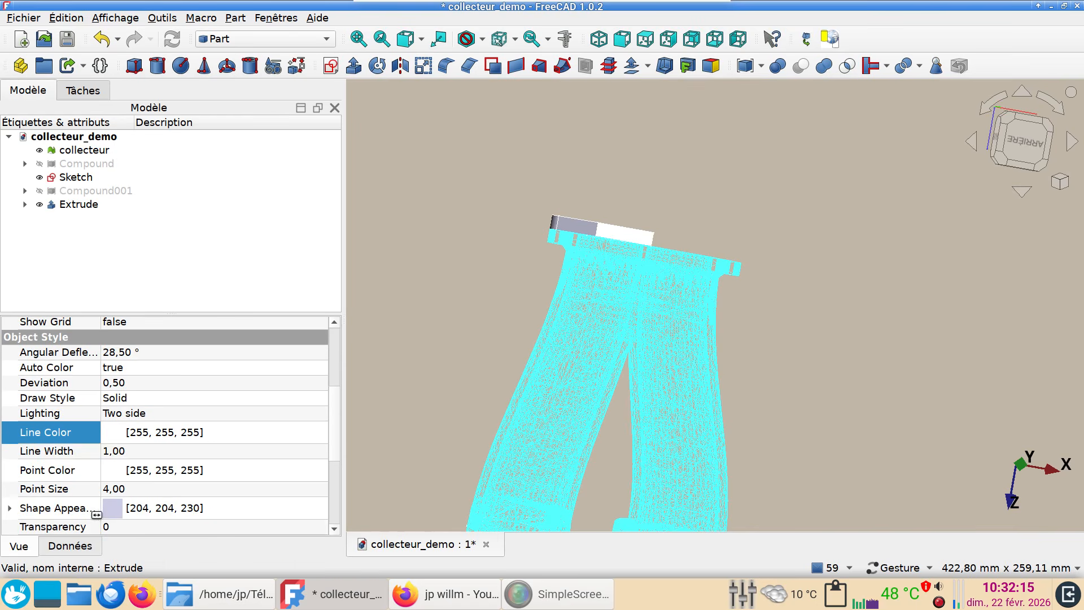
pyautogui.click(79, 547)
pyautogui.scroll(-1, 125, 484)
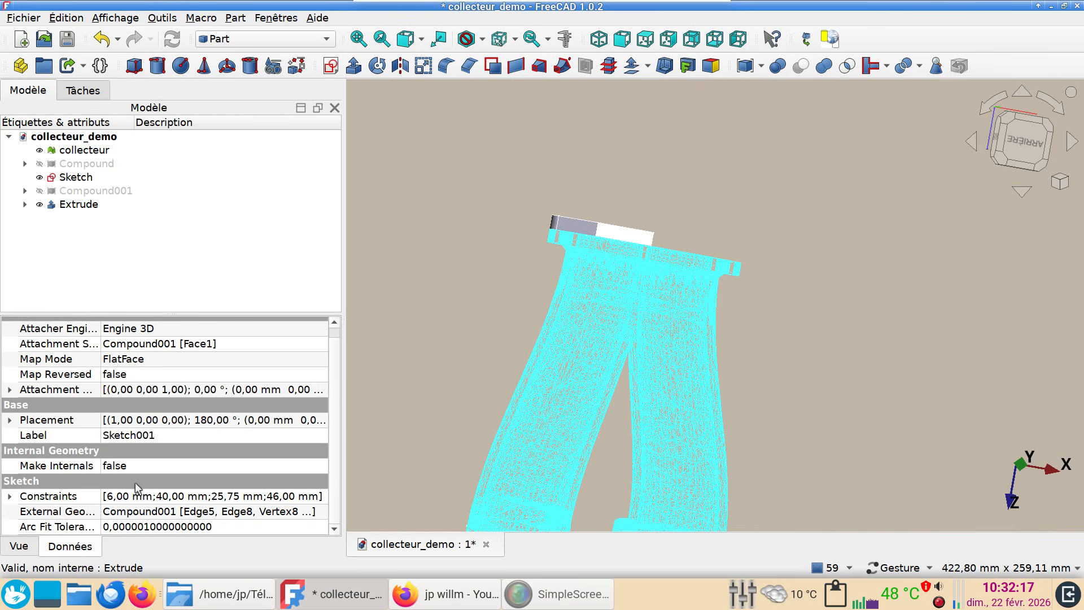
pyautogui.scroll(1, 134, 455)
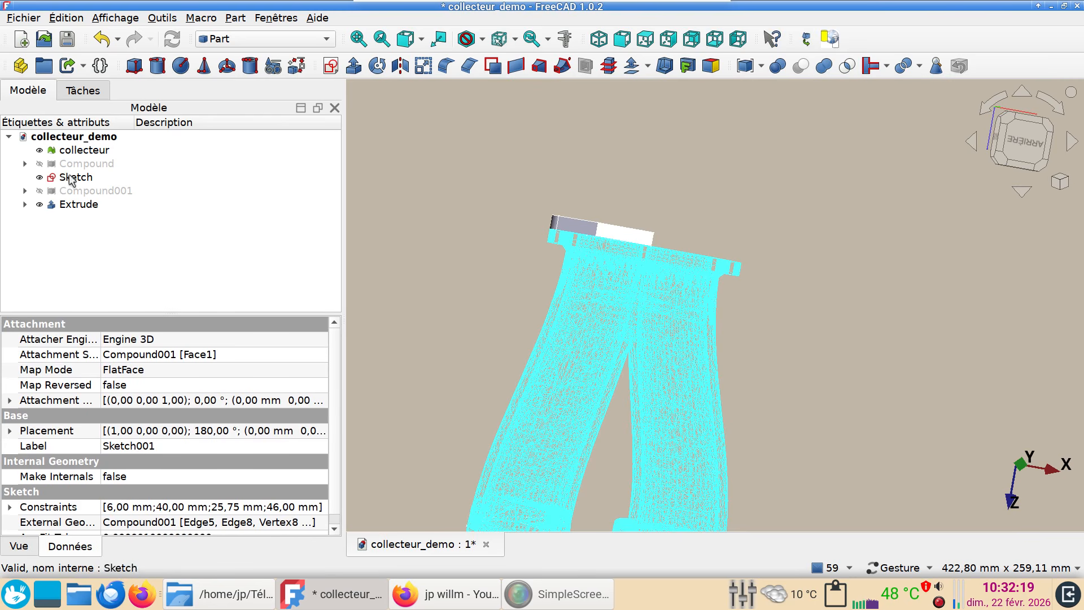
pyautogui.click(76, 205)
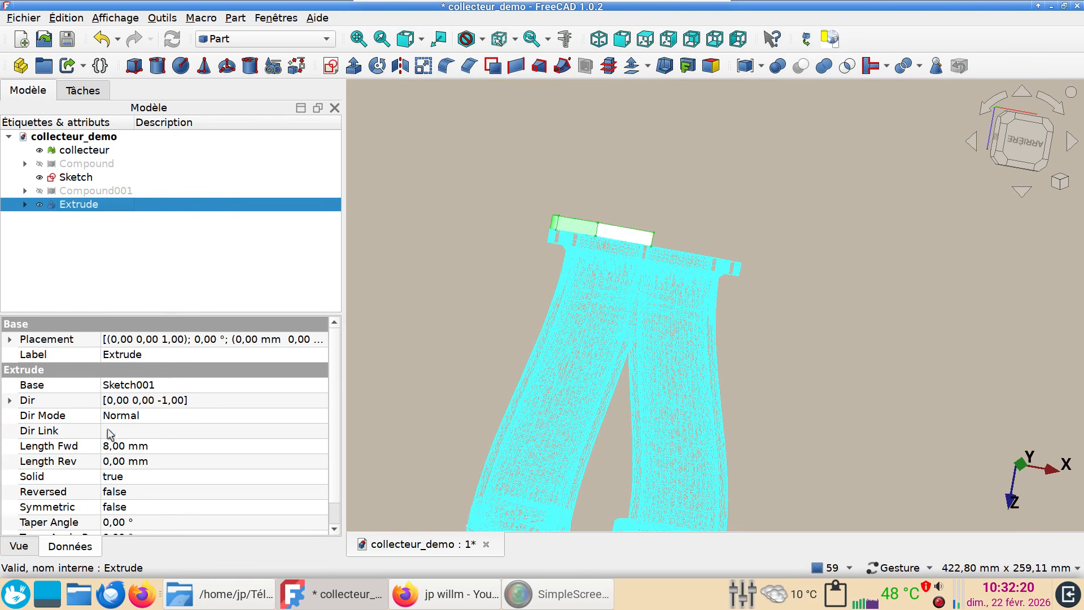
pyautogui.click(130, 494)
pyautogui.click(130, 494)
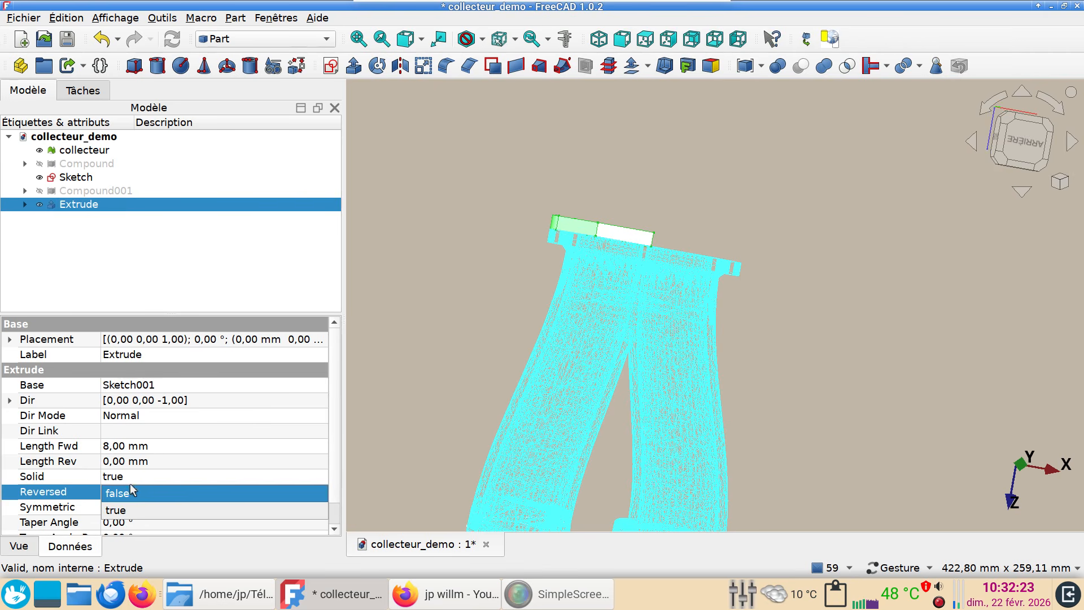
pyautogui.click(130, 486)
pyautogui.click(478, 328)
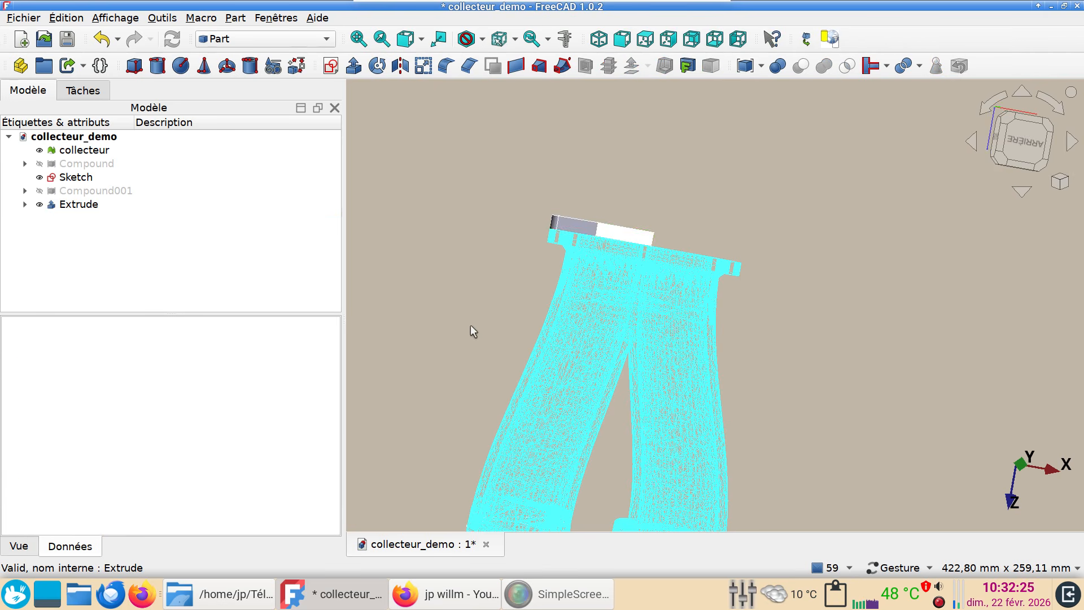
pyautogui.click(80, 206)
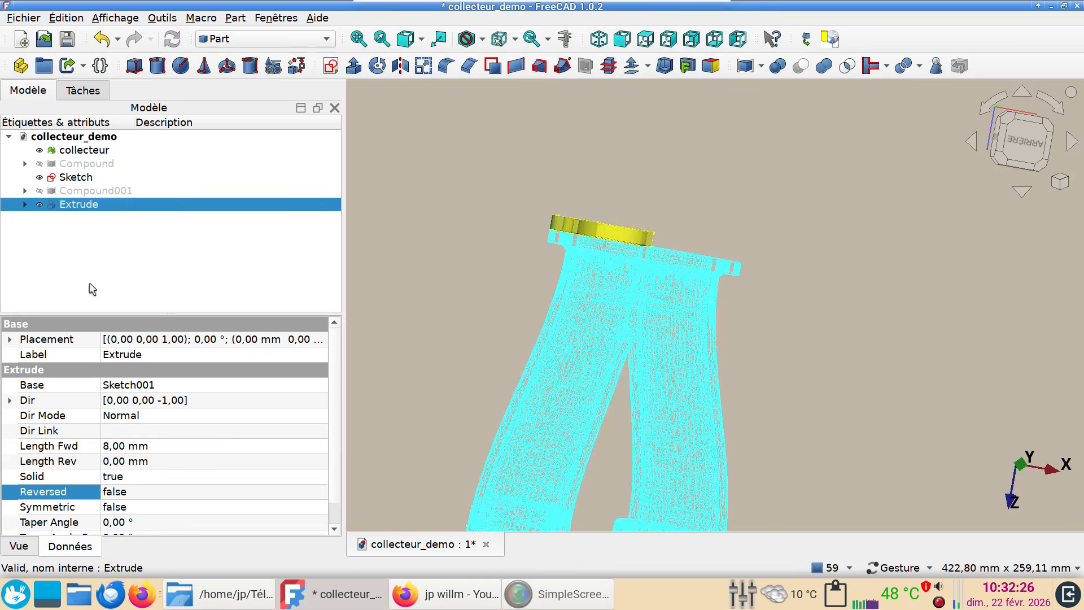
pyautogui.click(138, 492)
pyautogui.click(138, 492)
pyautogui.click(126, 504)
pyautogui.click(408, 390)
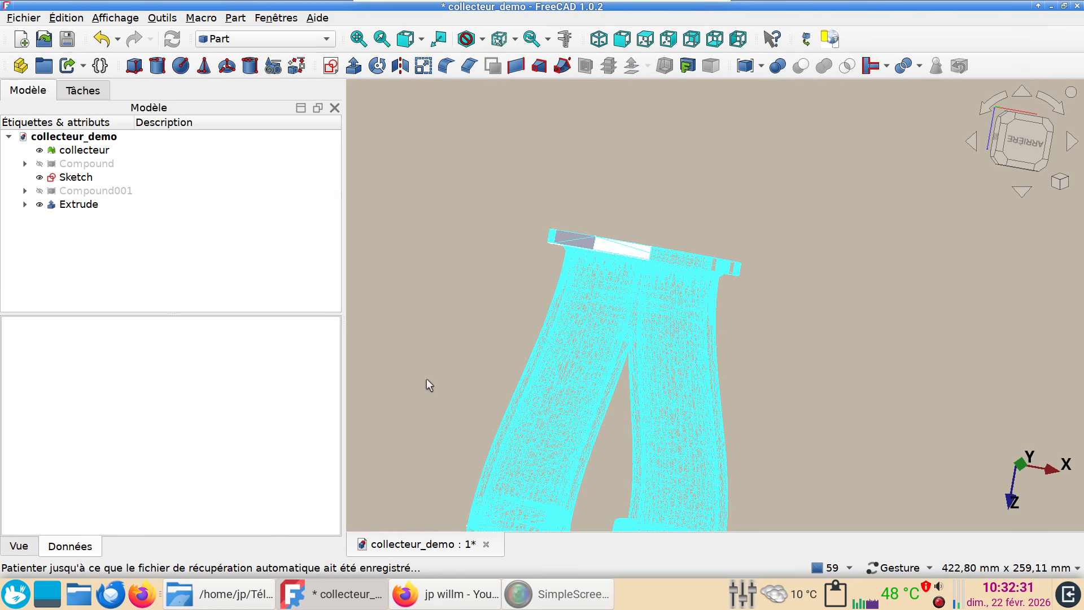
# Step: Measure the position of the extruded half-flange's lower corner at the mid-plane in the front view
pyautogui.scroll(4, 473, 292)
pyautogui.moveTo(408, 470); pyautogui.dragTo(477, 388)
pyautogui.scroll(-8, 462, 394)
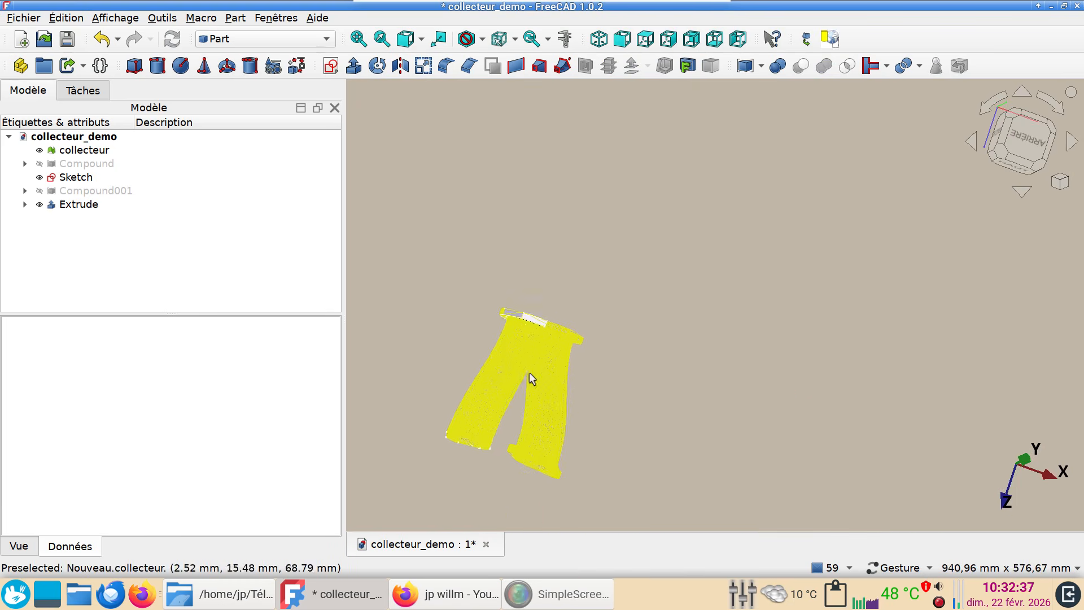
pyautogui.press('1')
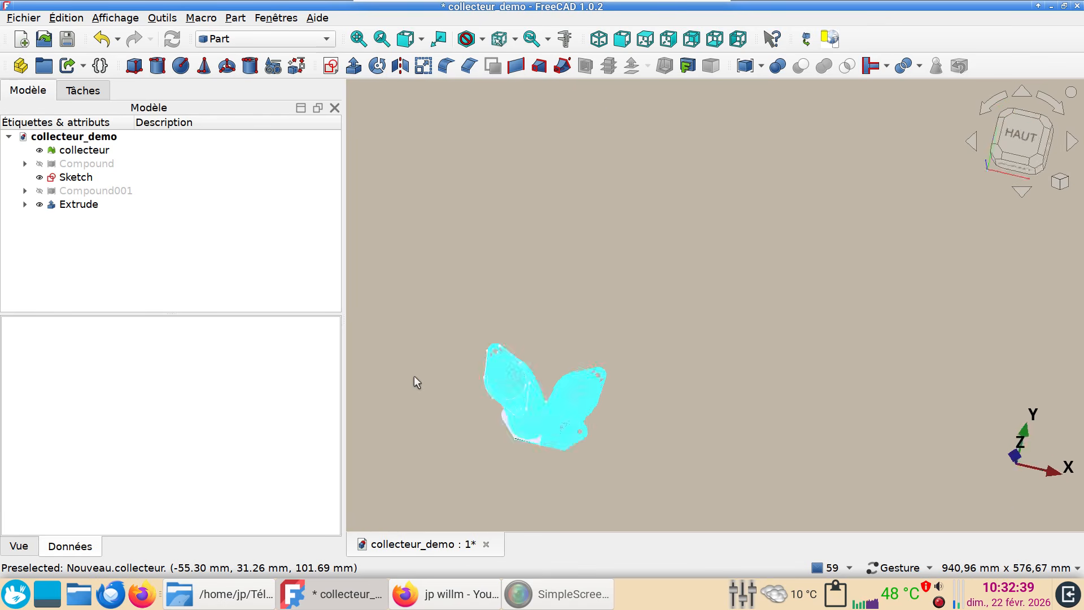
pyautogui.scroll(11, 571, 264)
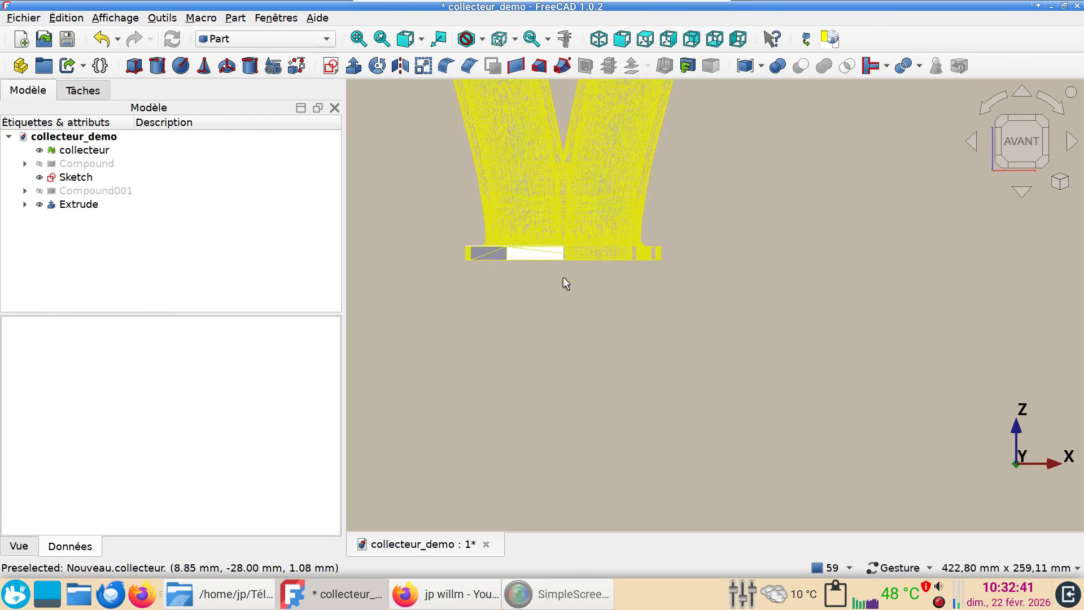
pyautogui.moveTo(563, 287); pyautogui.dragTo(671, 427, button='right')
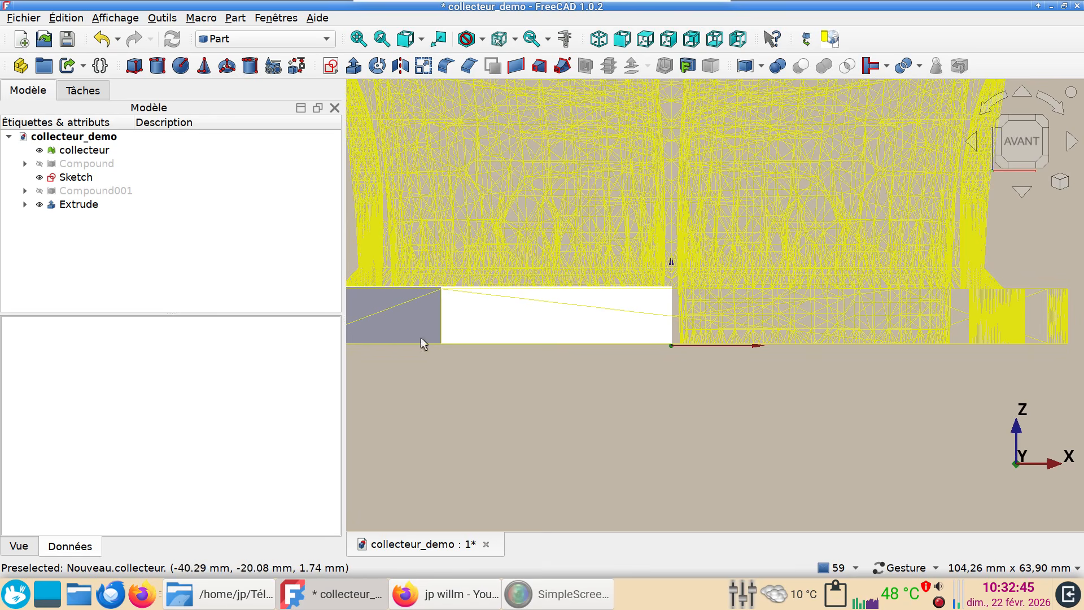
pyautogui.scroll(8, 686, 350)
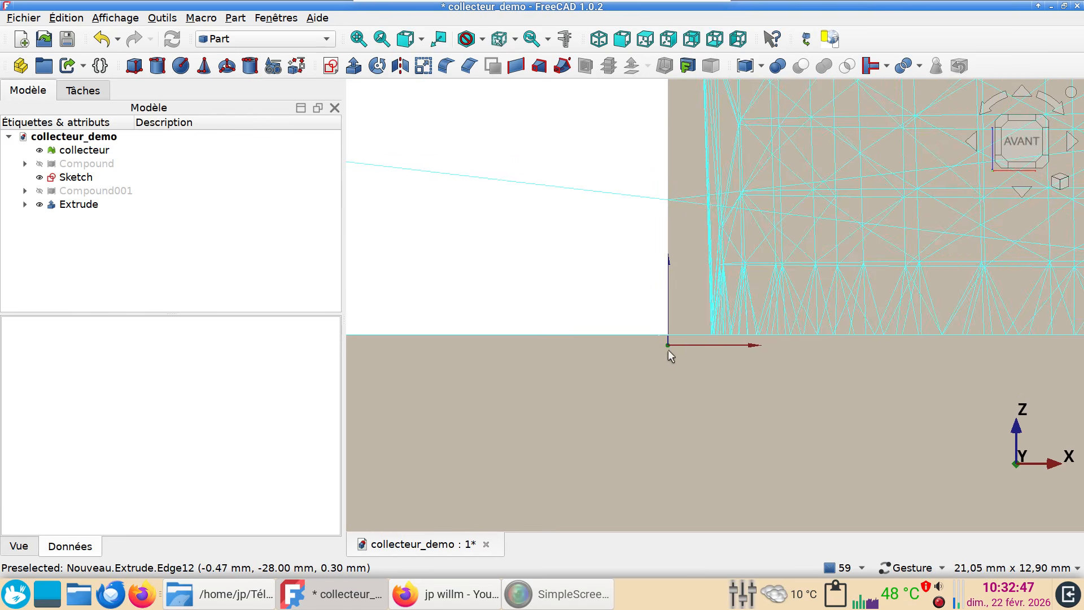
pyautogui.click(669, 342)
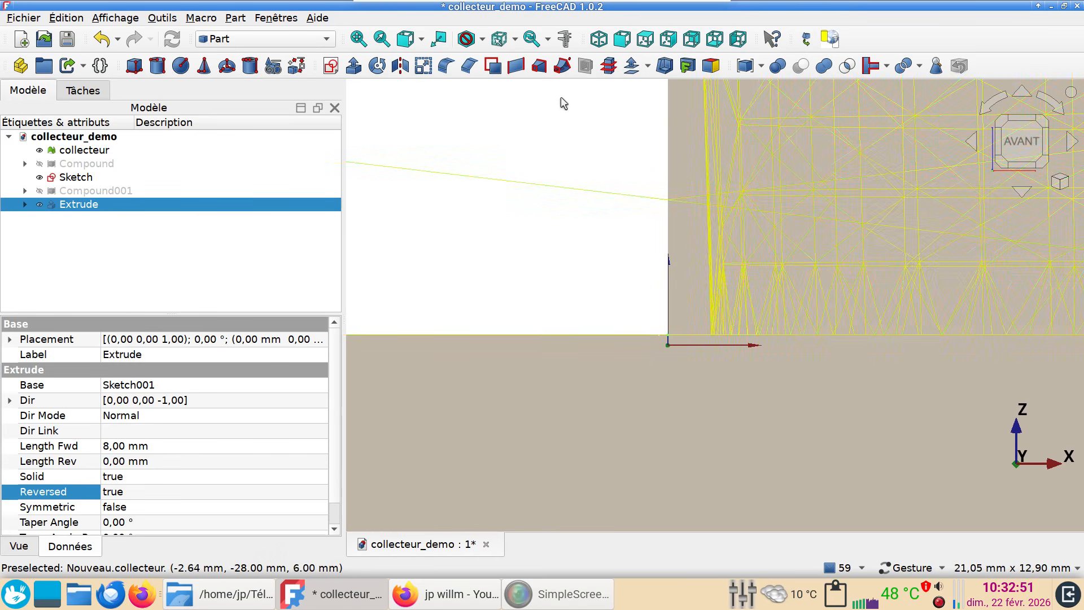
pyautogui.click(565, 40)
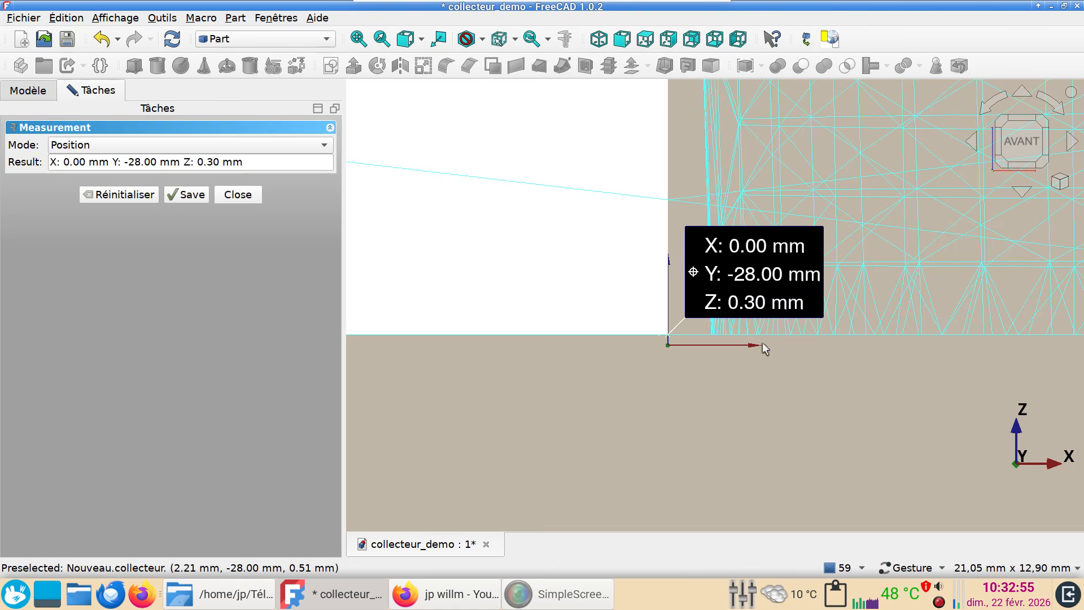
pyautogui.click(237, 194)
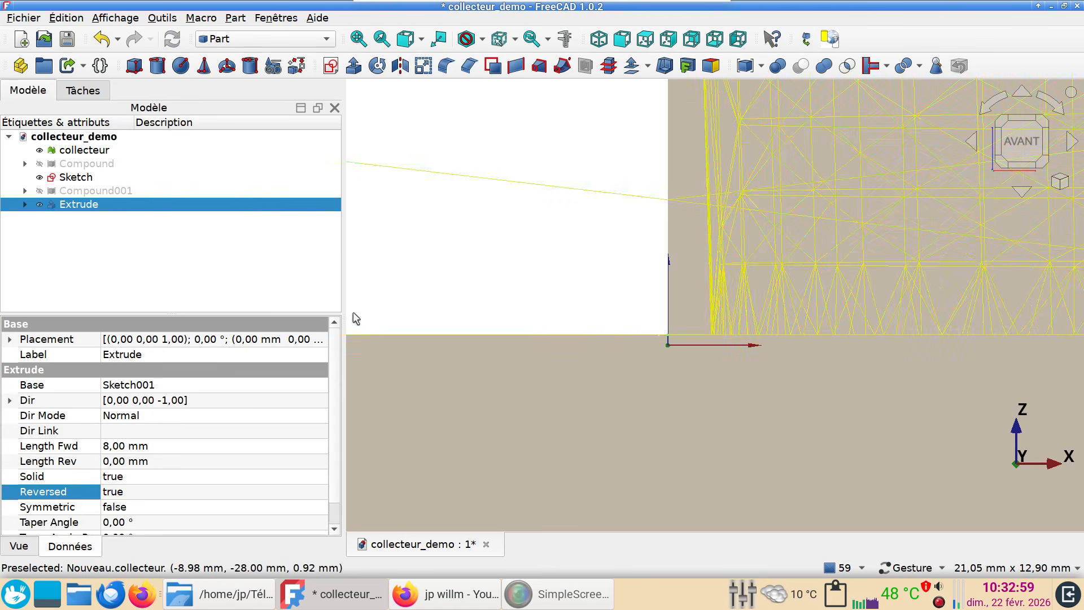
# Step: Set the half-flange extrusion's forward length to 7,70 mm
pyautogui.scroll(-1, 359, 319)
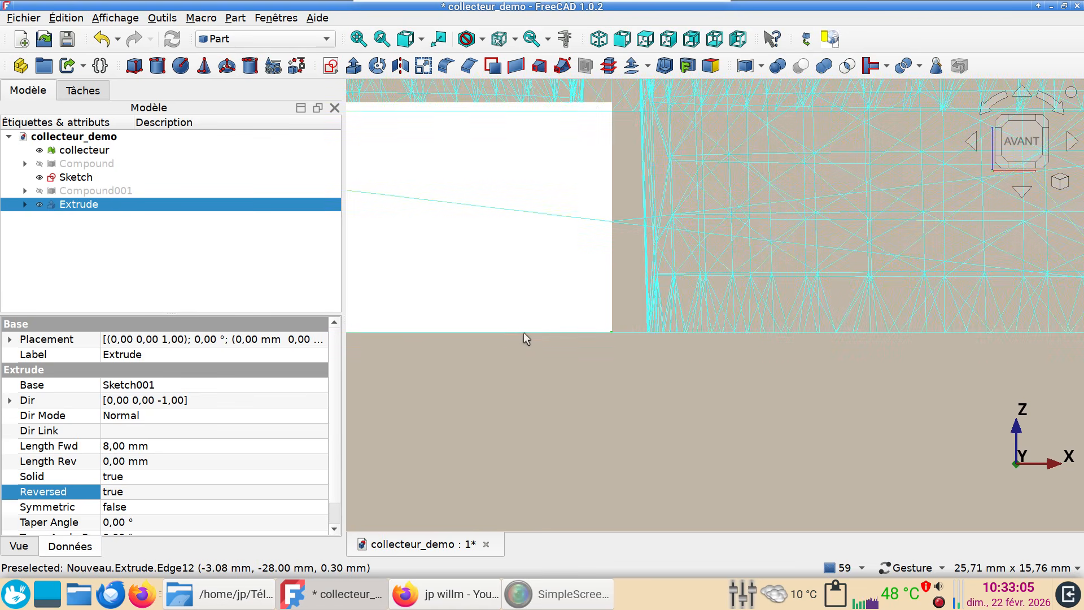
pyautogui.scroll(-1, 480, 382)
pyautogui.scroll(-6, 484, 390)
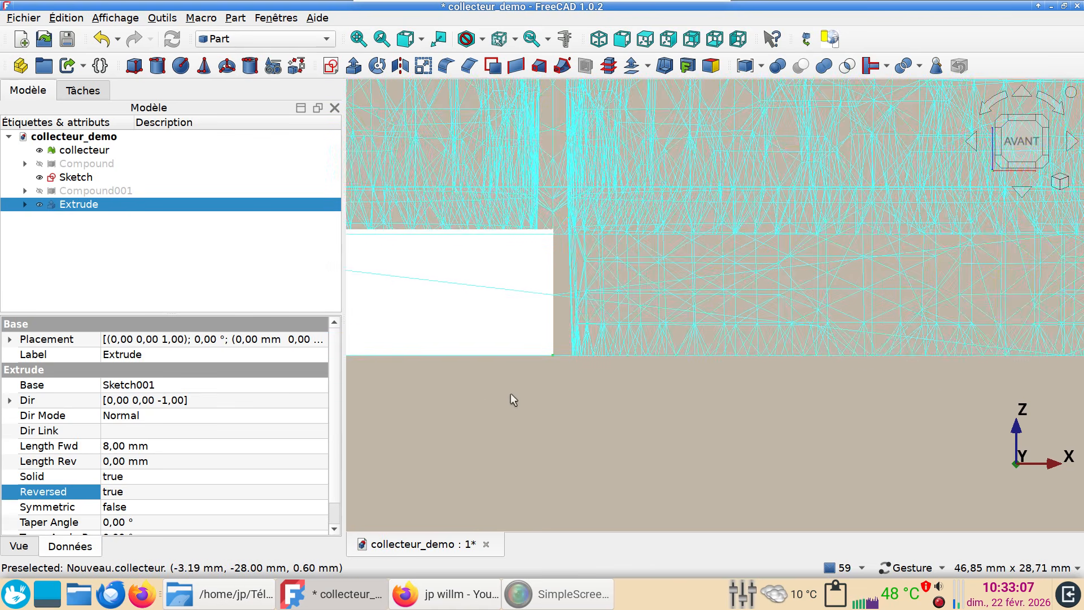
pyautogui.moveTo(596, 463); pyautogui.dragTo(771, 476, button='right')
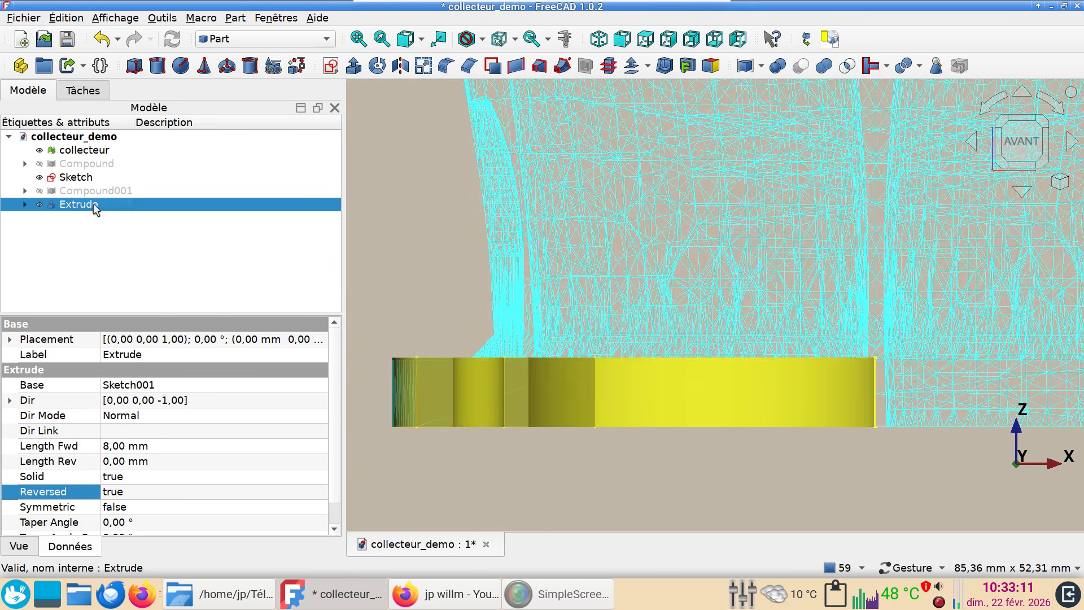
pyautogui.scroll(-8, 596, 395)
pyautogui.scroll(3, 591, 407)
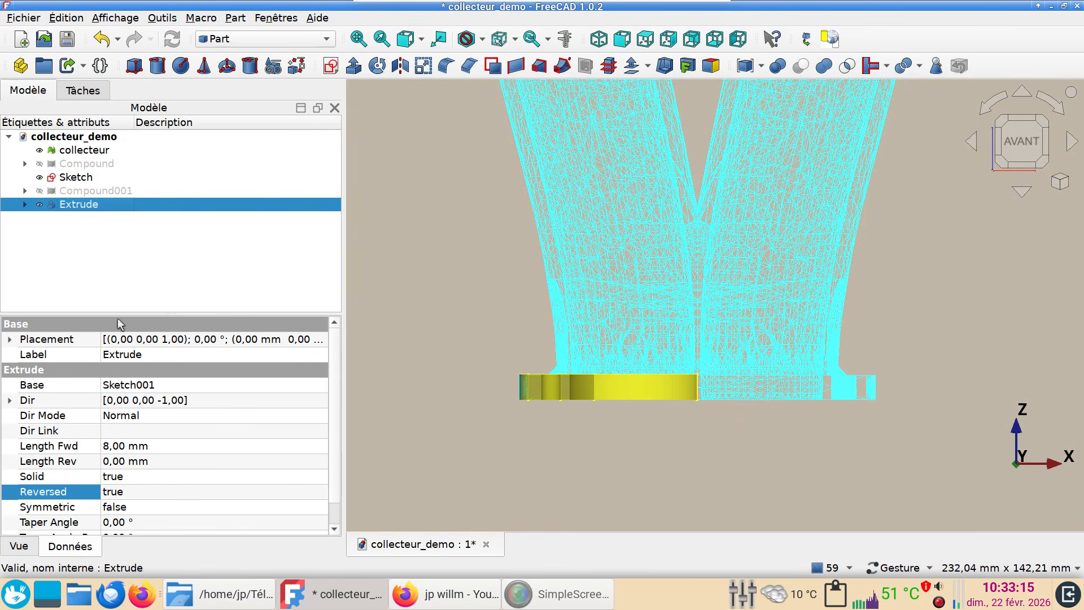
pyautogui.doubleClick(141, 446)
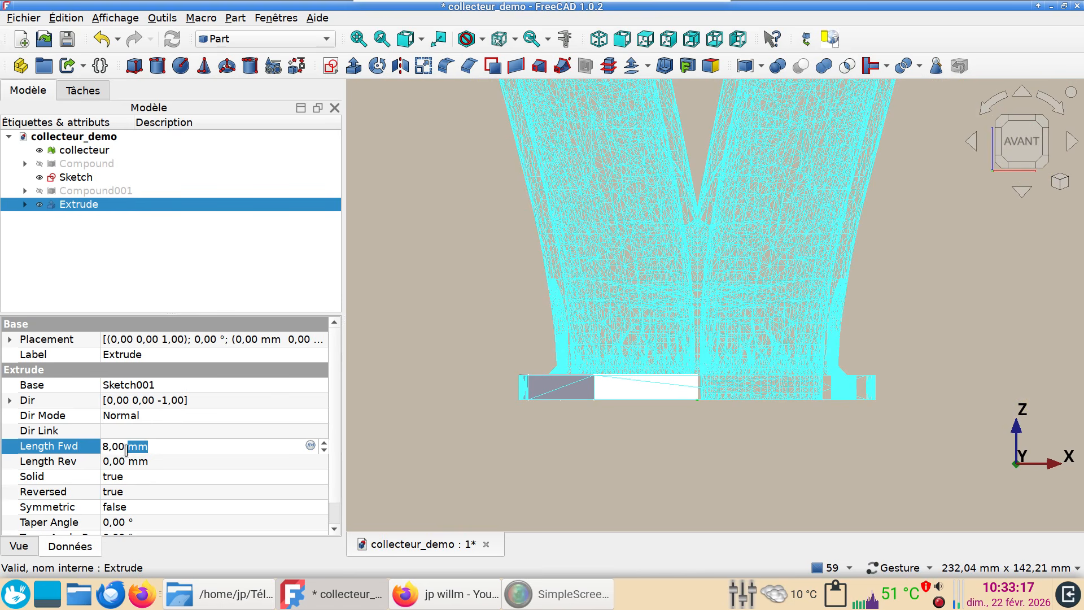
pyautogui.click(125, 448)
pyautogui.doubleClick(120, 446)
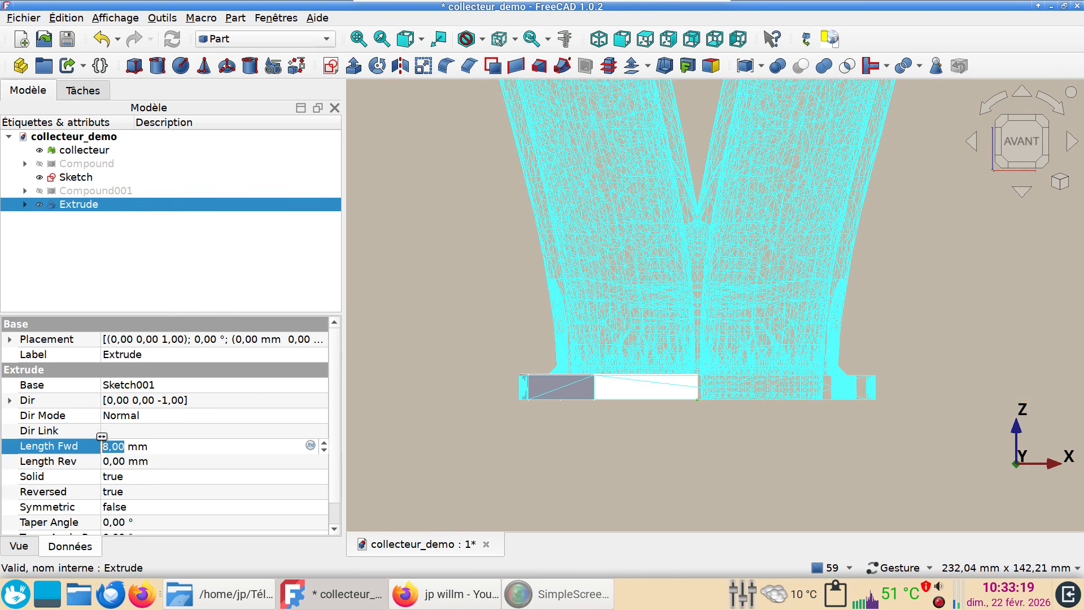
pyautogui.write('7,70')
pyautogui.press('Return')
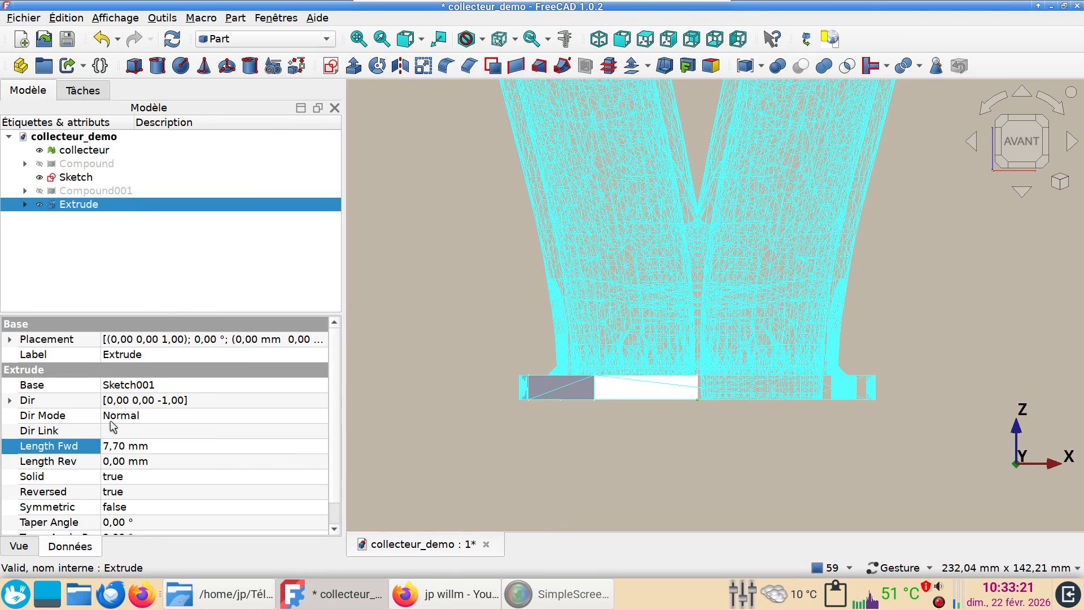
# Step: Extrude the upper pipe flange's Sketch by 8 mm along its reversed normal as a solid
pyautogui.scroll(-2, 456, 308)
pyautogui.moveTo(457, 311); pyautogui.dragTo(468, 591, button='right')
pyautogui.click(92, 177)
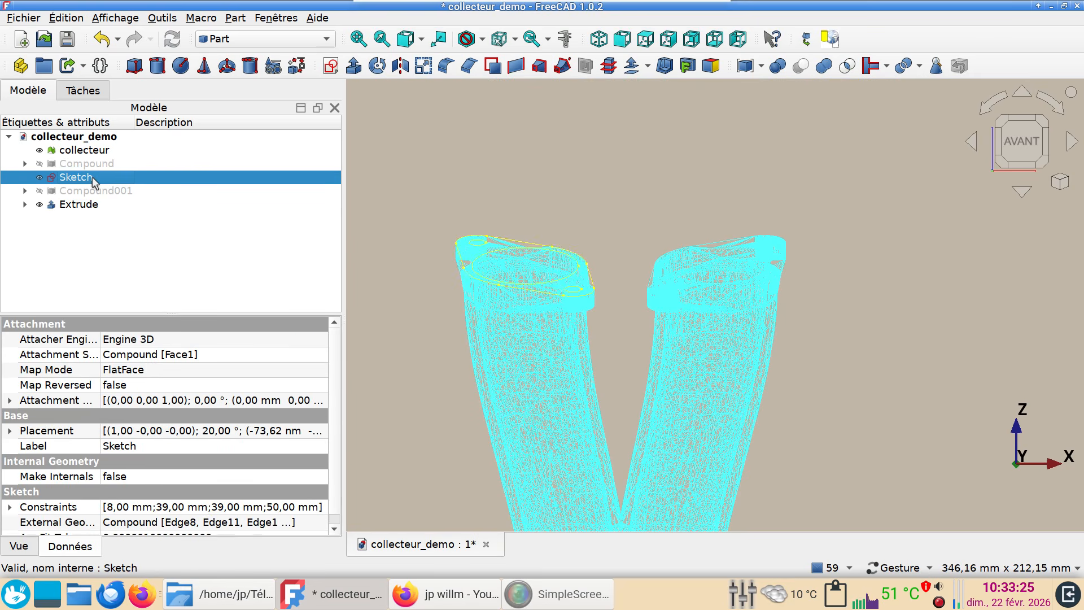
pyautogui.click(354, 66)
pyautogui.click(243, 225)
pyautogui.click(192, 380)
pyautogui.write('8')
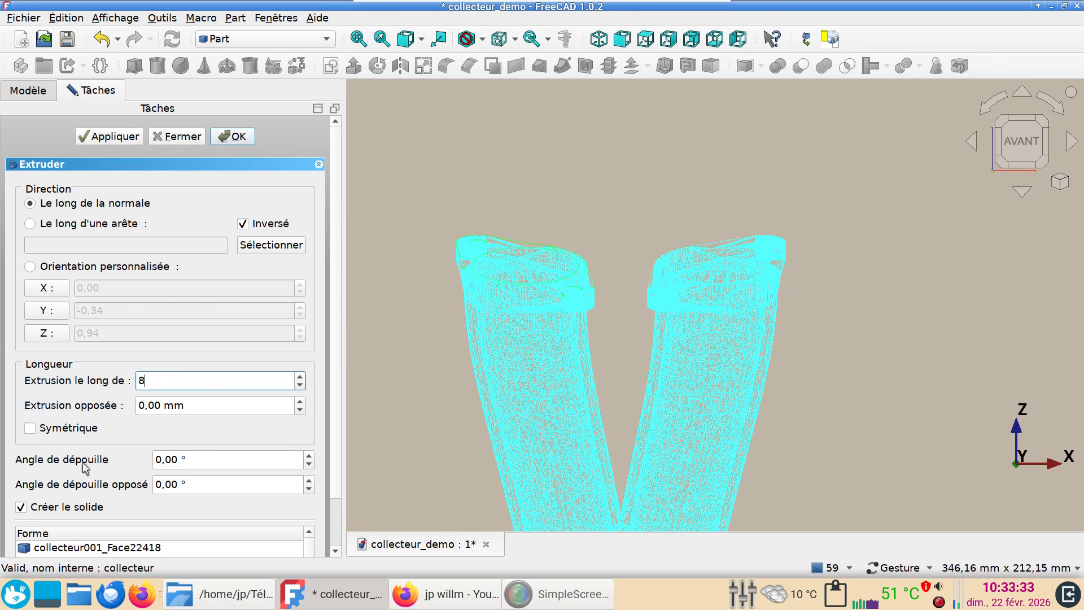
pyautogui.scroll(-1, 226, 506)
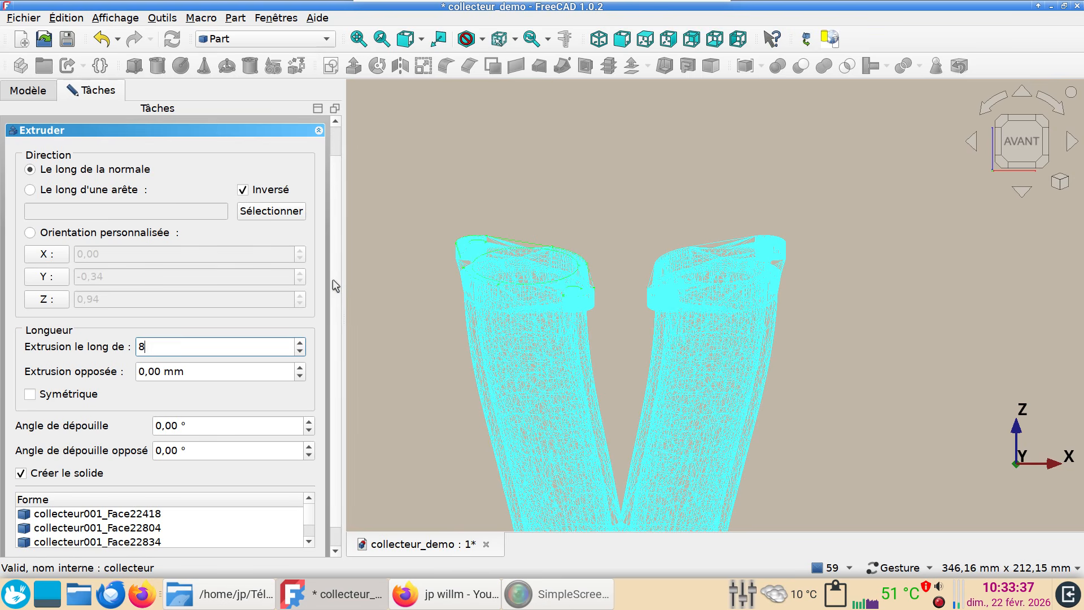
pyautogui.scroll(1, 332, 279)
pyautogui.click(247, 144)
# Step: Examine how both extruded flanges fit the wireframe mesh, from the front view and from oblique angles
pyautogui.moveTo(508, 399); pyautogui.dragTo(497, 325)
pyautogui.press('1')
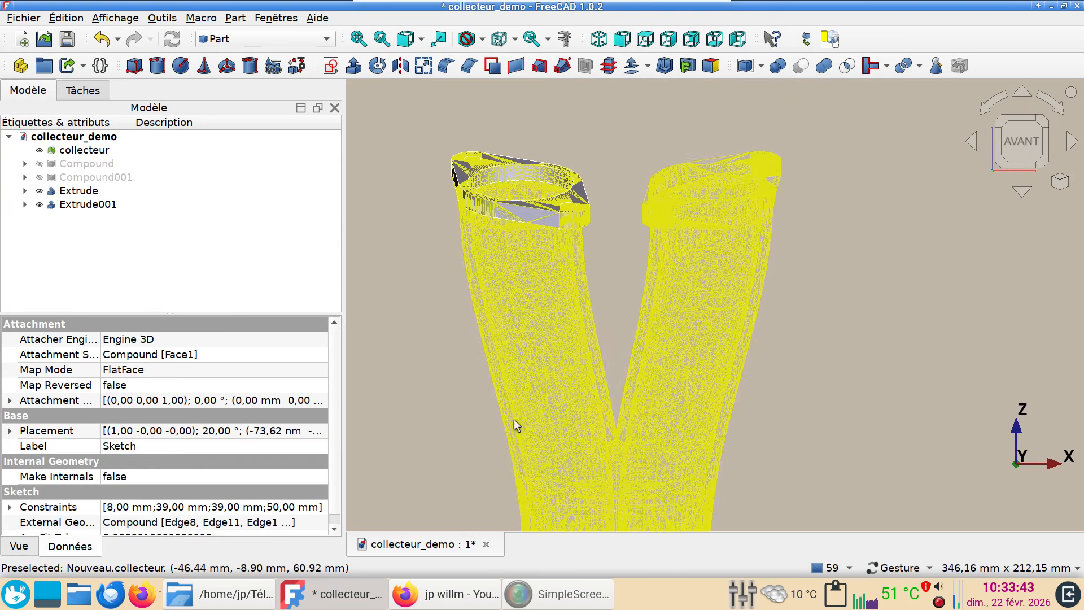
pyautogui.moveTo(508, 433); pyautogui.dragTo(695, 159, button='right')
pyautogui.scroll(5, 669, 261)
pyautogui.scroll(2, 738, 303)
pyautogui.scroll(-9, 679, 294)
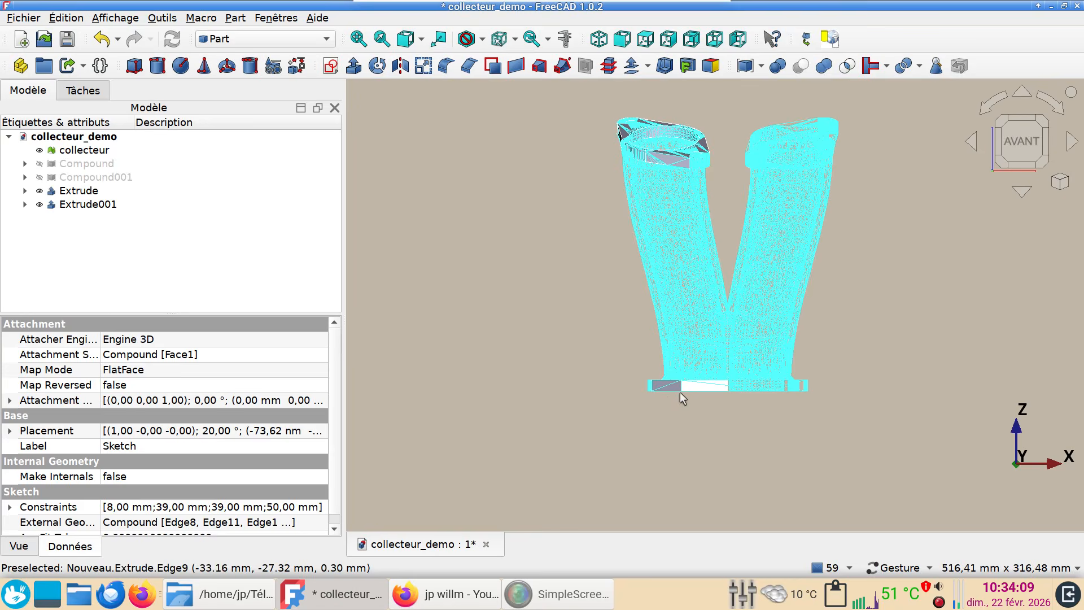
pyautogui.moveTo(670, 392); pyautogui.dragTo(706, 353)
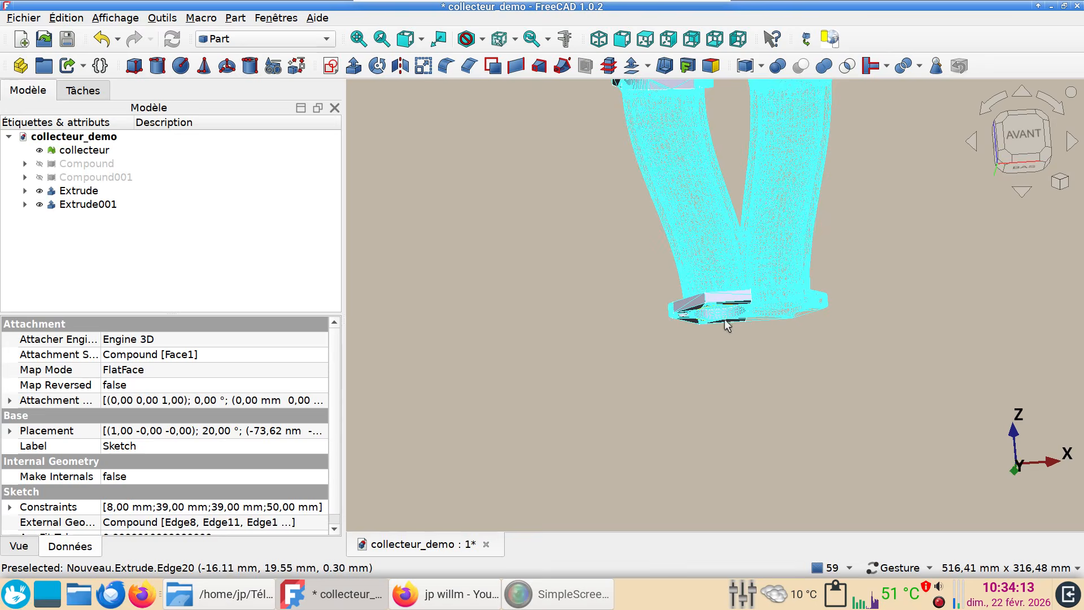
pyautogui.moveTo(744, 347); pyautogui.dragTo(713, 405)
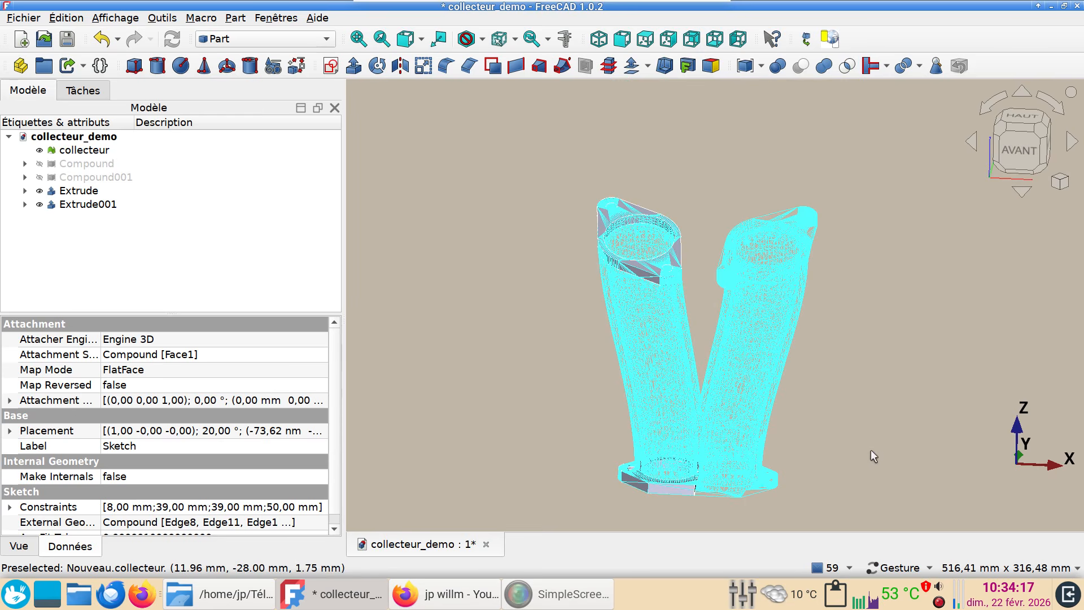
pyautogui.press('1')
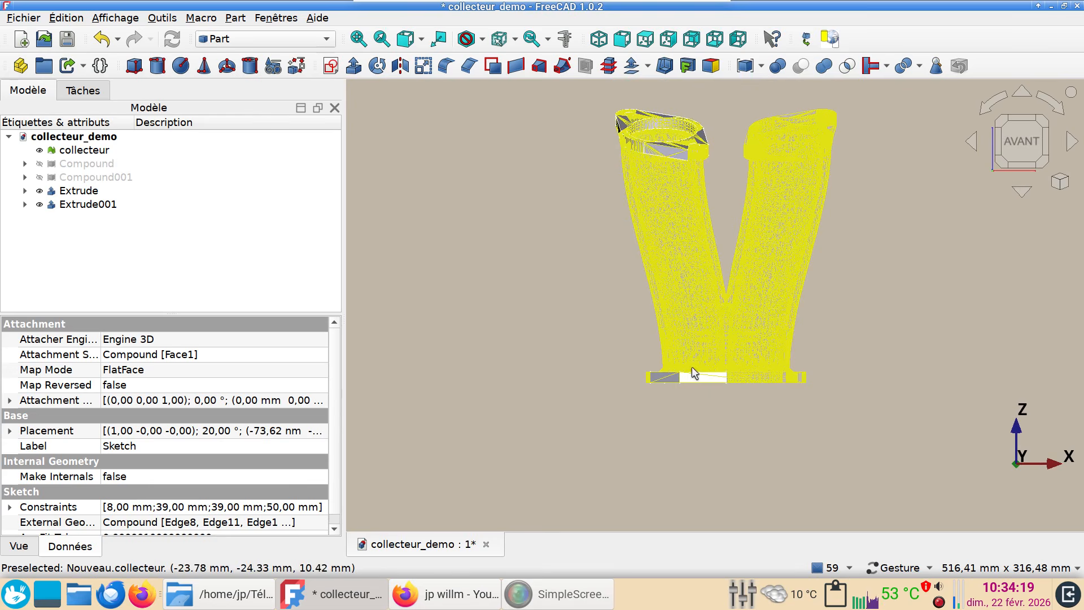
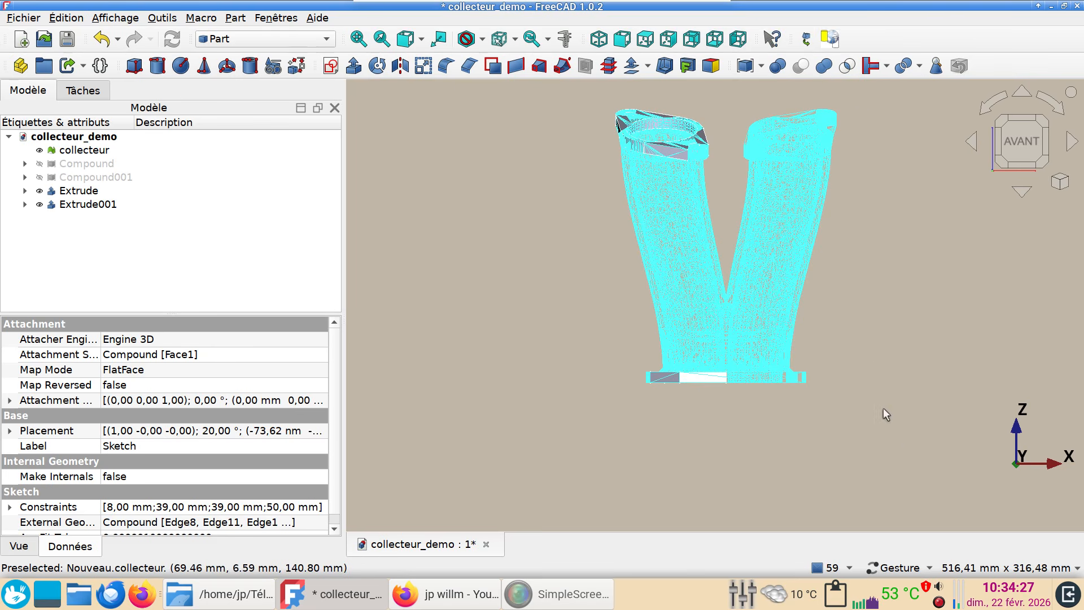
# Step: Hide the collecteur mesh and create a new sketch on the upper pipe flange's top face
pyautogui.moveTo(815, 428); pyautogui.dragTo(704, 271)
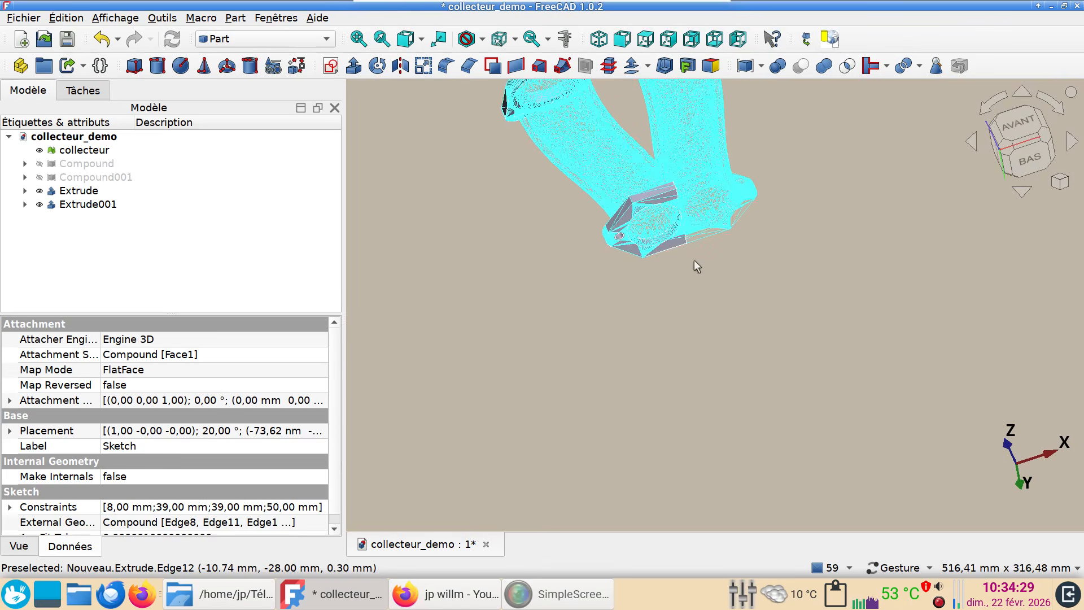
pyautogui.moveTo(859, 304); pyautogui.dragTo(874, 389)
pyautogui.moveTo(869, 320); pyautogui.dragTo(814, 407, button='right')
pyautogui.scroll(2, 470, 292)
pyautogui.moveTo(569, 272); pyautogui.dragTo(523, 271, button='right')
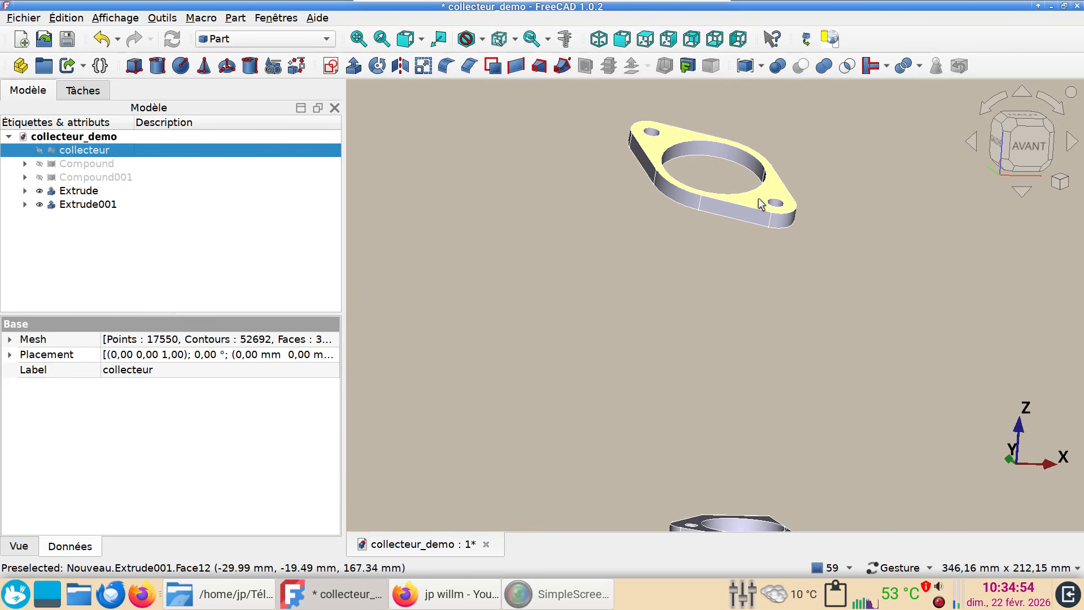
pyautogui.click(758, 198)
pyautogui.moveTo(673, 467); pyautogui.dragTo(635, 475, button='right')
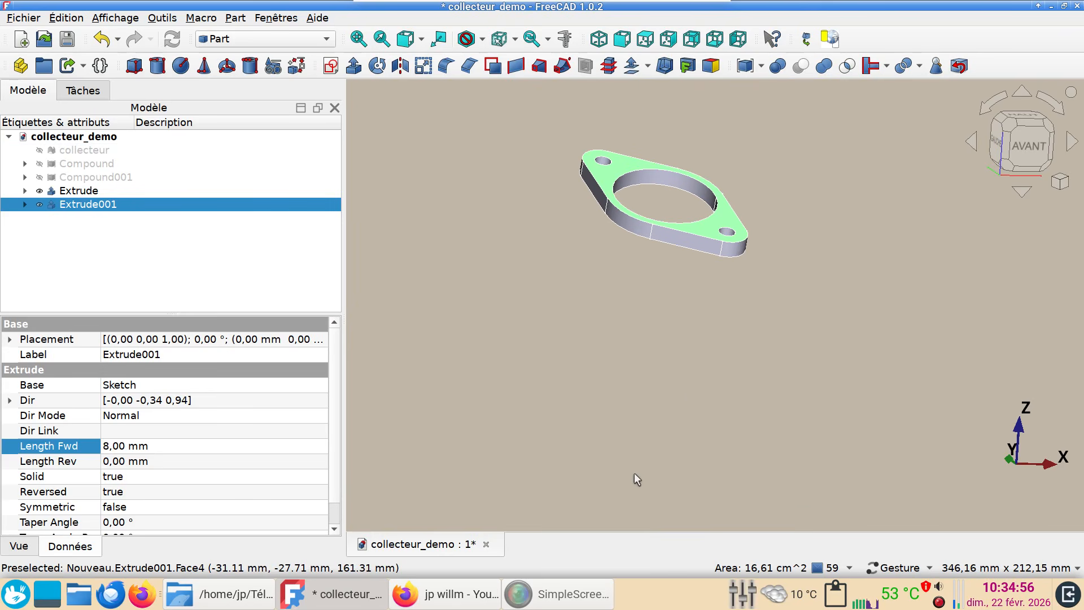
pyautogui.click(331, 66)
pyautogui.click(707, 294)
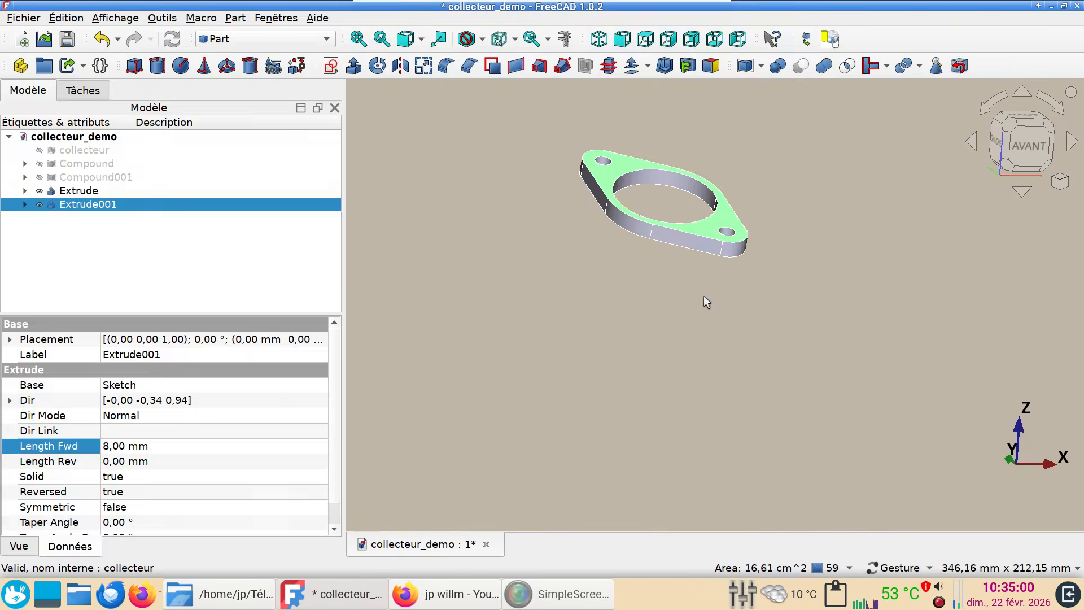
# Step: Reference the flange's large bore edge as external geometry and draw a concentric circle about 41 mm in diameter inside it
pyautogui.scroll(2, 654, 289)
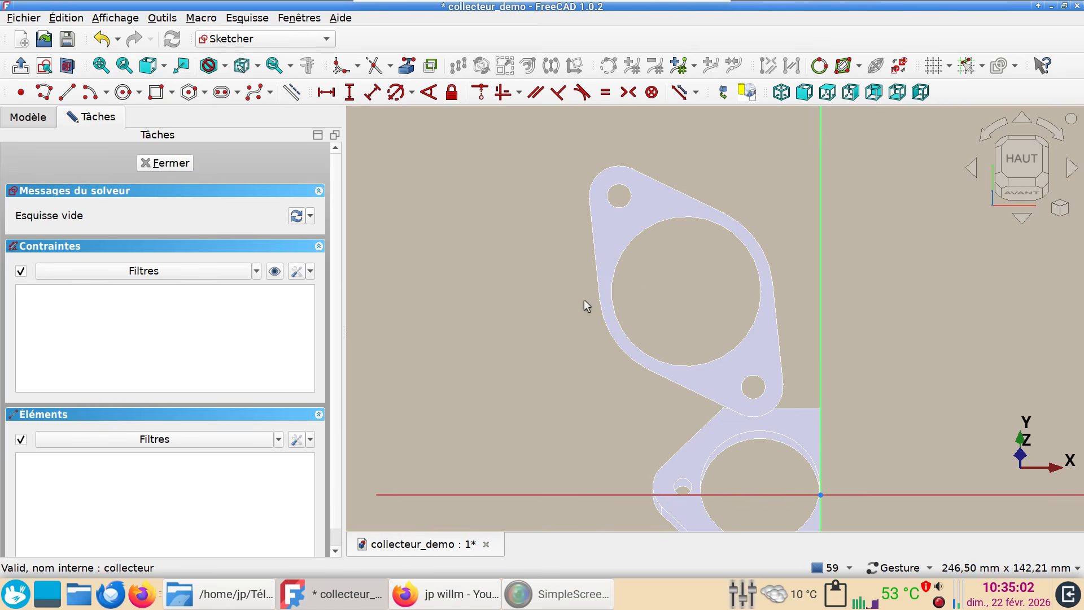
pyautogui.click(406, 65)
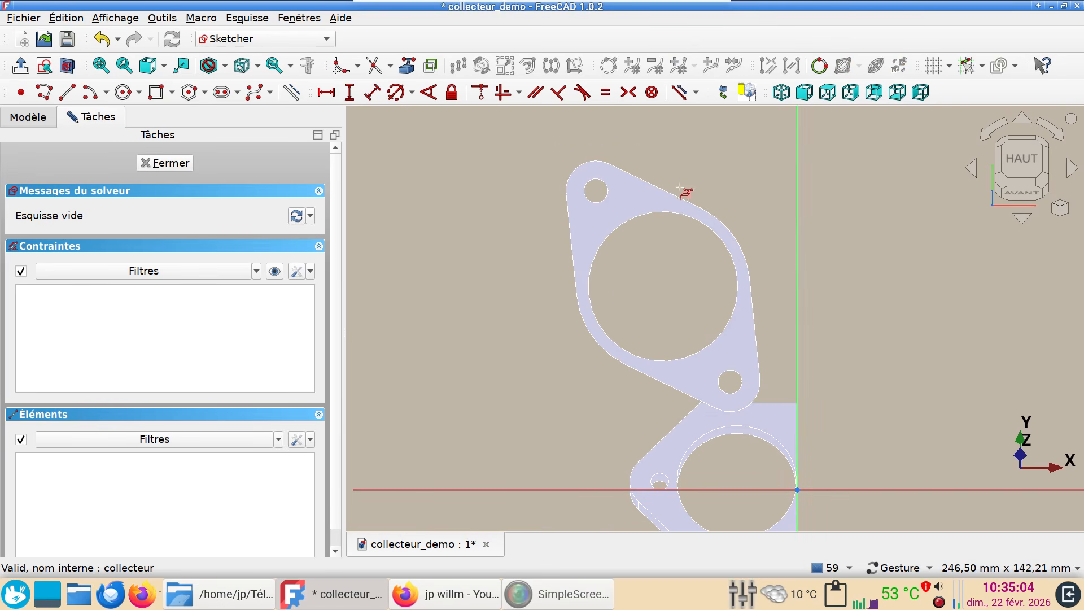
pyautogui.click(655, 215)
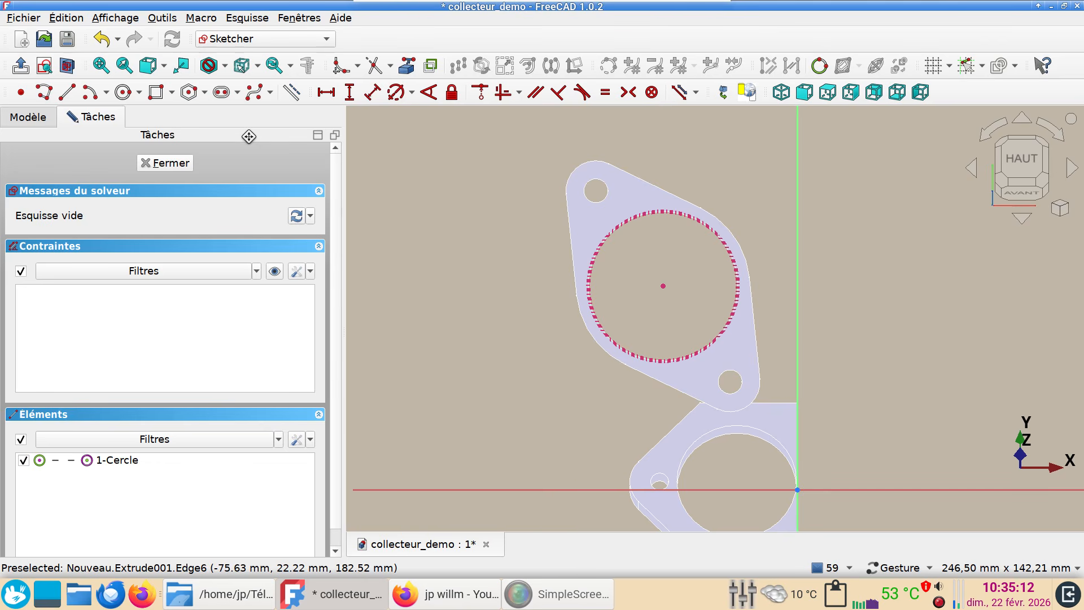
pyautogui.click(123, 92)
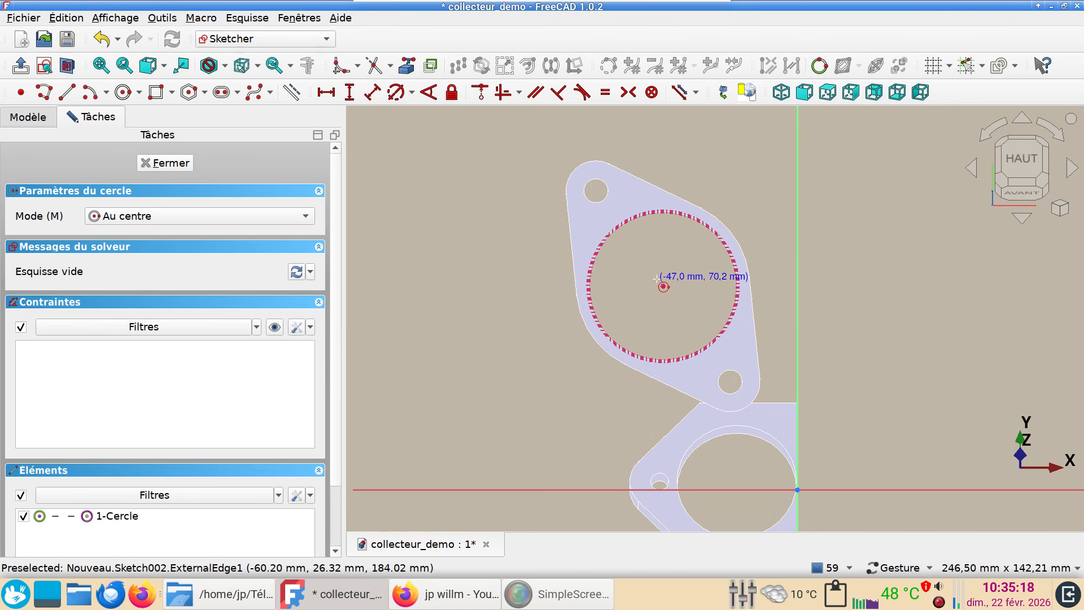
pyautogui.click(663, 286)
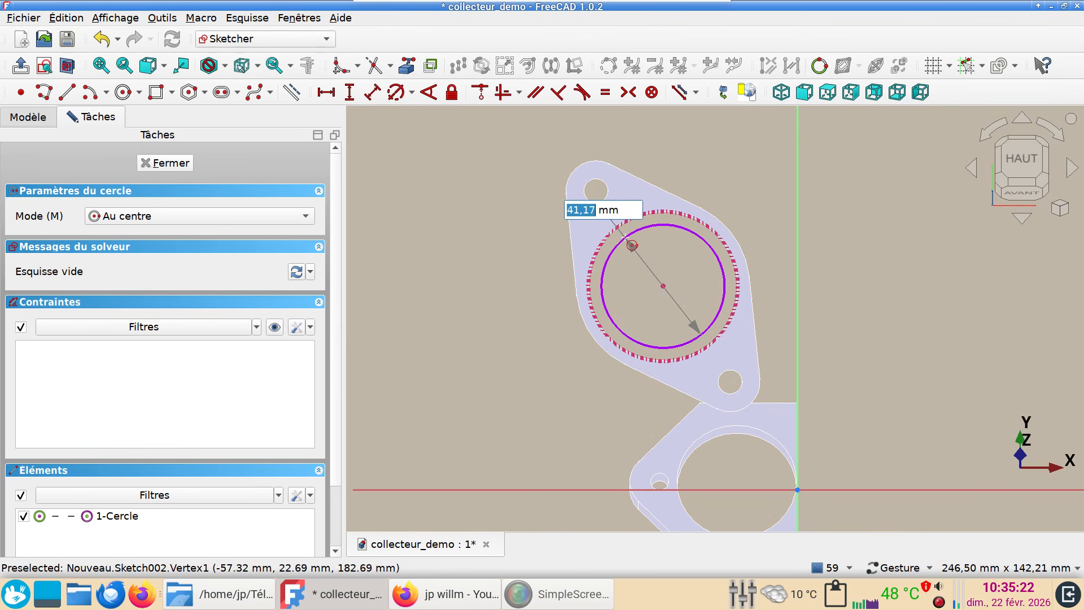
pyautogui.click(632, 245)
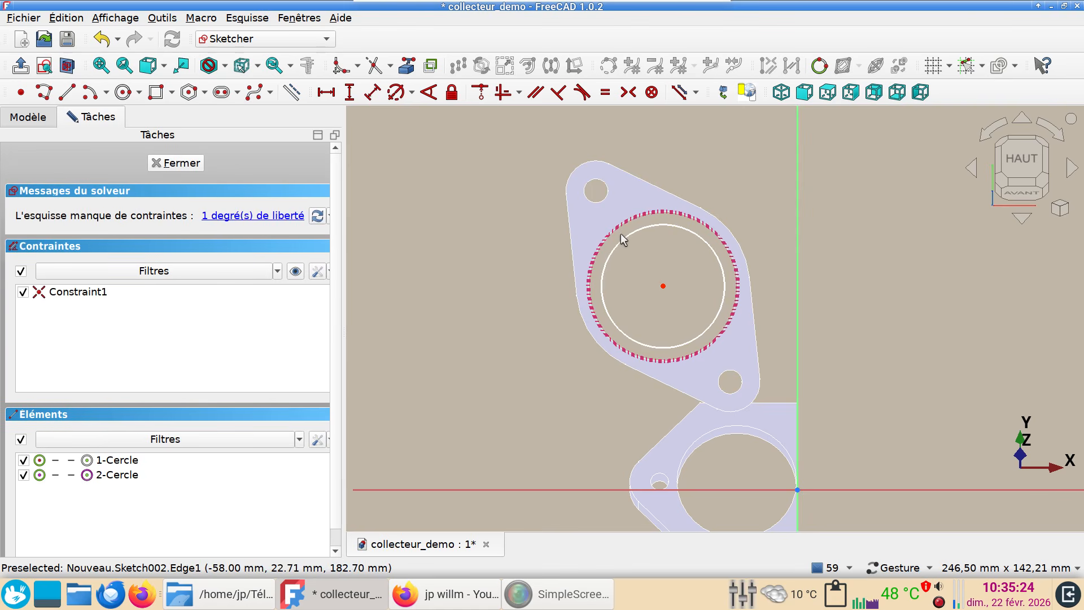
# Step: Constrain the new circle's diameter to 48 mm and check its gap to the referenced bore edge
pyautogui.click(626, 238)
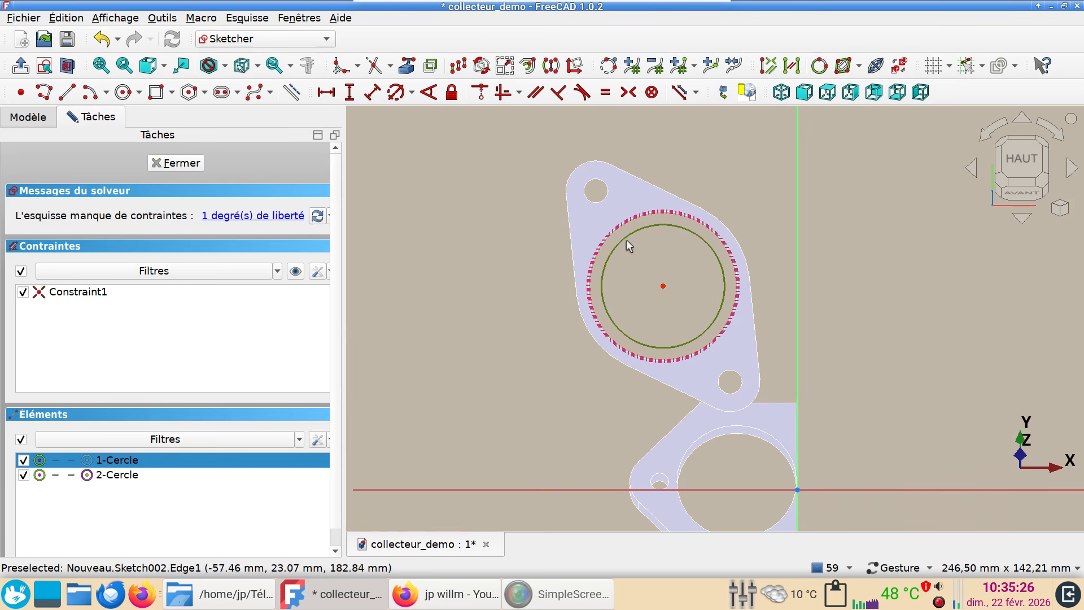
pyautogui.press('k')
pyautogui.press('o')
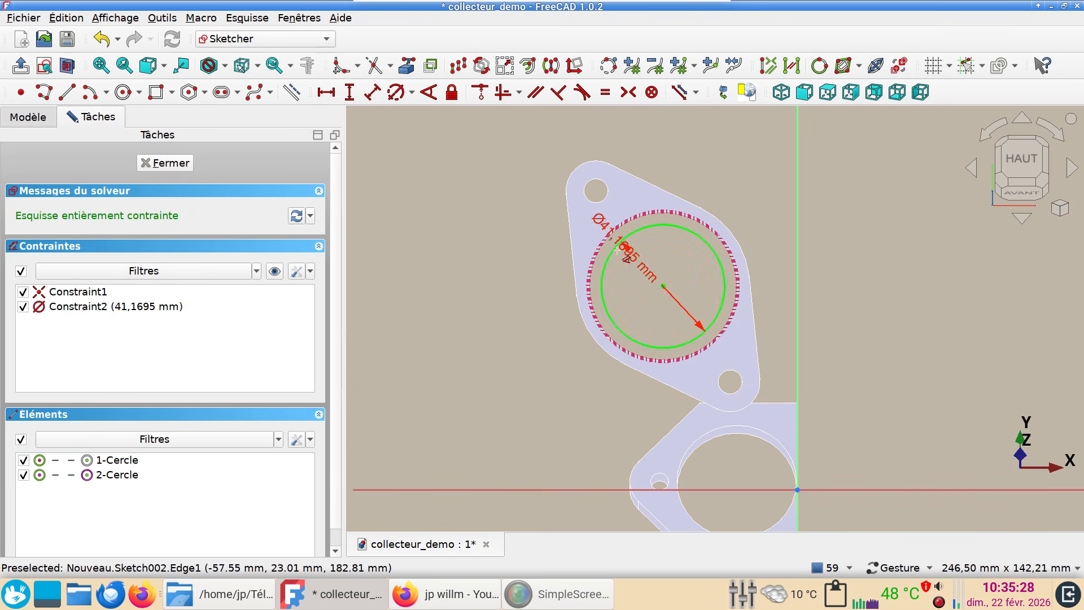
pyautogui.click(524, 247)
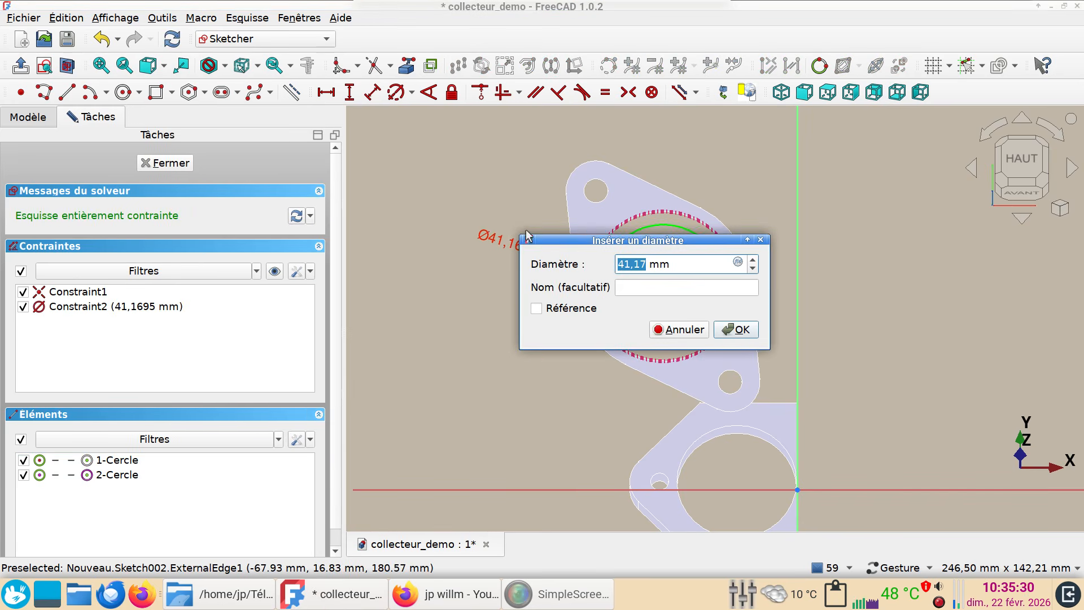
pyautogui.write('4')
pyautogui.press('Return')
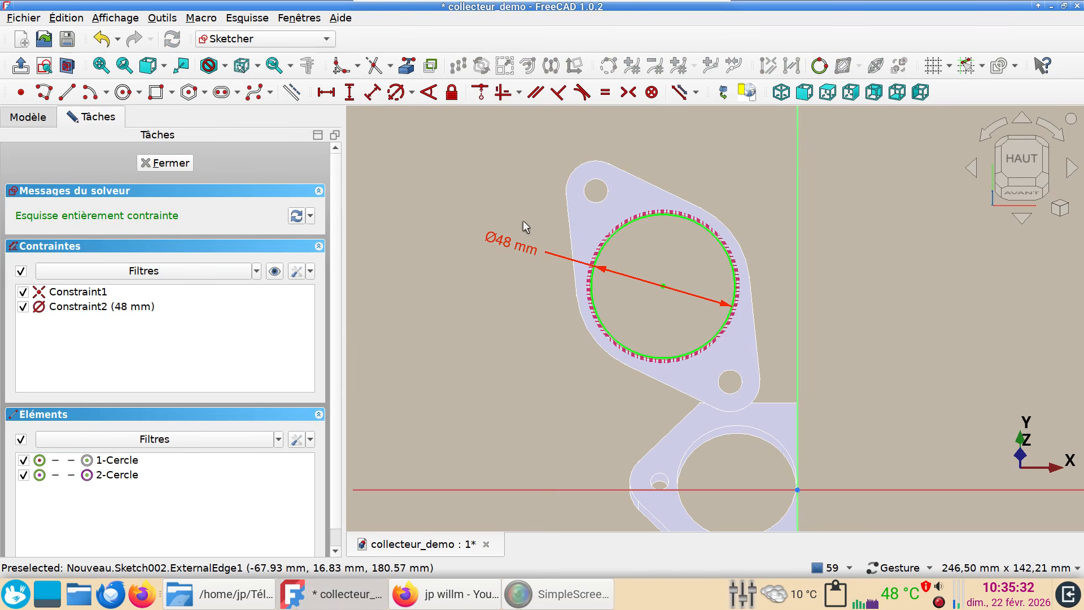
pyautogui.scroll(6, 617, 243)
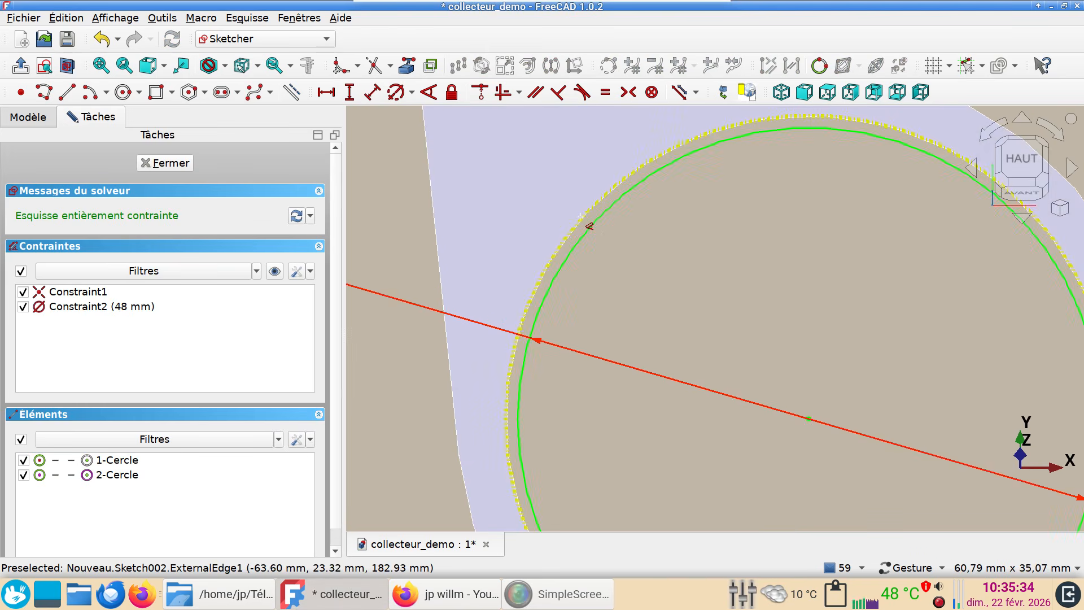
pyautogui.scroll(-5, 605, 239)
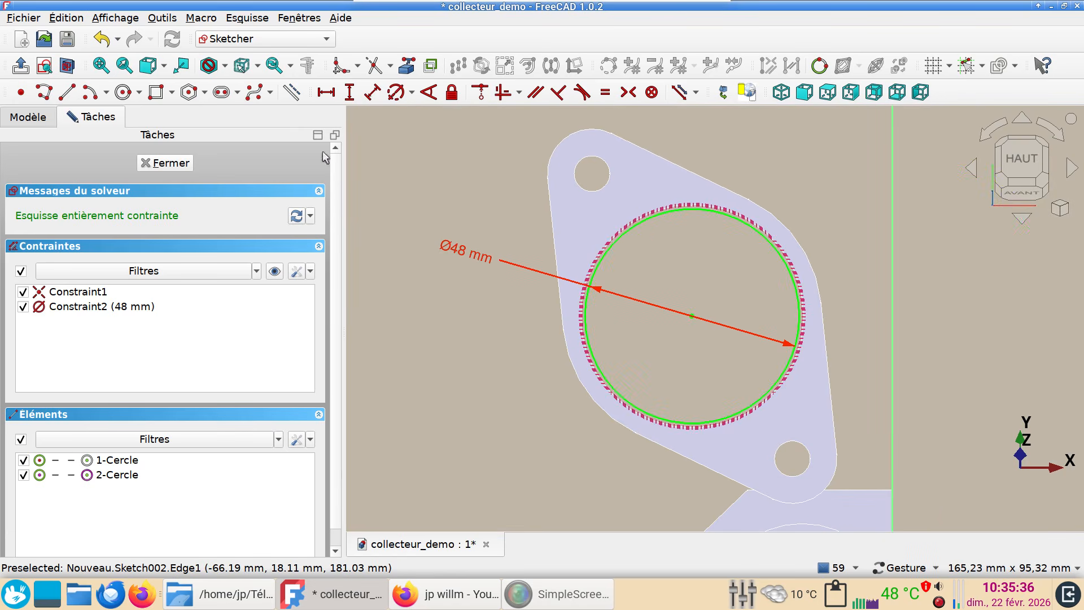
# Step: Close the 48 mm circle sketch and start a new sketch on the lower flange's underside, attached as a plane face
pyautogui.click(176, 163)
pyautogui.scroll(-3, 395, 223)
pyautogui.moveTo(497, 274); pyautogui.dragTo(509, 238, button='right')
pyautogui.moveTo(577, 351)
pyautogui.mouseDown()
pyautogui.moveTo(586, 300)
pyautogui.moveTo(619, 272)
pyautogui.moveTo(601, 354)
pyautogui.moveTo(579, 339)
pyautogui.mouseUp()
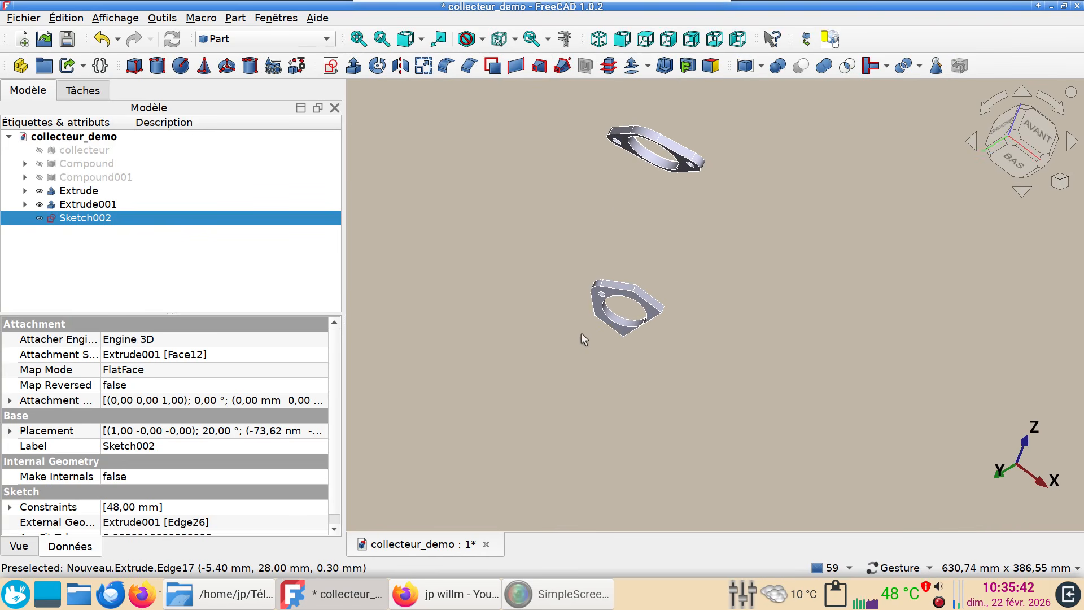
pyautogui.click(618, 327)
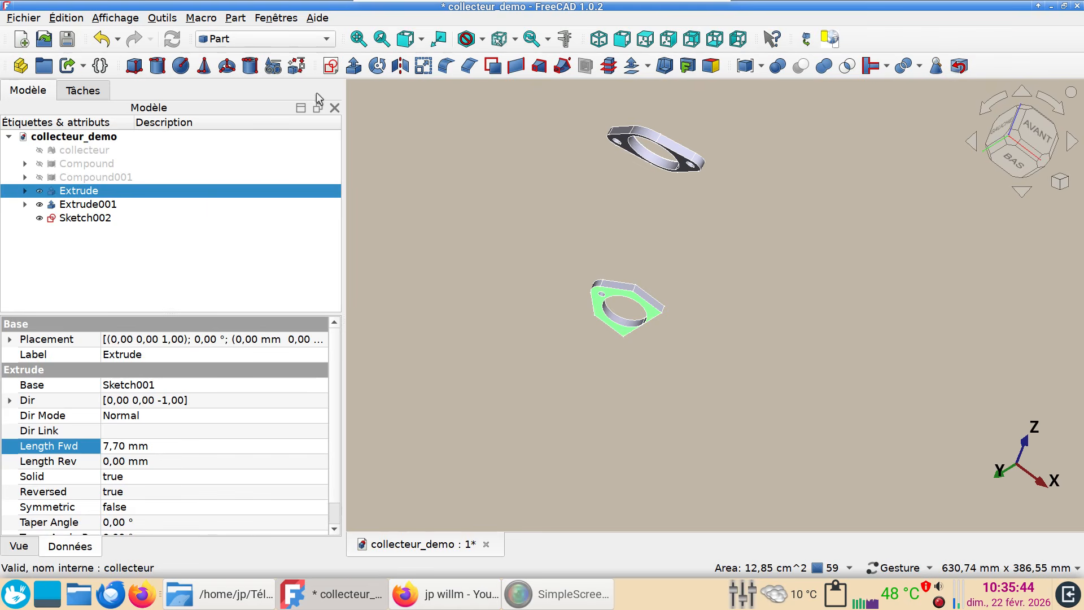
pyautogui.click(330, 71)
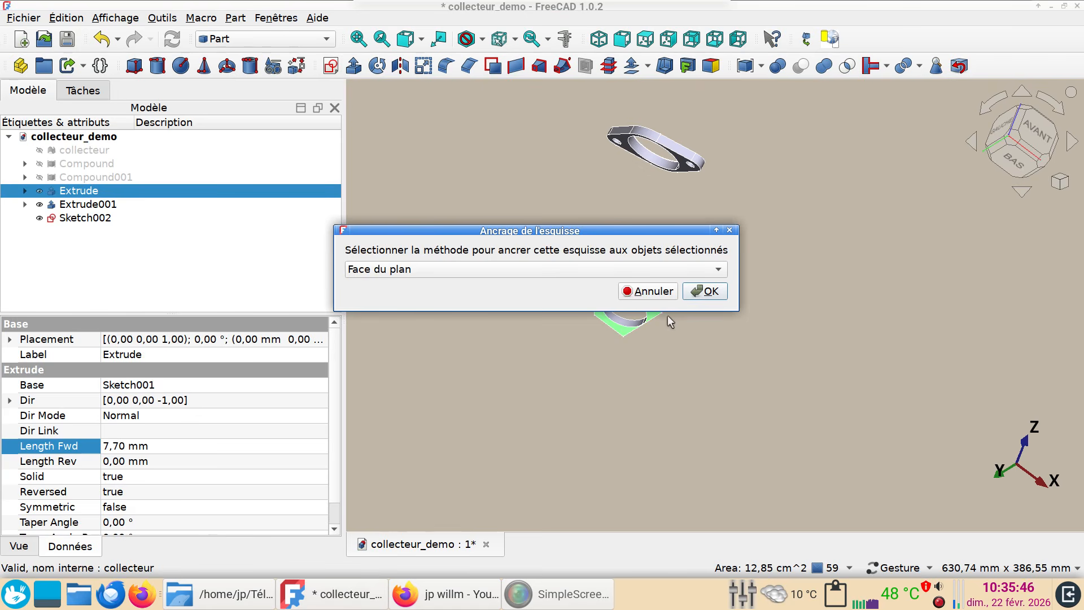
pyautogui.click(704, 294)
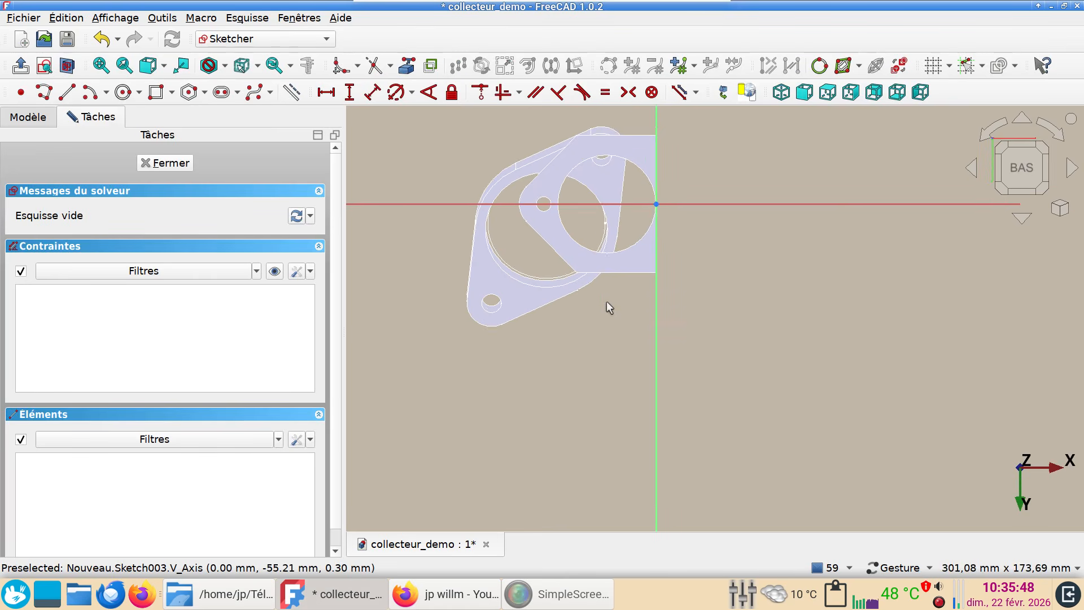
# Step: Reference the lower flange's large hole as external geometry and draw a concentric circle about 34 mm in diameter inside it
pyautogui.click(407, 67)
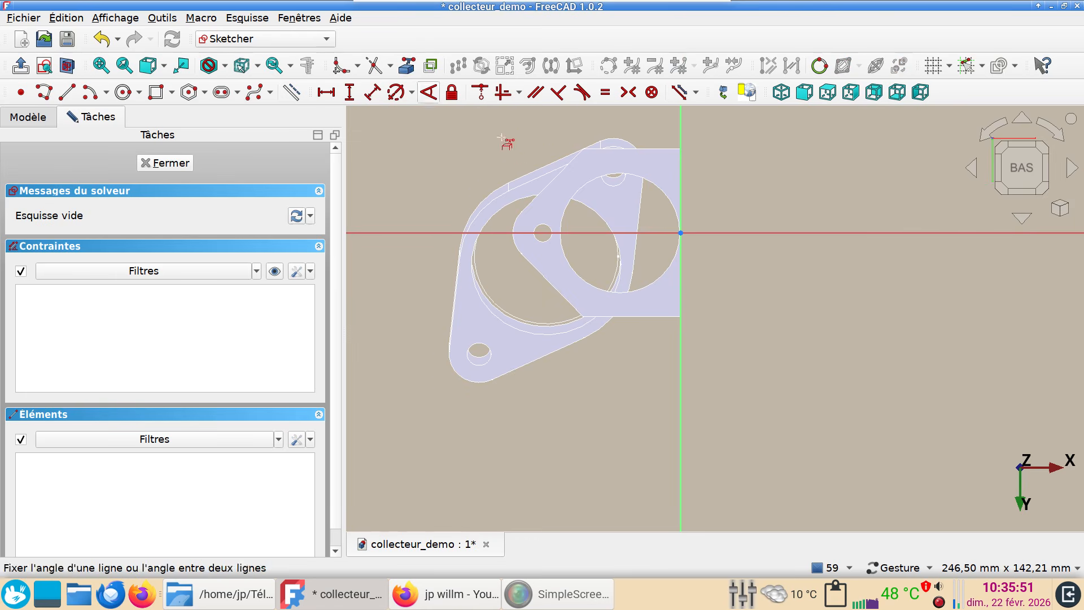
pyautogui.click(650, 179)
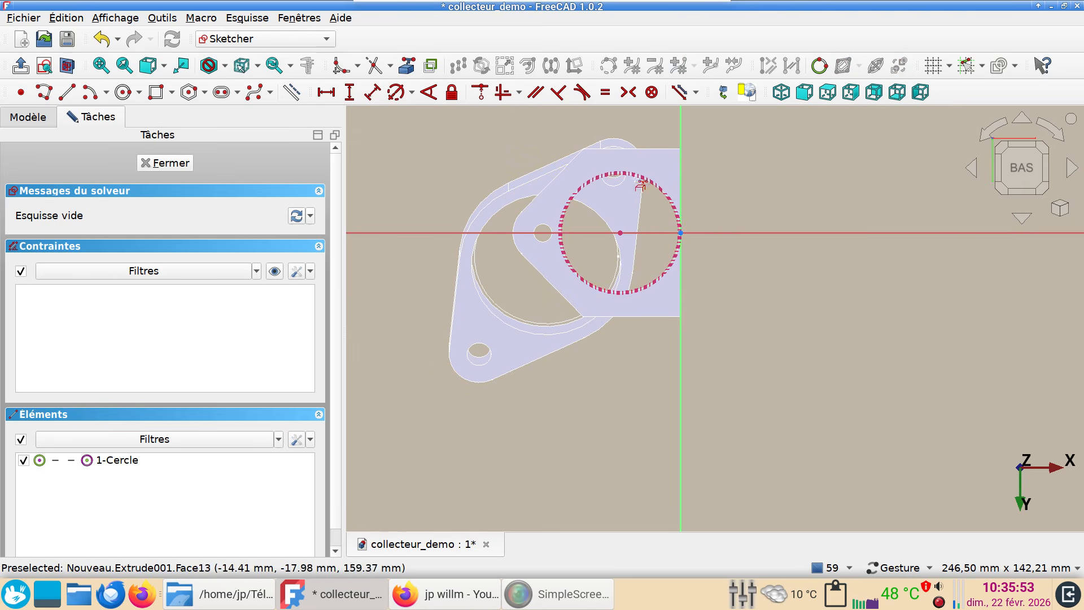
pyautogui.click(122, 92)
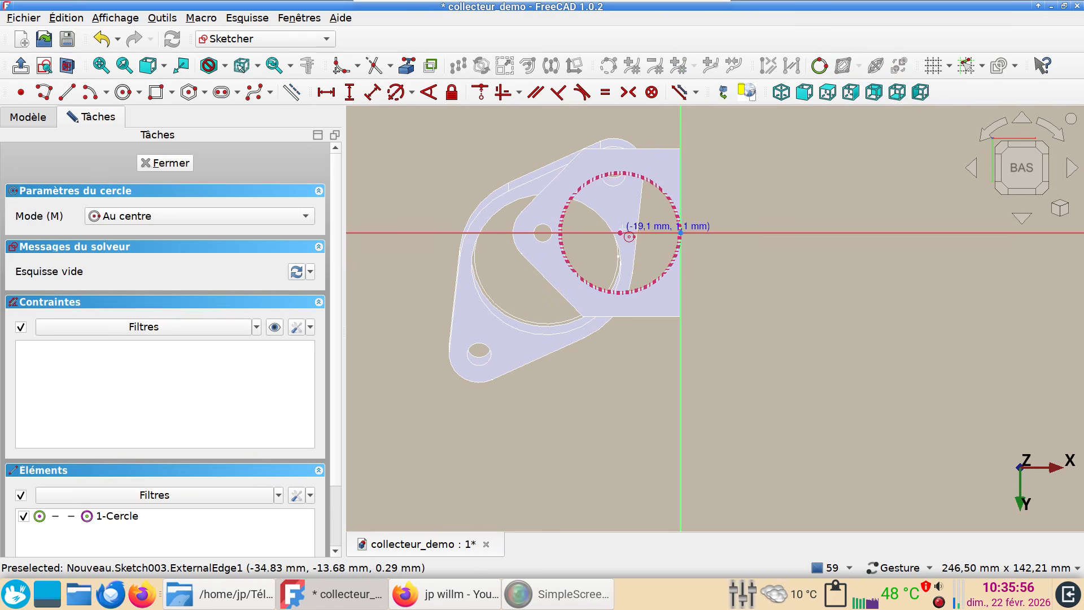
pyautogui.click(620, 232)
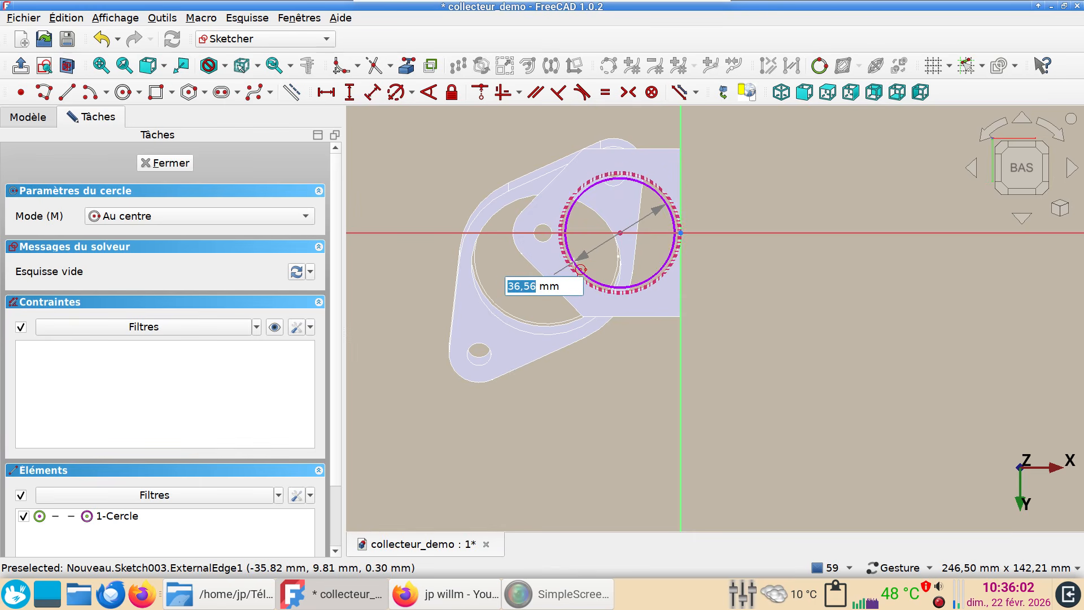
pyautogui.click(583, 266)
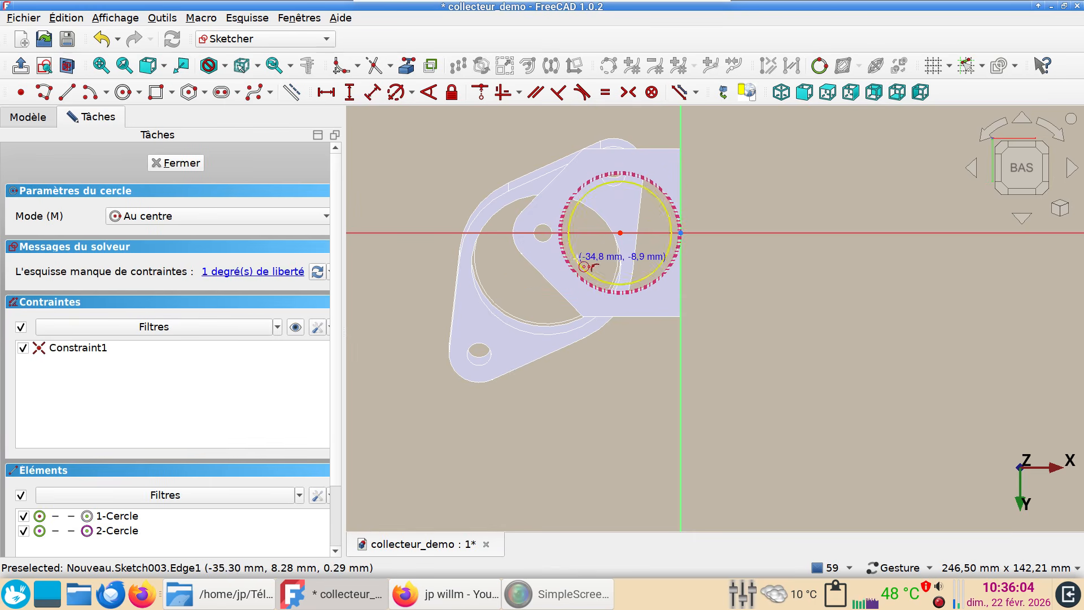
pyautogui.rightClick(586, 256)
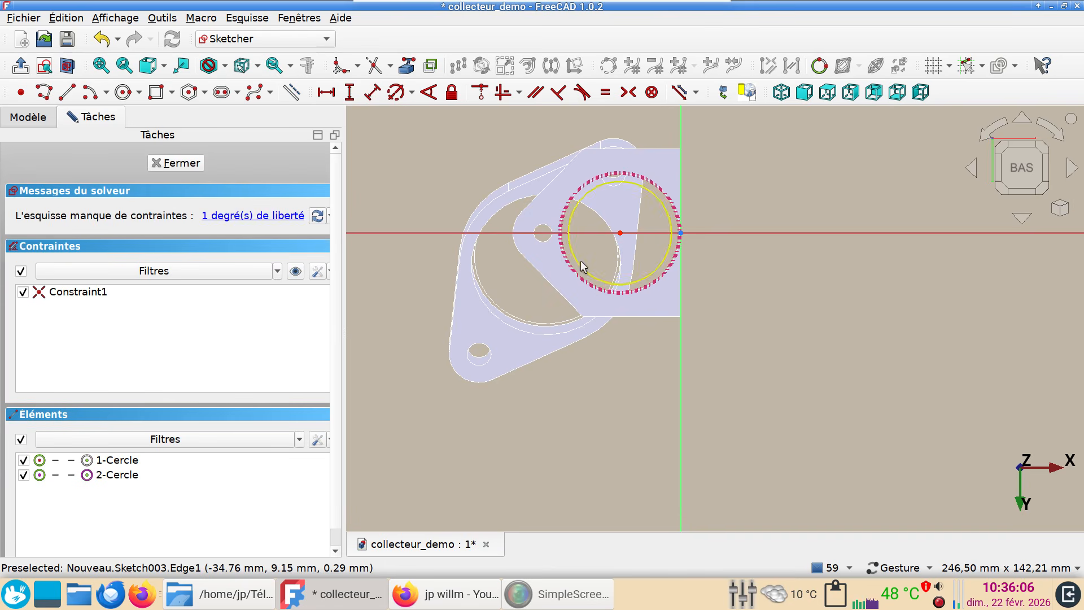
# Step: Constrain the new circle's diameter to 38 mm and close the sketch
pyautogui.click(581, 261)
pyautogui.press('d')
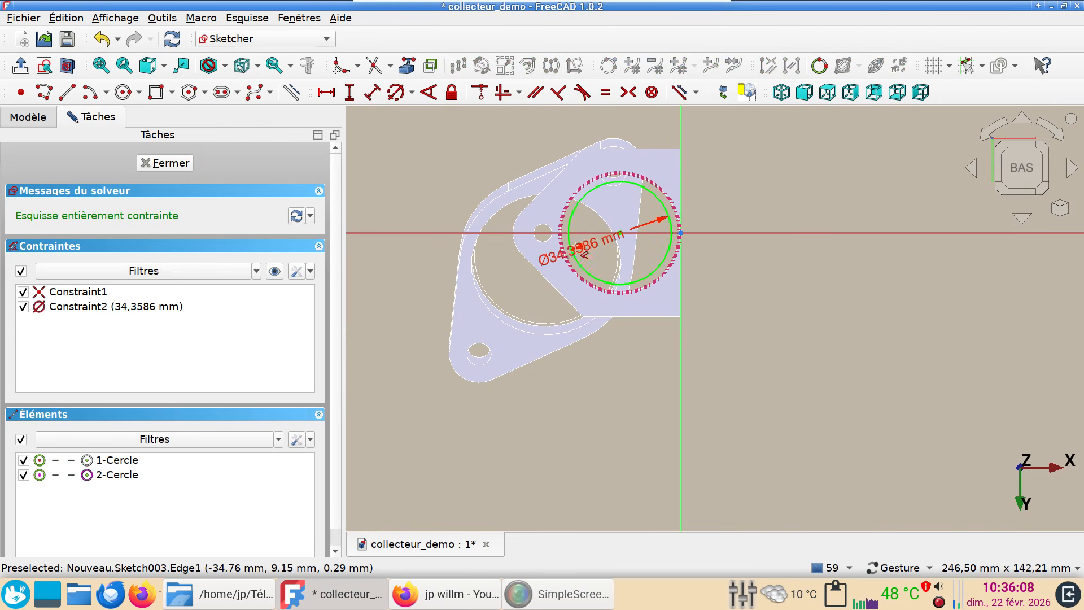
pyautogui.click(426, 247)
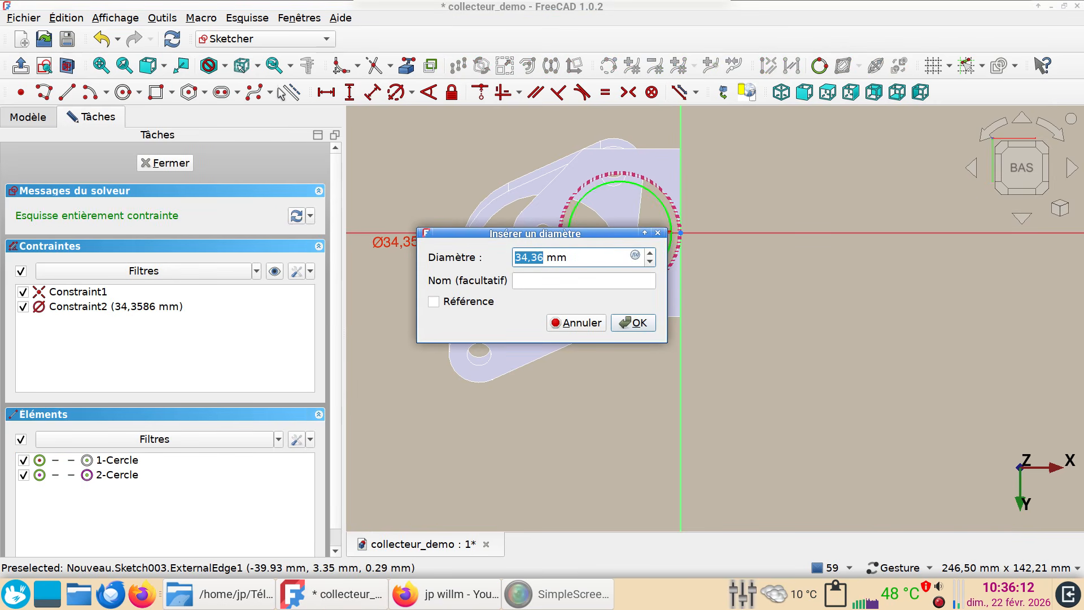
pyautogui.write('38')
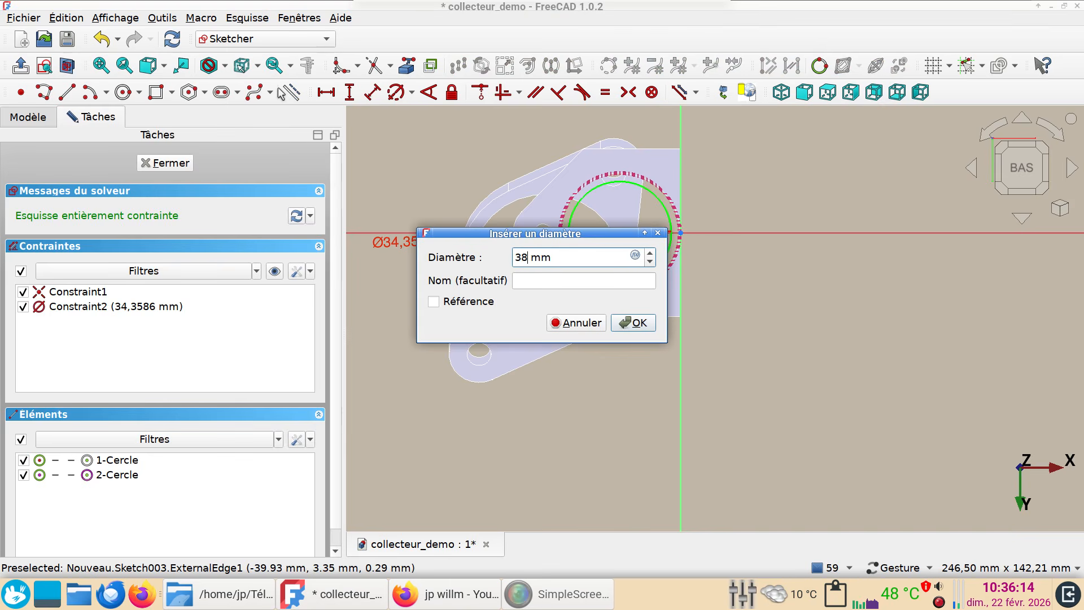
pyautogui.press('Return')
pyautogui.scroll(4, 597, 279)
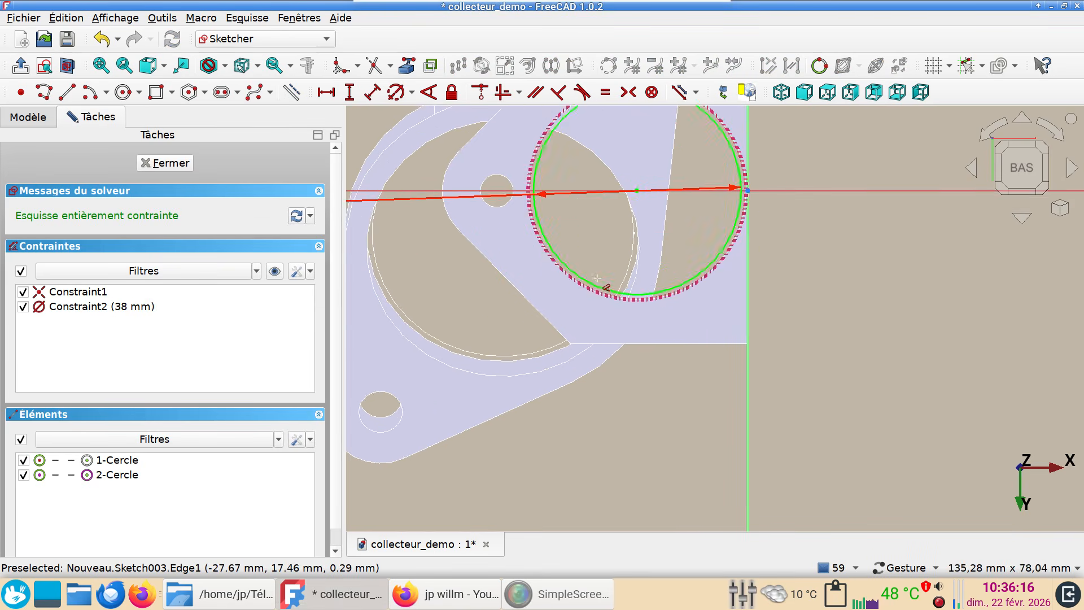
pyautogui.scroll(-3, 597, 280)
pyautogui.click(170, 162)
# Step: Hide both extruded flanges, Extrude and Extrude001, leaving only the two circle sketches displayed
pyautogui.click(107, 190)
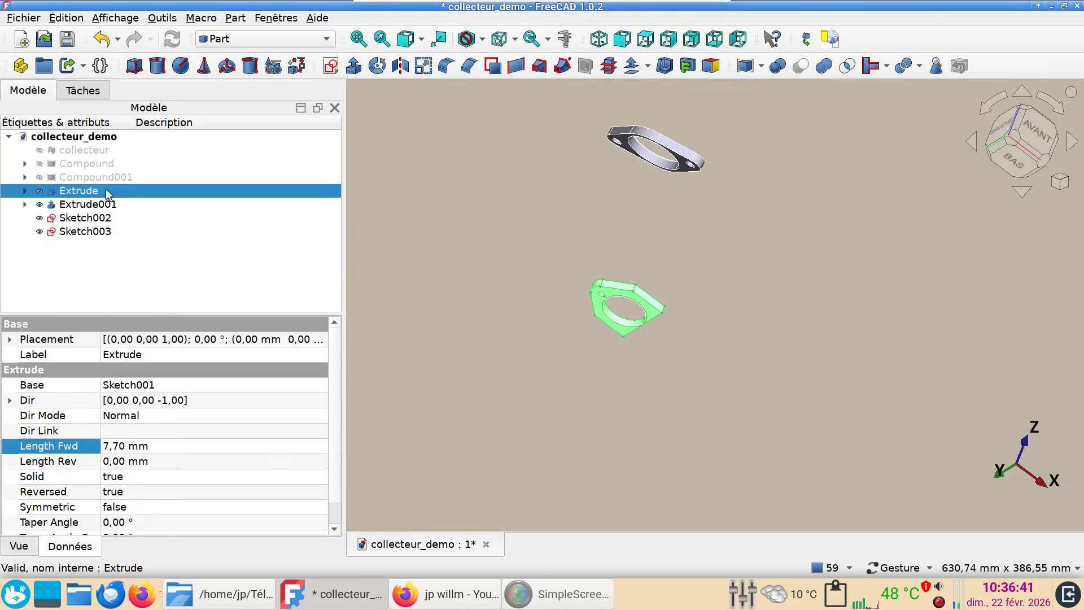
pyautogui.press('space')
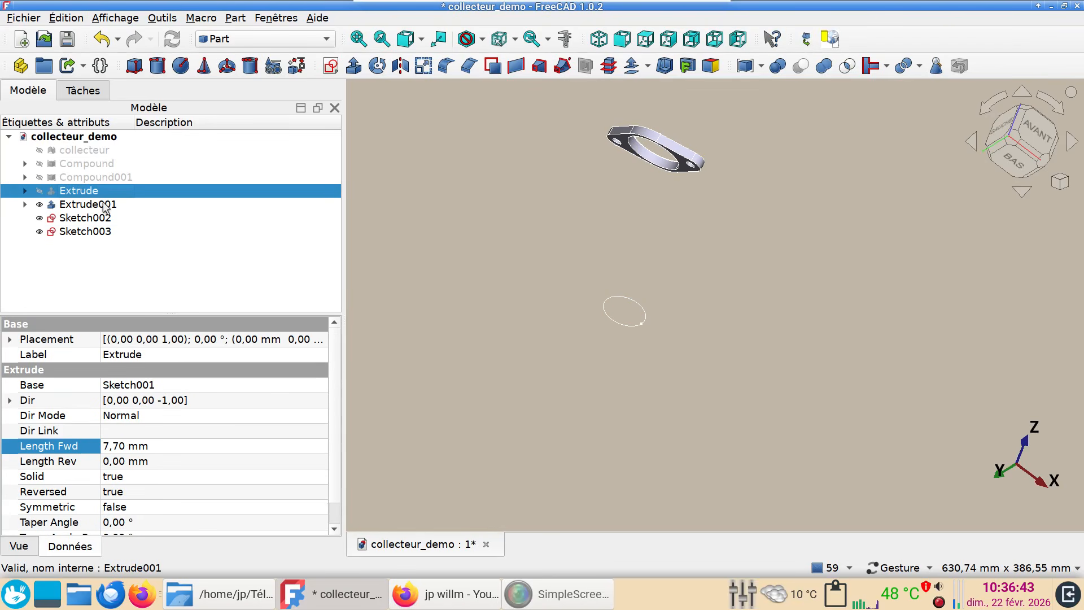
pyautogui.click(105, 204)
pyautogui.moveTo(564, 323)
pyautogui.mouseDown()
pyautogui.moveTo(520, 310)
pyautogui.moveTo(513, 332)
pyautogui.mouseUp()
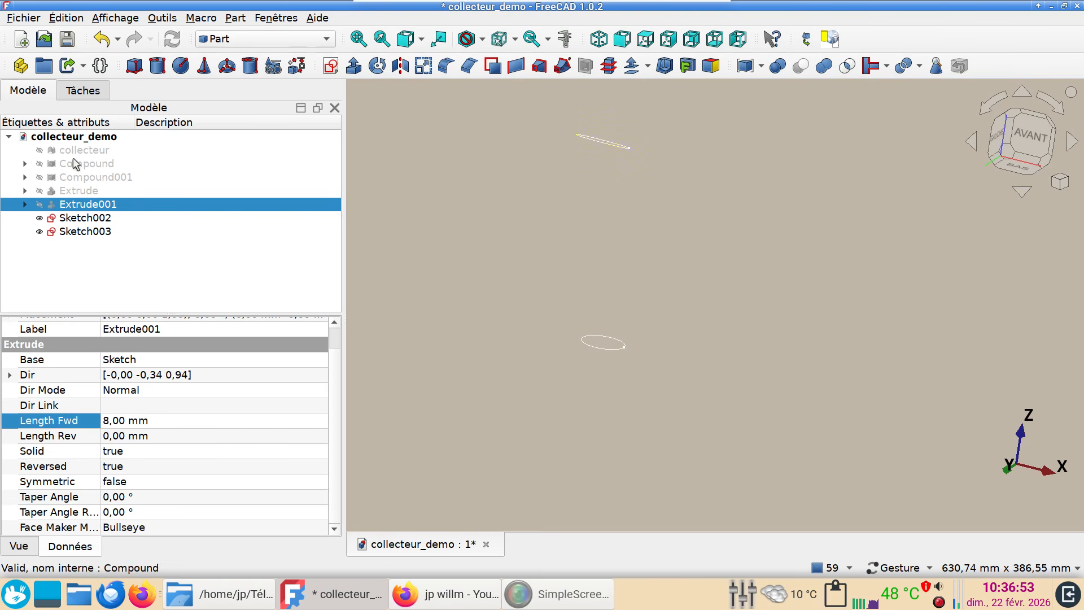
# Step: Show the collecteur mesh to compare it with the two circle sketches, and hide it again
pyautogui.click(92, 151)
pyautogui.press('space')
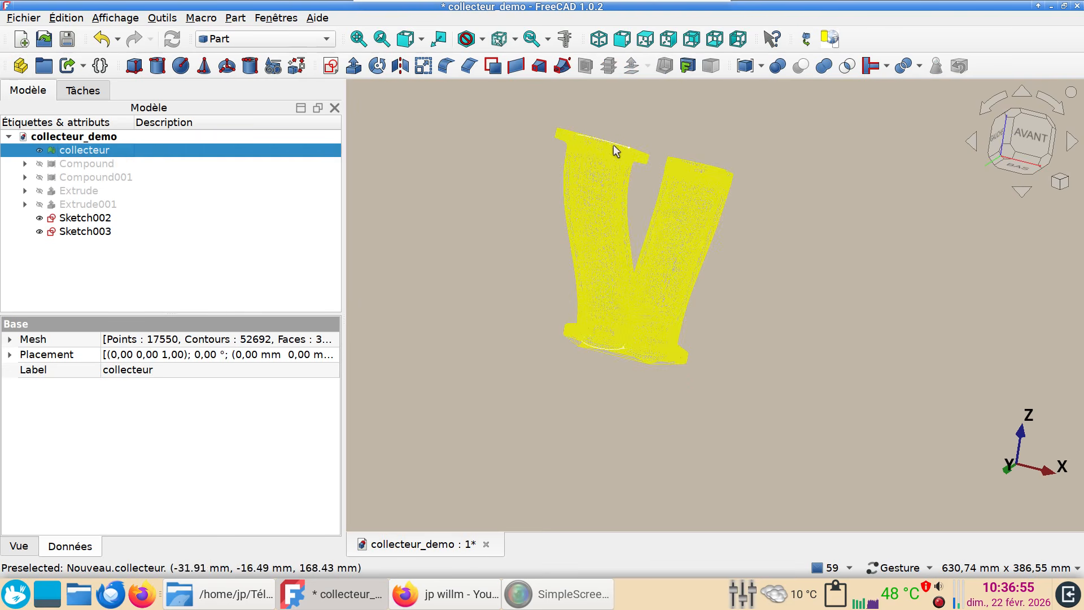
pyautogui.press('space')
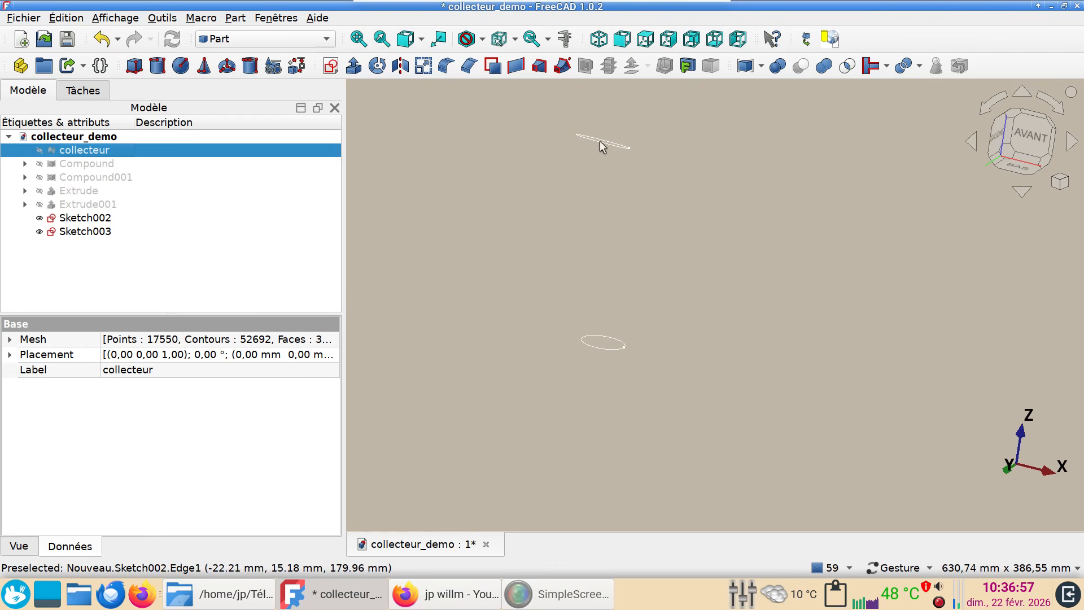
# Step: Create a new sketch on the XZ plane with a 0 mm offset
pyautogui.press('3')
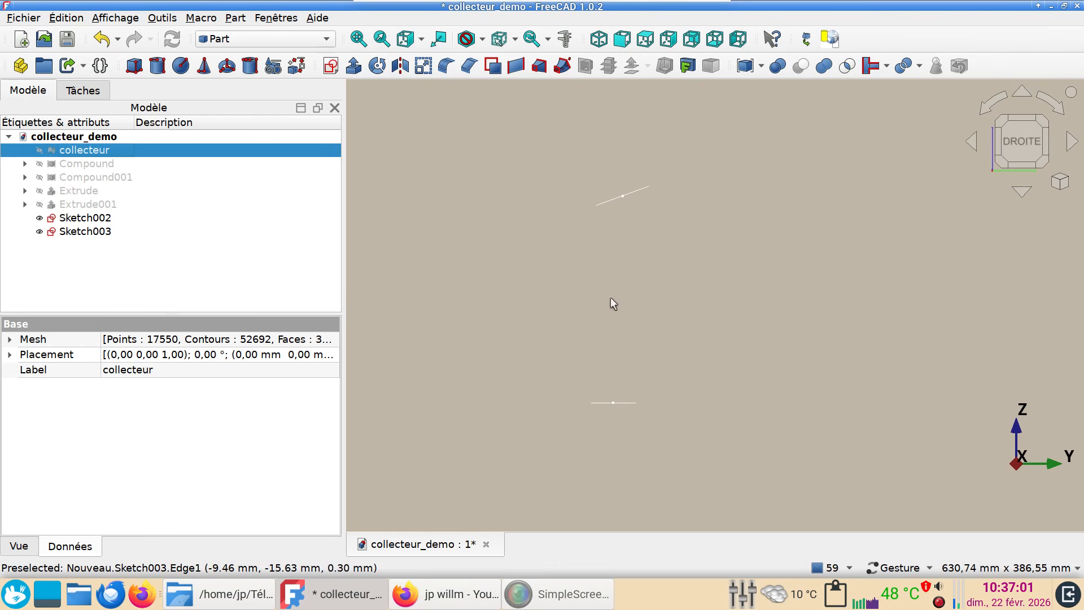
pyautogui.press('1')
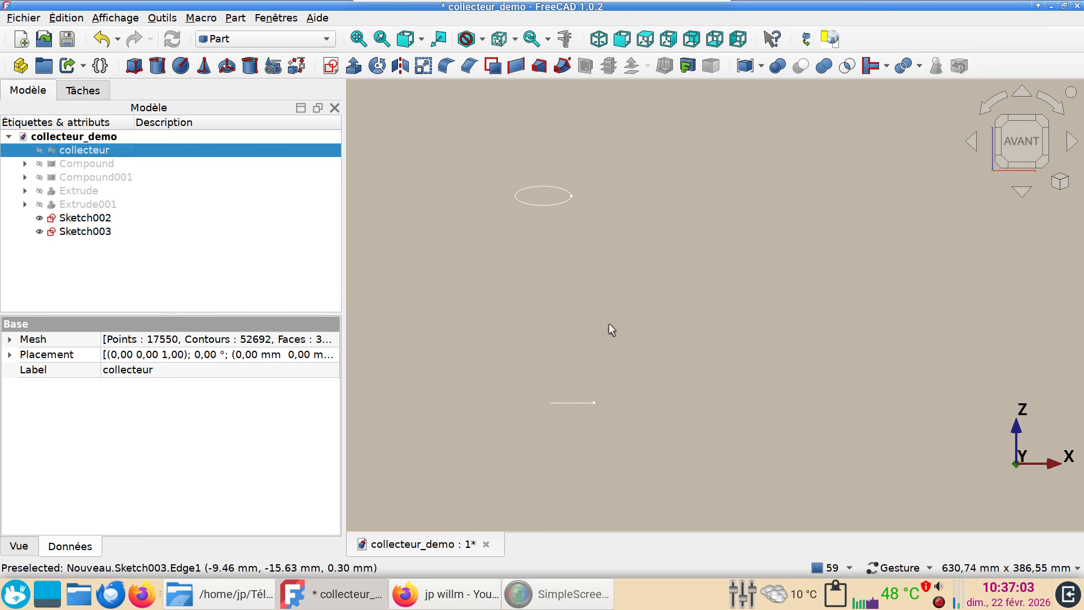
pyautogui.moveTo(548, 354); pyautogui.dragTo(588, 320, button='right')
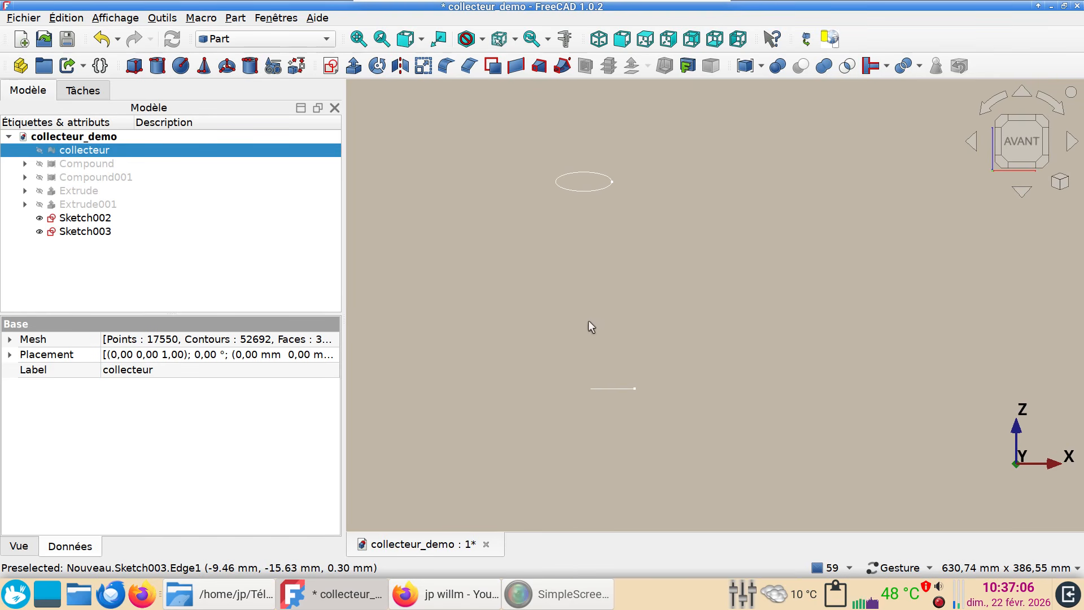
pyautogui.click(486, 308)
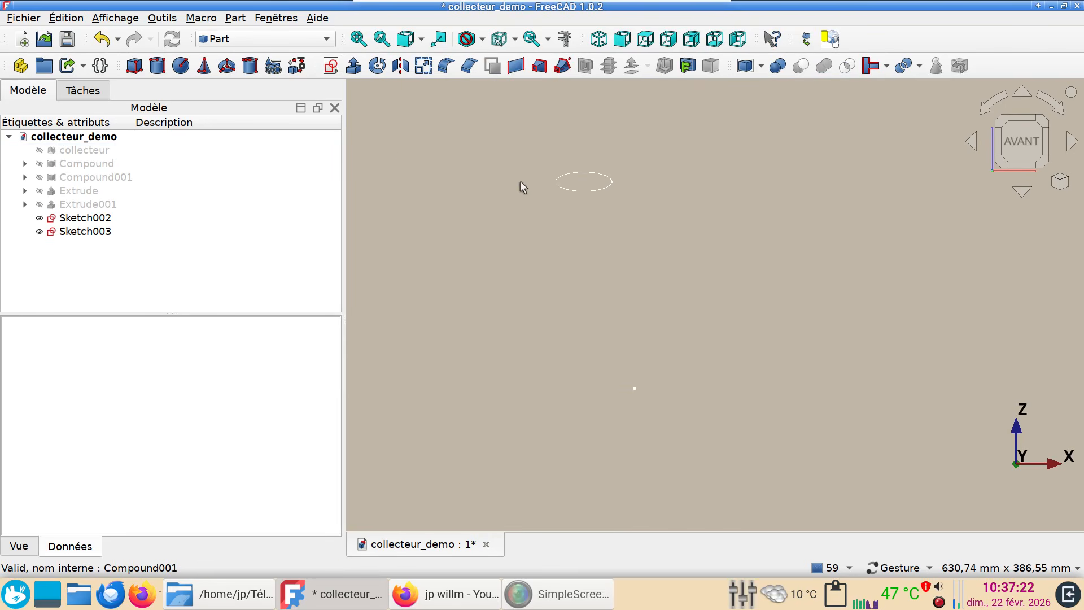
pyautogui.click(331, 66)
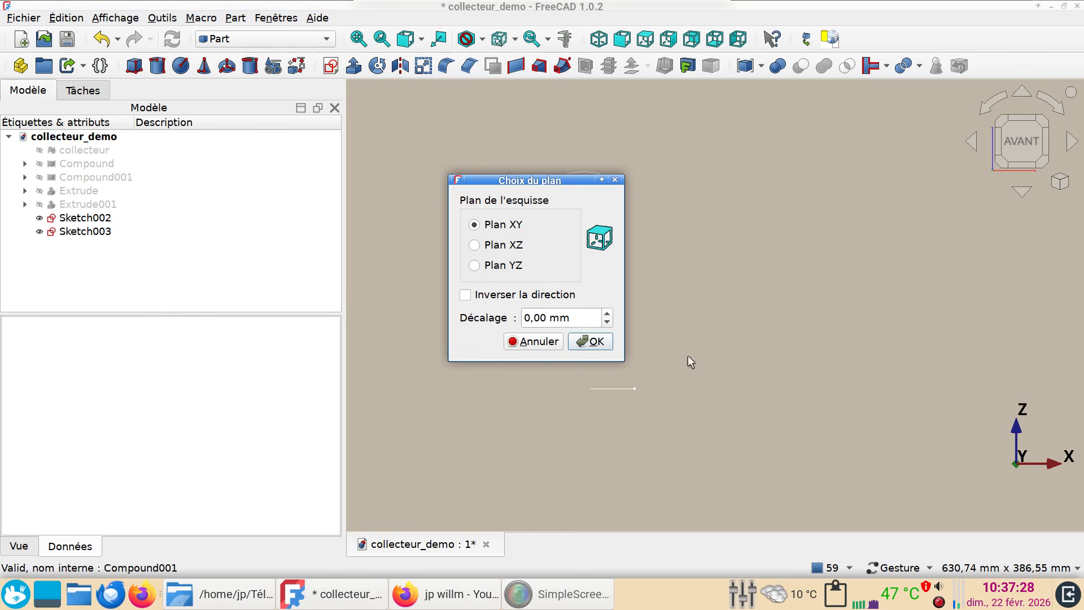
pyautogui.click(499, 248)
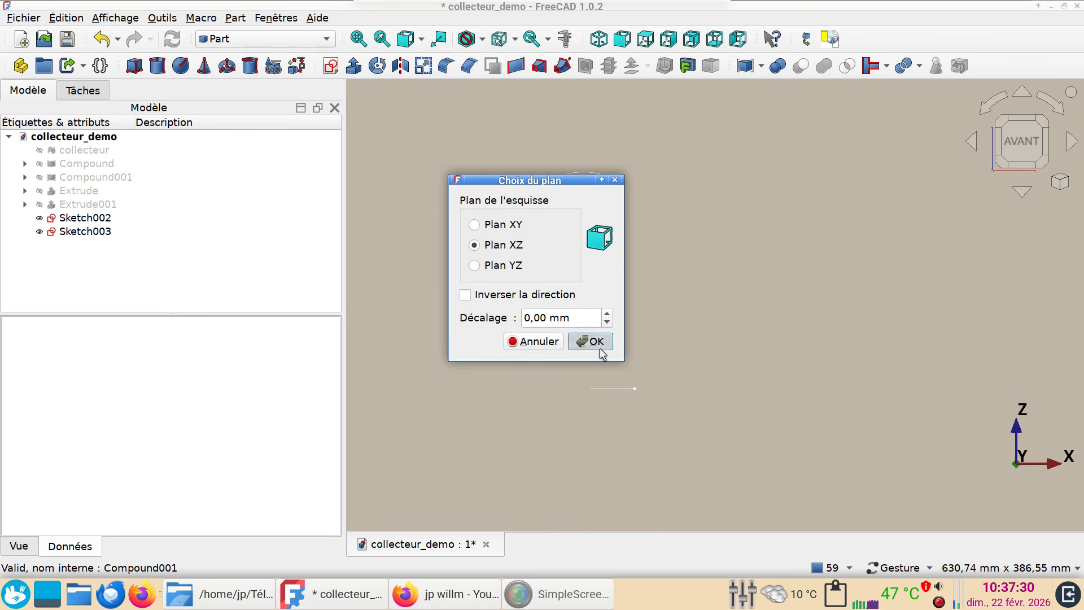
pyautogui.click(594, 342)
# Step: Project the upper flange circle and the lower flange circle into the sketch as external geometry
pyautogui.click(406, 66)
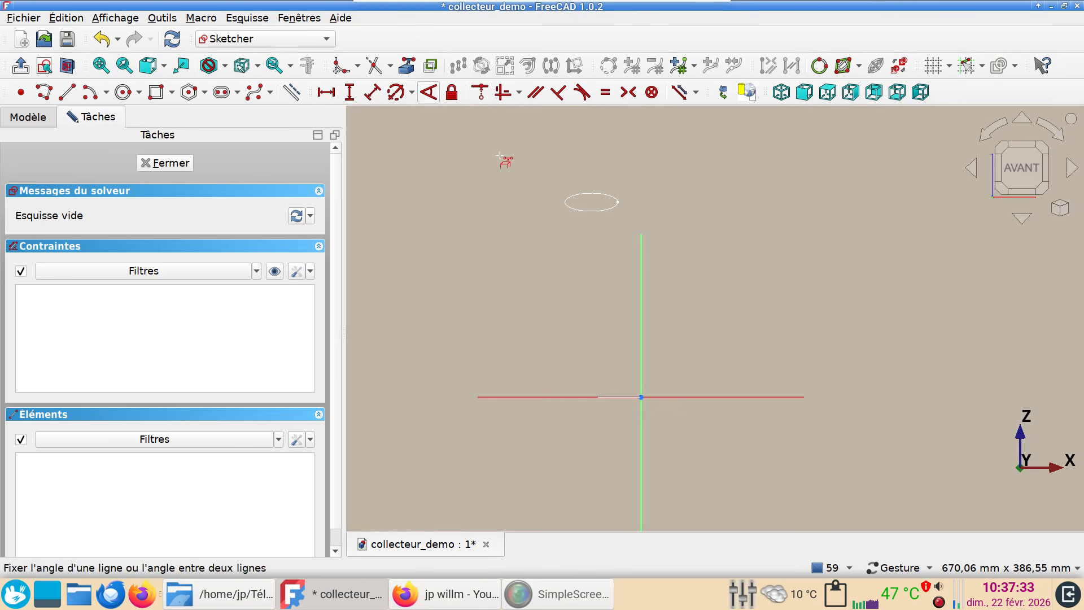
pyautogui.click(567, 208)
pyautogui.scroll(2, 545, 327)
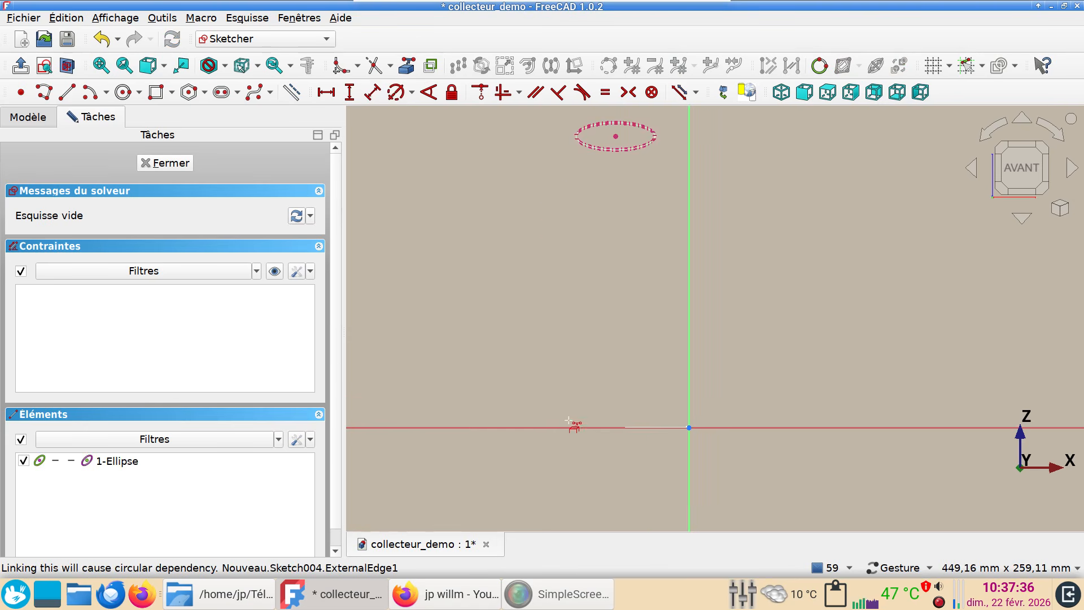
pyautogui.click(671, 428)
pyautogui.scroll(-1, 559, 350)
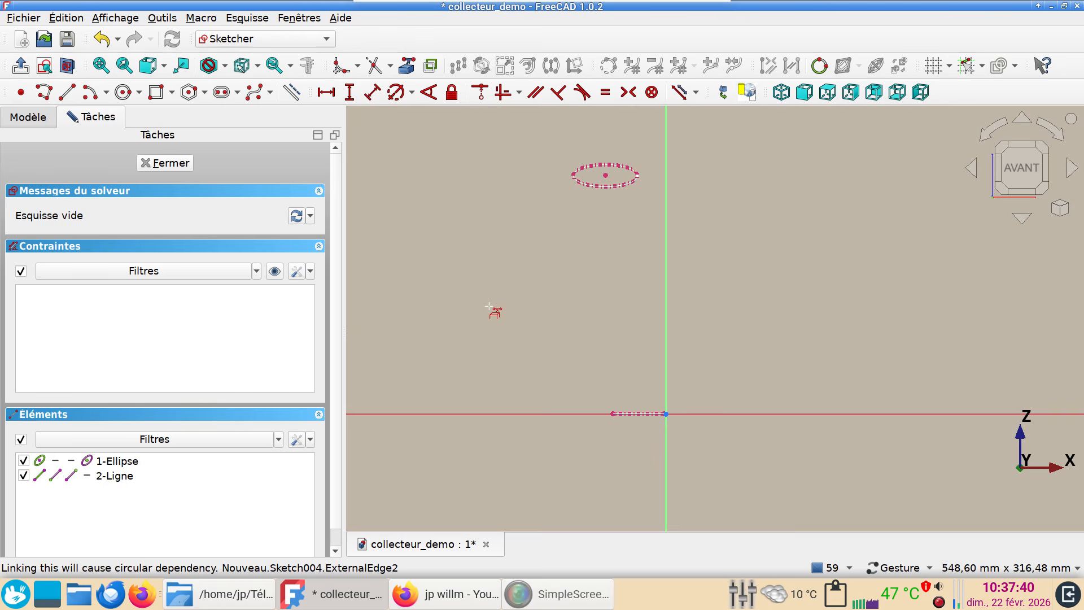
# Step: Draw a degree 3 B-spline with four control points from the upper ellipse's centre to the middle of the lower reference line
pyautogui.click(254, 92)
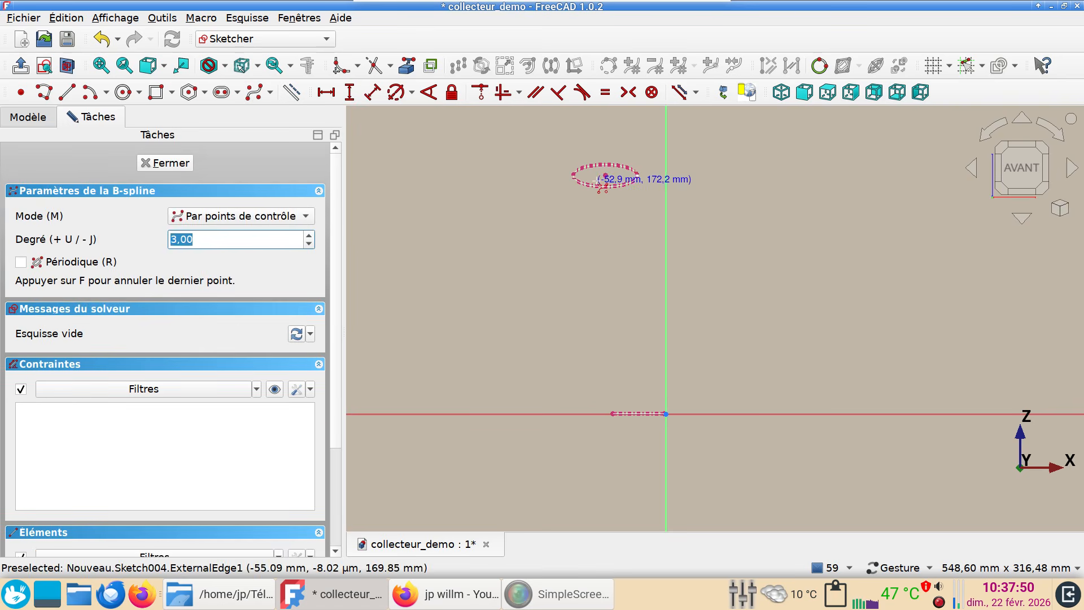
pyautogui.click(606, 175)
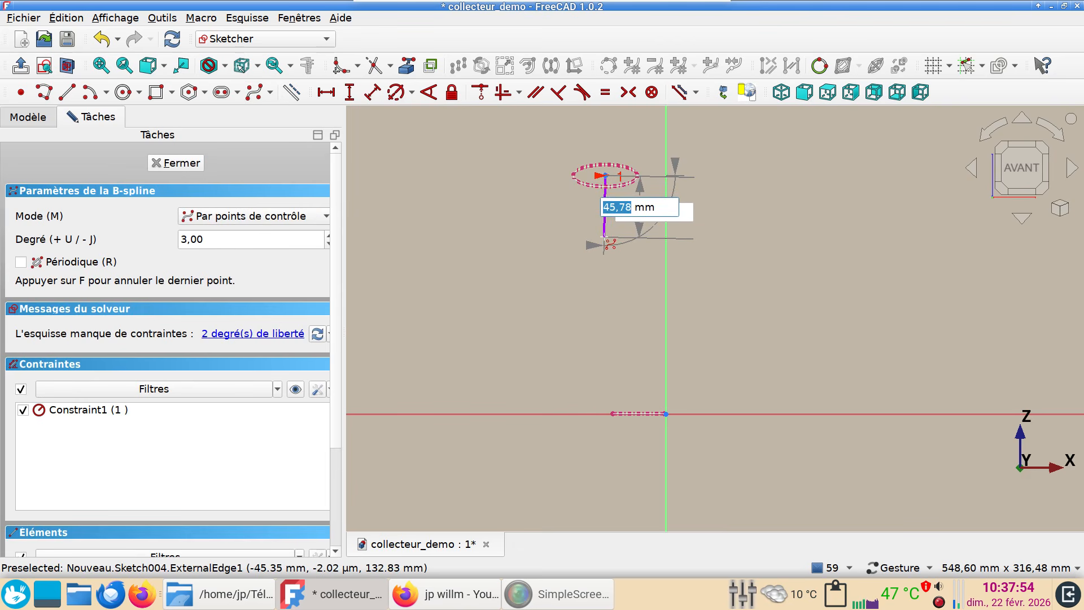
pyautogui.click(604, 237)
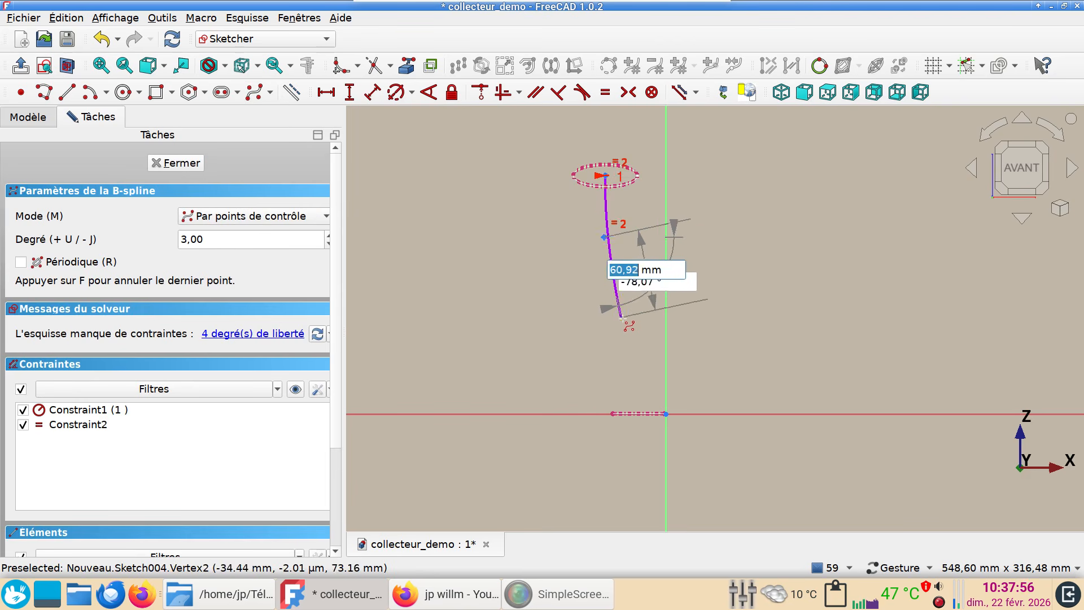
pyautogui.click(638, 342)
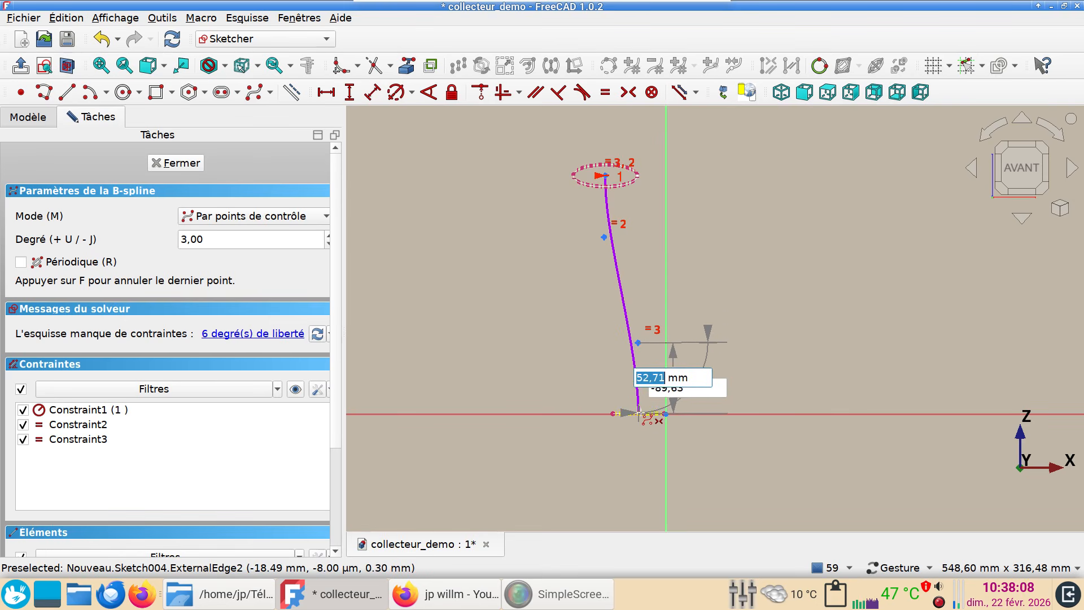
pyautogui.click(640, 414)
pyautogui.rightClick(619, 451)
pyautogui.scroll(10, 618, 450)
pyautogui.scroll(-2, 655, 364)
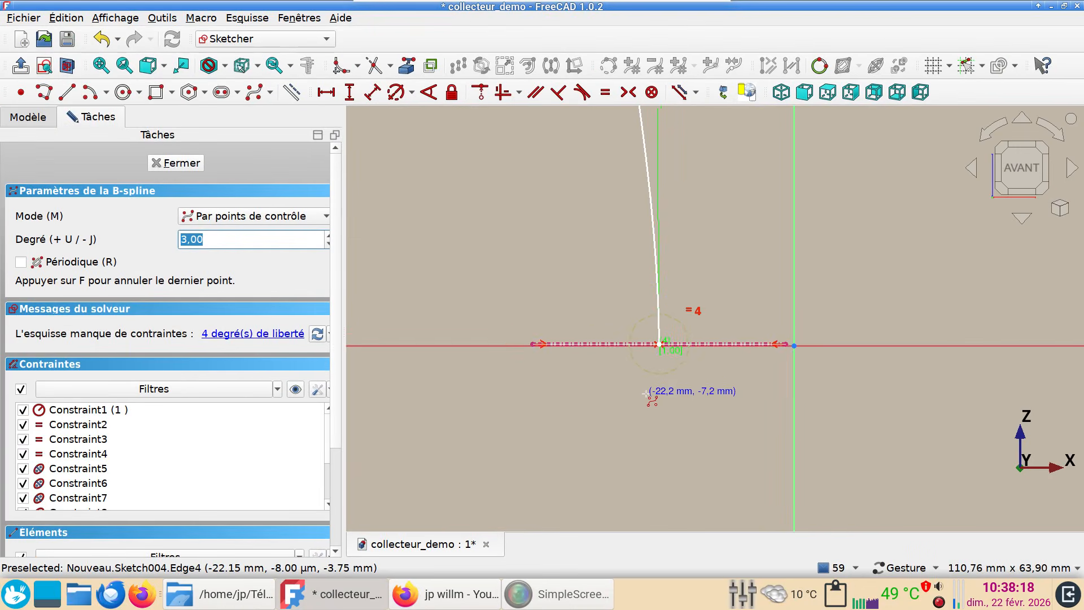
pyautogui.scroll(-5, 645, 396)
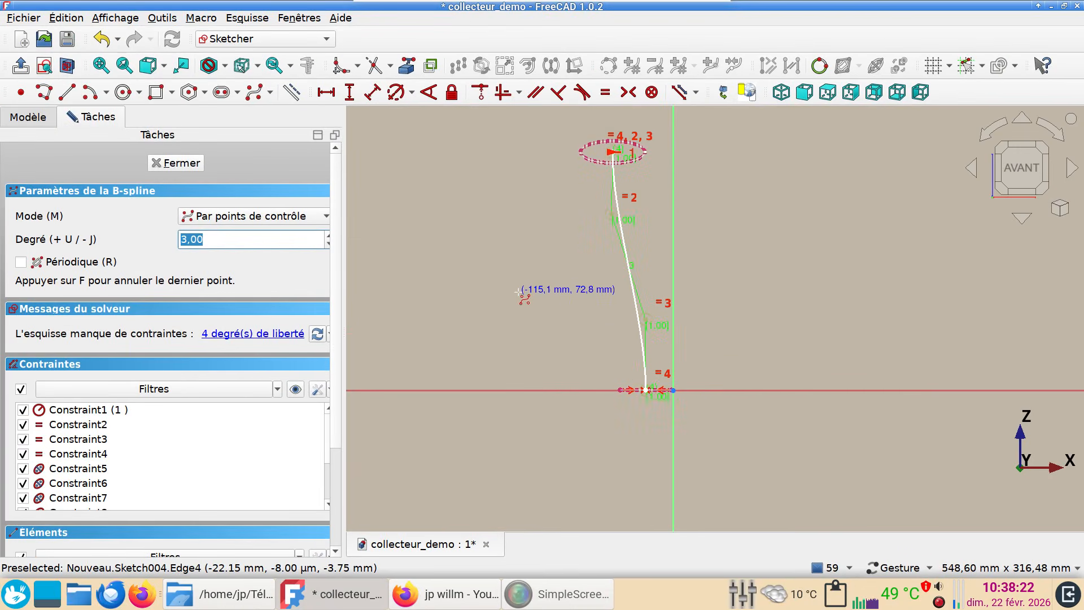
# Step: Show the collecteur mesh behind the sketch to compare the B-spline with the pipe's shape, and end the B-spline command
pyautogui.click(29, 120)
pyautogui.click(73, 180)
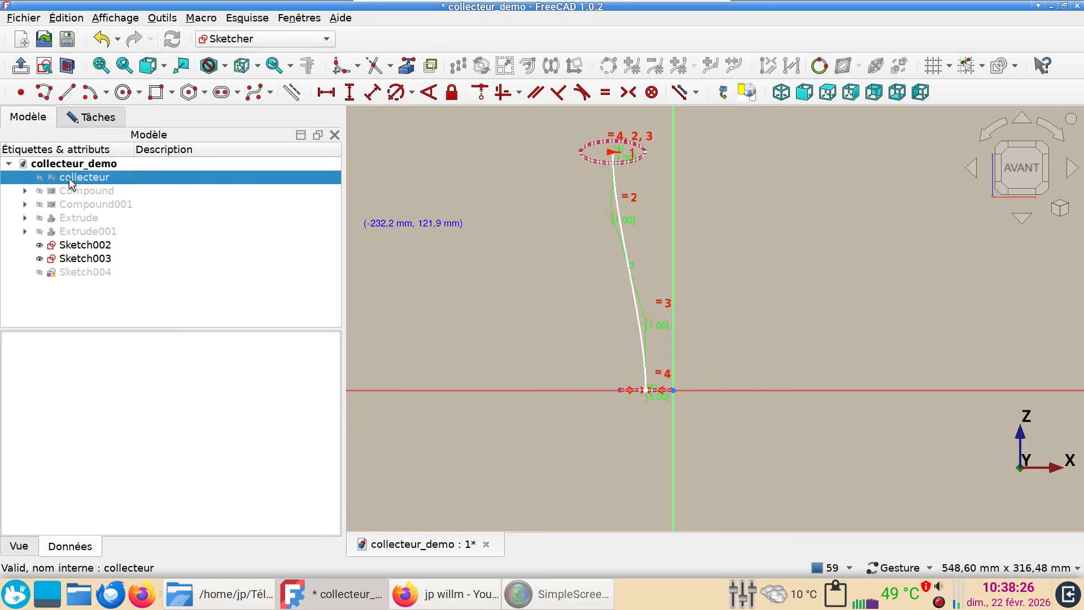
pyautogui.click(69, 66)
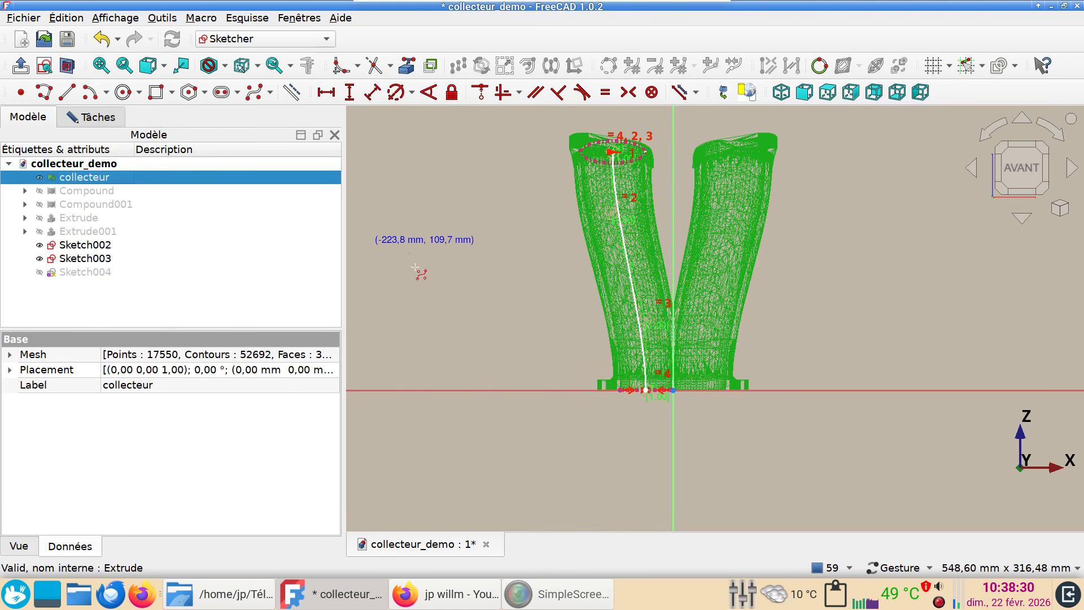
pyautogui.scroll(2, 498, 323)
pyautogui.scroll(-2, 497, 319)
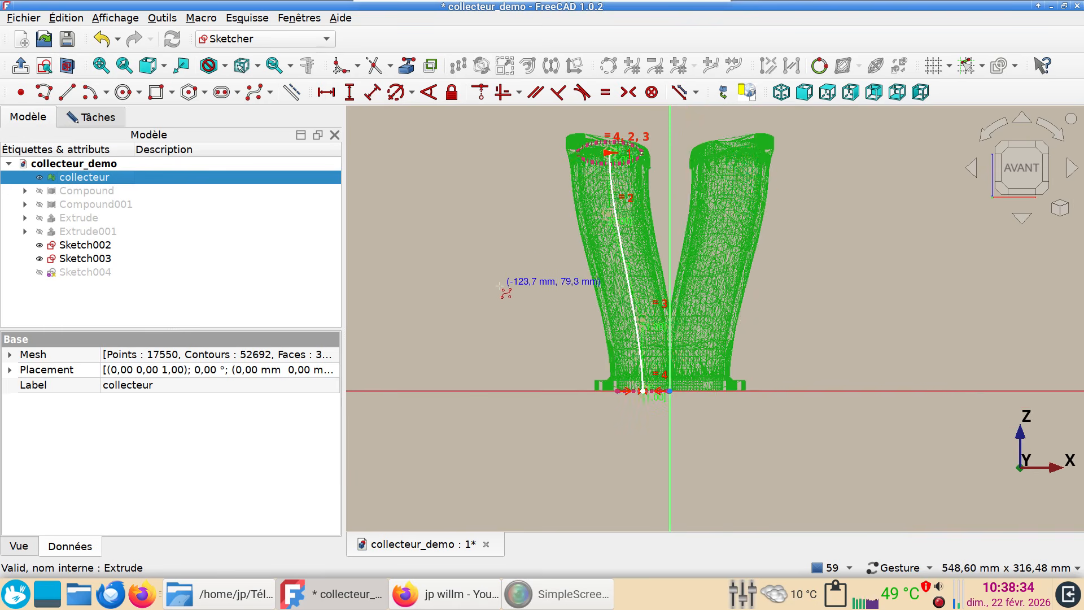
pyautogui.scroll(2, 504, 303)
pyautogui.scroll(1, 504, 302)
pyautogui.scroll(-1, 505, 303)
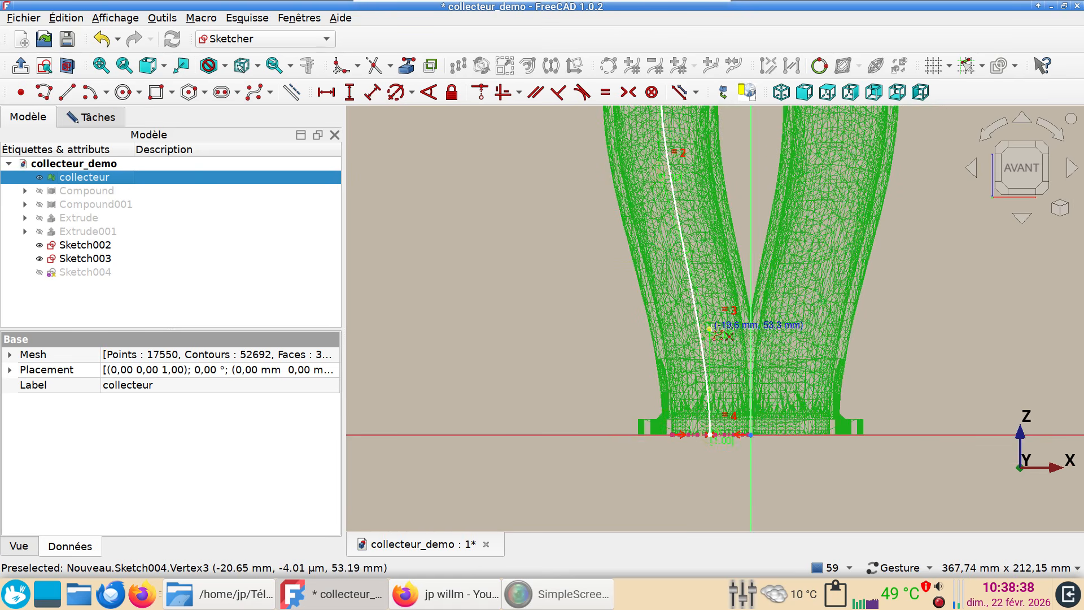
pyautogui.rightClick(546, 294)
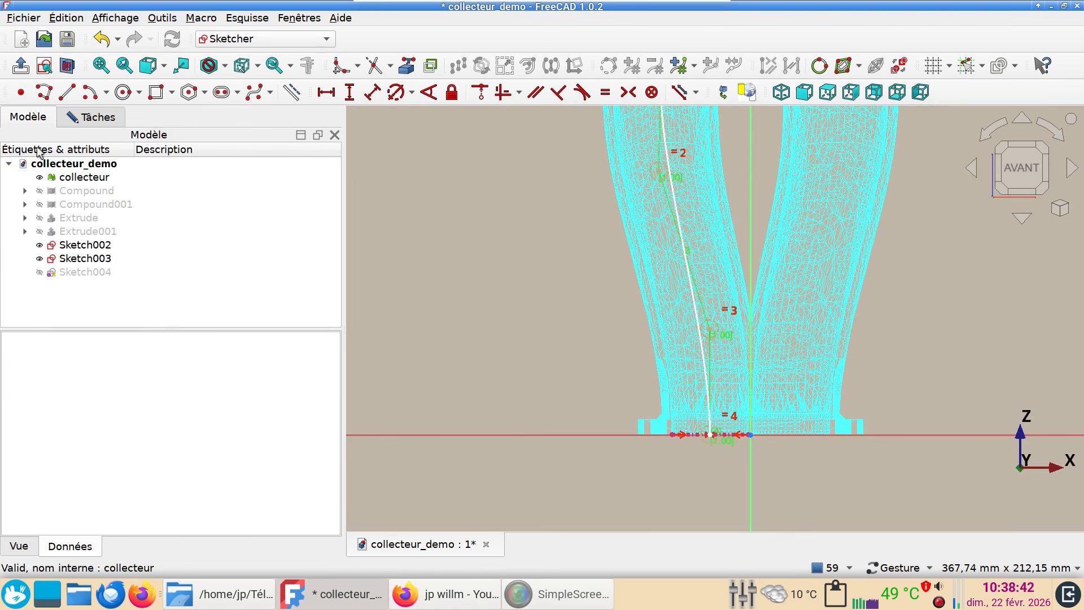
pyautogui.click(85, 177)
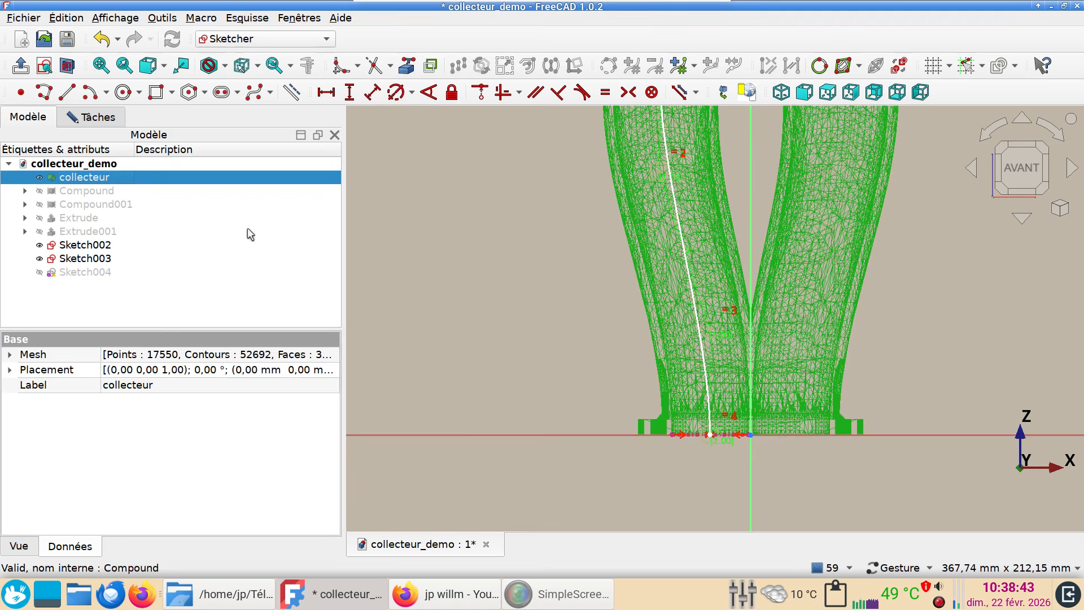
pyautogui.keyDown('ctrl'); pyautogui.click(710, 330); pyautogui.keyUp('ctrl')
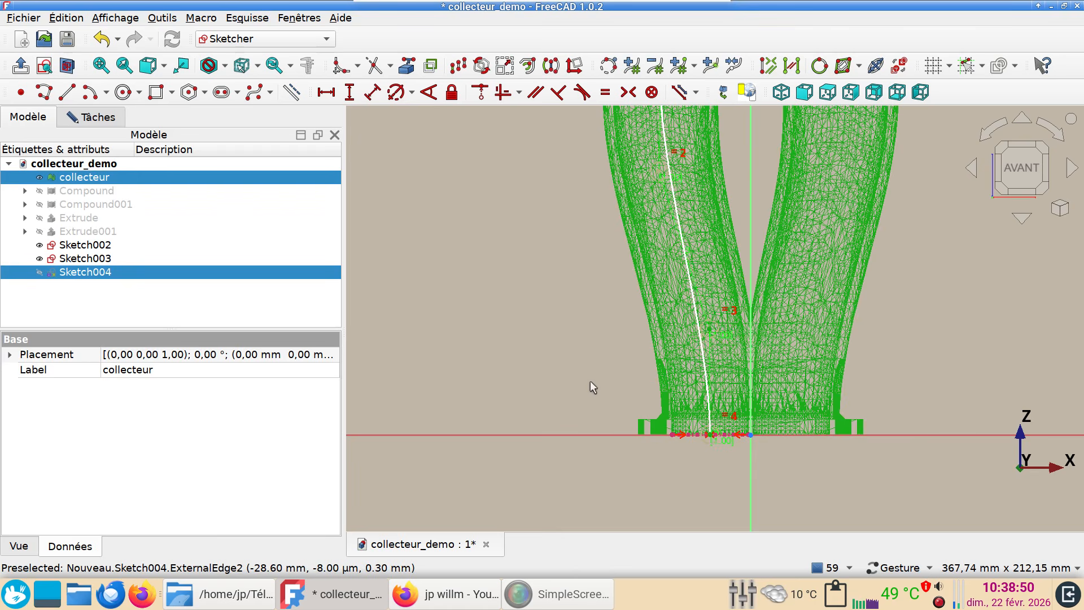
pyautogui.press('i')
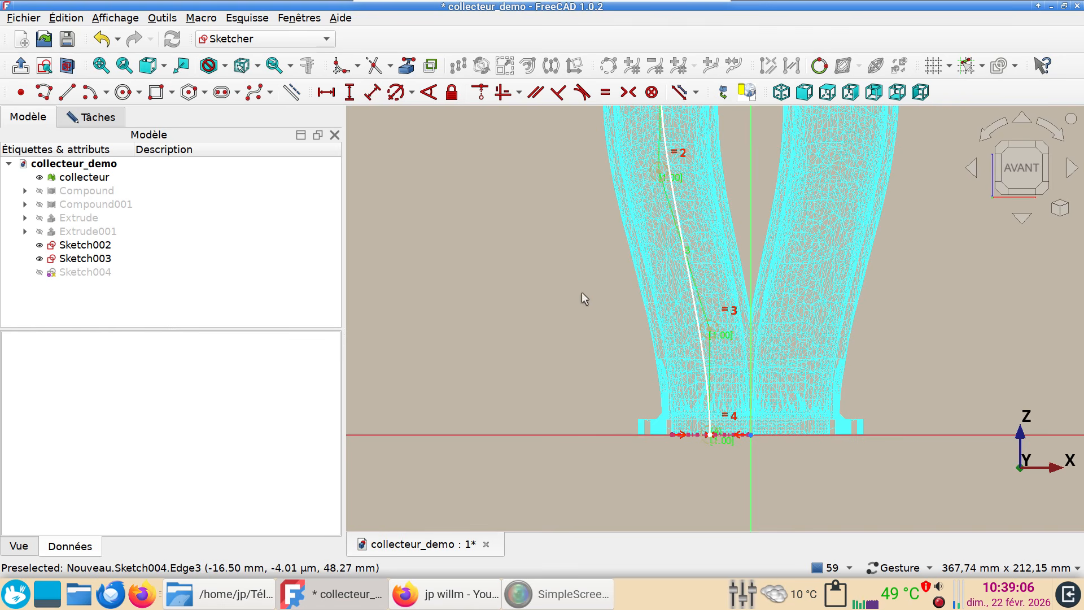
# Step: Delete the equality constraint on the weight circle of the B-spline's third control point from the top
pyautogui.click(733, 310)
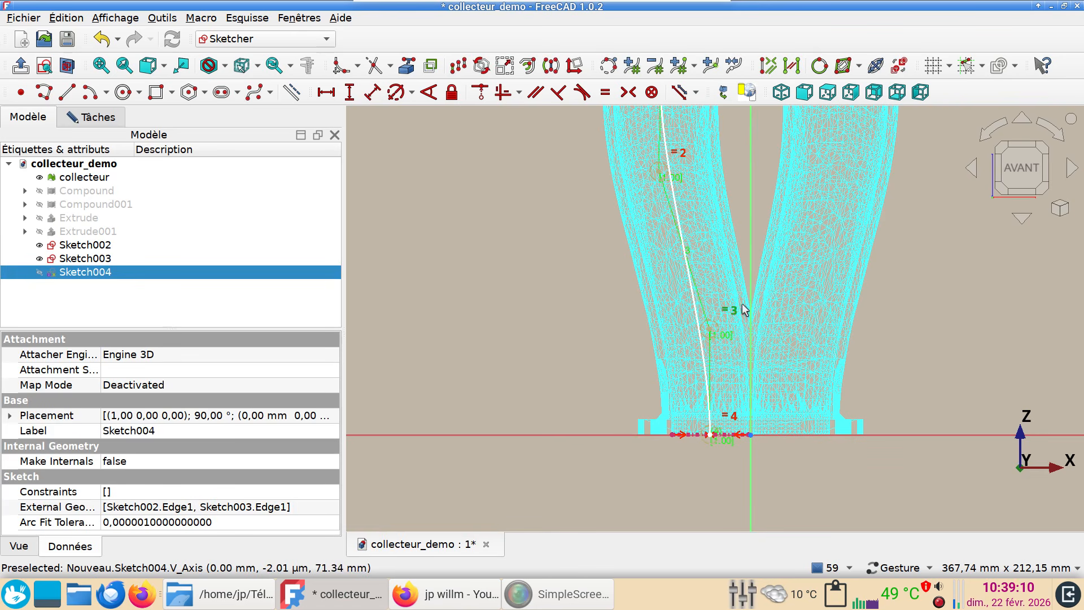
pyautogui.scroll(-3, 712, 316)
pyautogui.scroll(3, 635, 316)
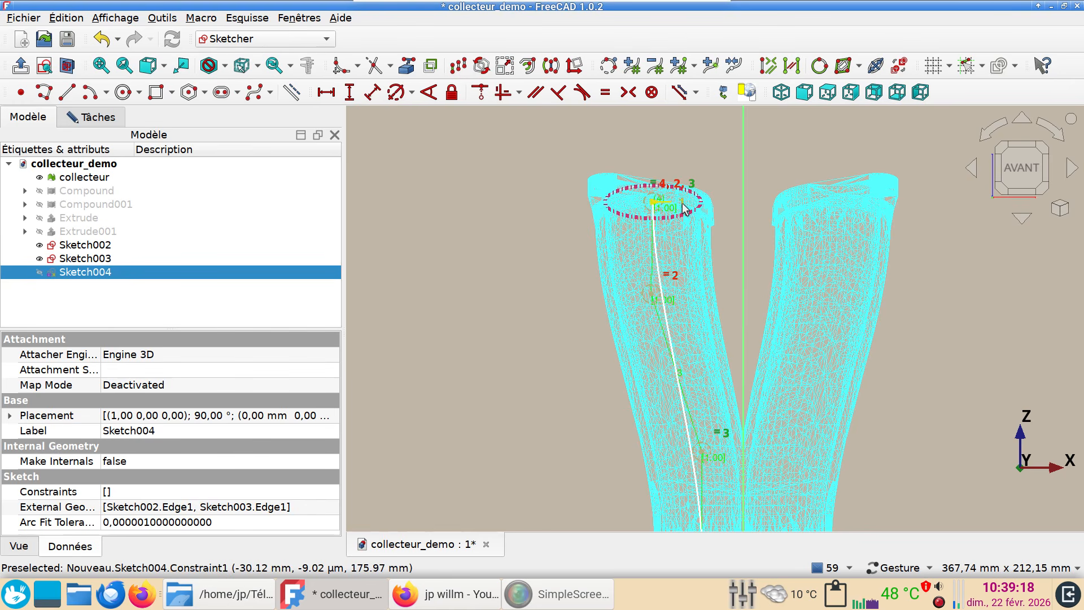
pyautogui.scroll(-1, 489, 327)
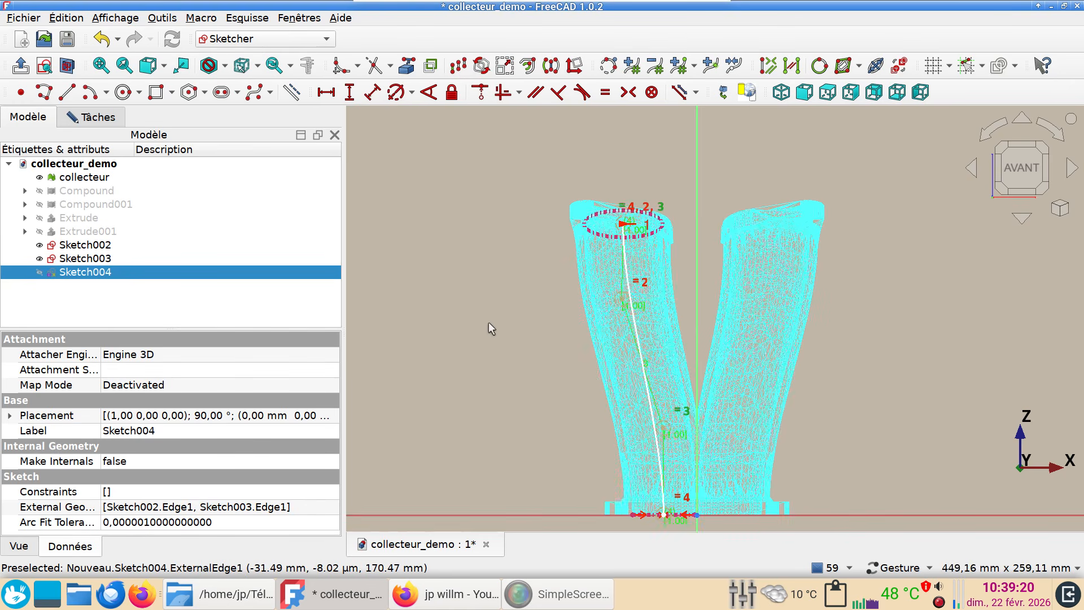
pyautogui.scroll(3, 503, 348)
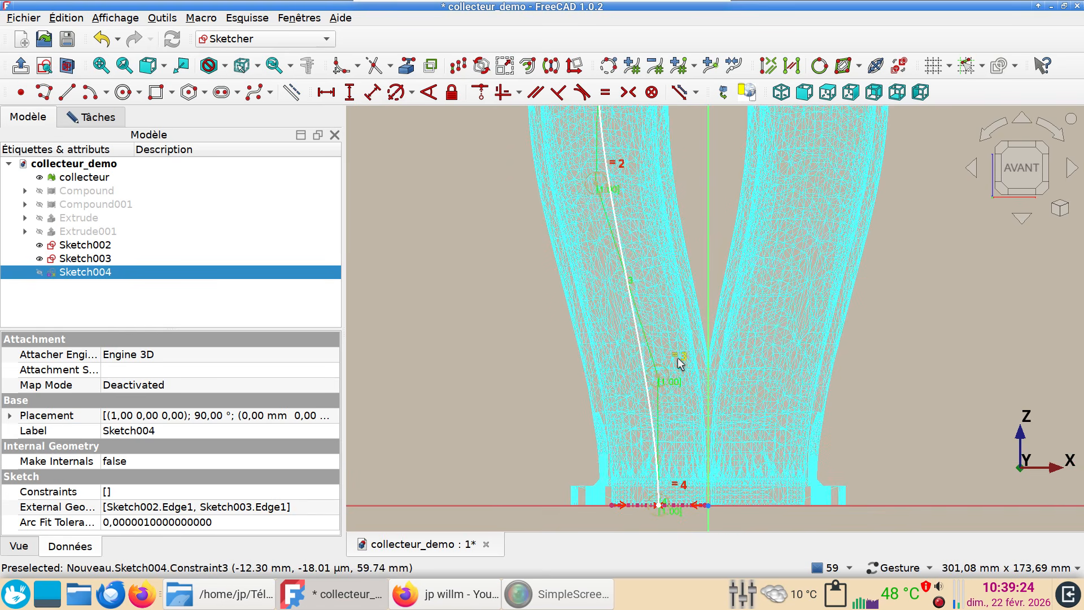
pyautogui.press('Delete')
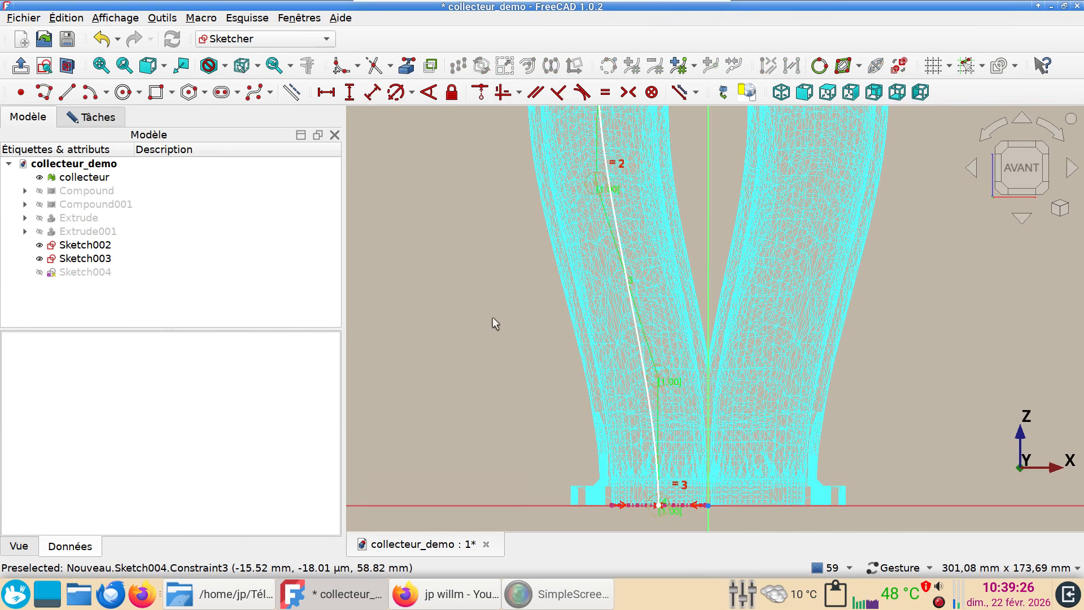
# Step: Add a weight constraint of 3 to the B-spline's third control point from the top
pyautogui.click(659, 382)
pyautogui.press('d')
pyautogui.click(428, 347)
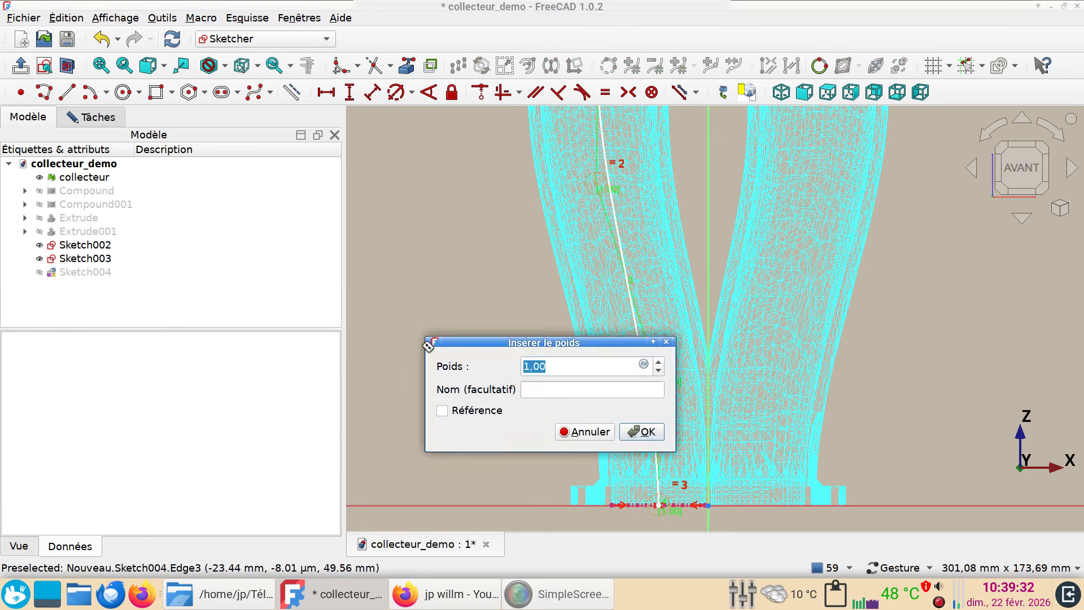
pyautogui.write('3')
pyautogui.press('Return')
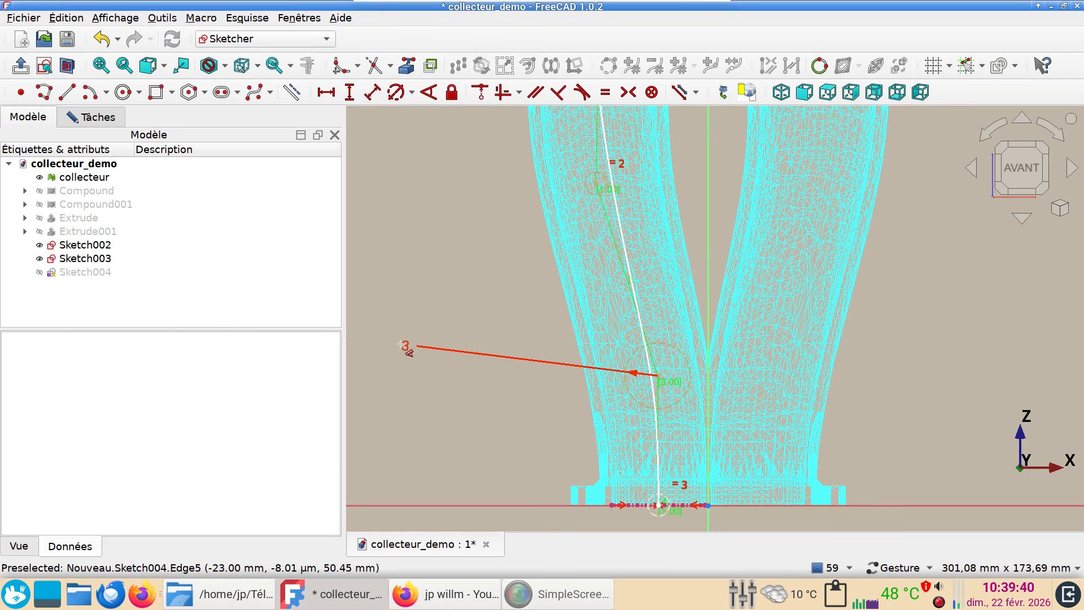
# Step: Set the third control point's weight to 10 to test its effect on the B-spline
pyautogui.moveTo(406, 369); pyautogui.dragTo(408, 365, button='right')
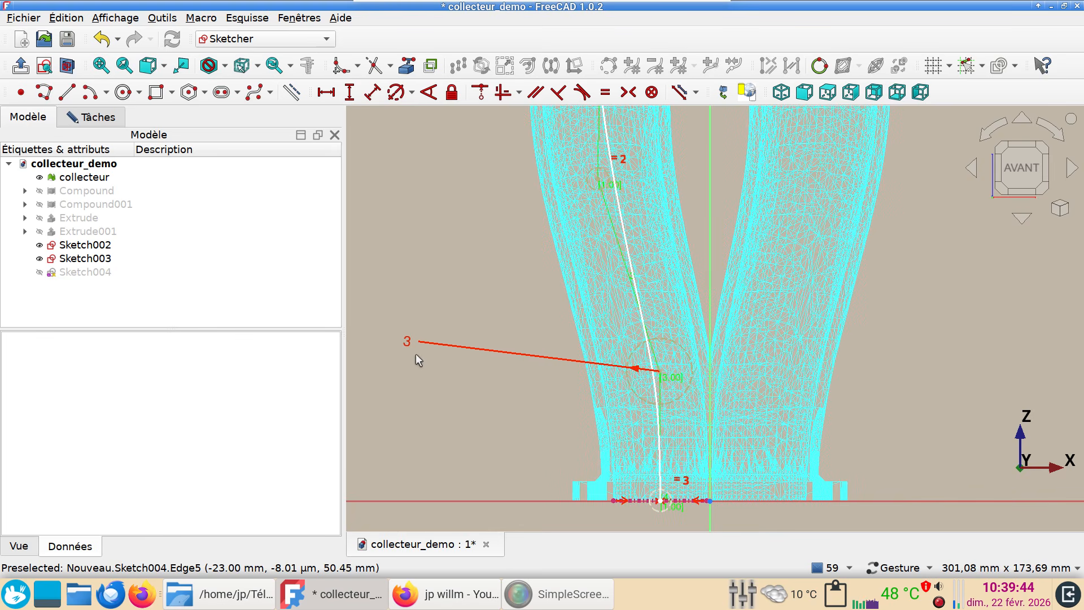
pyautogui.doubleClick(411, 342)
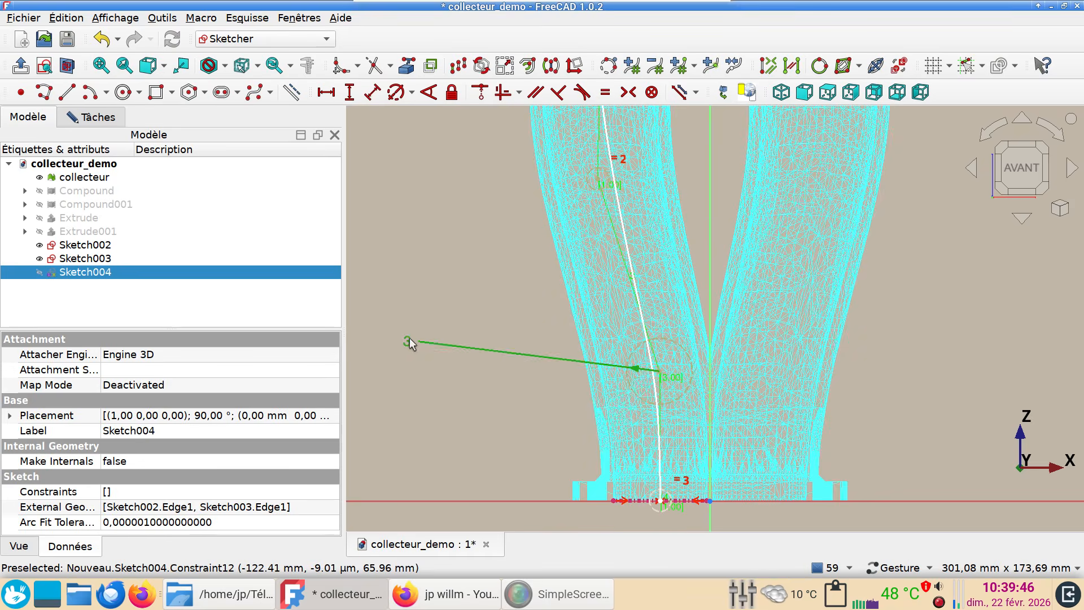
pyautogui.write('10')
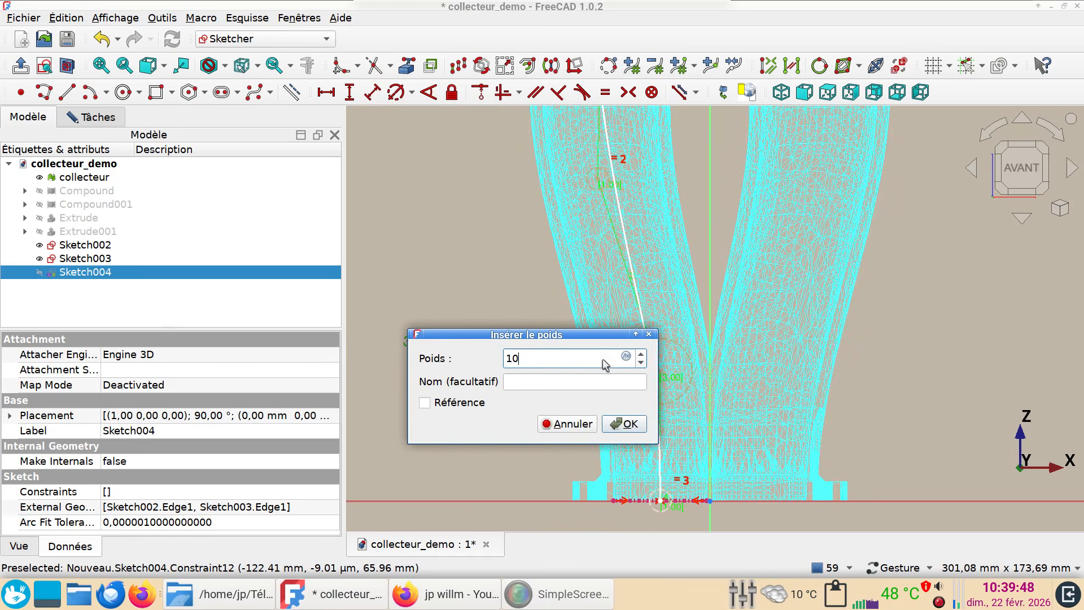
pyautogui.press('Return')
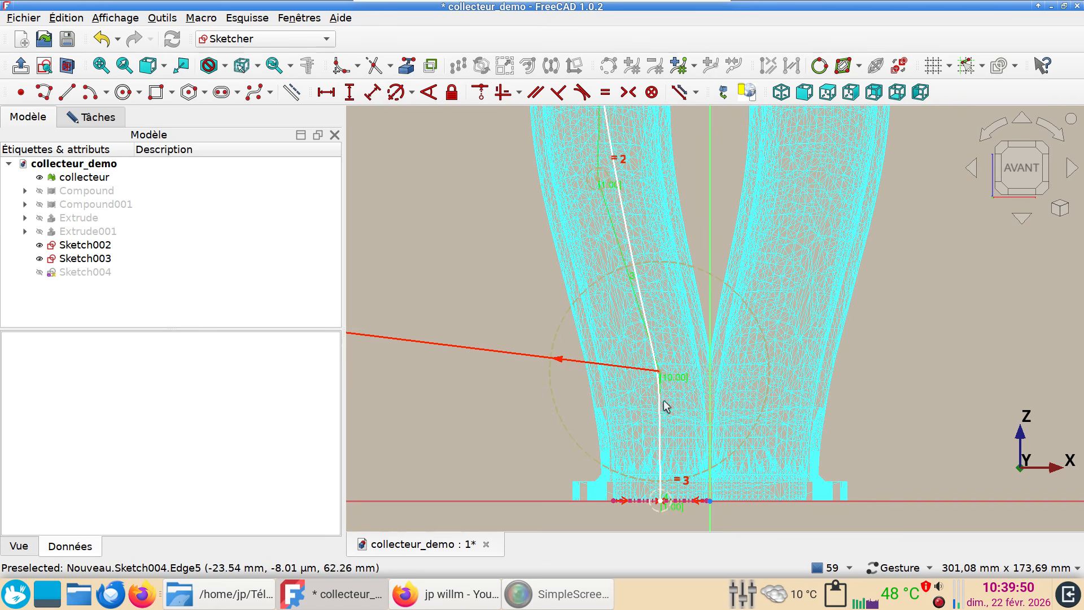
pyautogui.scroll(-2, 555, 393)
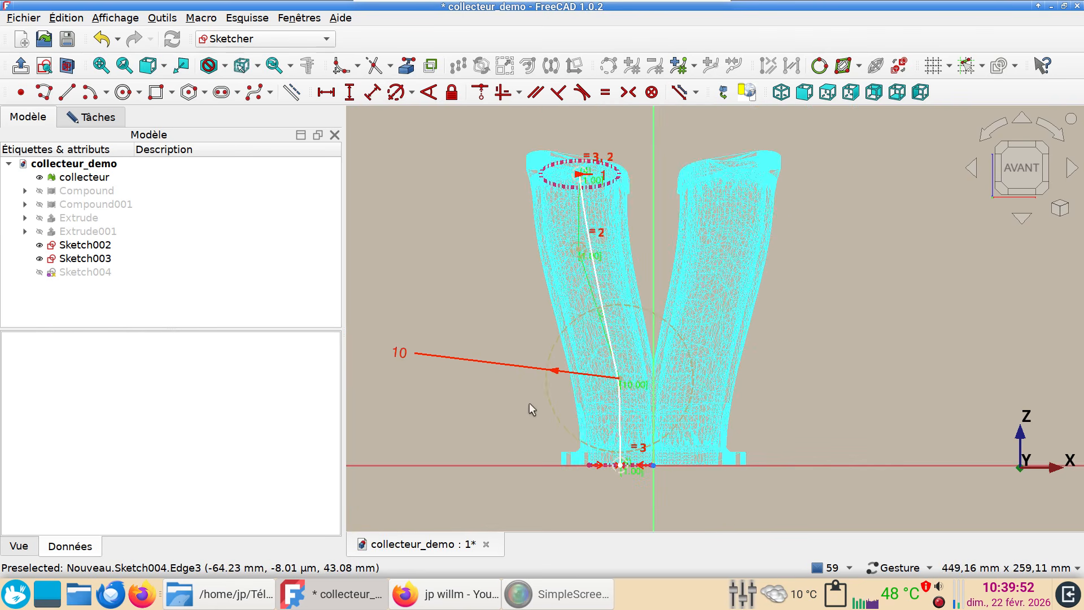
# Step: Set the third control point's weight to 3 and check the B-spline's course inside the pipe mesh
pyautogui.doubleClick(397, 357)
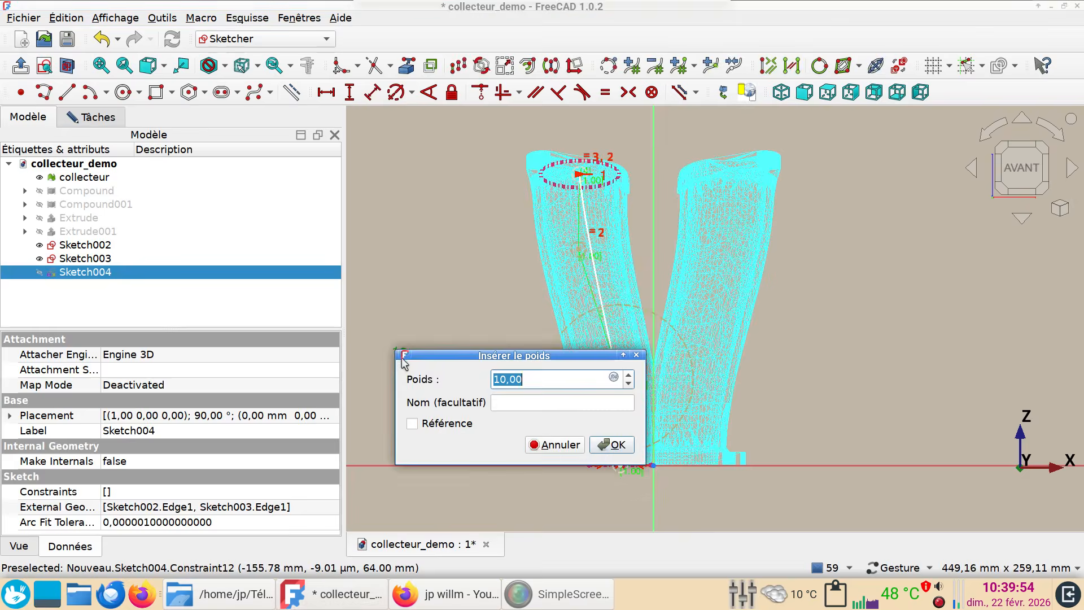
pyautogui.write('3')
pyautogui.press('Return')
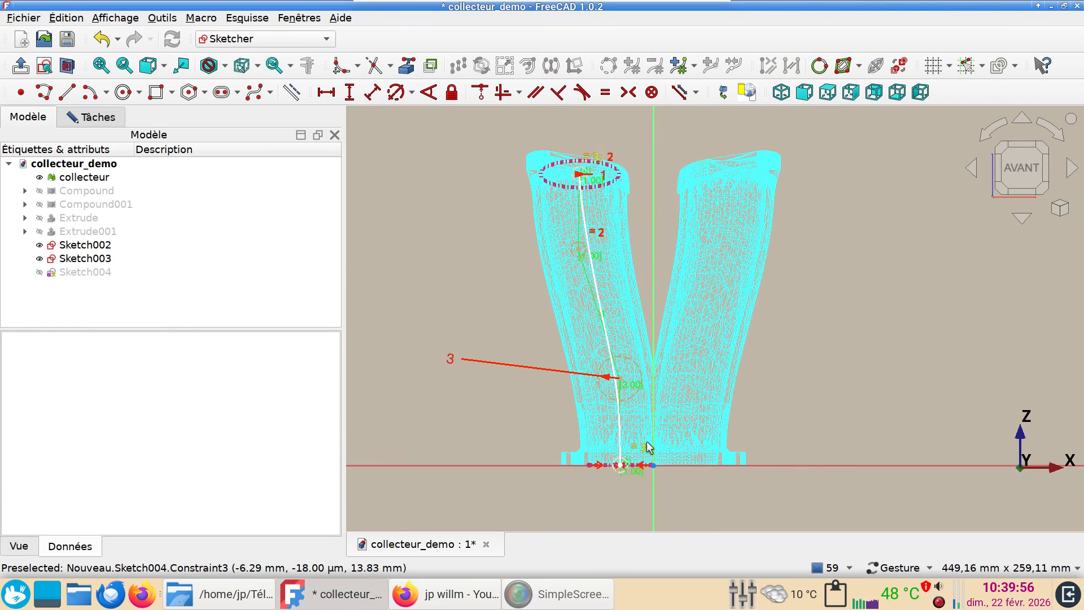
pyautogui.scroll(4, 642, 444)
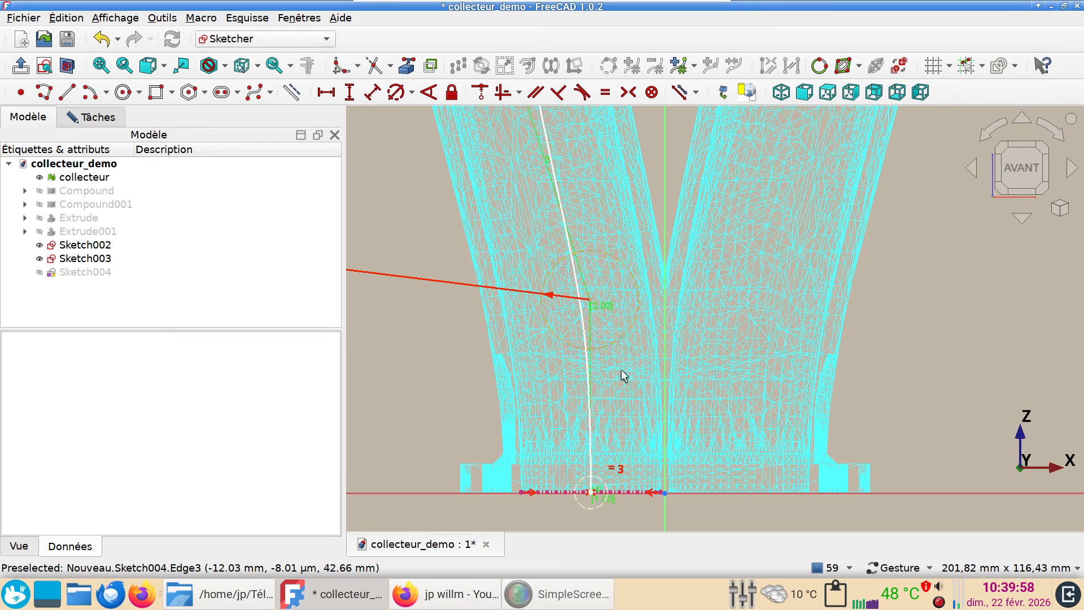
pyautogui.scroll(-2, 618, 390)
pyautogui.scroll(-2, 614, 417)
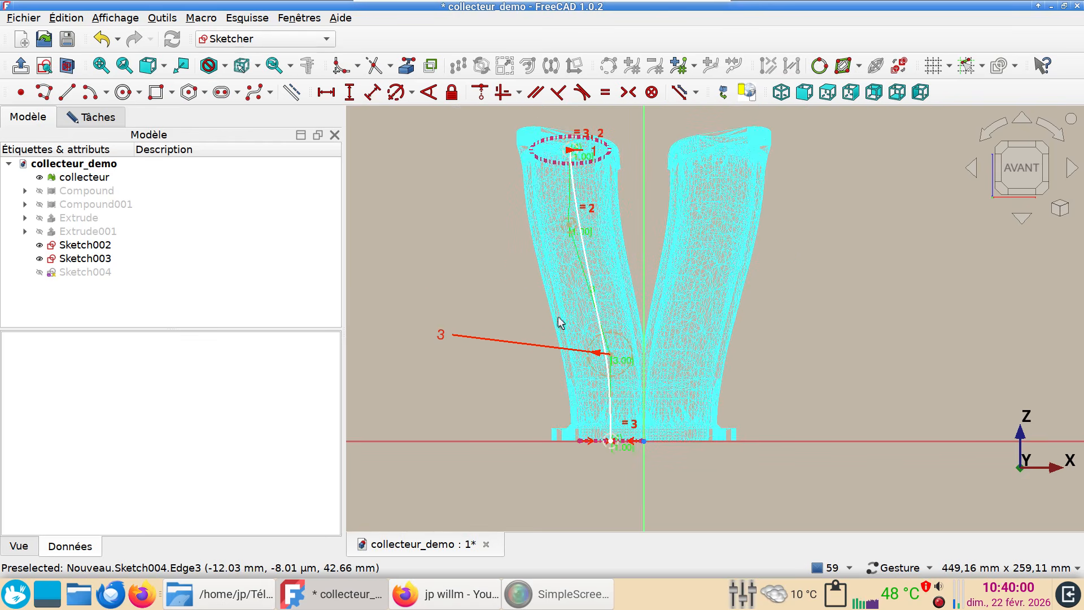
pyautogui.moveTo(525, 279); pyautogui.dragTo(530, 311, button='right')
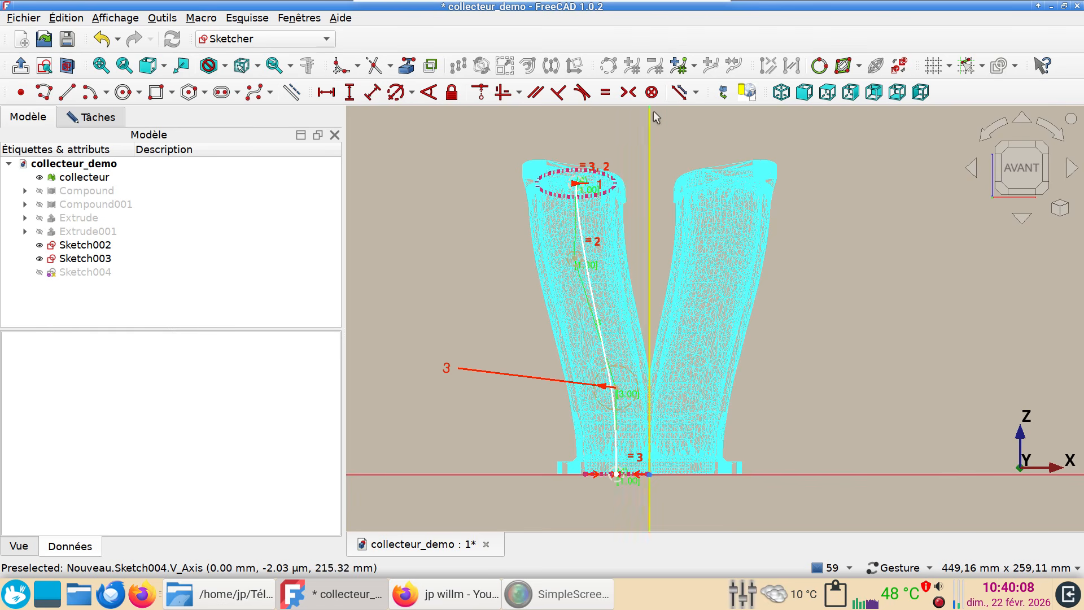
# Step: Try a Block constraint on the B-spline, and delete that constraint again
pyautogui.click(652, 93)
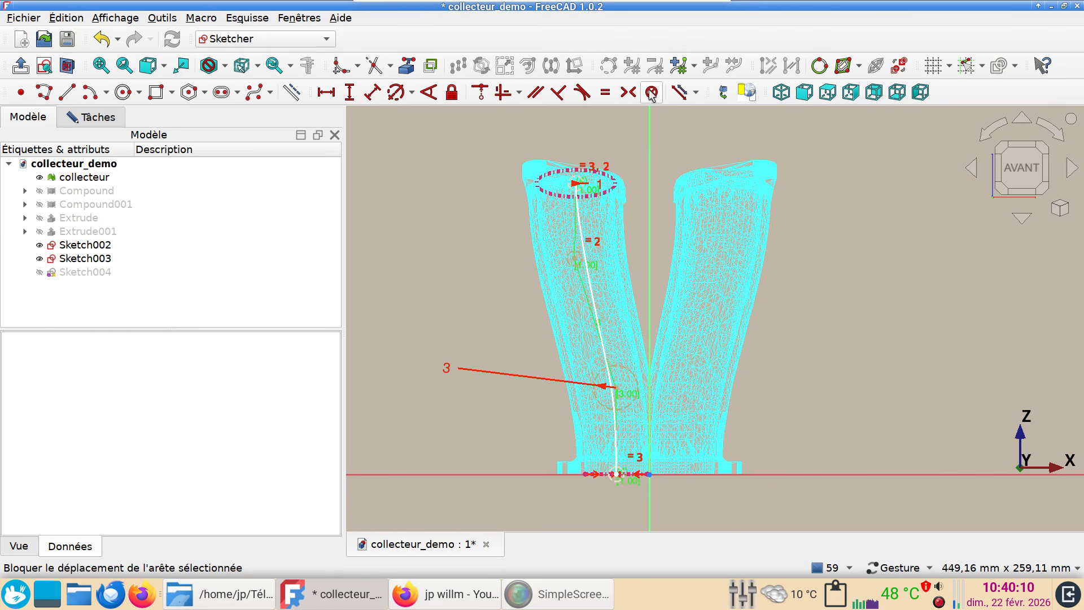
pyautogui.click(587, 268)
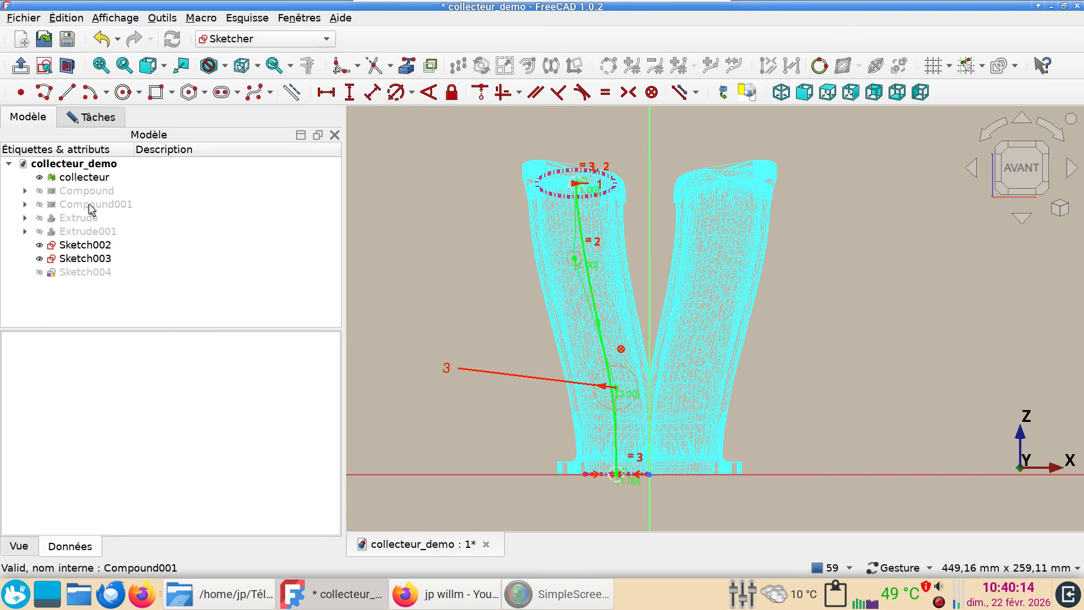
pyautogui.click(97, 118)
pyautogui.scroll(-2, 174, 321)
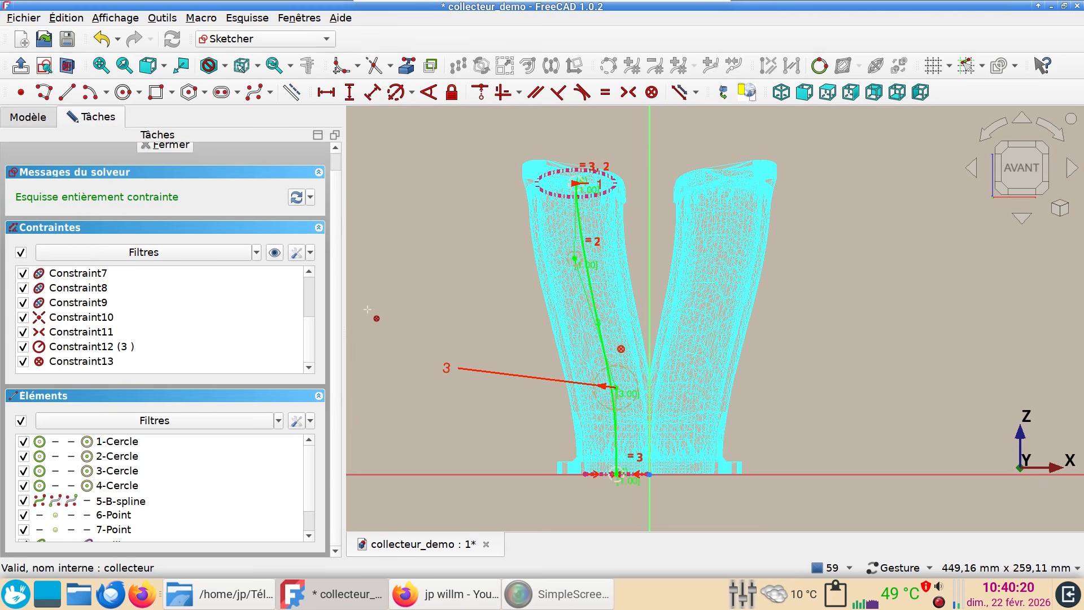
pyautogui.click(109, 361)
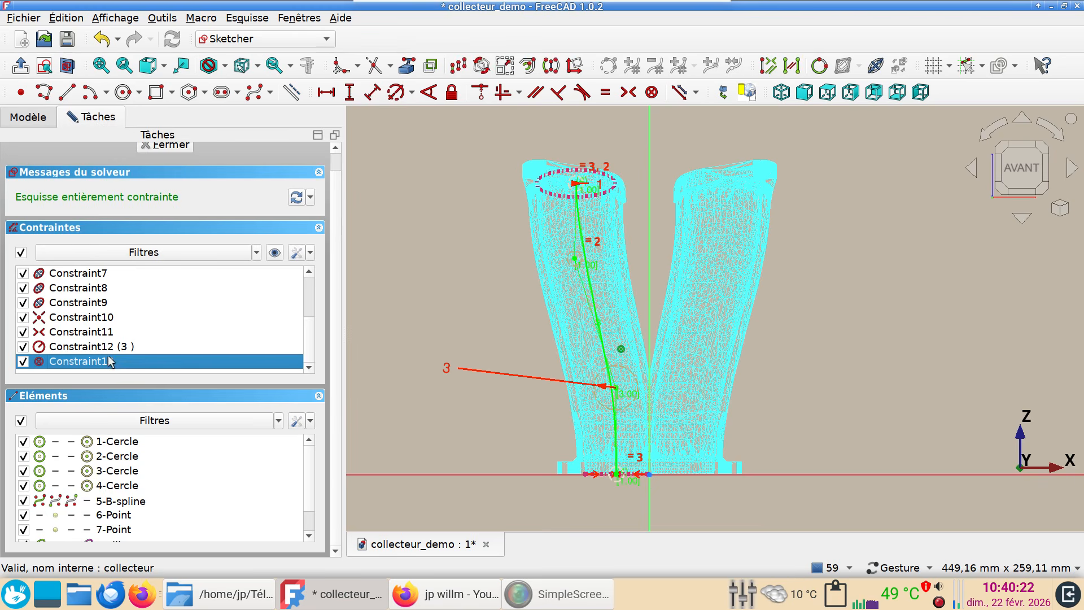
pyautogui.press('Delete')
pyautogui.scroll(2, 198, 339)
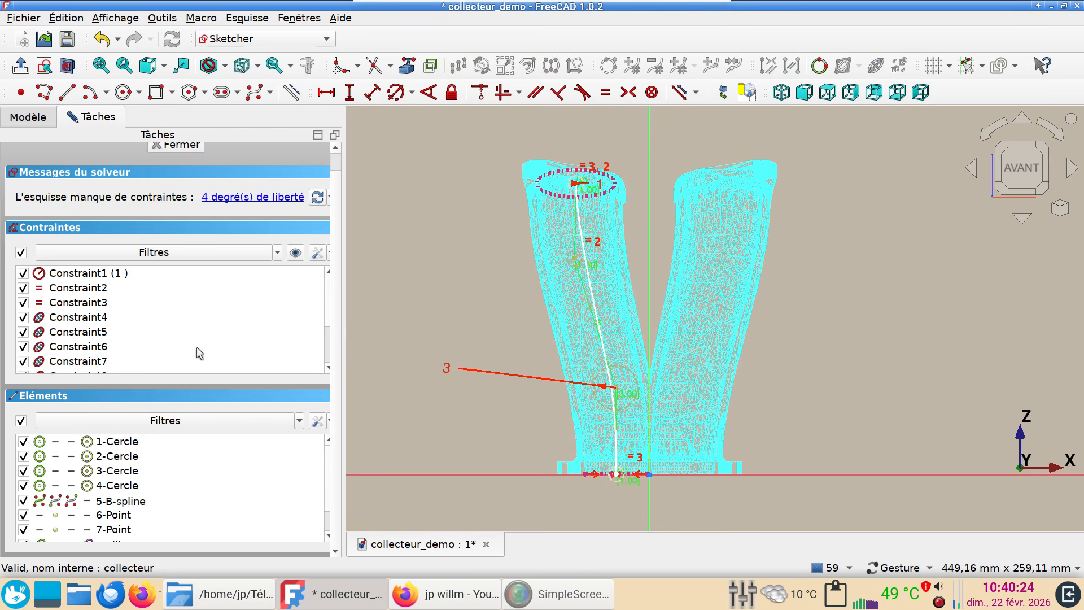
pyautogui.scroll(-2, 200, 333)
pyautogui.scroll(1, 338, 221)
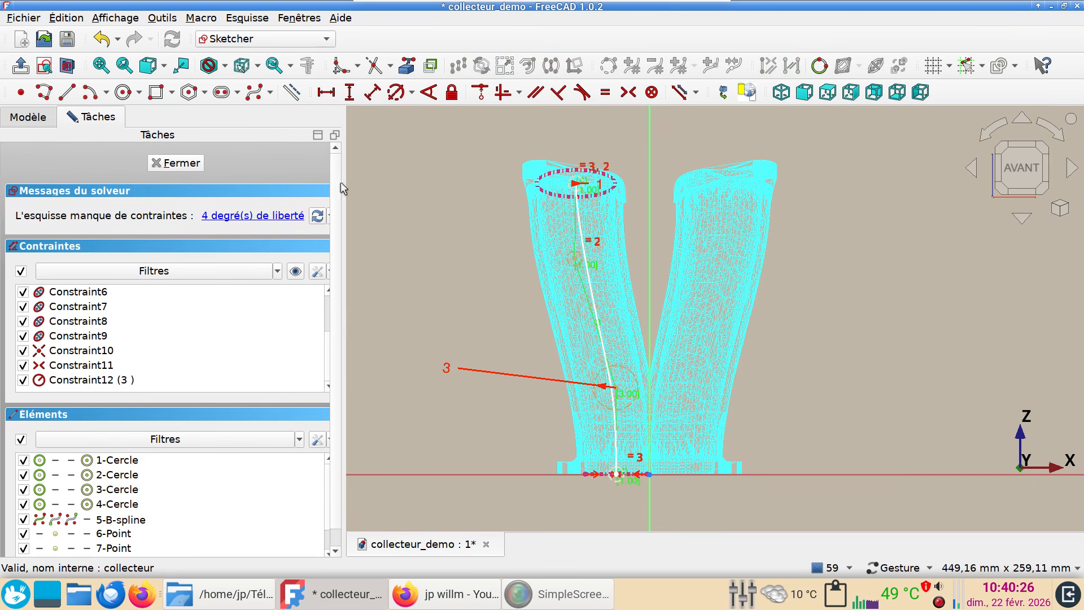
# Step: Close the spline sketch and view the collecteur from the right side
pyautogui.click(177, 163)
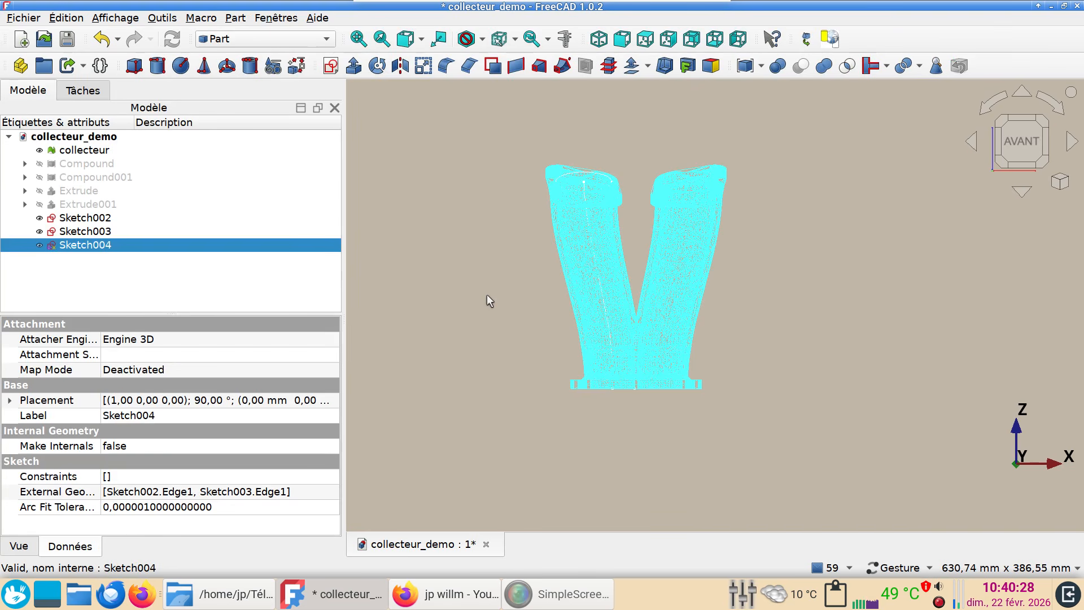
pyautogui.press('3')
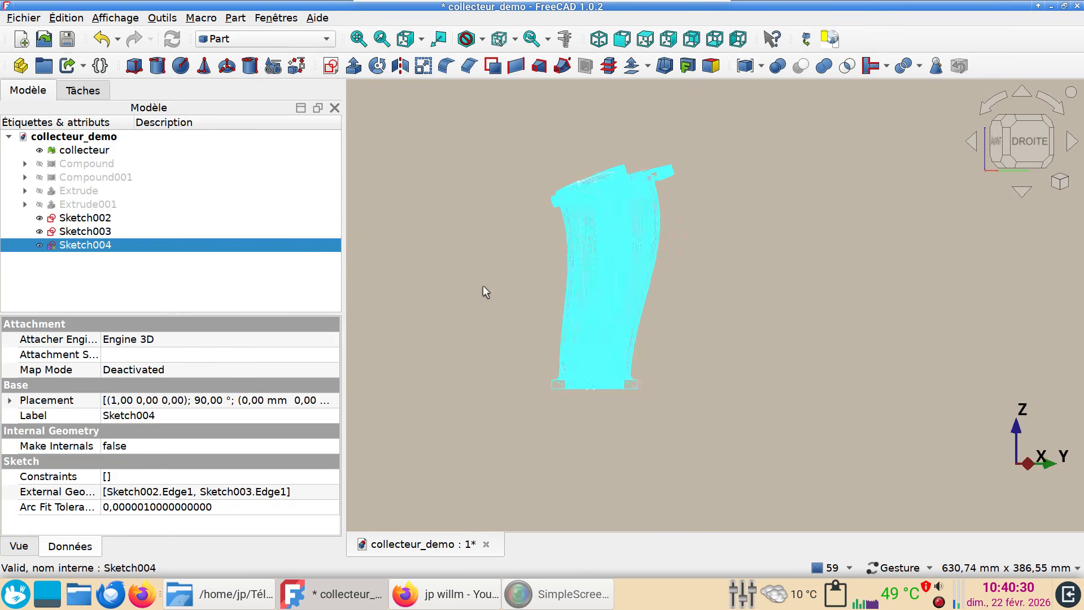
pyautogui.scroll(1, 506, 319)
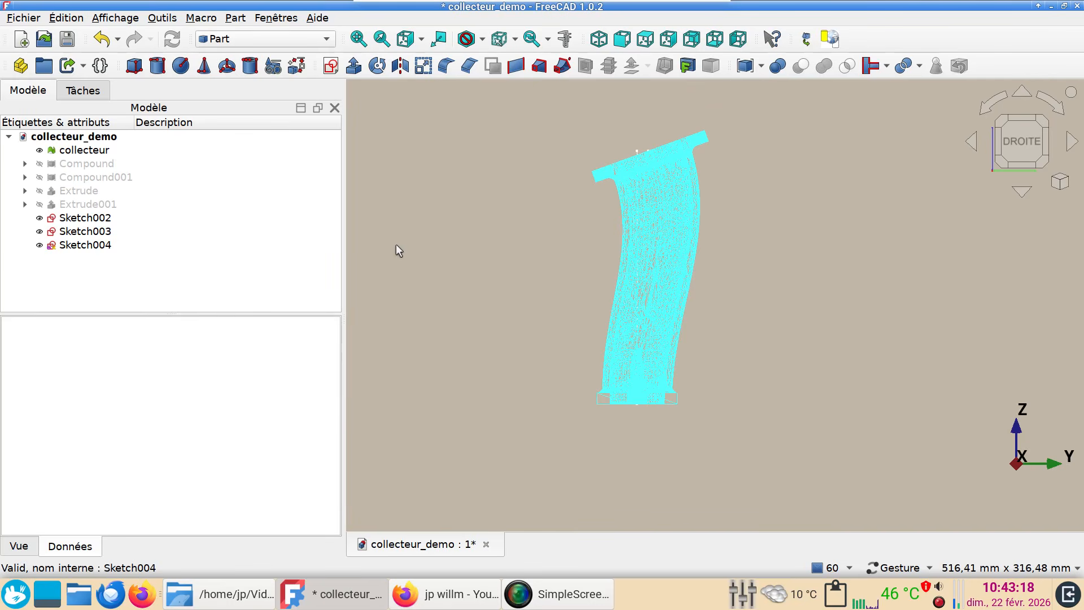
# Step: Create a new sketch on the YZ plane and hide the collecteur mesh
pyautogui.click(327, 70)
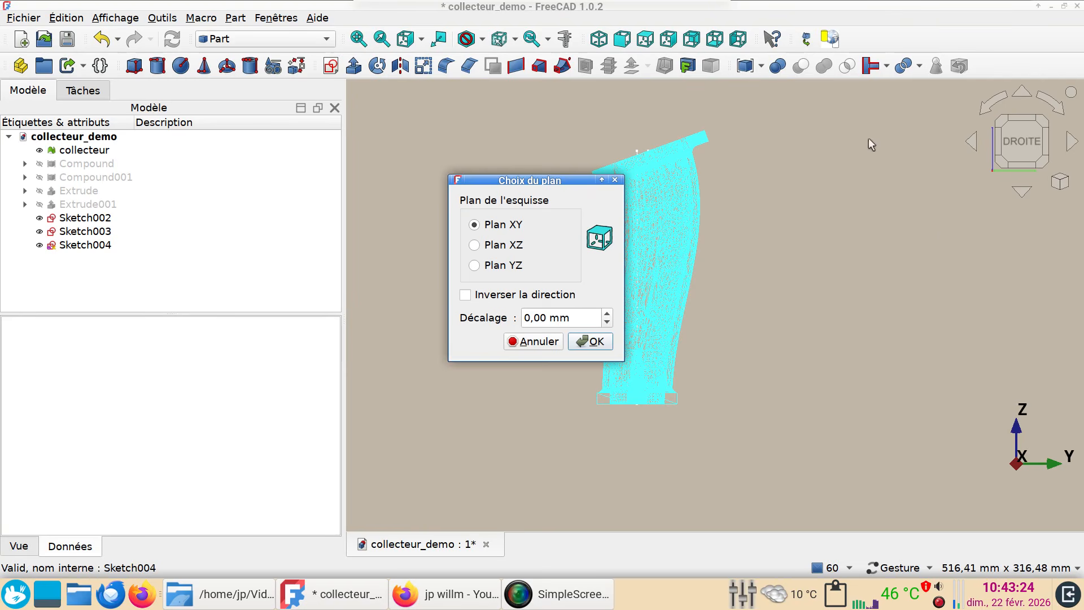
pyautogui.click(516, 266)
pyautogui.click(580, 340)
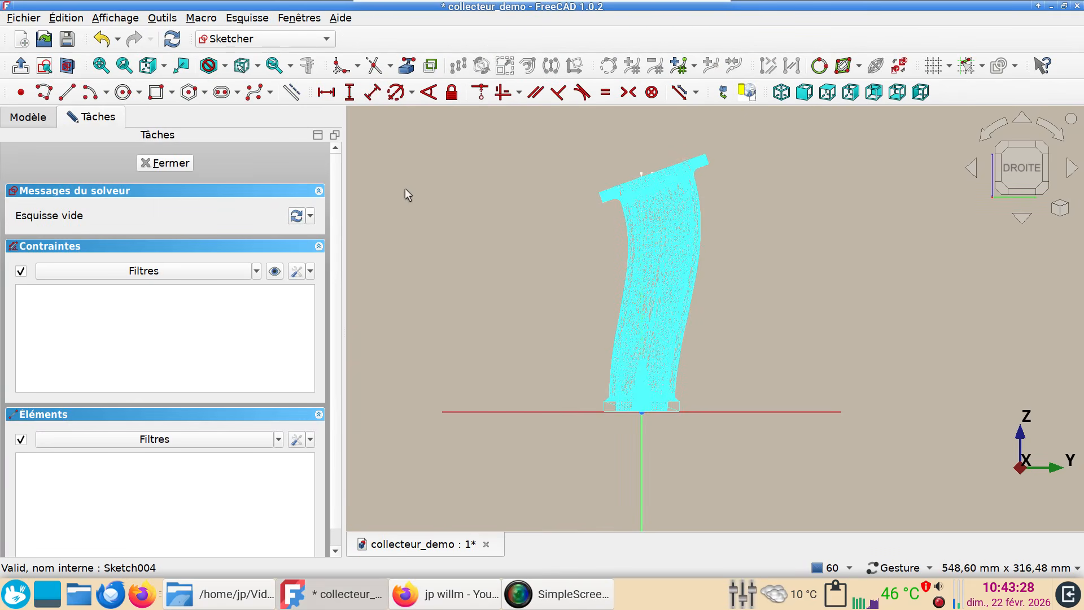
pyautogui.click(43, 118)
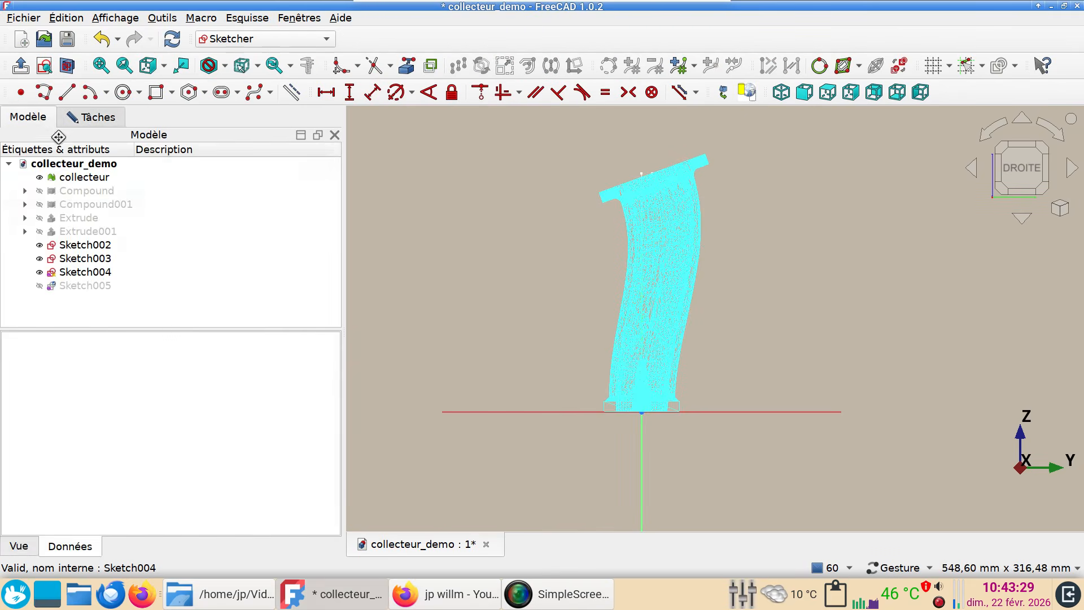
pyautogui.click(85, 169)
pyautogui.click(85, 176)
pyautogui.press('space')
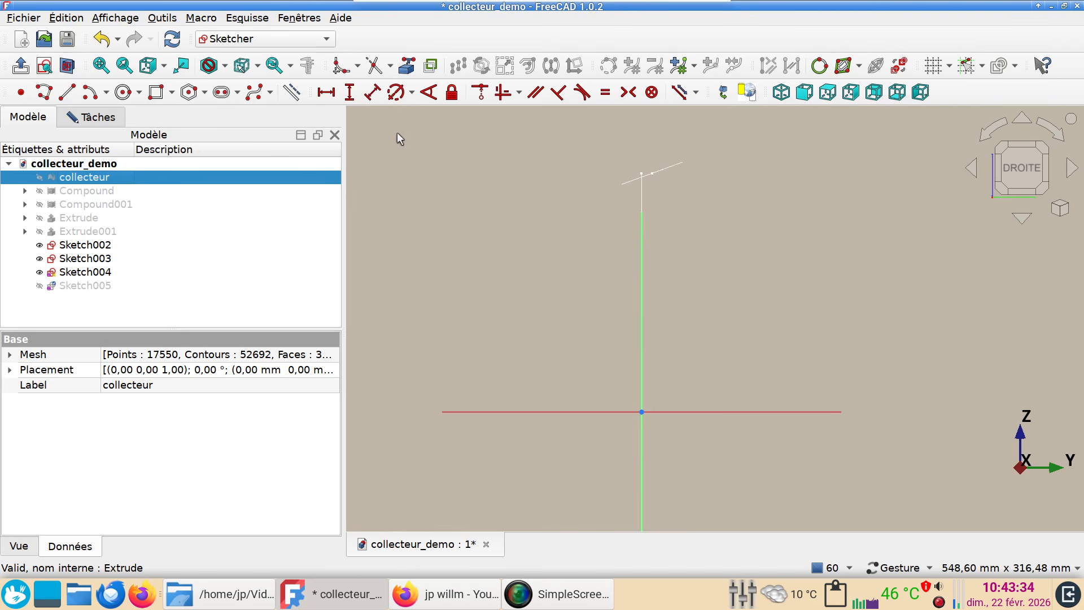
# Step: Project the upper and lower flange circles into the sketch as external geometry, keeping the view aligned to the sketch plane
pyautogui.click(406, 65)
pyautogui.click(629, 181)
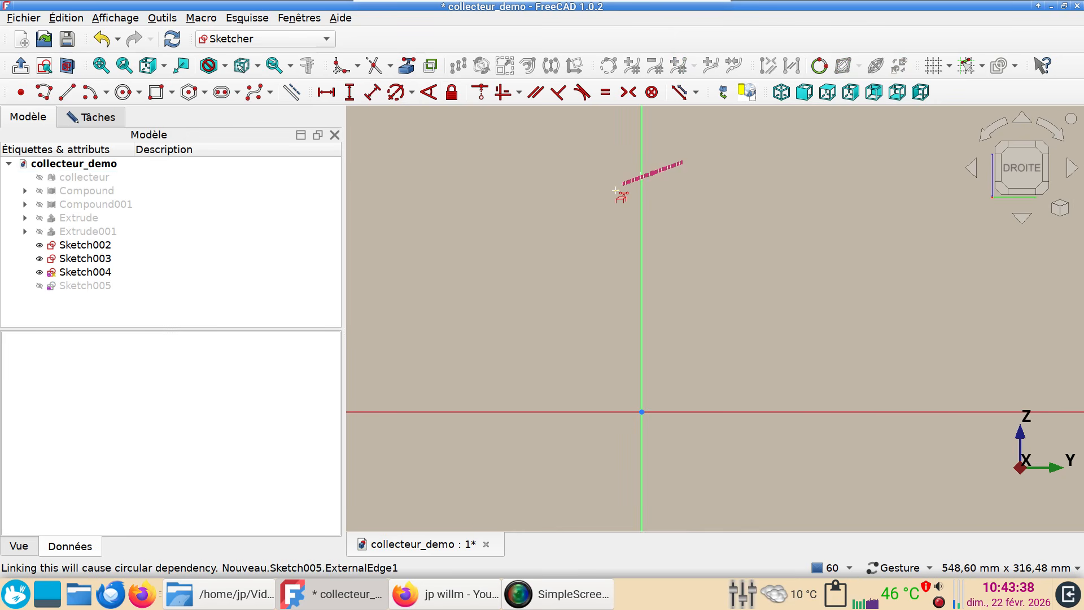
pyautogui.click(651, 411)
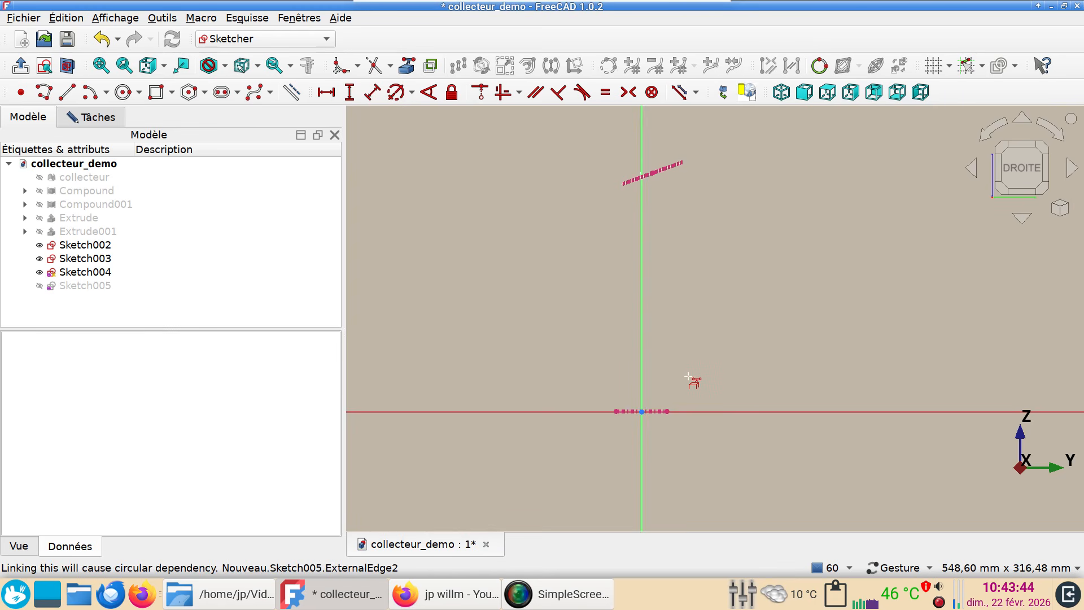
pyautogui.moveTo(696, 383)
pyautogui.mouseDown(button='right')
pyautogui.moveTo(738, 414)
pyautogui.moveTo(659, 351)
pyautogui.mouseUp(button='right')
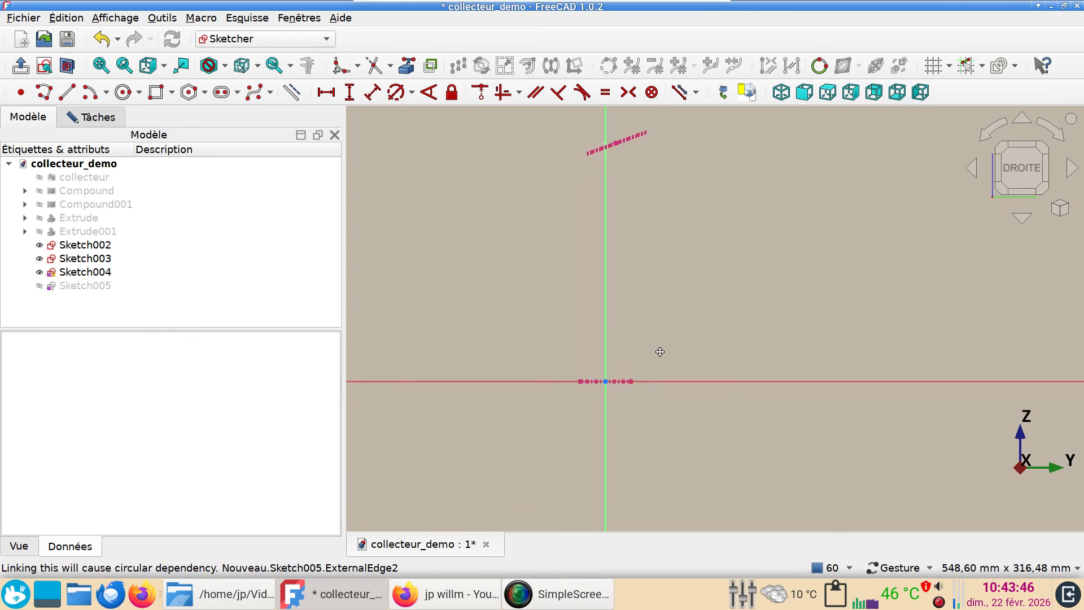
pyautogui.moveTo(557, 323)
pyautogui.keyDown('alt'); pyautogui.mouseDown()
pyautogui.moveTo(605, 363)
pyautogui.moveTo(718, 391)
pyautogui.moveTo(661, 387)
pyautogui.moveTo(695, 393)
pyautogui.mouseUp(); pyautogui.keyUp('alt')
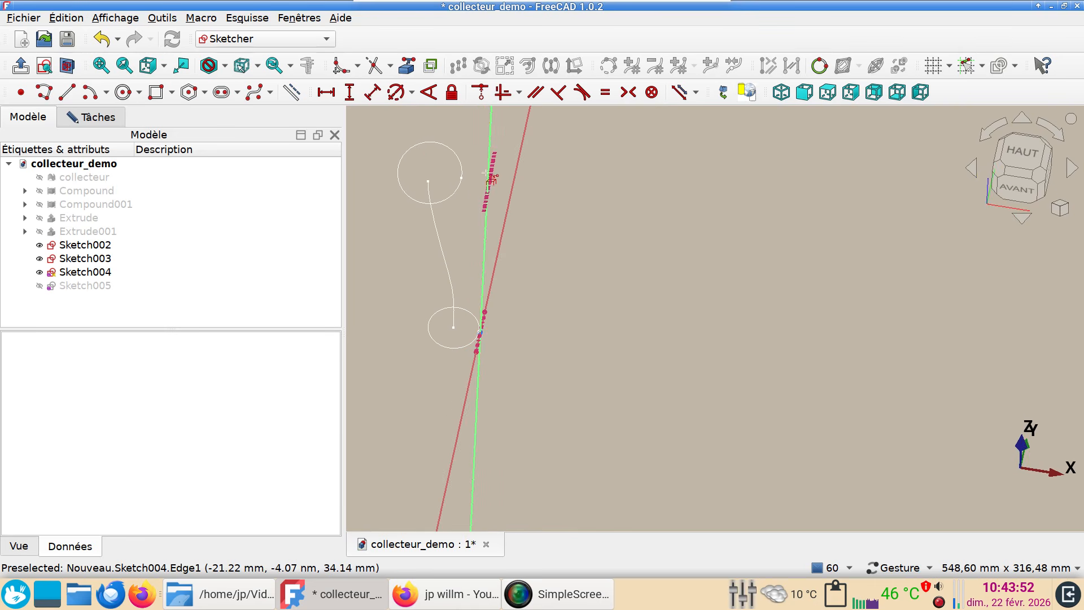
pyautogui.moveTo(561, 346)
pyautogui.keyDown('alt'); pyautogui.mouseDown()
pyautogui.moveTo(472, 302)
pyautogui.moveTo(429, 266)
pyautogui.mouseUp(); pyautogui.keyUp('alt')
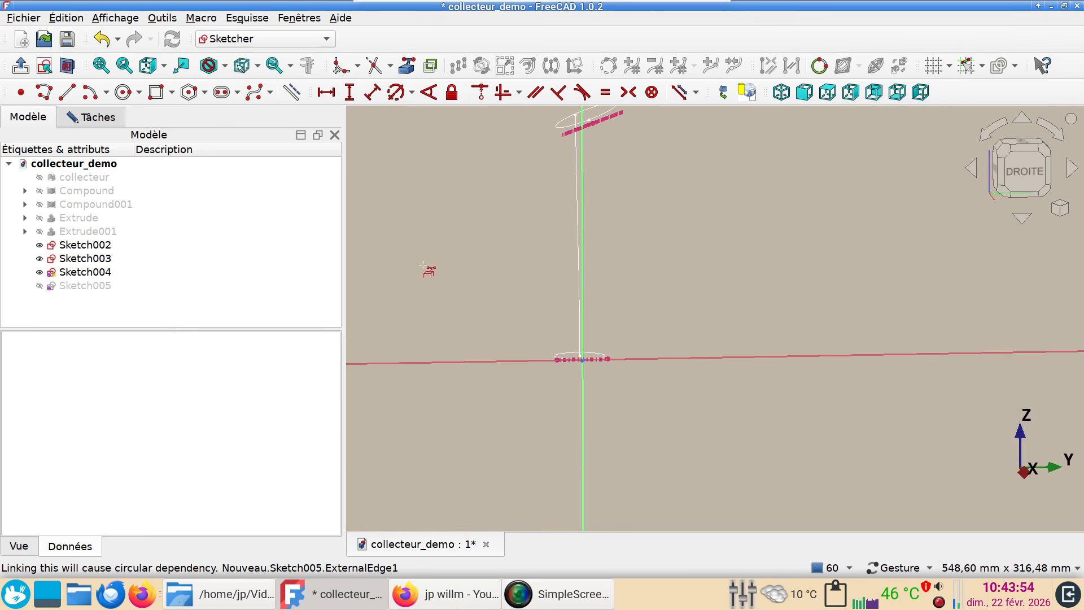
pyautogui.click(44, 68)
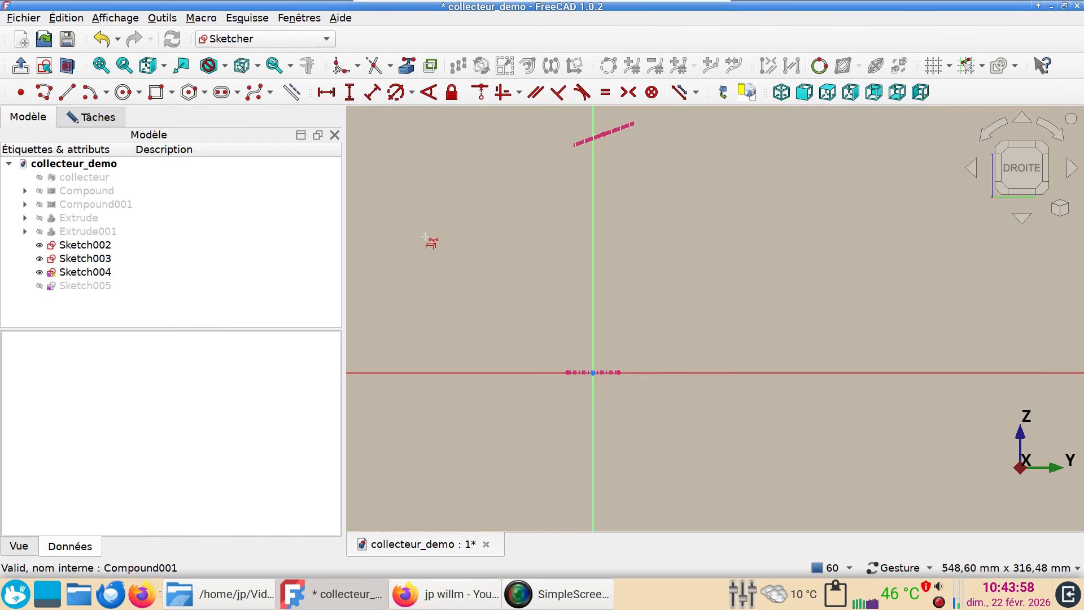
# Step: Draw a four-point B-spline from the upper projected circle's centre to the origin, and delete the third control point's constraint to the vertical axis
pyautogui.click(252, 96)
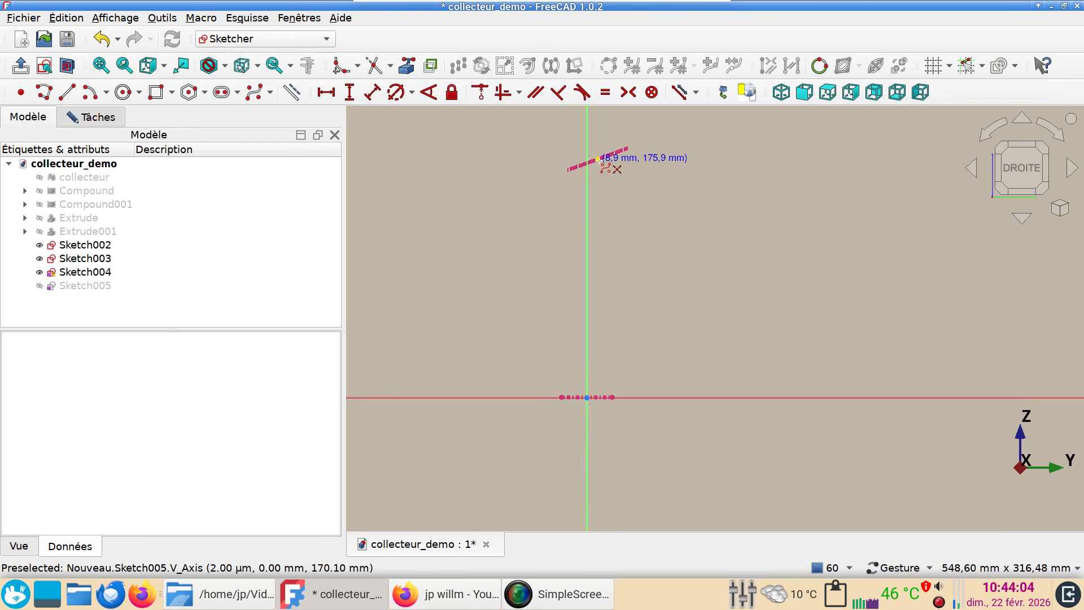
pyautogui.click(600, 160)
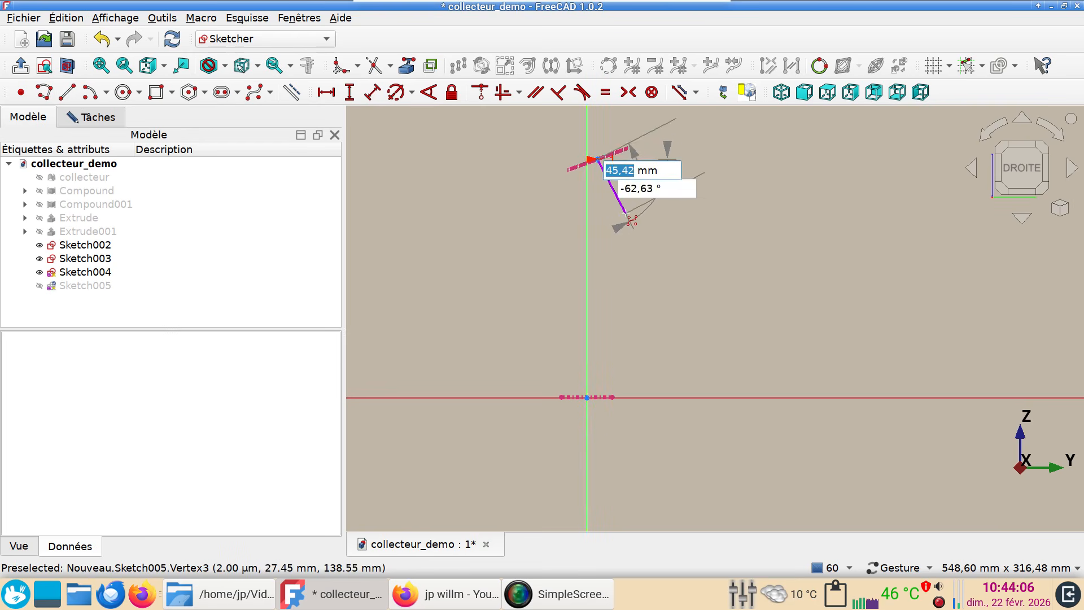
pyautogui.click(624, 218)
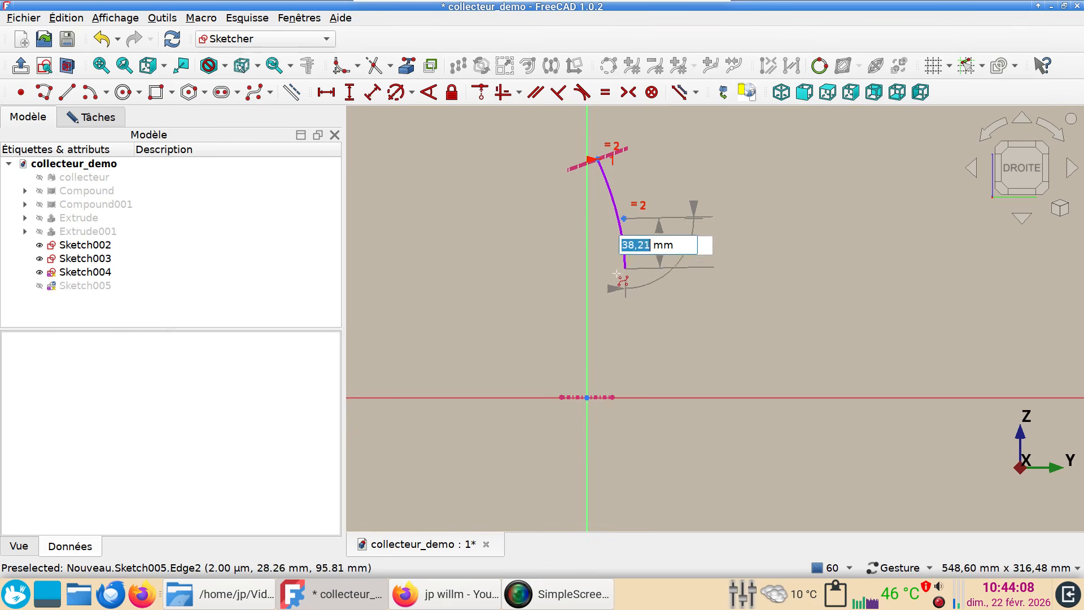
pyautogui.click(588, 345)
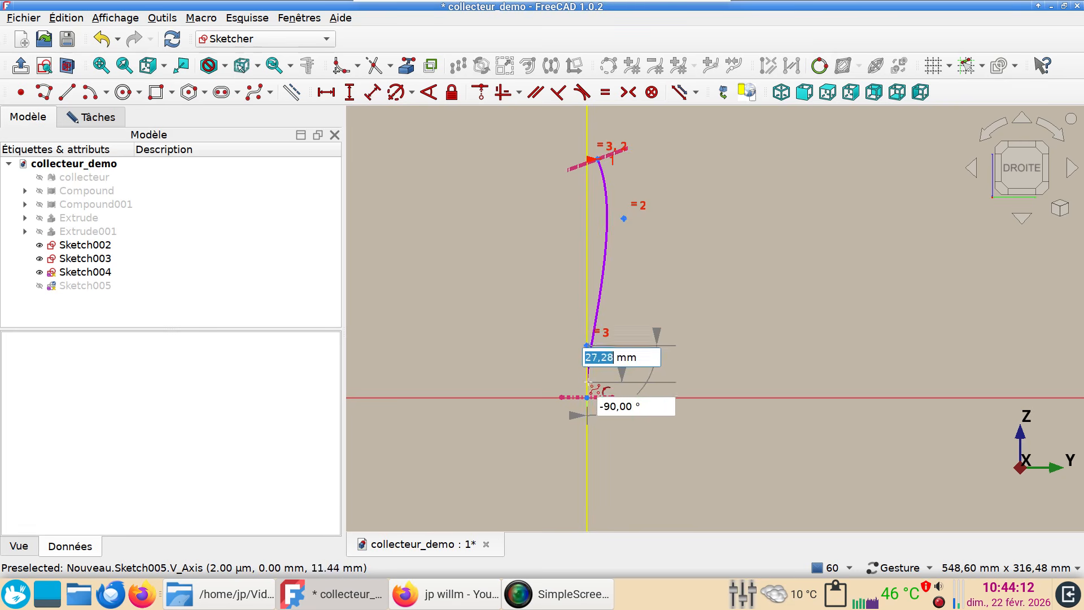
pyautogui.click(588, 397)
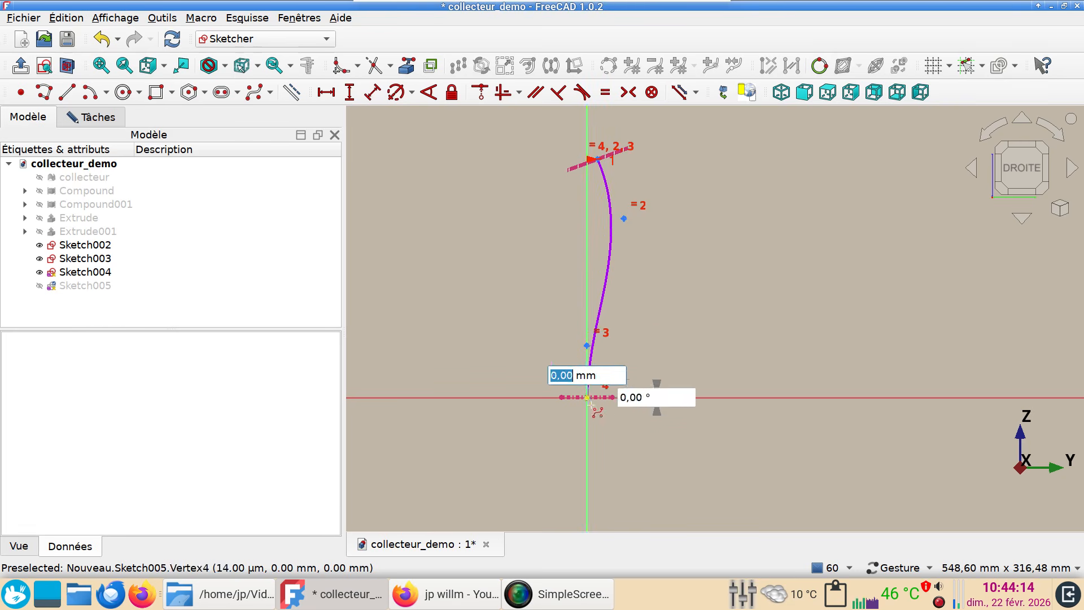
pyautogui.rightClick(631, 434)
pyautogui.rightClick(573, 346)
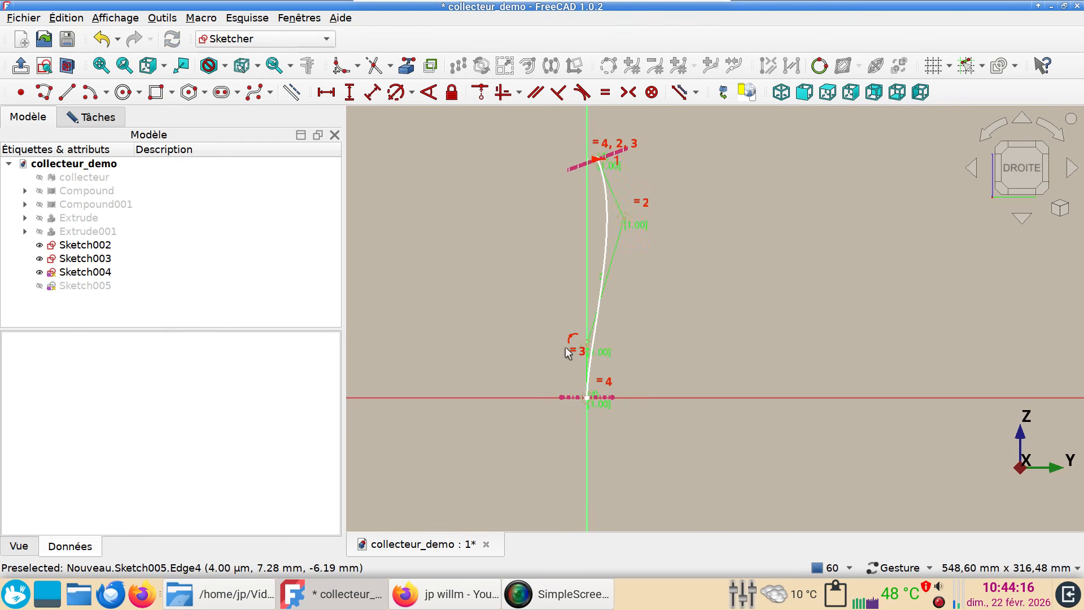
pyautogui.click(572, 341)
pyautogui.press('Delete')
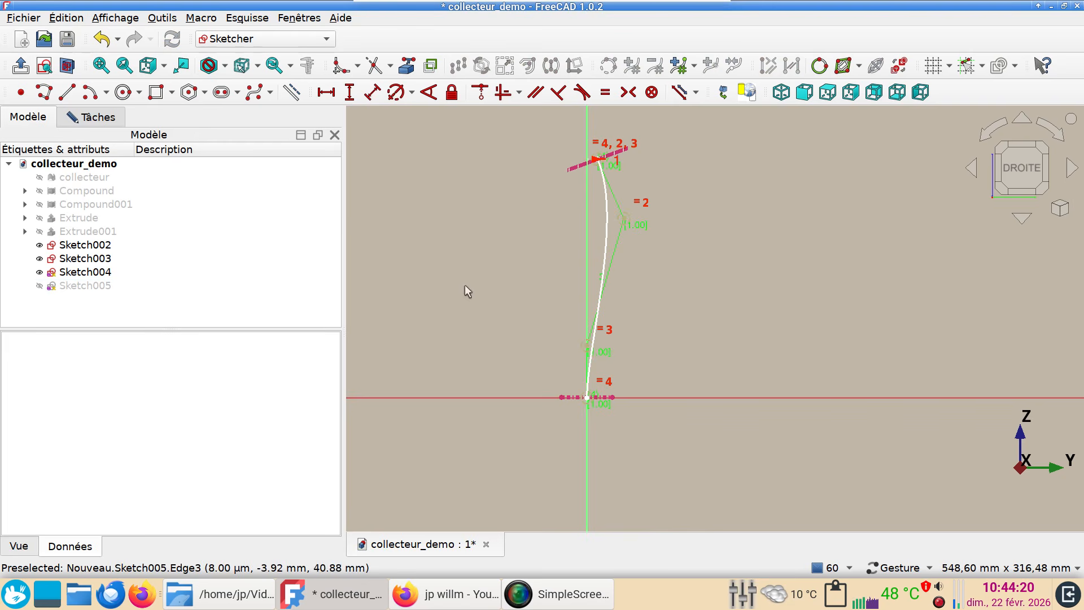
# Step: Show the collecteur mesh and reposition the two middle control points so the B-spline follows the pipe's centreline
pyautogui.click(103, 181)
pyautogui.press('space')
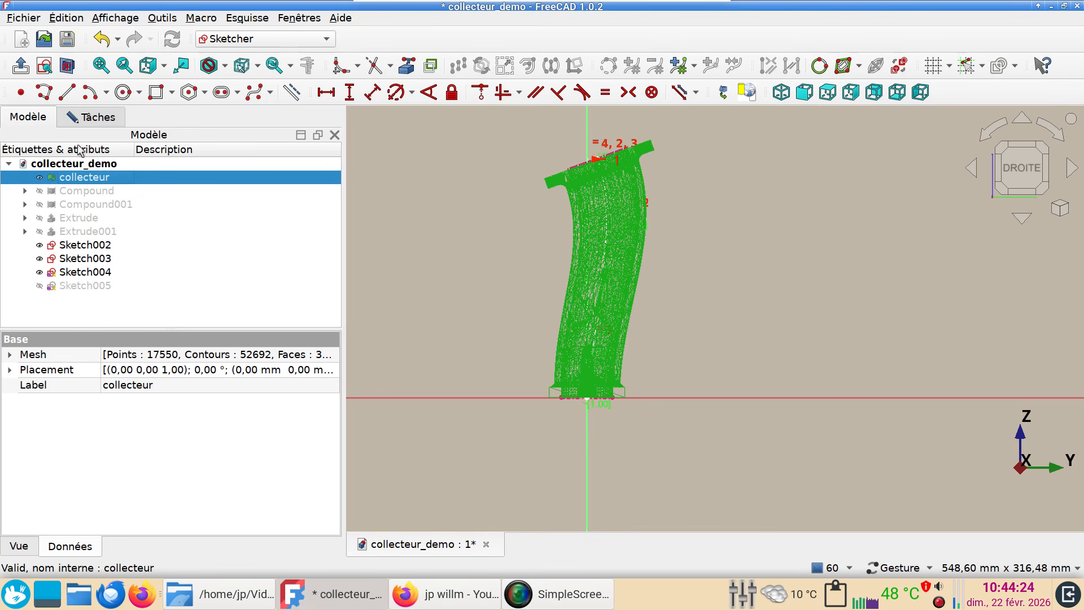
pyautogui.click(68, 66)
pyautogui.scroll(1, 416, 299)
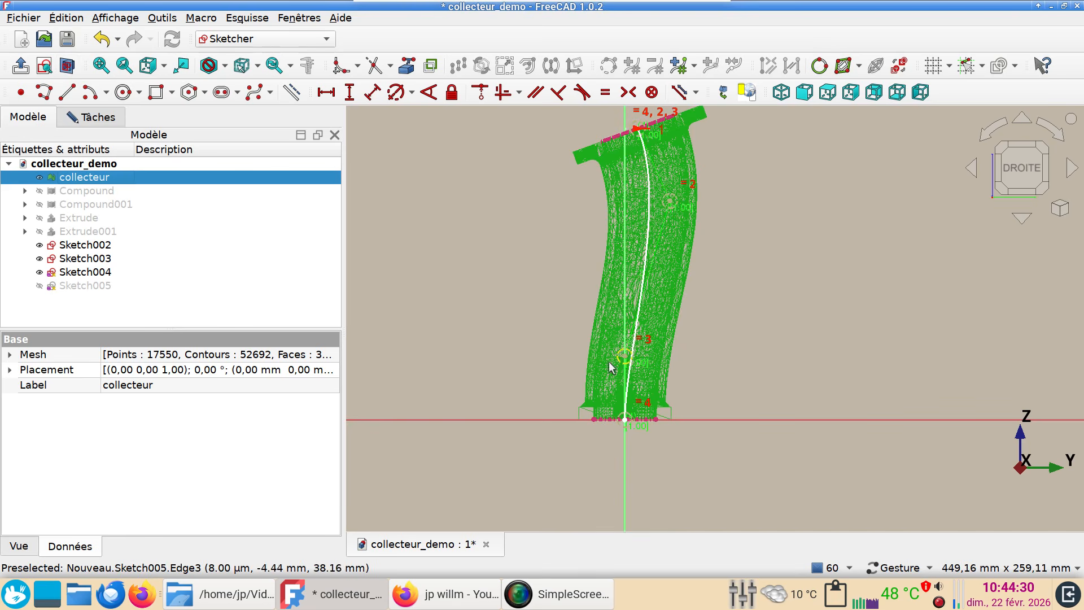
pyautogui.moveTo(625, 360); pyautogui.dragTo(621, 345)
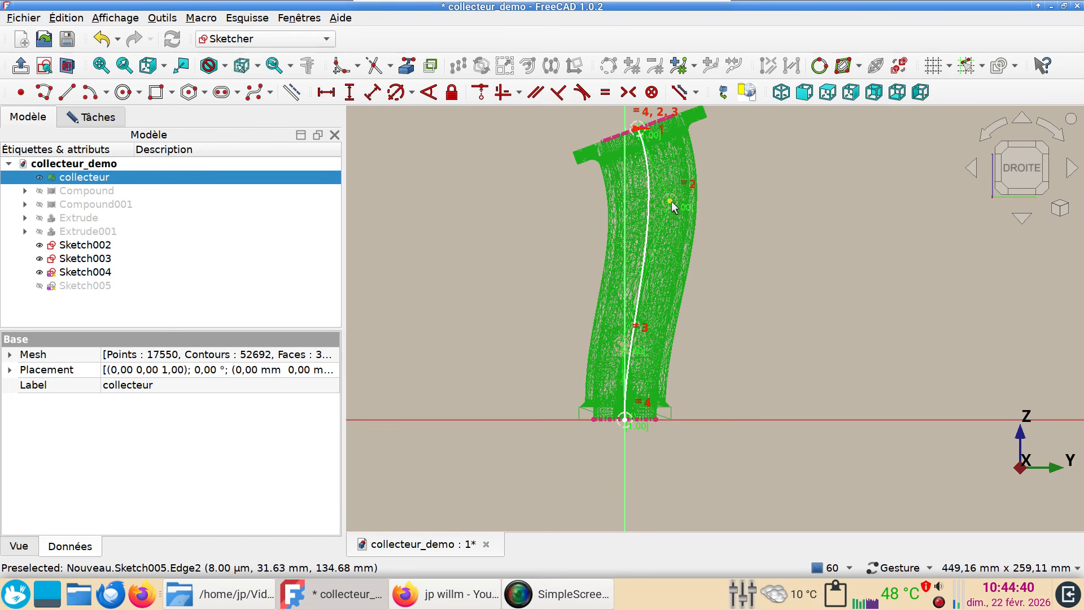
pyautogui.moveTo(673, 209); pyautogui.dragTo(677, 211)
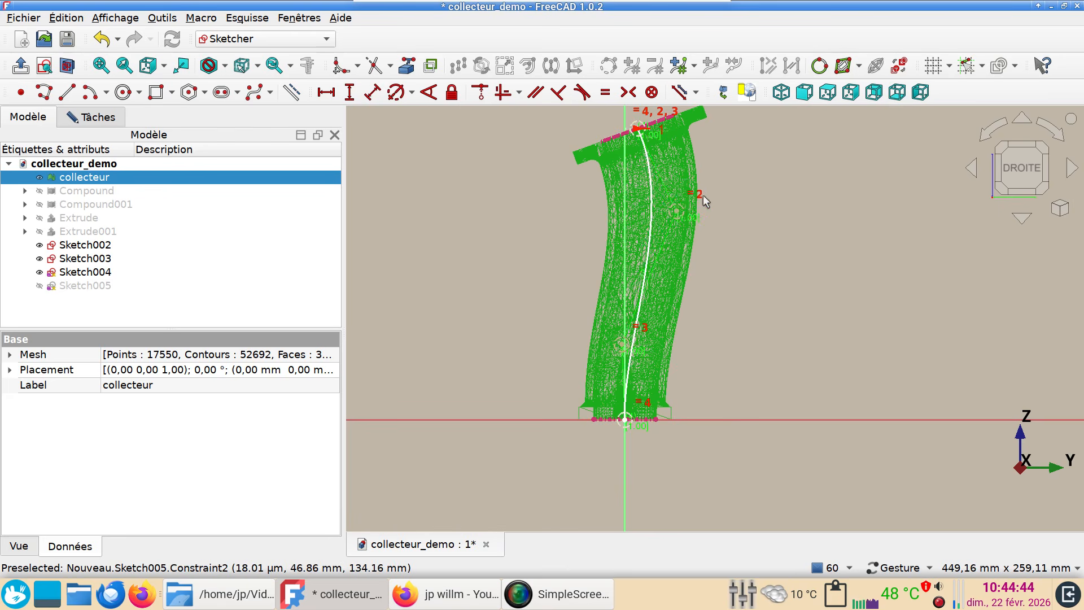
# Step: Delete the equality constraint on the second control point's weight circle and set that weight to 3
pyautogui.click(699, 197)
pyautogui.press('Delete')
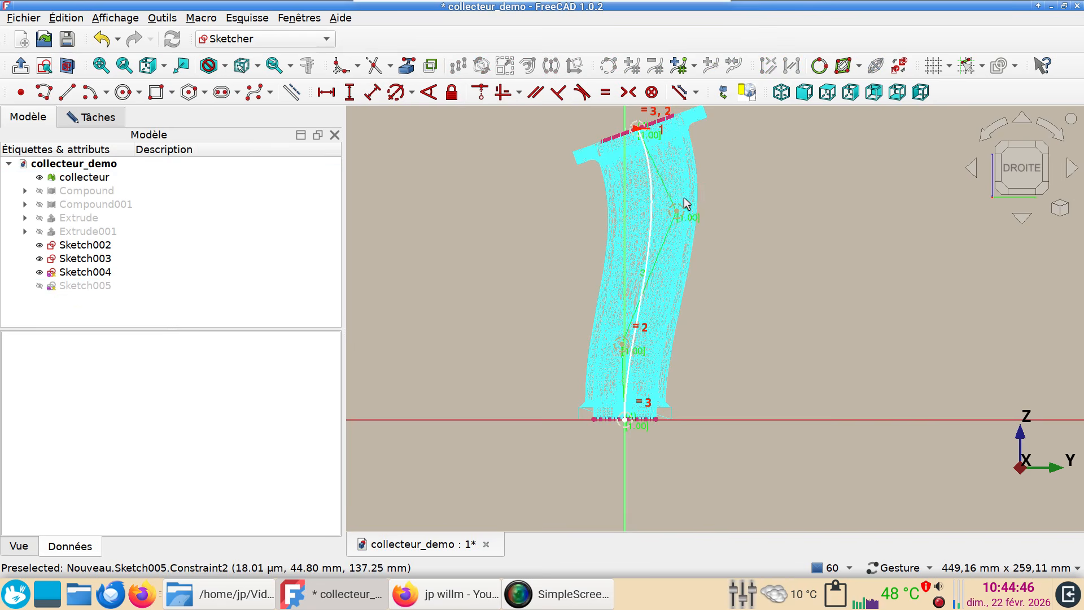
pyautogui.click(680, 210)
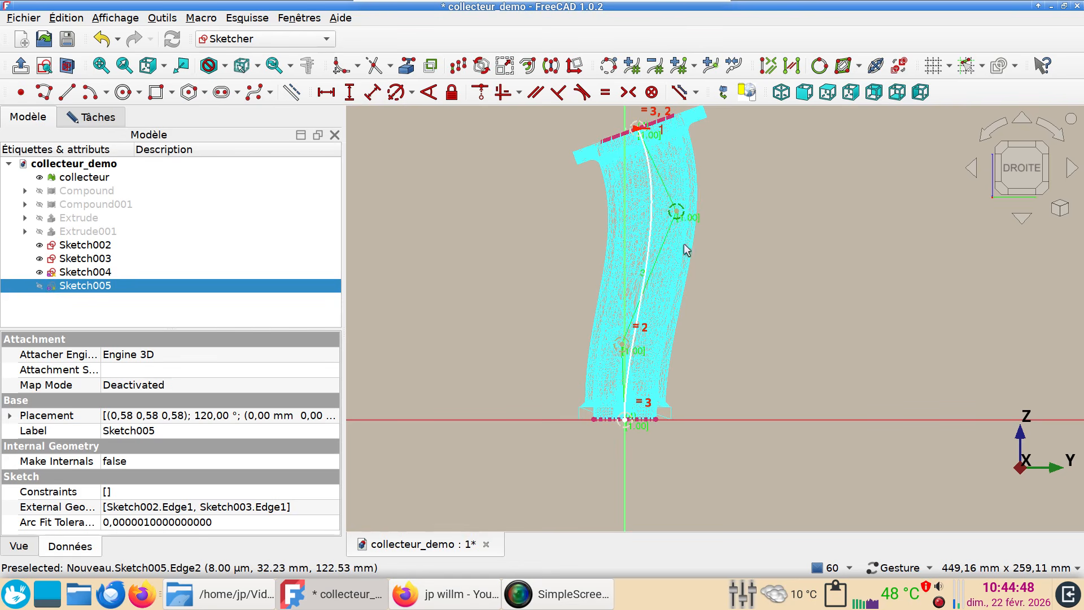
pyautogui.press('d')
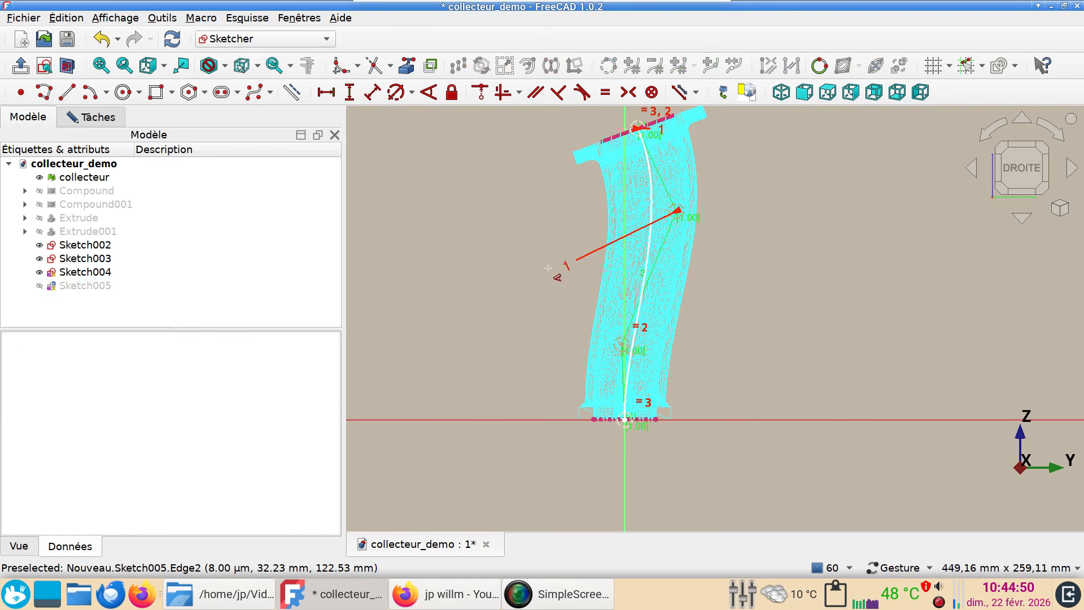
pyautogui.click(520, 241)
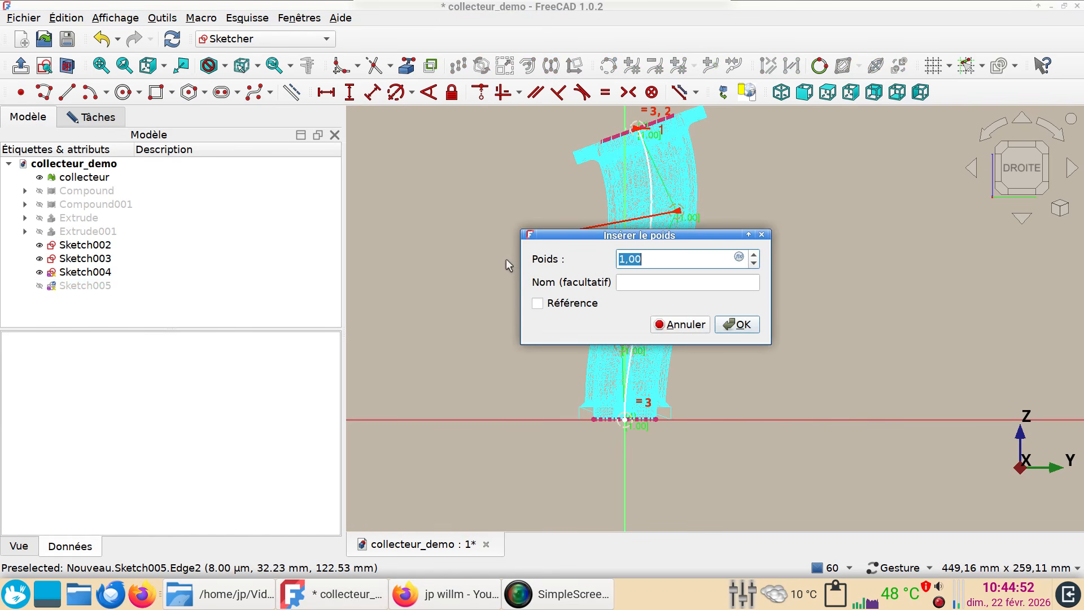
pyautogui.write('3')
pyautogui.press('Return')
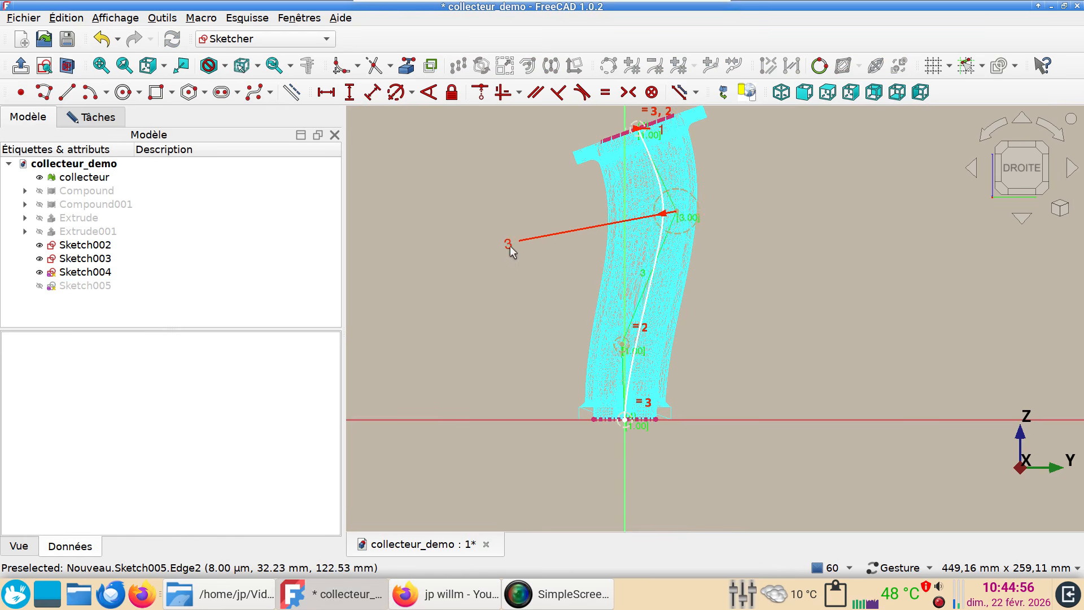
# Step: Set the second control point's weight to 2 and shift the point slightly inward to centre the curve in the pipe
pyautogui.doubleClick(509, 242)
pyautogui.write('2')
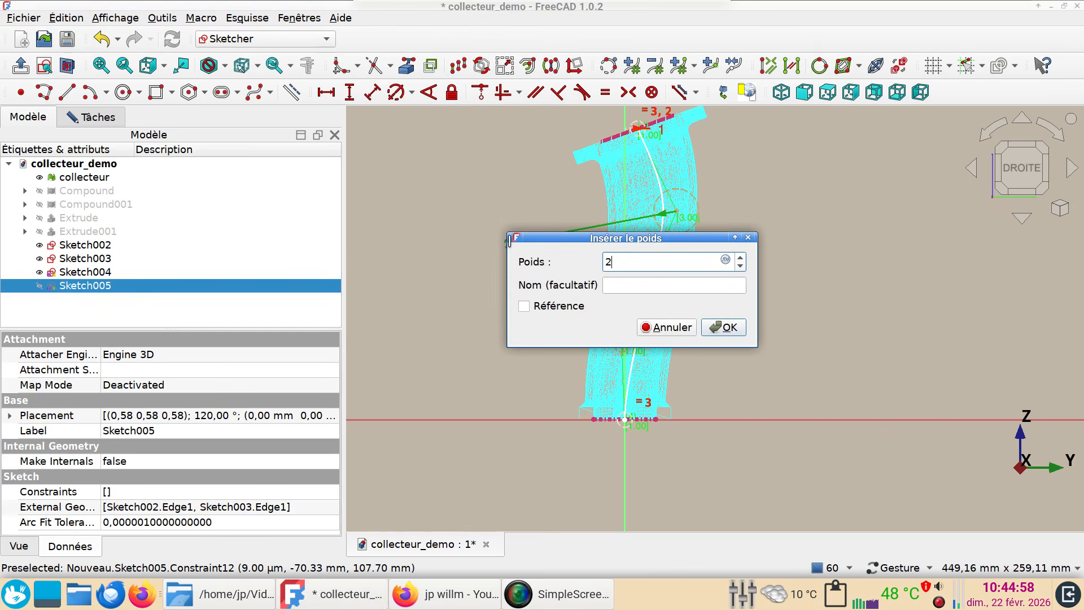
pyautogui.press('Return')
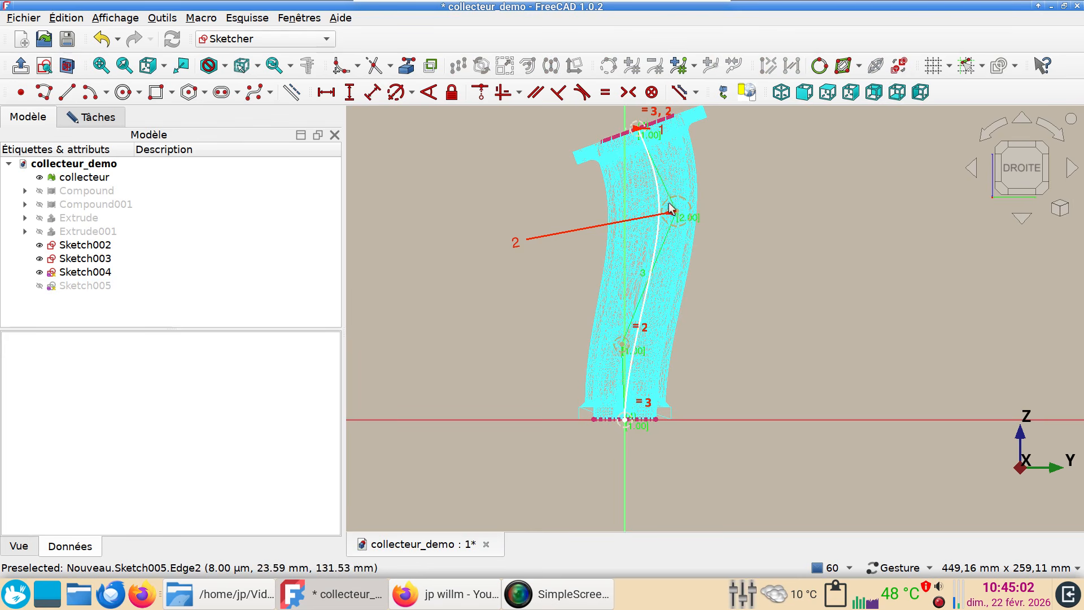
pyautogui.moveTo(680, 216); pyautogui.dragTo(673, 217)
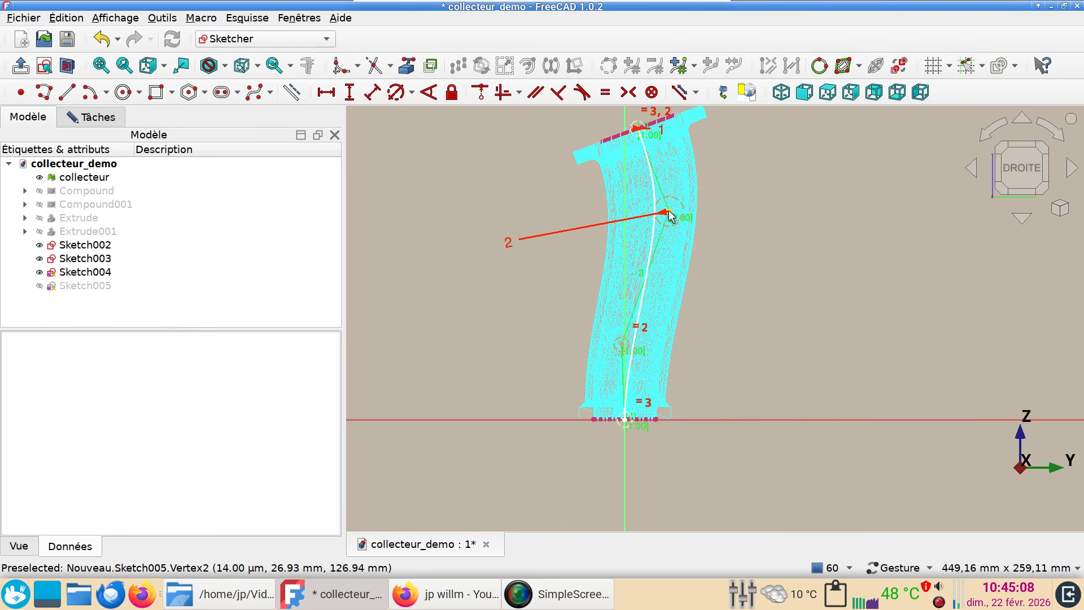
pyautogui.rightClick(665, 213)
pyautogui.press('Escape')
pyautogui.moveTo(664, 213); pyautogui.dragTo(665, 217, button='right')
pyautogui.moveTo(670, 219); pyautogui.dragTo(670, 217)
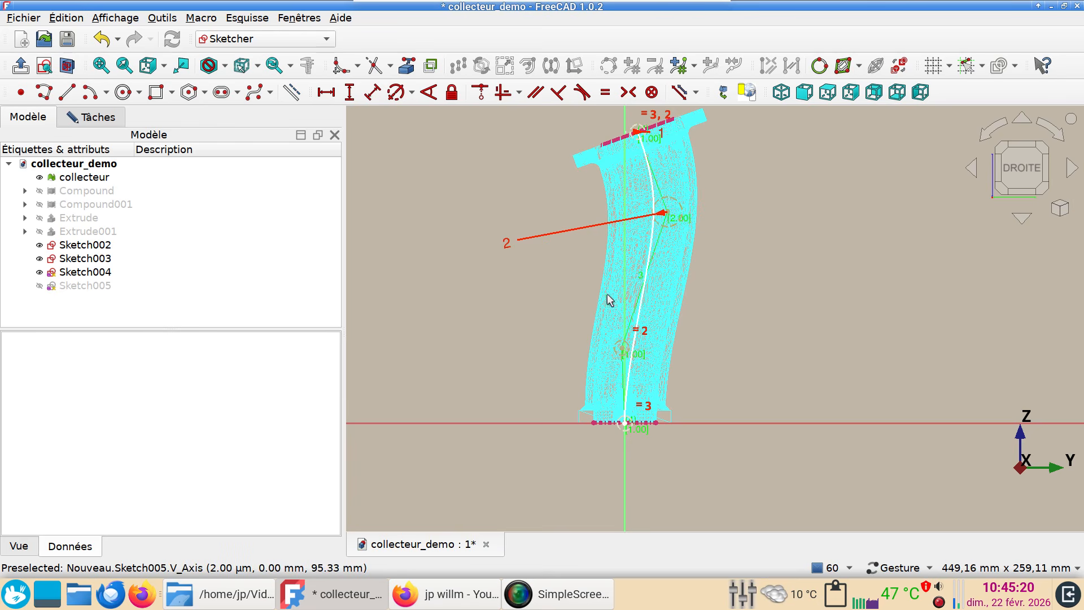
# Step: Close the YZ spline sketch and hide the collecteur mesh
pyautogui.click(115, 125)
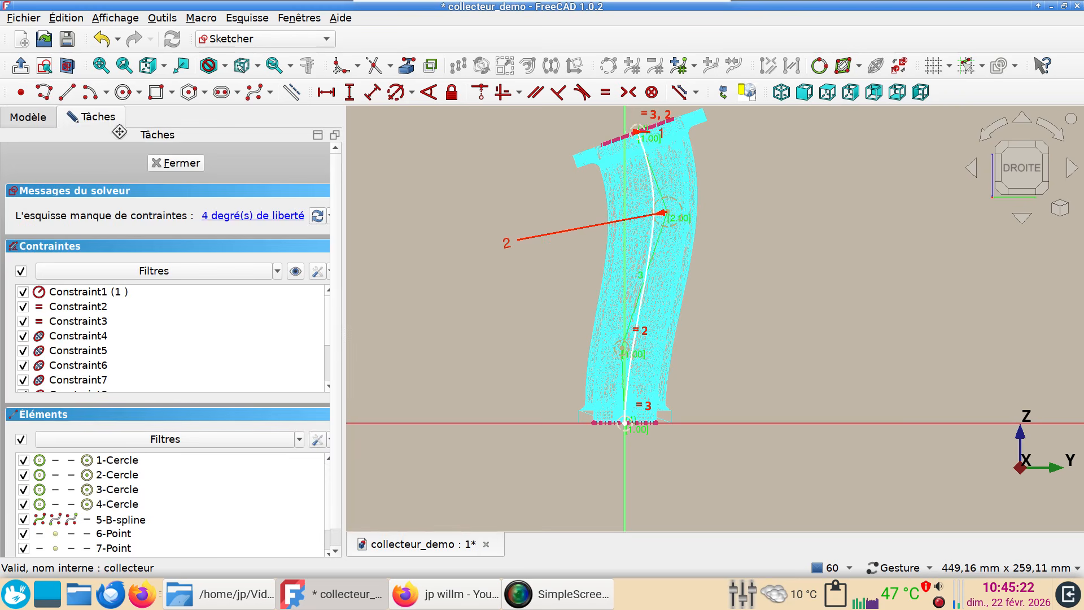
pyautogui.click(175, 162)
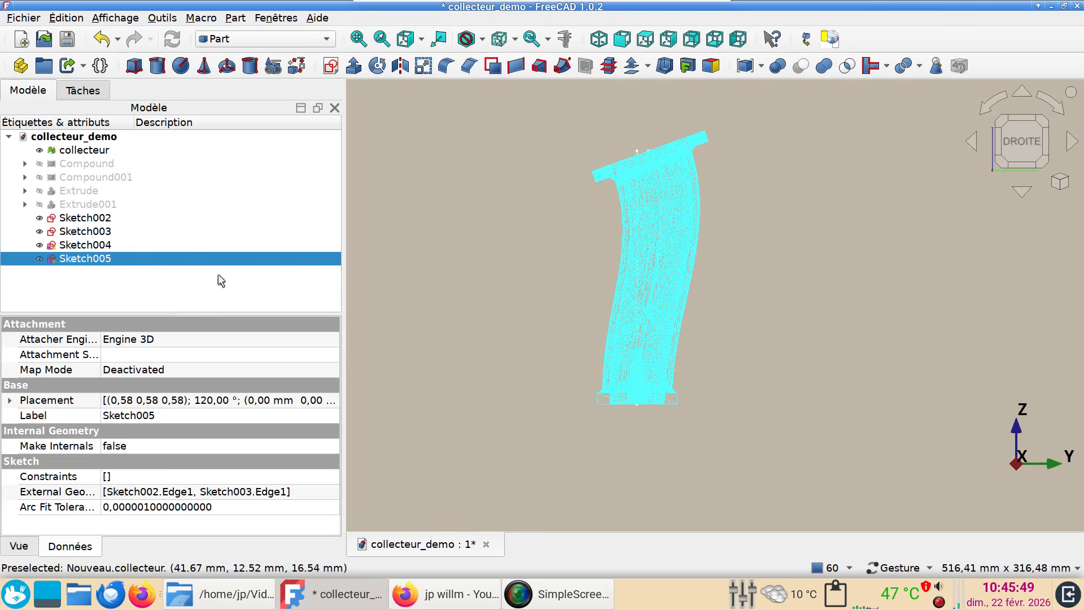
pyautogui.click(119, 155)
pyautogui.press('space')
# Step: Examine the two spline paths and the flange circles in 3D from several angles
pyautogui.moveTo(637, 349)
pyautogui.mouseDown()
pyautogui.moveTo(704, 405)
pyautogui.moveTo(757, 419)
pyautogui.moveTo(813, 404)
pyautogui.moveTo(828, 450)
pyautogui.moveTo(813, 426)
pyautogui.moveTo(777, 462)
pyautogui.moveTo(775, 383)
pyautogui.mouseUp()
pyautogui.press('0')
pyautogui.press('1')
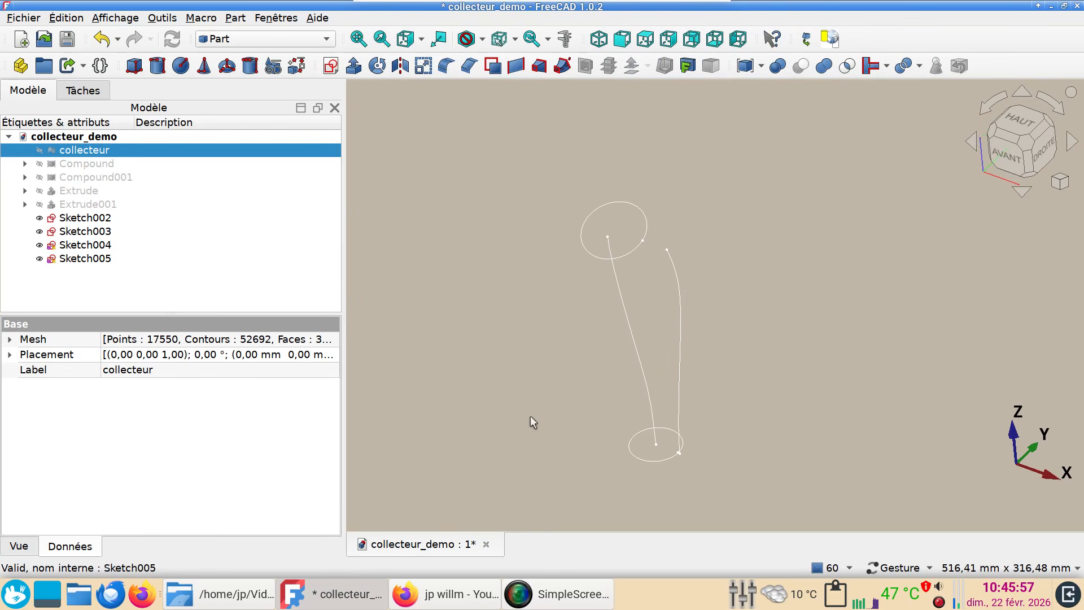
pyautogui.moveTo(618, 349)
pyautogui.mouseDown()
pyautogui.moveTo(644, 438)
pyautogui.moveTo(679, 445)
pyautogui.moveTo(656, 463)
pyautogui.moveTo(669, 450)
pyautogui.mouseUp()
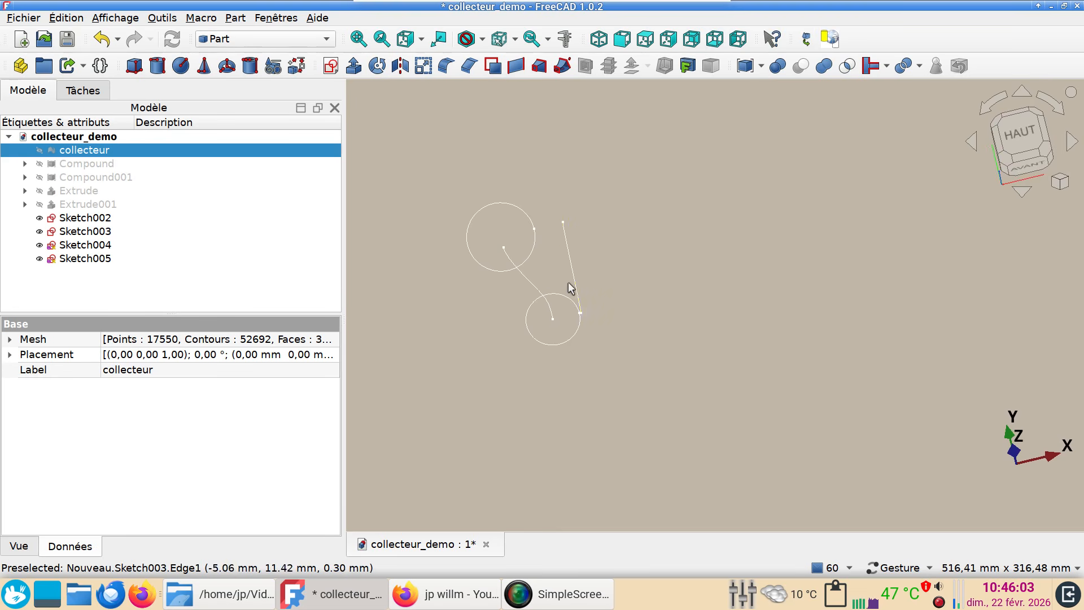
pyautogui.moveTo(489, 325)
pyautogui.mouseDown()
pyautogui.moveTo(561, 348)
pyautogui.moveTo(561, 332)
pyautogui.moveTo(513, 283)
pyautogui.mouseUp()
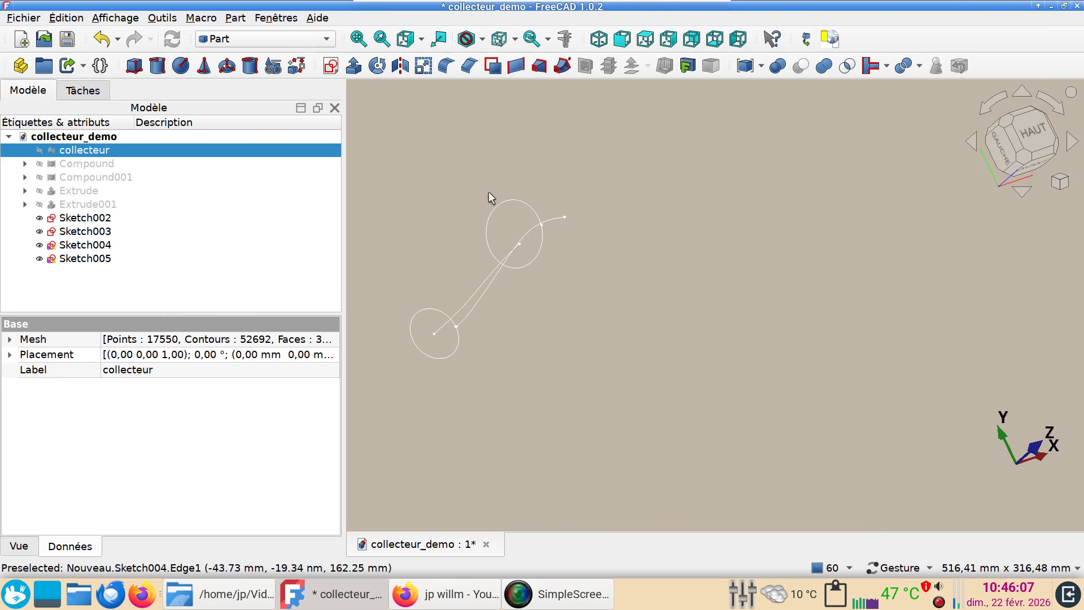
# Step: Try to combine the XZ and YZ spline paths into a mixed curve with the Curves workbench
pyautogui.moveTo(610, 347)
pyautogui.mouseDown()
pyautogui.moveTo(498, 273)
pyautogui.moveTo(506, 281)
pyautogui.mouseUp()
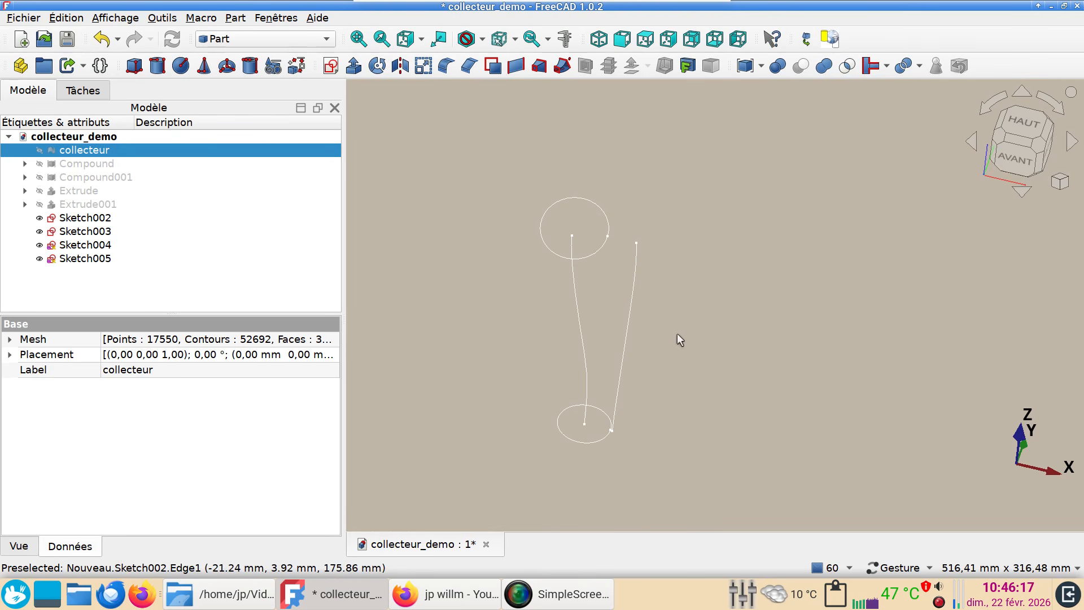
pyautogui.click(625, 331)
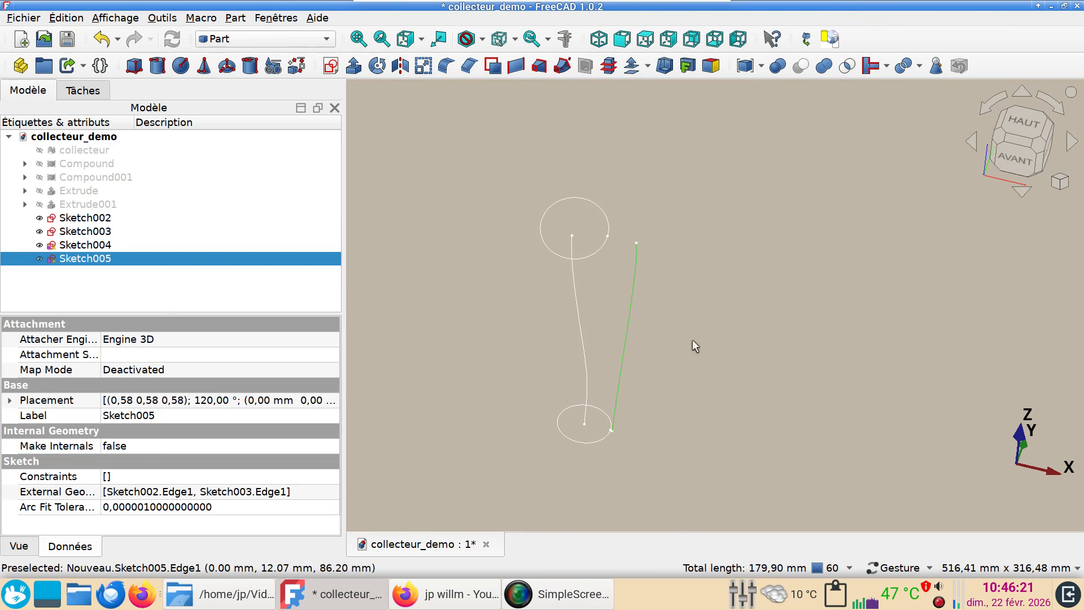
pyautogui.keyDown('ctrl'); pyautogui.click(584, 341); pyautogui.keyUp('ctrl')
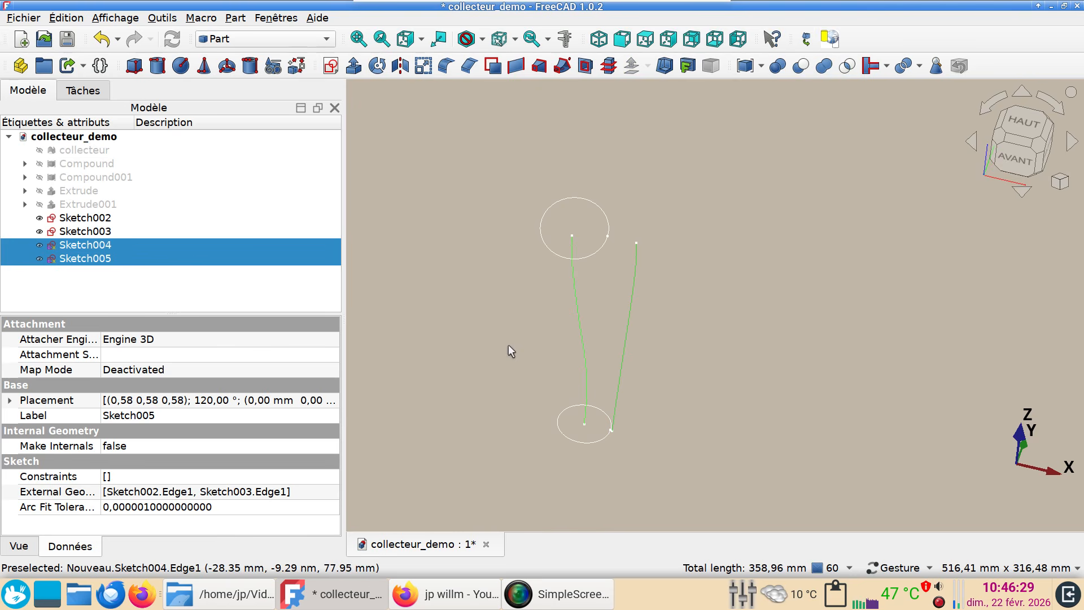
pyautogui.click(297, 35)
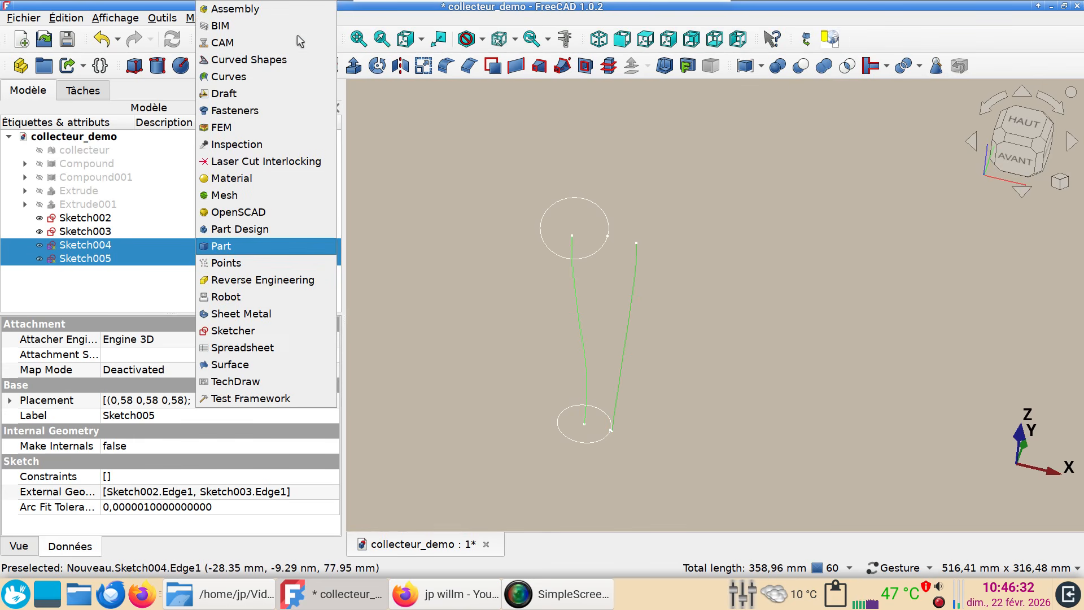
pyautogui.click(283, 76)
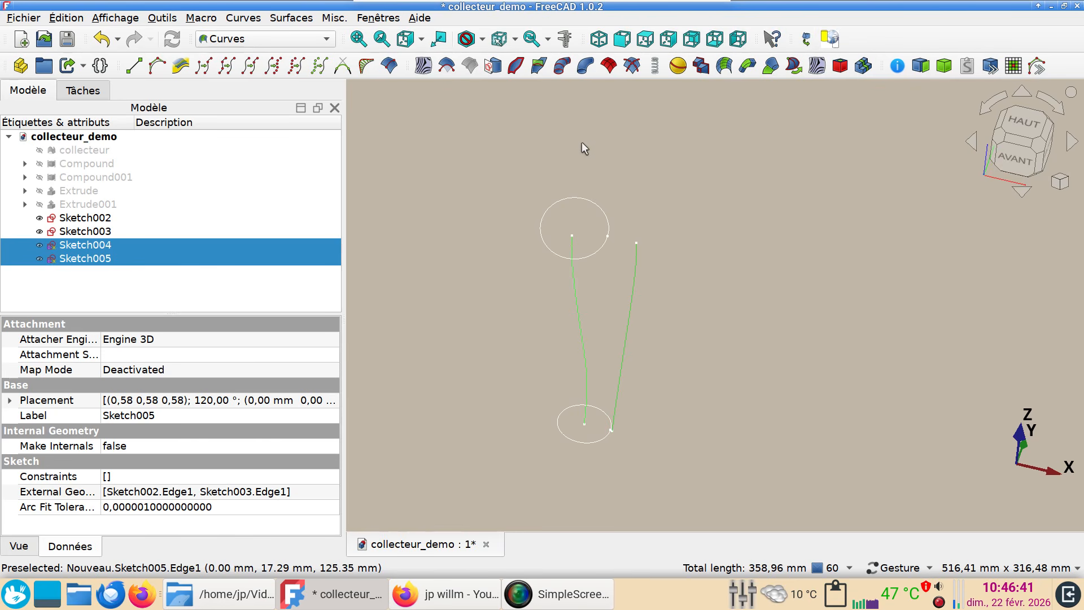
pyautogui.click(185, 67)
pyautogui.click(383, 175)
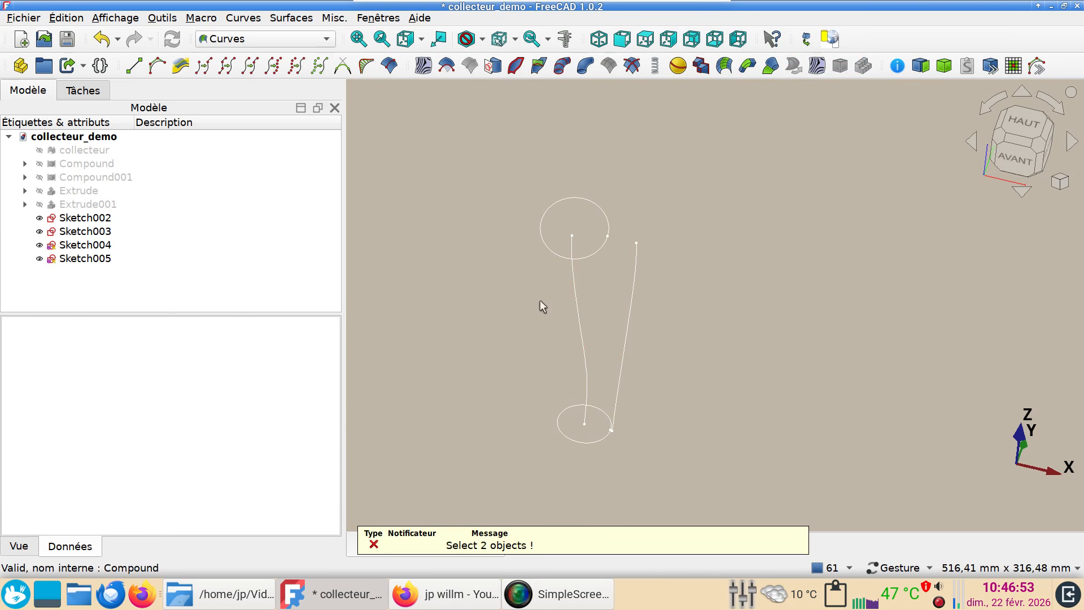
# Step: Reselect both spline paths, Sketch005 and Sketch004, and combine them into one 3D mixed curve
pyautogui.click(574, 300)
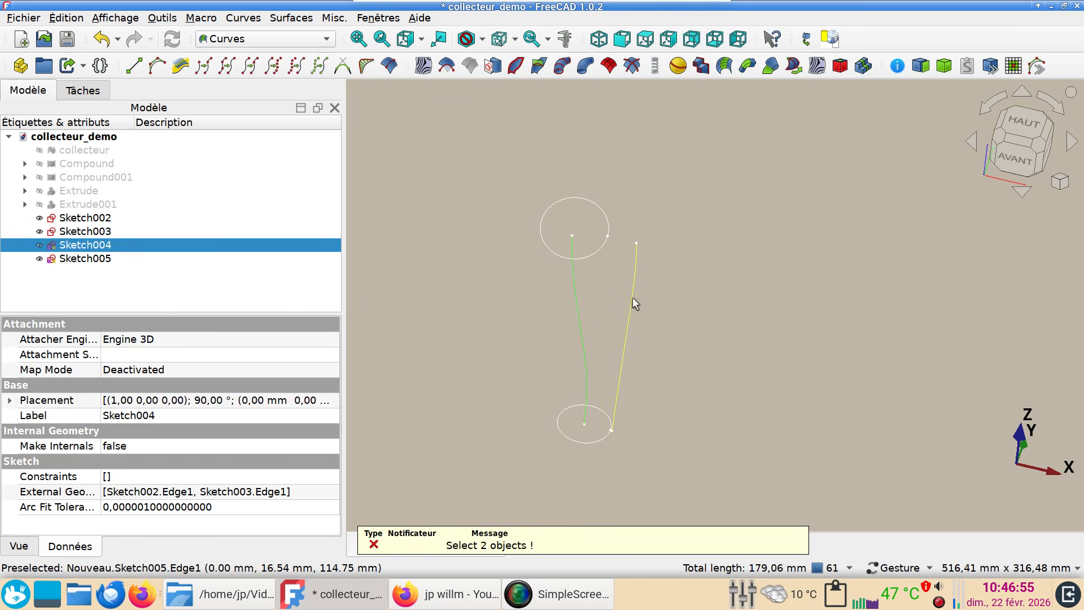
pyautogui.click(632, 298)
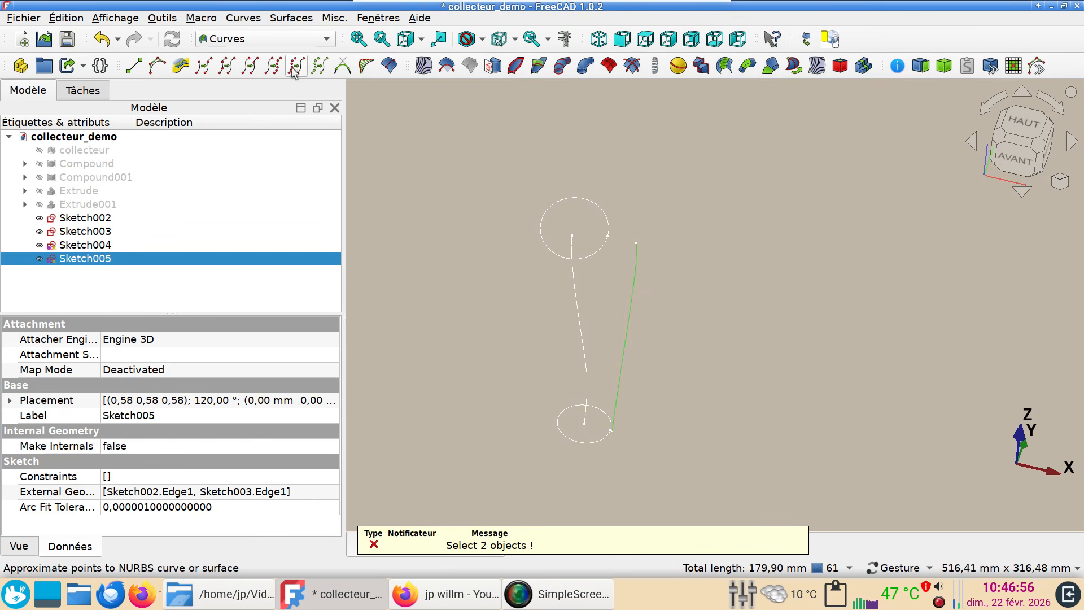
pyautogui.keyDown('ctrl'); pyautogui.click(575, 291); pyautogui.keyUp('ctrl')
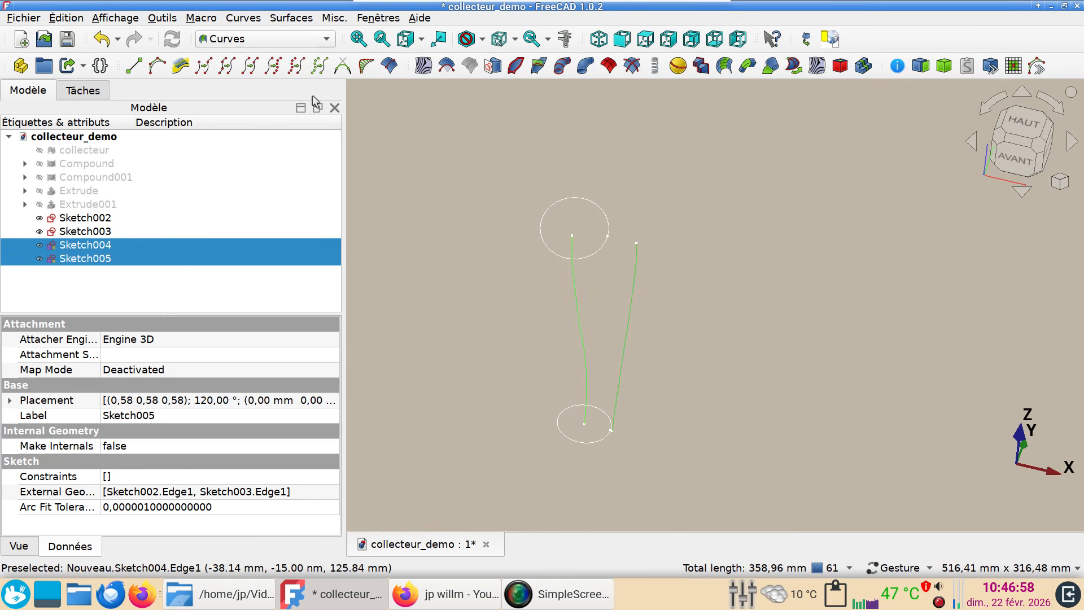
pyautogui.click(180, 66)
pyautogui.moveTo(499, 269)
pyautogui.mouseDown()
pyautogui.moveTo(530, 336)
pyautogui.moveTo(554, 288)
pyautogui.moveTo(496, 249)
pyautogui.moveTo(501, 315)
pyautogui.moveTo(537, 372)
pyautogui.moveTo(547, 317)
pyautogui.moveTo(496, 268)
pyautogui.mouseUp()
pyautogui.moveTo(461, 313); pyautogui.dragTo(514, 324)
pyautogui.moveTo(596, 309); pyautogui.dragTo(640, 226, button='right')
pyautogui.moveTo(406, 275); pyautogui.dragTo(402, 299)
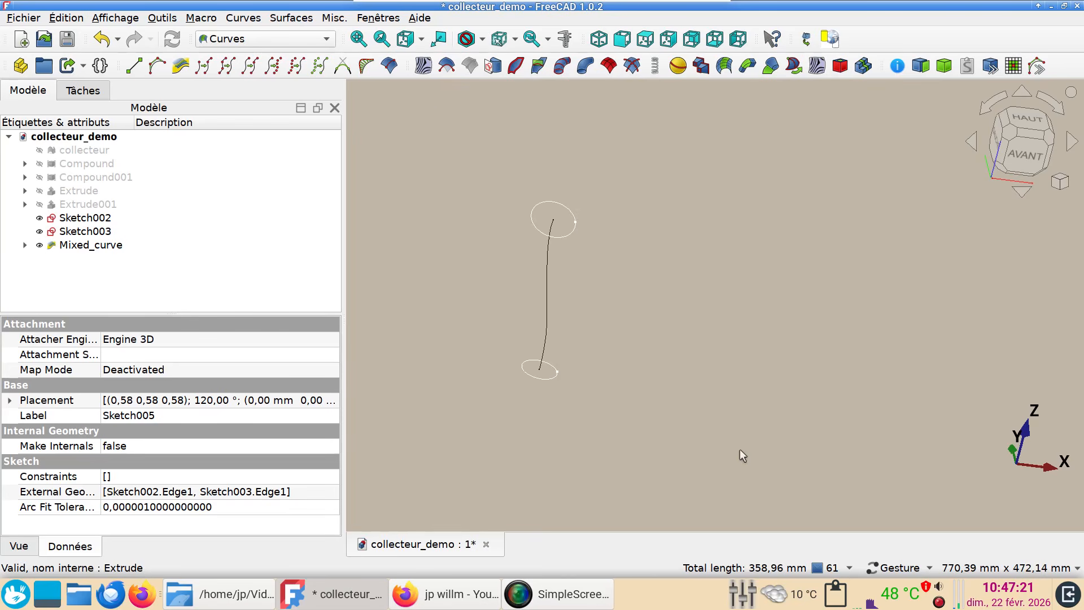
pyautogui.scroll(1, 725, 452)
pyautogui.moveTo(664, 375); pyautogui.dragTo(772, 464, button='right')
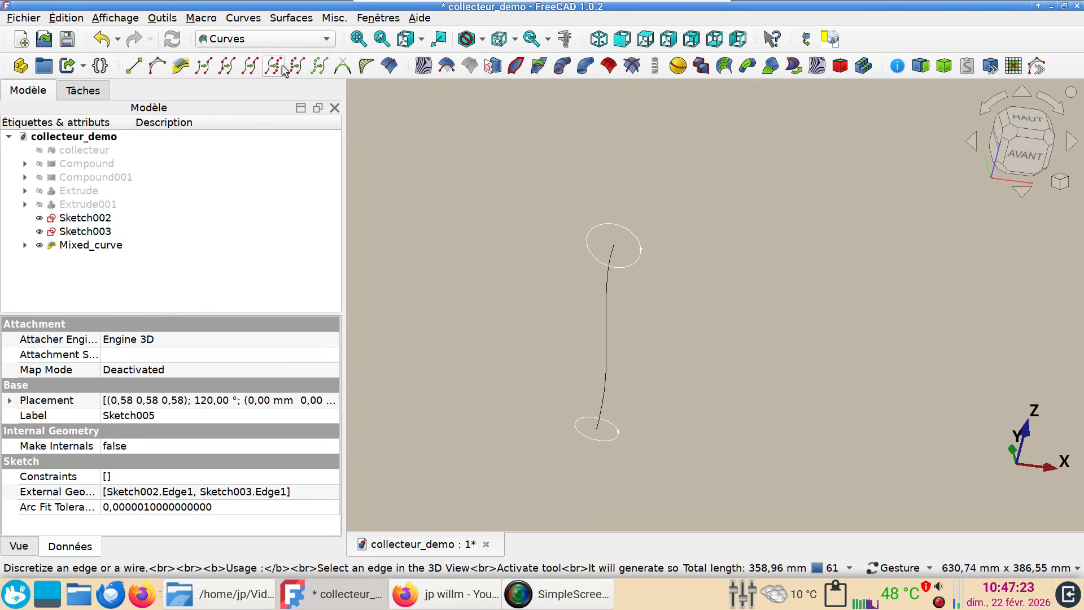
# Step: Start a Sweep in the Part workbench with the flange circles Sketch002 and Sketch003 as its profiles
pyautogui.click(265, 38)
pyautogui.click(226, 245)
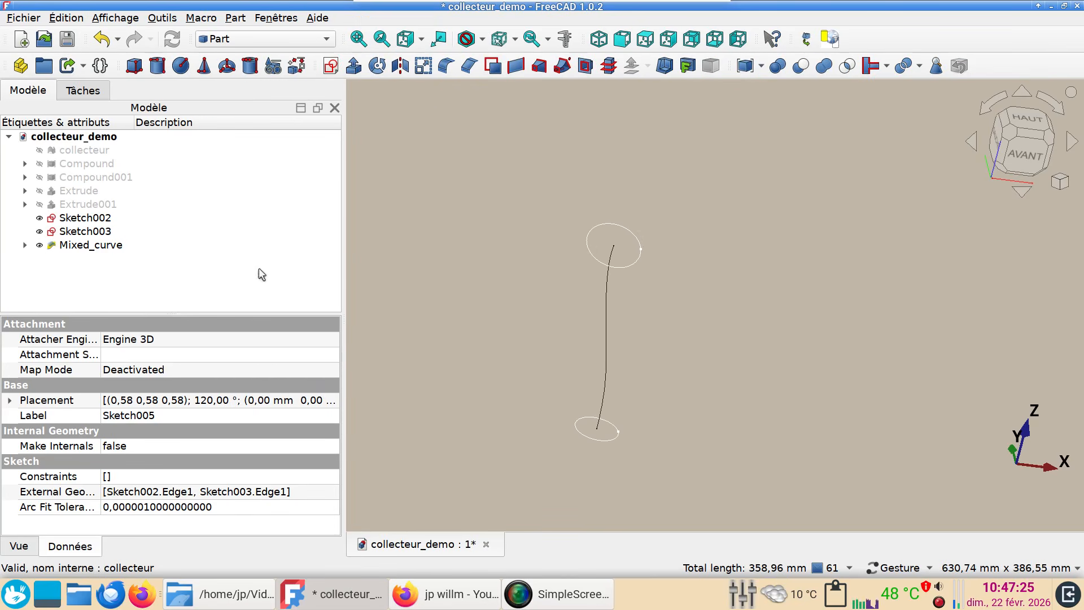
pyautogui.click(563, 65)
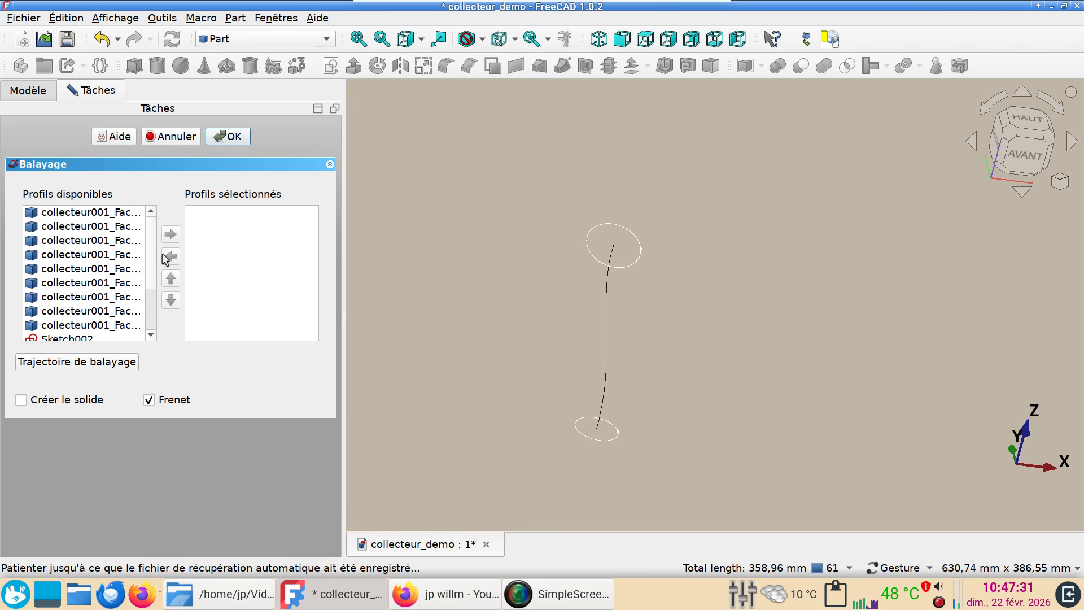
pyautogui.scroll(-2, 152, 255)
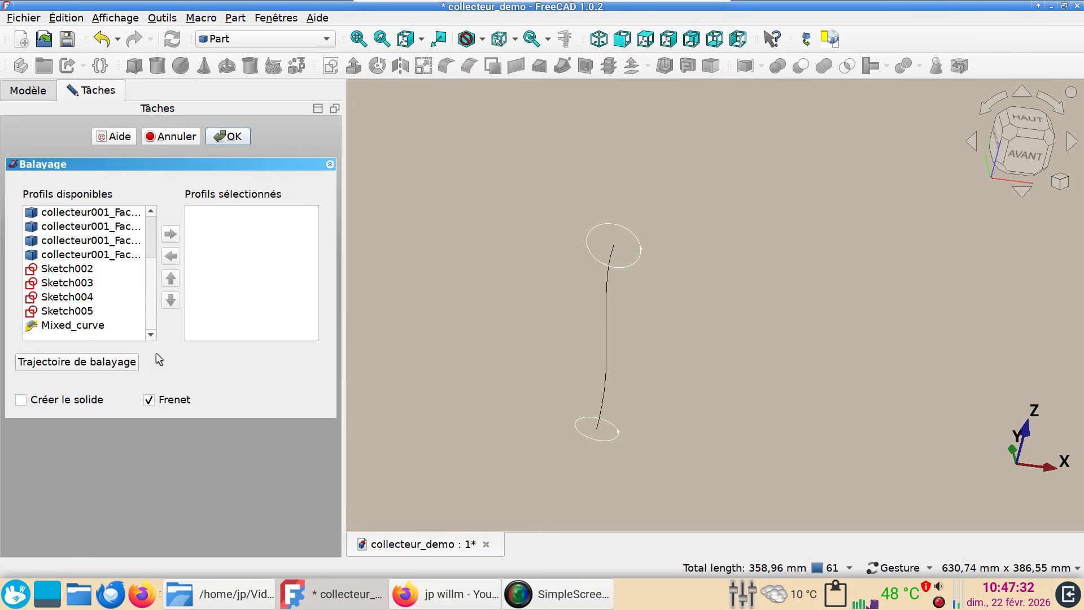
pyautogui.click(80, 270)
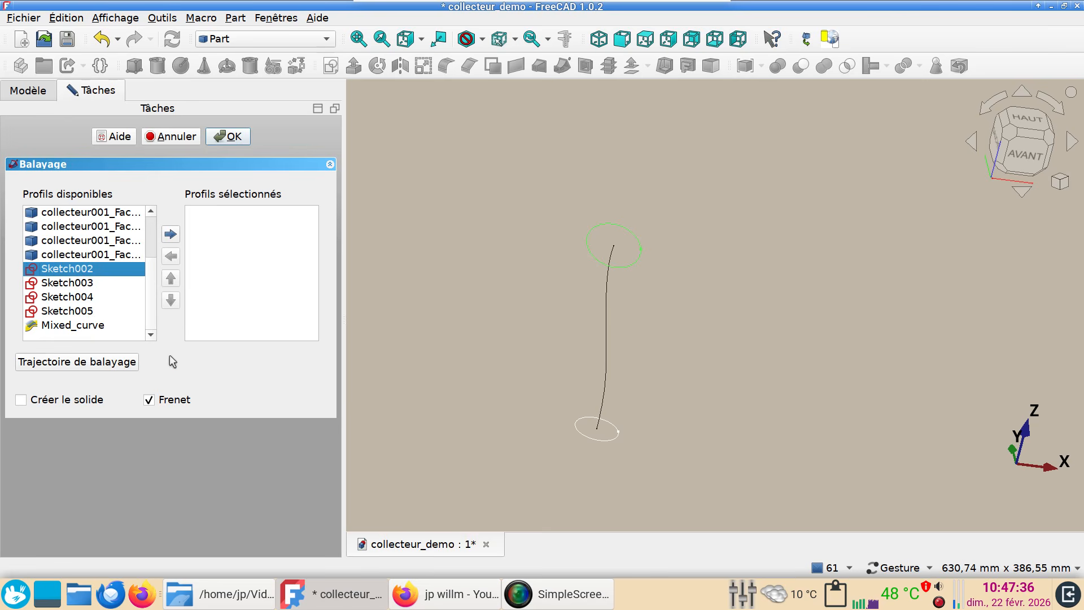
pyautogui.click(170, 235)
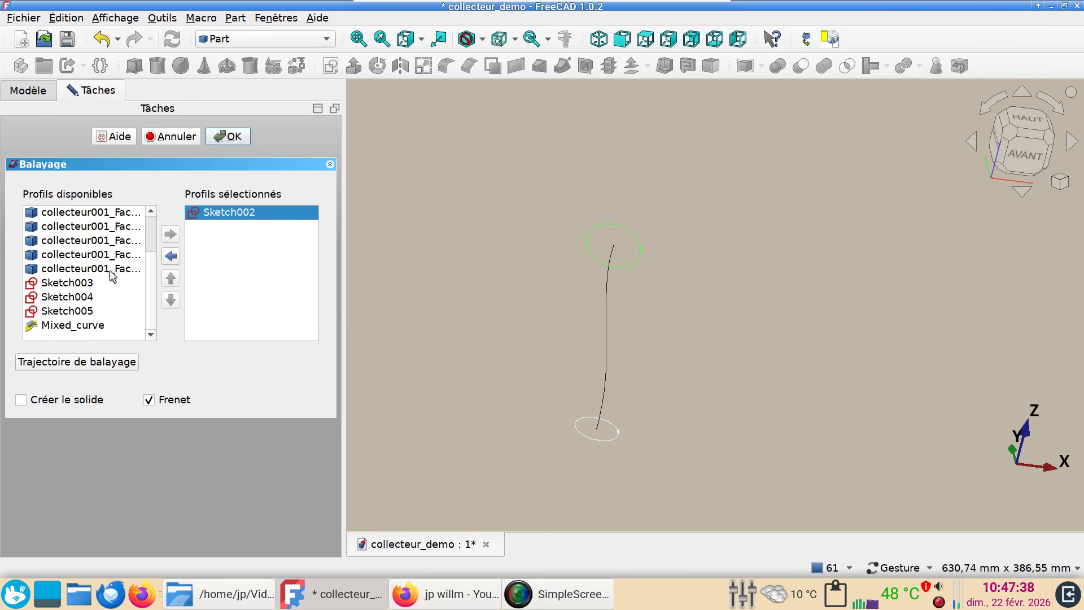
pyautogui.click(90, 284)
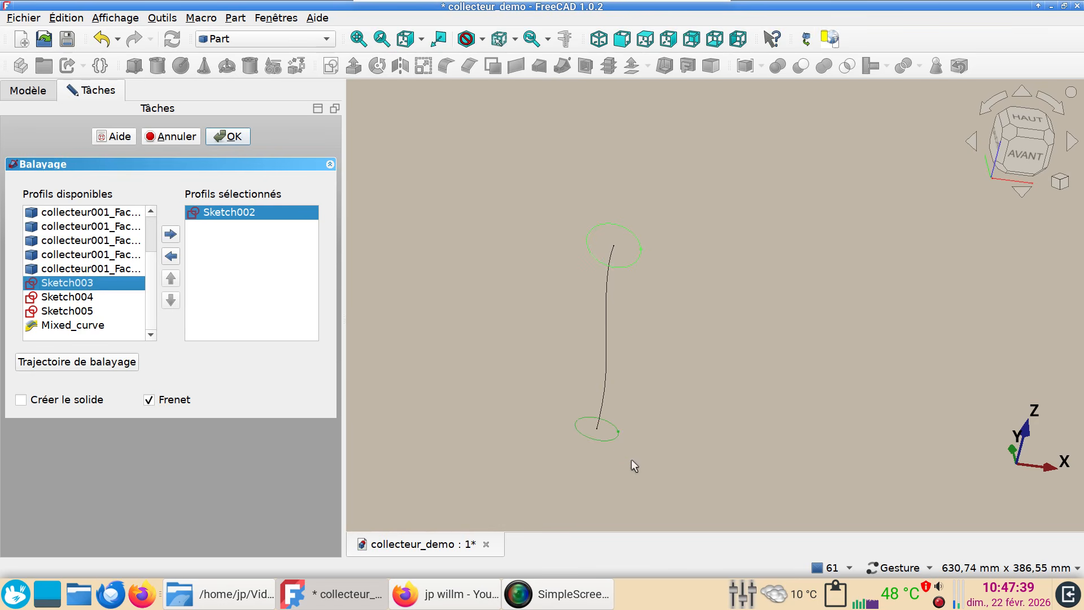
pyautogui.click(388, 340)
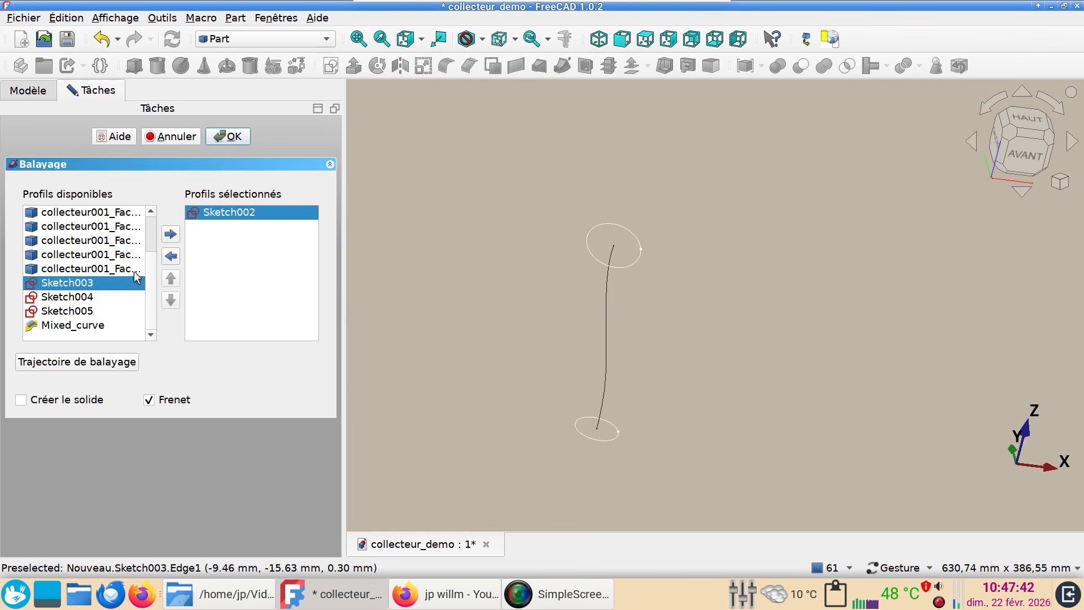
pyautogui.click(95, 293)
pyautogui.click(95, 285)
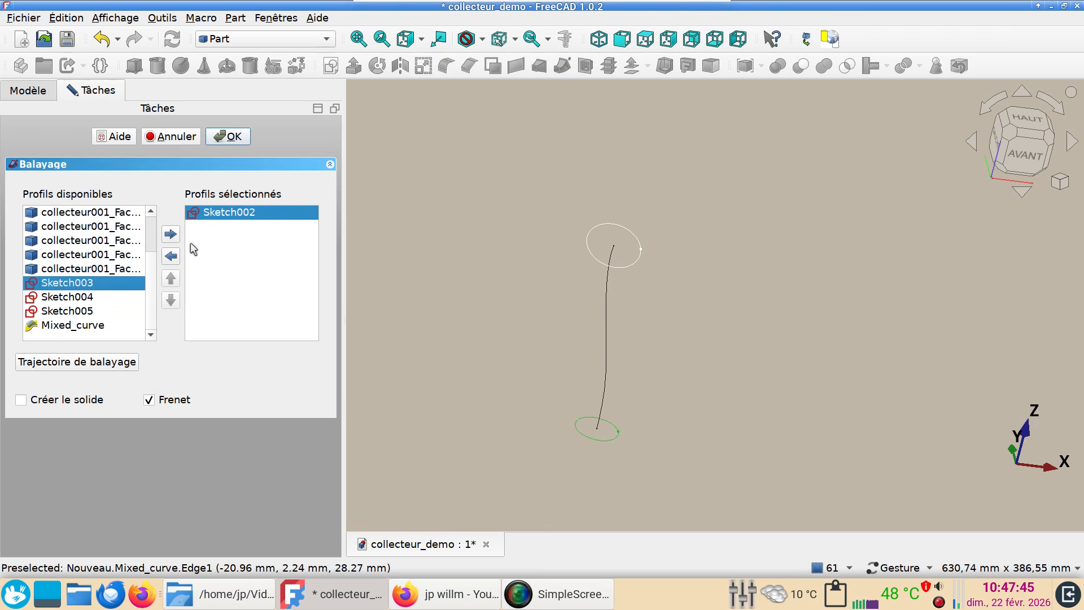
pyautogui.click(172, 239)
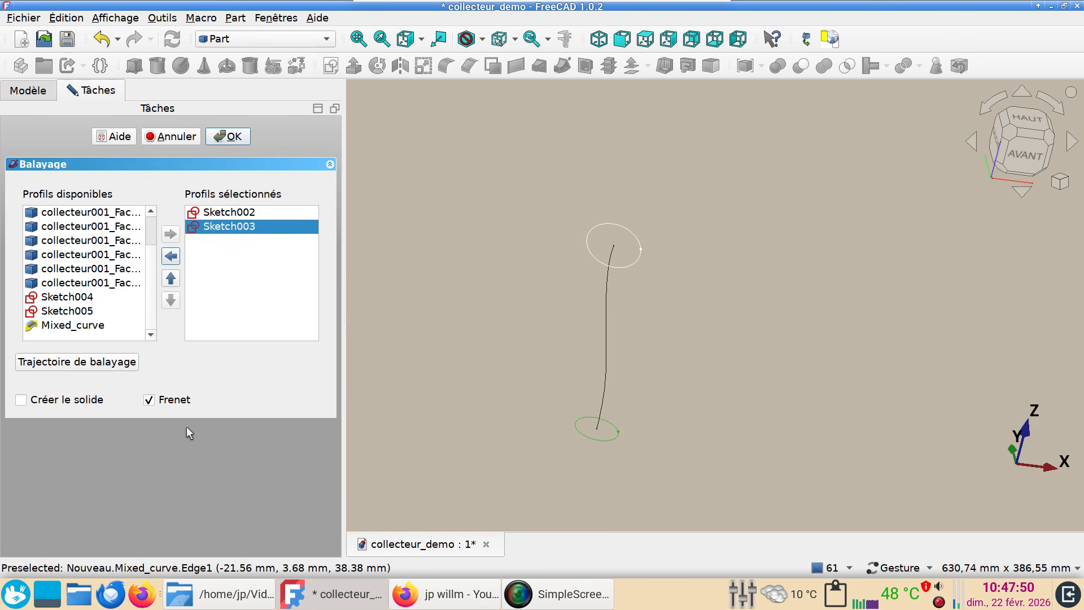
# Step: Make the sweep a solid along the mixed curve as its path and create it
pyautogui.click(23, 400)
pyautogui.click(109, 364)
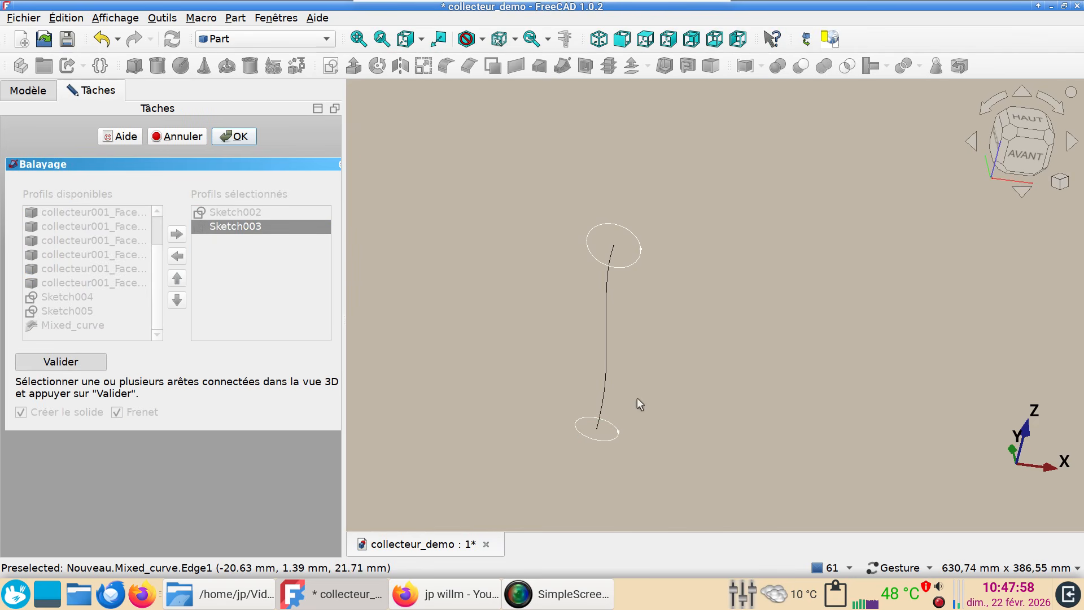
pyautogui.click(605, 379)
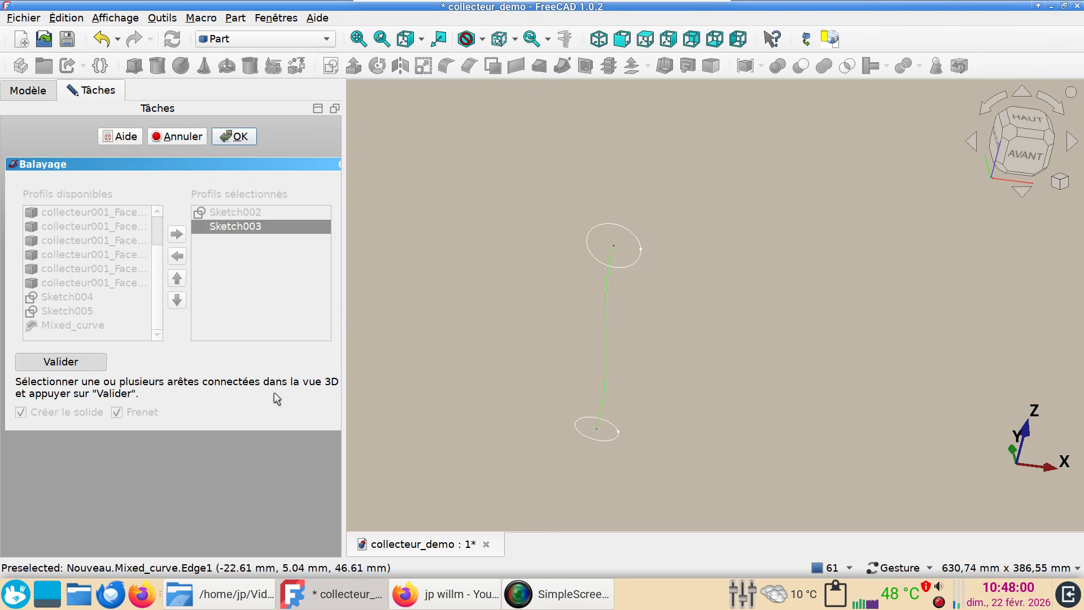
pyautogui.click(94, 362)
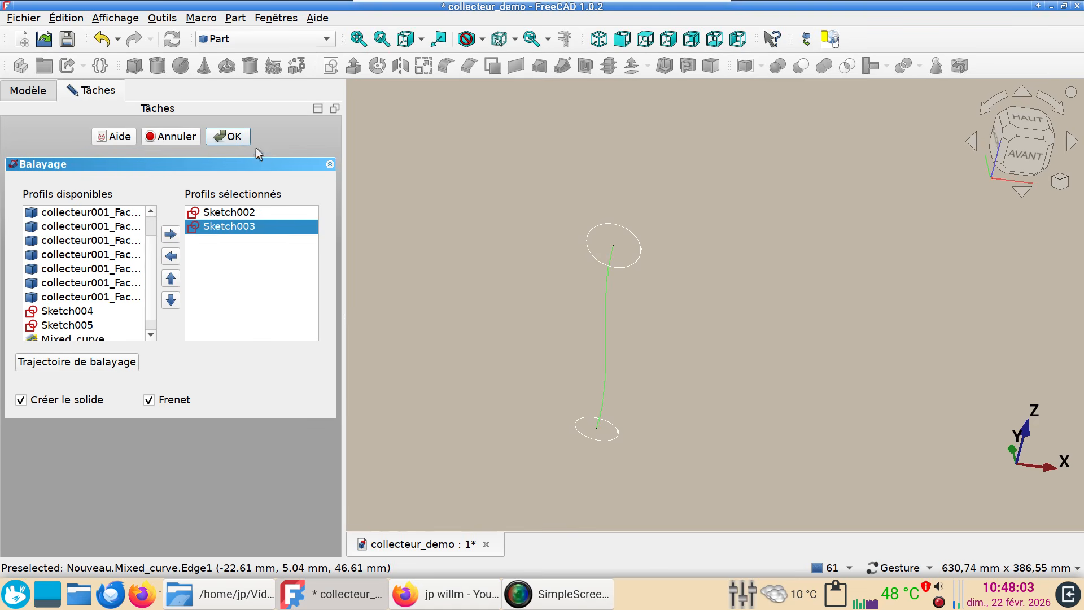
pyautogui.click(236, 136)
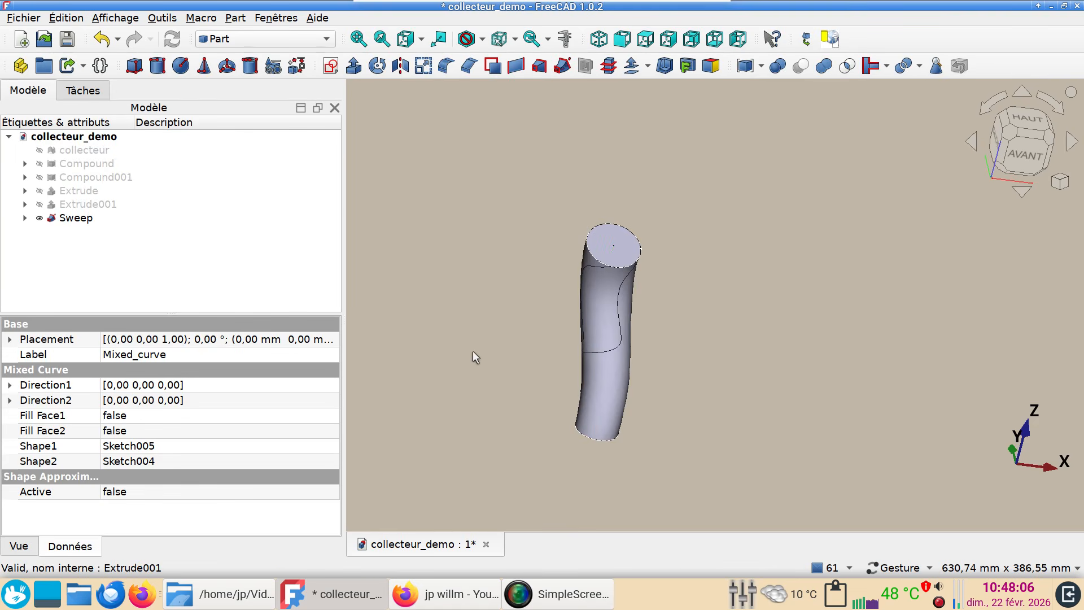
# Step: Turn off the sweep's Frenet option and inspect the pipe from the side
pyautogui.moveTo(613, 402)
pyautogui.mouseDown()
pyautogui.moveTo(704, 242)
pyautogui.moveTo(671, 346)
pyautogui.moveTo(534, 348)
pyautogui.moveTo(500, 382)
pyautogui.moveTo(607, 404)
pyautogui.moveTo(595, 405)
pyautogui.mouseUp()
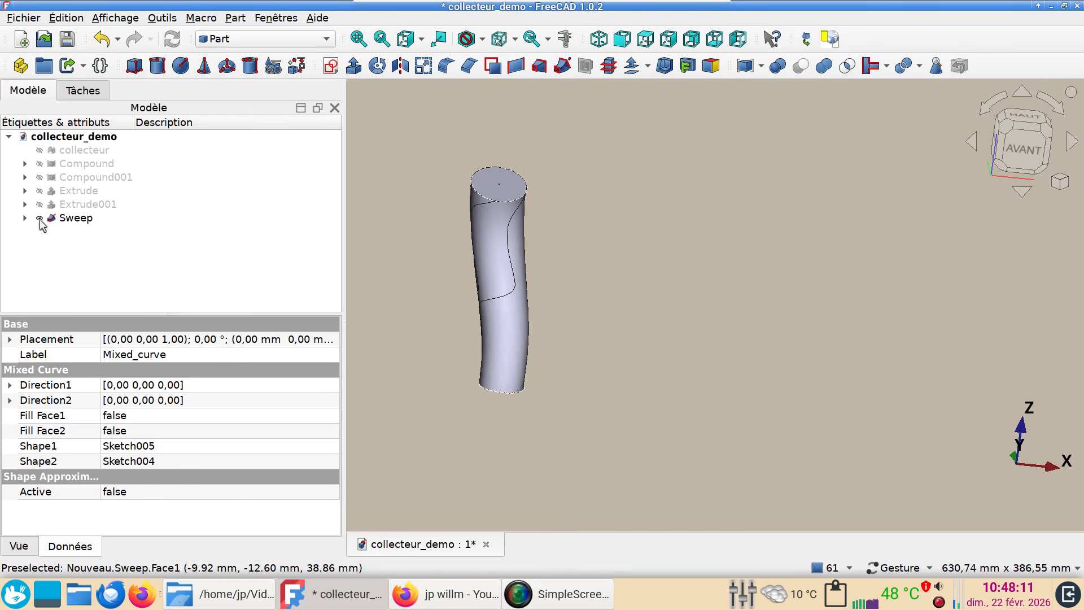
pyautogui.click(79, 219)
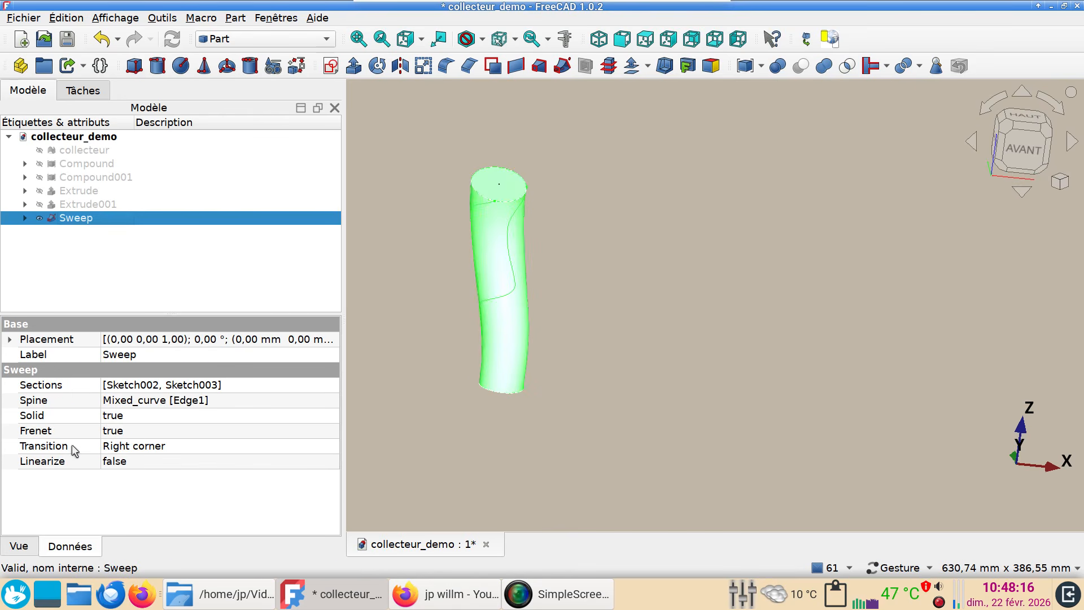
pyautogui.click(145, 432)
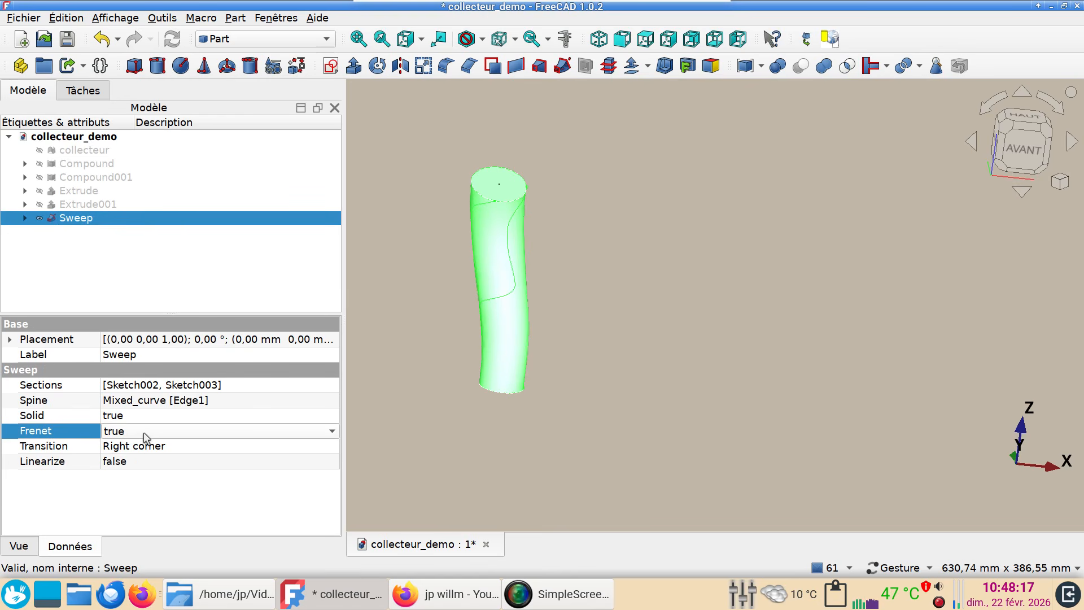
pyautogui.click(145, 437)
pyautogui.click(148, 415)
pyautogui.click(432, 489)
pyautogui.moveTo(631, 385); pyautogui.dragTo(506, 355)
pyautogui.moveTo(772, 376); pyautogui.dragTo(516, 414)
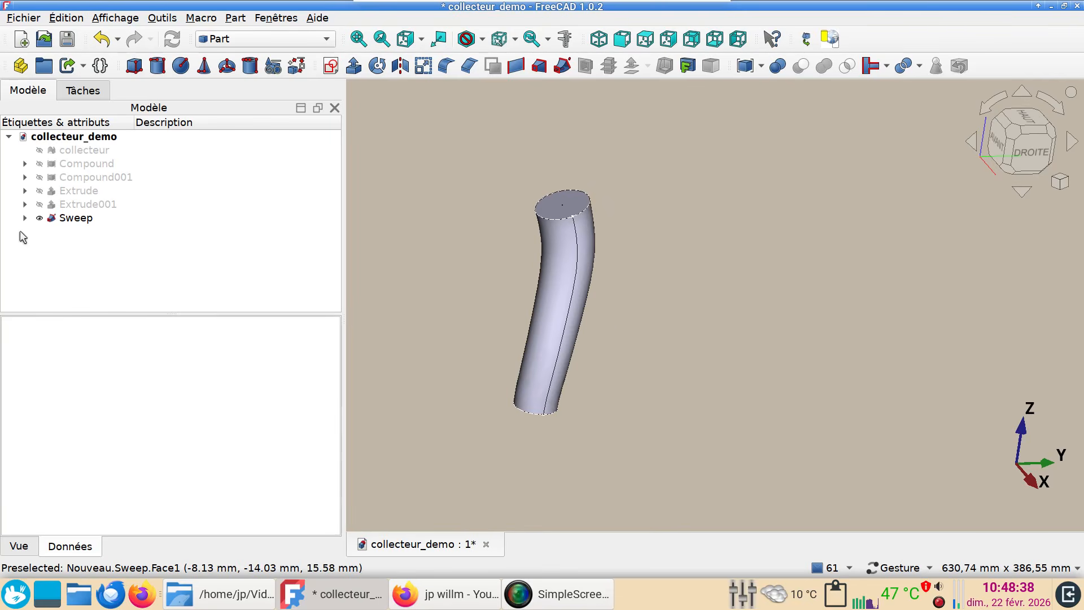
# Step: Duplicate the upper flange circle Sketch002 from within the sweep, without its dependencies
pyautogui.click(25, 219)
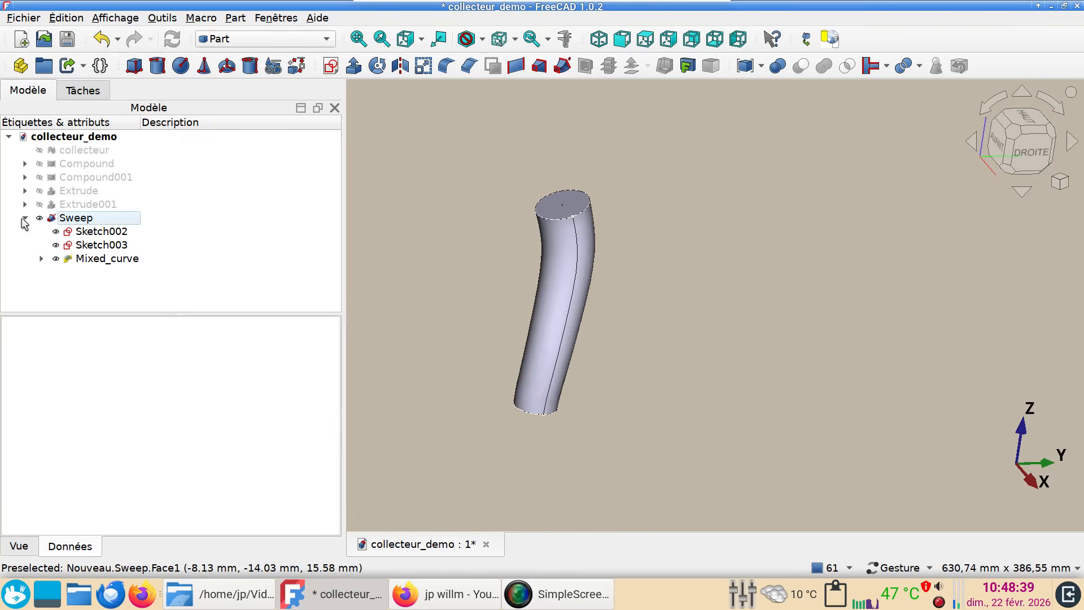
pyautogui.click(83, 233)
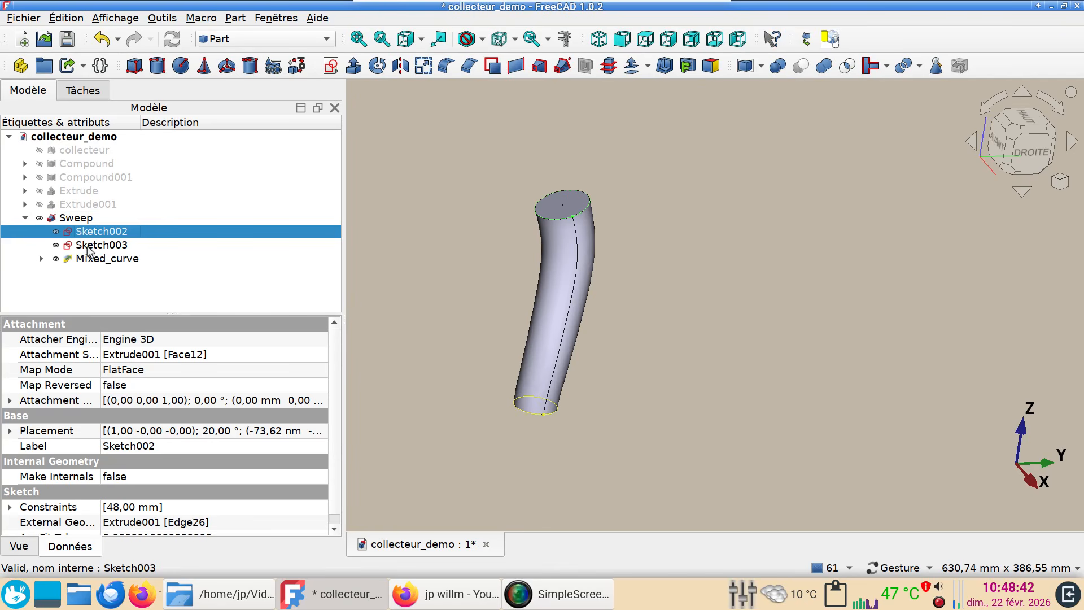
pyautogui.click(67, 19)
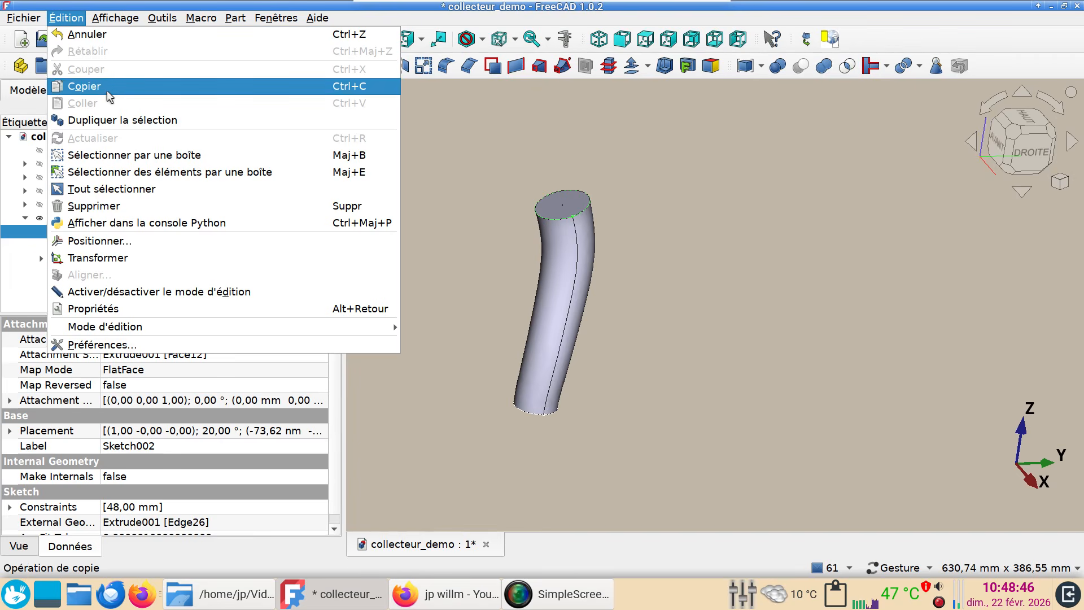
pyautogui.click(122, 121)
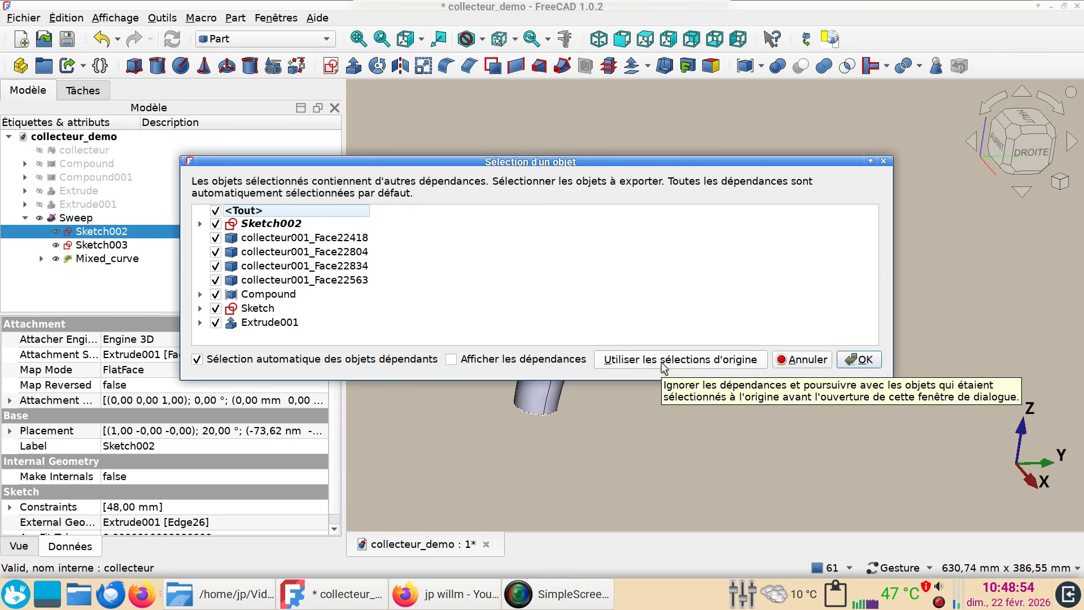
pyautogui.click(704, 361)
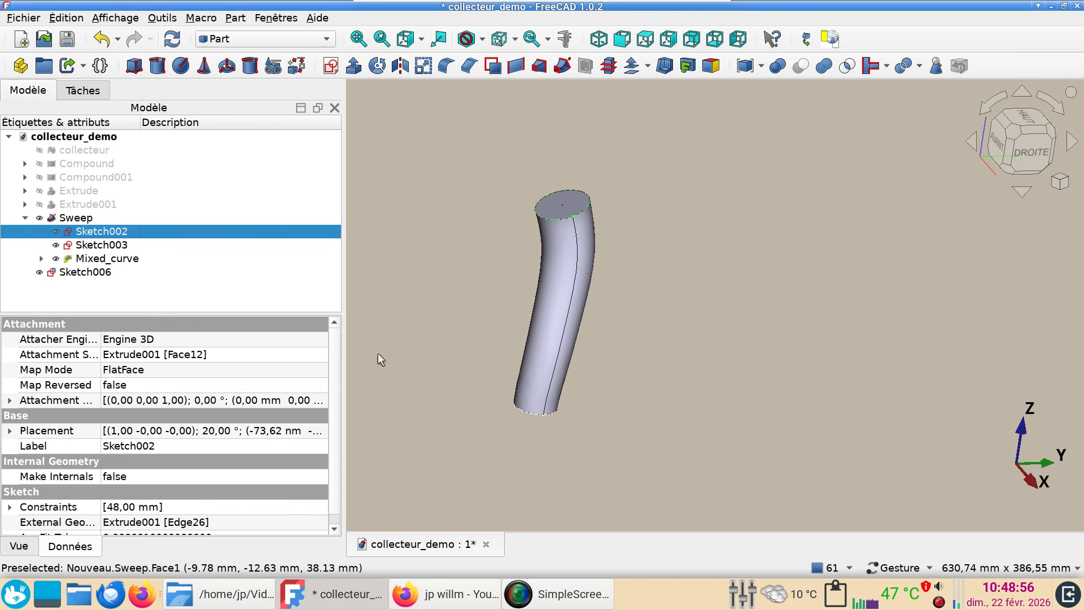
# Step: Set the circle diameter in the duplicated upper flange sketch Sketch006 to 54 mm and close the sketch
pyautogui.doubleClick(82, 272)
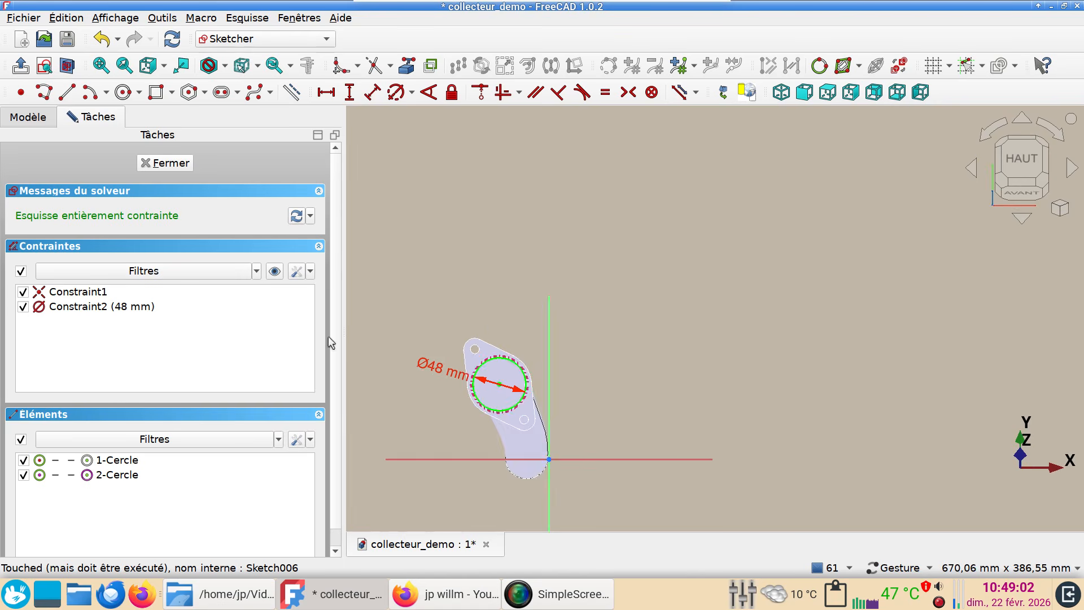
pyautogui.scroll(2, 431, 388)
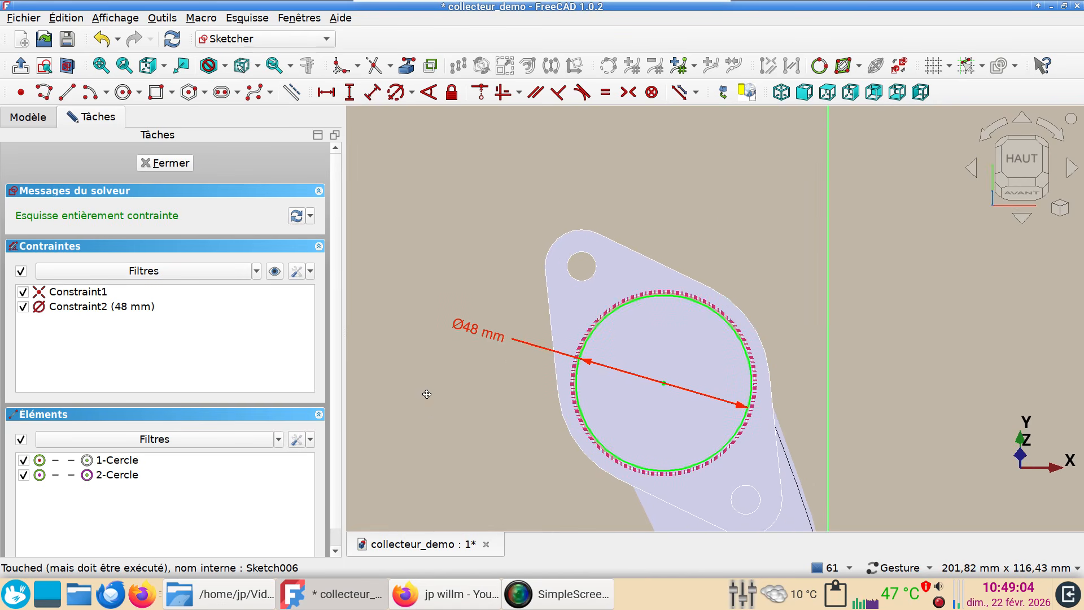
pyautogui.click(576, 394)
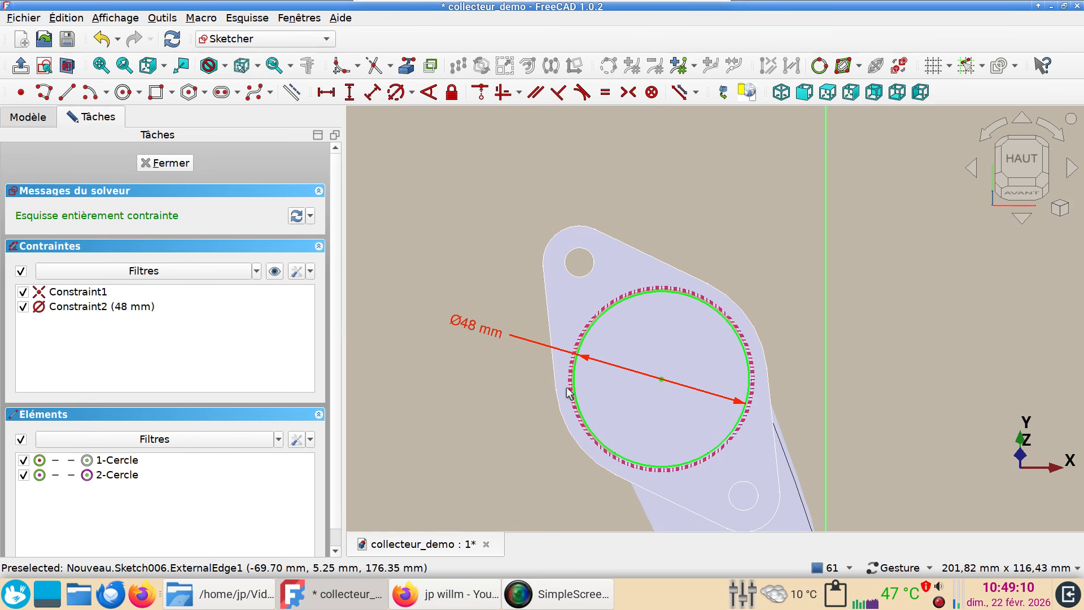
pyautogui.doubleClick(474, 332)
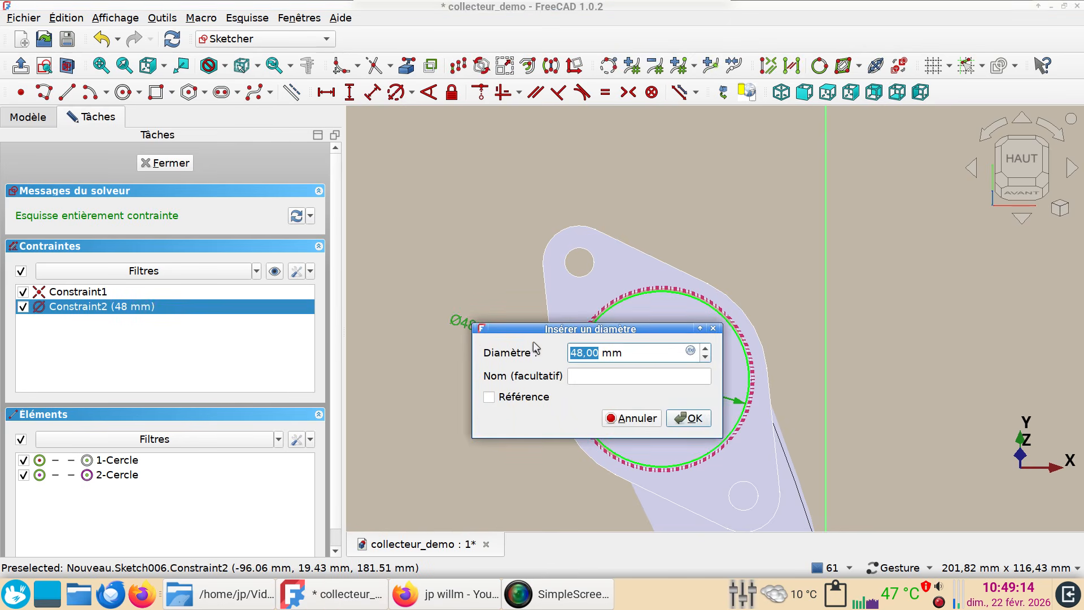
pyautogui.write('54')
pyautogui.press('Return')
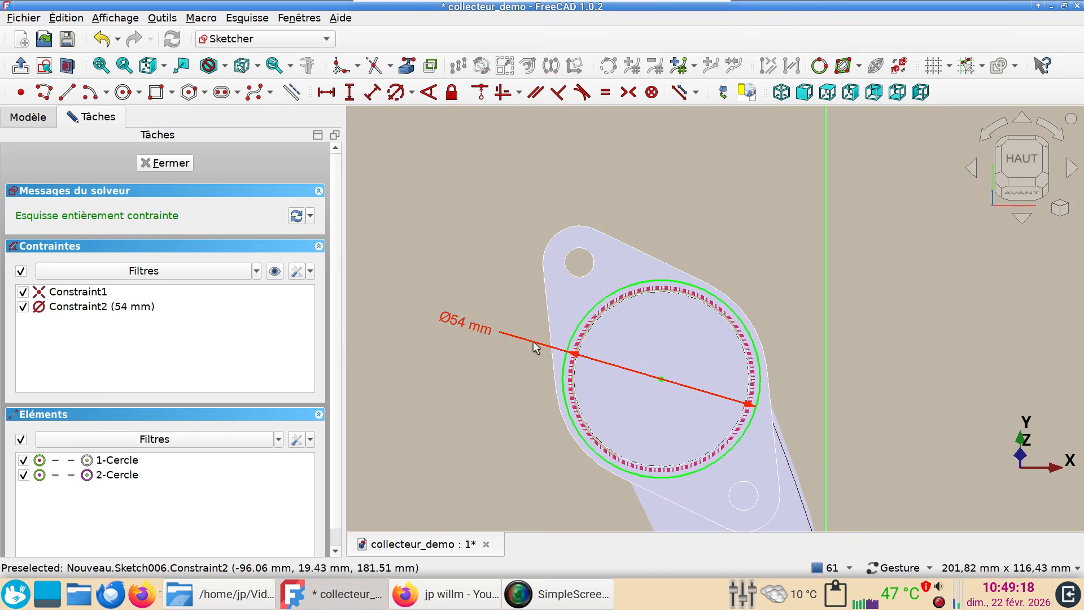
pyautogui.scroll(4, 612, 344)
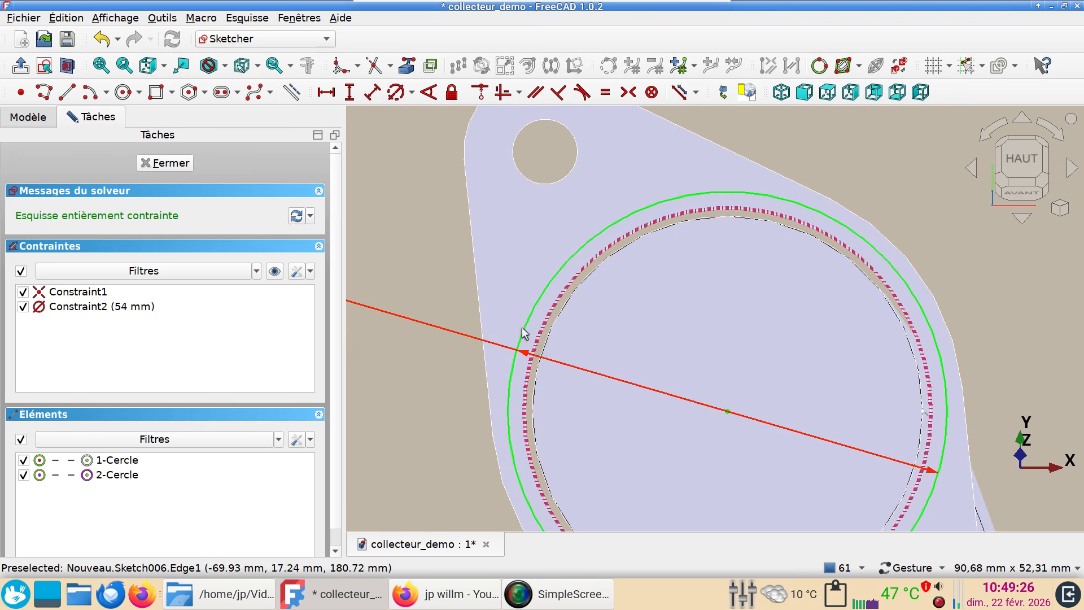
pyautogui.scroll(-4, 553, 362)
pyautogui.scroll(-2, 550, 379)
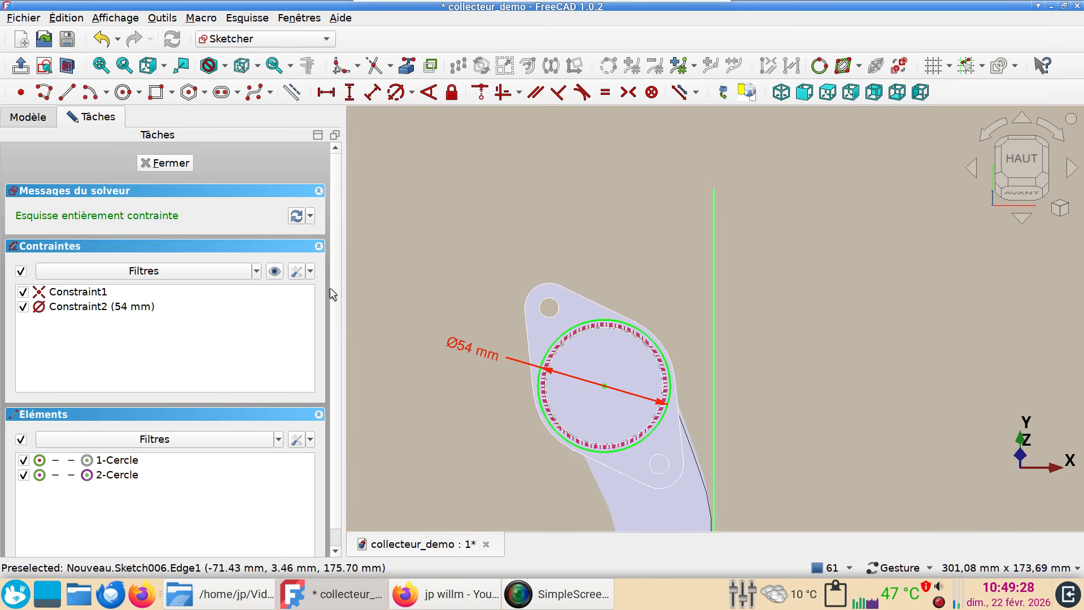
pyautogui.click(179, 164)
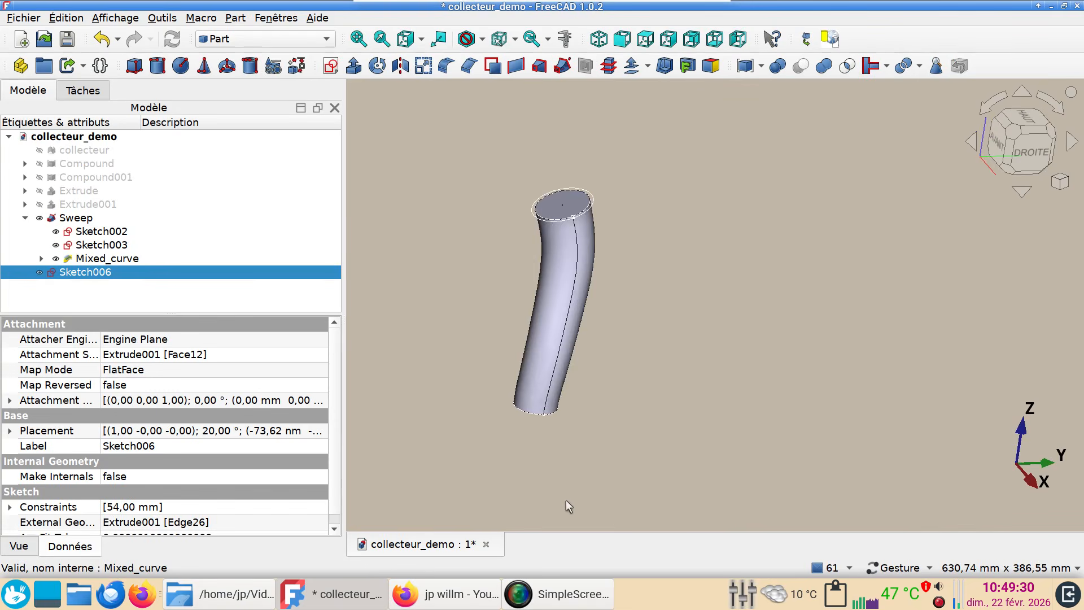
# Step: Duplicate the lower flange circle Sketch003 from within the sweep, without its dependencies
pyautogui.click(109, 249)
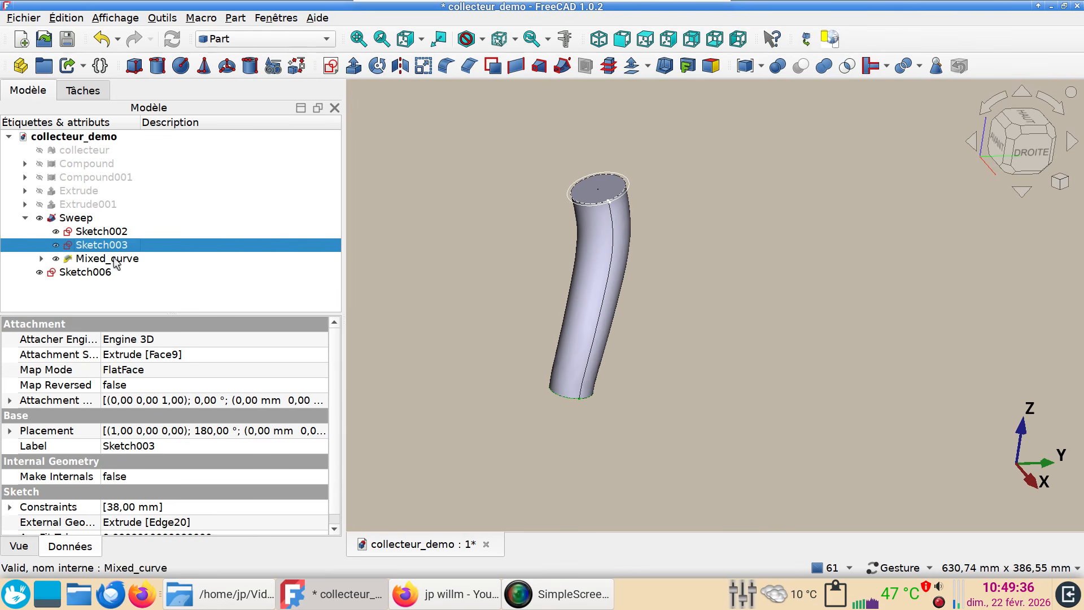
pyautogui.hotkey('ctrl', 'e')
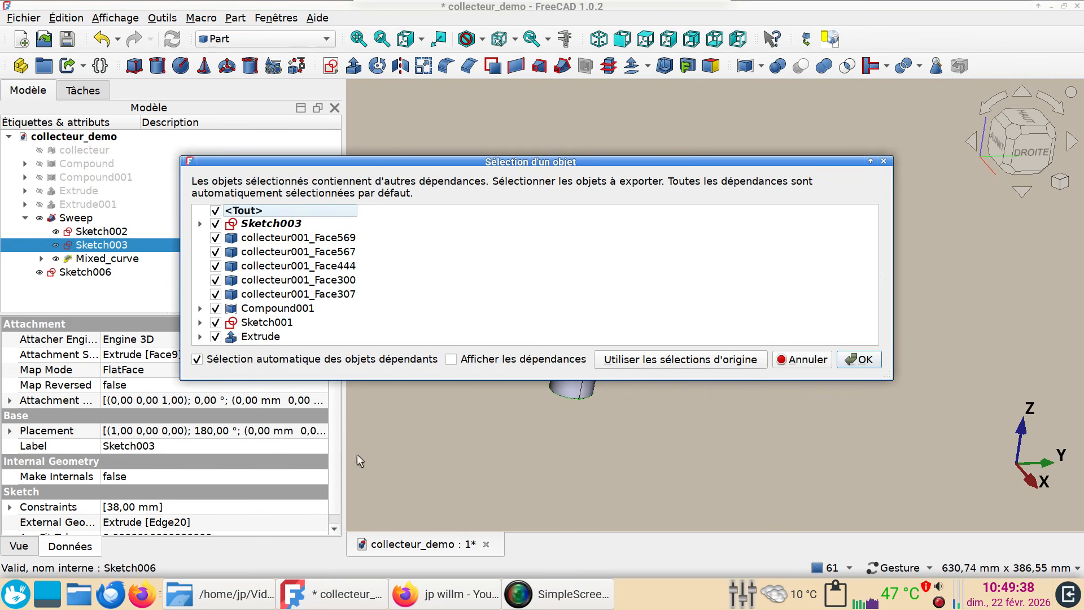
pyautogui.click(699, 361)
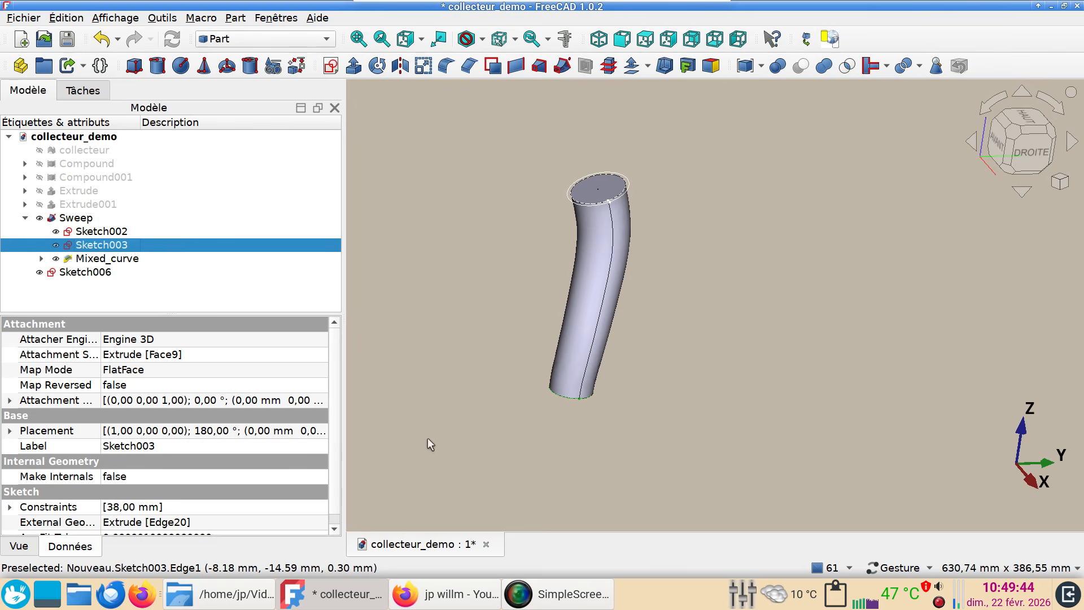
pyautogui.hotkey('ctrl', 'v')
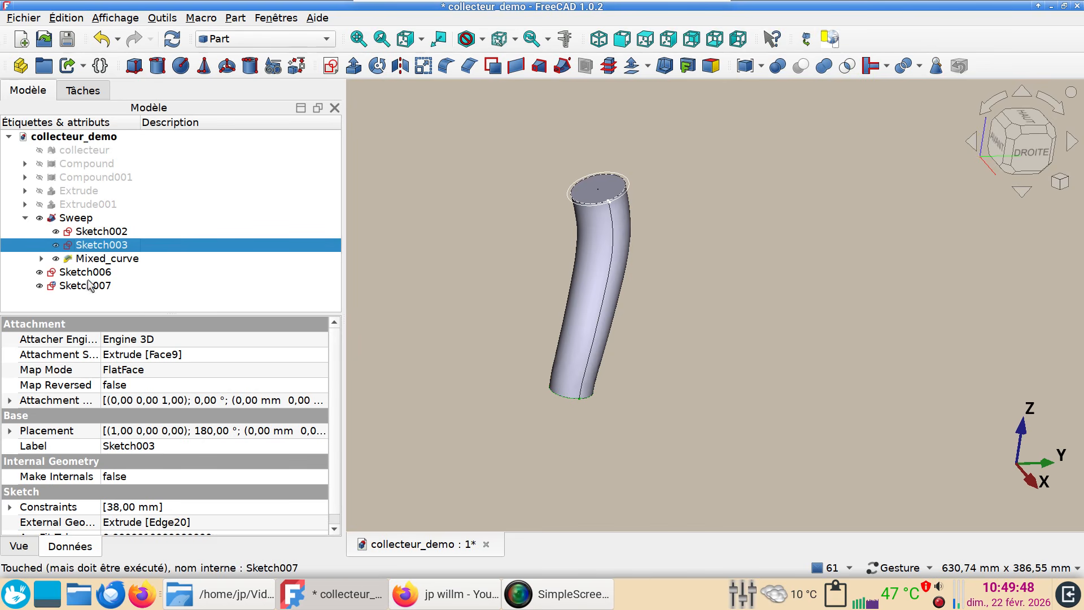
pyautogui.click(66, 17)
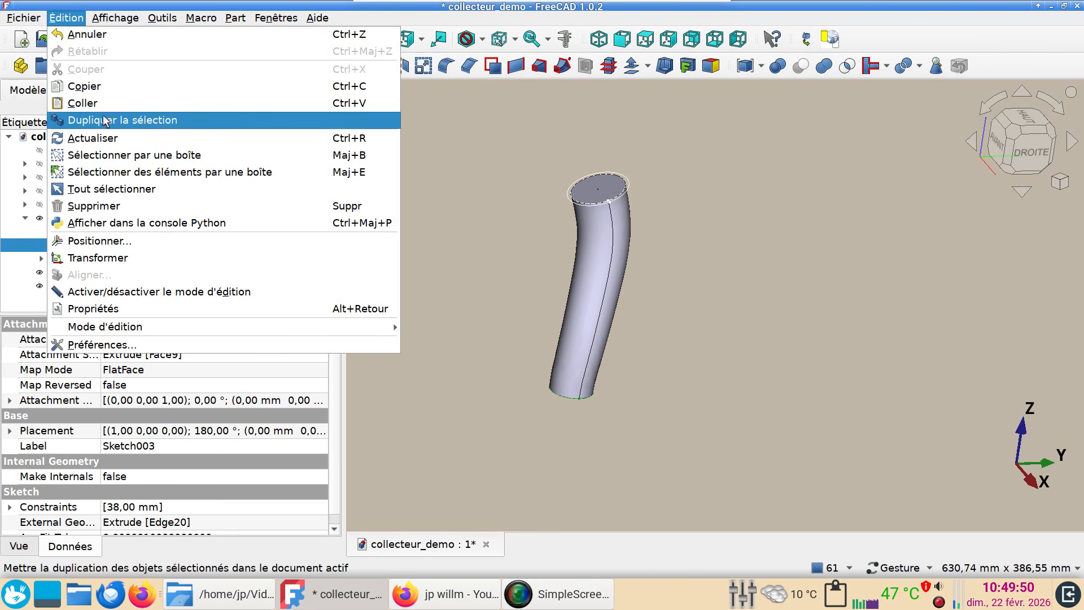
pyautogui.click(459, 262)
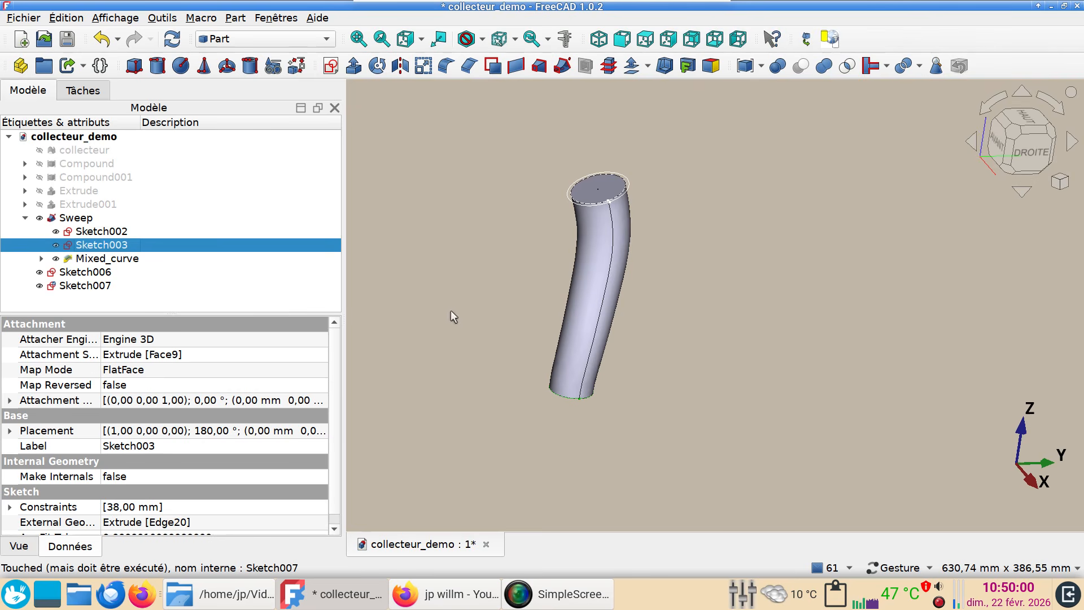
# Step: Start a second Sweep with the duplicated circles Sketch006 and Sketch007 as its profiles
pyautogui.click(101, 275)
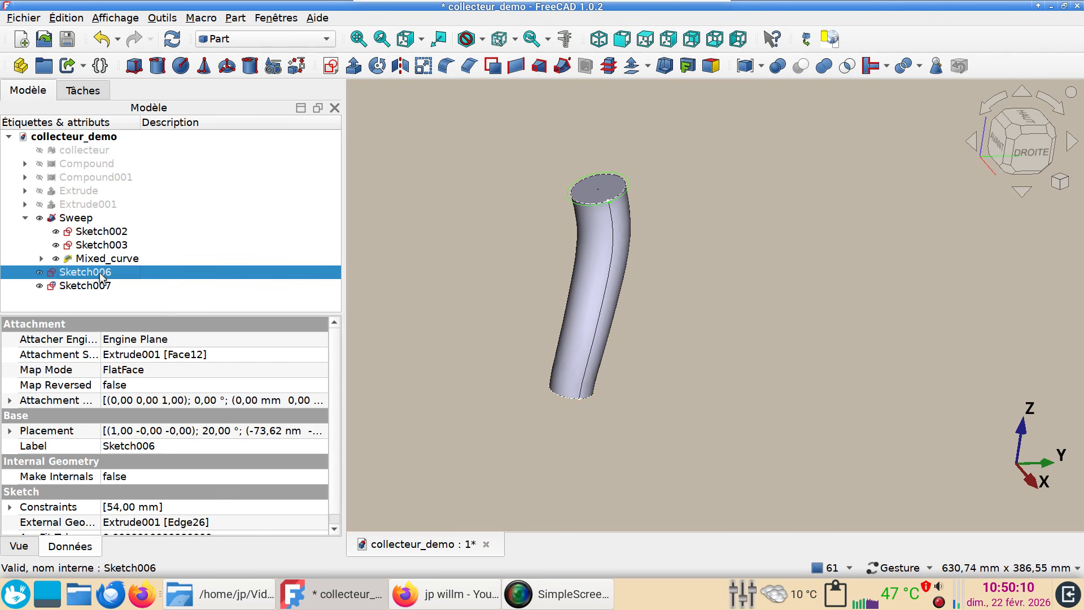
pyautogui.click(101, 286)
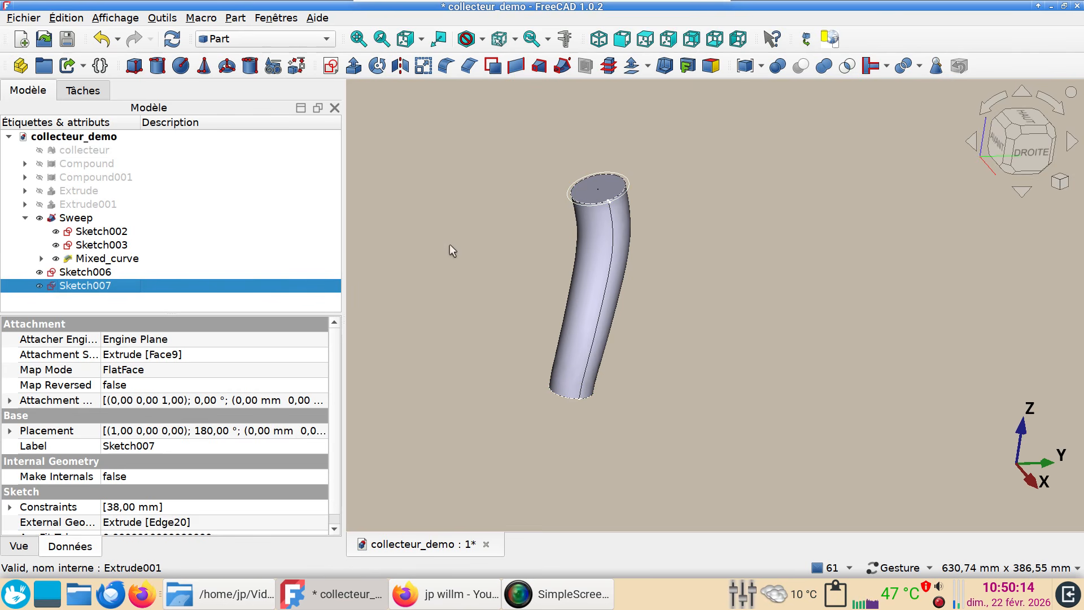
pyautogui.click(563, 66)
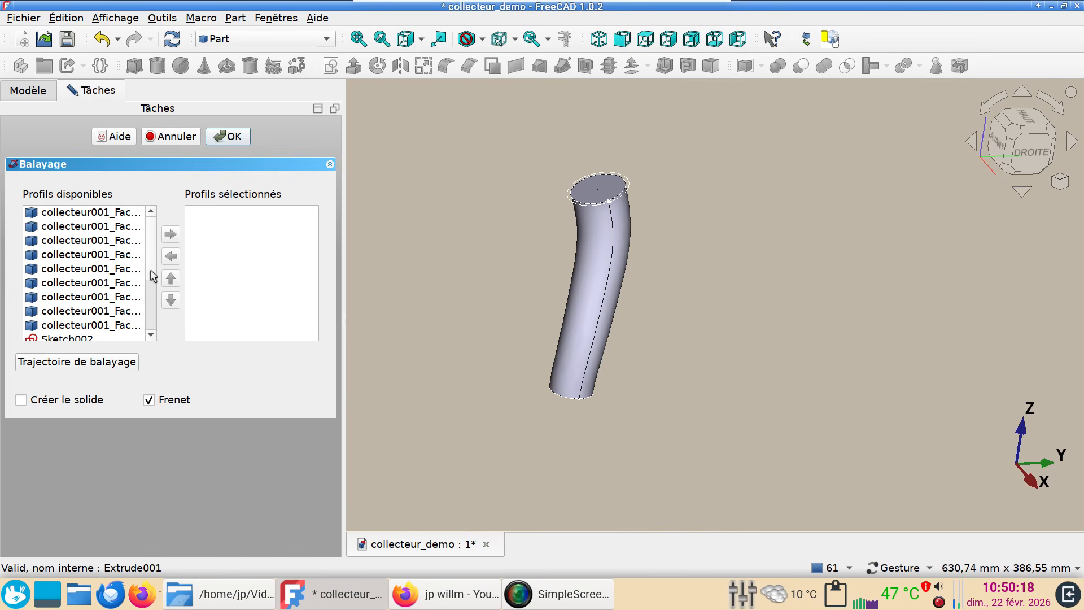
pyautogui.moveTo(150, 271); pyautogui.dragTo(155, 339)
pyautogui.click(68, 311)
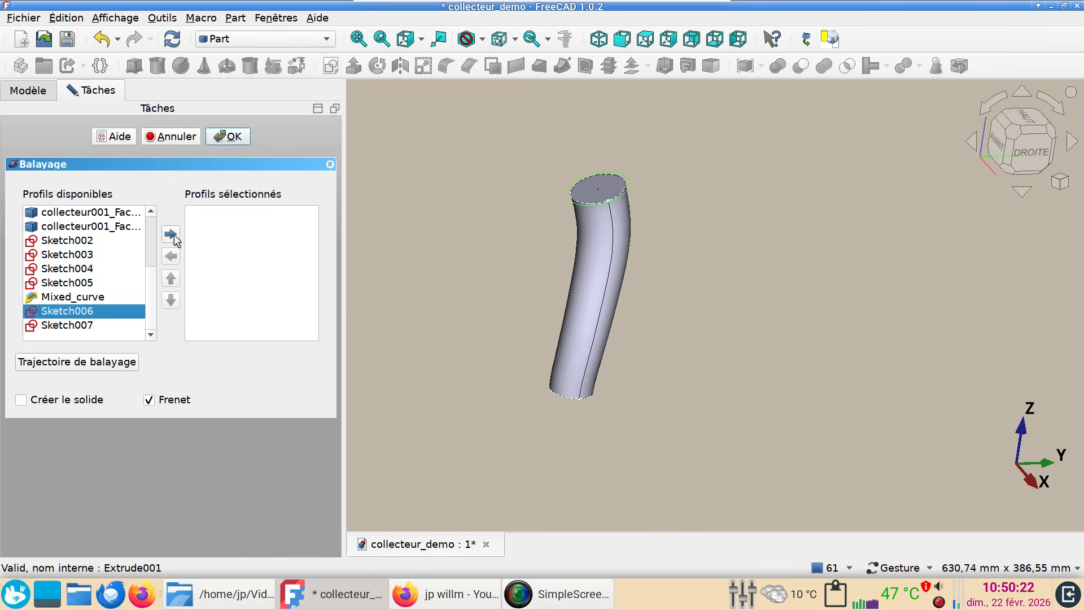
pyautogui.click(173, 235)
pyautogui.click(89, 326)
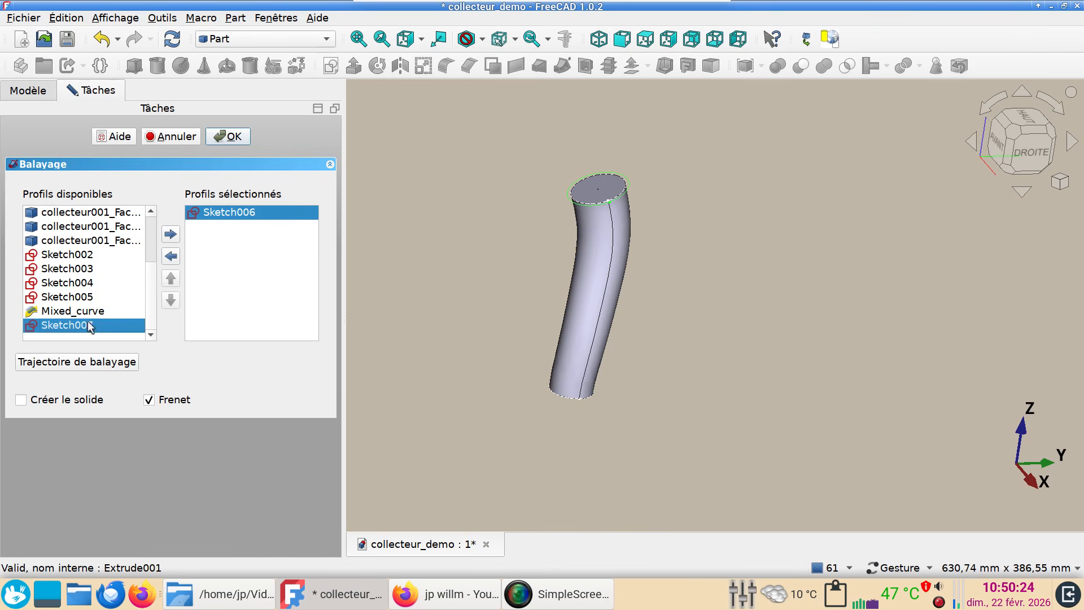
pyautogui.click(172, 235)
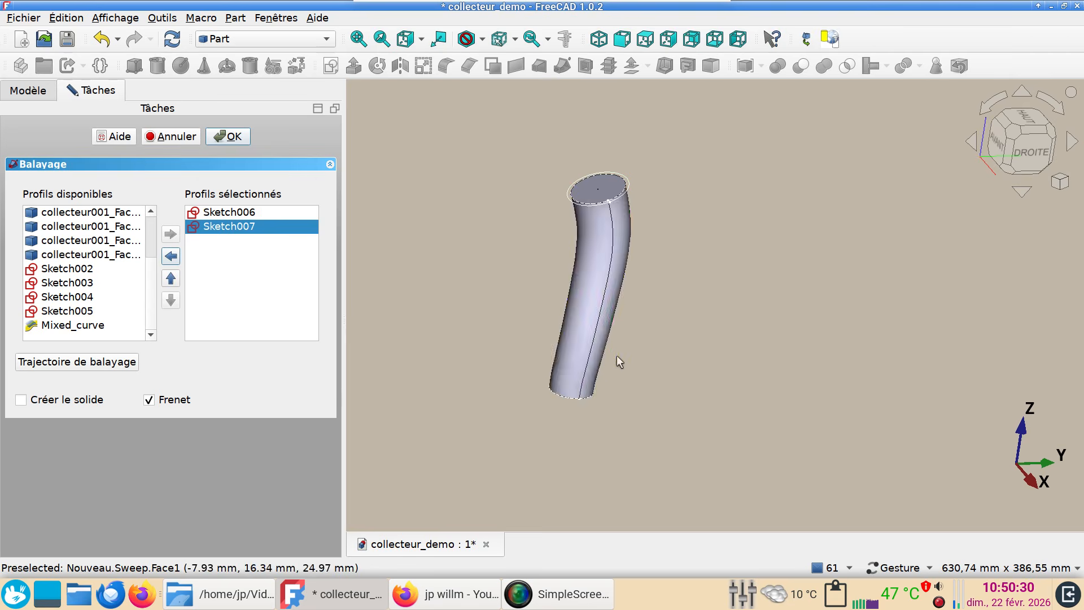
# Step: Create the second sweep as a solid along the mixed curve with Frenet off, hiding the first sweep meanwhile and showing it again
pyautogui.click(574, 344)
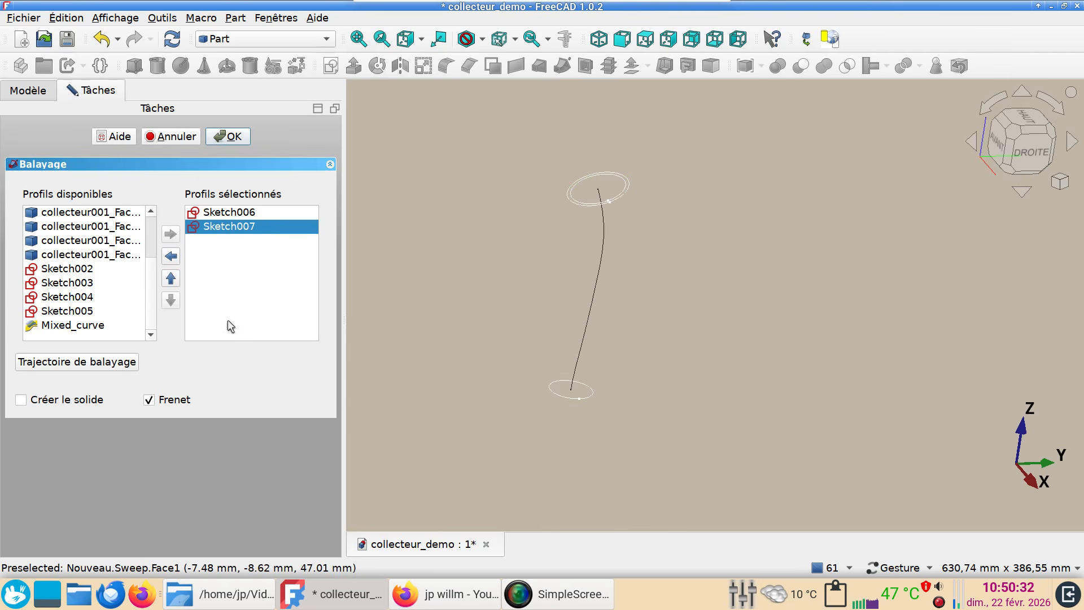
pyautogui.click(117, 365)
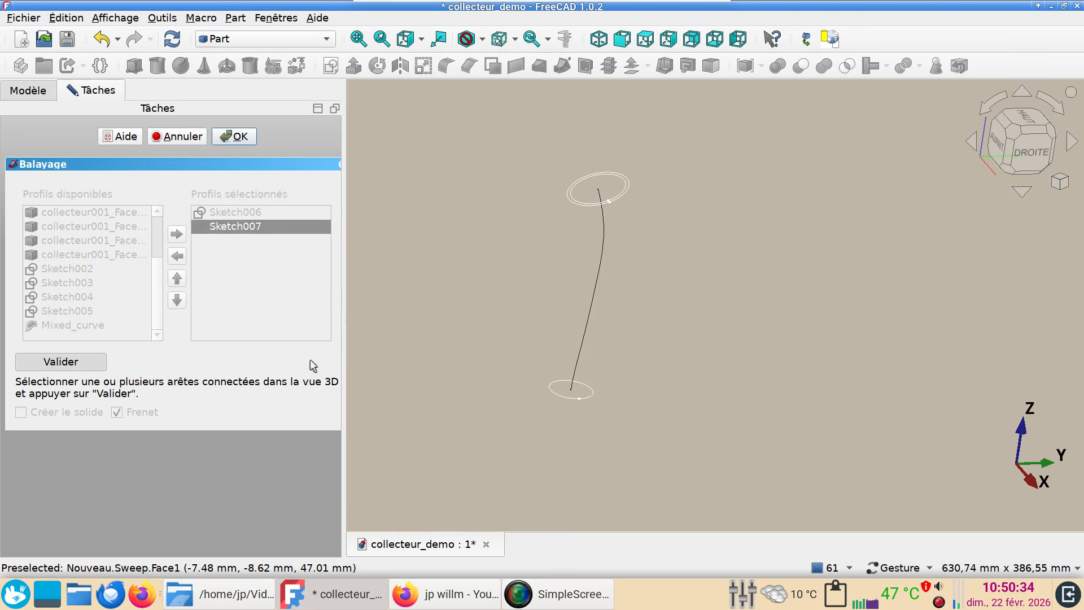
pyautogui.click(578, 348)
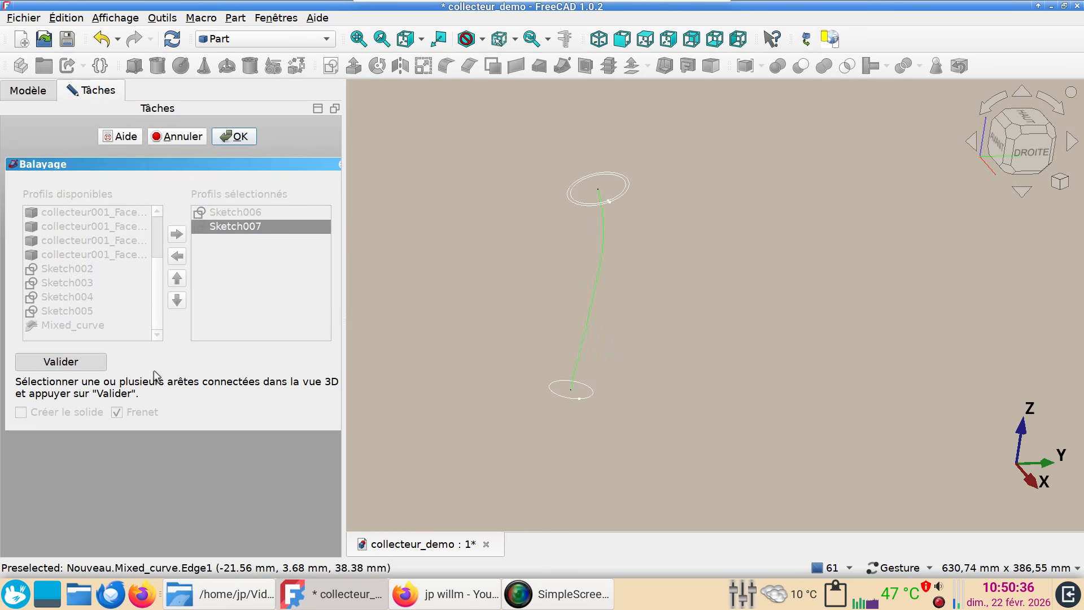
pyautogui.click(61, 362)
pyautogui.click(23, 401)
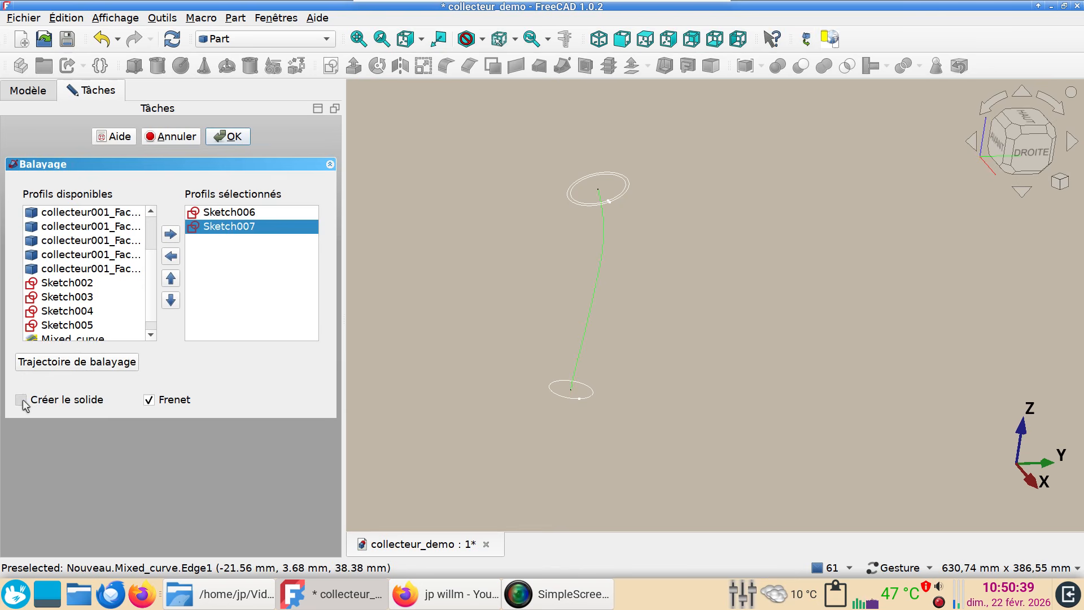
pyautogui.click(150, 400)
pyautogui.click(237, 143)
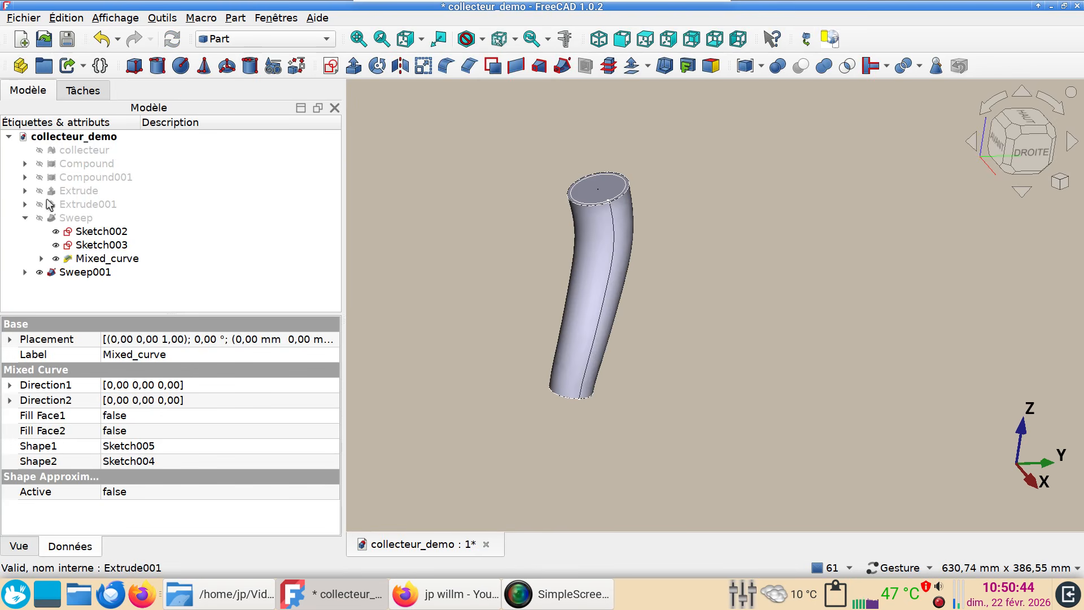
pyautogui.click(70, 218)
pyautogui.moveTo(587, 351); pyautogui.dragTo(617, 331)
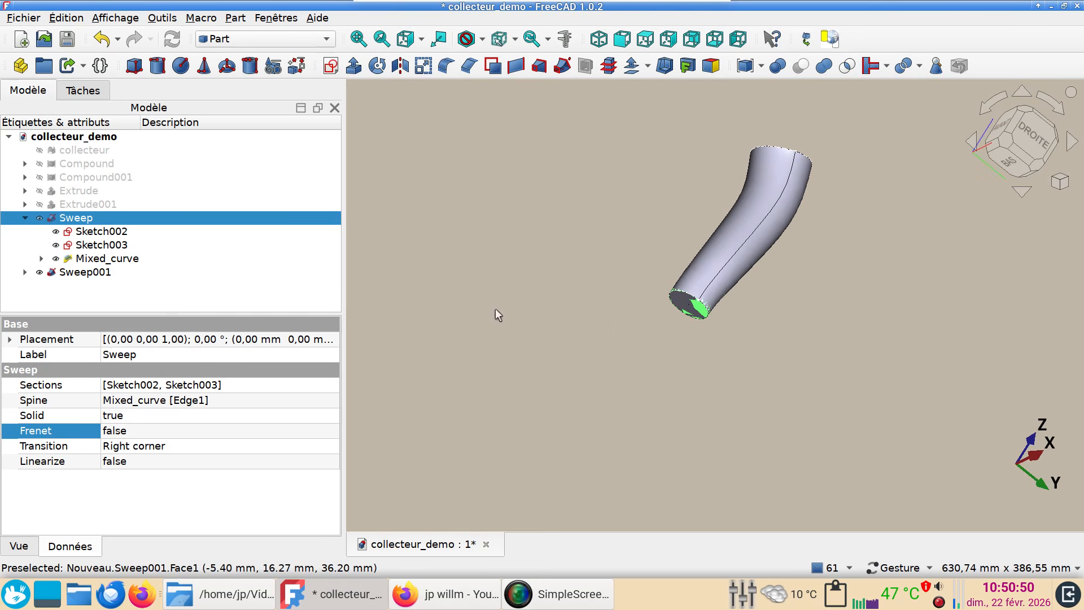
# Step: Set the circle diameter in Sweep001's lower profile Sketch007 to 44 mm and close the sketch
pyautogui.click(25, 272)
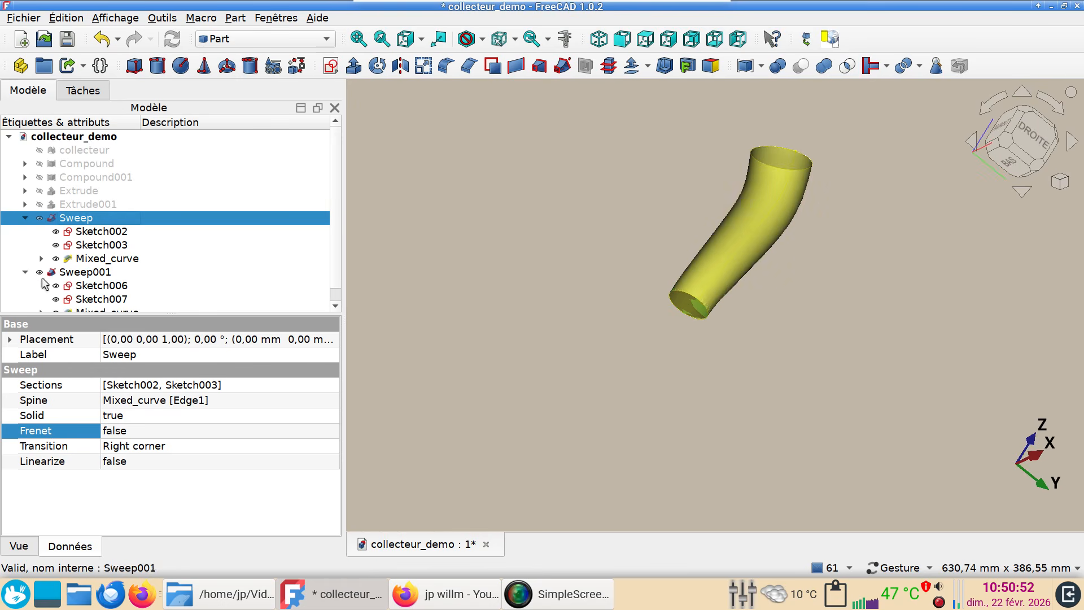
pyautogui.scroll(-1, 90, 285)
pyautogui.doubleClick(99, 287)
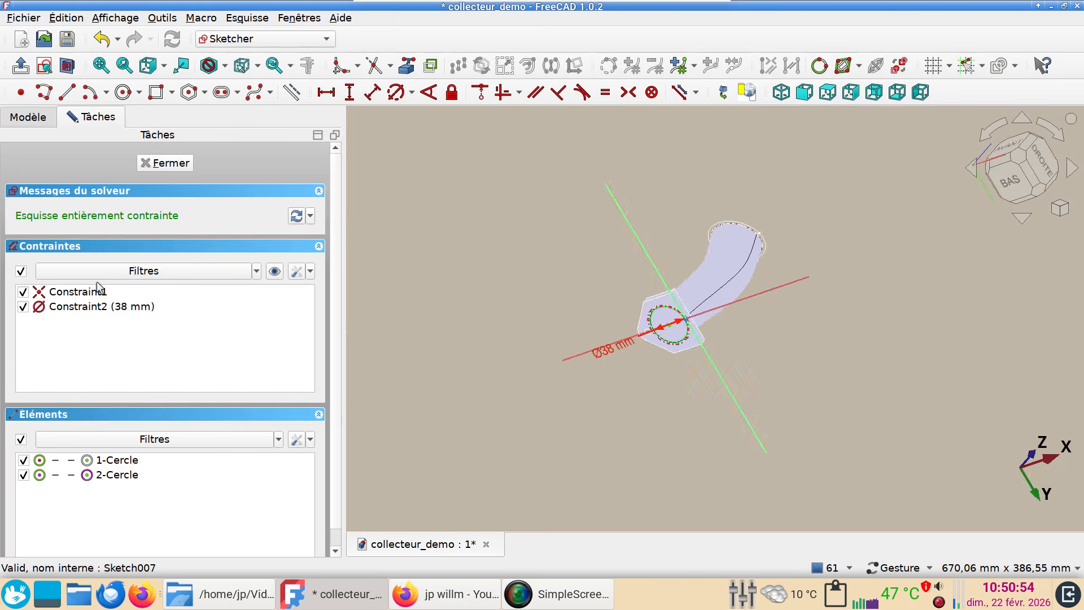
pyautogui.doubleClick(582, 320)
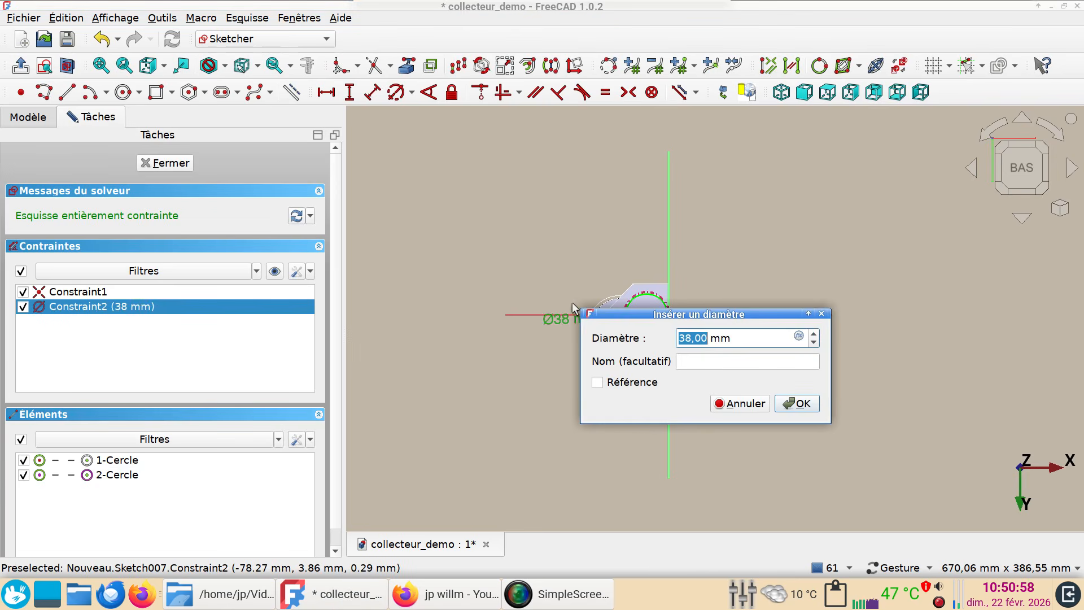
pyautogui.write('44')
pyautogui.press('Return')
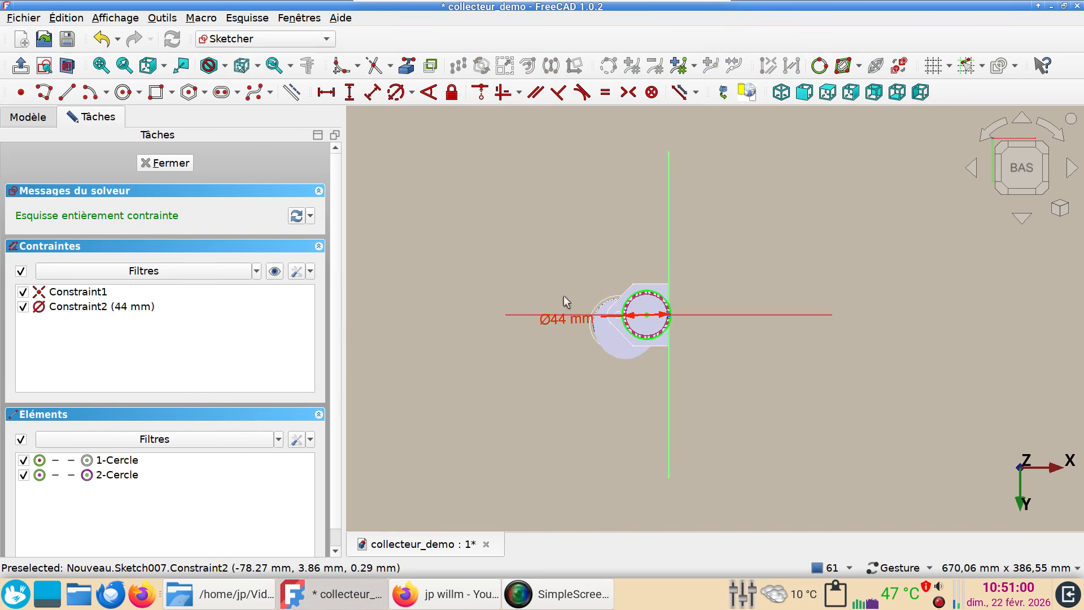
pyautogui.click(156, 163)
pyautogui.moveTo(435, 243)
pyautogui.mouseDown()
pyautogui.moveTo(496, 279)
pyautogui.moveTo(632, 212)
pyautogui.moveTo(526, 336)
pyautogui.mouseUp()
pyautogui.scroll(5, 509, 331)
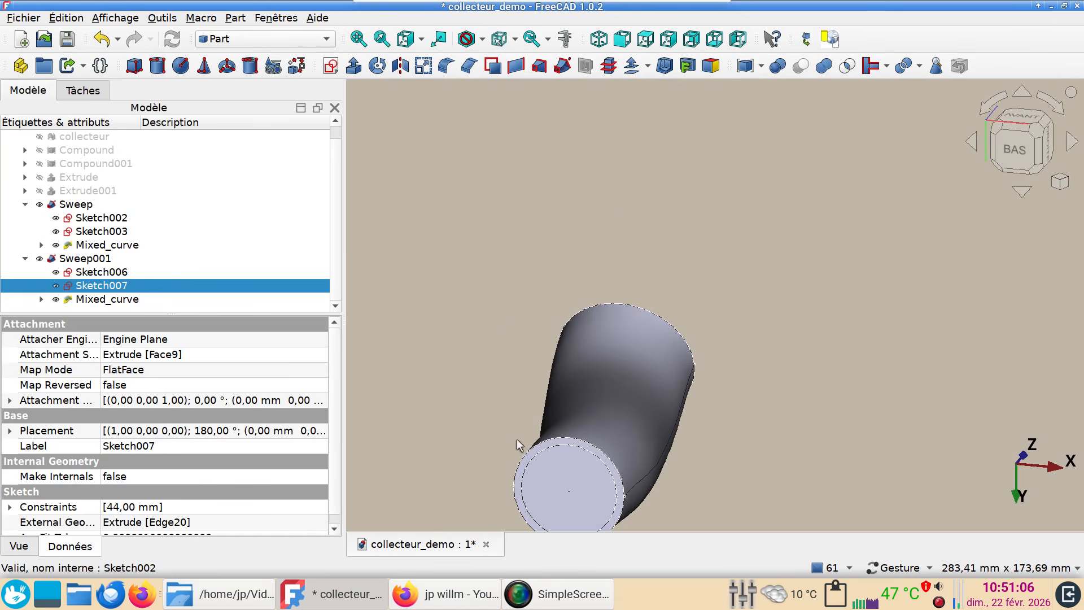
# Step: Subtract the inner solid Sweep from the outer solid Sweep001 with a boolean cut to hollow out the pipe
pyautogui.click(73, 260)
pyautogui.click(83, 300)
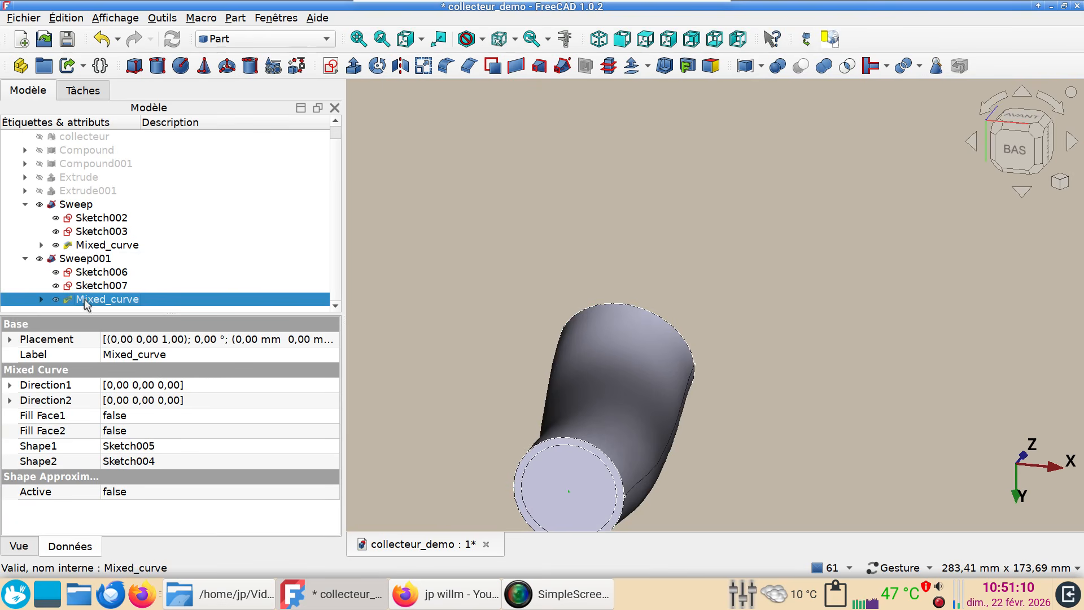
pyautogui.click(76, 203)
pyautogui.moveTo(441, 259)
pyautogui.mouseDown()
pyautogui.moveTo(600, 363)
pyautogui.moveTo(605, 305)
pyautogui.moveTo(497, 456)
pyautogui.moveTo(542, 337)
pyautogui.moveTo(605, 227)
pyautogui.moveTo(595, 270)
pyautogui.mouseUp()
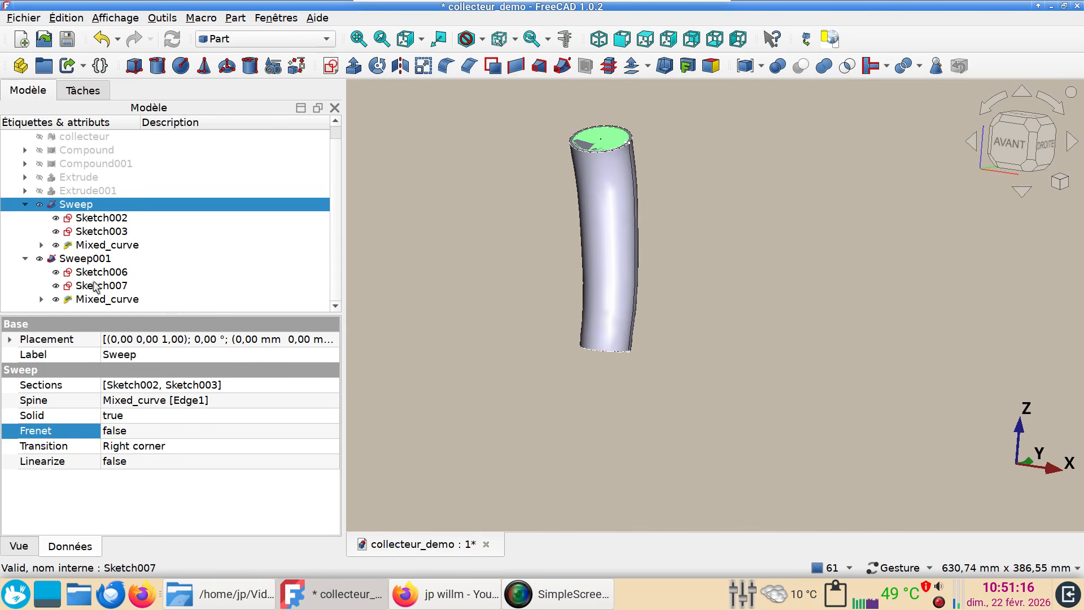
pyautogui.click(86, 260)
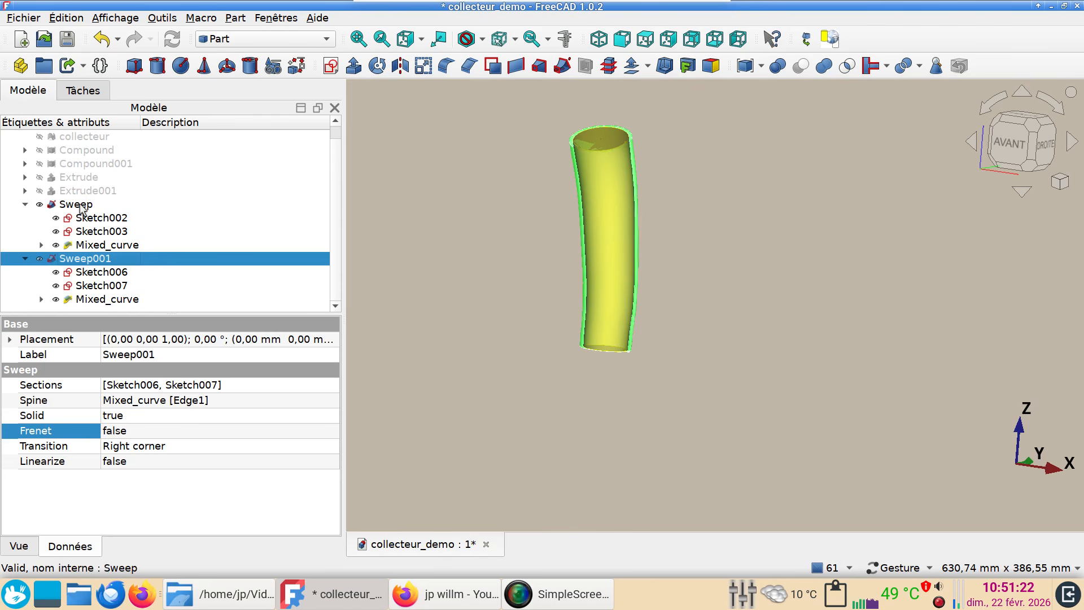
pyautogui.keyDown('ctrl'); pyautogui.click(81, 207); pyautogui.keyUp('ctrl')
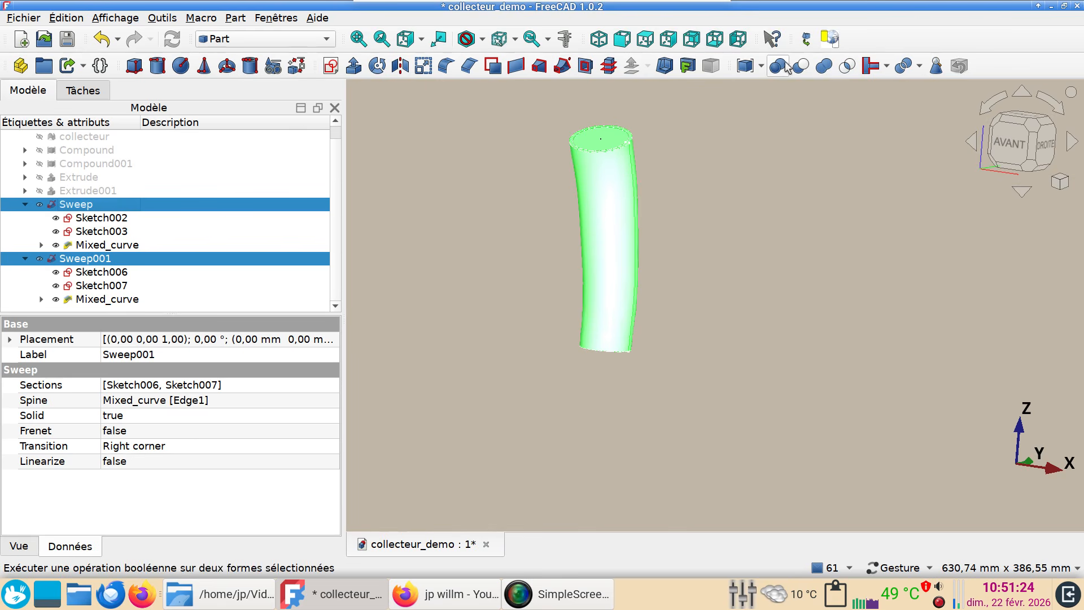
pyautogui.click(796, 66)
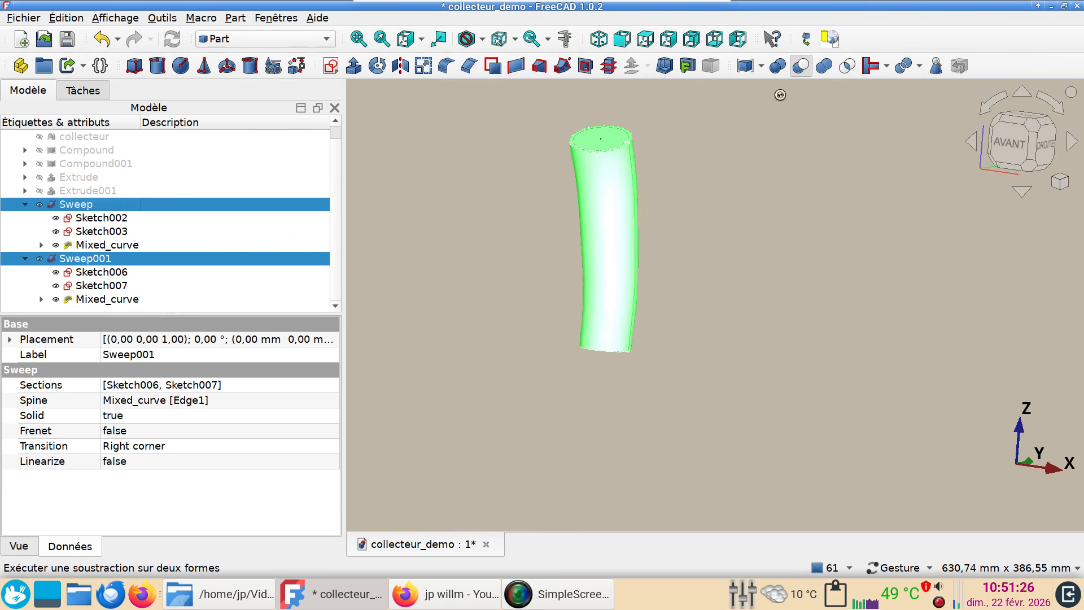
pyautogui.moveTo(735, 141); pyautogui.dragTo(730, 209)
pyautogui.moveTo(678, 258); pyautogui.dragTo(610, 389, button='right')
pyautogui.moveTo(590, 279); pyautogui.dragTo(695, 138)
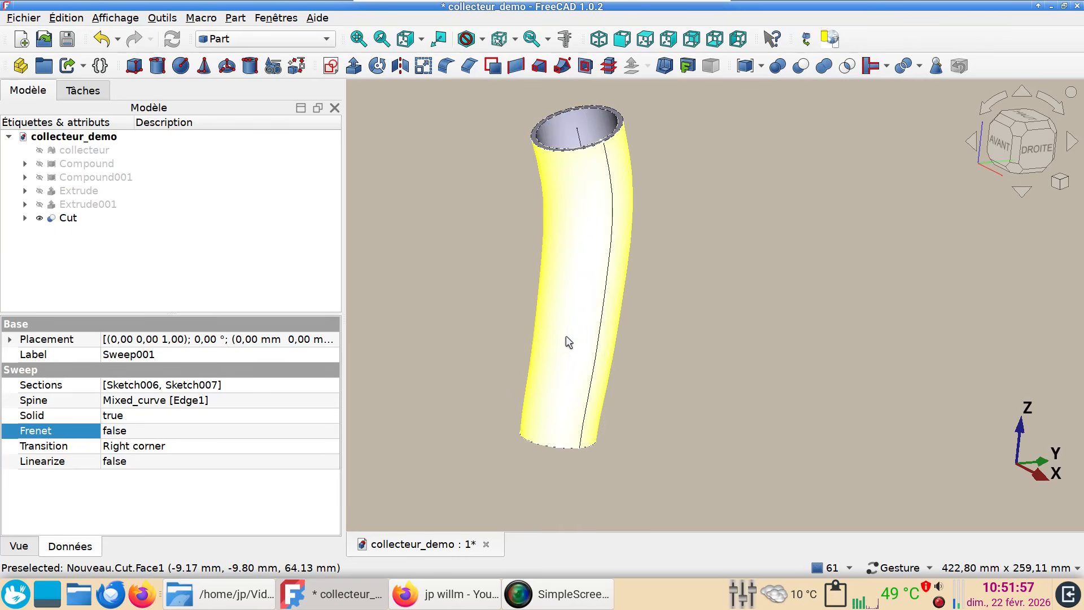
# Step: Try mirroring the hollow pipe Cut across the YZ plane with the base point at the origin
pyautogui.click(566, 335)
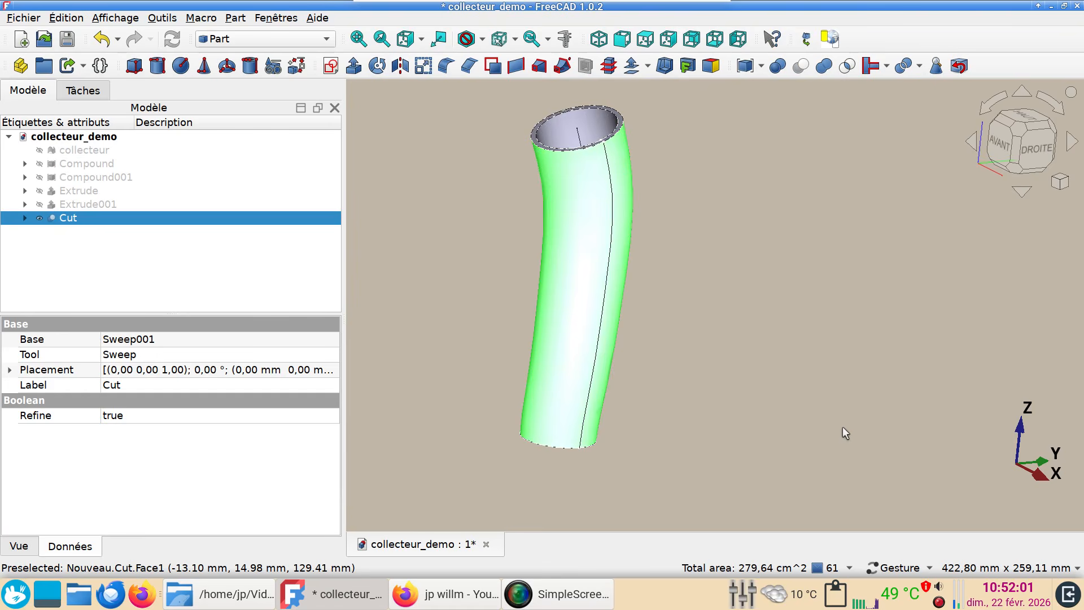
pyautogui.press('1')
pyautogui.scroll(-2, 796, 463)
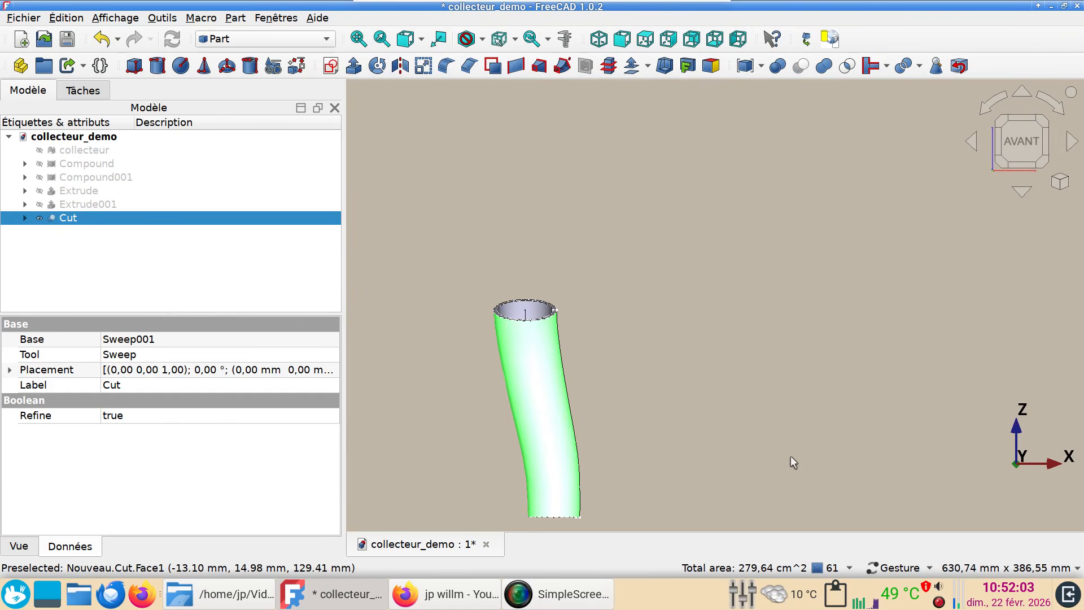
pyautogui.click(405, 66)
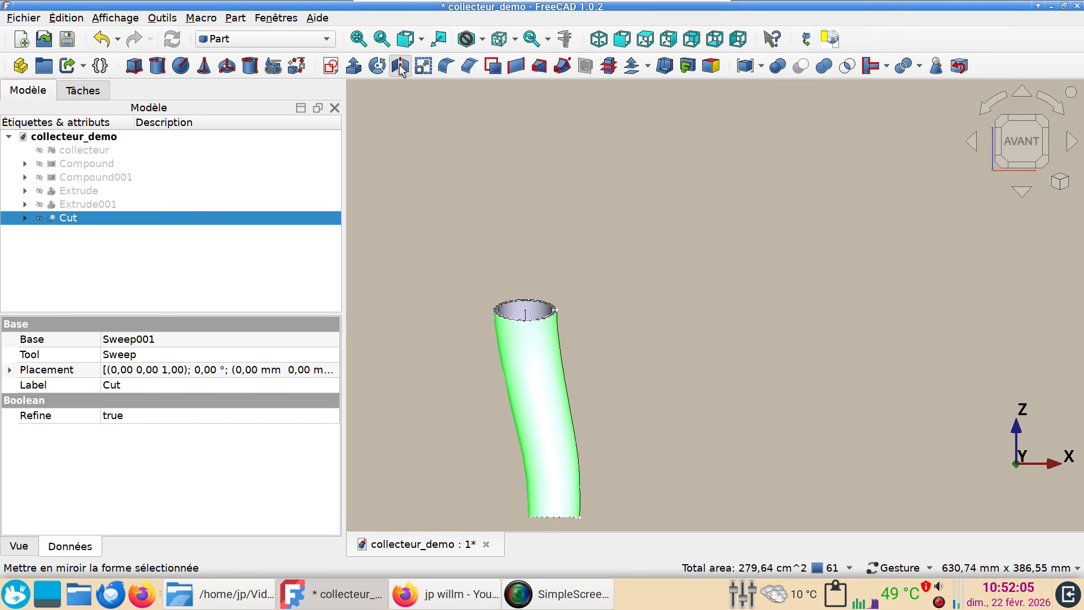
pyautogui.click(132, 307)
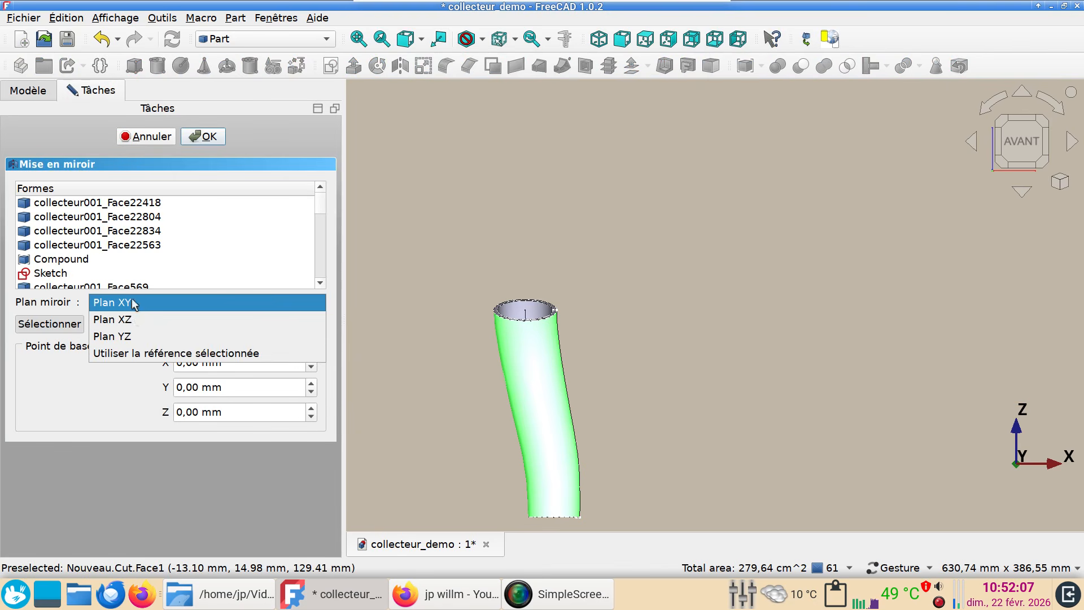
pyautogui.click(138, 328)
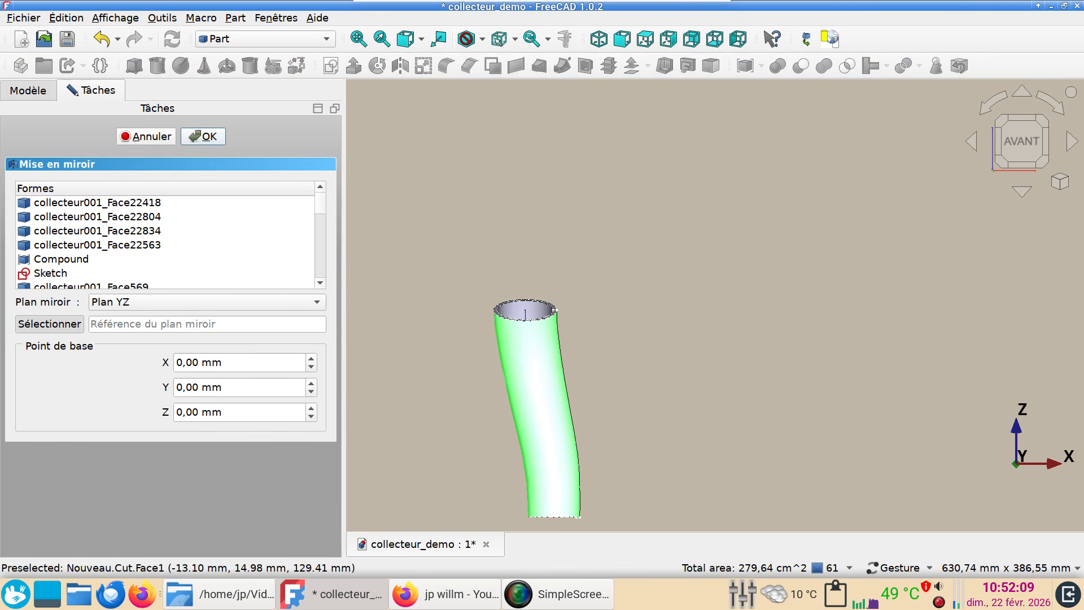
# Step: Examine from below where the two pipes' lower ends meet and delete the mirrored copy
pyautogui.moveTo(603, 511); pyautogui.dragTo(639, 378)
pyautogui.press('5')
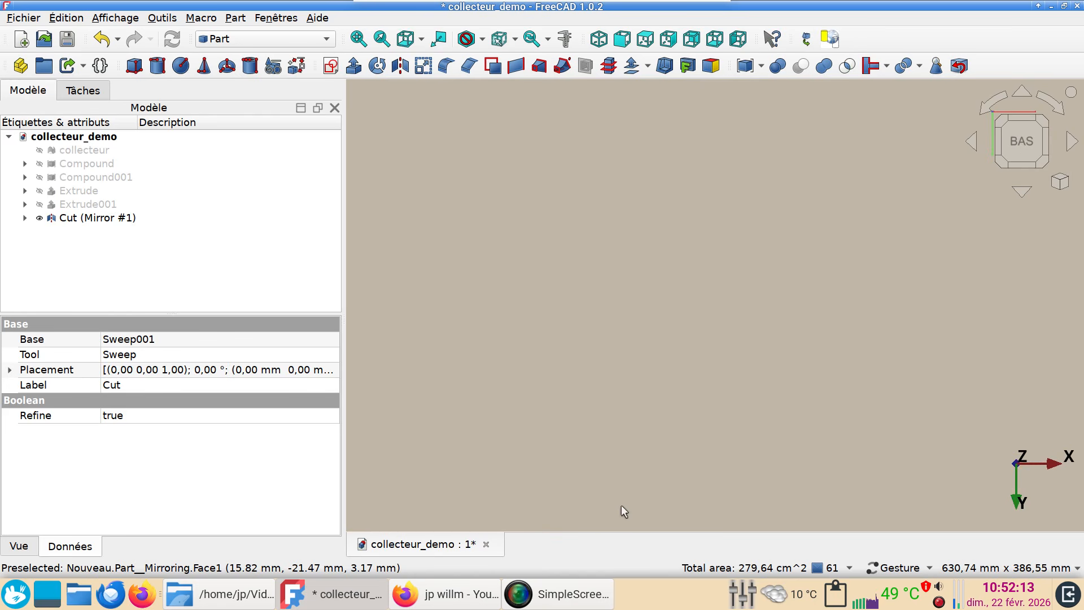
pyautogui.moveTo(621, 506); pyautogui.dragTo(516, 160, button='right')
pyautogui.scroll(4, 616, 271)
pyautogui.scroll(4, 557, 354)
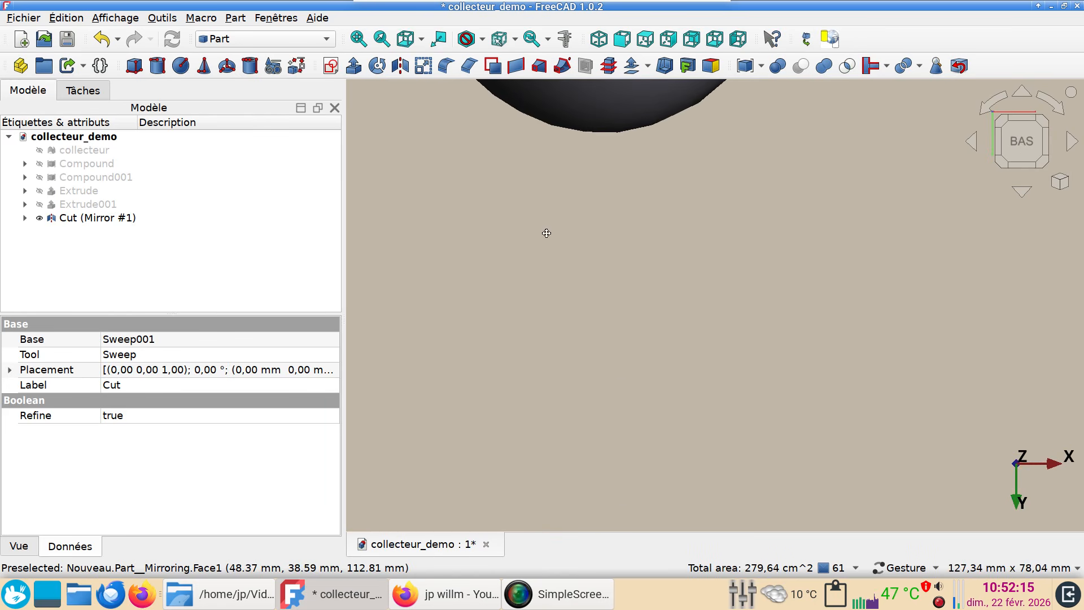
pyautogui.moveTo(517, 119); pyautogui.dragTo(734, 502, button='right')
pyautogui.moveTo(637, 288); pyautogui.dragTo(763, 383)
pyautogui.scroll(-6, 758, 395)
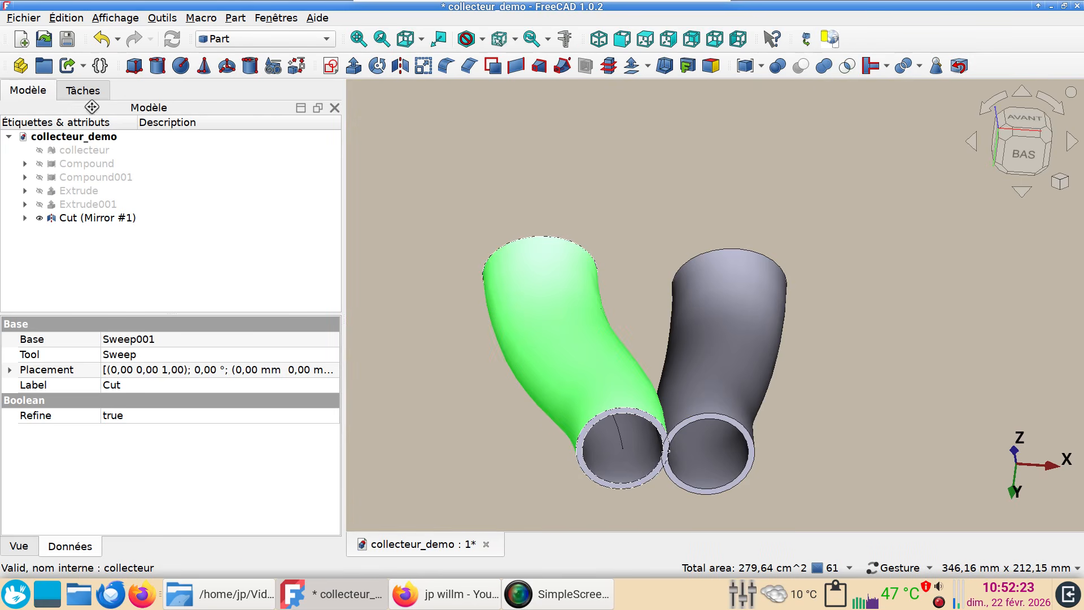
pyautogui.click(90, 221)
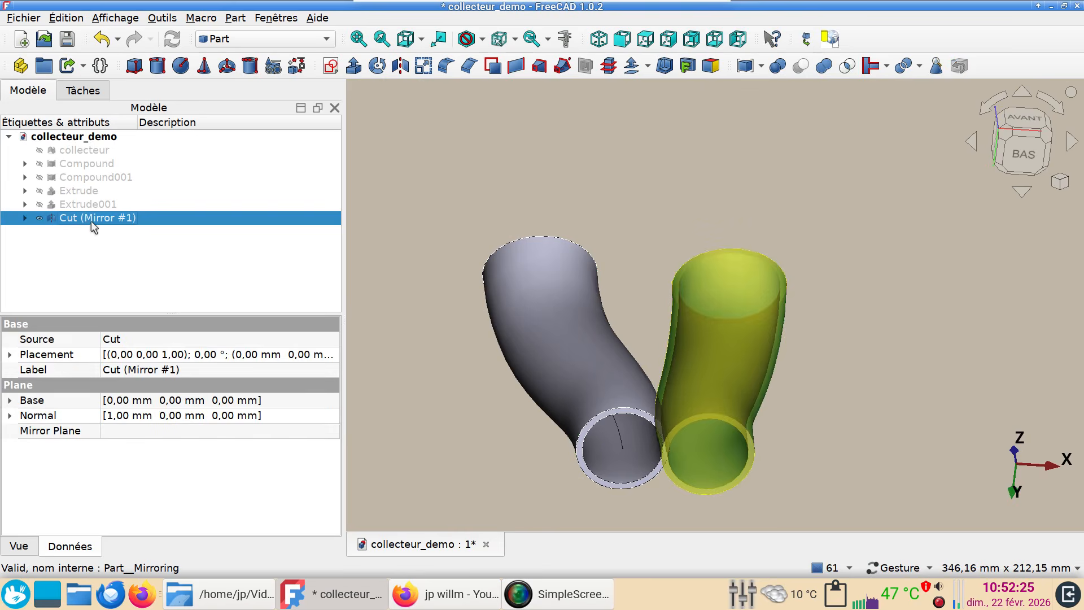
pyautogui.press('Delete')
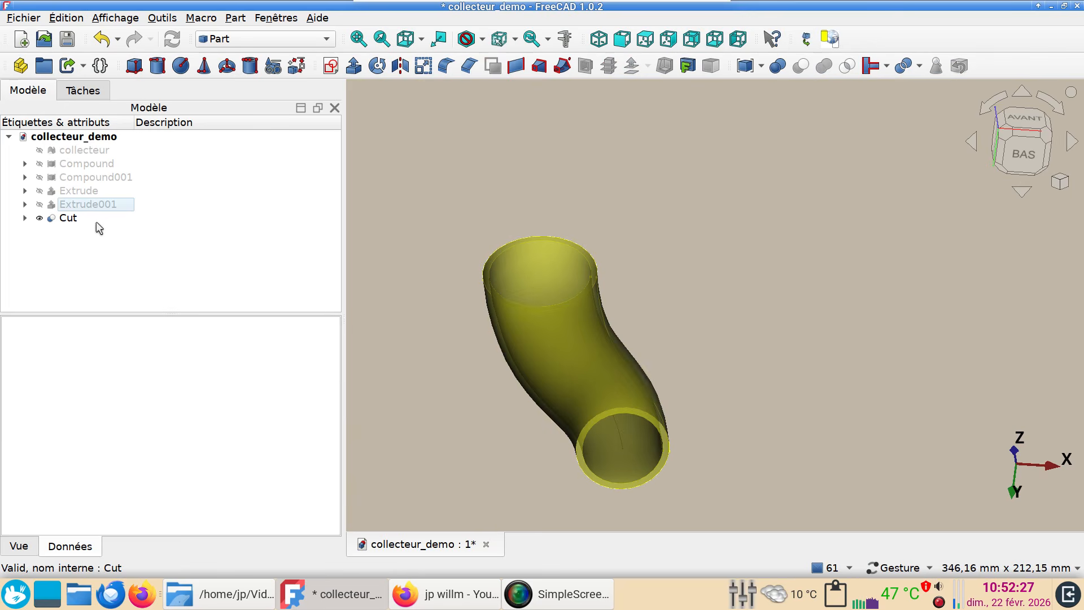
# Step: Show the origin axis cross in the top view and start a new sketch on the XY plane with no offset
pyautogui.press('2')
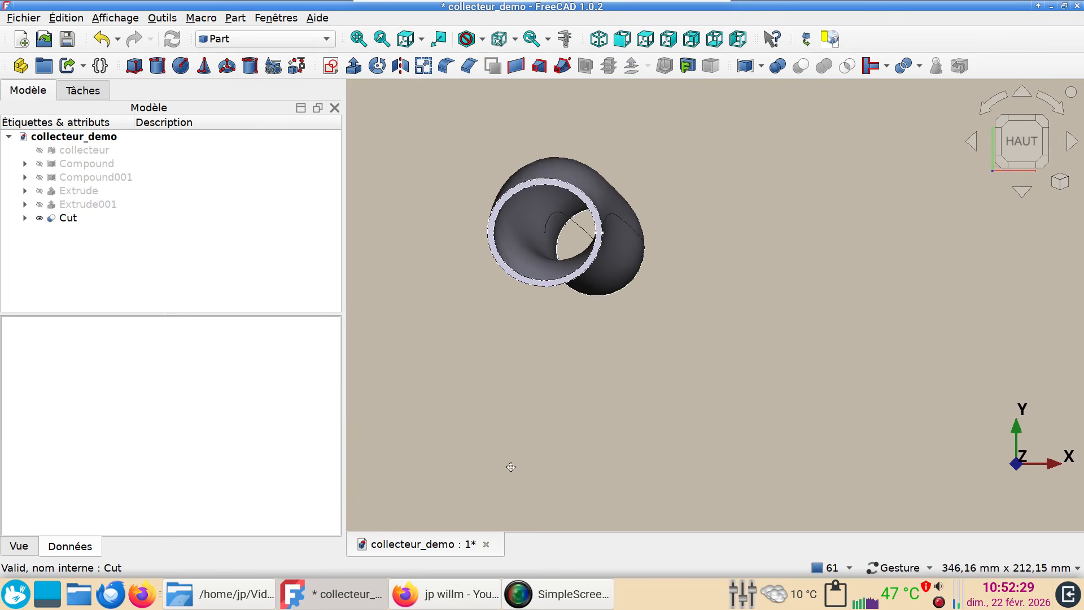
pyautogui.press('a')
pyautogui.press('c')
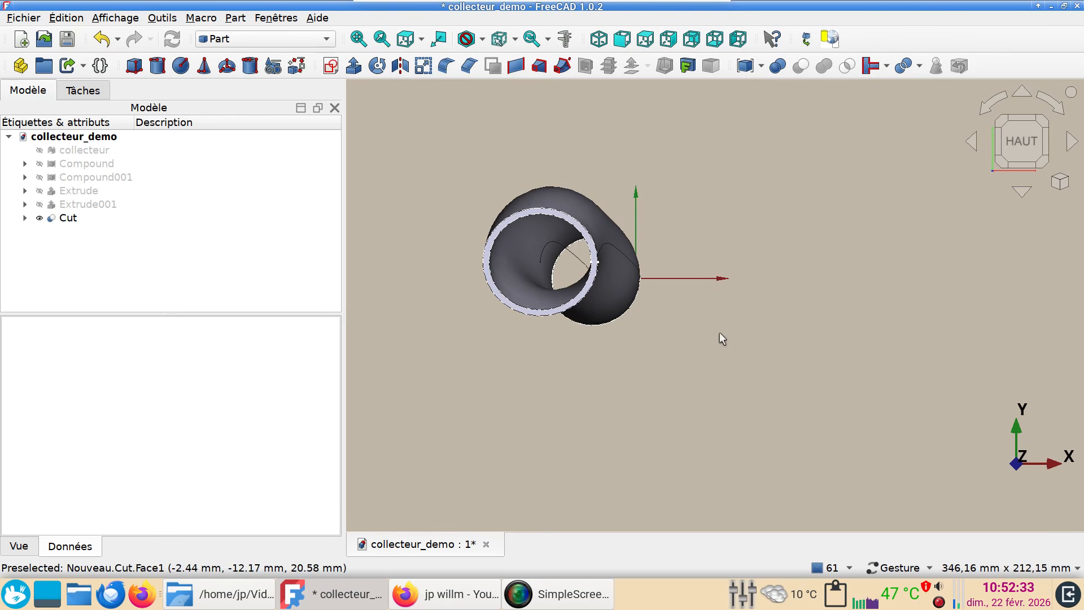
pyautogui.scroll(1, 617, 379)
pyautogui.moveTo(718, 424); pyautogui.dragTo(715, 472, button='right')
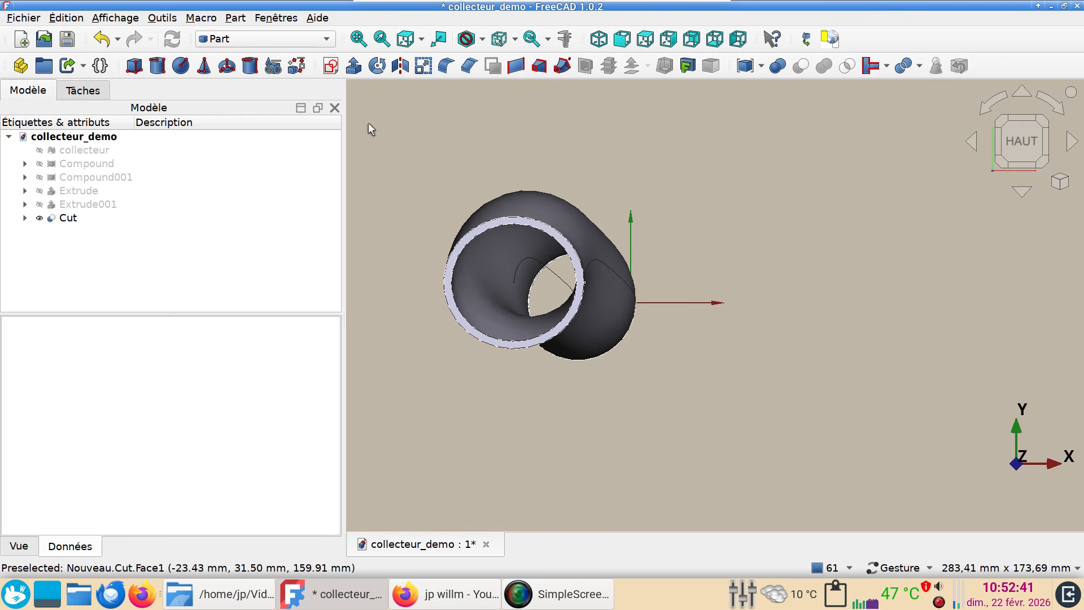
pyautogui.click(331, 65)
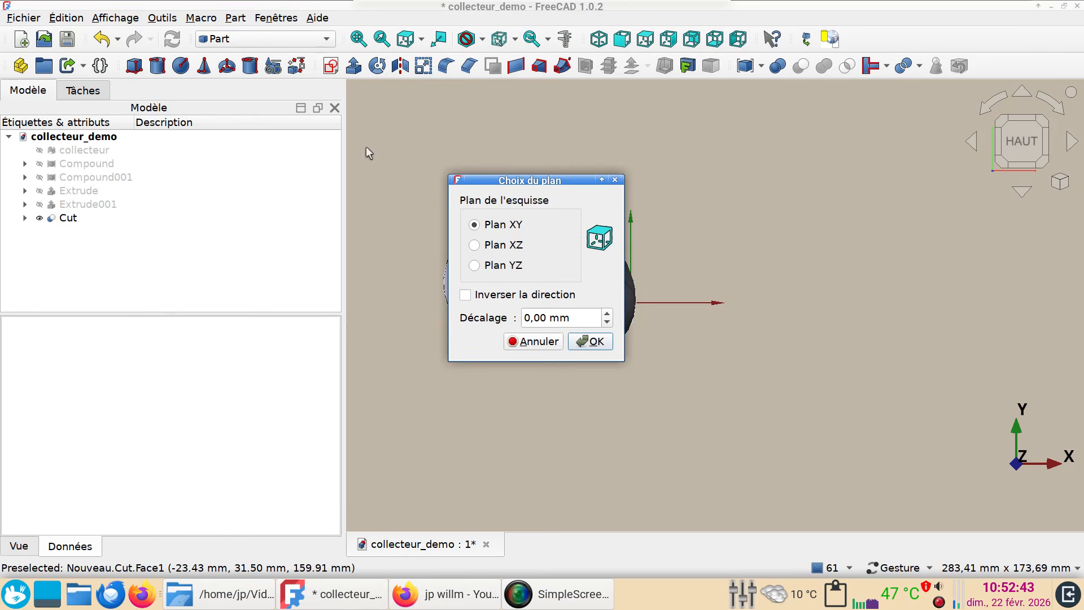
pyautogui.click(591, 343)
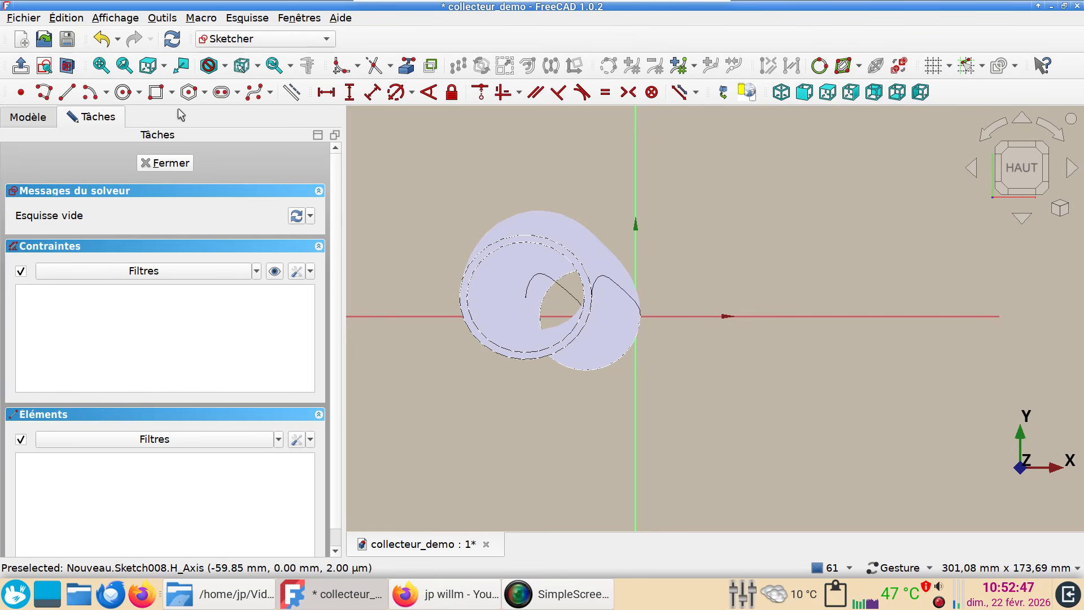
# Step: Draw a centred rectangle about 76 x 110 mm, centred on the horizontal axis right of the pipe, with a corner on the vertical axis
pyautogui.click(171, 92)
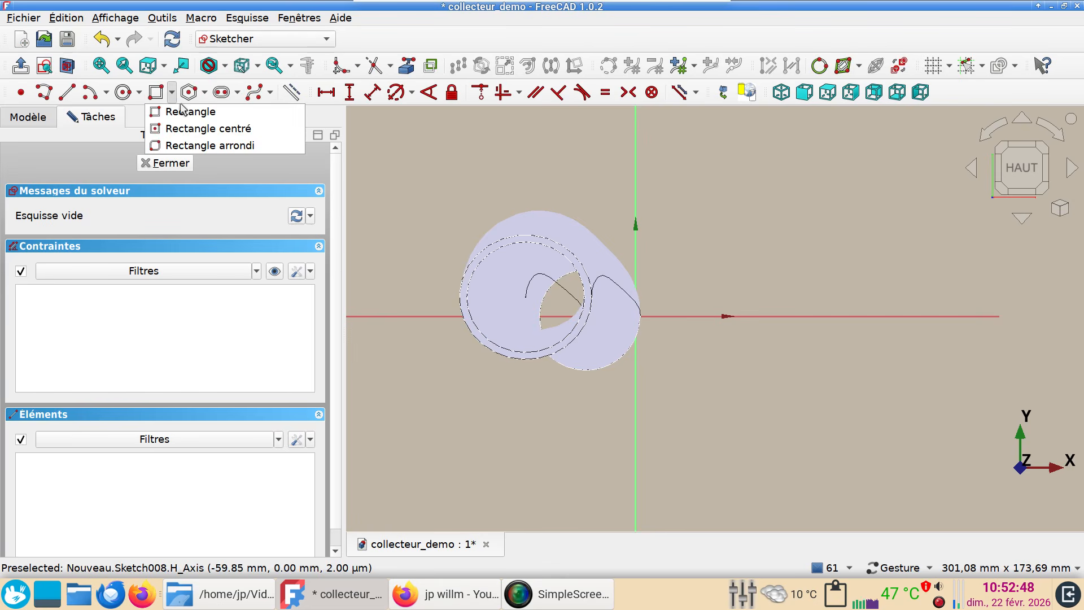
pyautogui.click(195, 130)
pyautogui.click(727, 316)
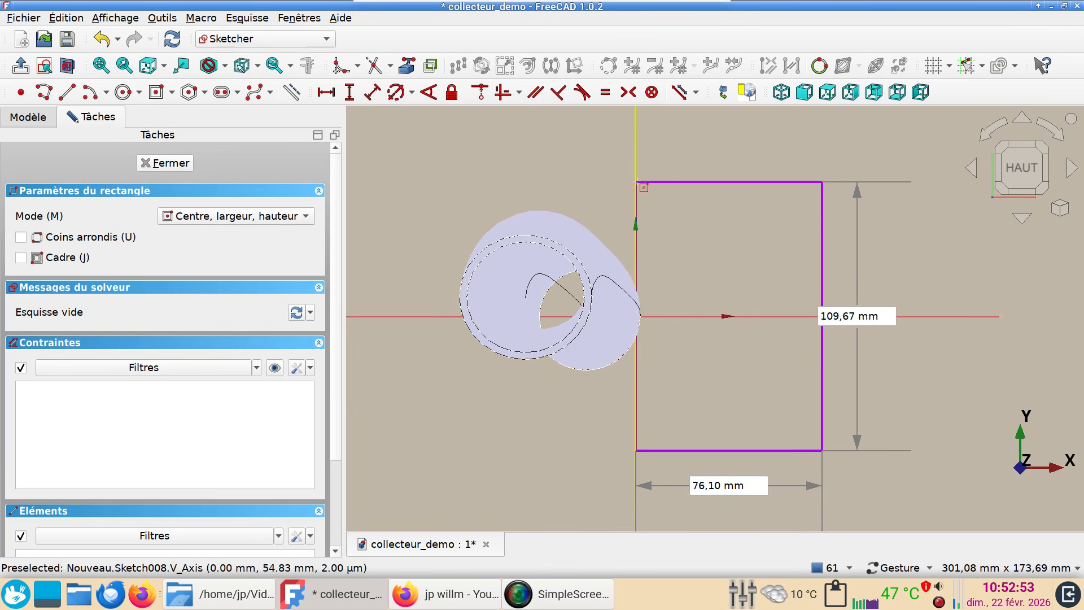
pyautogui.click(637, 181)
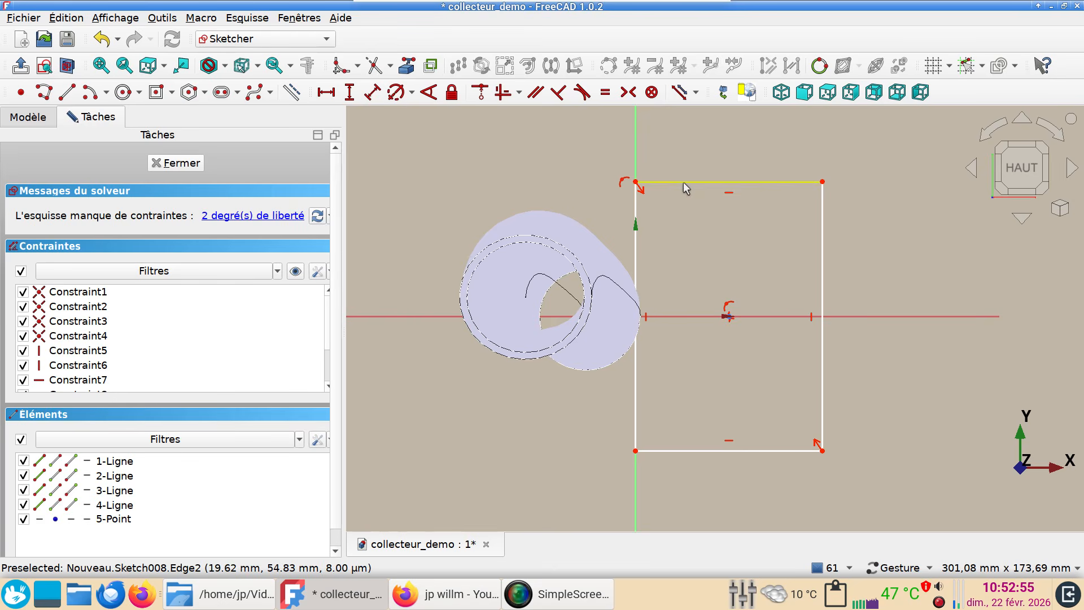
# Step: Make the rectangle's adjacent sides equal, set the side length to 100 mm and close the sketch
pyautogui.click(683, 182)
pyautogui.click(821, 253)
pyautogui.press('e')
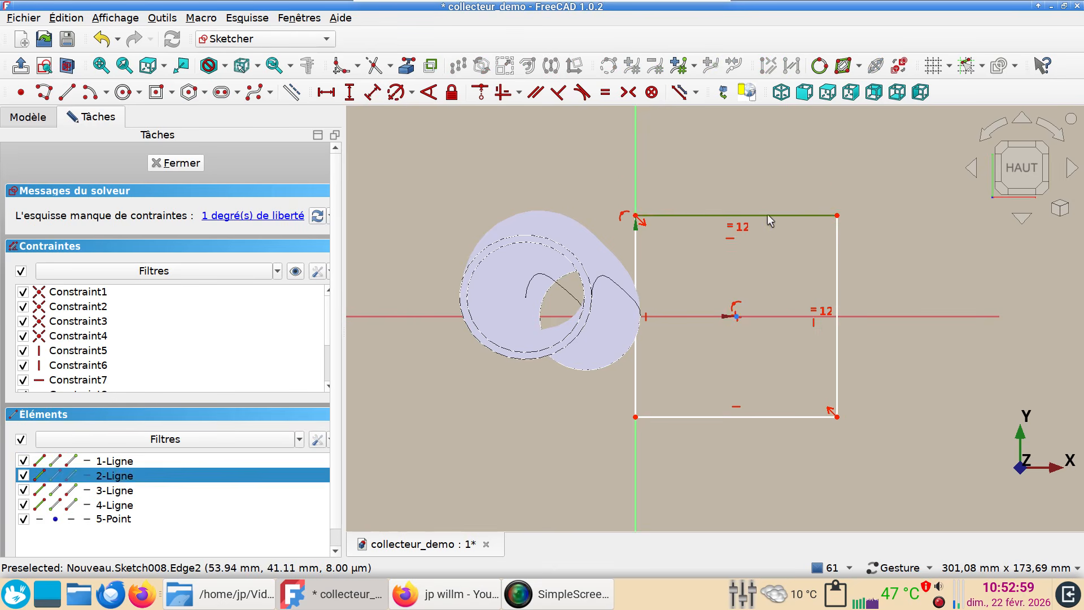
pyautogui.click(768, 215)
pyautogui.write('l100')
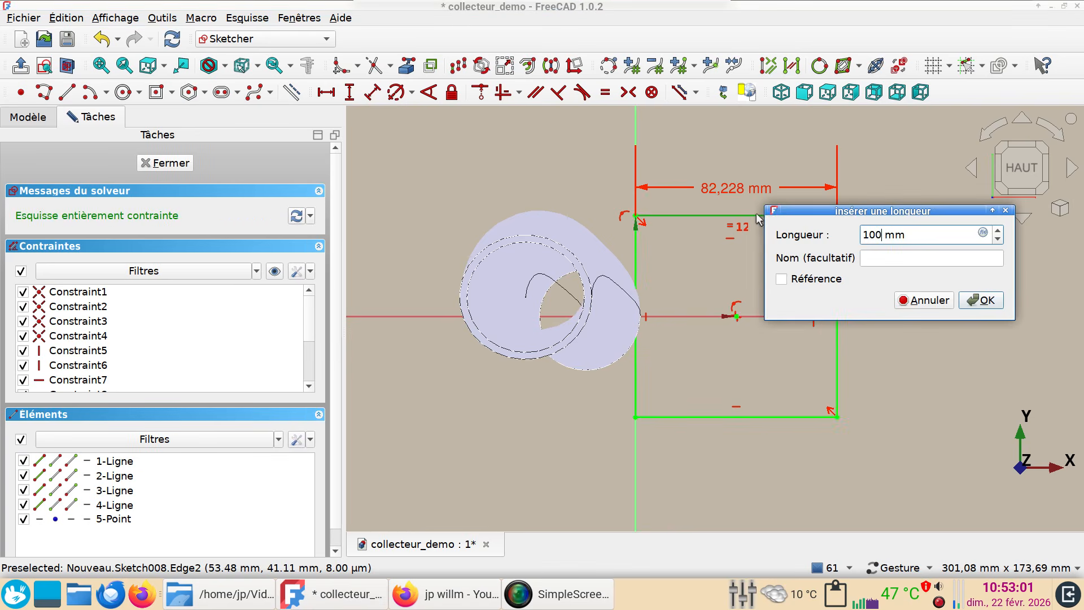
pyautogui.press('Return')
pyautogui.click(180, 167)
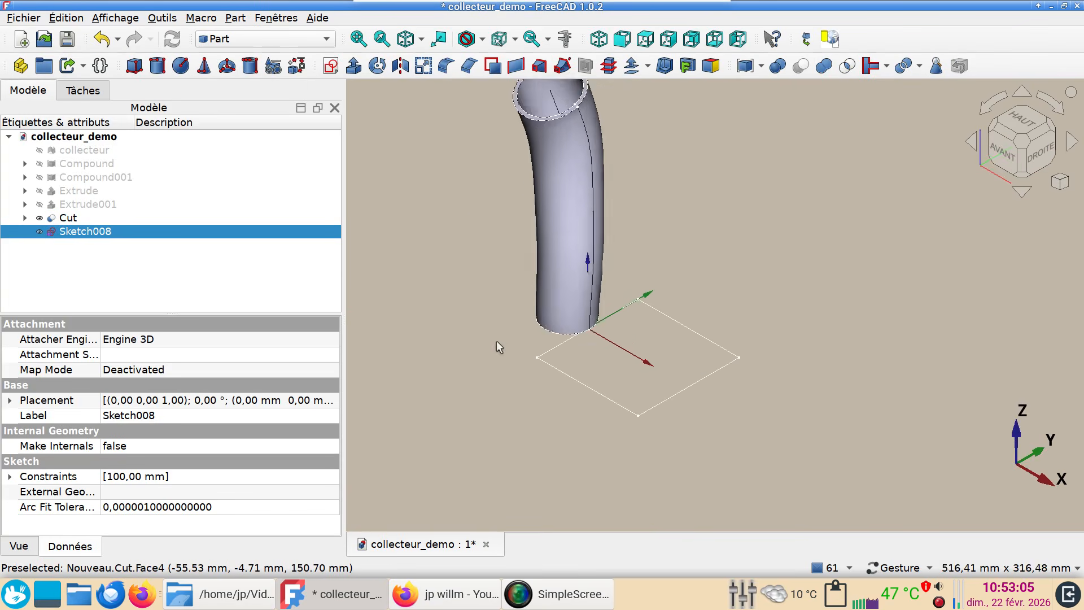
# Step: Extrude the square sketch Sketch008 by 200 mm along its normal as a solid
pyautogui.rightClick(453, 329)
pyautogui.click(403, 307)
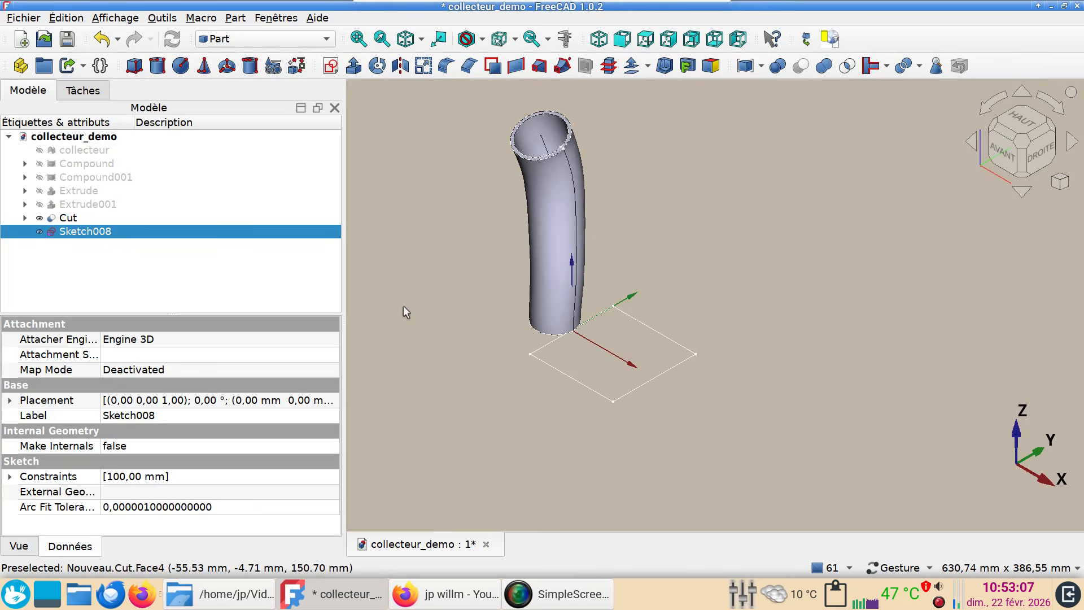
pyautogui.click(354, 66)
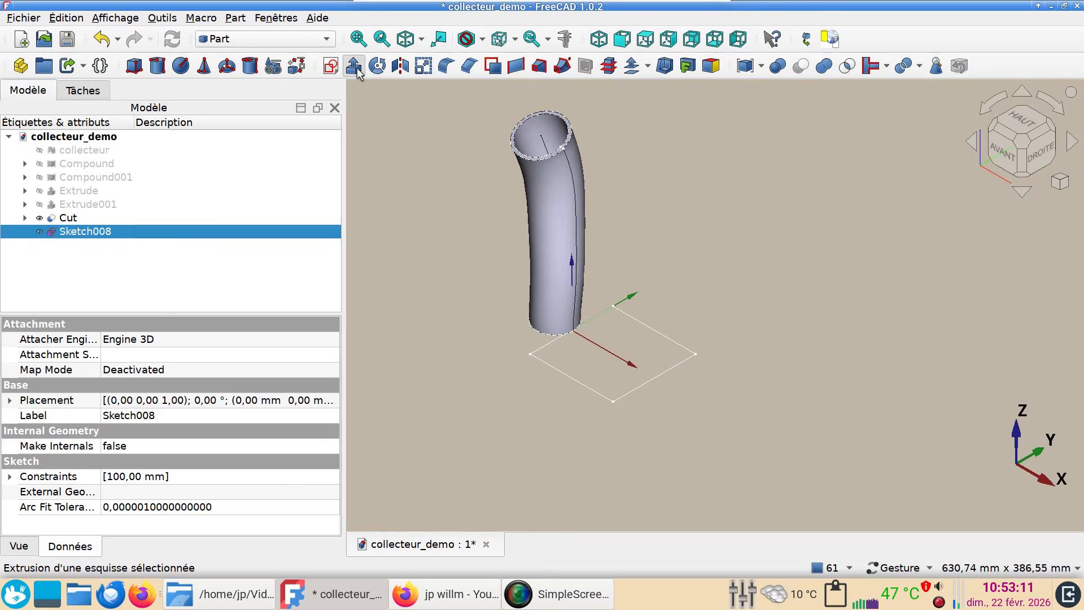
pyautogui.write('200')
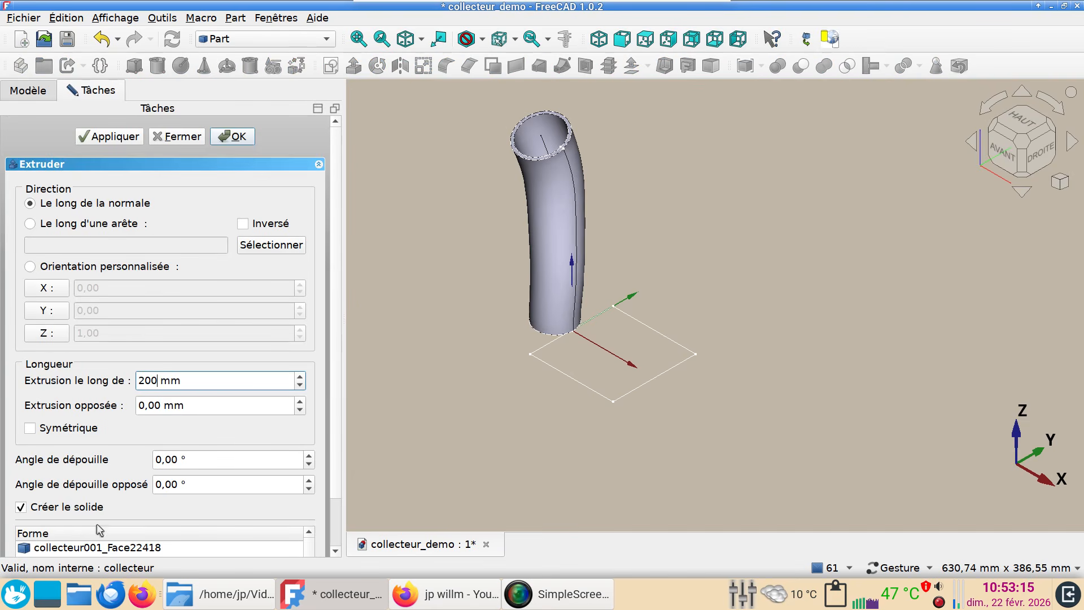
pyautogui.click(234, 138)
pyautogui.moveTo(484, 400); pyautogui.dragTo(658, 398)
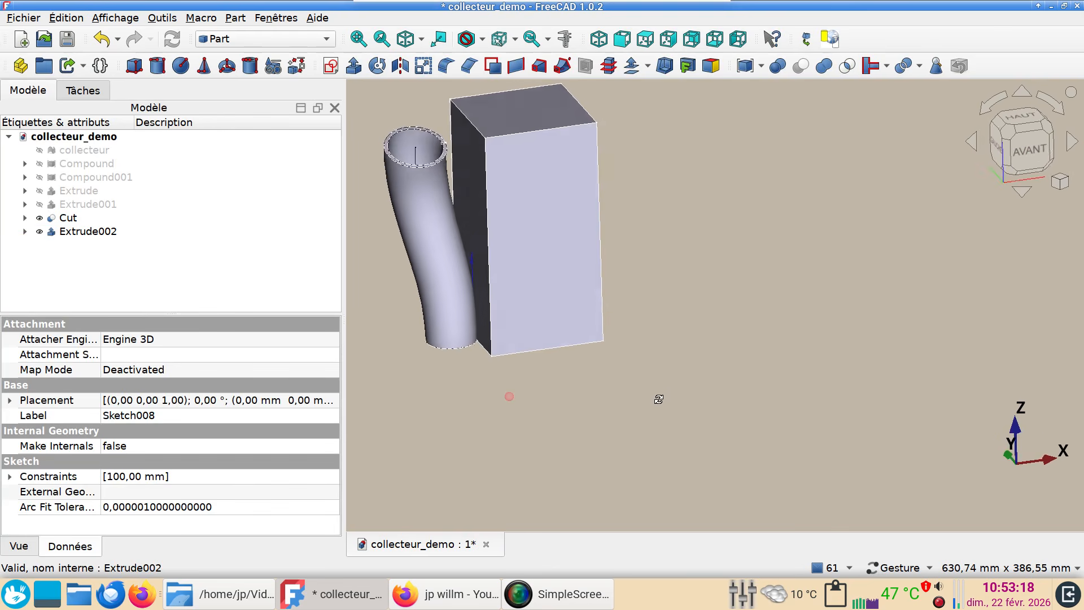
# Step: Subtract the extruded block Extrude002 from the hollow pipe Cut to trim the pipe at the YZ plane
pyautogui.click(435, 275)
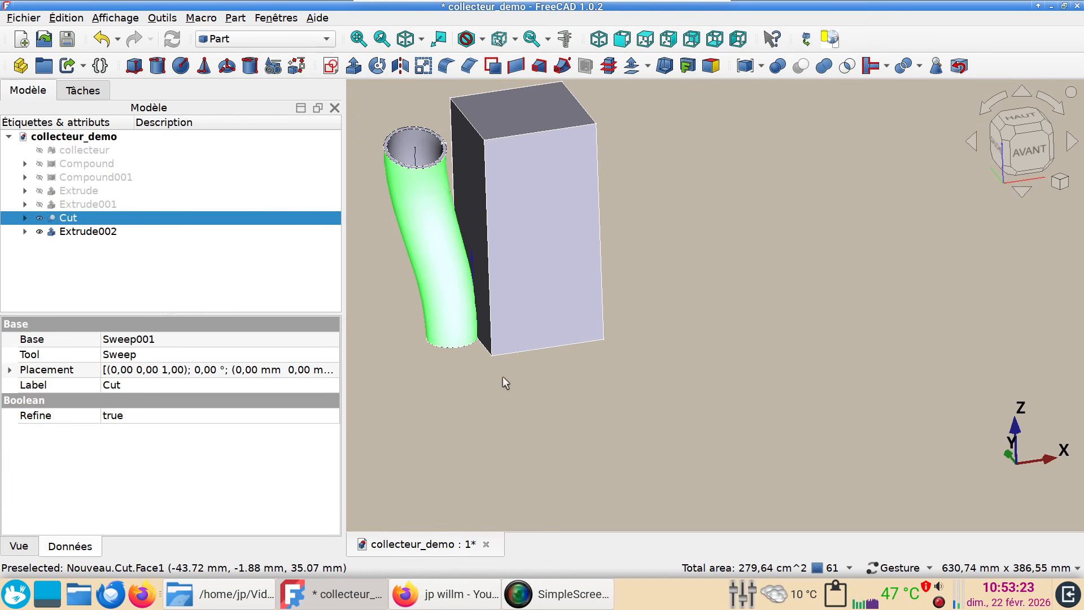
pyautogui.keyDown('ctrl'); pyautogui.click(538, 318); pyautogui.keyUp('ctrl')
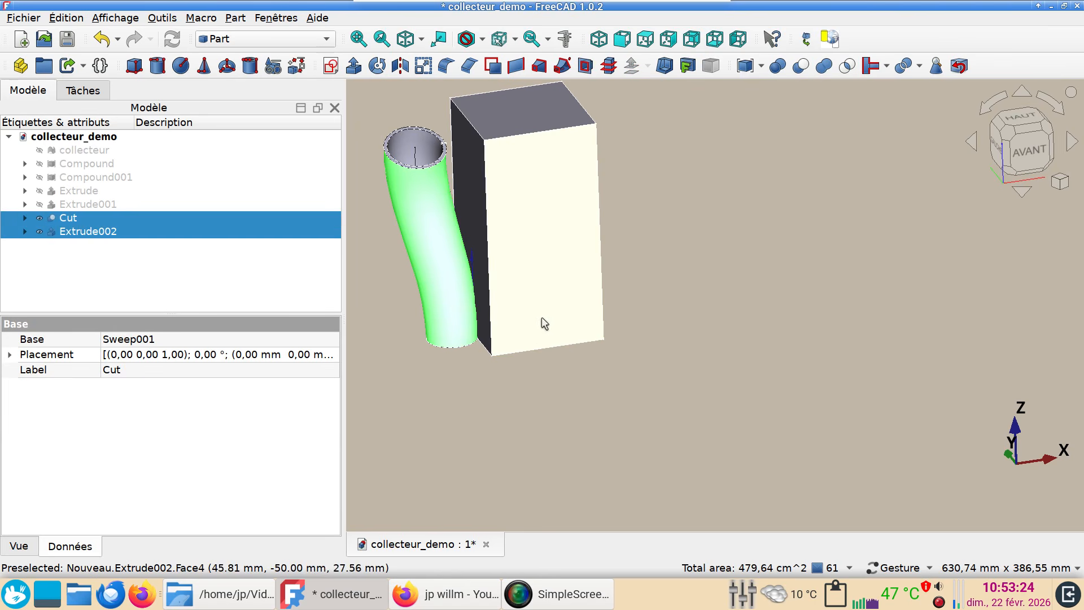
pyautogui.click(802, 68)
pyautogui.moveTo(702, 189); pyautogui.dragTo(599, 222)
pyautogui.moveTo(627, 319); pyautogui.dragTo(748, 378)
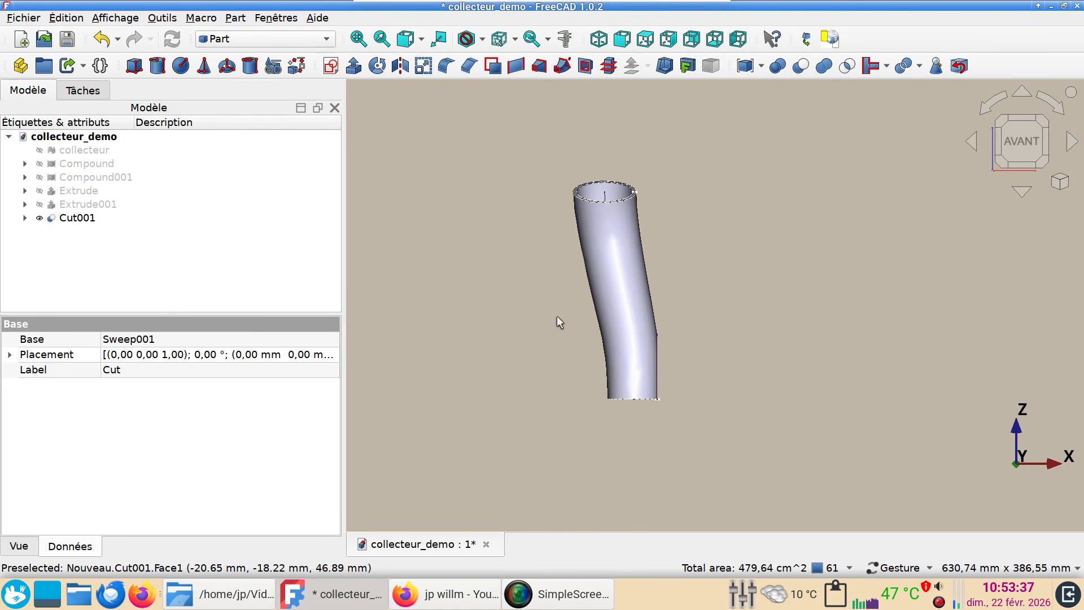
pyautogui.scroll(1, 550, 315)
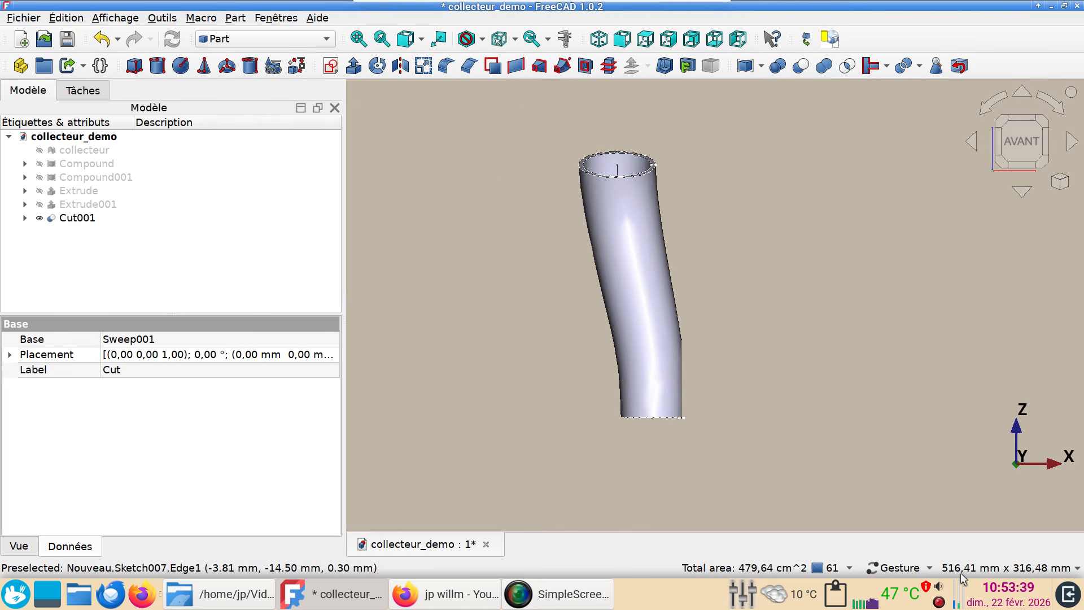
# Step: Make the trimmed pipe Cut001 semi-transparent in the 3D view
pyautogui.moveTo(733, 415); pyautogui.dragTo(581, 410)
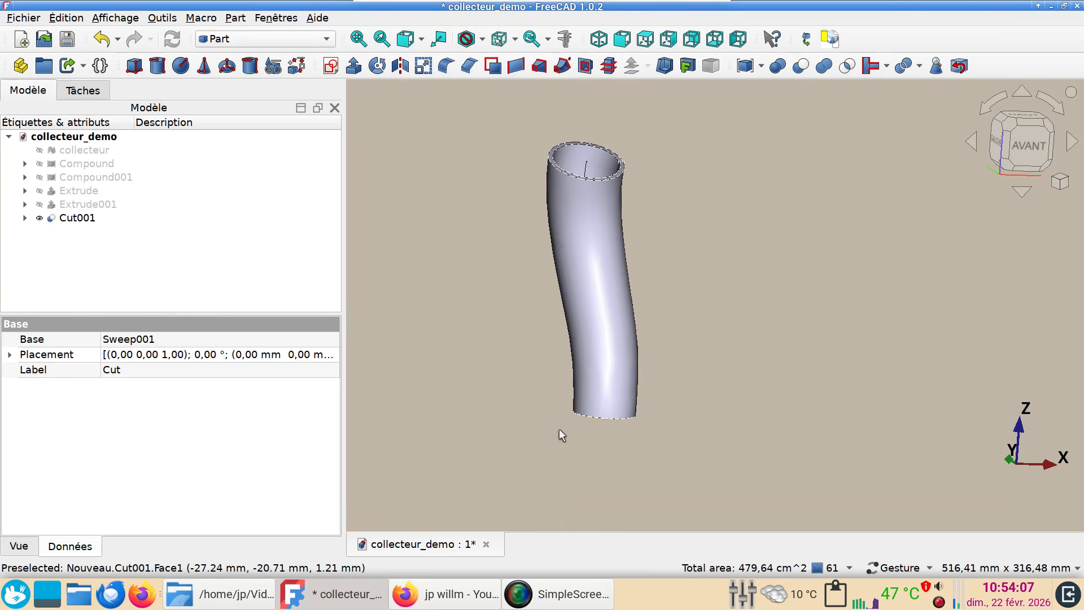
pyautogui.click(615, 394)
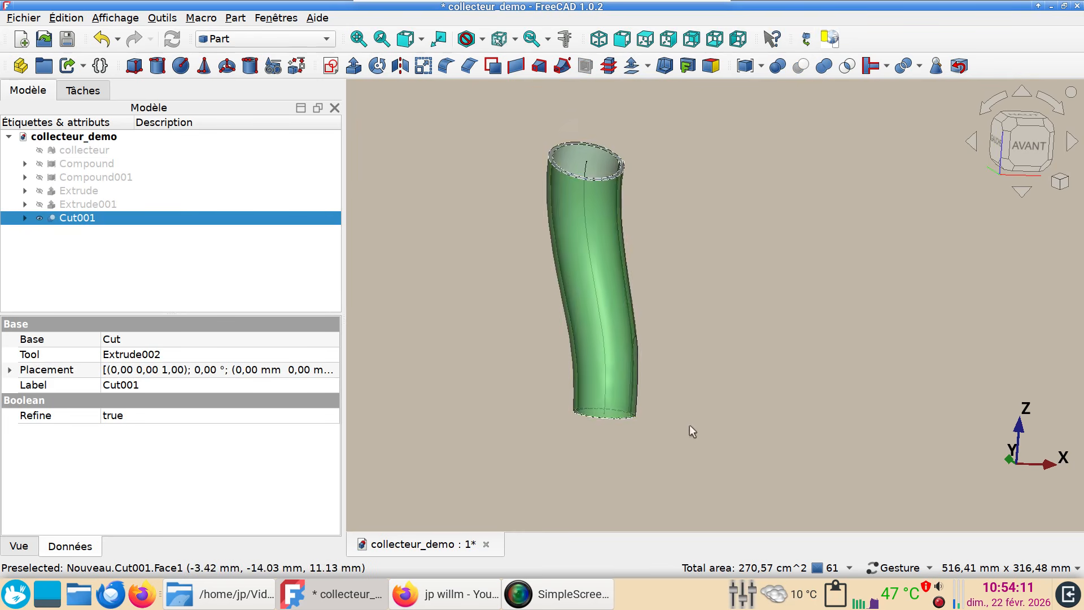
pyautogui.click(744, 425)
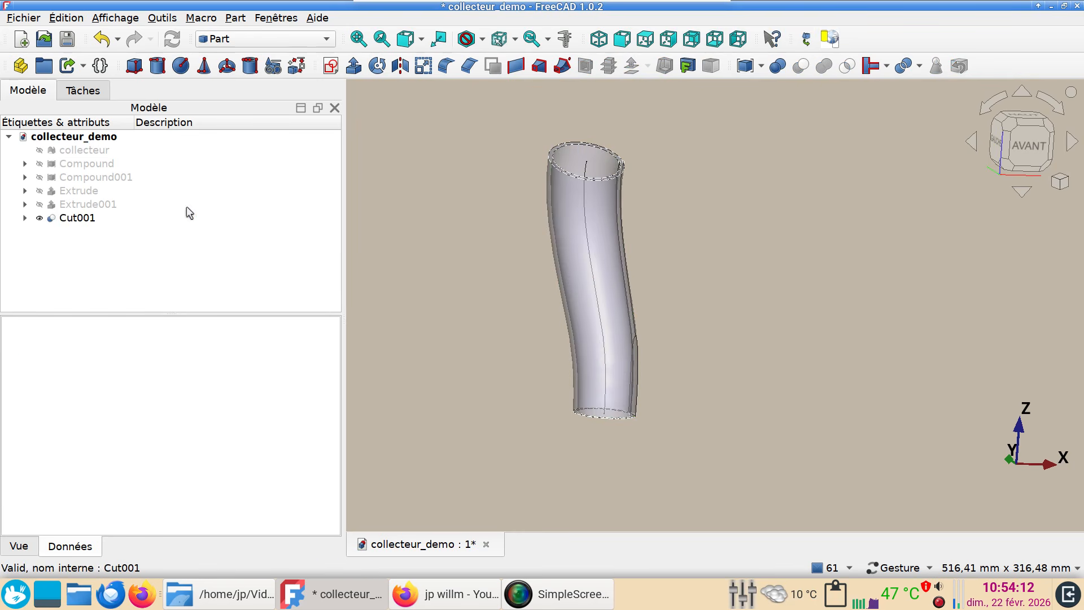
# Step: Show the two flange solids Extrude001 and Extrude together with the trimmed pipe
pyautogui.click(66, 206)
pyautogui.click(76, 191)
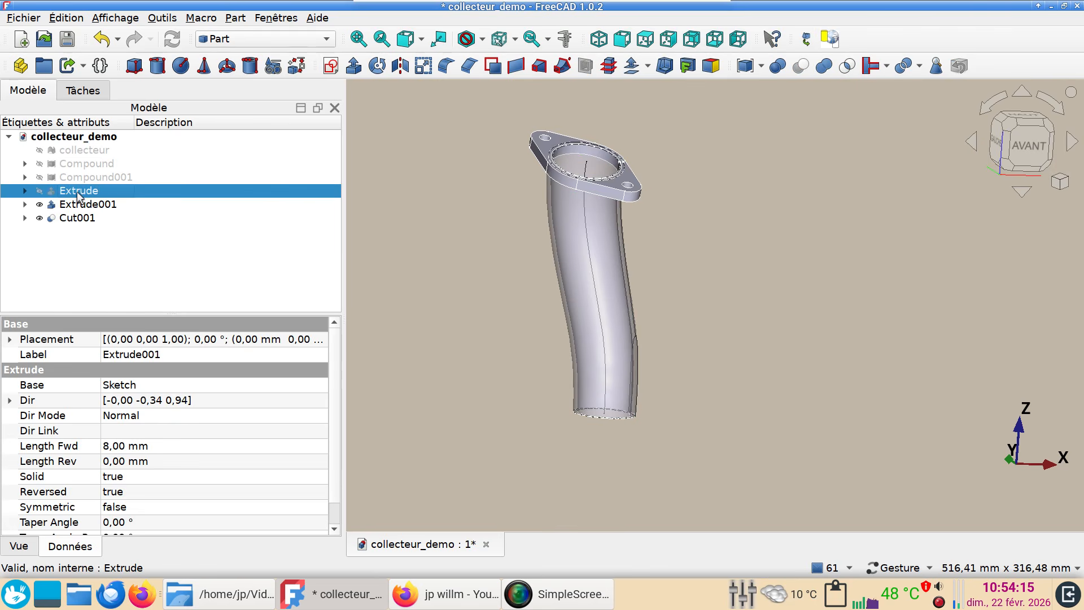
pyautogui.press('space')
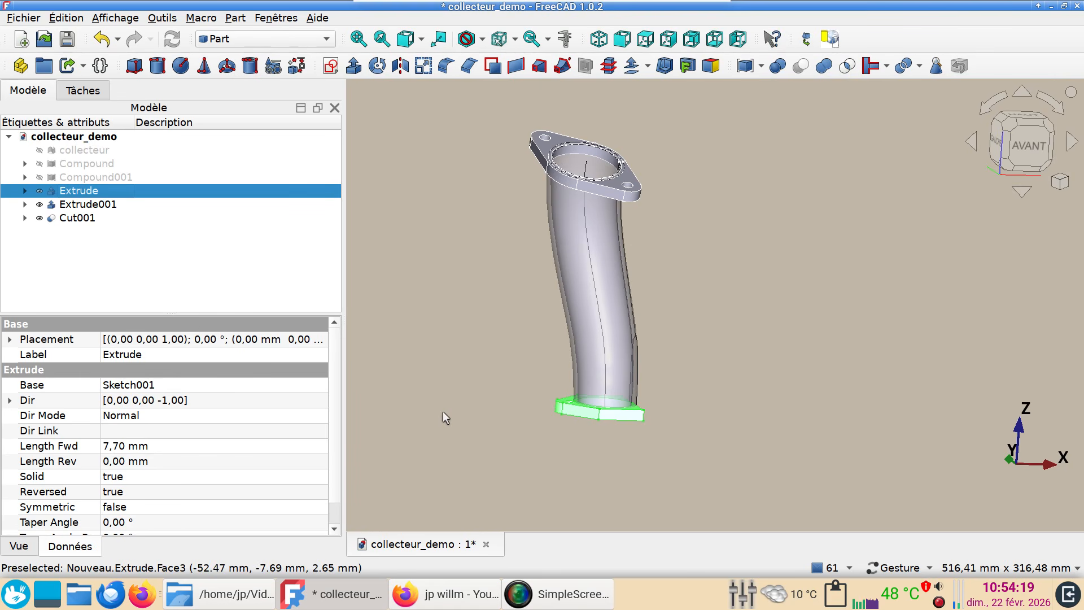
pyautogui.moveTo(575, 441); pyautogui.dragTo(705, 419)
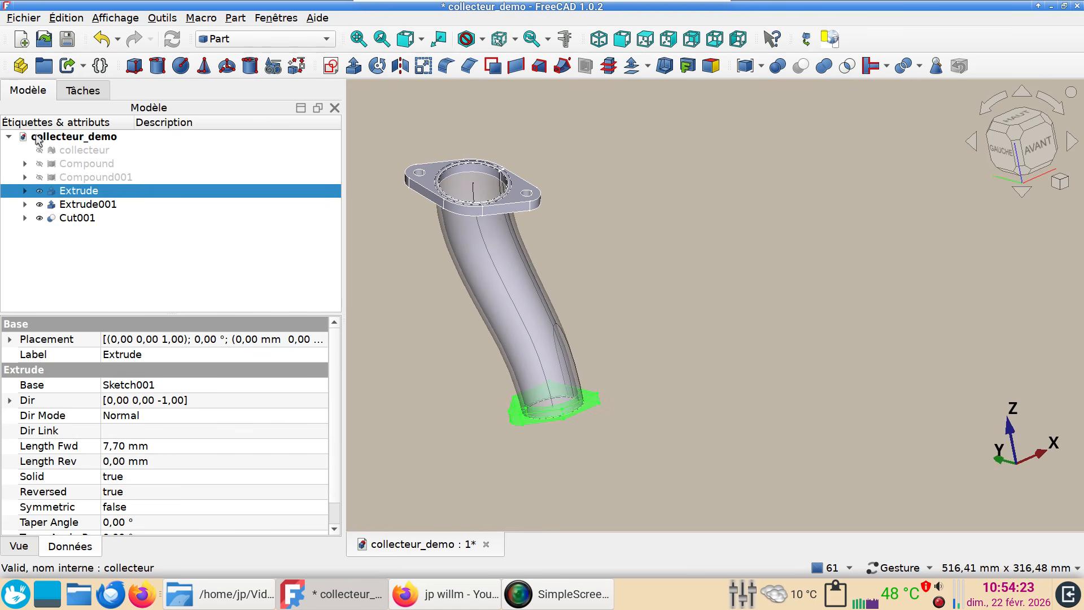
# Step: Show the original collecteur mesh over the solids and examine the base flange around the bolt hole
pyautogui.click(66, 152)
pyautogui.press('space')
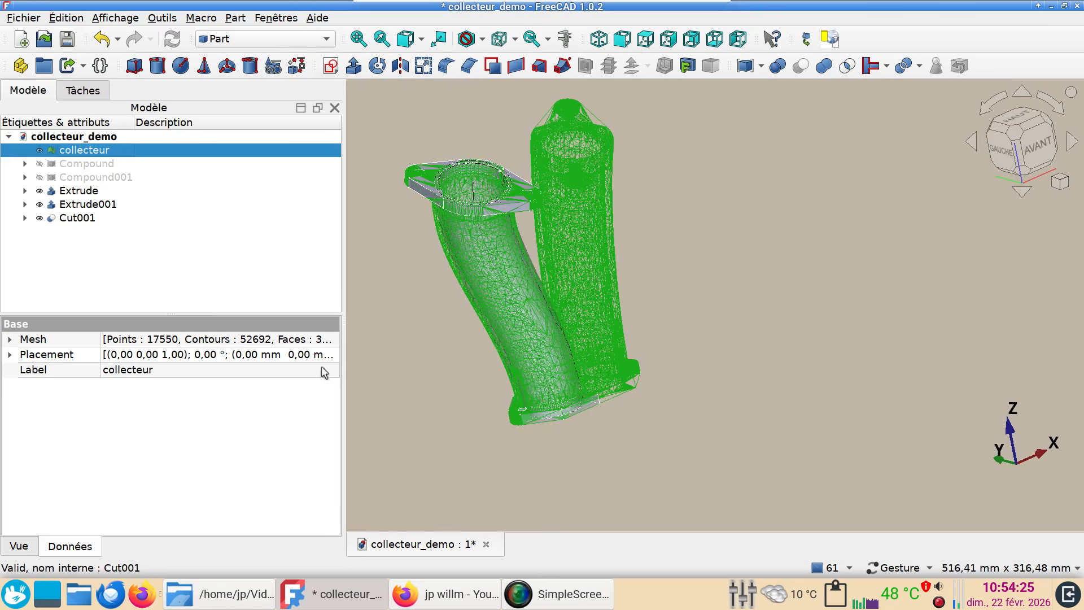
pyautogui.scroll(5, 455, 431)
pyautogui.scroll(3, 494, 434)
pyautogui.moveTo(528, 416); pyautogui.dragTo(602, 418)
pyautogui.moveTo(691, 424); pyautogui.dragTo(637, 443)
# Step: Switch to the Dolphin file manager and view the two reference screenshots of the pipe and its bolt in the collecteur folder
pyautogui.click(220, 593)
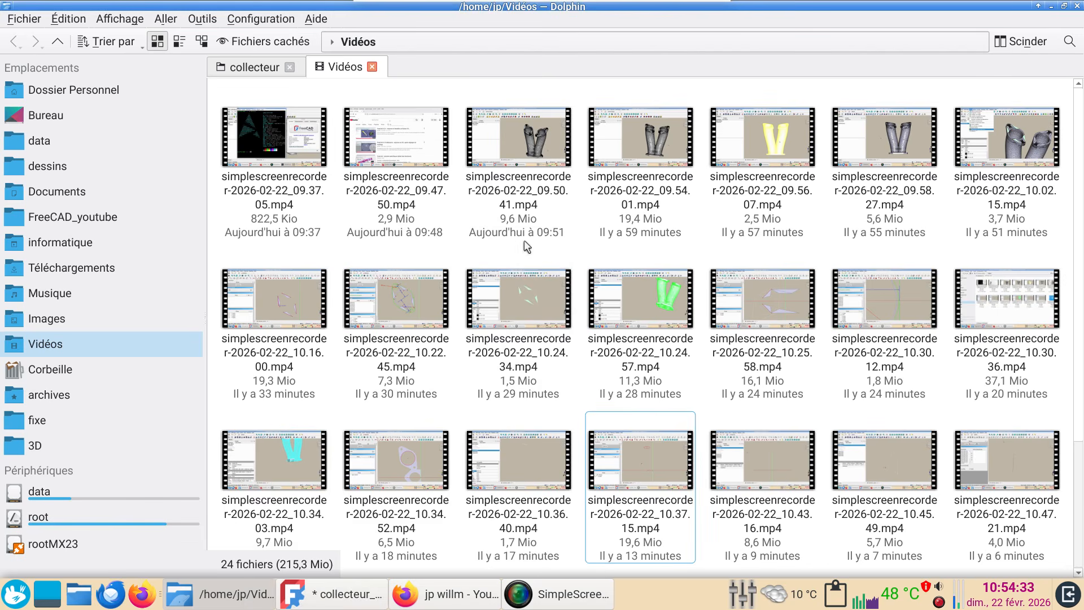
pyautogui.click(265, 68)
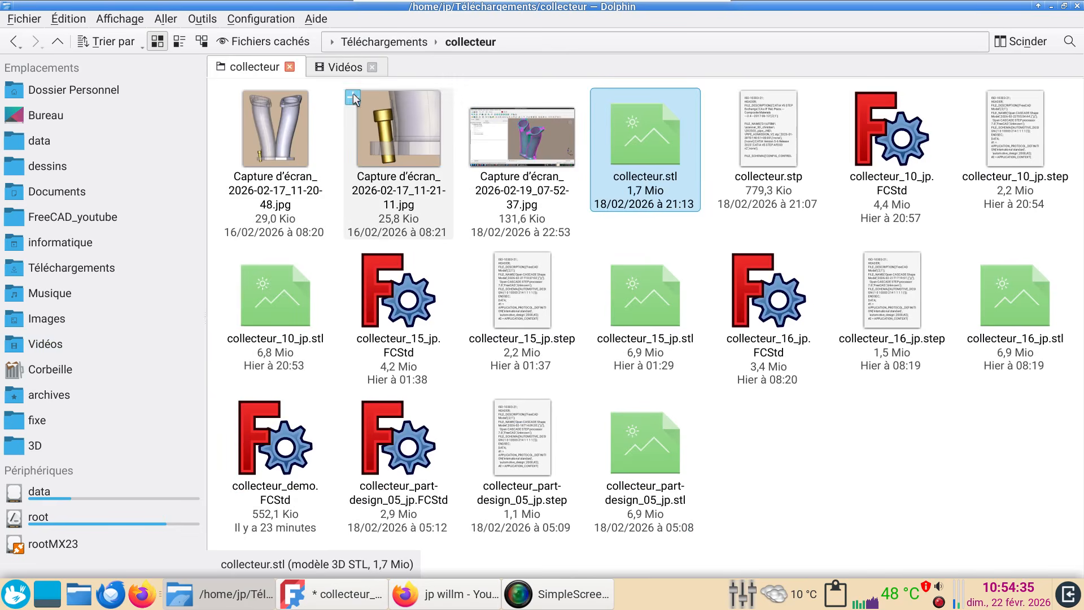
pyautogui.click(367, 113)
pyautogui.scroll(1, 491, 298)
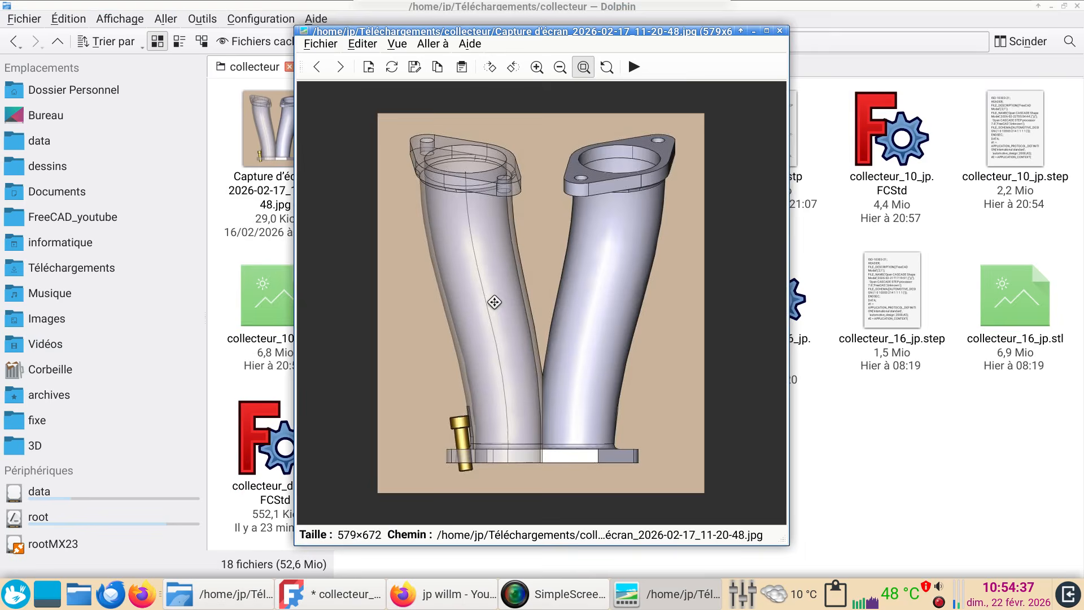
pyautogui.scroll(-1, 494, 303)
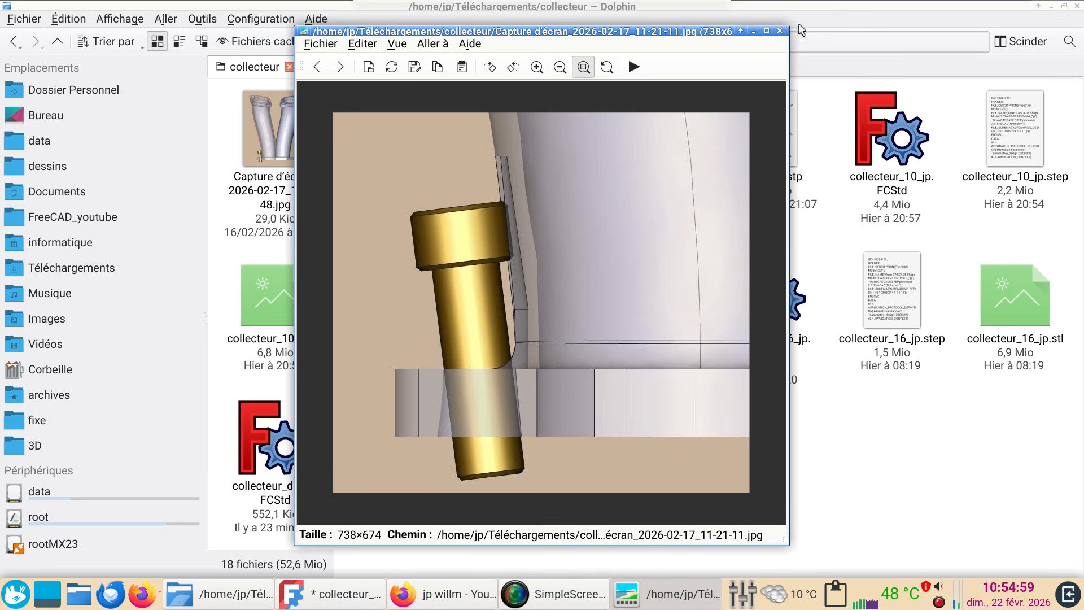
pyautogui.click(780, 31)
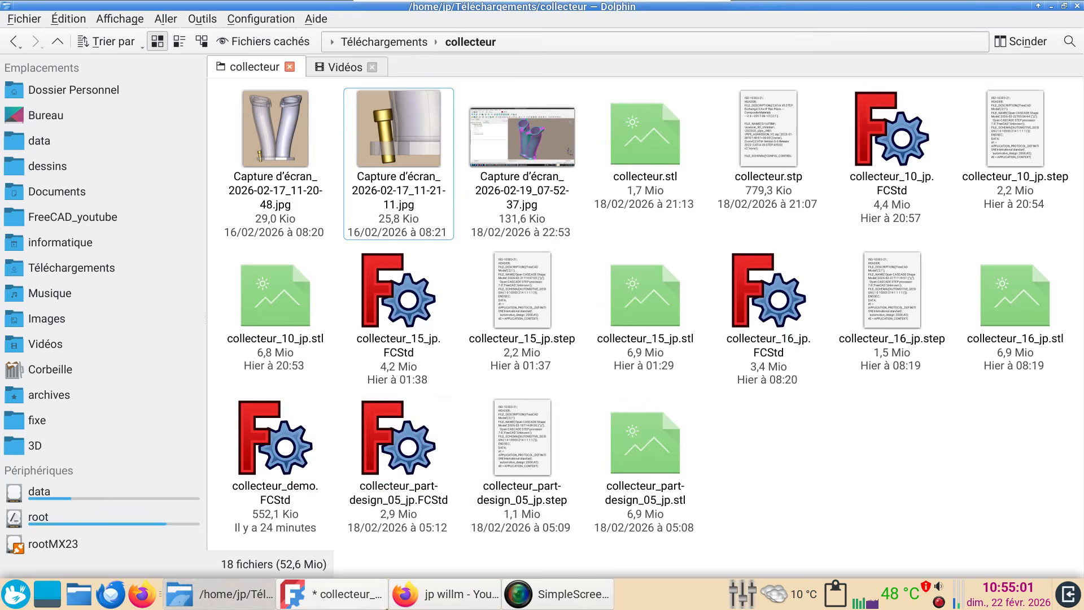
# Step: Switch back to FreeCAD, hide the collecteur mesh and set the front view of the base flange
pyautogui.click(332, 594)
pyautogui.press('space')
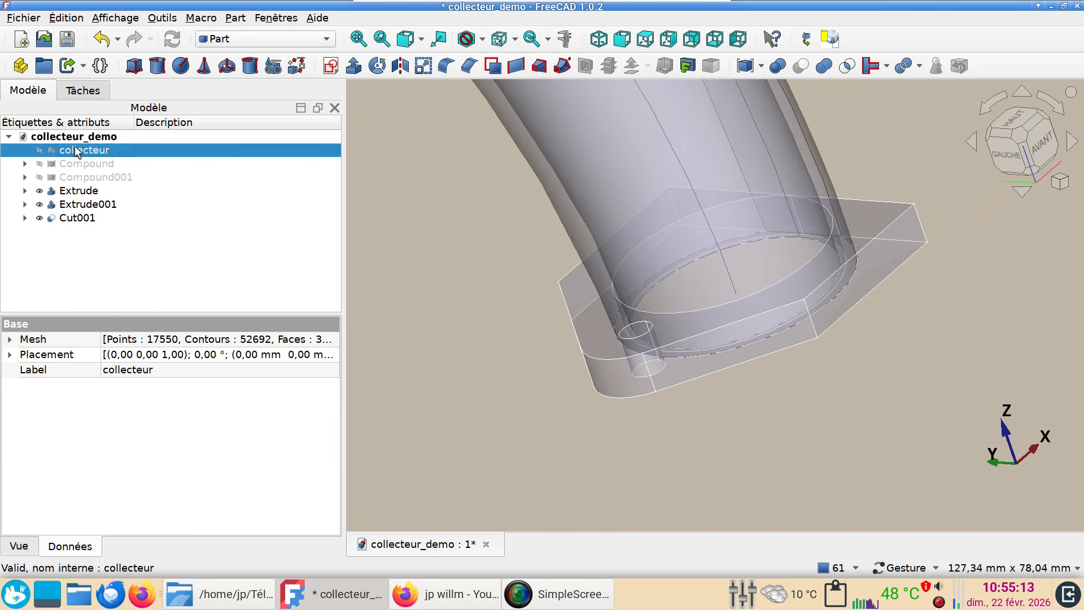
pyautogui.press('1')
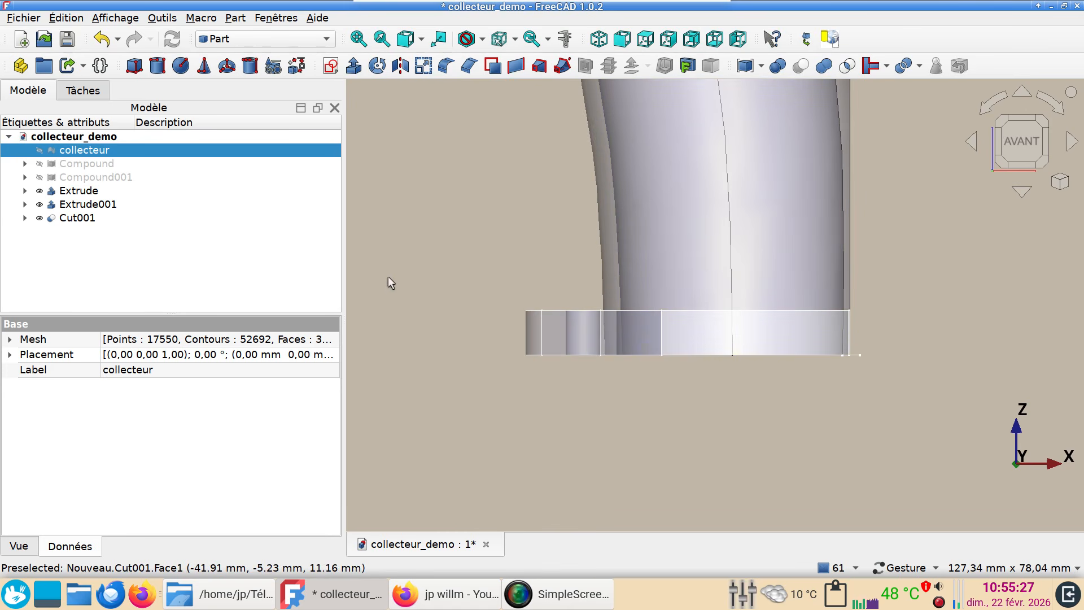
pyautogui.click(408, 173)
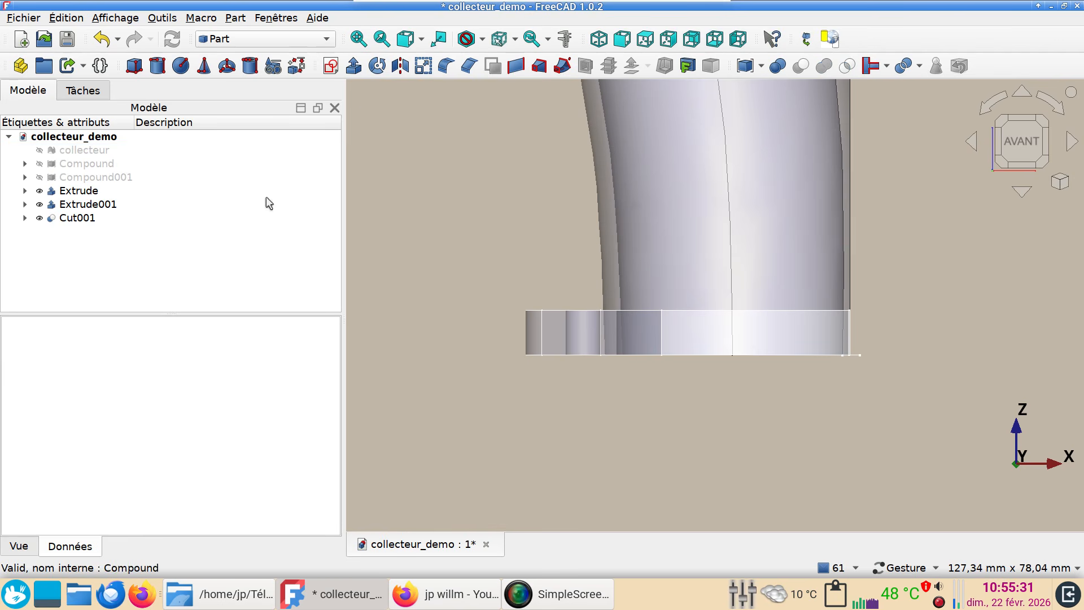
# Step: Create a new sketch on the XZ plane with a 0 mm offset
pyautogui.click(331, 67)
pyautogui.click(500, 247)
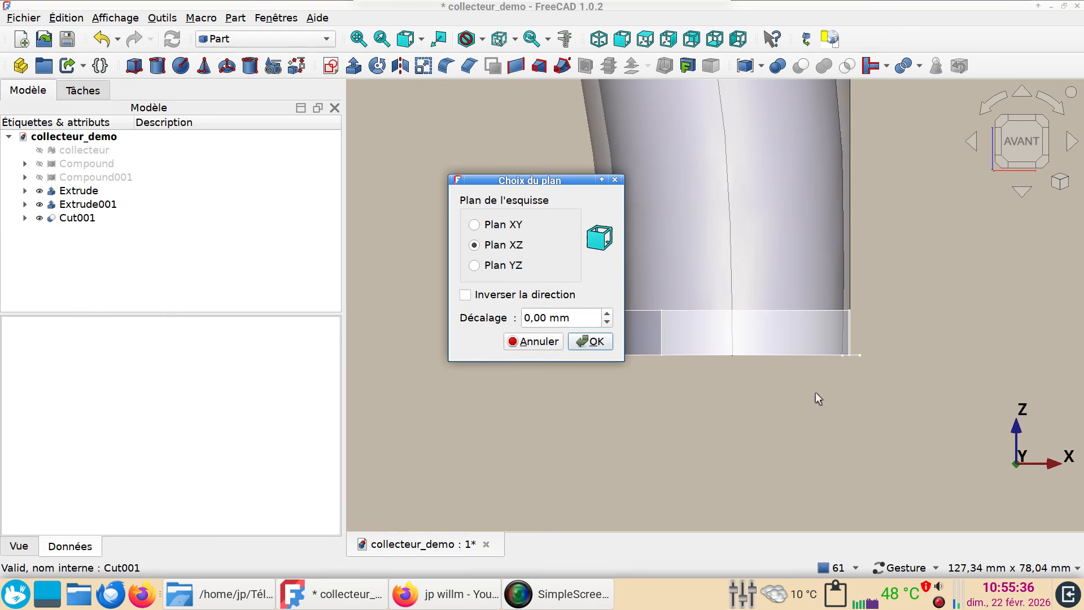
pyautogui.click(591, 341)
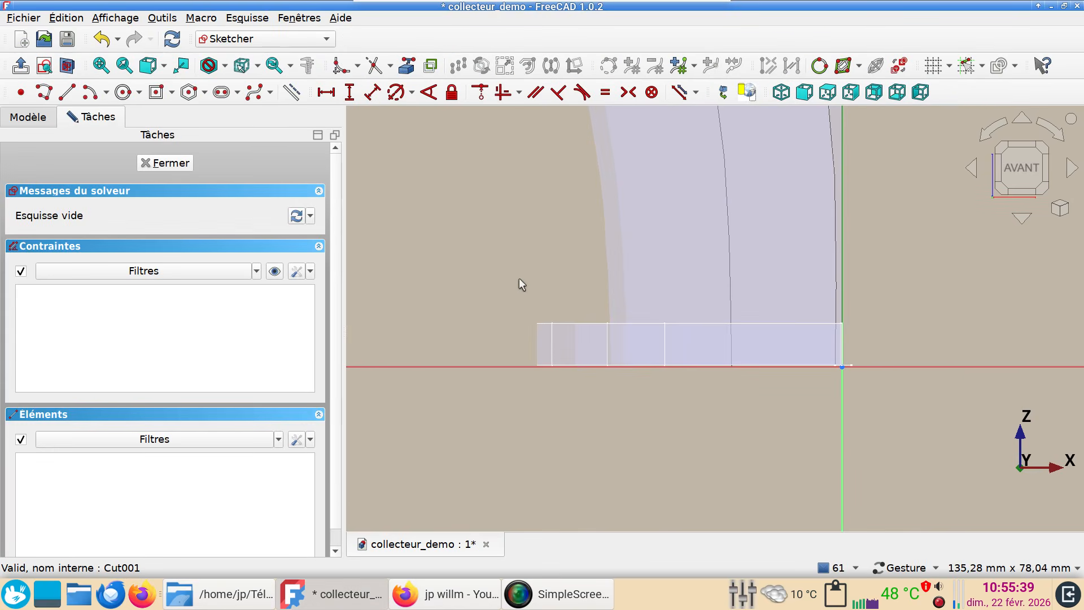
# Step: Import the upper circular edge of the base flange's bolt hole as external geometry and realign the view to the sketch
pyautogui.keyDown('alt'); pyautogui.moveTo(520, 271); pyautogui.dragTo(570, 304); pyautogui.keyUp('alt')
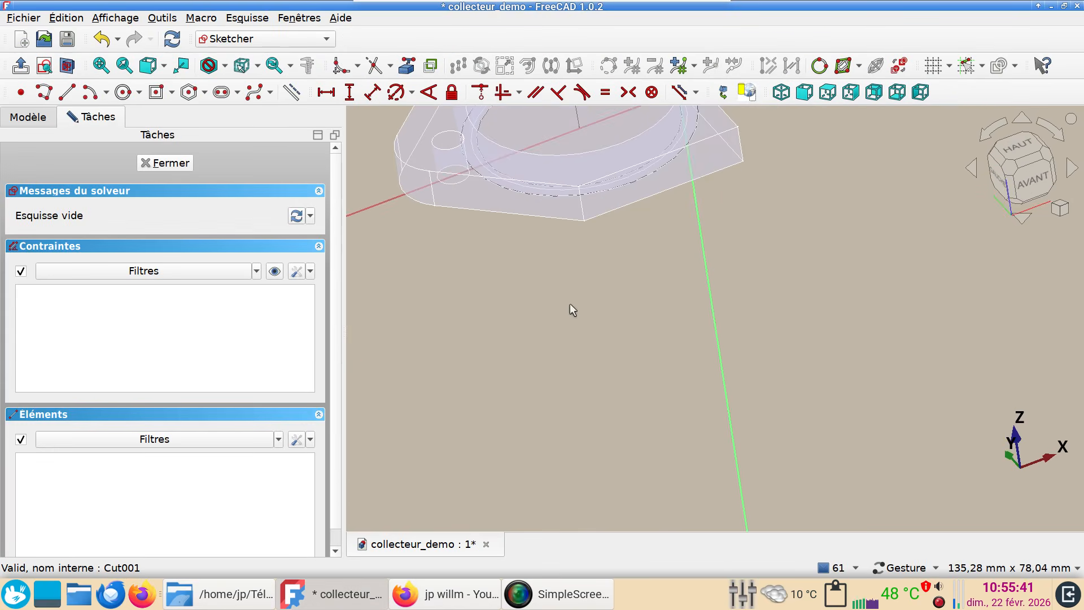
pyautogui.moveTo(570, 303); pyautogui.dragTo(677, 464, button='right')
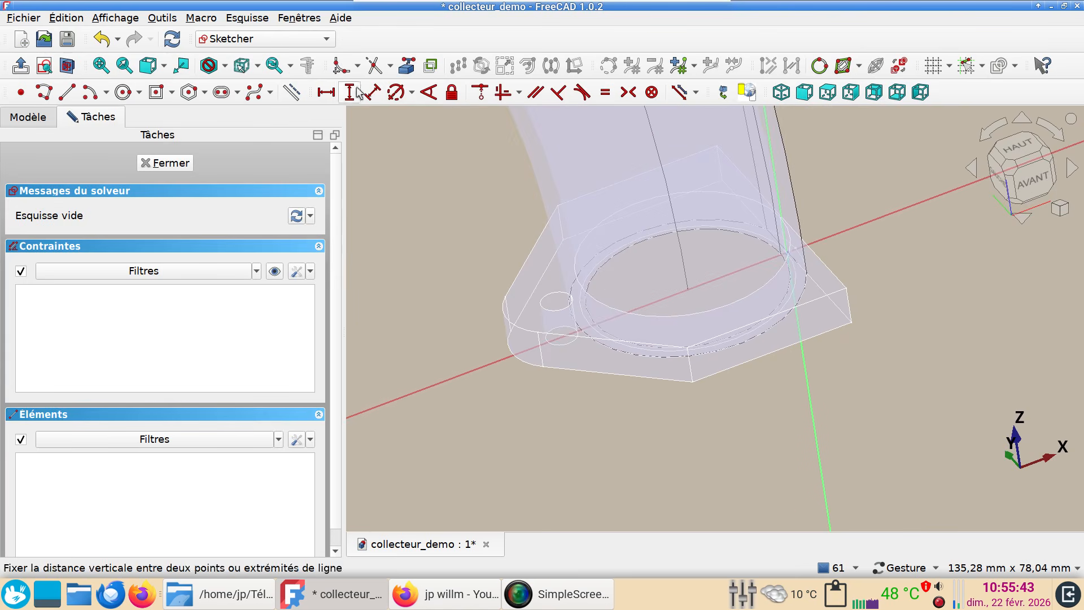
pyautogui.click(723, 92)
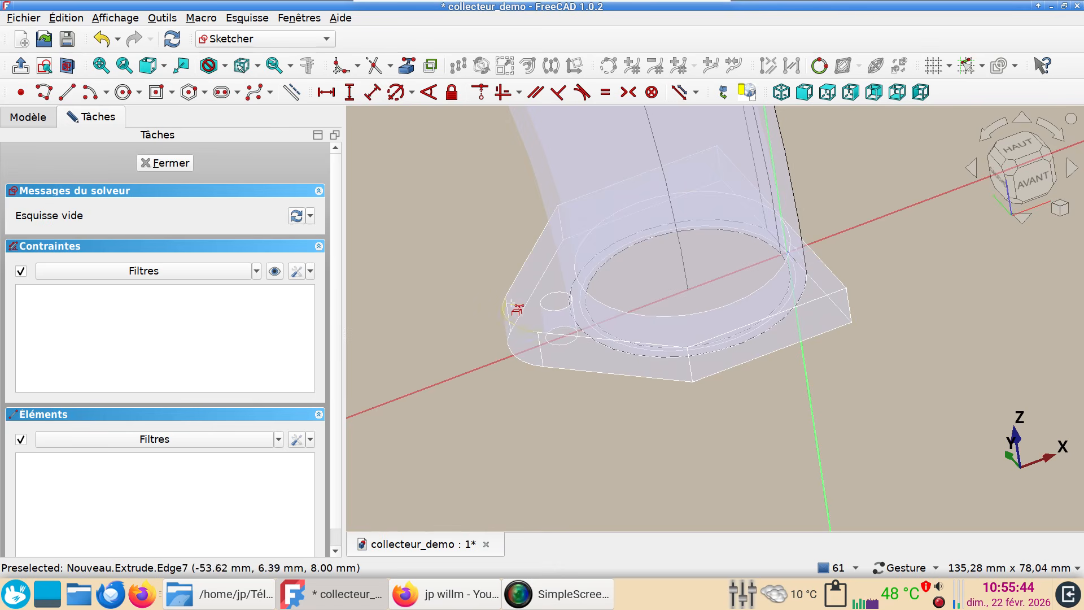
pyautogui.click(549, 308)
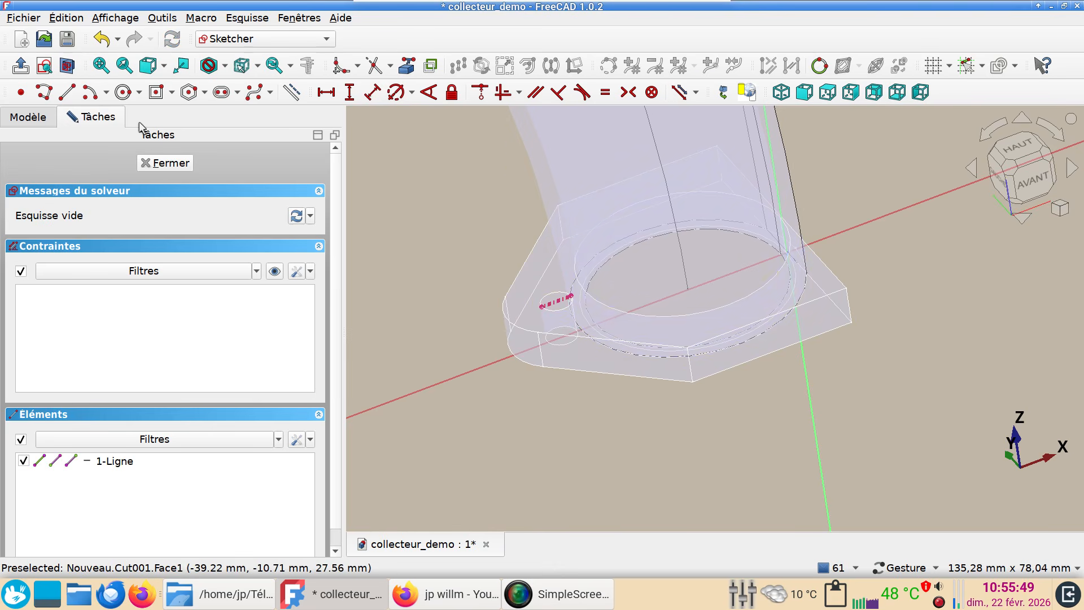
pyautogui.click(45, 67)
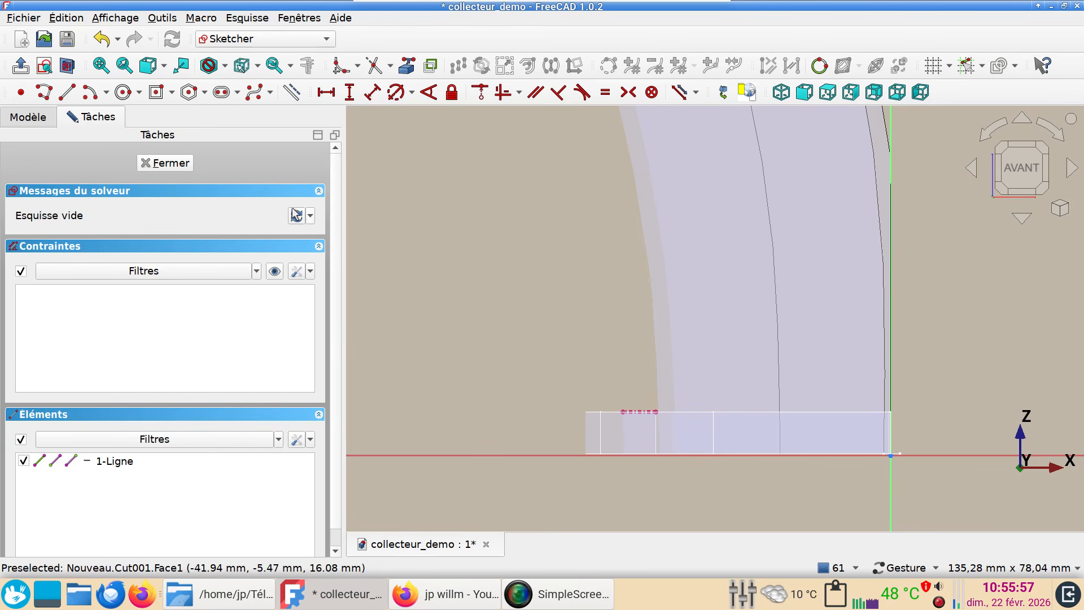
# Step: Draw a closed five-sided polyline about 25 mm high from the midpoint of the imported hole edge, with a sloped side reaching into the pipe wall
pyautogui.click(45, 92)
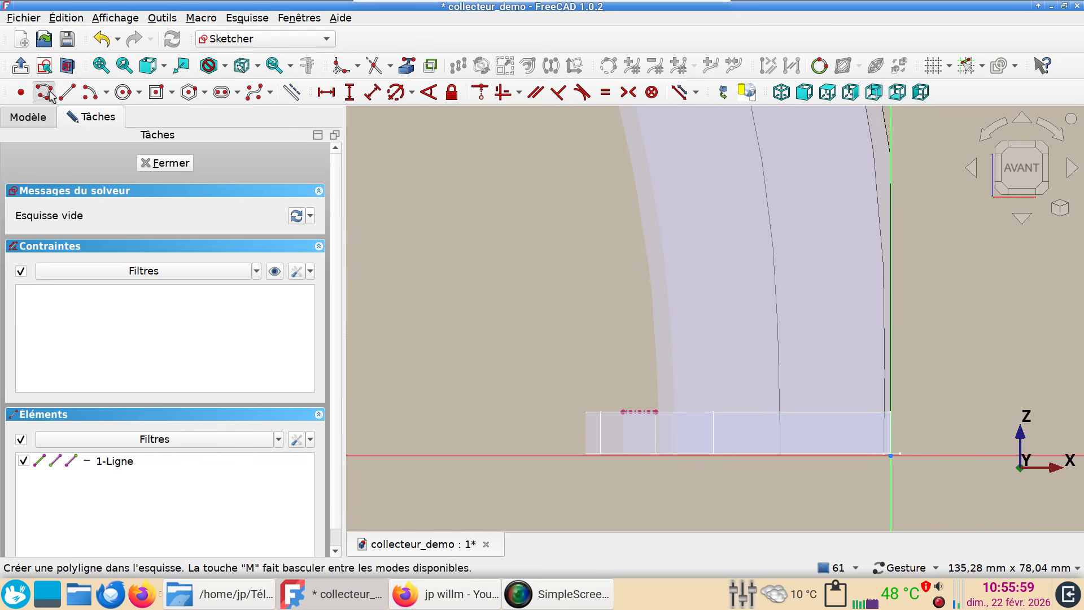
pyautogui.scroll(1, 573, 359)
pyautogui.moveTo(573, 360); pyautogui.dragTo(525, 334, button='right')
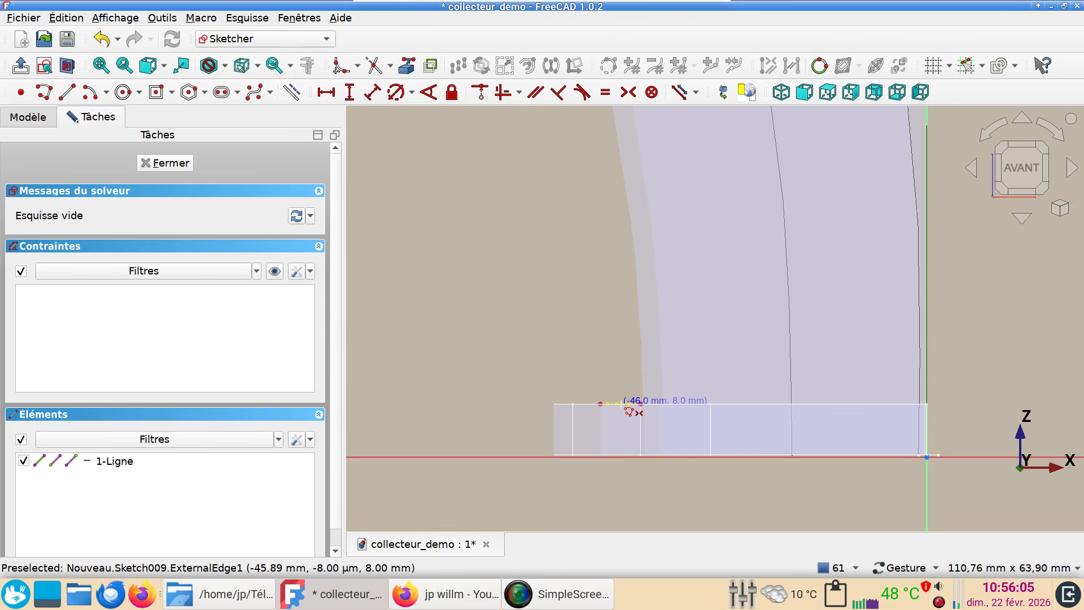
pyautogui.click(621, 404)
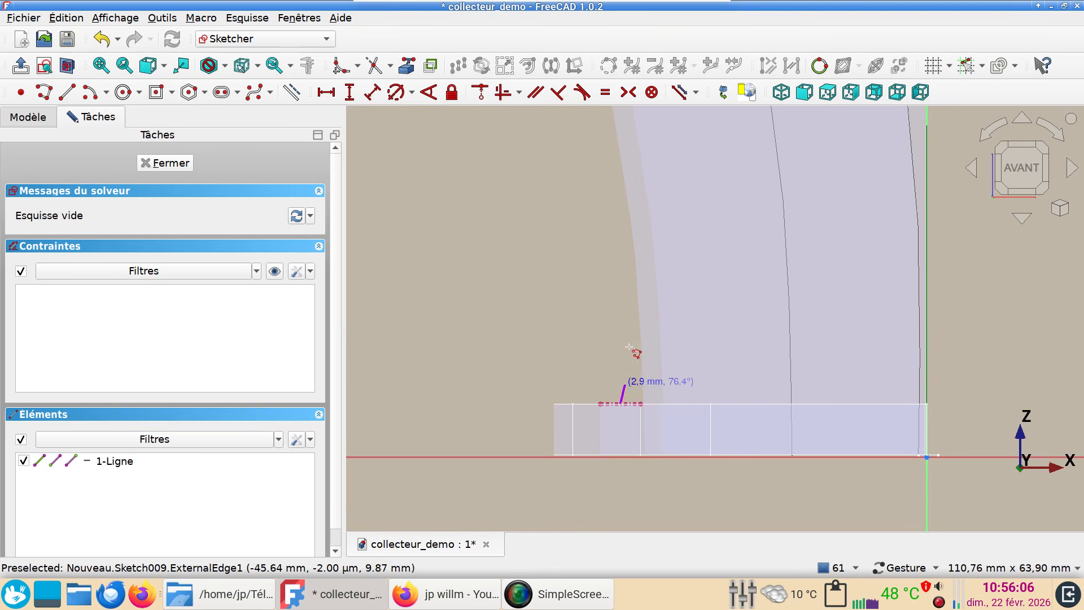
pyautogui.click(621, 234)
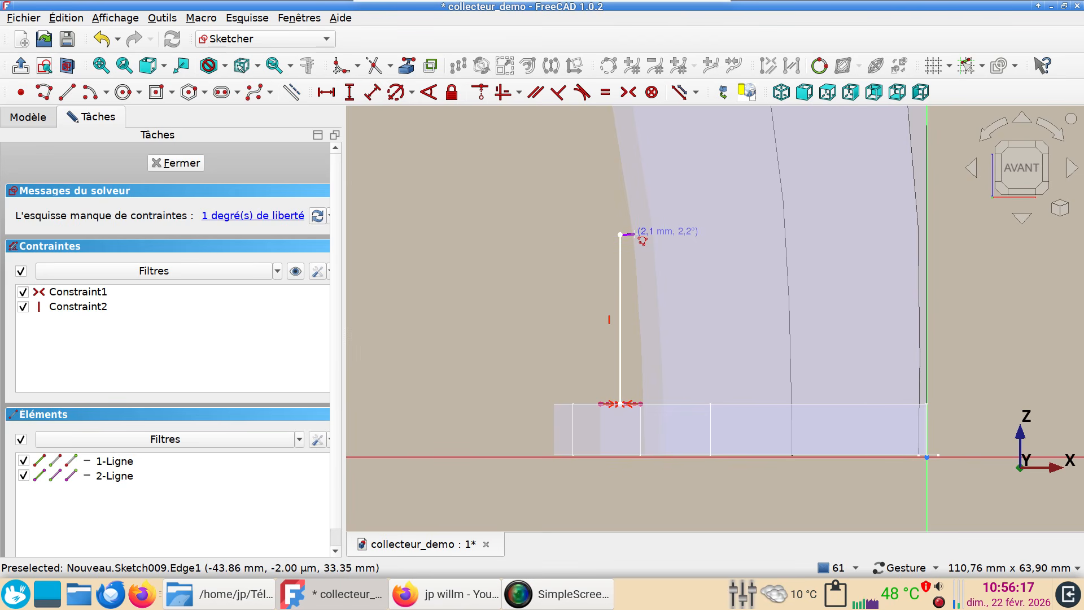
pyautogui.click(634, 234)
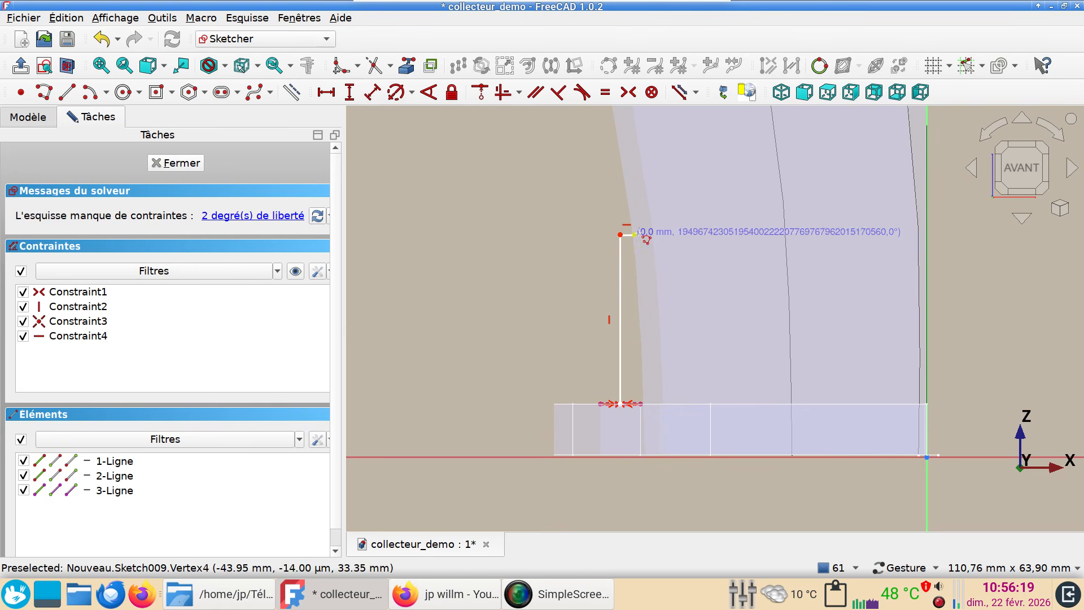
pyautogui.click(661, 364)
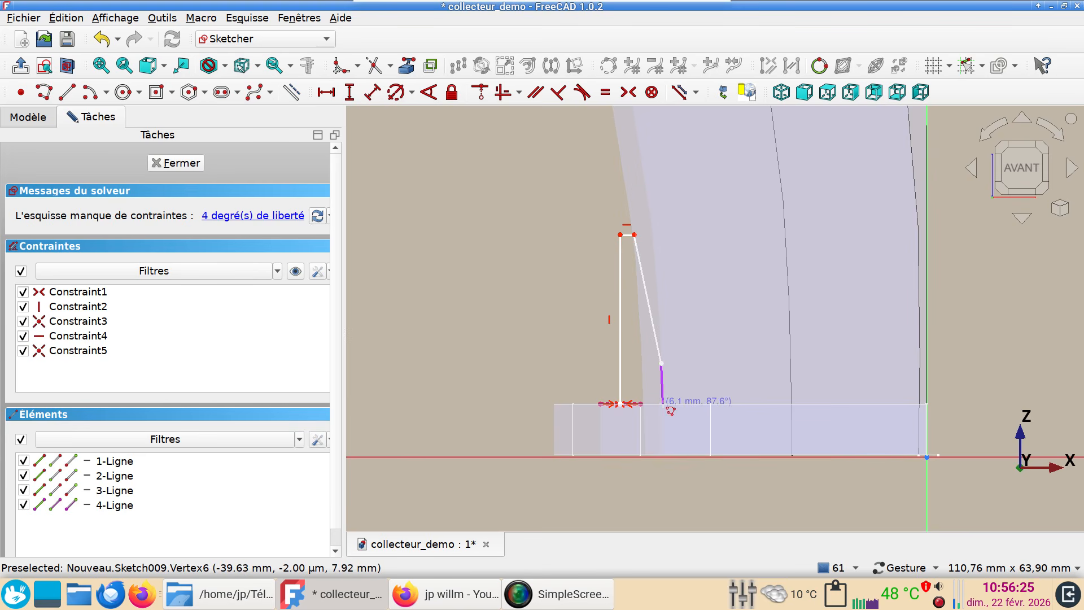
pyautogui.click(660, 409)
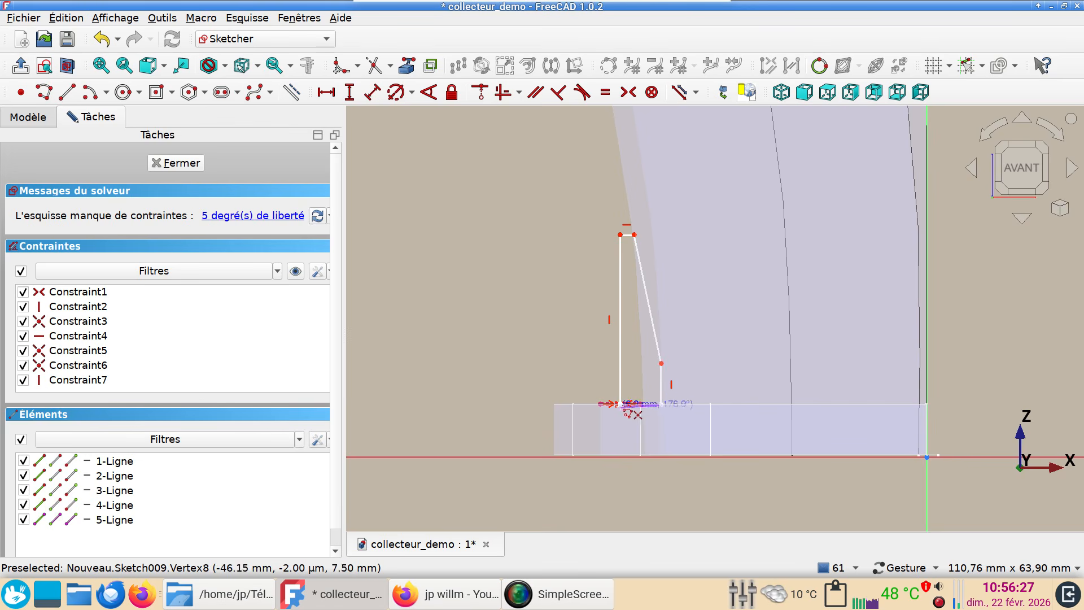
pyautogui.click(623, 405)
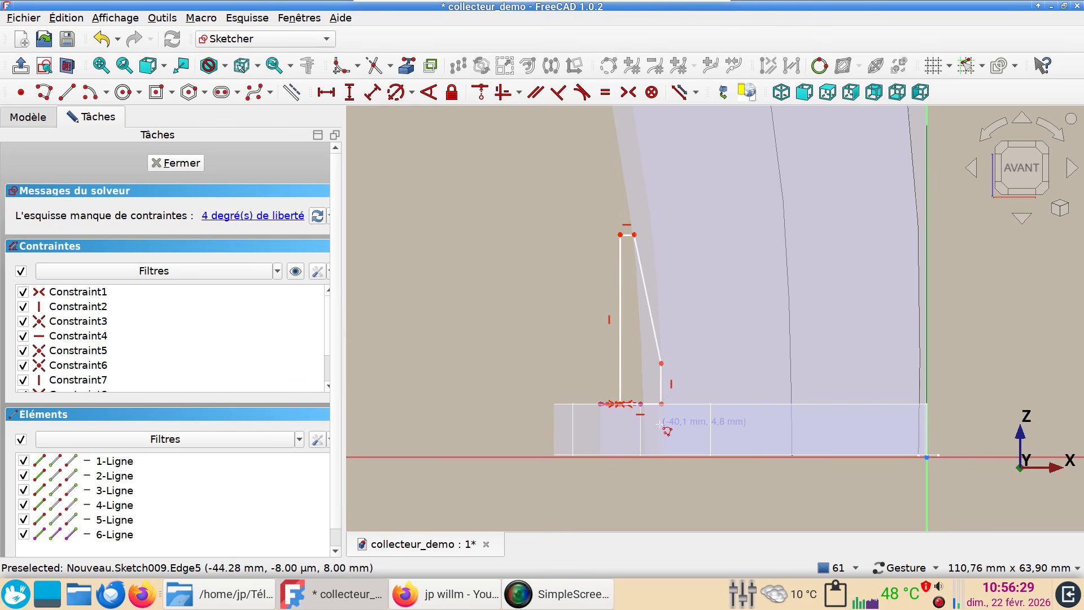
pyautogui.rightClick(568, 352)
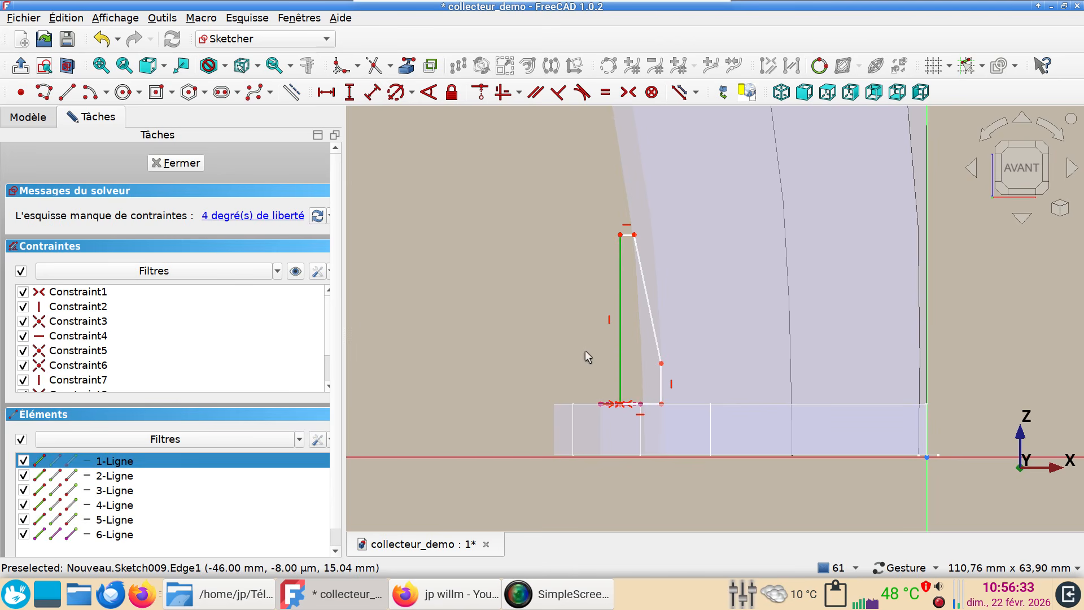
# Step: Set the profile's long vertical line on the hole axis to 25 mm and section the model at the sketch plane
pyautogui.click(620, 355)
pyautogui.write('i')
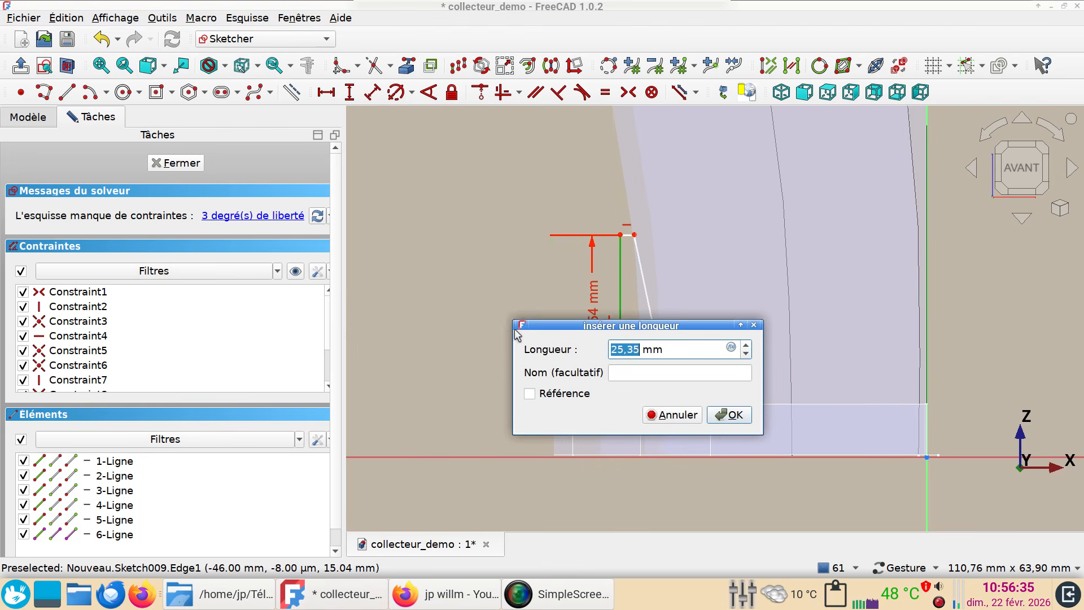
pyautogui.write('25')
pyautogui.press('Return')
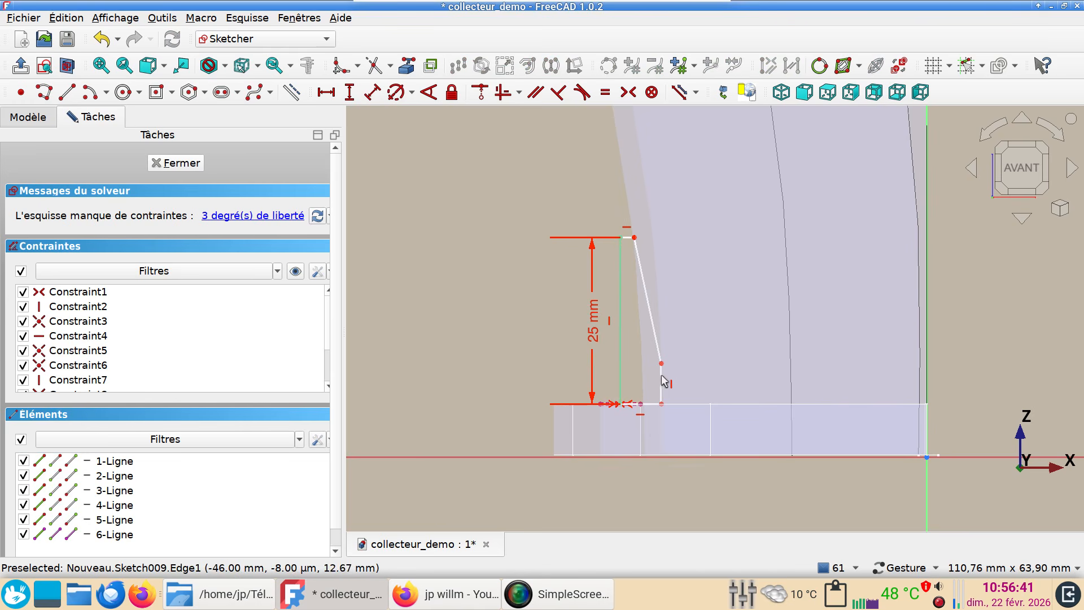
pyautogui.scroll(1, 626, 278)
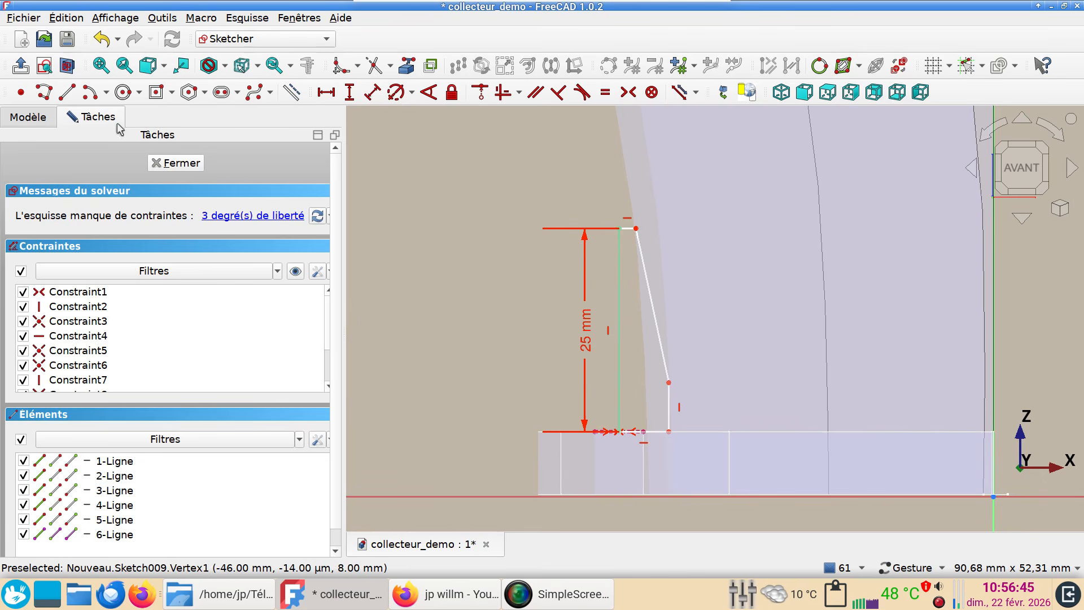
pyautogui.click(68, 66)
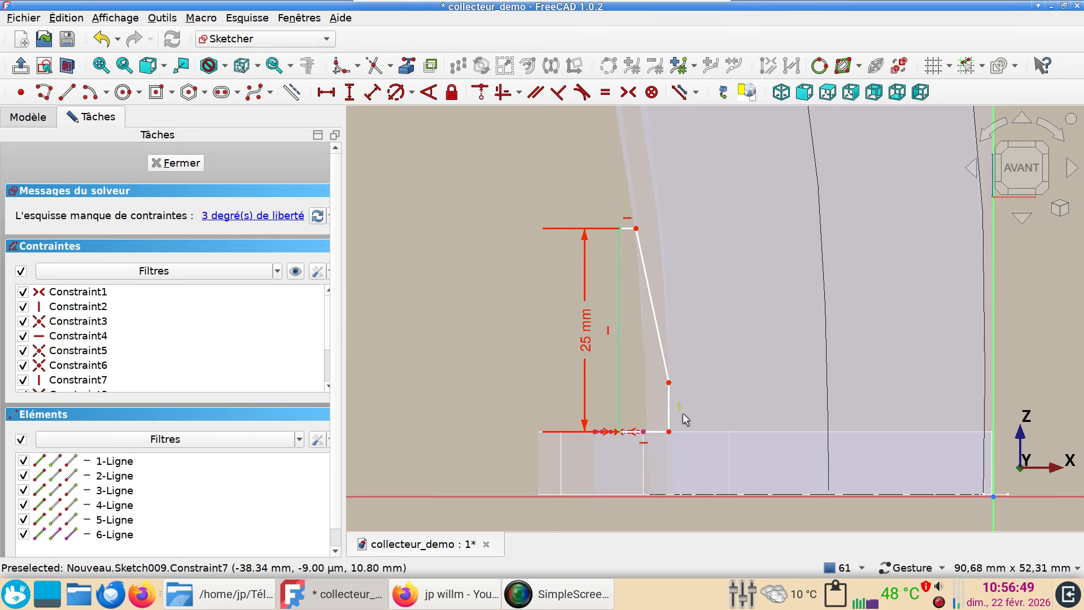
# Step: Set the profile's bottom horizontal line to 11.5/2 mm and reposition that dimension below the flange
pyautogui.click(659, 432)
pyautogui.press('l')
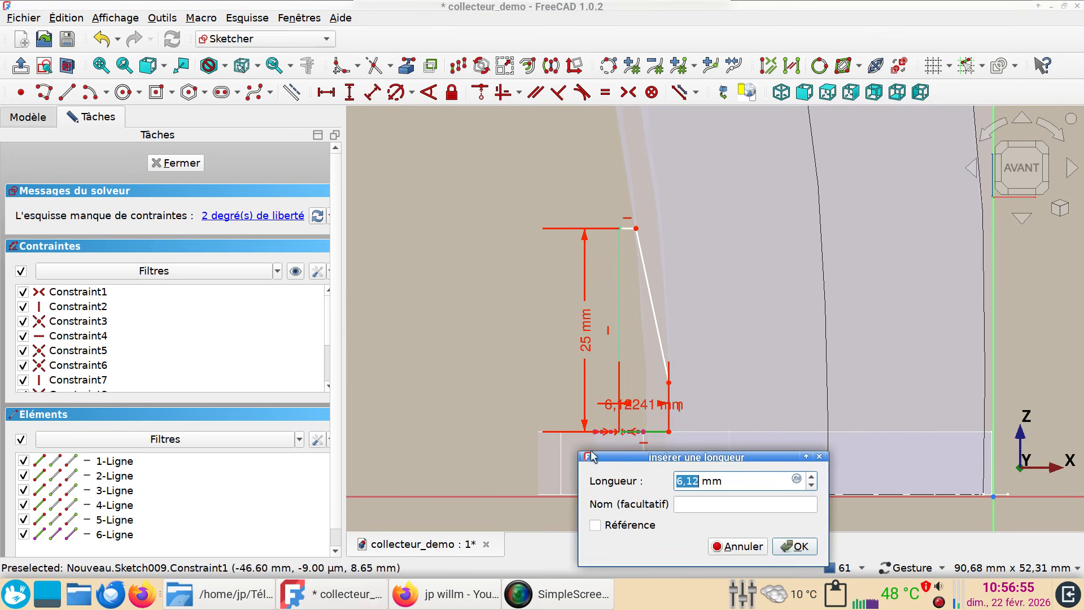
pyautogui.write('11.')
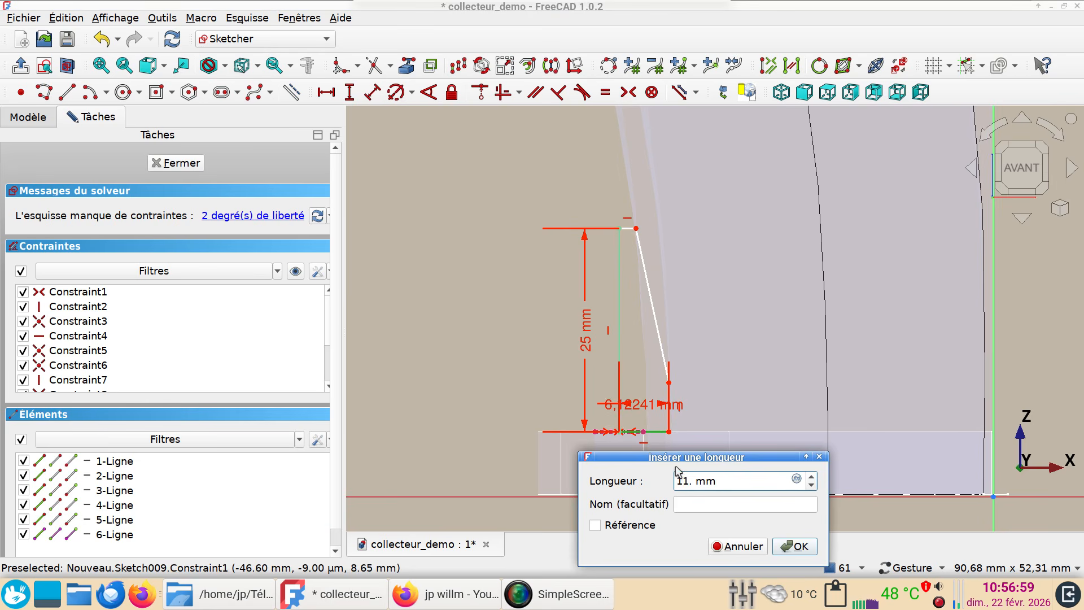
pyautogui.write('5')
pyautogui.write('/2')
pyautogui.press('Return')
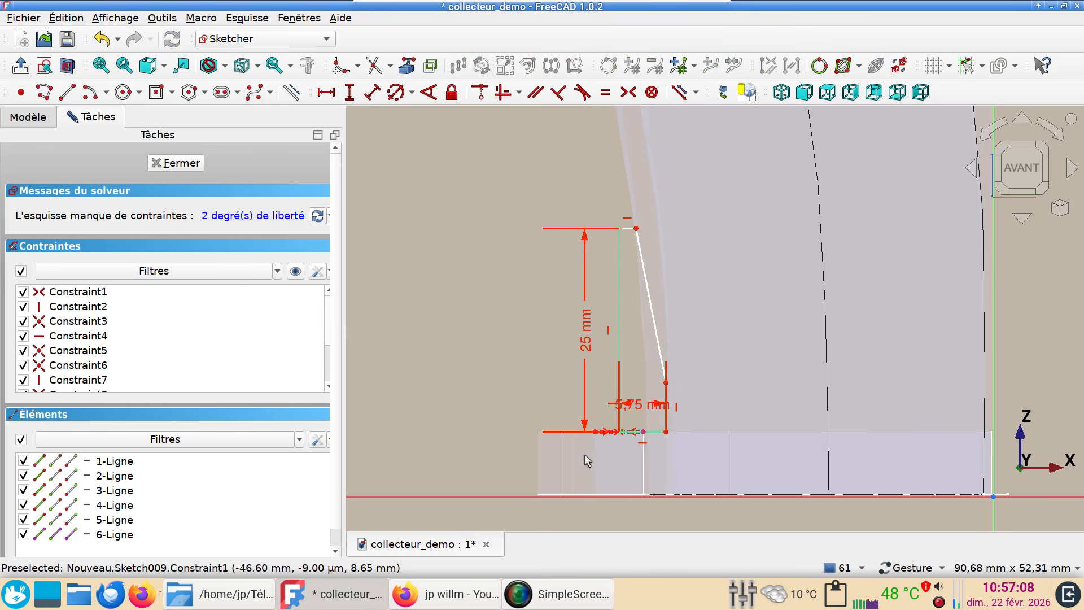
pyautogui.rightClick(637, 419)
pyautogui.click(593, 415)
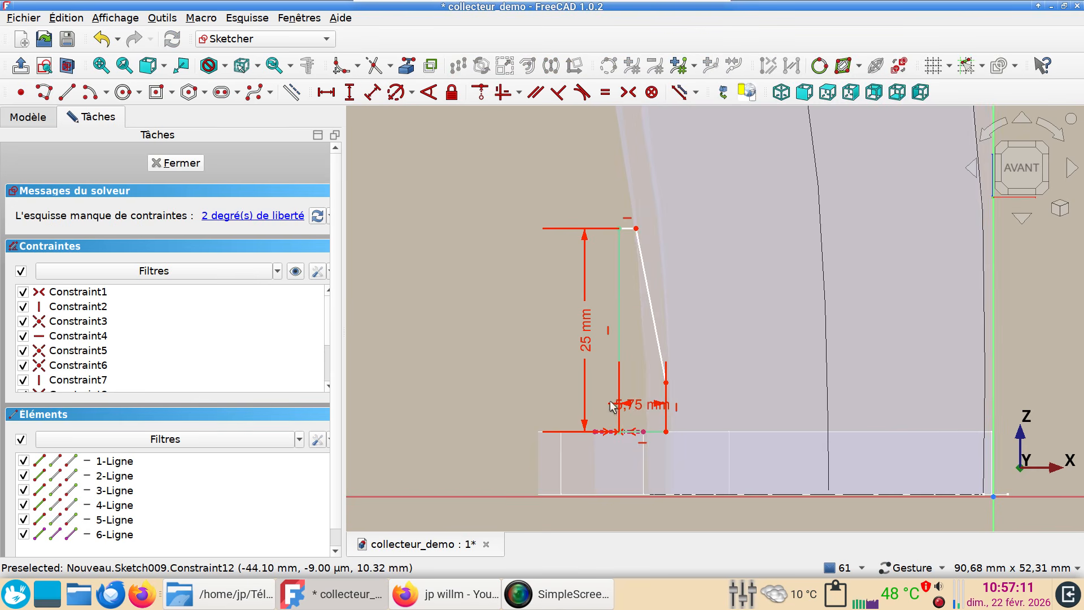
pyautogui.moveTo(638, 408); pyautogui.dragTo(726, 533)
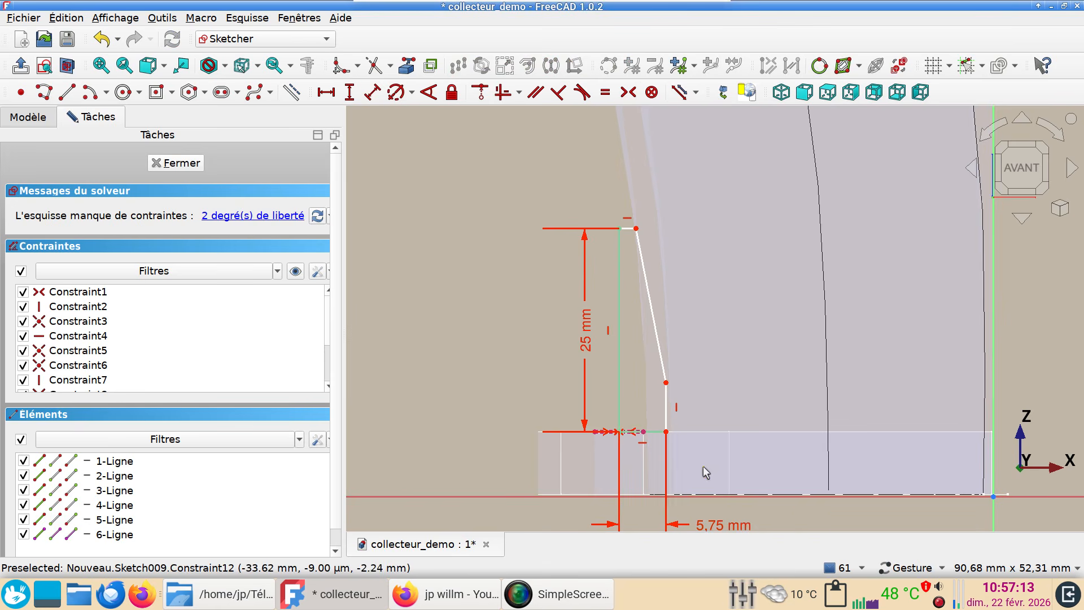
# Step: Set the profile's short vertical side near the pipe wall to 7 mm
pyautogui.click(667, 398)
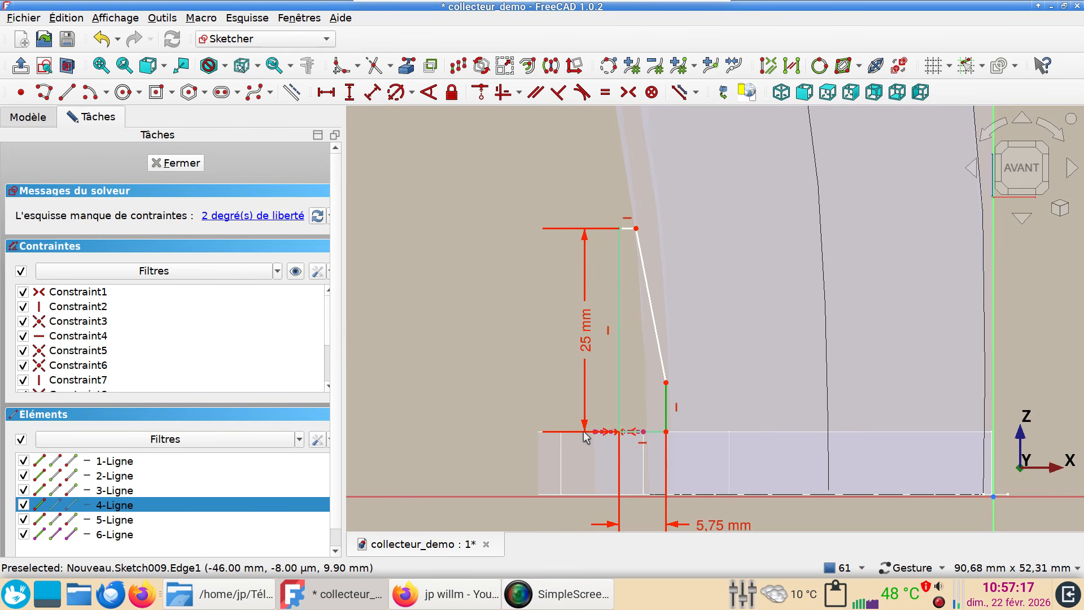
pyautogui.press('i')
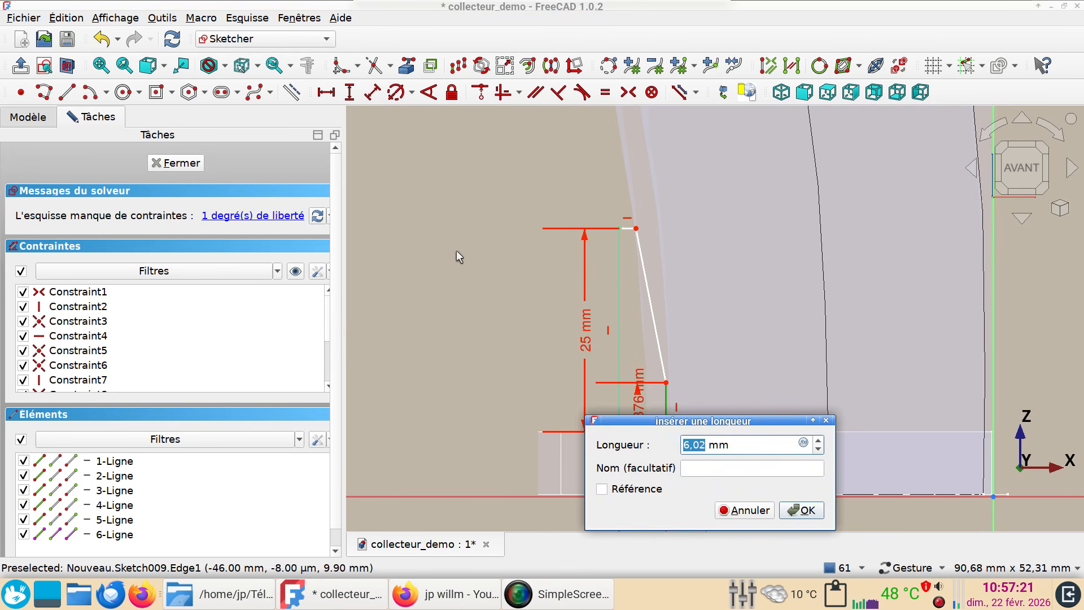
pyautogui.write('7')
pyautogui.press('Return')
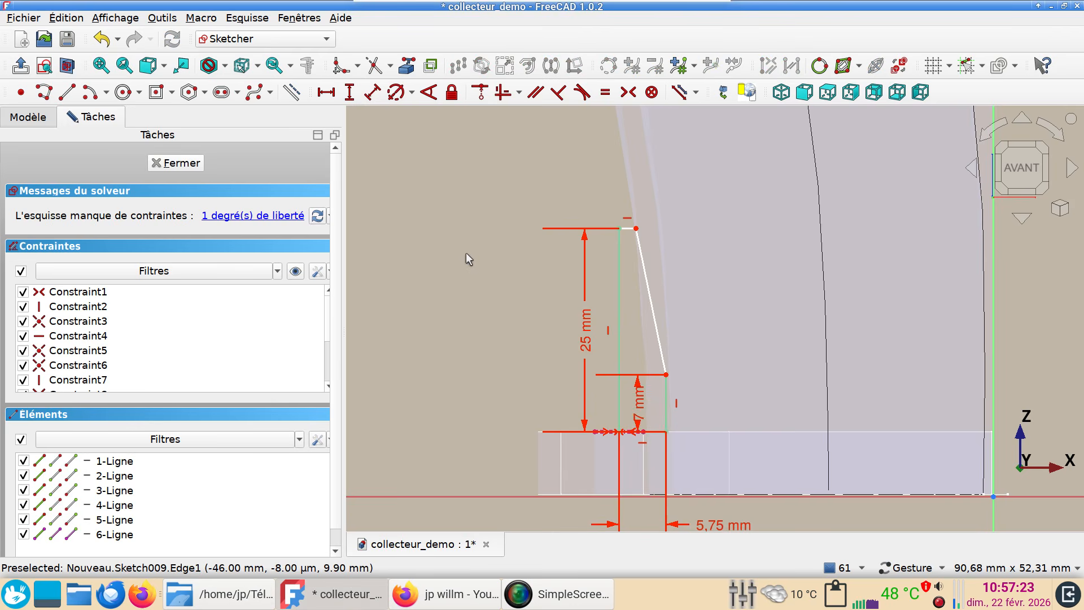
# Step: Set the profile's short top horizontal line to 2 mm and check the profile's clearance to the inner pipe wall
pyautogui.click(625, 229)
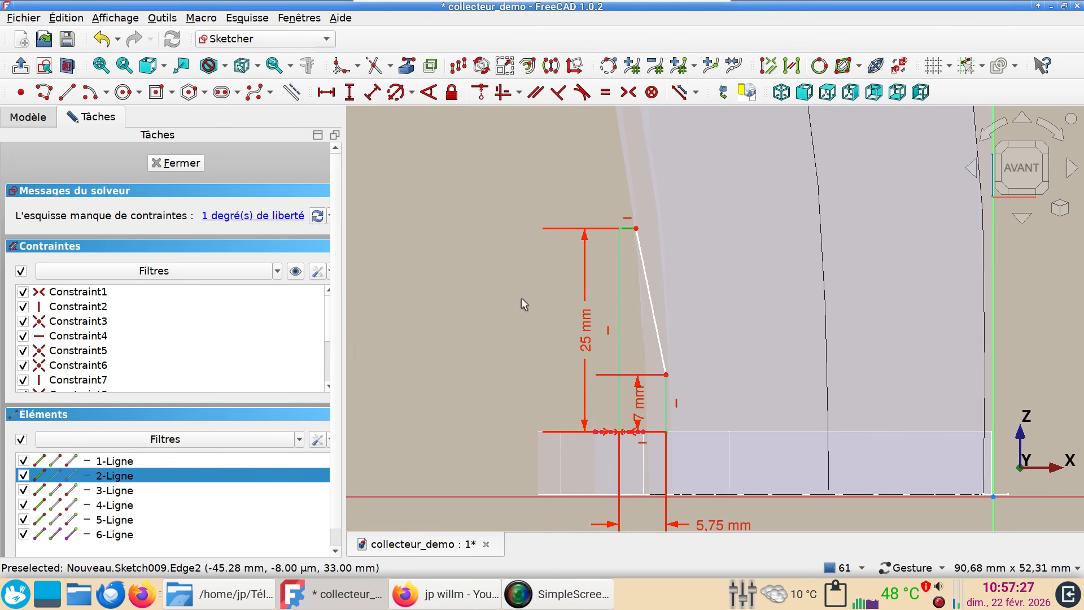
pyautogui.press('l')
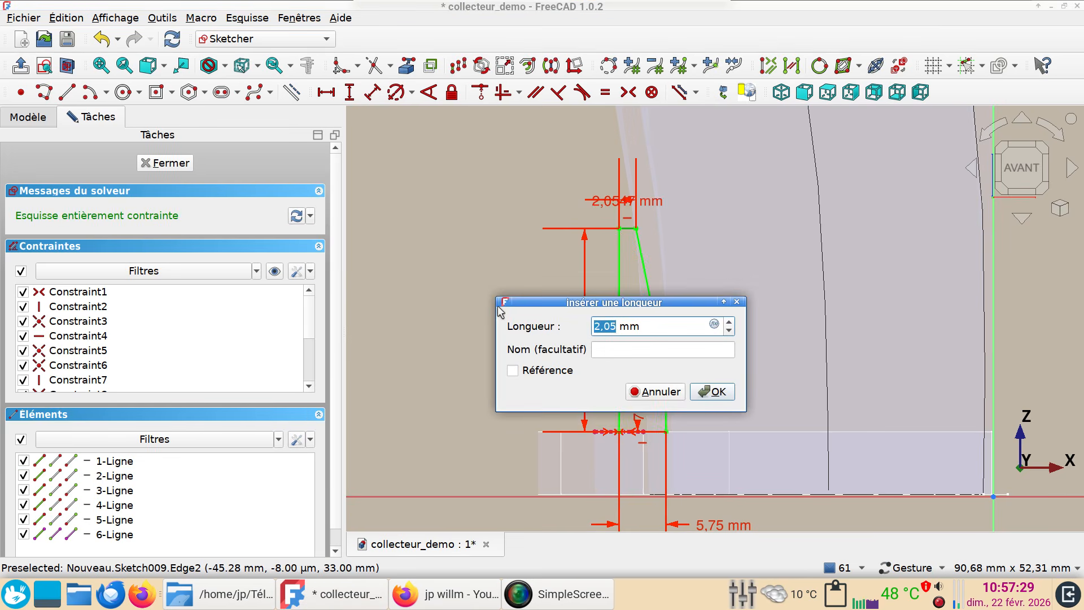
pyautogui.press('Return')
pyautogui.scroll(3, 754, 441)
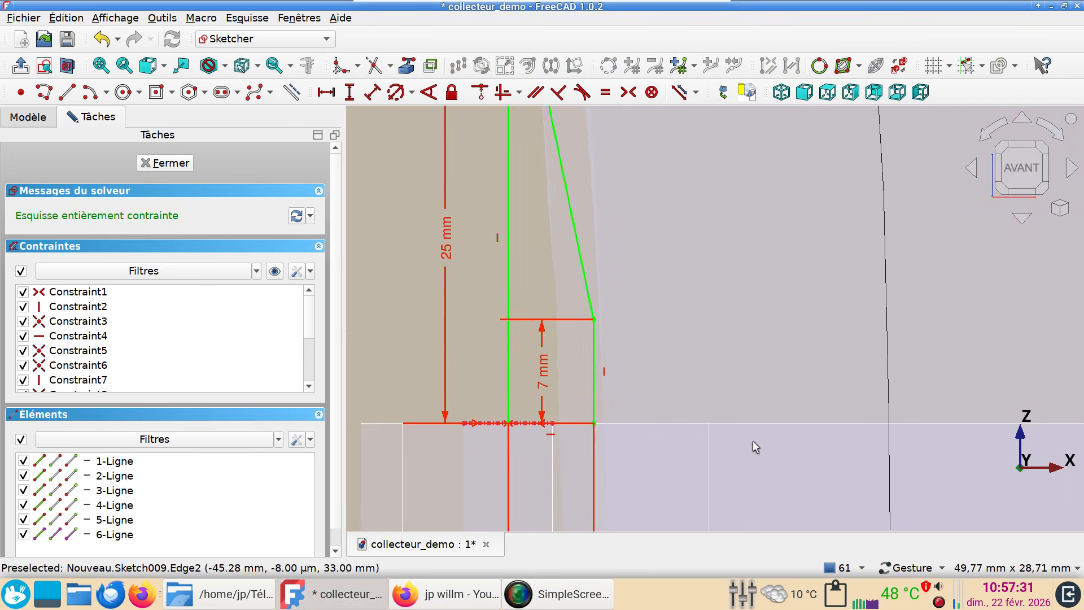
pyautogui.scroll(3, 734, 407)
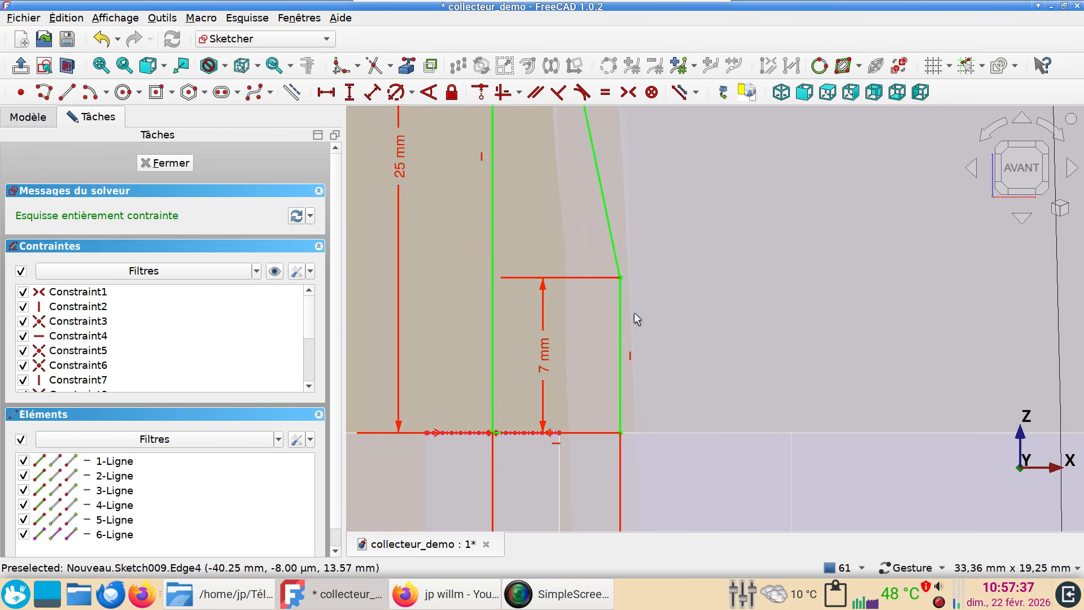
pyautogui.scroll(-3, 679, 342)
pyautogui.scroll(-3, 682, 346)
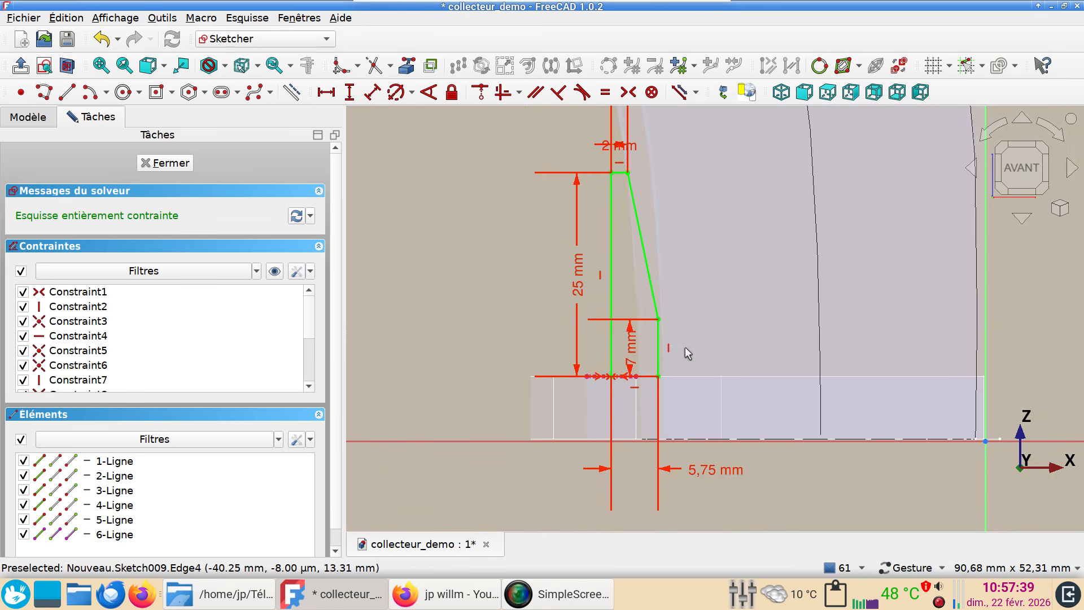
# Step: Realign the view to the fully constrained profile sketch and close it
pyautogui.moveTo(682, 363)
pyautogui.mouseDown(button='right')
pyautogui.moveTo(680, 380)
pyautogui.moveTo(830, 383)
pyautogui.moveTo(847, 404)
pyautogui.mouseUp(button='right')
pyautogui.moveTo(847, 405); pyautogui.dragTo(688, 368, button='middle')
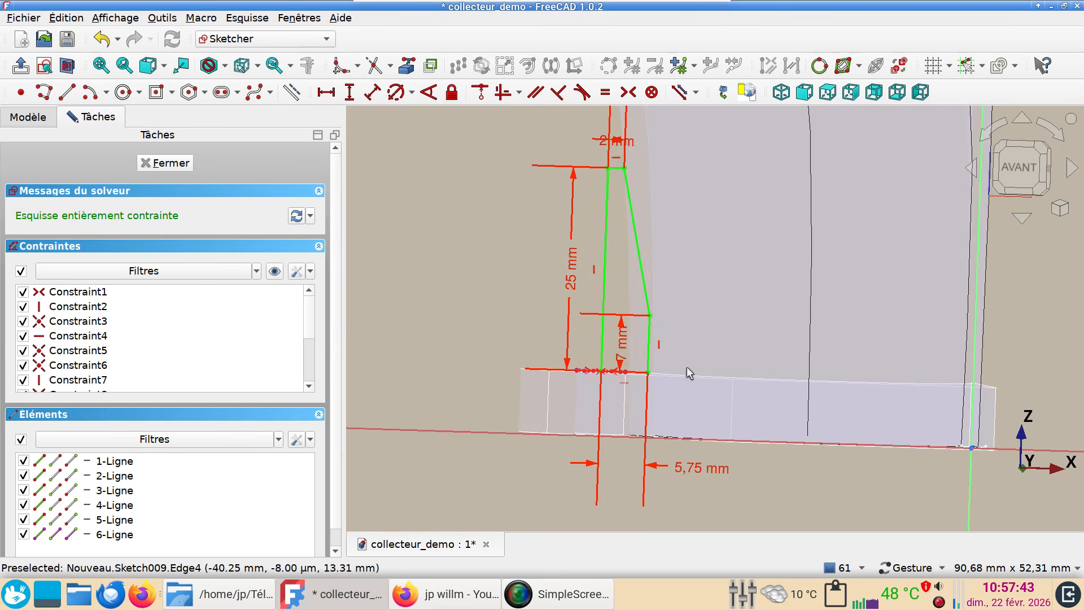
pyautogui.click(44, 66)
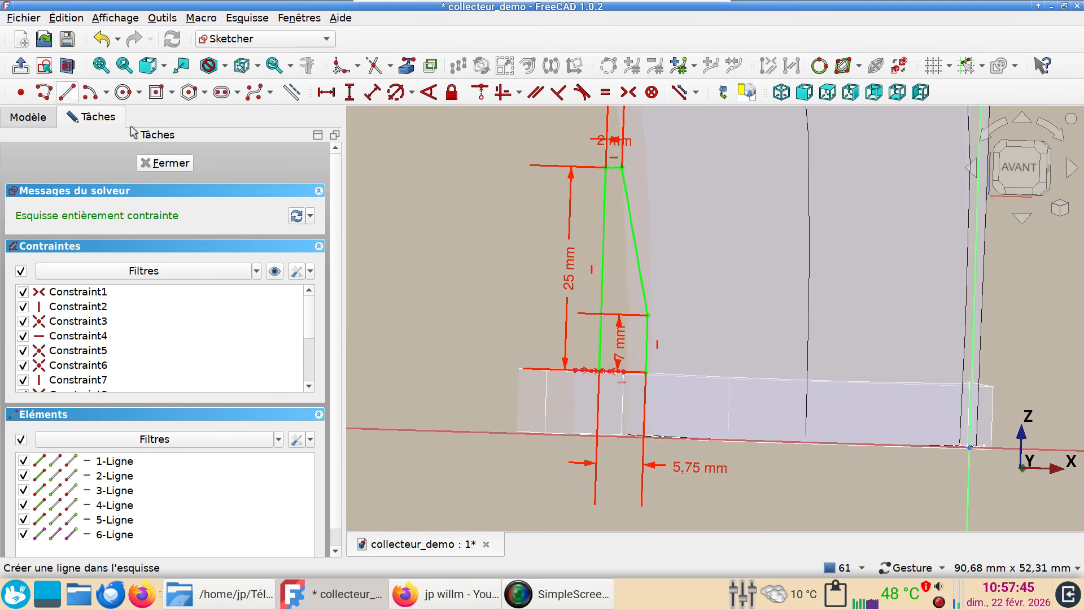
pyautogui.scroll(-1, 601, 317)
pyautogui.moveTo(693, 307); pyautogui.dragTo(721, 368, button='right')
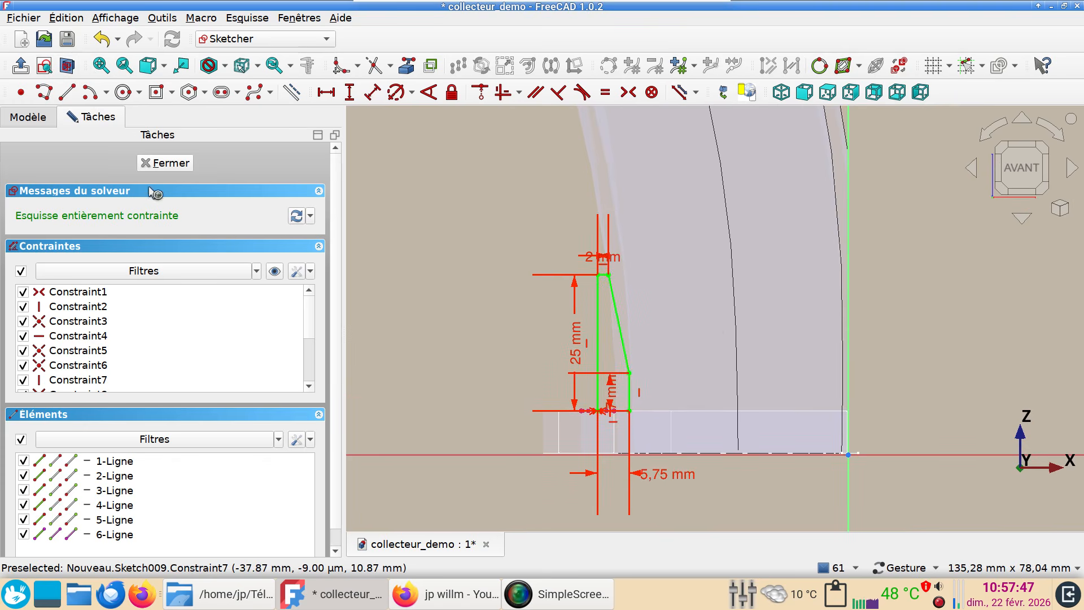
pyautogui.click(169, 163)
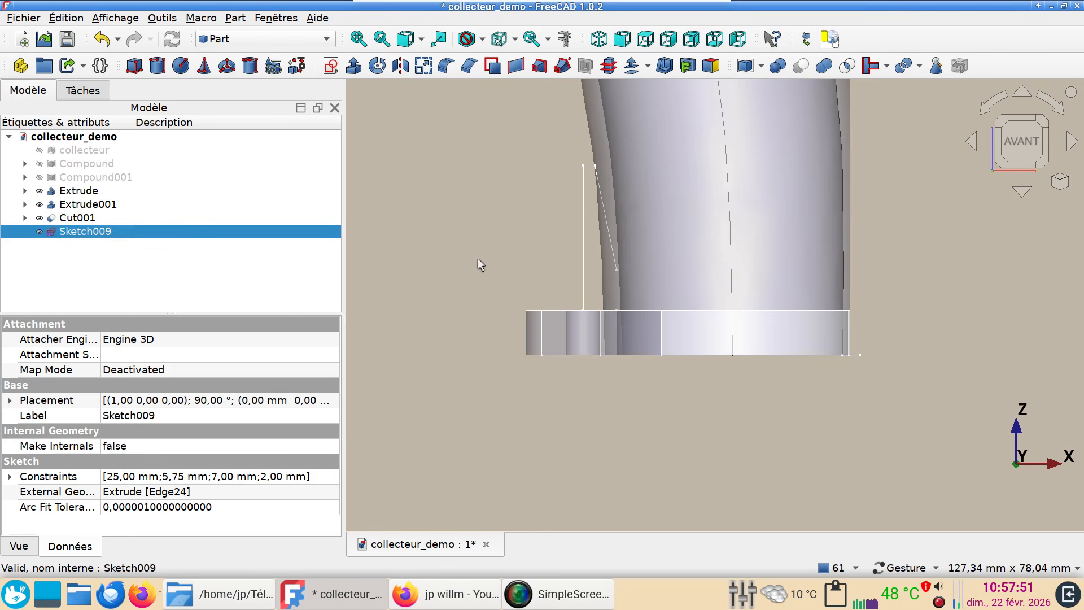
# Step: Revolve the profile 360° as a solid about its long vertical line on the bolt hole axis
pyautogui.click(378, 66)
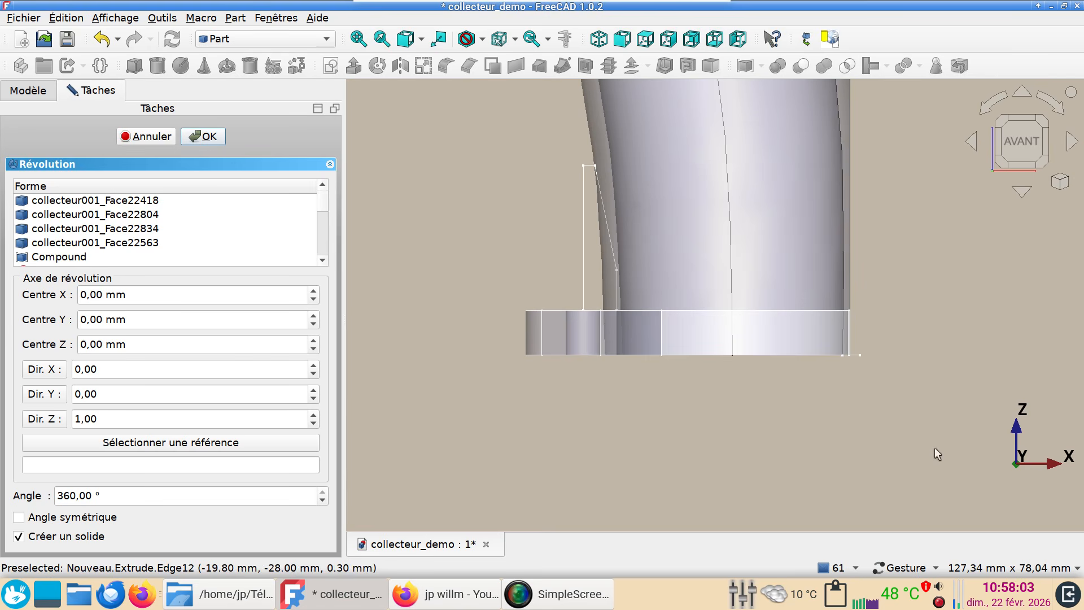
pyautogui.click(200, 445)
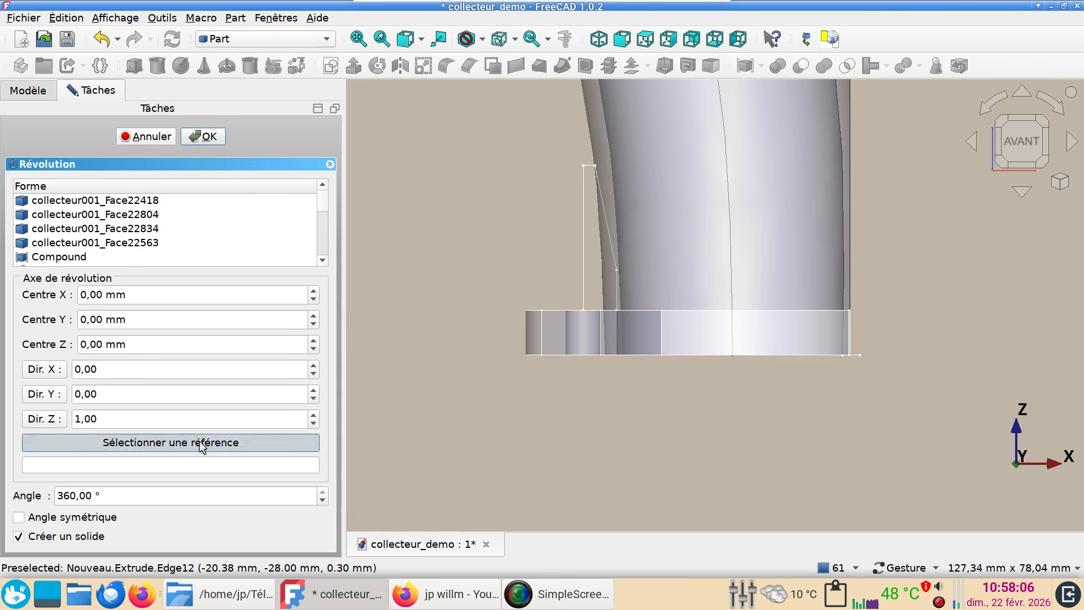
pyautogui.click(584, 276)
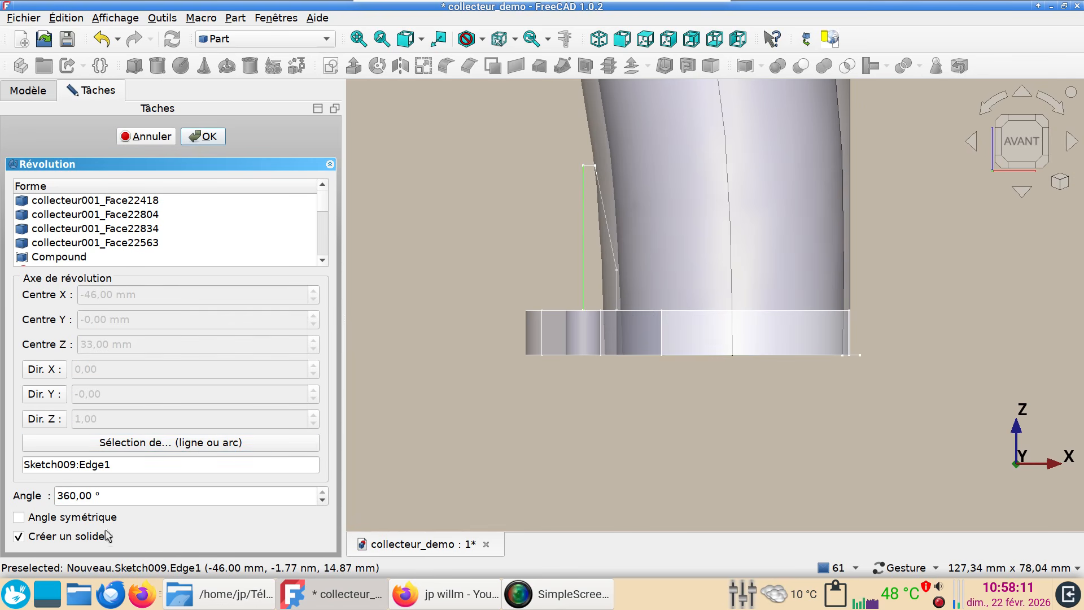
pyautogui.click(204, 136)
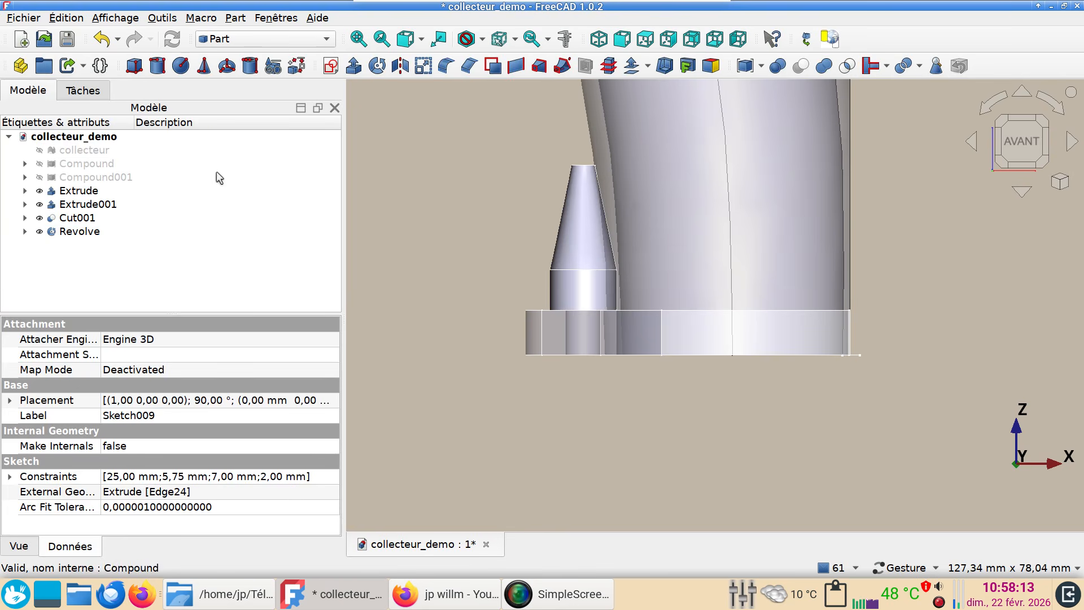
# Step: Subtract the revolved bolt clearance solid from the pipe with a Part boolean cut
pyautogui.scroll(4, 501, 266)
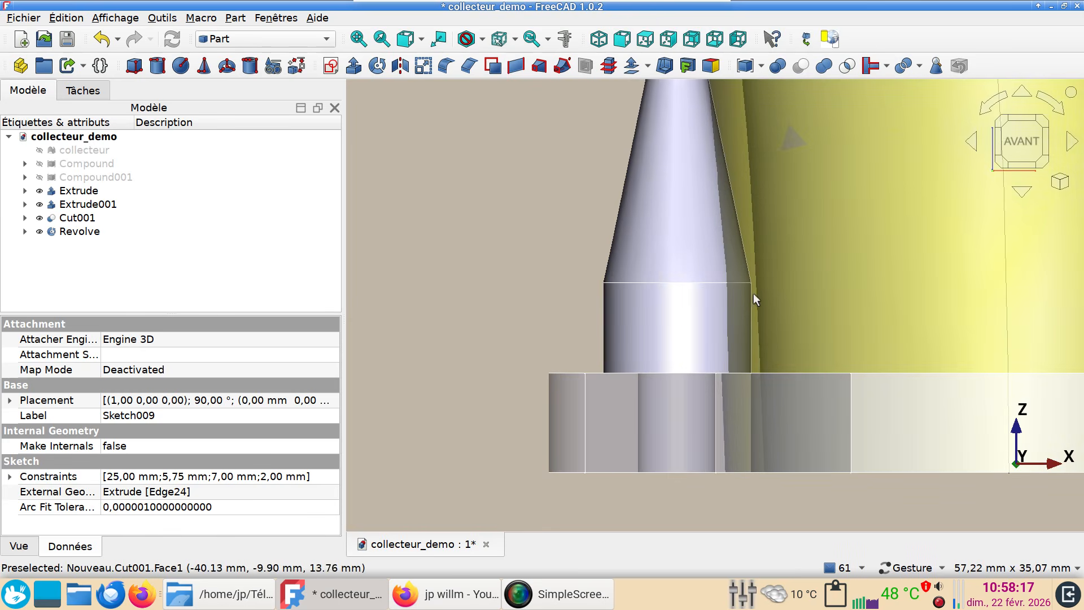
pyautogui.scroll(-1, 751, 293)
pyautogui.scroll(-3, 748, 291)
pyautogui.moveTo(712, 280); pyautogui.dragTo(644, 315)
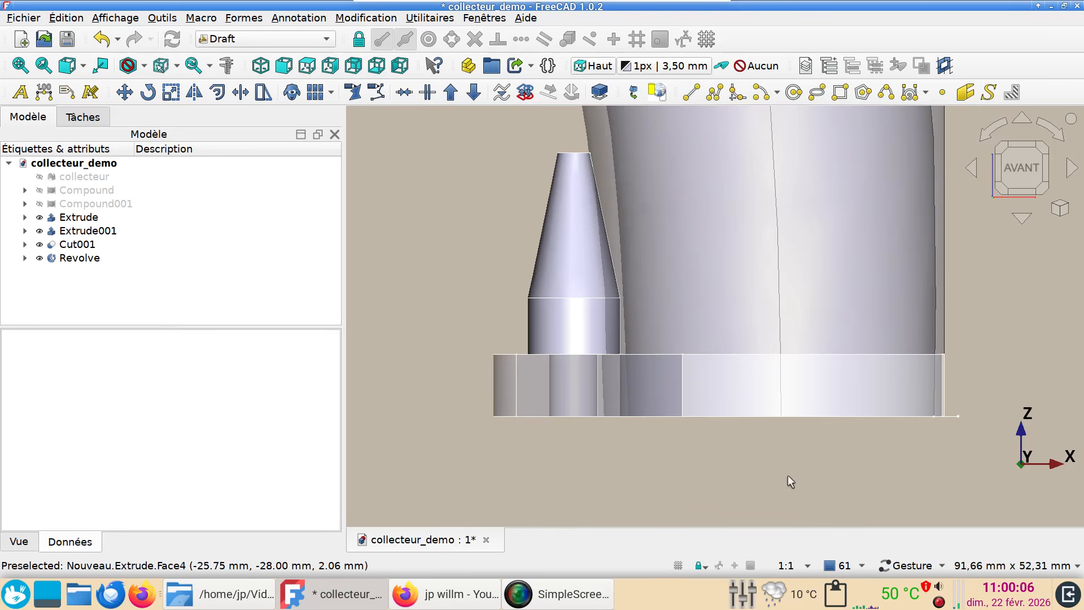
pyautogui.scroll(2, 757, 470)
pyautogui.moveTo(718, 438); pyautogui.dragTo(775, 537, button='right')
pyautogui.click(768, 263)
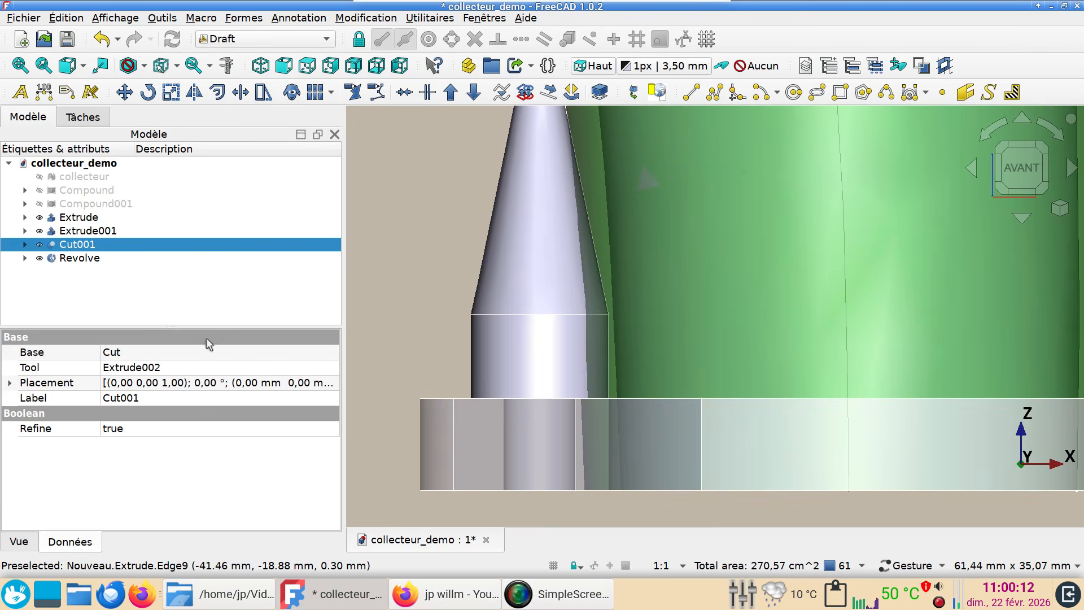
pyautogui.keyDown('ctrl'); pyautogui.click(518, 265); pyautogui.keyUp('ctrl')
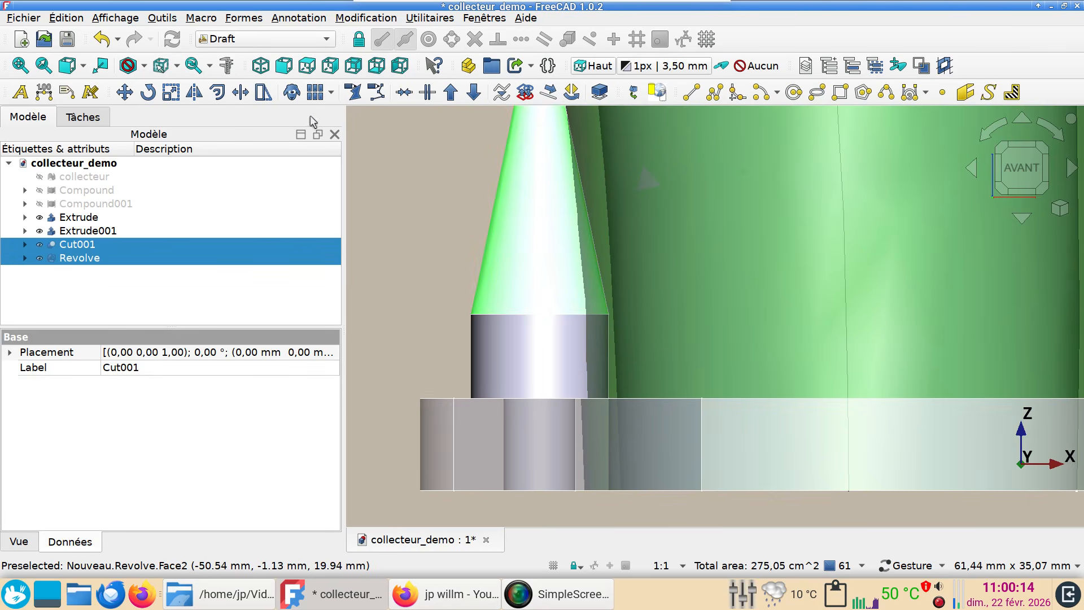
pyautogui.click(261, 40)
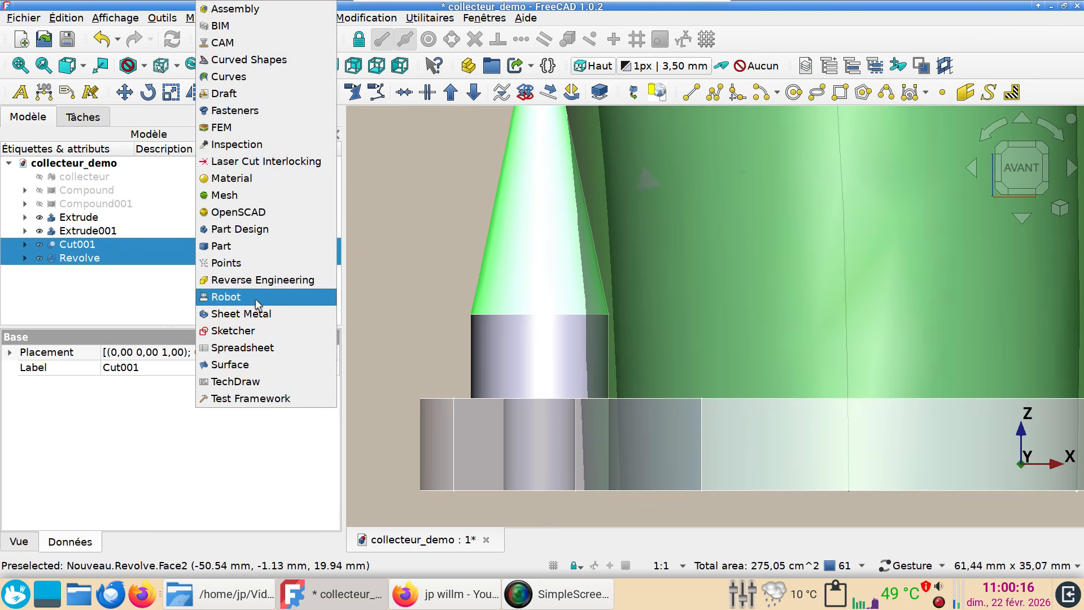
pyautogui.click(253, 245)
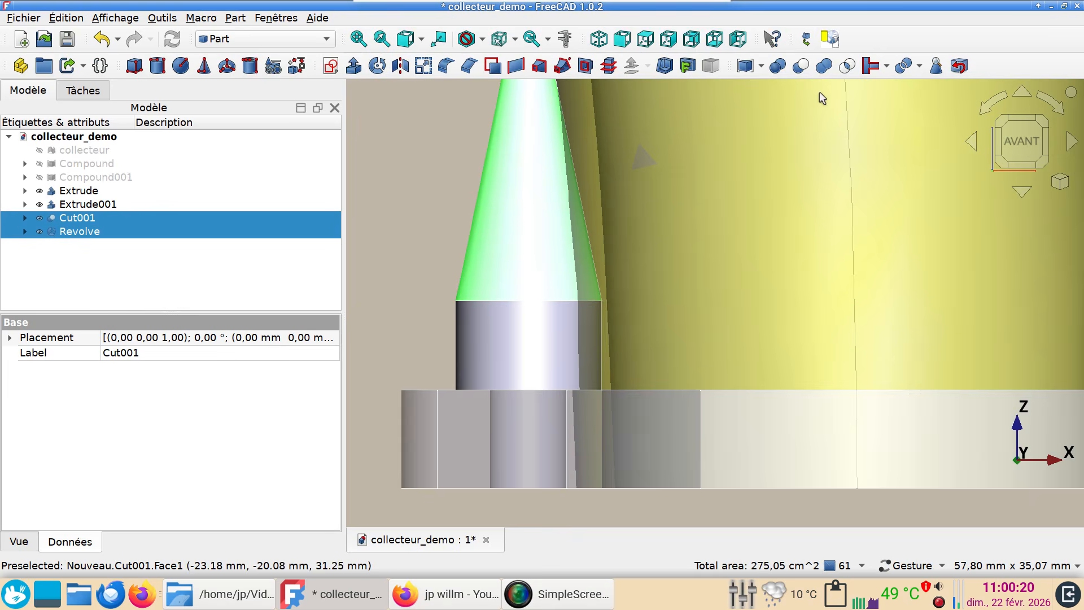
pyautogui.click(801, 66)
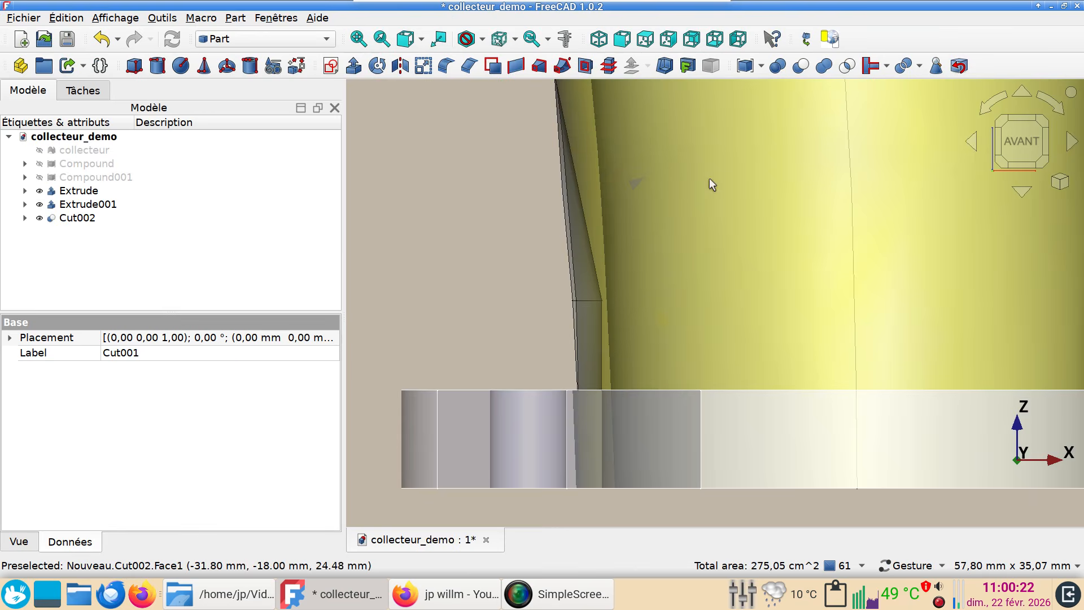
# Step: Examine the clearance cut in the pipe wall above the base flange's bolt hole from several angles
pyautogui.moveTo(702, 208); pyautogui.dragTo(628, 331)
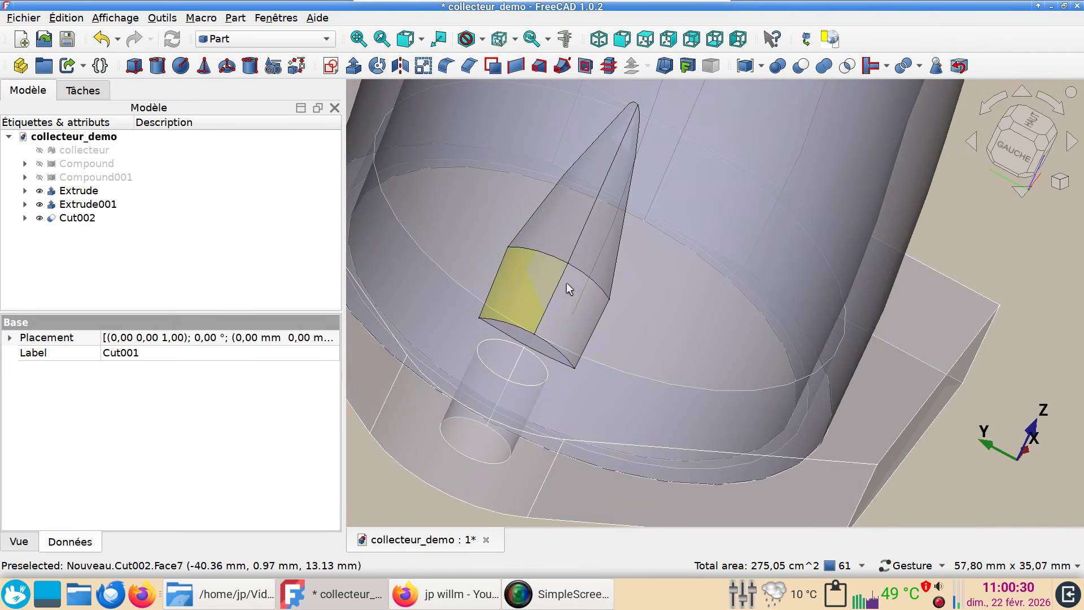
pyautogui.moveTo(588, 283); pyautogui.dragTo(811, 317)
pyautogui.click(1026, 145)
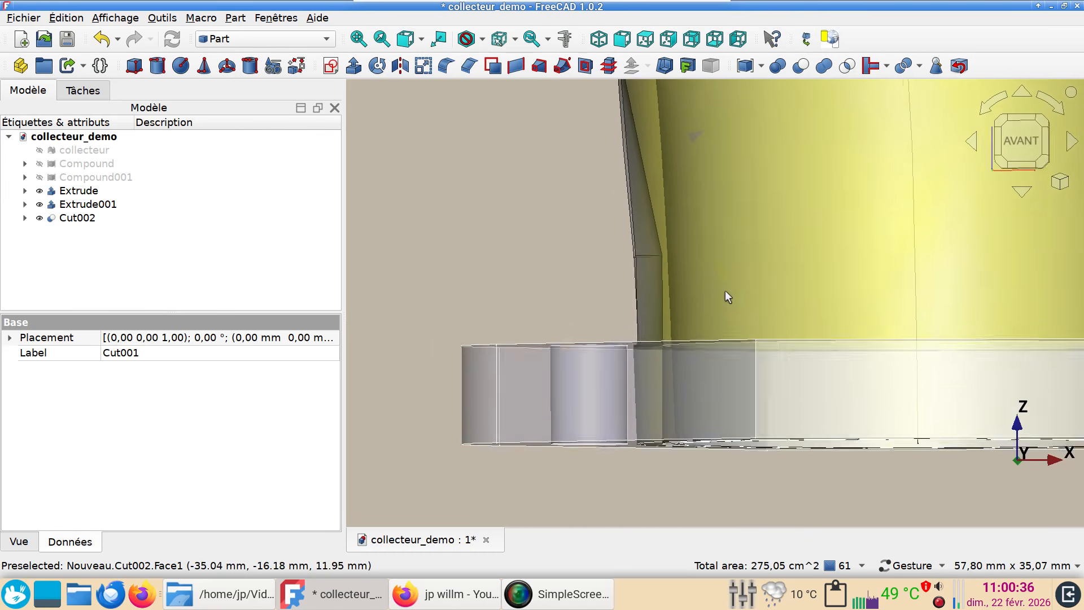
pyautogui.scroll(-4, 698, 269)
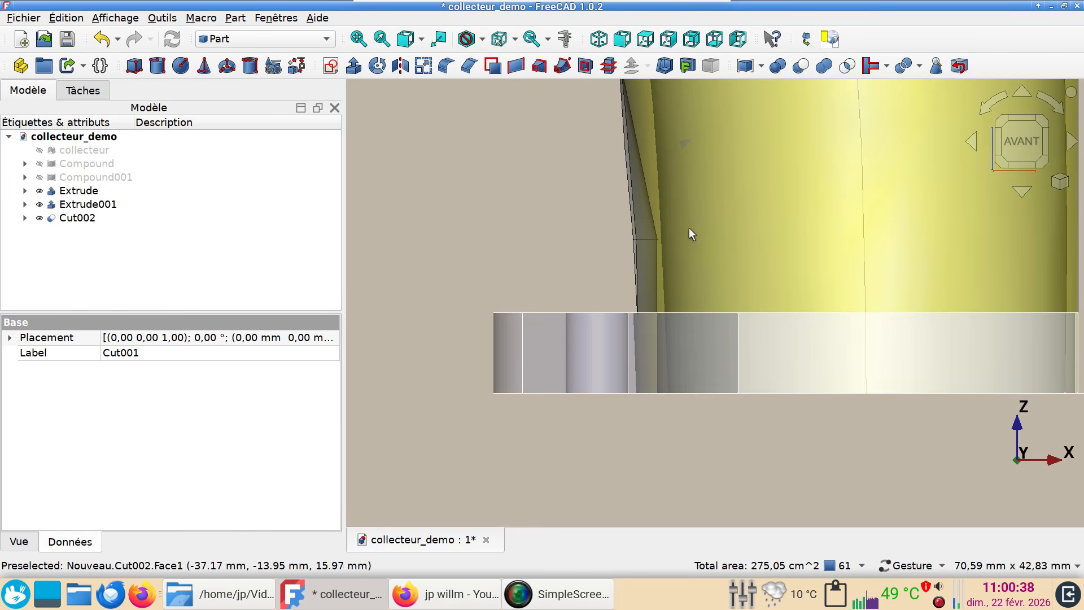
pyautogui.moveTo(602, 225); pyautogui.dragTo(637, 280)
pyautogui.scroll(3, 762, 417)
pyautogui.moveTo(763, 416); pyautogui.dragTo(681, 419)
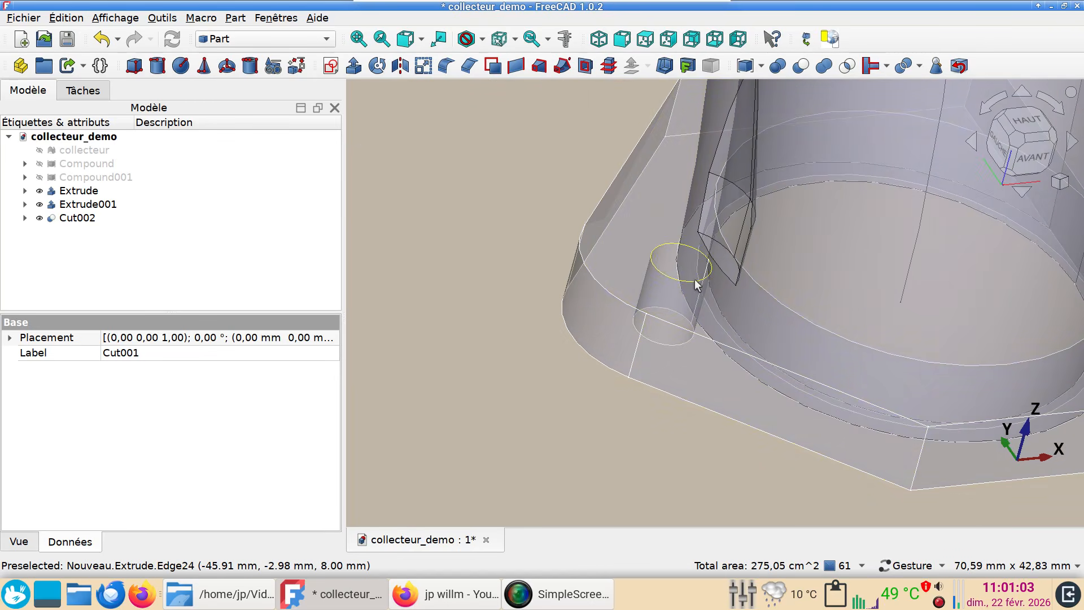
pyautogui.moveTo(841, 408); pyautogui.dragTo(751, 310)
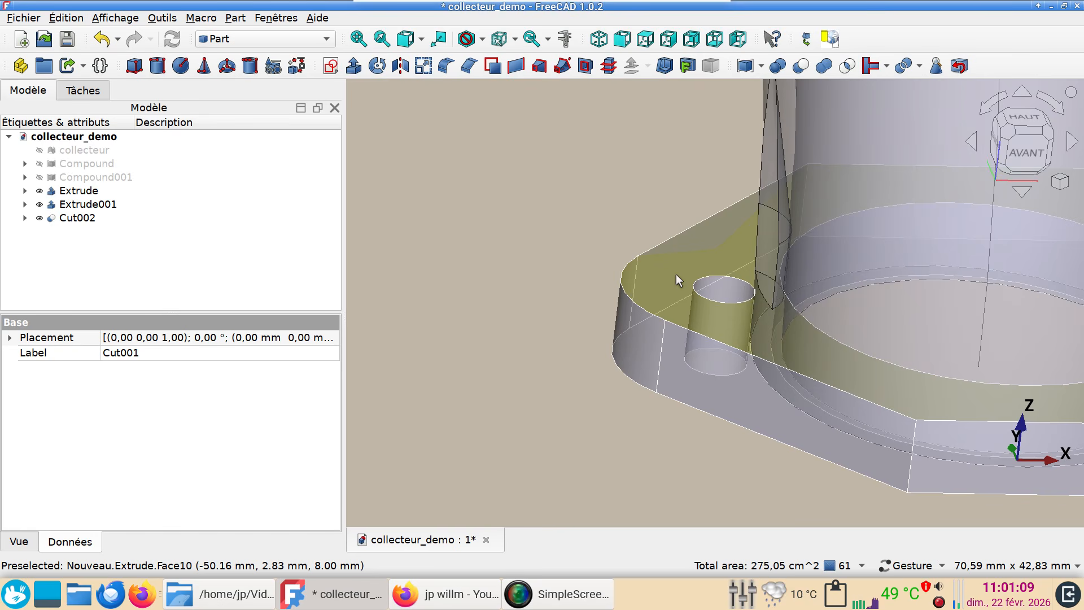
pyautogui.moveTo(842, 334); pyautogui.dragTo(789, 280)
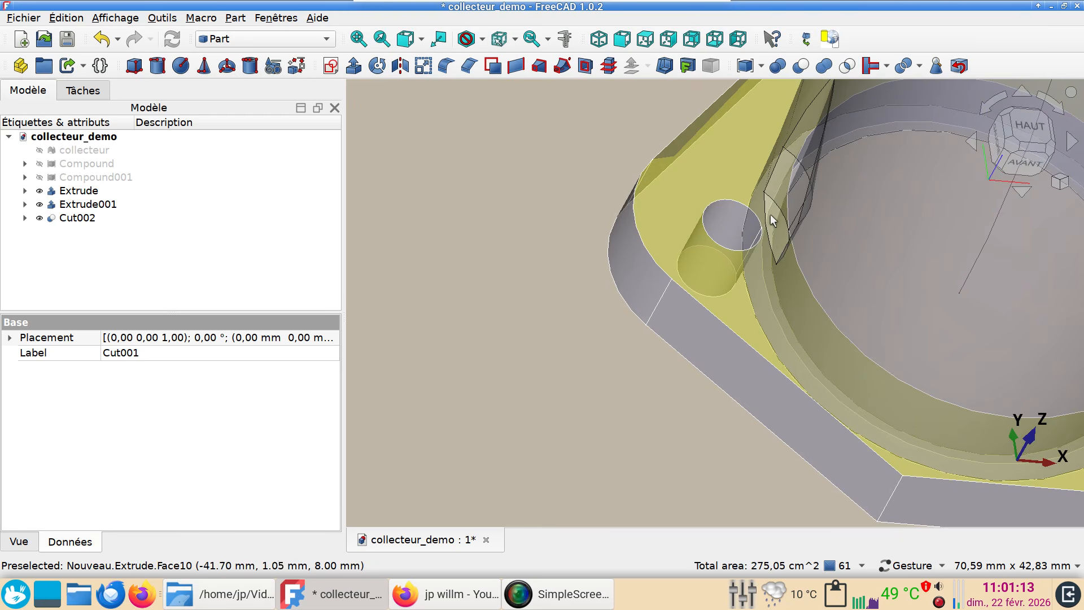
pyautogui.moveTo(783, 235); pyautogui.dragTo(903, 293)
# Step: Select the base flange and the cut pipe together
pyautogui.scroll(-7, 900, 341)
pyautogui.moveTo(753, 334); pyautogui.dragTo(593, 356, button='right')
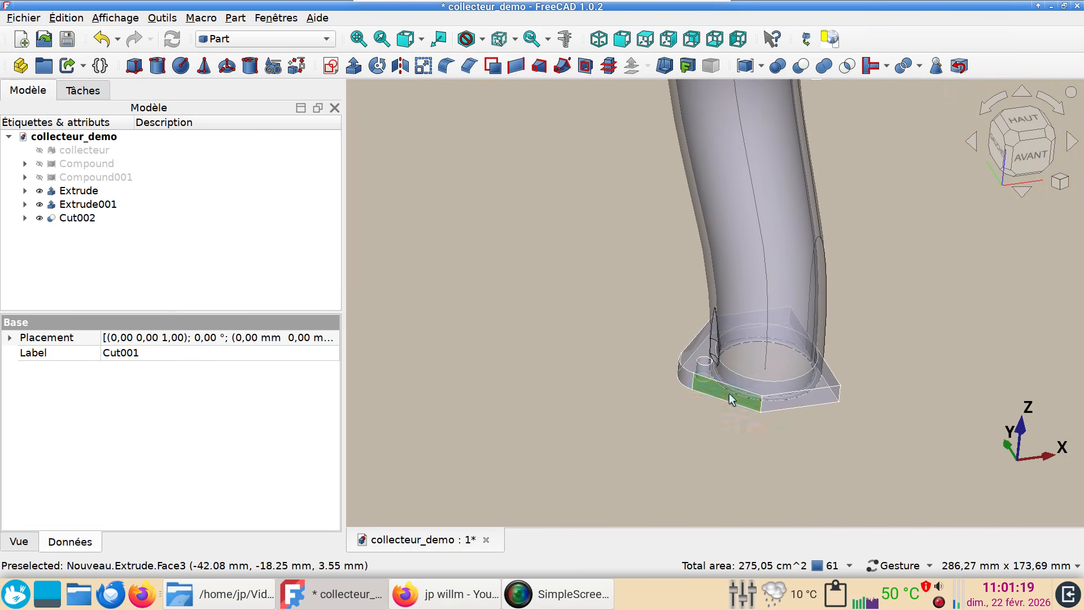
pyautogui.click(730, 393)
pyautogui.keyDown('ctrl'); pyautogui.click(757, 311); pyautogui.keyUp('ctrl')
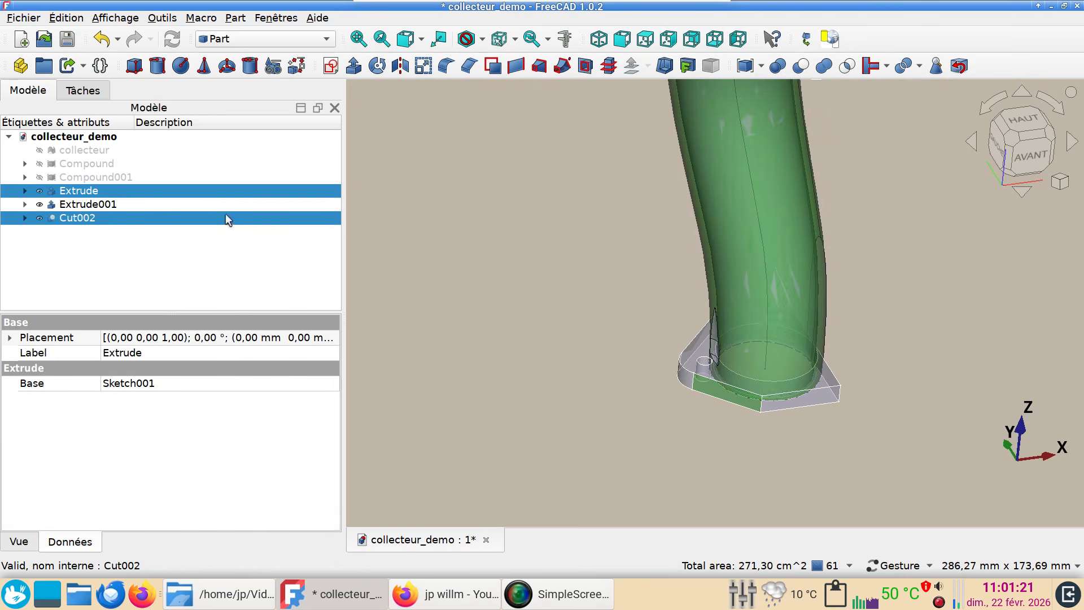
# Step: Fuse Extrude, Extrude001 and Cut002 into a single solid
pyautogui.scroll(-1, 386, 258)
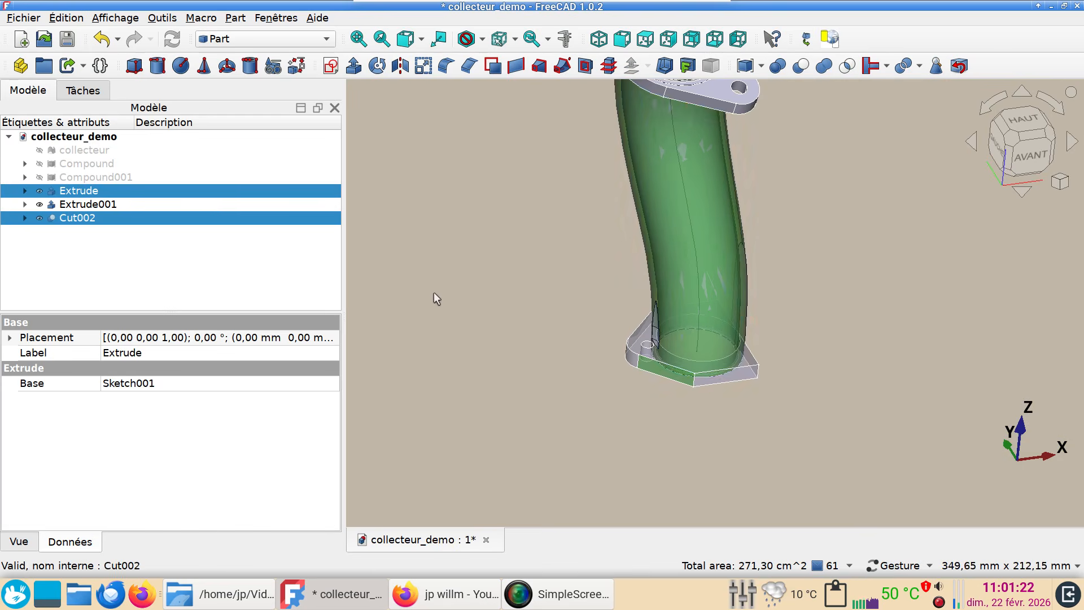
pyautogui.keyDown('ctrl'); pyautogui.click(716, 86); pyautogui.keyUp('ctrl')
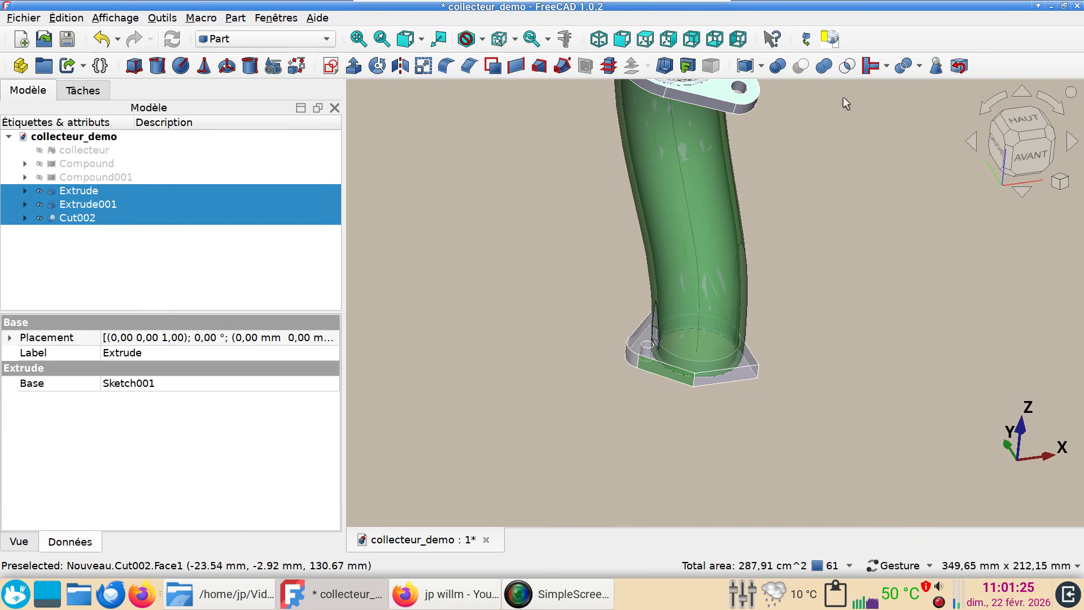
pyautogui.click(825, 66)
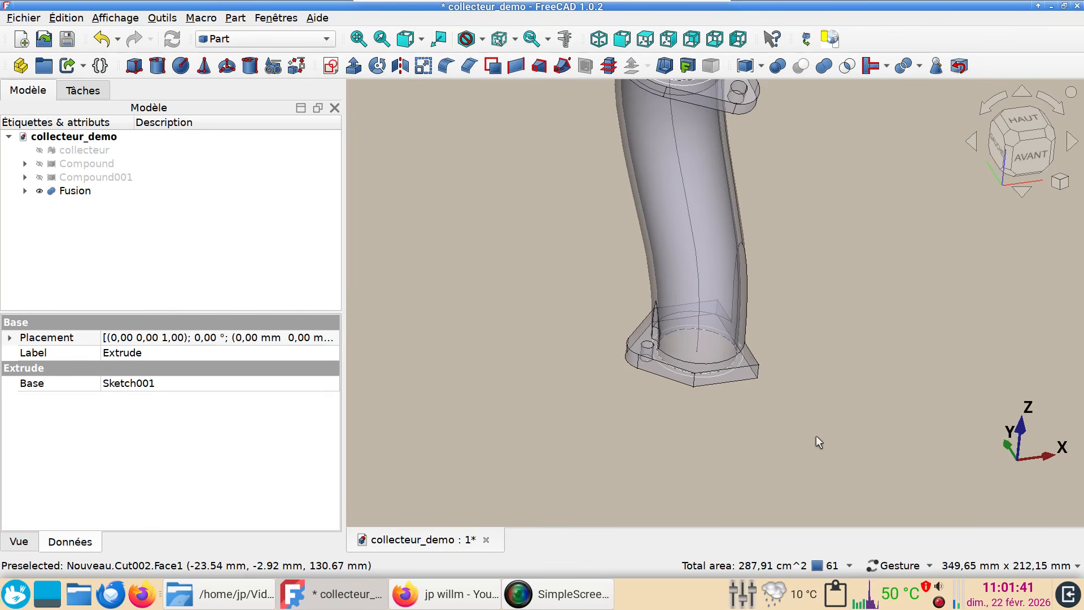
# Step: Create a plane-face sketch on the upper face of the lower flange and show the model in section at the sketch plane
pyautogui.press('1')
pyautogui.scroll(6, 803, 436)
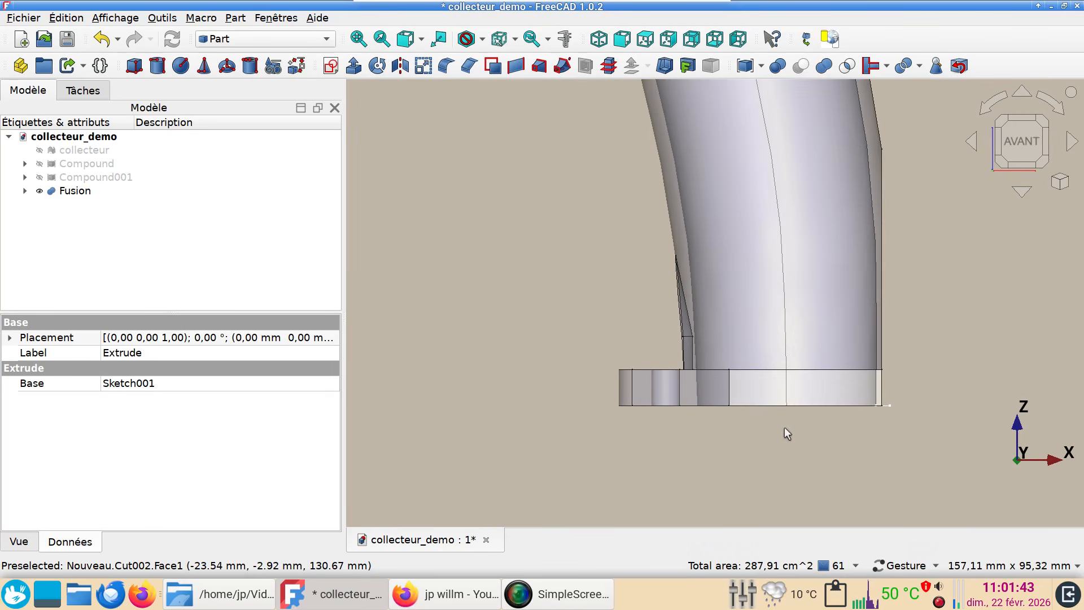
pyautogui.moveTo(793, 425); pyautogui.dragTo(798, 434, button='right')
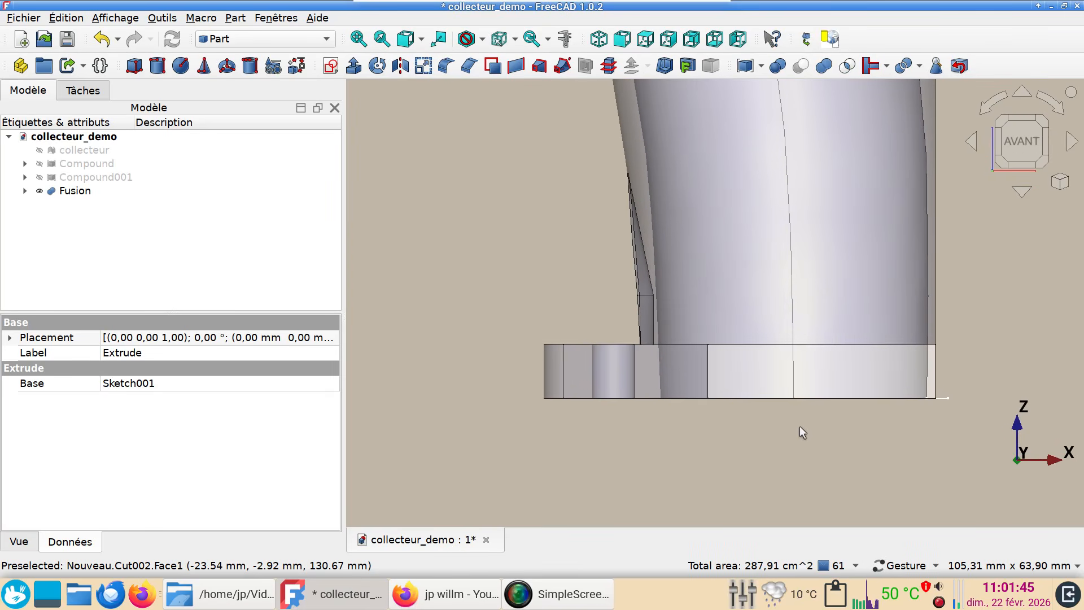
pyautogui.moveTo(845, 389); pyautogui.dragTo(828, 425)
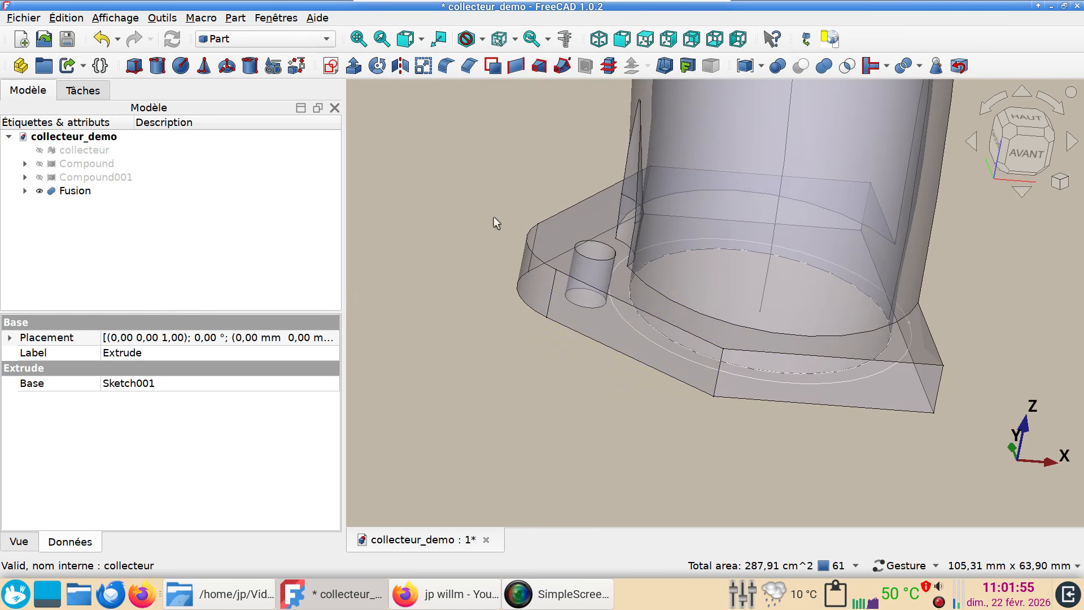
pyautogui.click(562, 239)
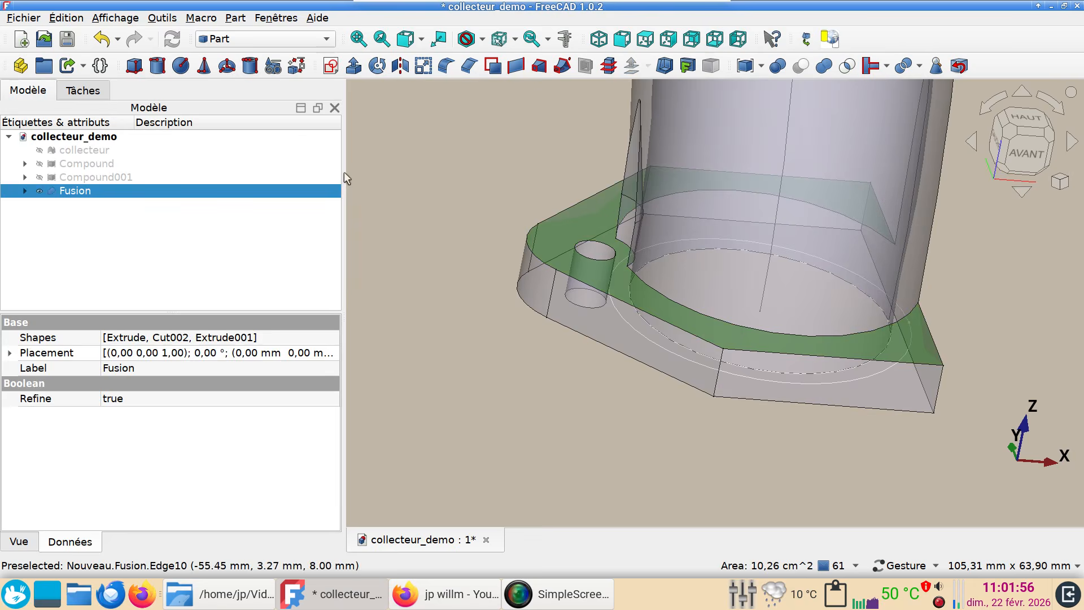
pyautogui.click(333, 67)
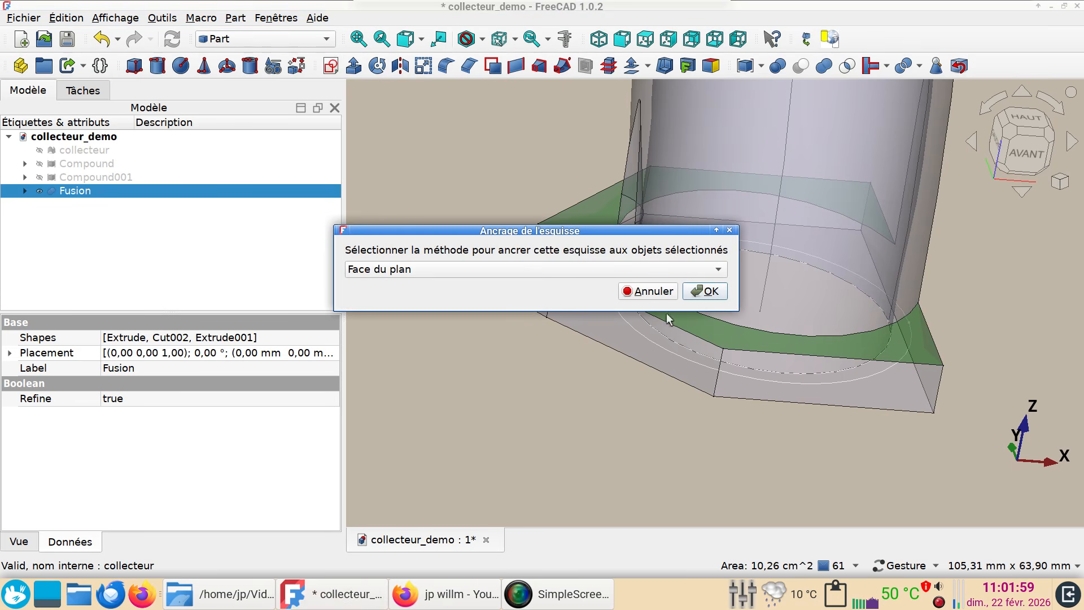
pyautogui.click(703, 291)
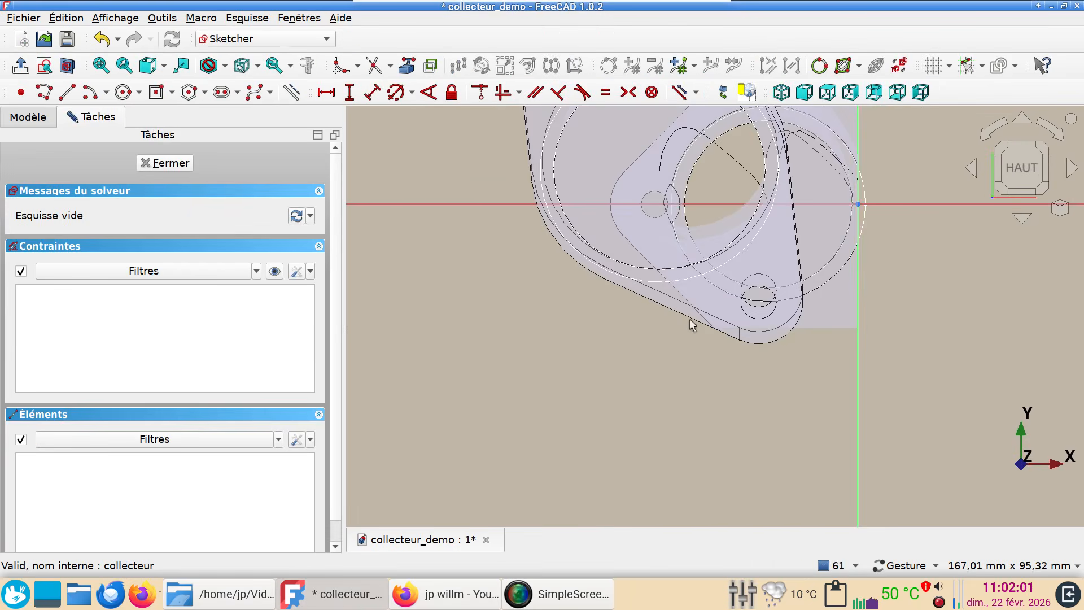
pyautogui.click(69, 67)
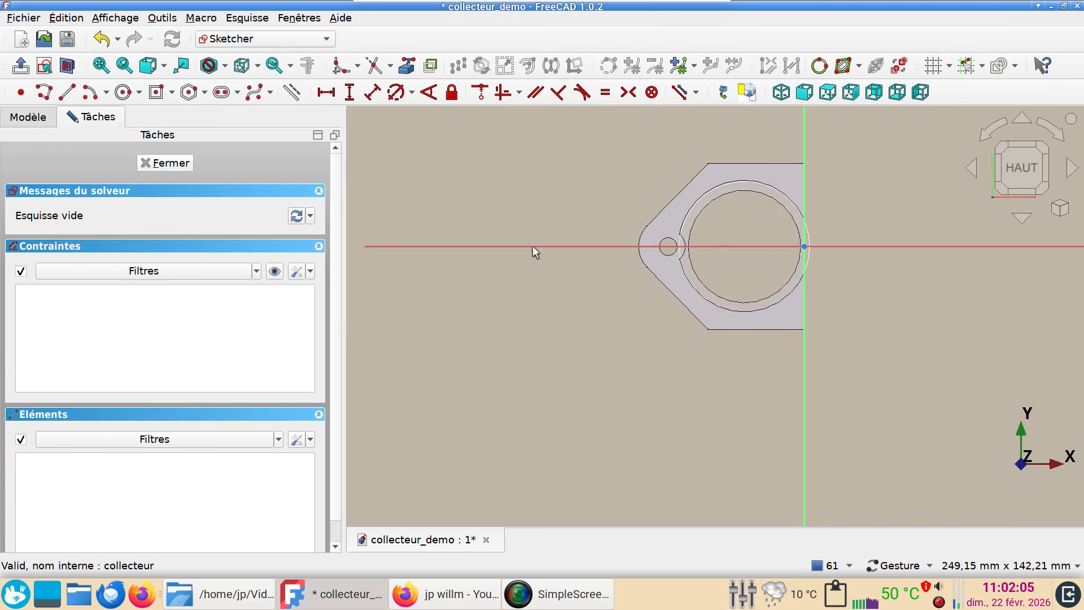
# Step: Project the flange's small hole edge into the sketch and draw a concentric circle about 9.9 mm in diameter around it
pyautogui.scroll(6, 525, 240)
pyautogui.moveTo(659, 350); pyautogui.dragTo(315, 418, button='right')
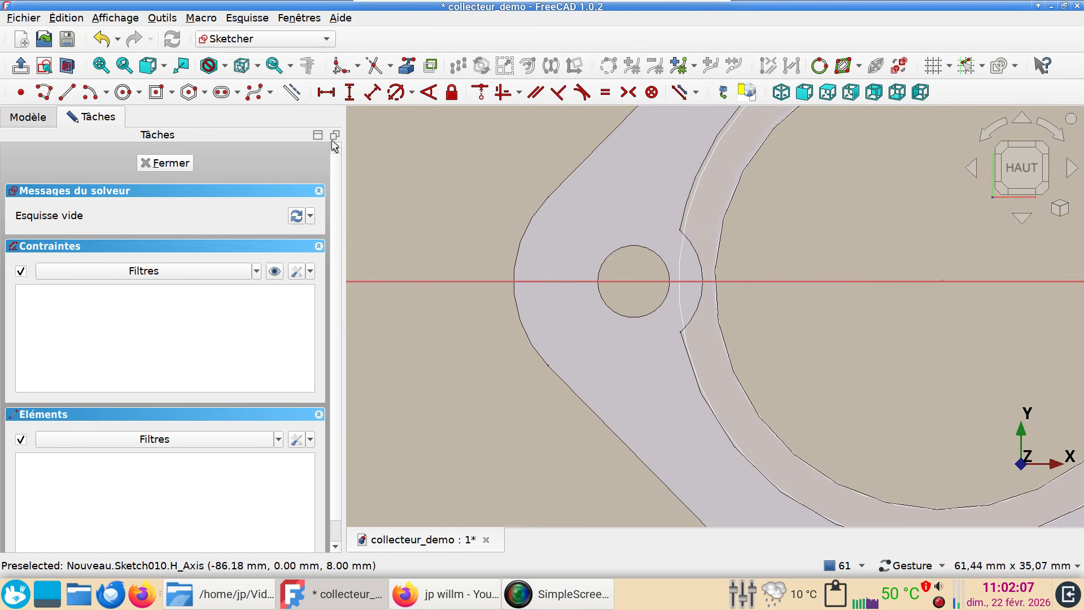
pyautogui.click(409, 68)
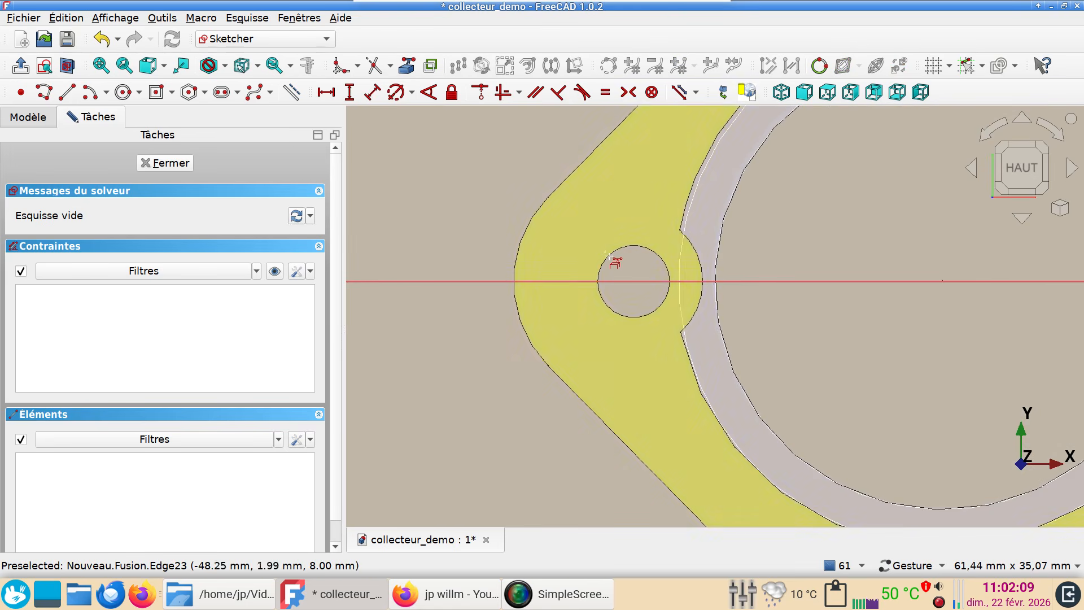
pyautogui.click(613, 258)
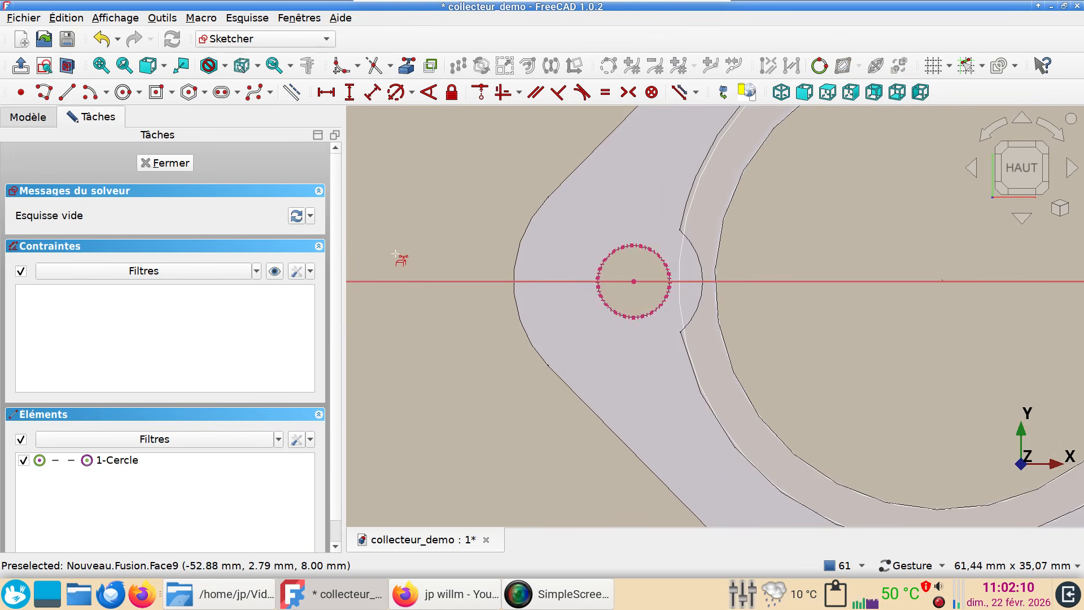
pyautogui.click(124, 93)
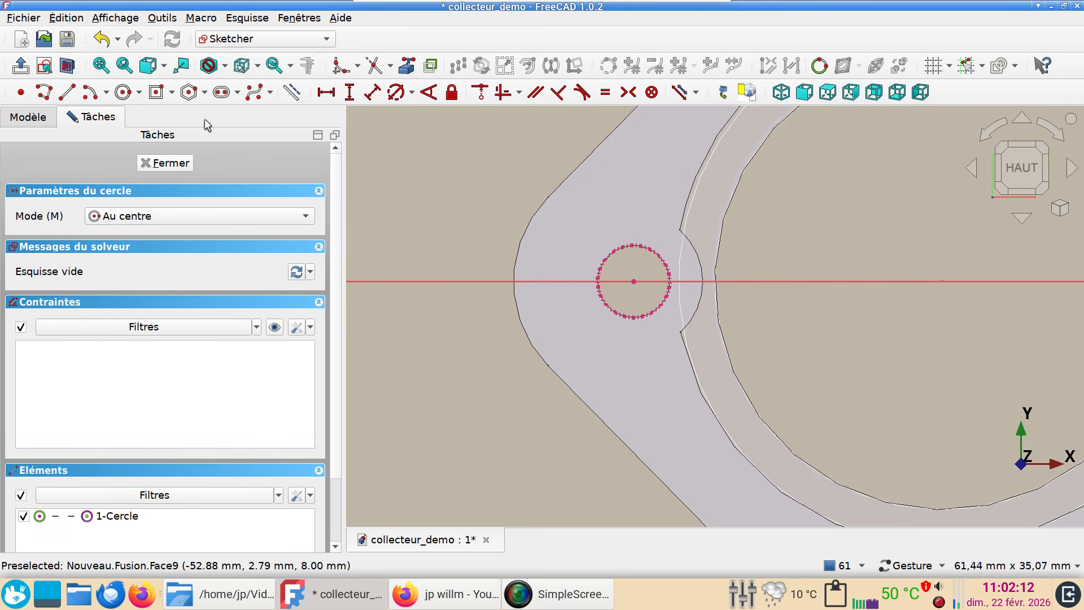
pyautogui.click(633, 281)
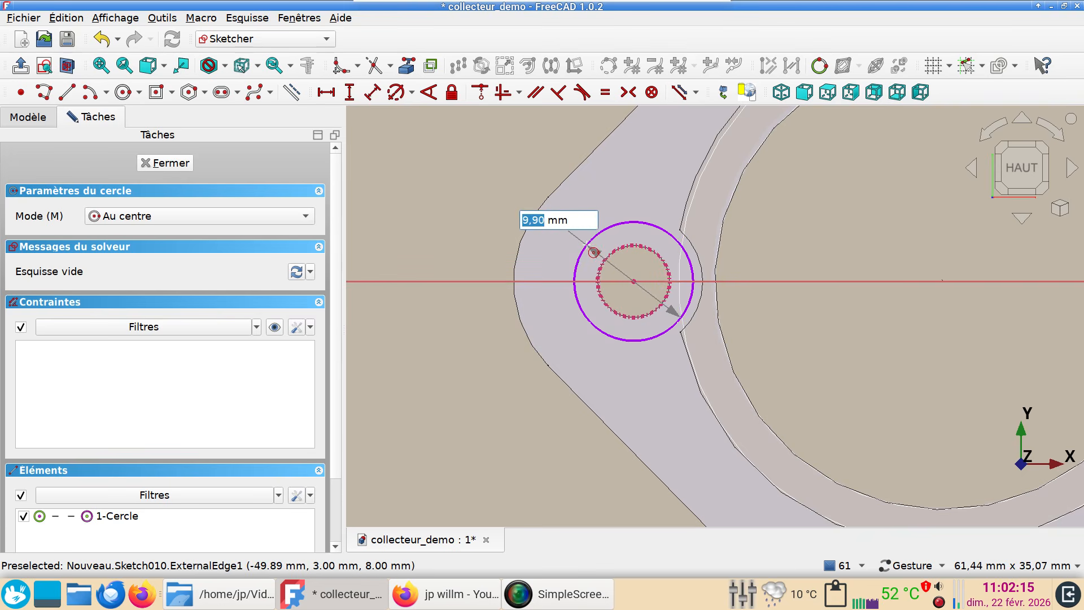
pyautogui.click(588, 247)
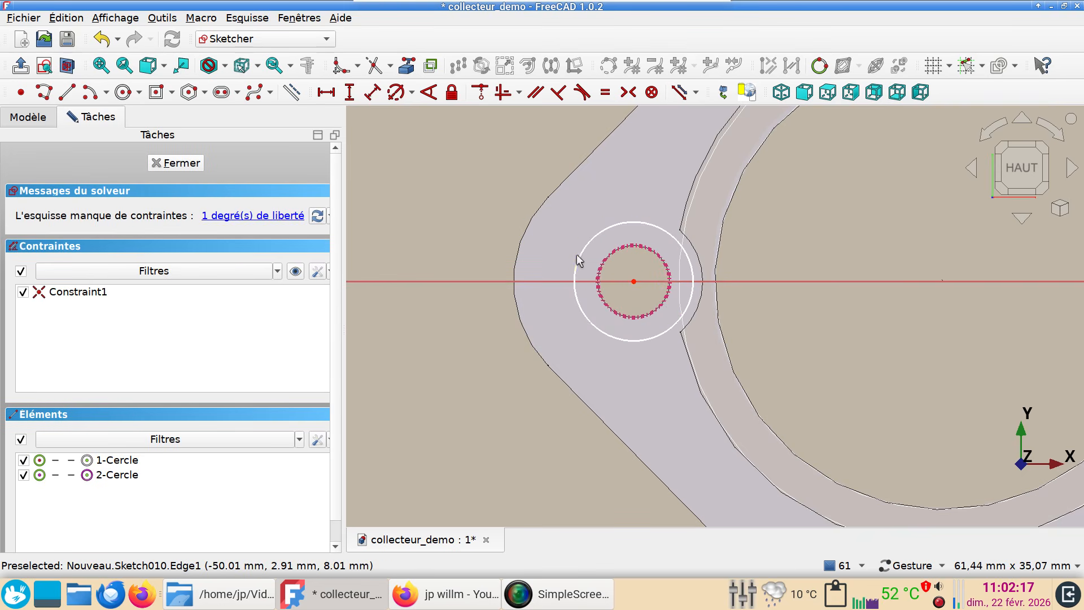
# Step: Constrain the new circle's diameter to 8.2 mm and close the sketch
pyautogui.click(582, 254)
pyautogui.press('d')
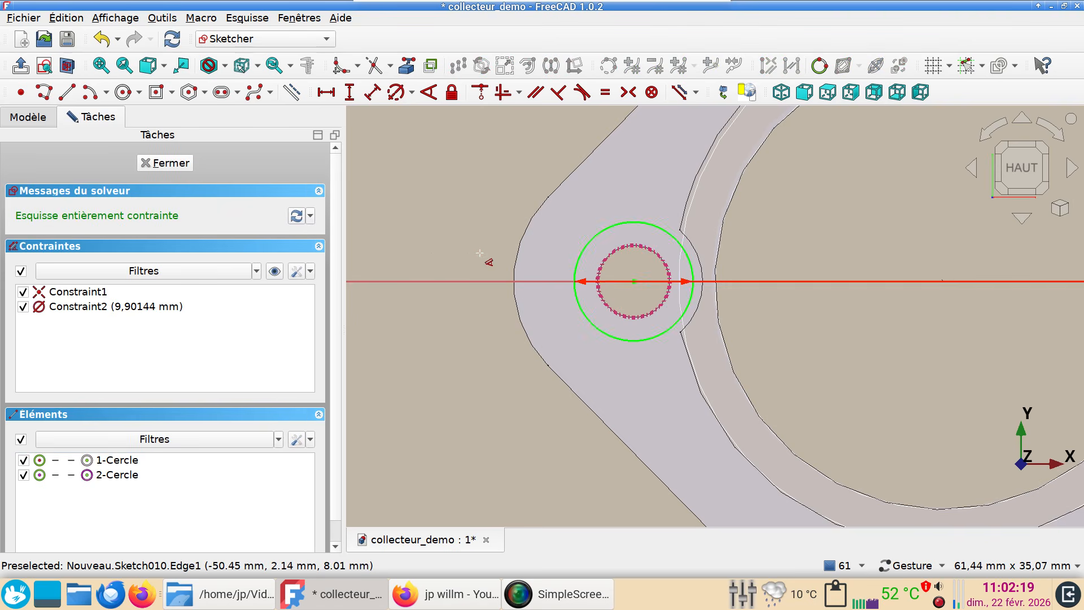
pyautogui.click(465, 236)
pyautogui.write('8.2')
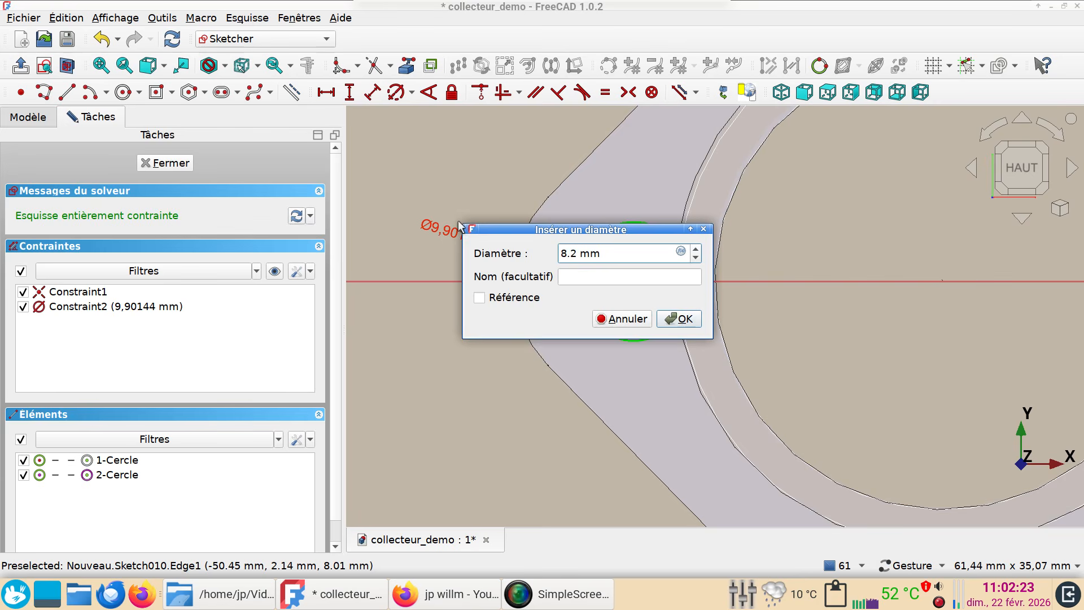
pyautogui.press('Return')
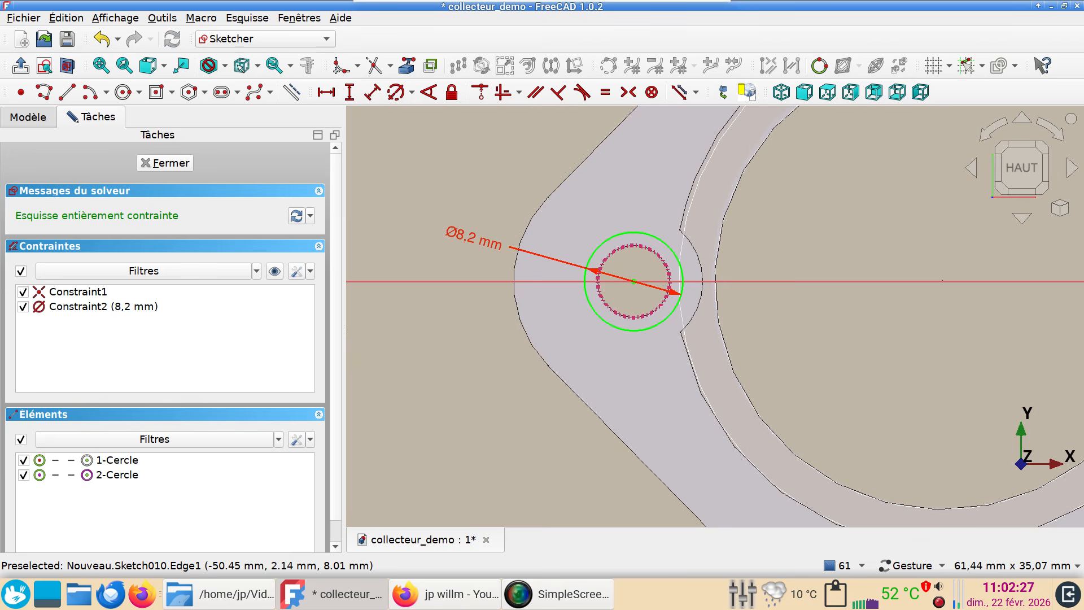
pyautogui.click(182, 162)
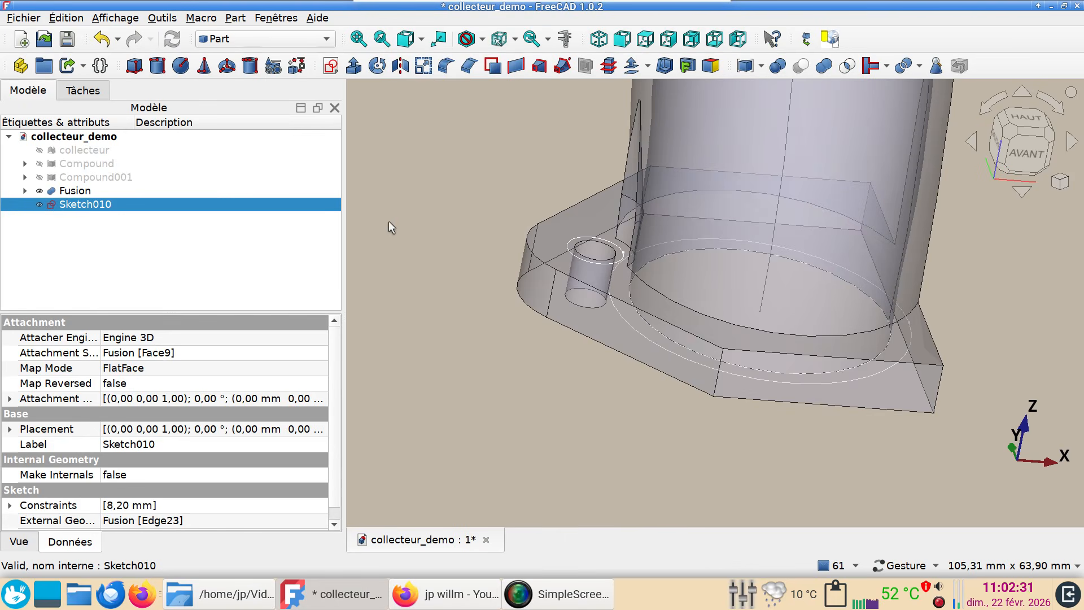
# Step: Extrude the circle sketch 7.7 mm along its normal in the reversed direction as a solid
pyautogui.press('1')
pyautogui.scroll(2, 508, 333)
pyautogui.moveTo(519, 328); pyautogui.dragTo(421, 268, button='right')
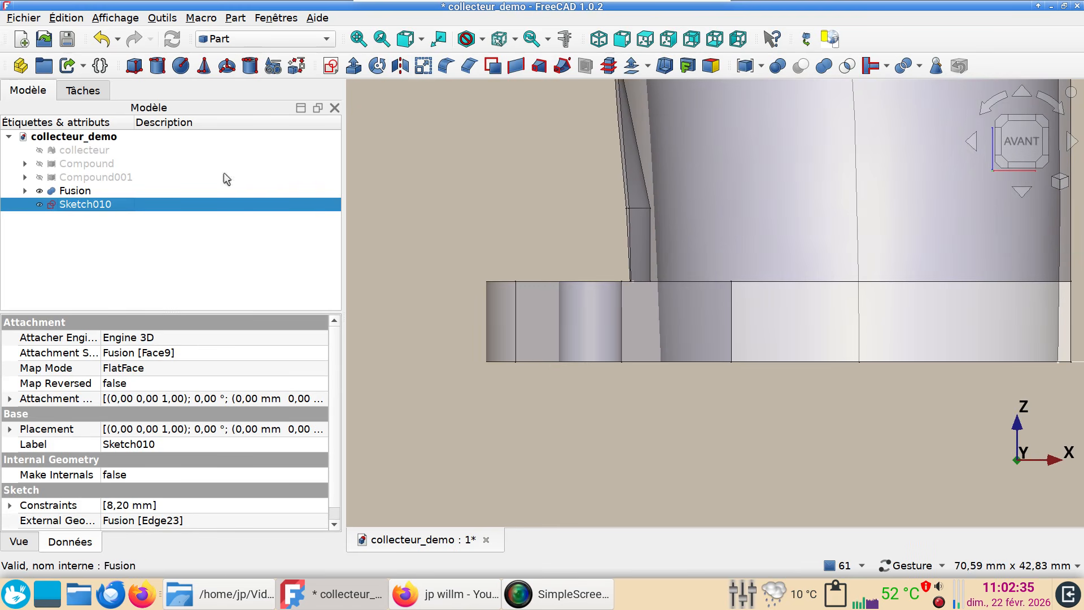
pyautogui.click(354, 67)
pyautogui.click(244, 224)
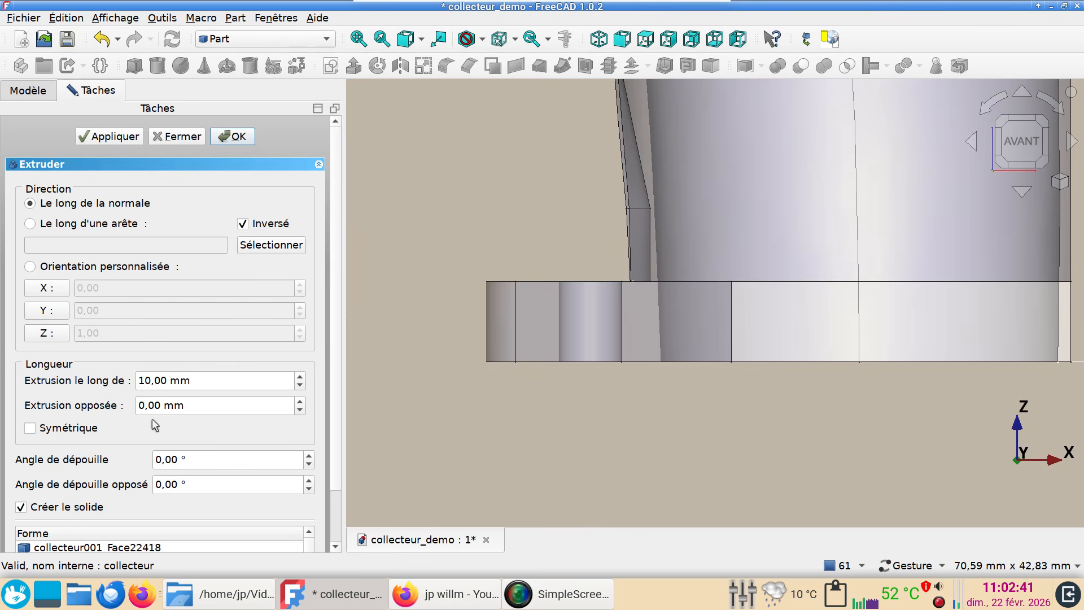
pyautogui.doubleClick(198, 378)
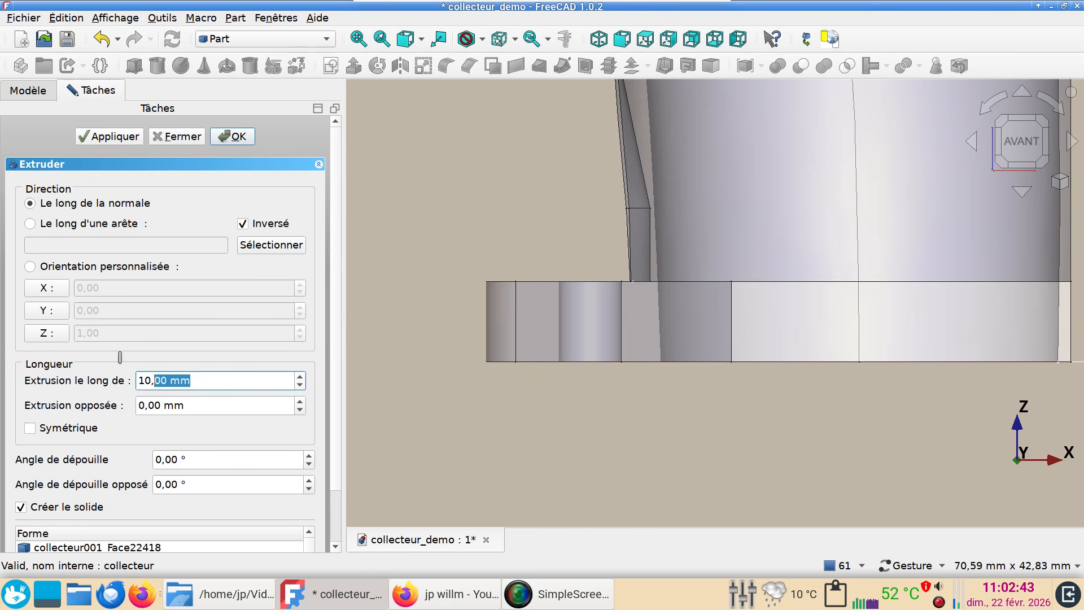
pyautogui.write('7.7')
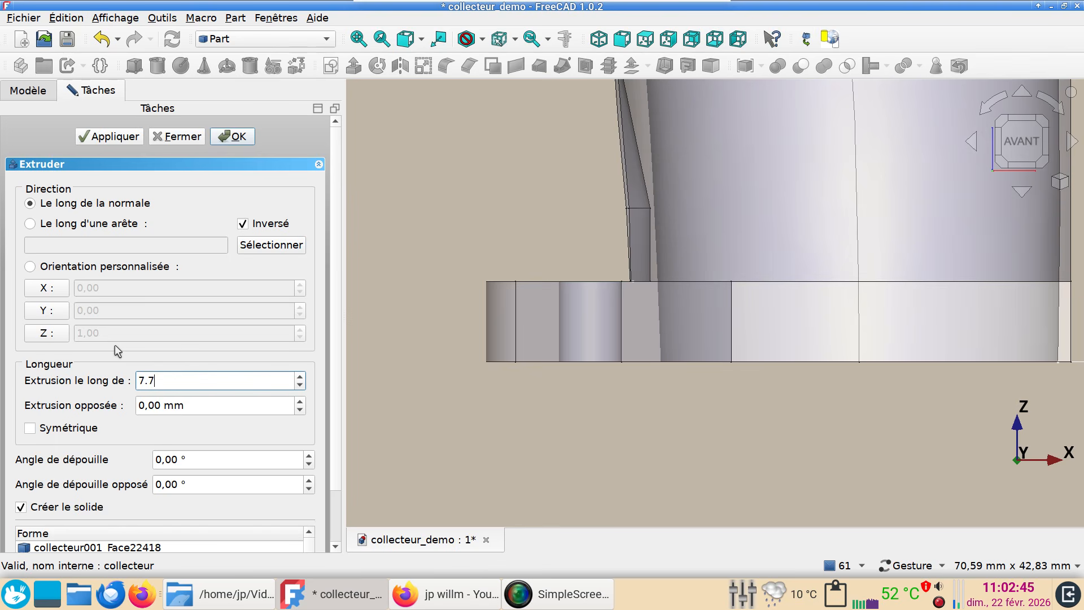
pyautogui.click(236, 138)
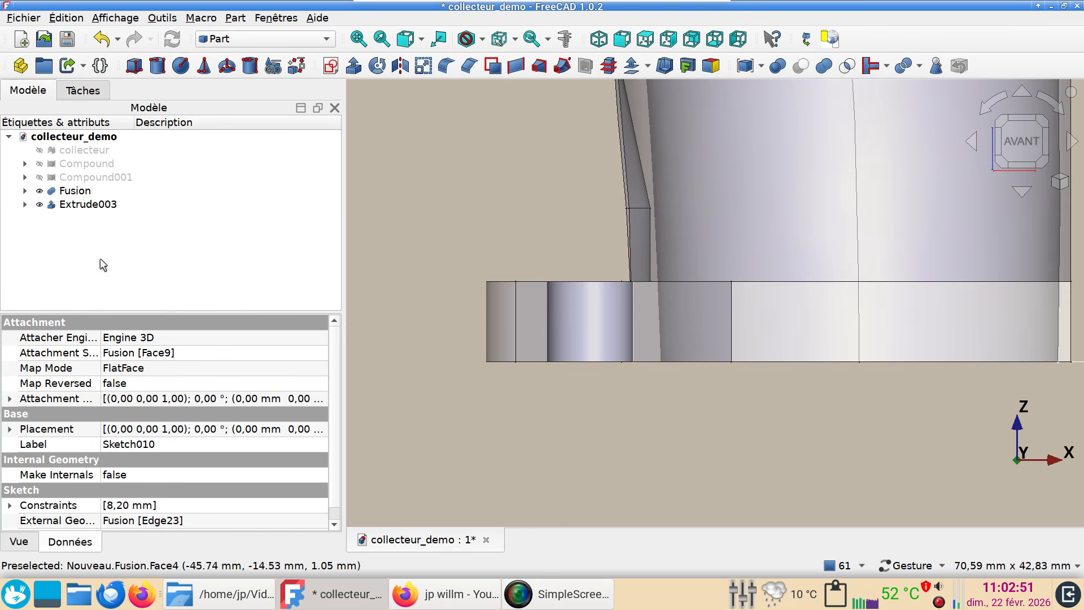
# Step: Set the taper angle of Extrude003 to 5°
pyautogui.click(100, 205)
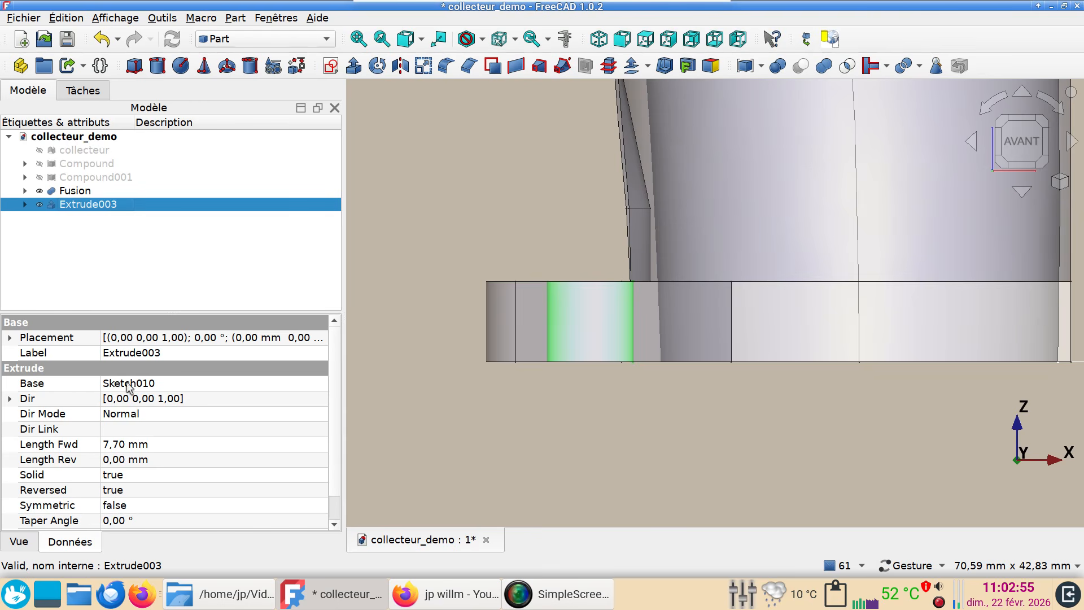
pyautogui.scroll(-1, 151, 510)
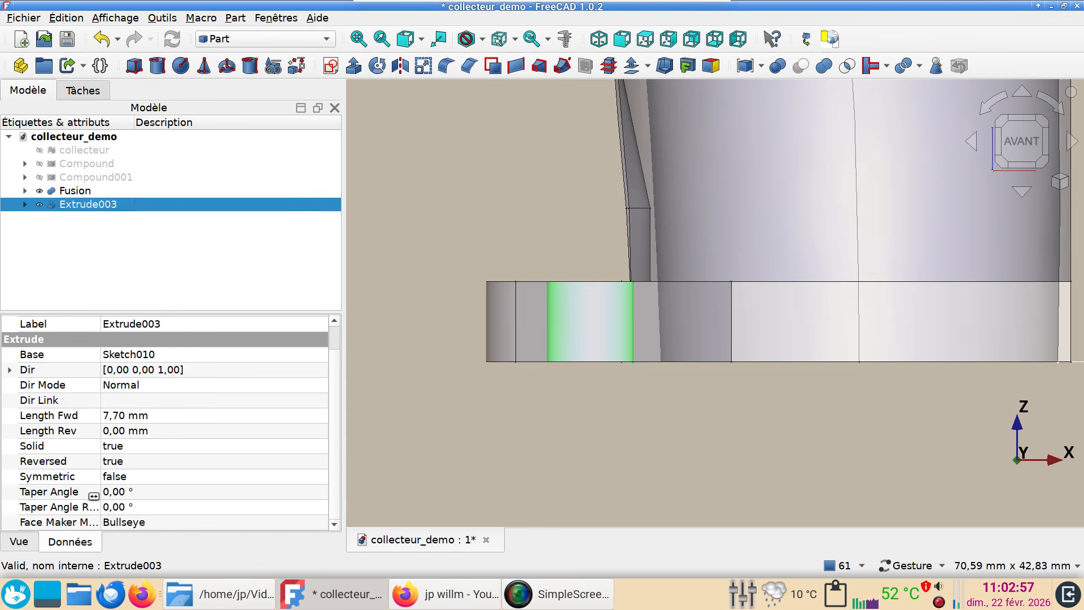
pyautogui.click(159, 492)
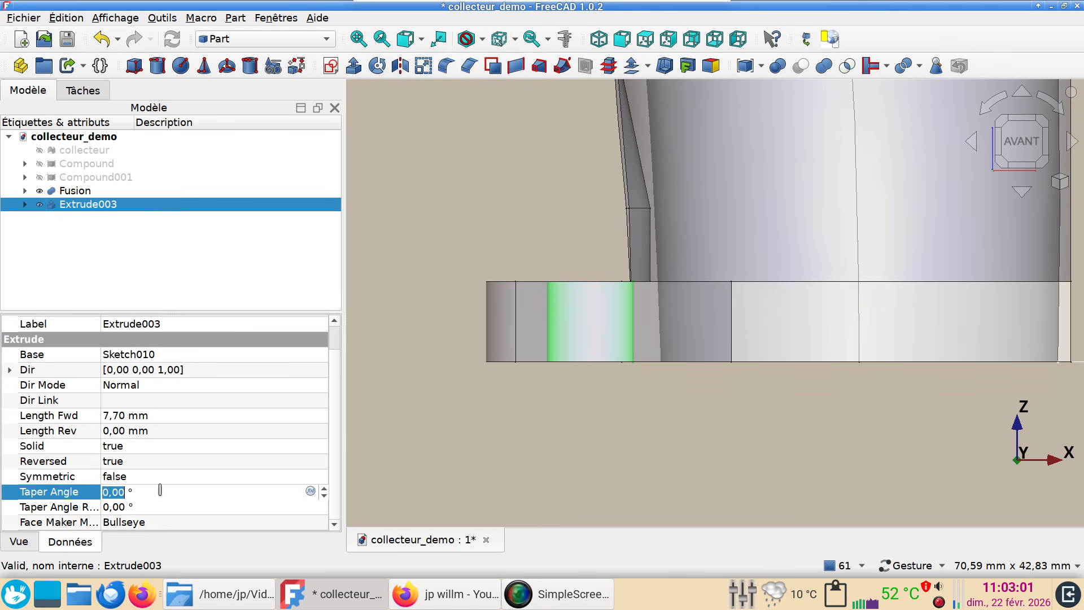
pyautogui.press('Return')
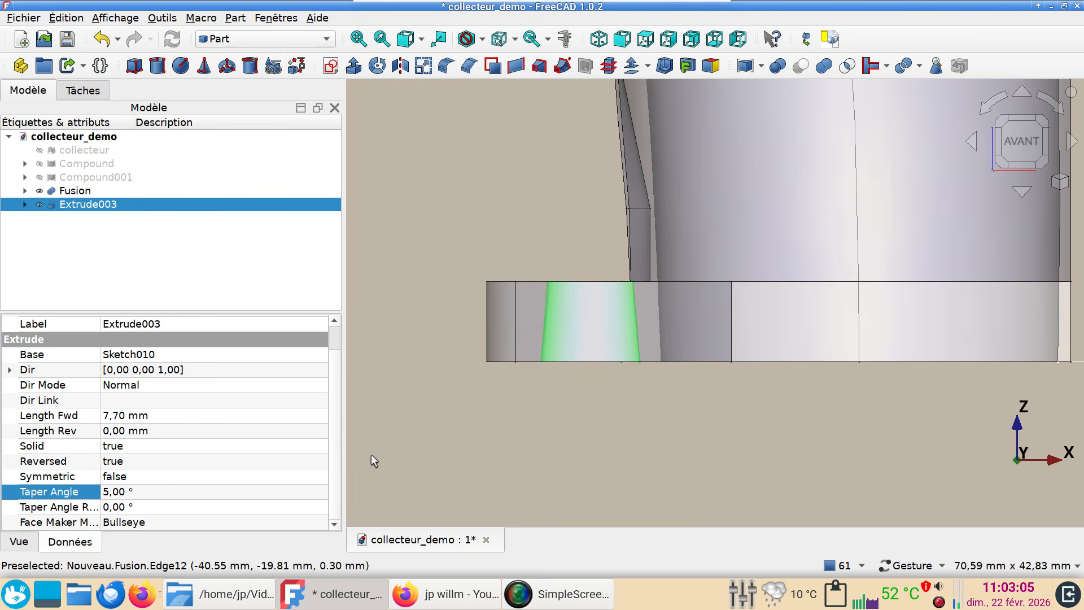
# Step: Cut the tapered extrusion Extrude003 out of the Fusion body
pyautogui.click(501, 326)
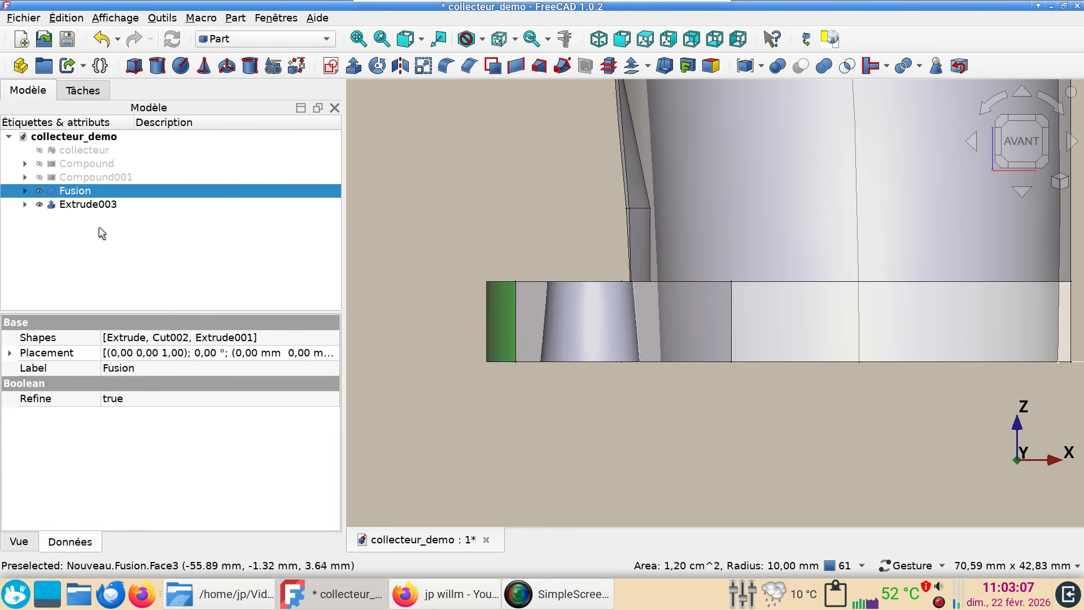
pyautogui.keyDown('ctrl'); pyautogui.click(95, 208); pyautogui.keyUp('ctrl')
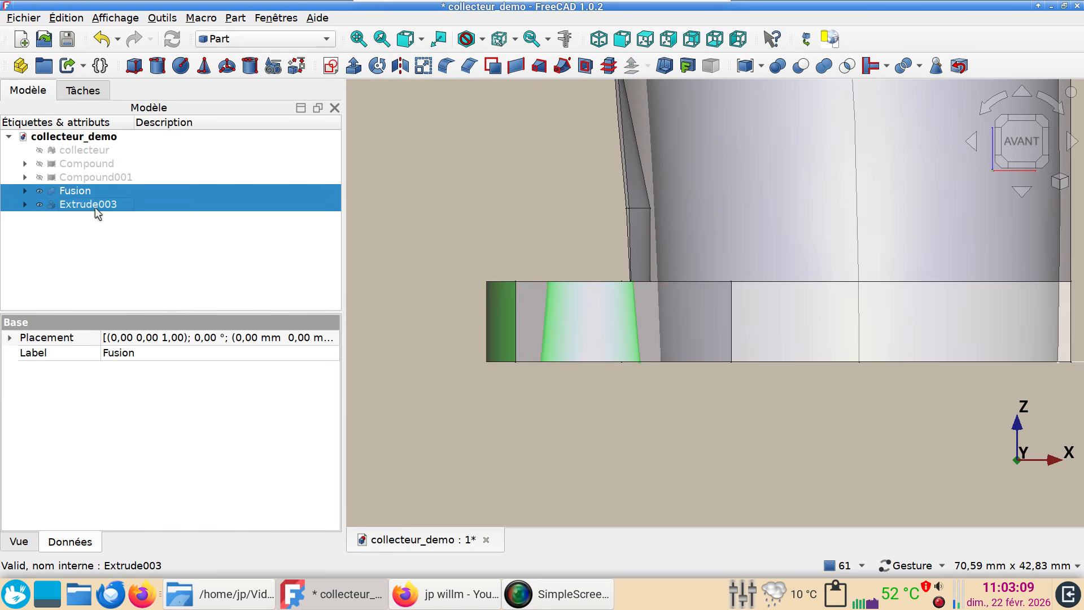
pyautogui.click(802, 71)
# Step: Chamfer the two edges where the pipe meets the top of the lower flange with an equal distance of 1 mm
pyautogui.moveTo(764, 124); pyautogui.dragTo(788, 213)
pyautogui.moveTo(570, 146); pyautogui.dragTo(838, 185)
pyautogui.scroll(-4, 660, 176)
pyautogui.scroll(-4, 692, 161)
pyautogui.scroll(2, 646, 428)
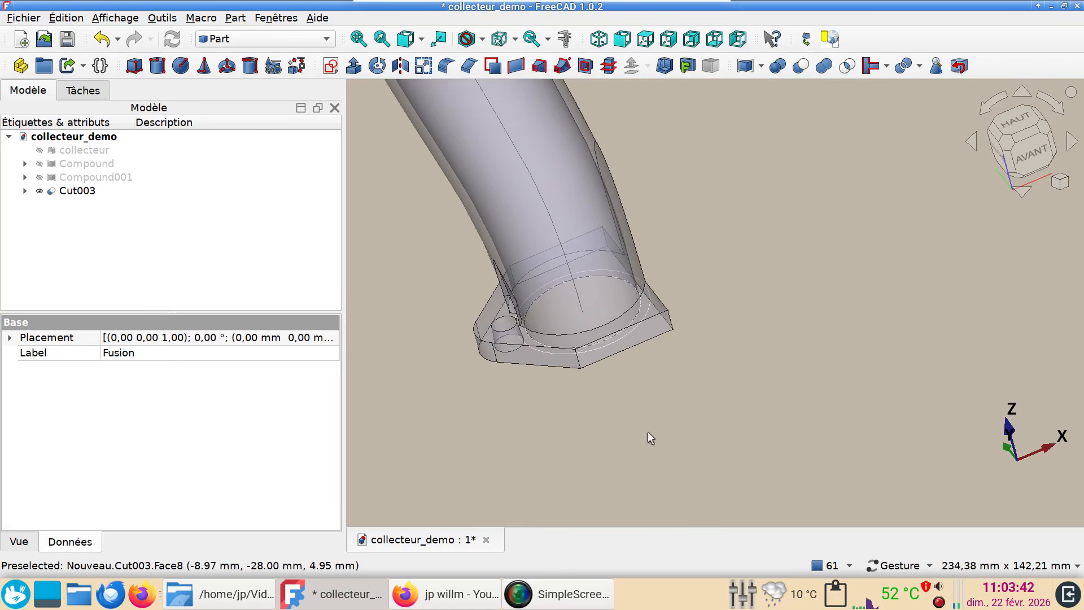
pyautogui.moveTo(646, 429); pyautogui.dragTo(724, 508, button='right')
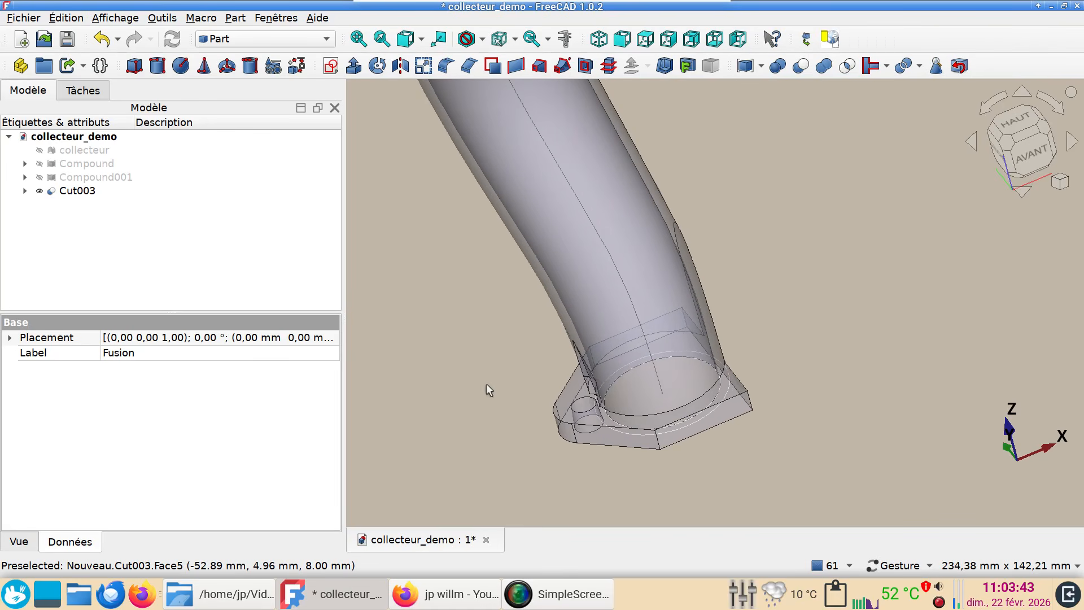
pyautogui.moveTo(488, 390)
pyautogui.mouseDown()
pyautogui.moveTo(642, 388)
pyautogui.moveTo(497, 382)
pyautogui.mouseUp()
pyautogui.moveTo(882, 361); pyautogui.dragTo(886, 380, button='right')
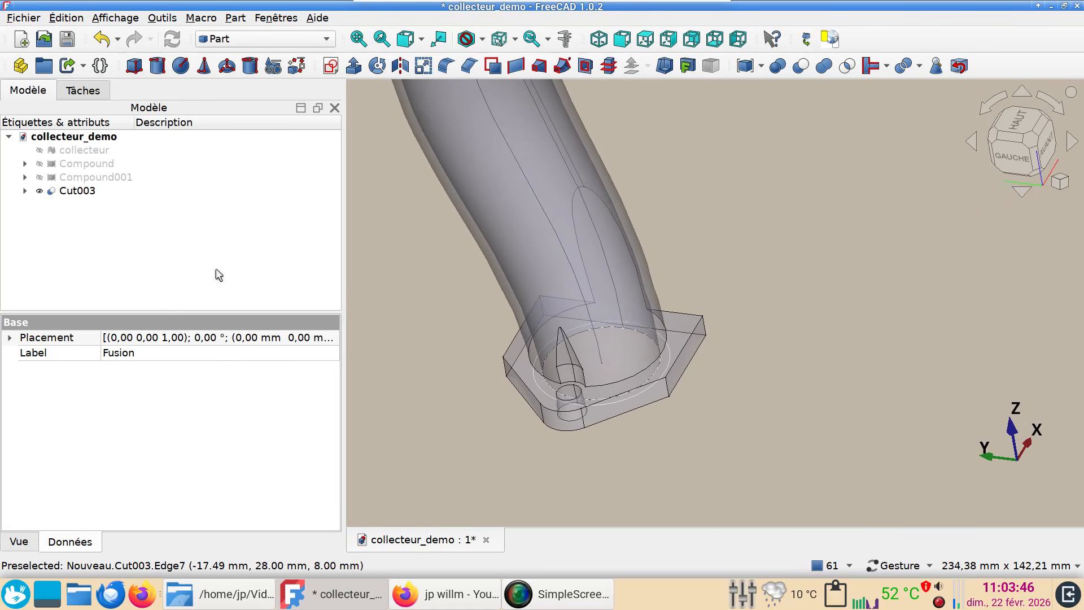
pyautogui.click(598, 384)
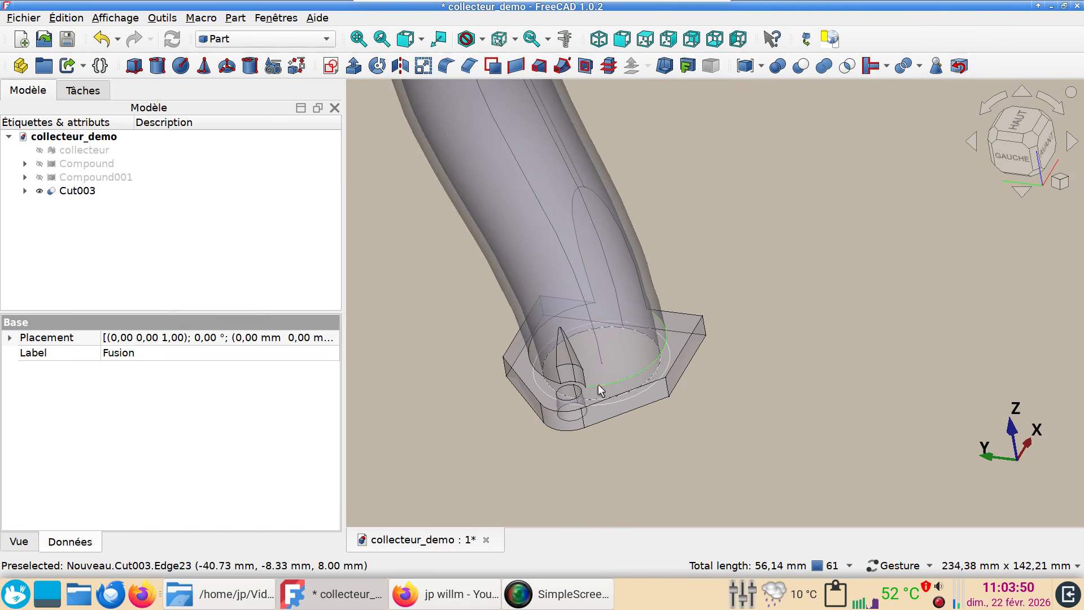
pyautogui.keyDown('ctrl'); pyautogui.click(553, 386); pyautogui.keyUp('ctrl')
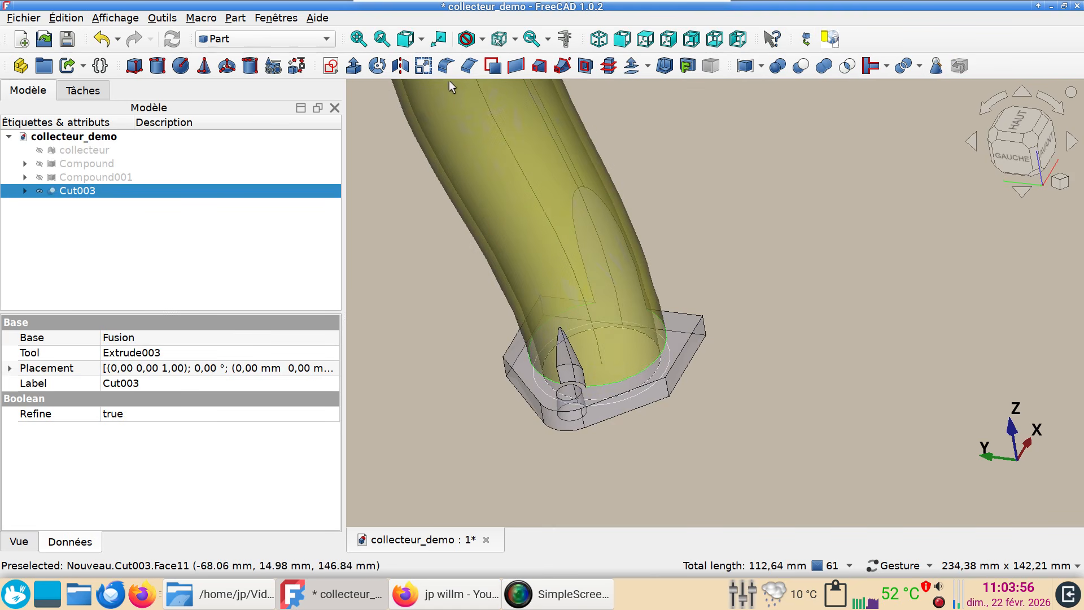
pyautogui.click(469, 66)
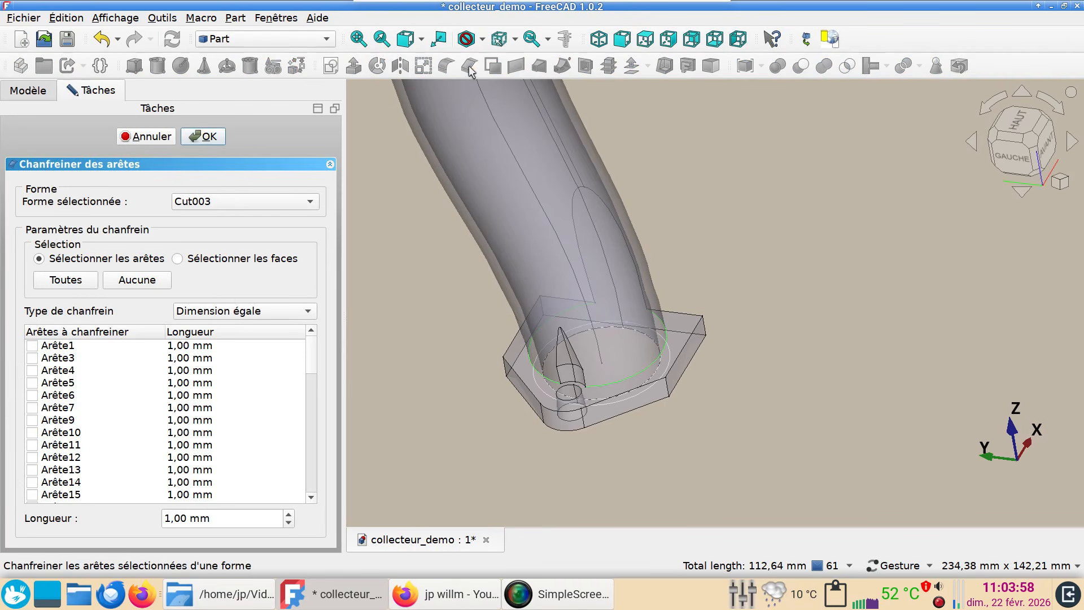
pyautogui.click(208, 137)
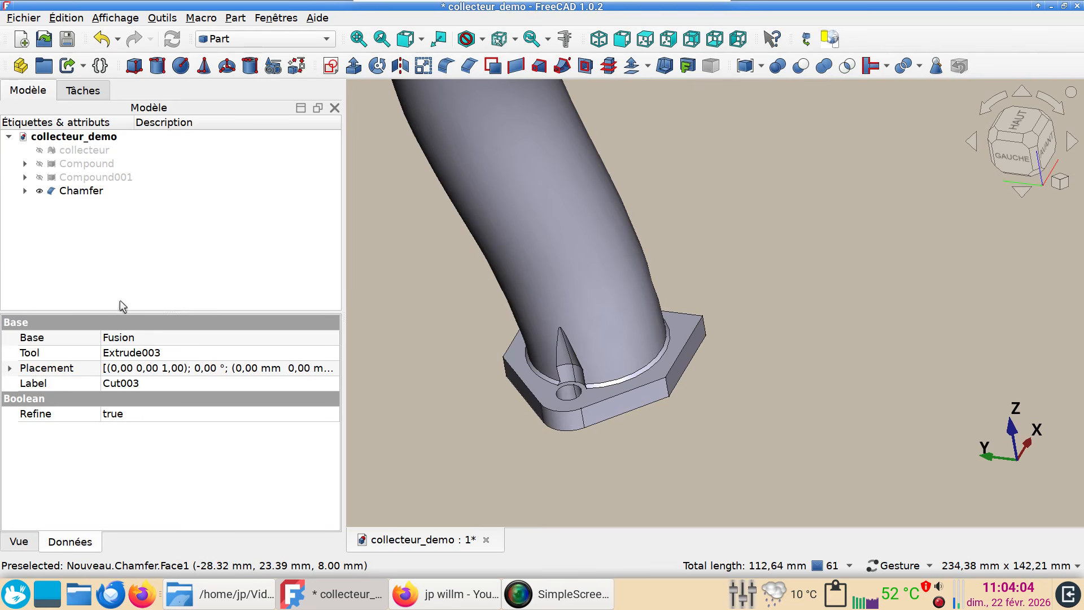
# Step: Set the chamfer length on both pipe-to-lower-flange edges to 5 mm
pyautogui.doubleClick(88, 191)
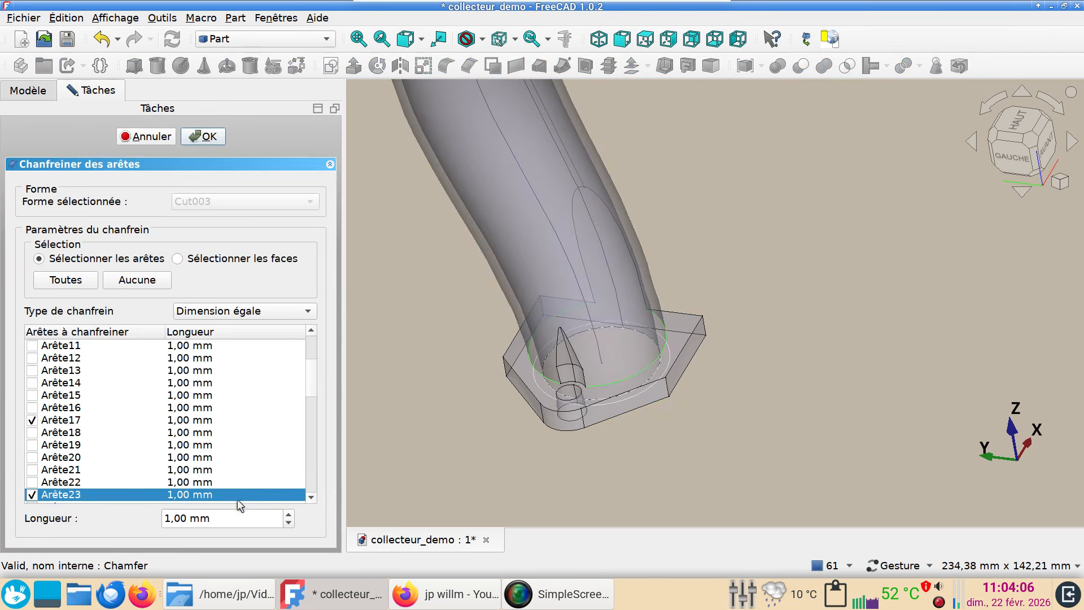
pyautogui.moveTo(231, 514); pyautogui.dragTo(173, 518)
pyautogui.write('5')
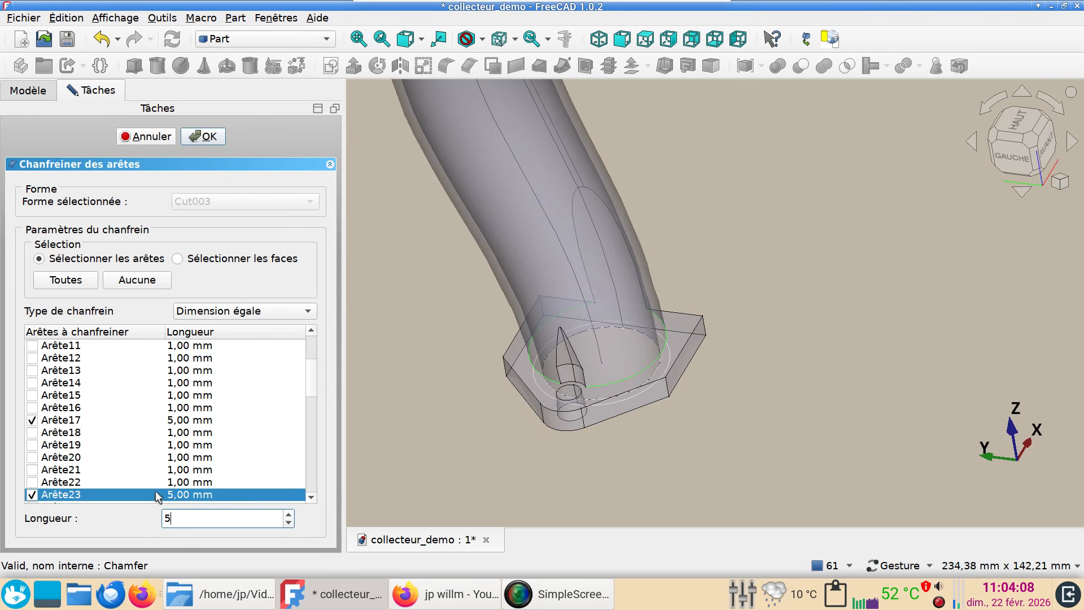
pyautogui.click(204, 137)
# Step: Examine the chamfer around the pipe base, the bolt hole and the flange underside from several angles
pyautogui.moveTo(429, 296); pyautogui.dragTo(547, 375)
pyautogui.scroll(7, 536, 305)
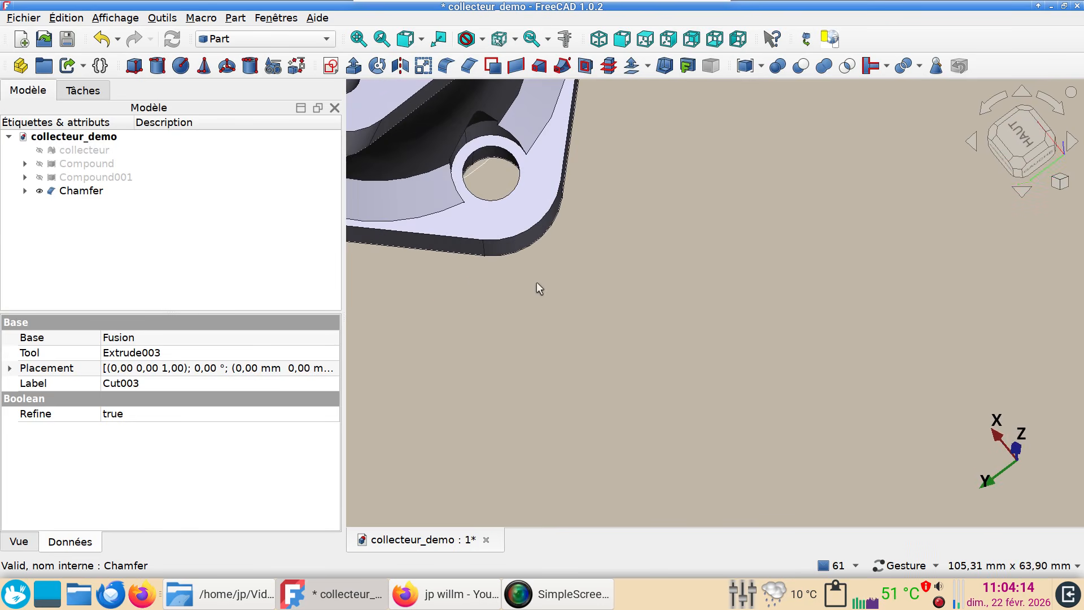
pyautogui.moveTo(607, 279); pyautogui.dragTo(625, 525, button='right')
pyautogui.moveTo(683, 472); pyautogui.dragTo(479, 274)
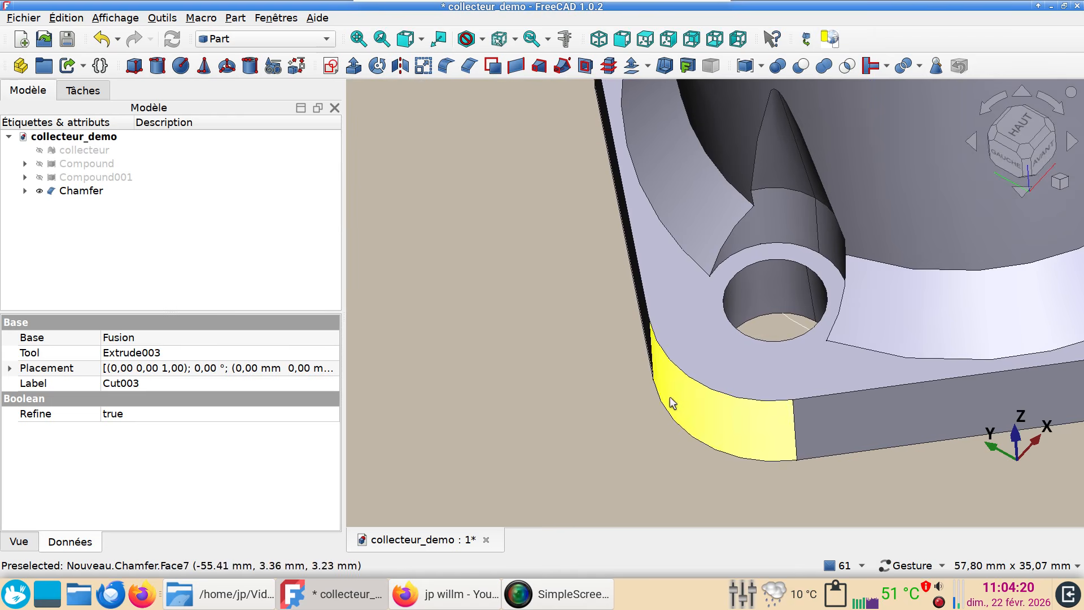
pyautogui.scroll(-2, 672, 394)
pyautogui.moveTo(866, 286); pyautogui.dragTo(558, 417)
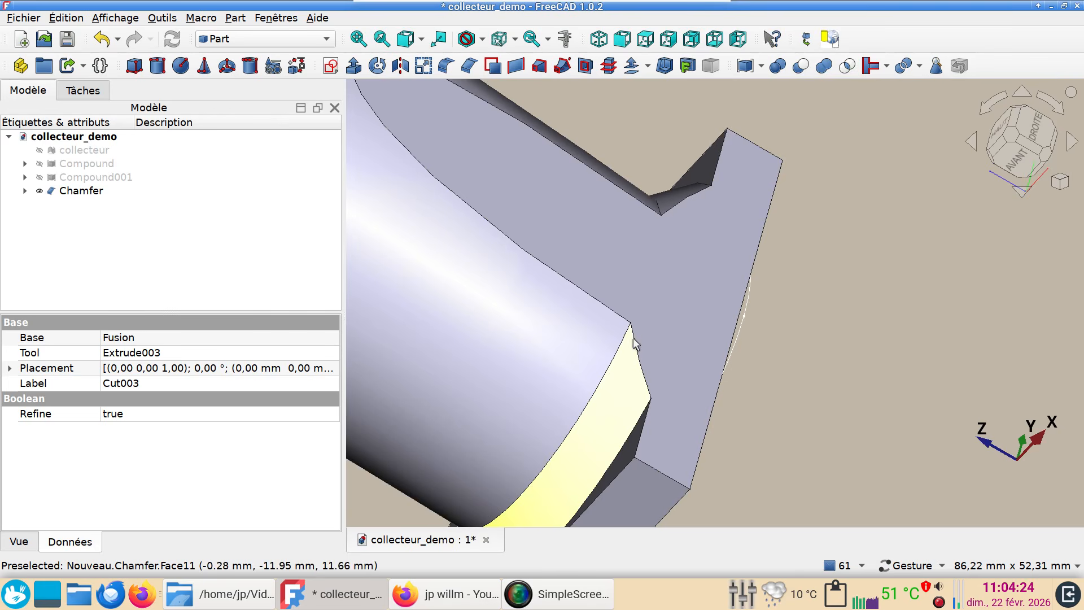
pyautogui.scroll(-3, 588, 384)
pyautogui.moveTo(588, 385); pyautogui.dragTo(680, 339)
pyautogui.scroll(1, 440, 398)
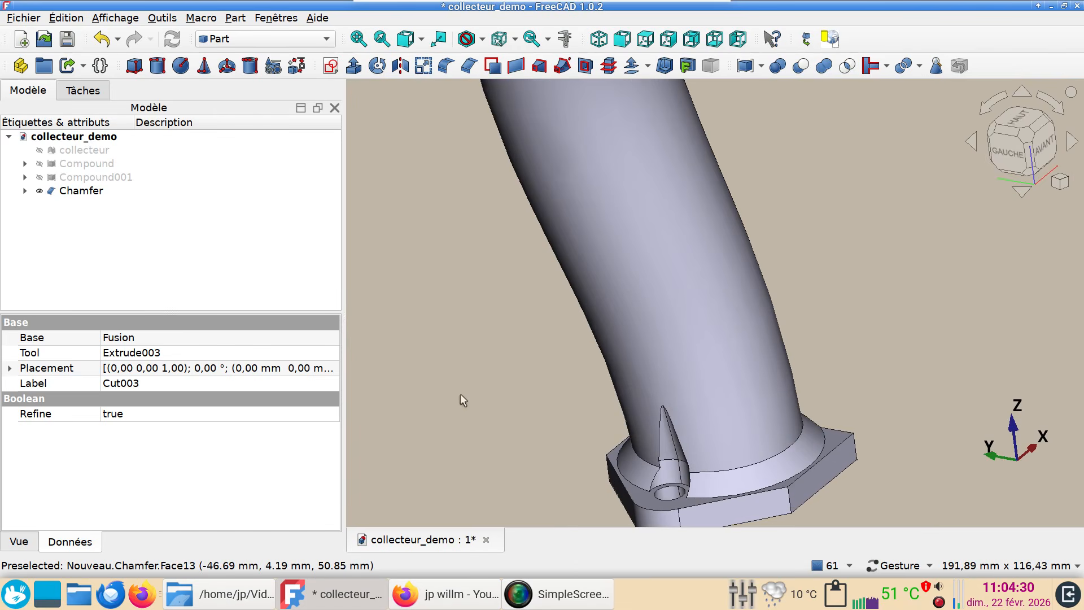
pyautogui.moveTo(469, 320); pyautogui.dragTo(480, 348)
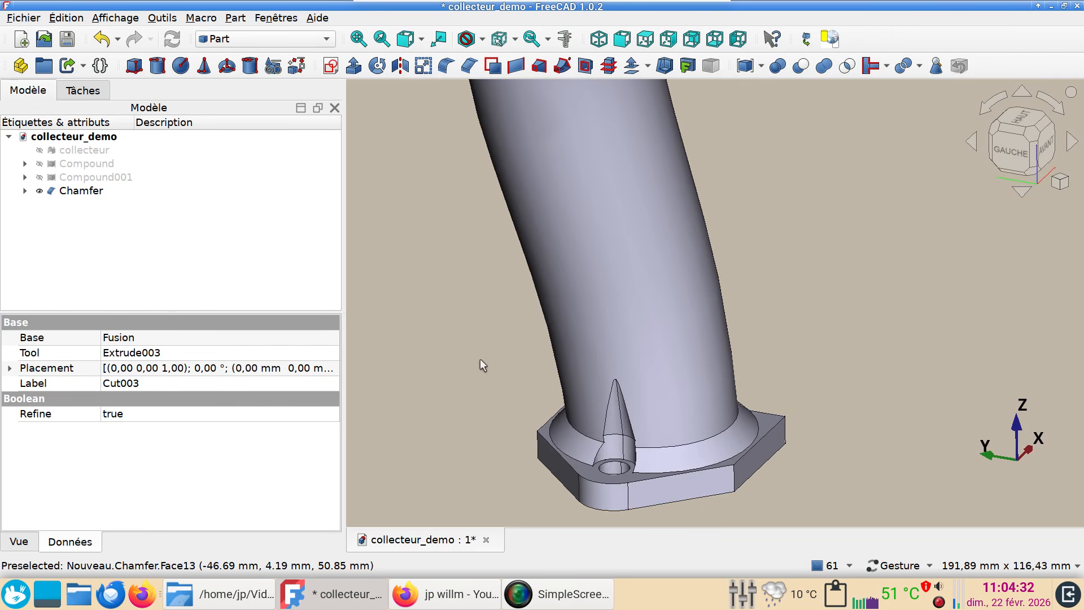
# Step: Fillet the edge where the pipe meets the underside of the upper flange with a constant radius of 5 mm
pyautogui.scroll(-1, 464, 384)
pyautogui.scroll(-1, 704, 420)
pyautogui.moveTo(717, 365); pyautogui.dragTo(713, 334)
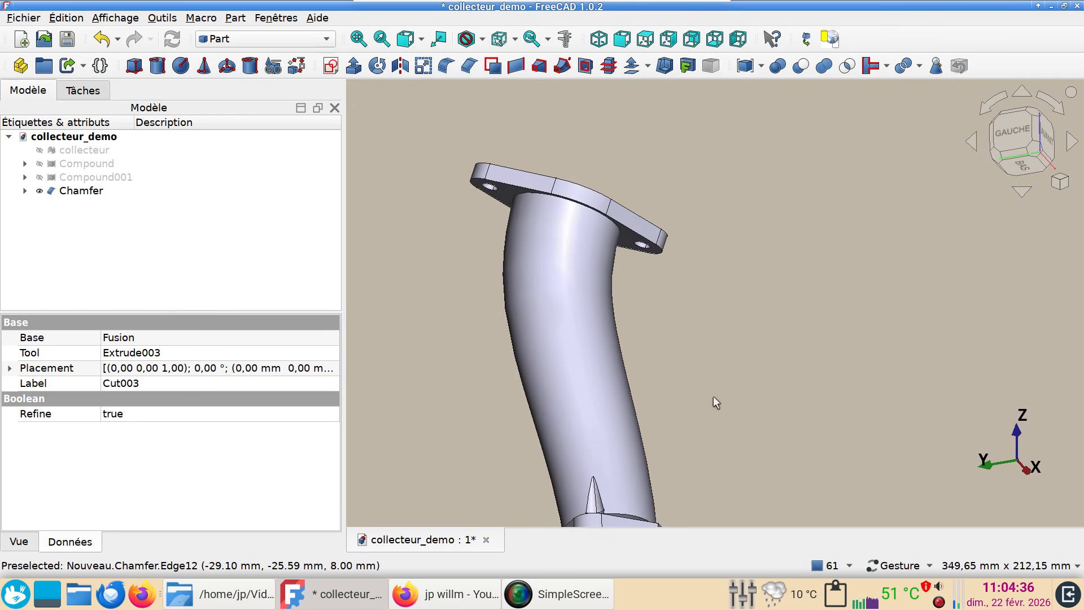
pyautogui.moveTo(712, 392); pyautogui.dragTo(673, 466, button='right')
pyautogui.moveTo(636, 399); pyautogui.dragTo(625, 345)
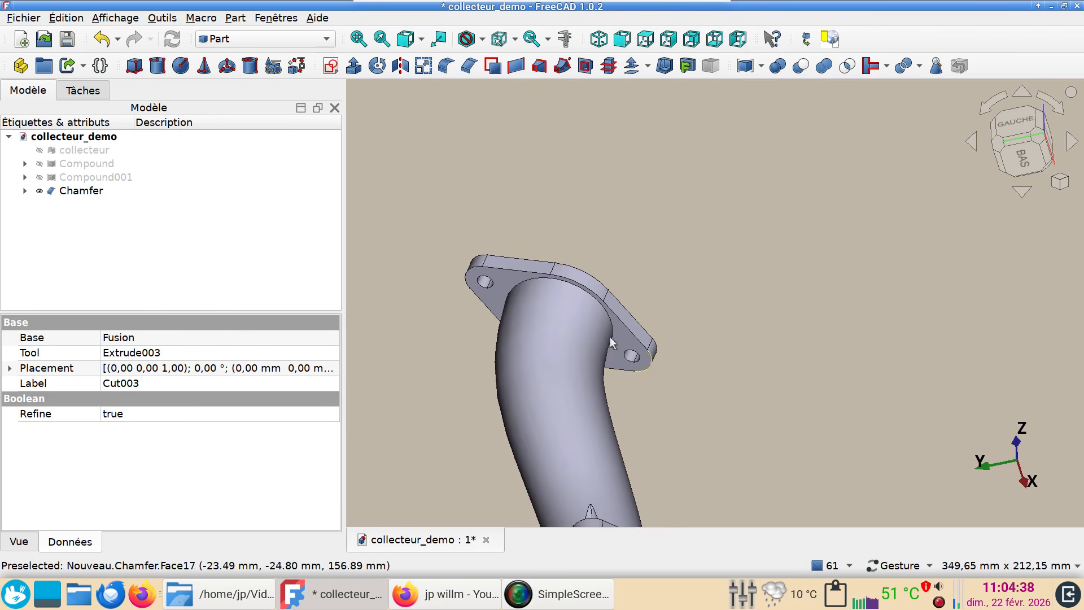
pyautogui.click(537, 276)
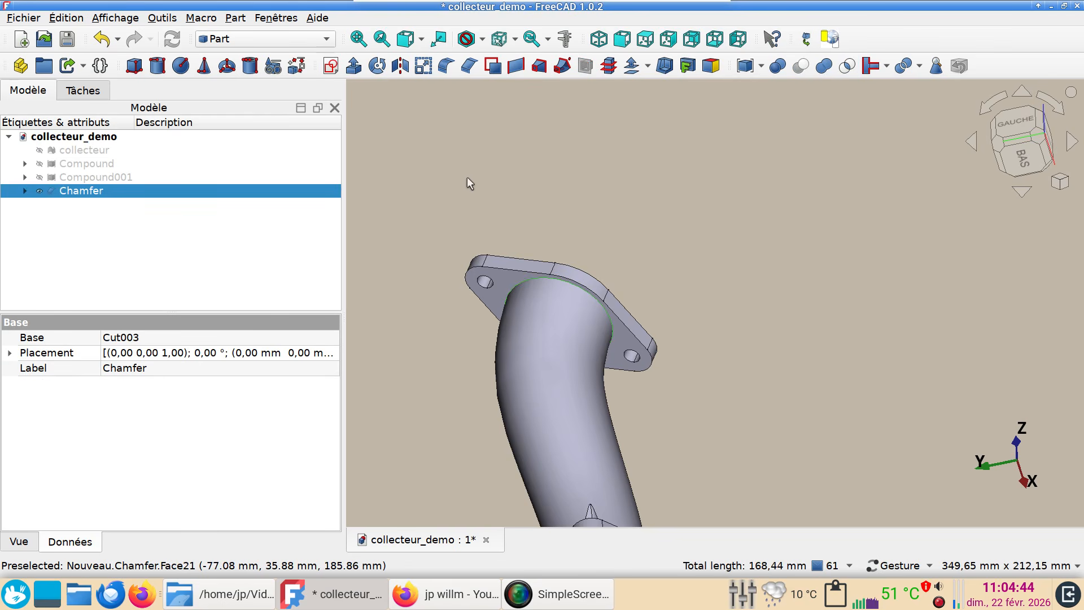
pyautogui.click(445, 67)
pyautogui.moveTo(221, 518); pyautogui.dragTo(158, 515)
pyautogui.write('5')
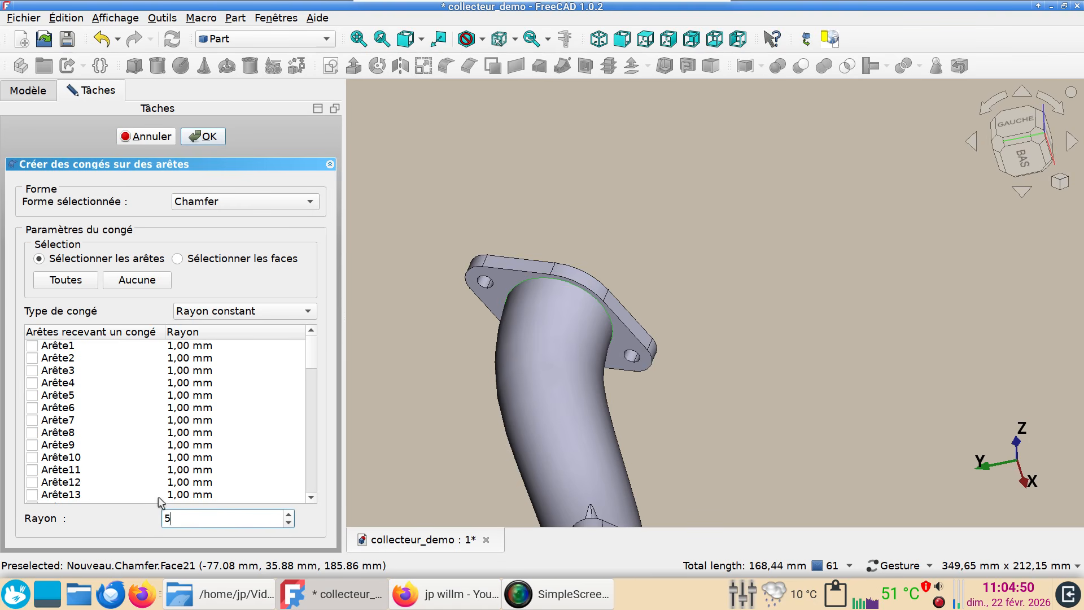
pyautogui.click(208, 137)
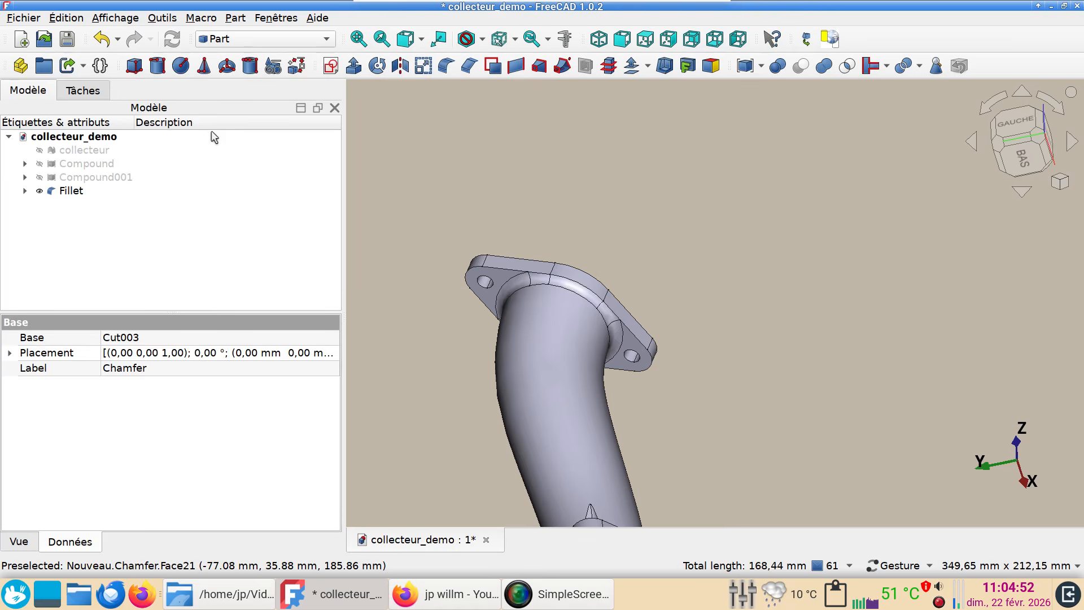
# Step: Mirror the Fillet body across the YZ plane to create the second manifold pipe
pyautogui.scroll(-3, 643, 387)
pyautogui.moveTo(702, 385); pyautogui.dragTo(565, 463)
pyautogui.moveTo(757, 327); pyautogui.dragTo(554, 335)
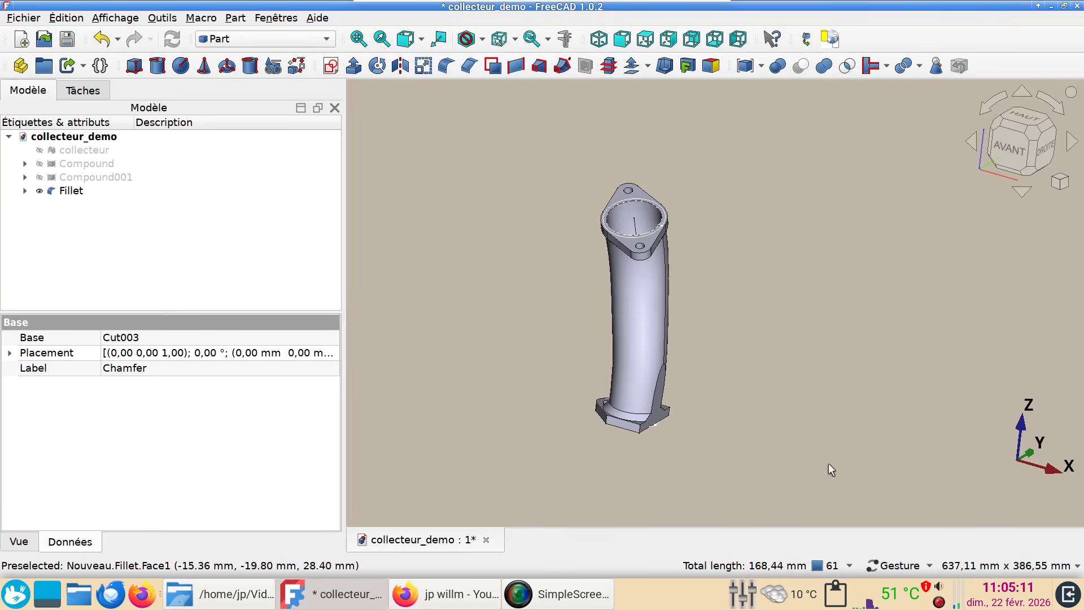
pyautogui.click(1017, 151)
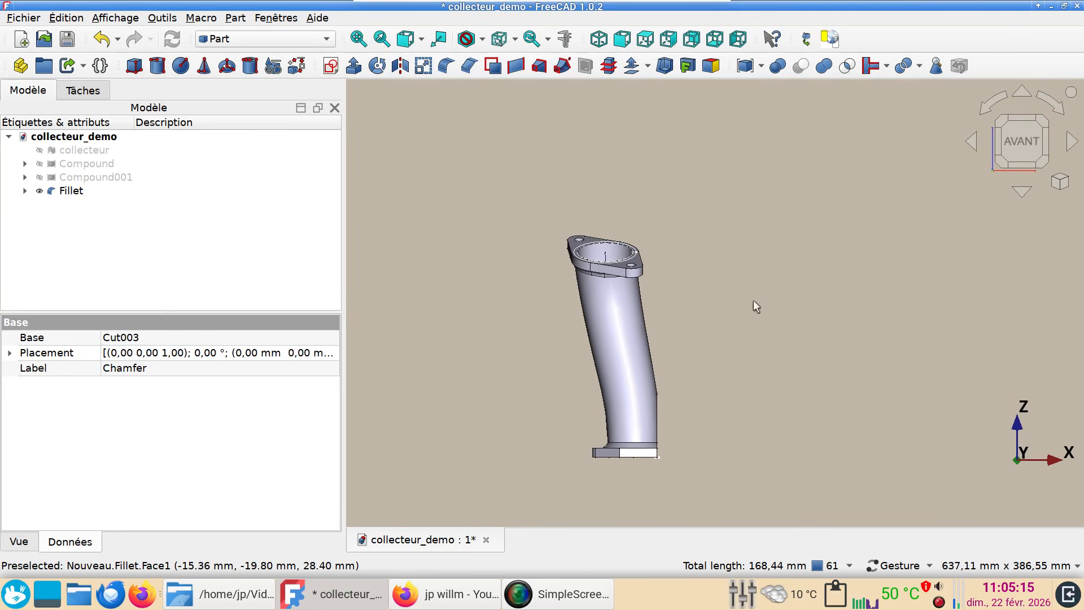
pyautogui.click(71, 191)
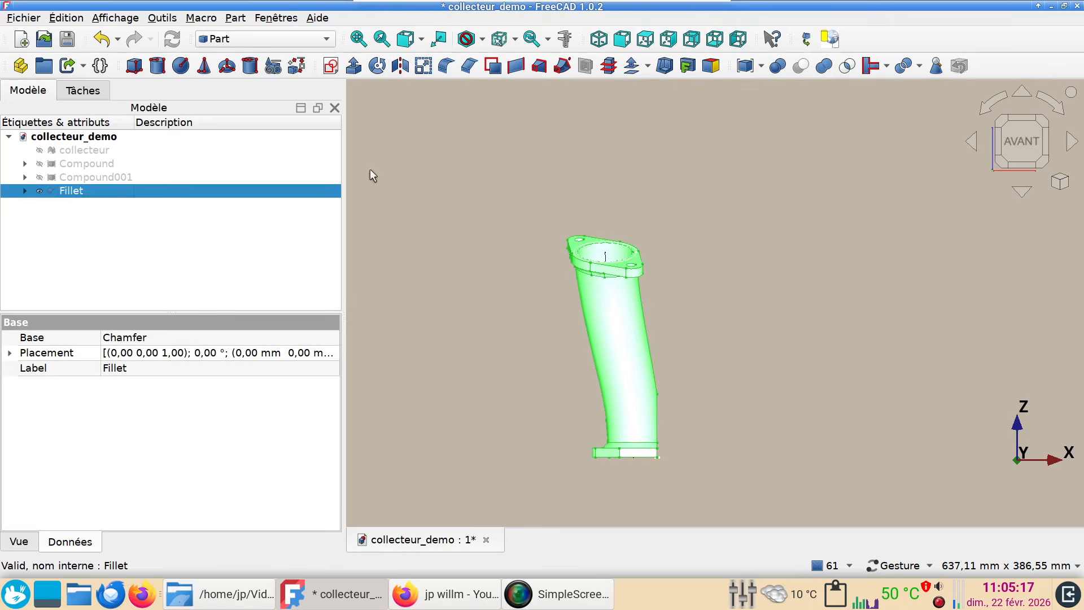
pyautogui.click(400, 66)
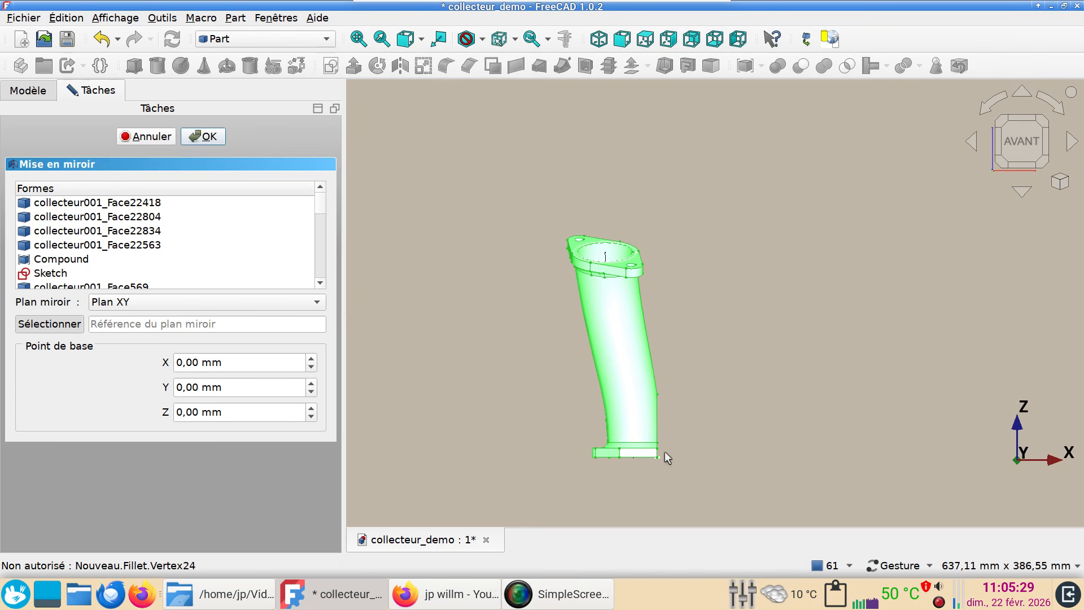
pyautogui.click(198, 302)
pyautogui.click(197, 337)
pyautogui.click(209, 137)
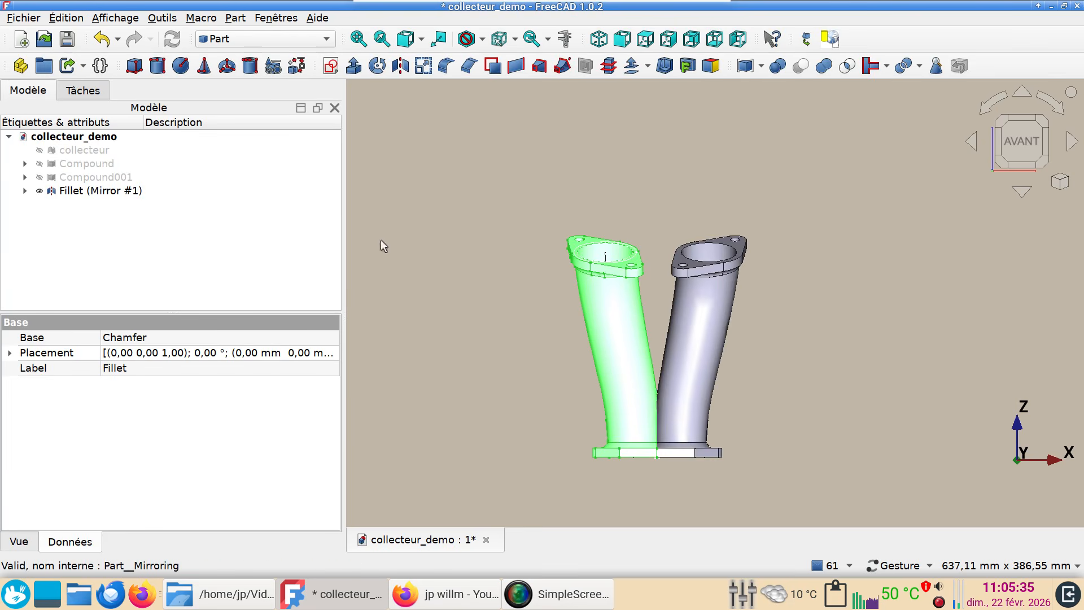
# Step: Display the mirrored pipes in wireframe from the right side
pyautogui.moveTo(830, 317); pyautogui.dragTo(789, 358)
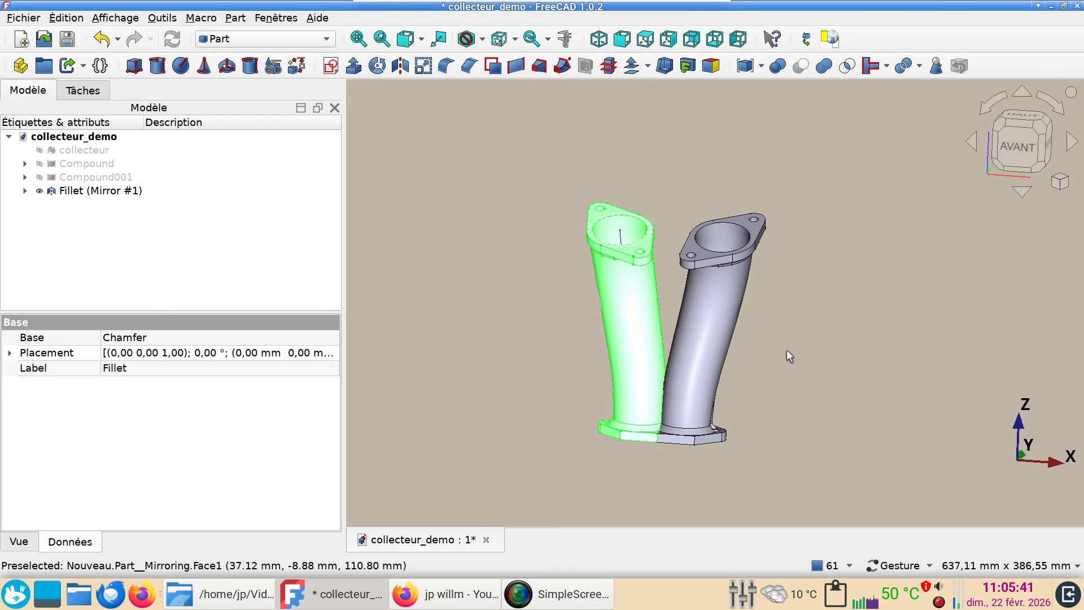
pyautogui.click(801, 358)
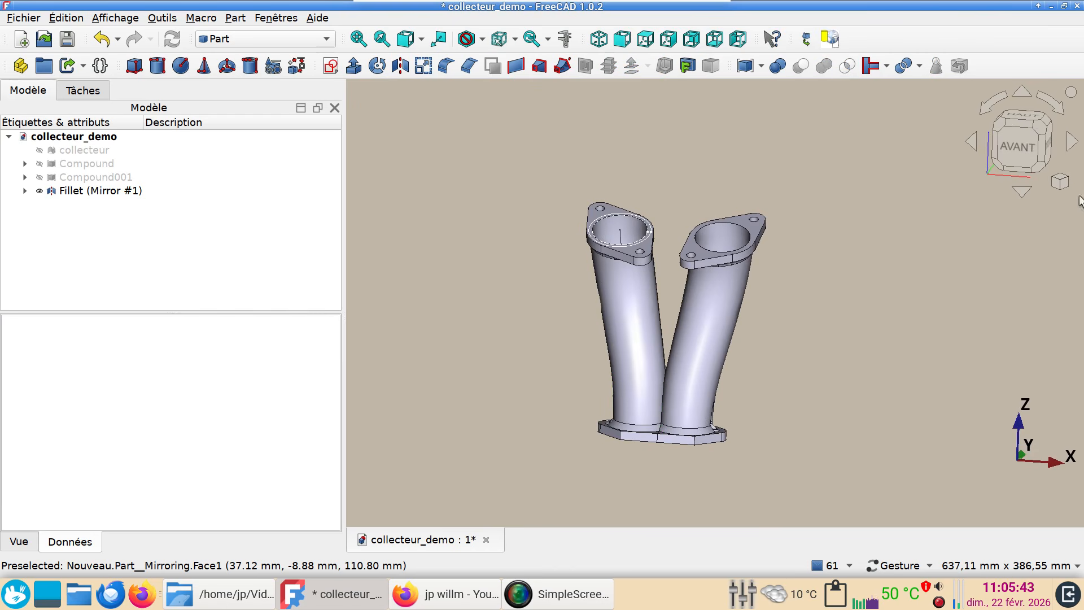
pyautogui.click(1033, 149)
pyautogui.scroll(2, 832, 336)
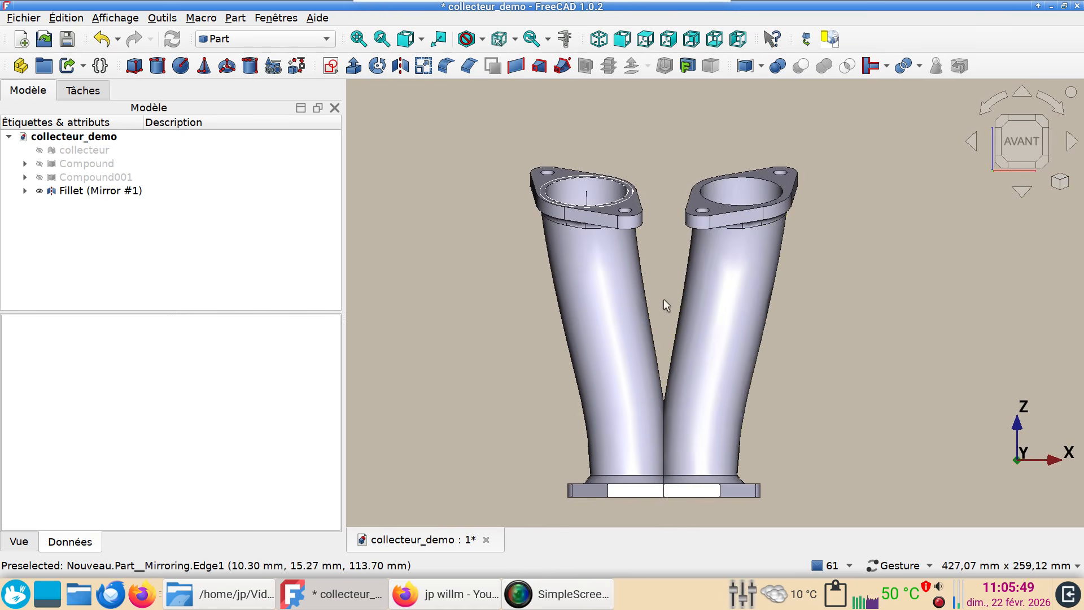
pyautogui.moveTo(717, 305); pyautogui.dragTo(850, 290)
pyautogui.scroll(-3, 623, 229)
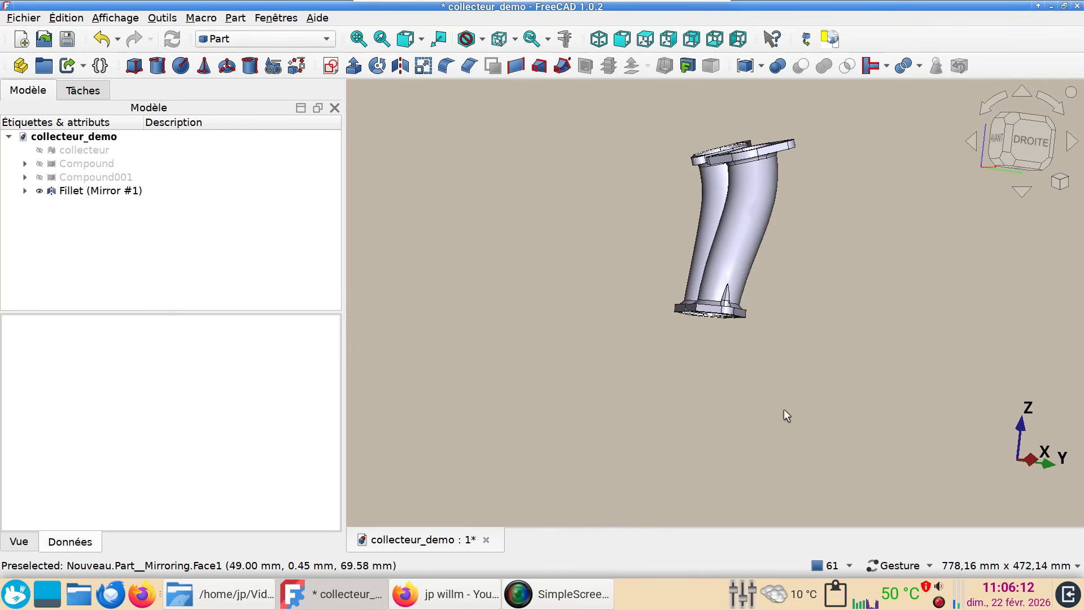
pyautogui.press('3')
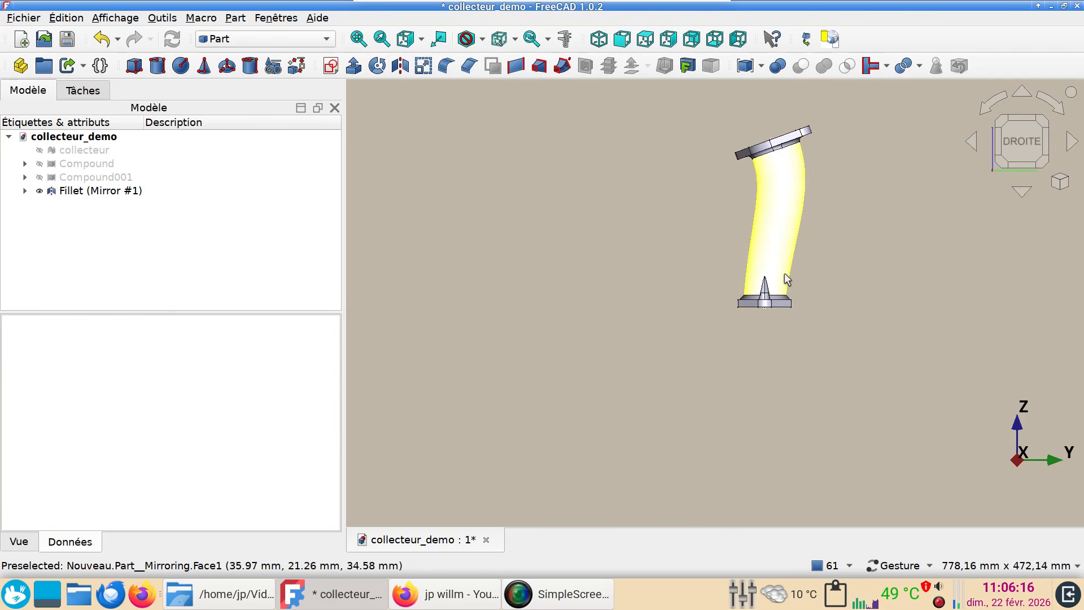
pyautogui.press('v')
pyautogui.press('3')
pyautogui.scroll(3, 855, 252)
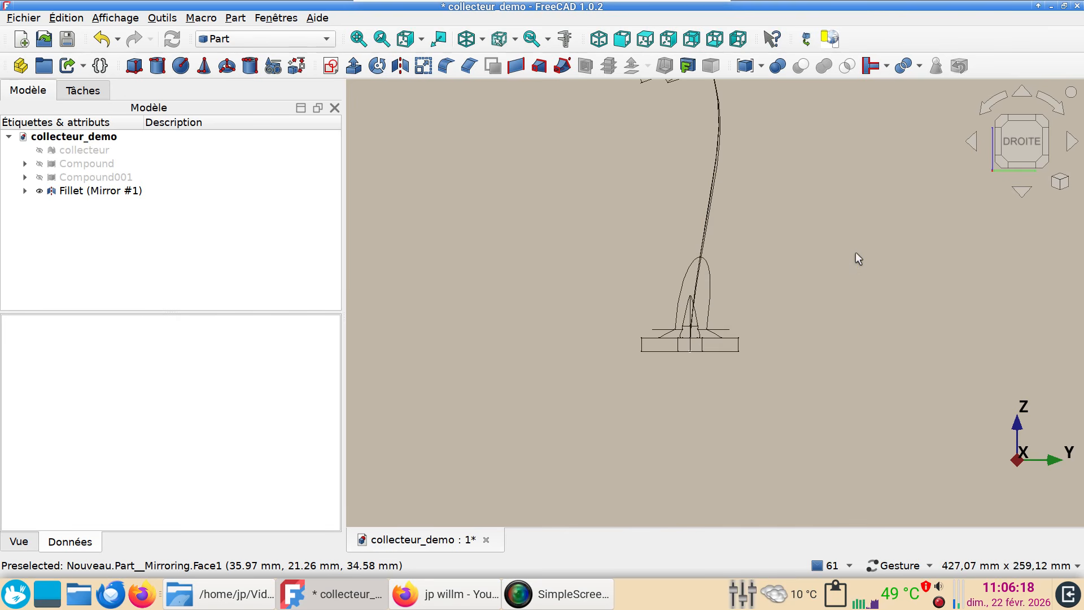
pyautogui.moveTo(823, 167); pyautogui.dragTo(781, 295, button='right')
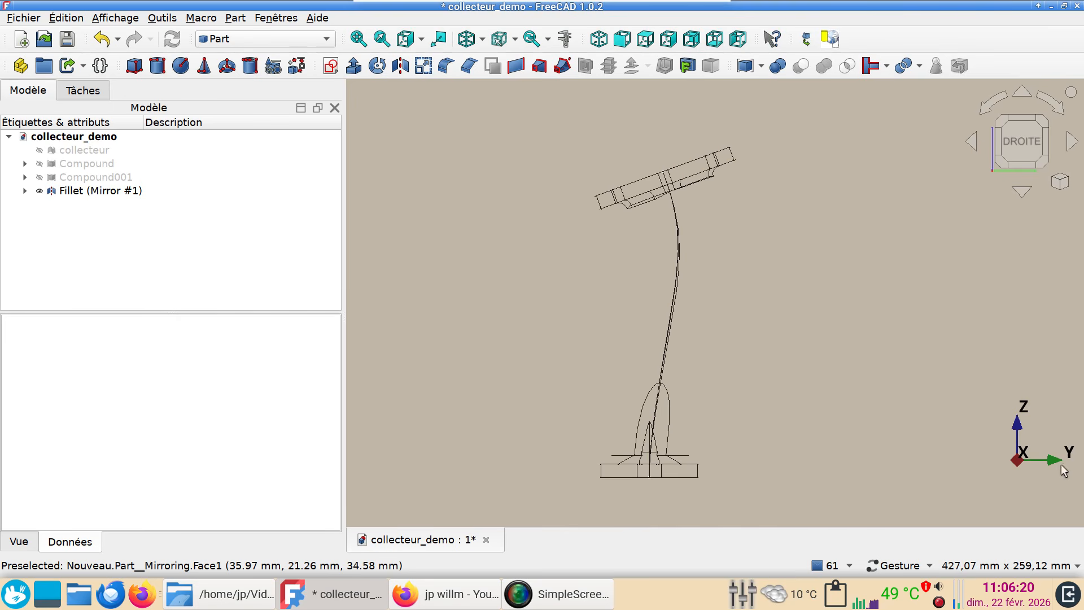
pyautogui.scroll(3, 706, 322)
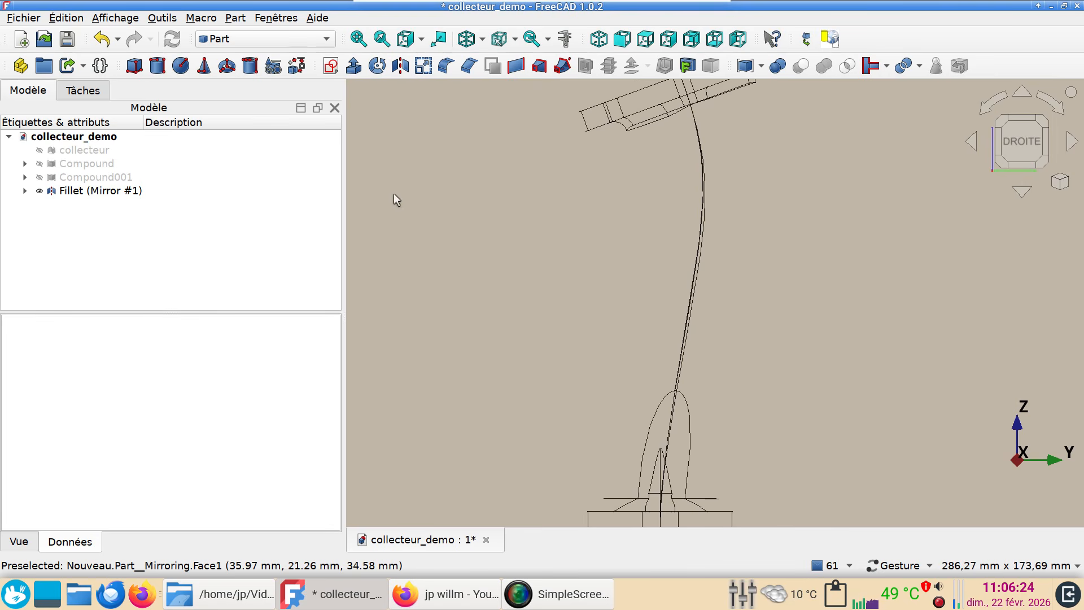
# Step: Create a new sketch on the YZ plane with a 0 mm offset
pyautogui.click(331, 65)
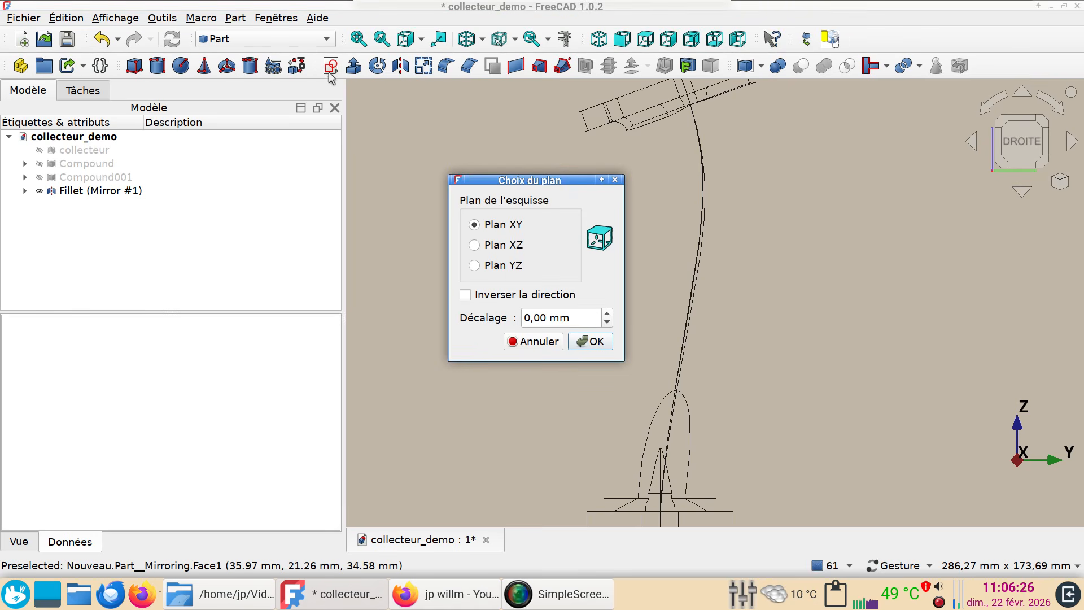
pyautogui.click(514, 249)
pyautogui.click(515, 268)
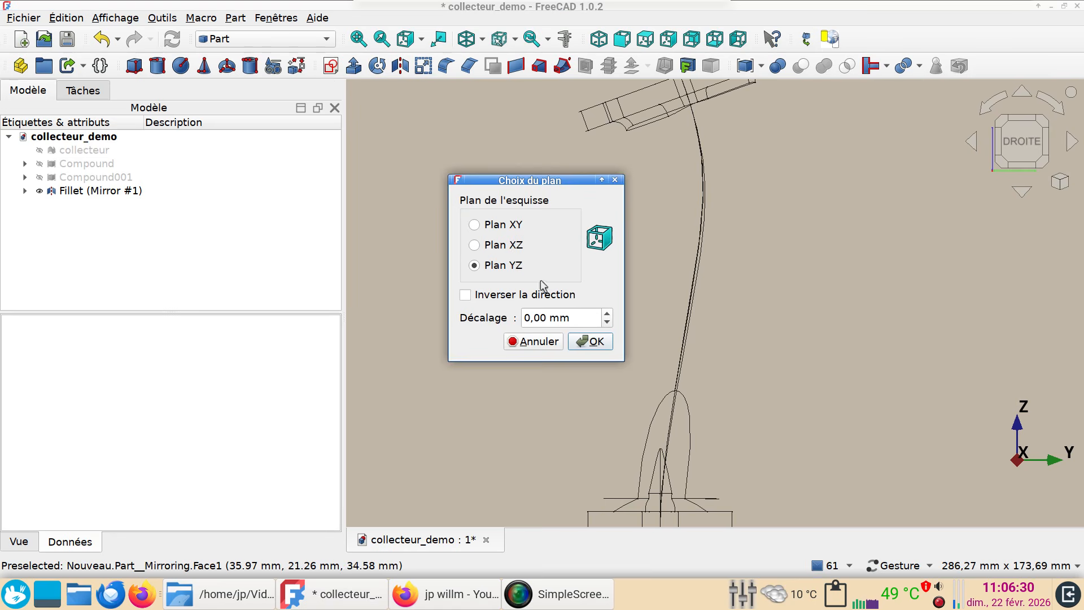
pyautogui.click(593, 341)
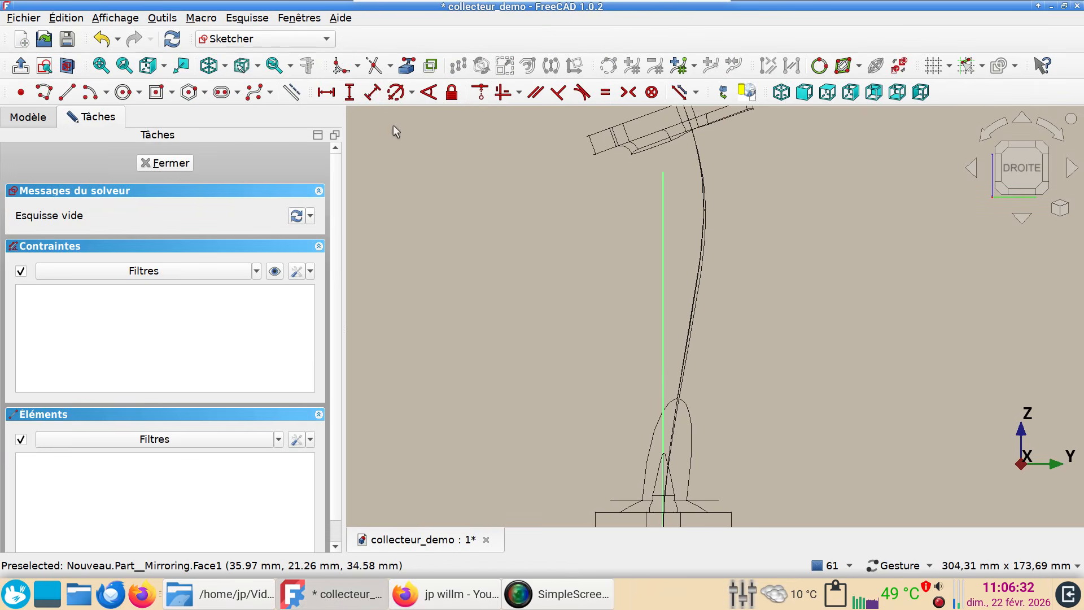
# Step: Project the pipe's curved edge as external geometry and trace it with a degree 3 B-spline of three control points
pyautogui.click(407, 65)
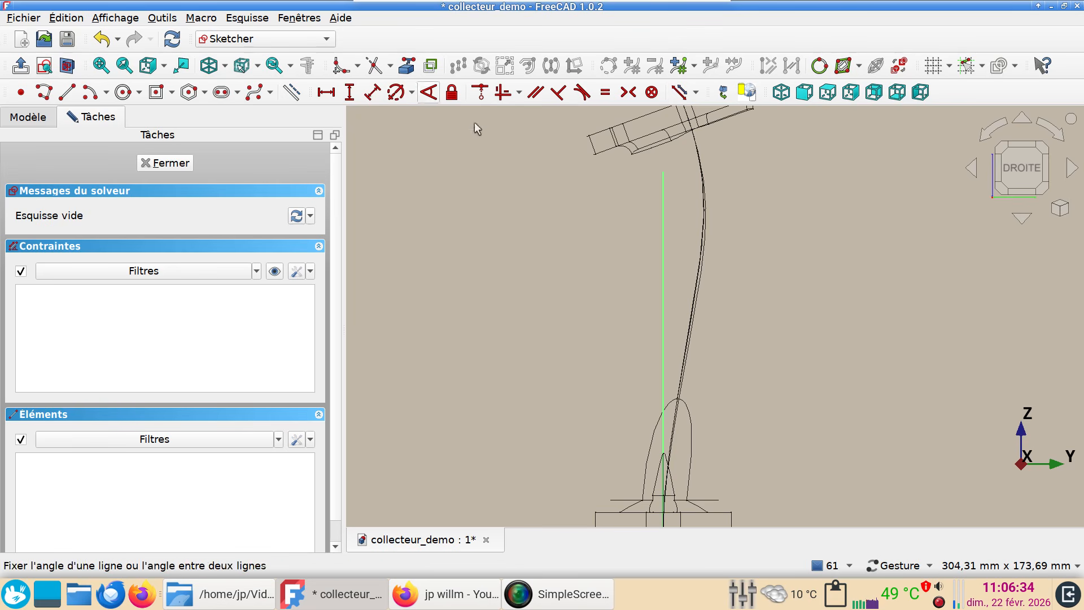
pyautogui.click(702, 241)
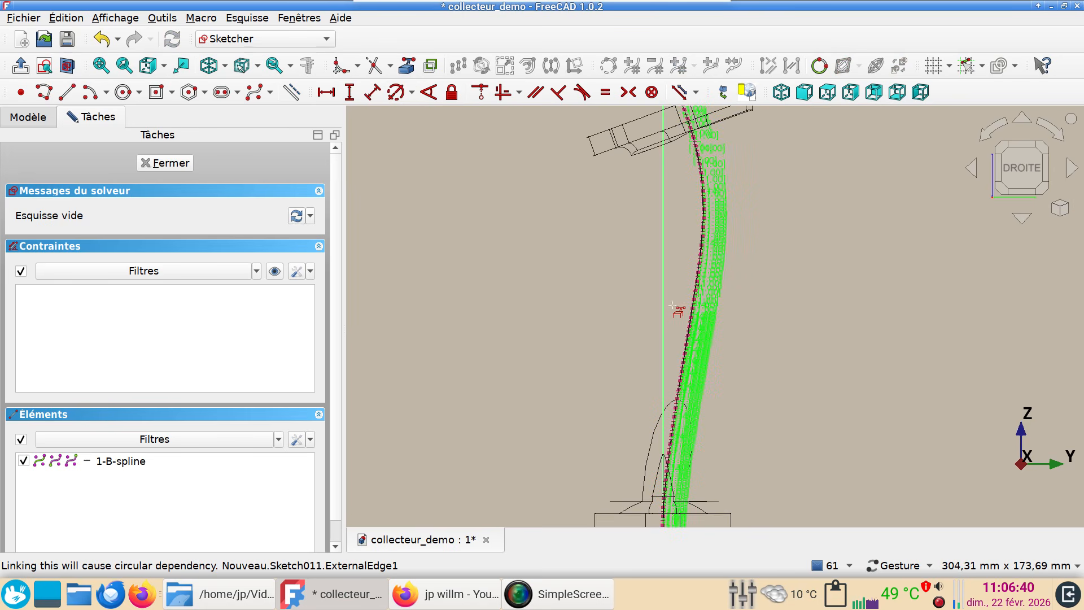
pyautogui.click(253, 92)
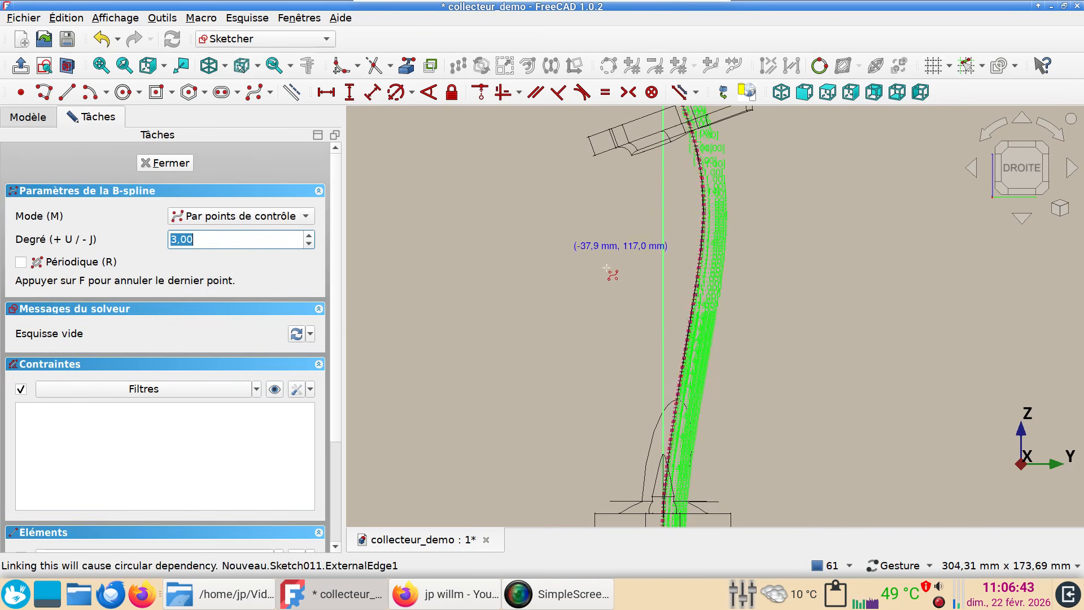
pyautogui.click(688, 331)
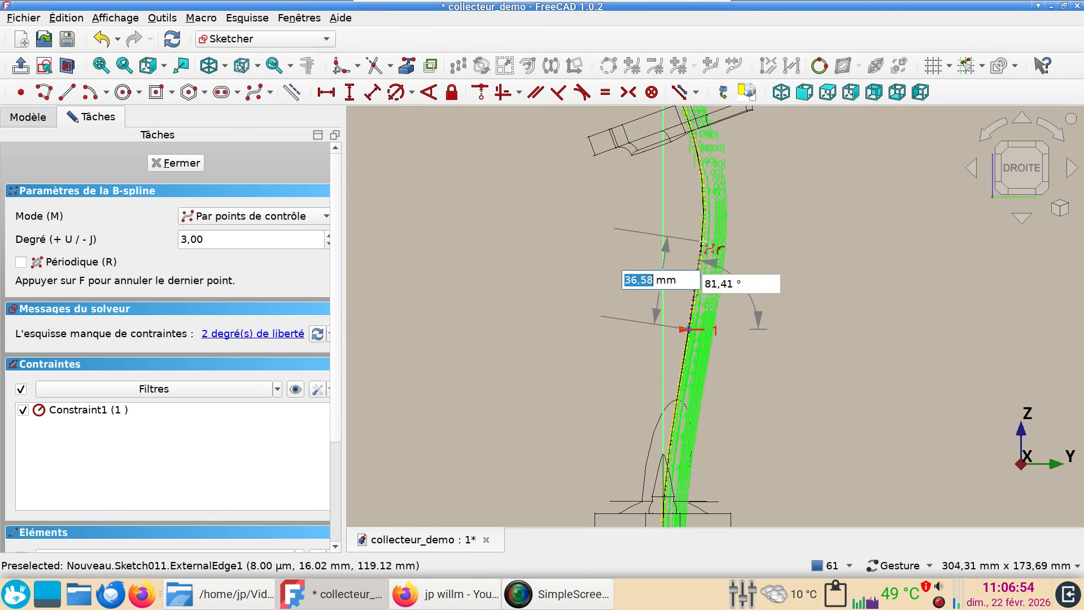
pyautogui.click(702, 242)
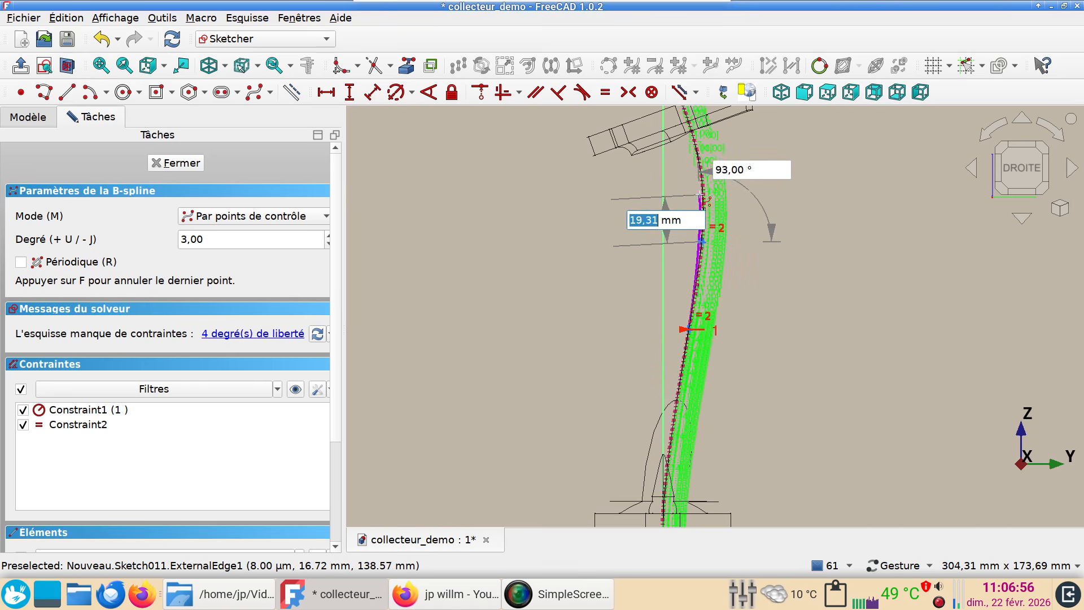
pyautogui.click(705, 198)
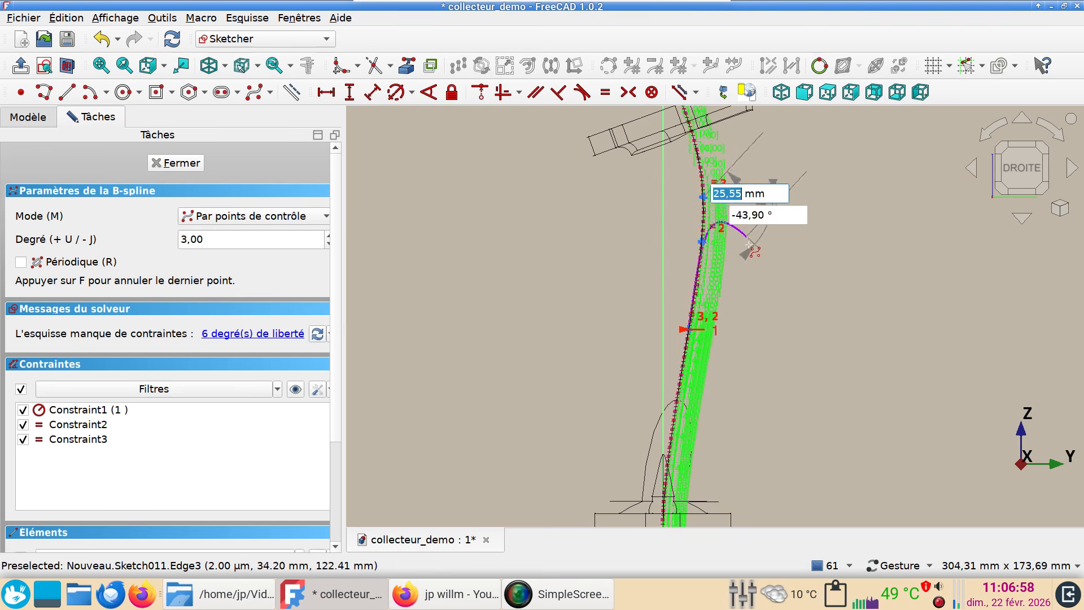
pyautogui.rightClick(760, 310)
pyautogui.rightClick(760, 310)
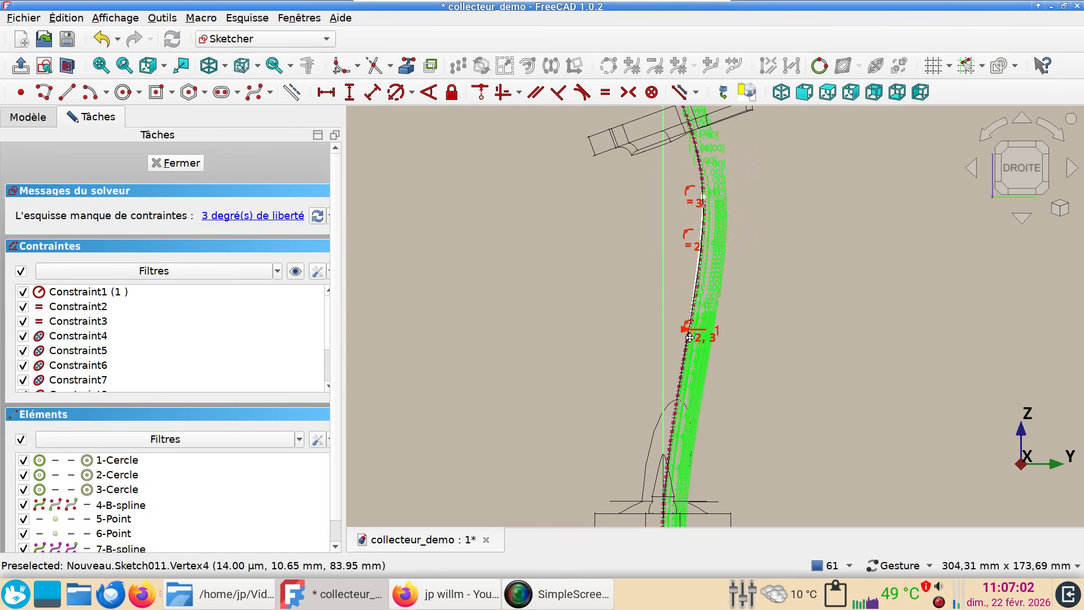
# Step: Reposition the spline's lower and middle control points along the projected pipe edge
pyautogui.moveTo(690, 335); pyautogui.dragTo(689, 337, button='right')
pyautogui.moveTo(686, 341)
pyautogui.mouseDown()
pyautogui.moveTo(684, 354)
pyautogui.moveTo(686, 345)
pyautogui.mouseUp()
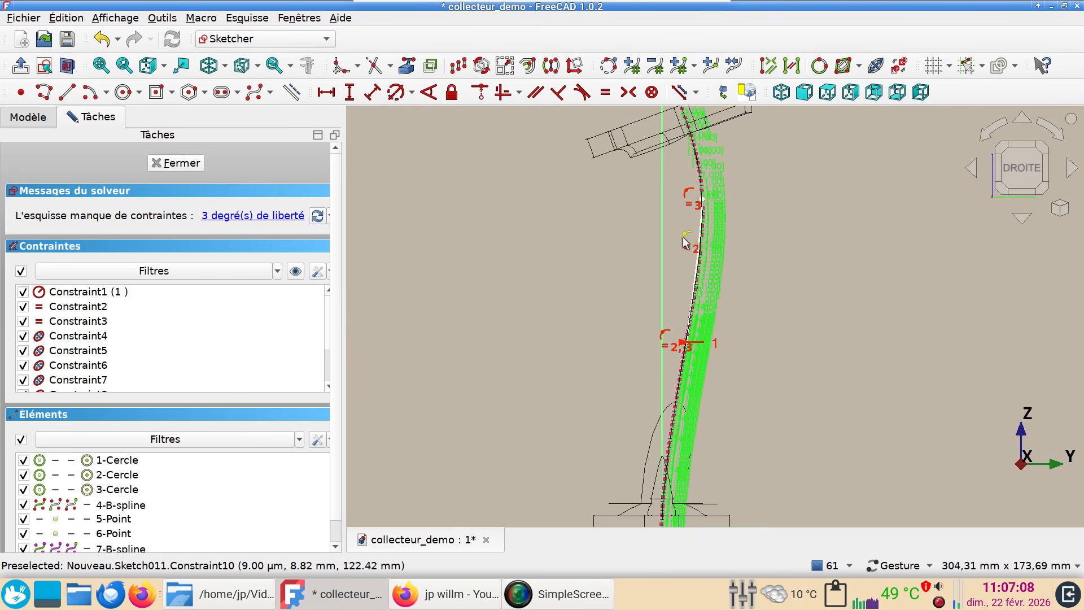
pyautogui.click(683, 238)
pyautogui.moveTo(700, 249); pyautogui.dragTo(701, 271)
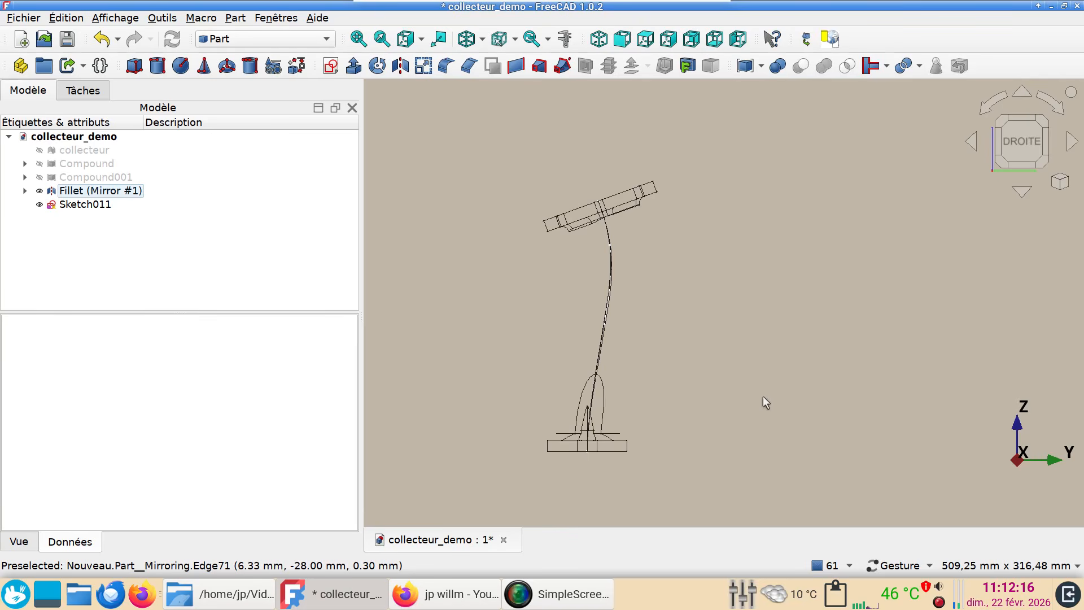
# Step: Extrude the spline sketch symmetrically along its normal by 50 mm
pyautogui.press('1')
pyautogui.scroll(2, 783, 408)
pyautogui.scroll(-1, 785, 403)
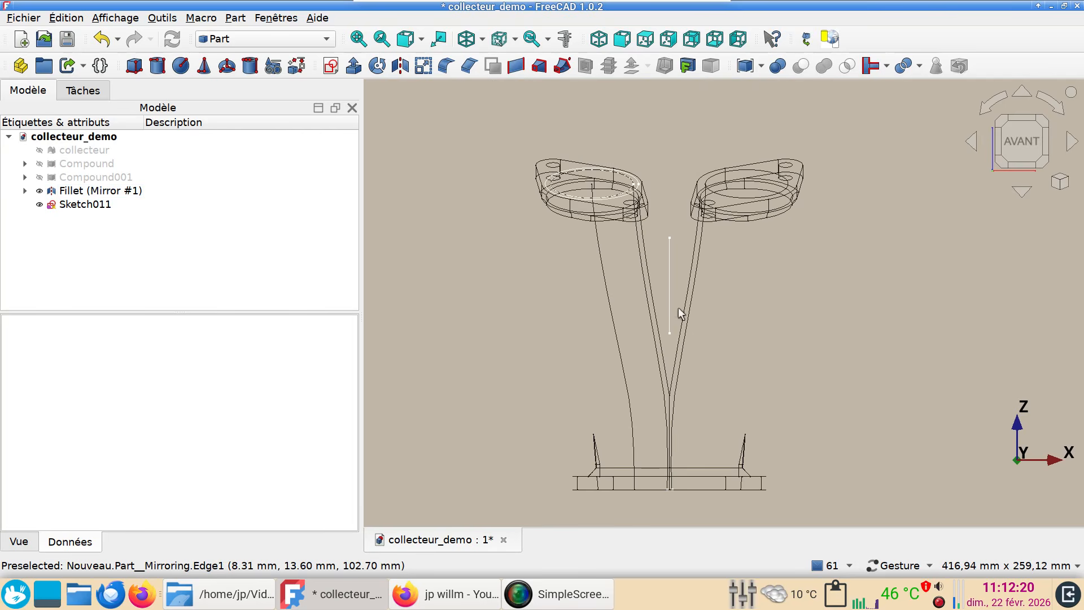
pyautogui.click(670, 306)
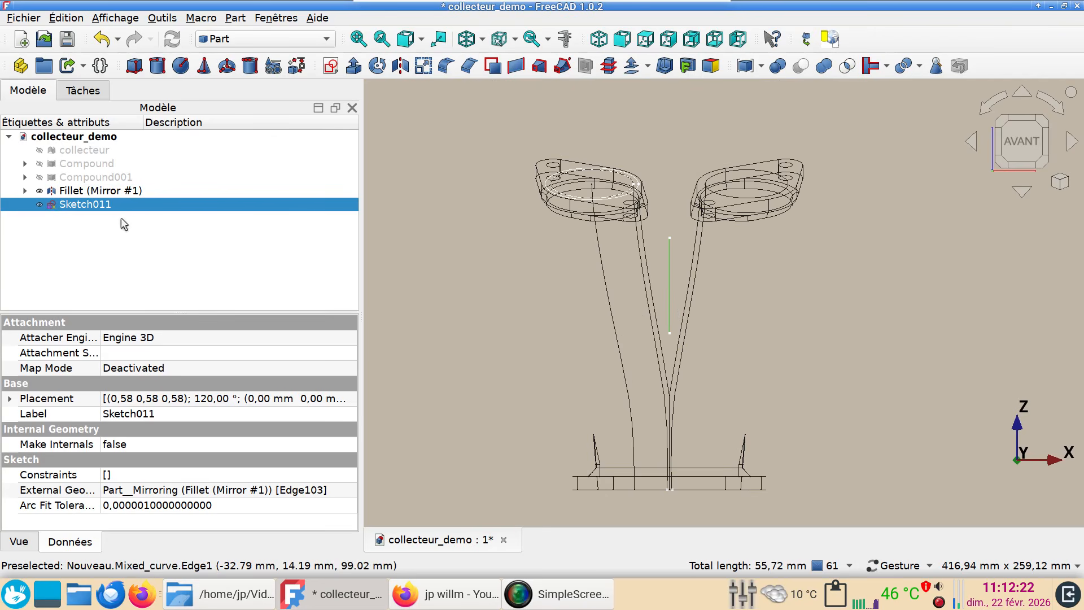
pyautogui.click(354, 66)
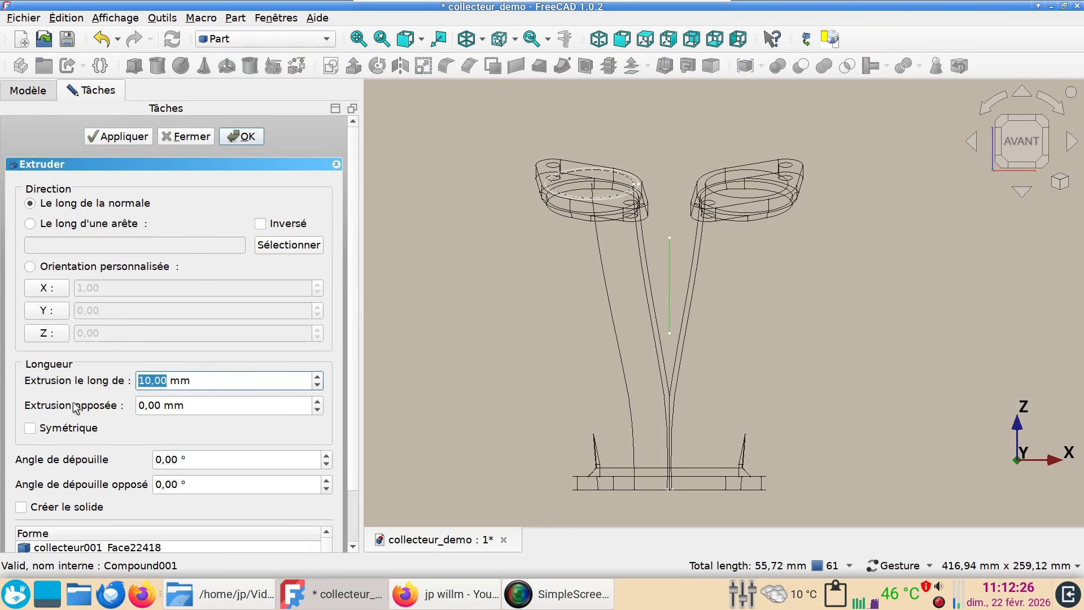
pyautogui.click(68, 432)
pyautogui.tripleClick(203, 382)
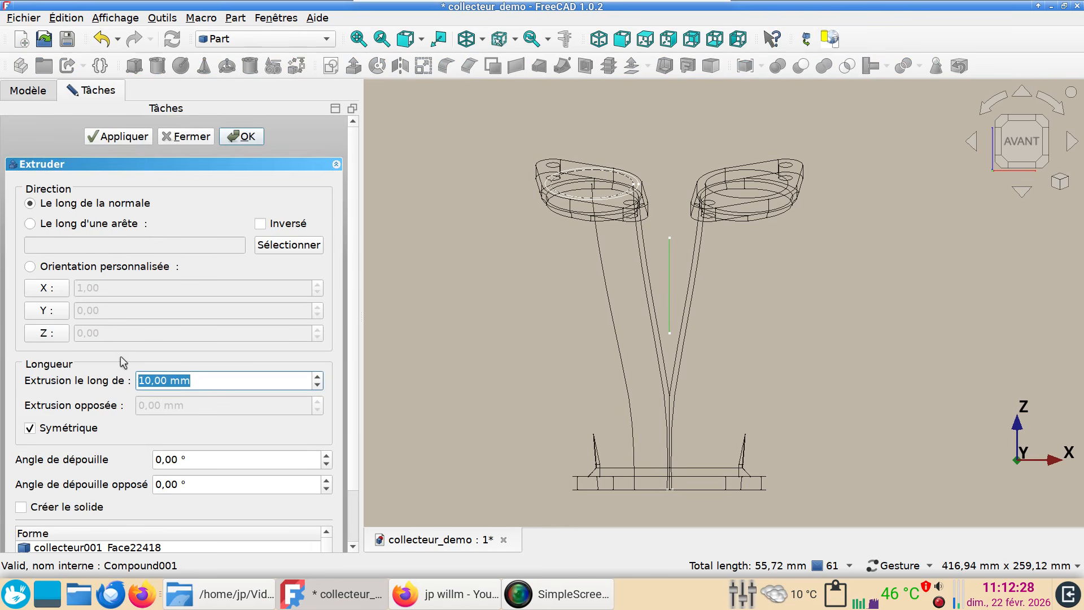
pyautogui.write('50')
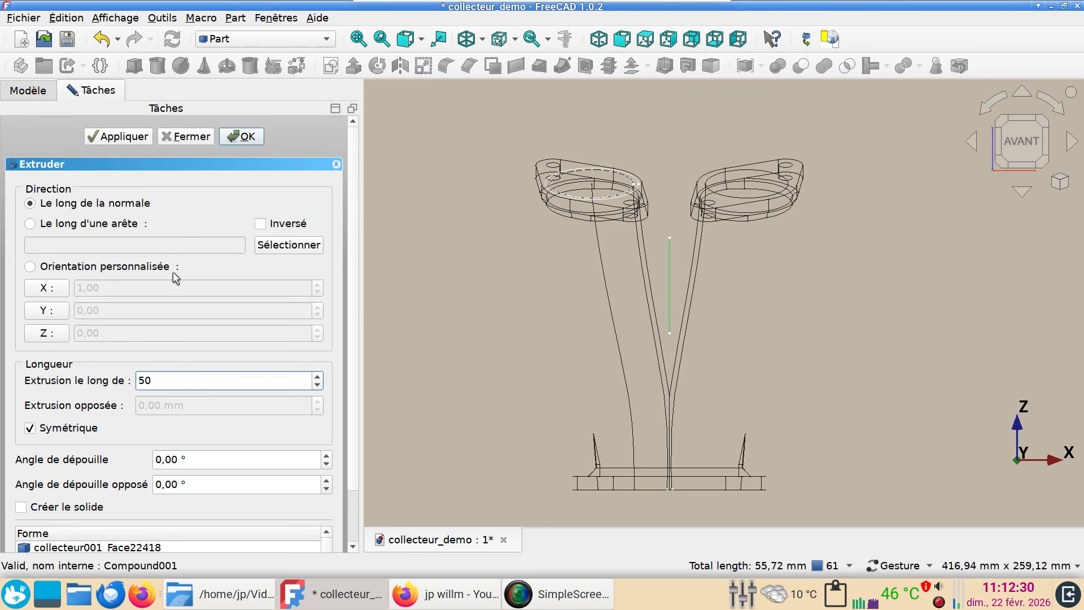
pyautogui.click(245, 136)
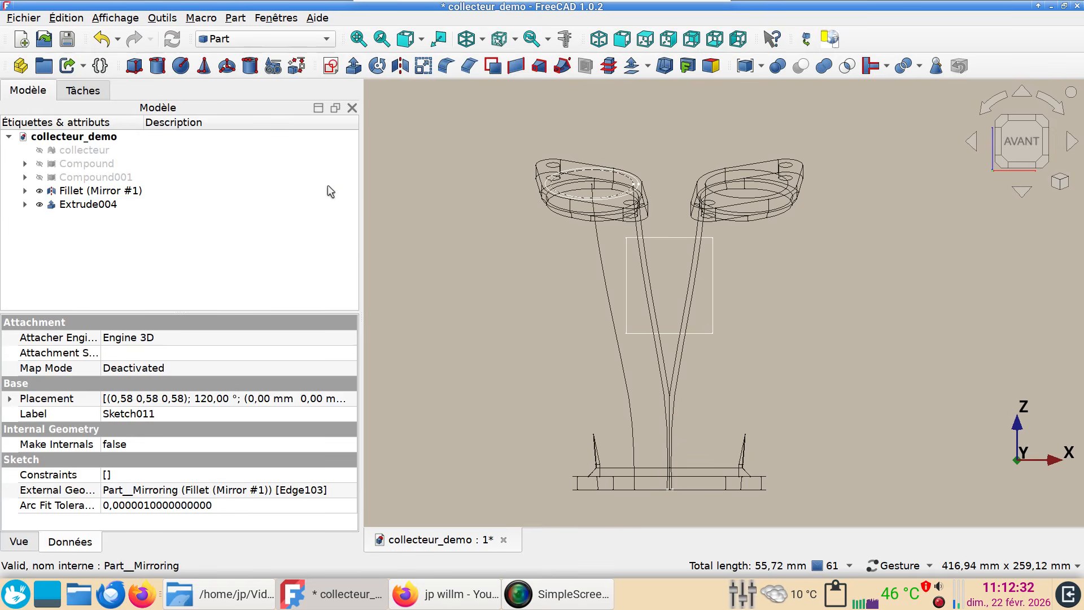
# Step: Examine the extruded surface between the two pipes in shaded display from several angles
pyautogui.press('v')
pyautogui.press('1')
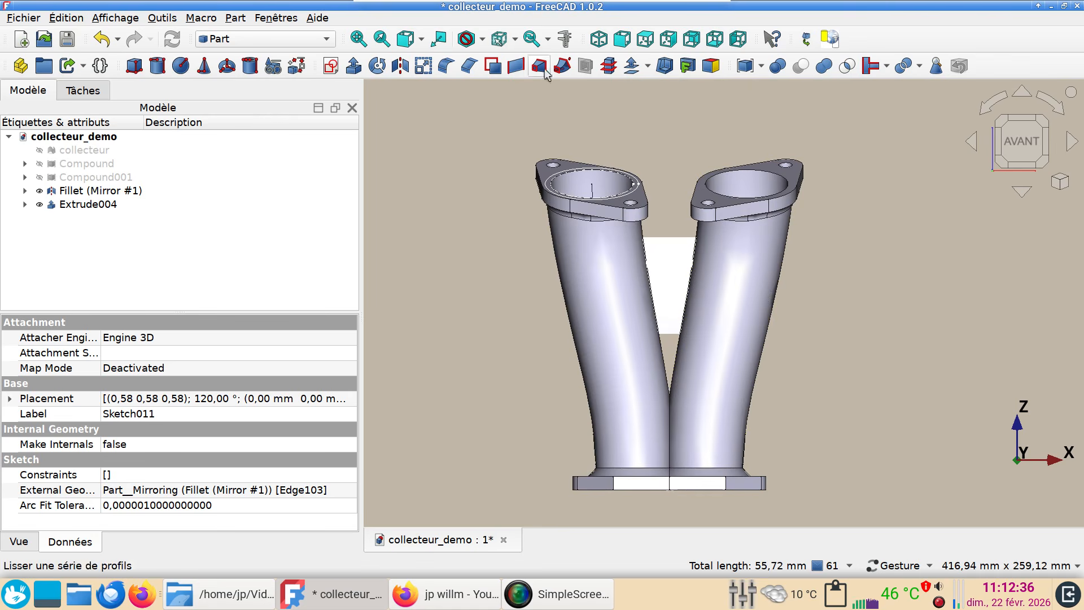
pyautogui.moveTo(694, 249); pyautogui.dragTo(655, 323)
pyautogui.moveTo(605, 271); pyautogui.dragTo(667, 191)
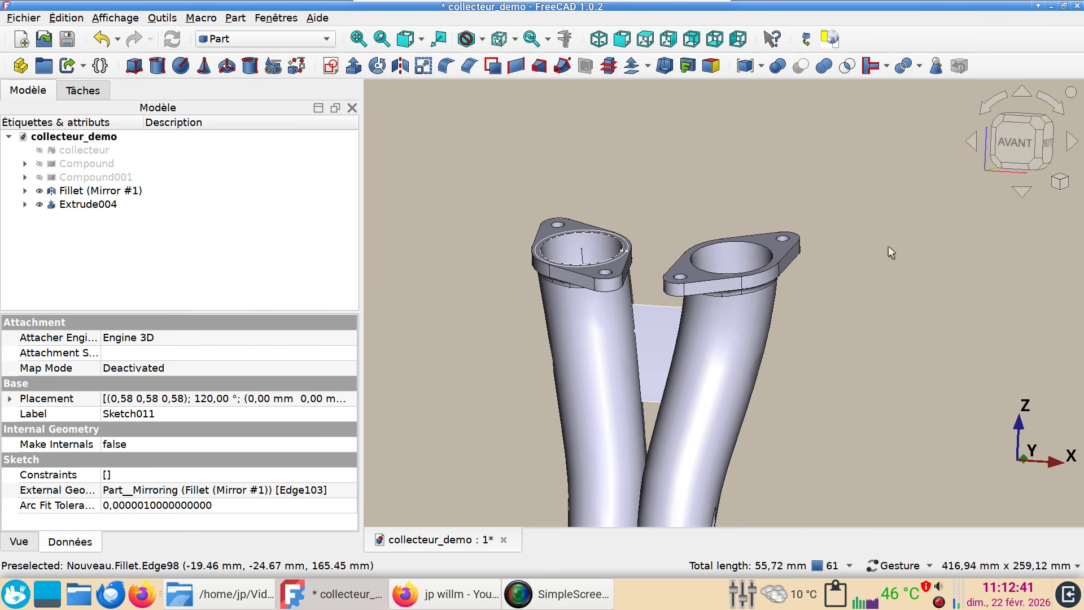
pyautogui.click(1026, 139)
pyautogui.moveTo(838, 308); pyautogui.dragTo(804, 237, button='right')
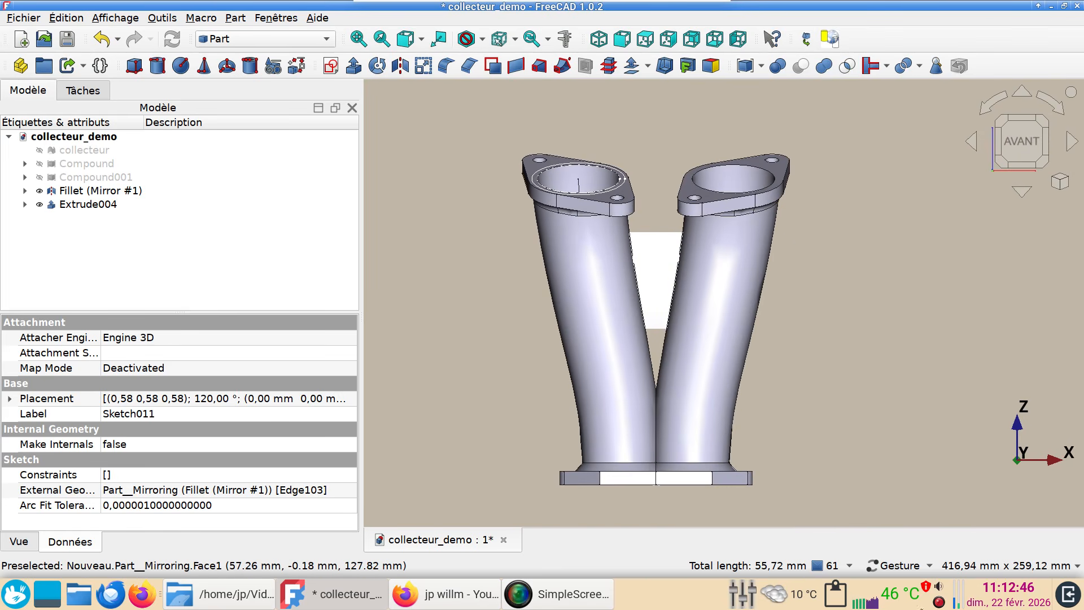
pyautogui.click(819, 364)
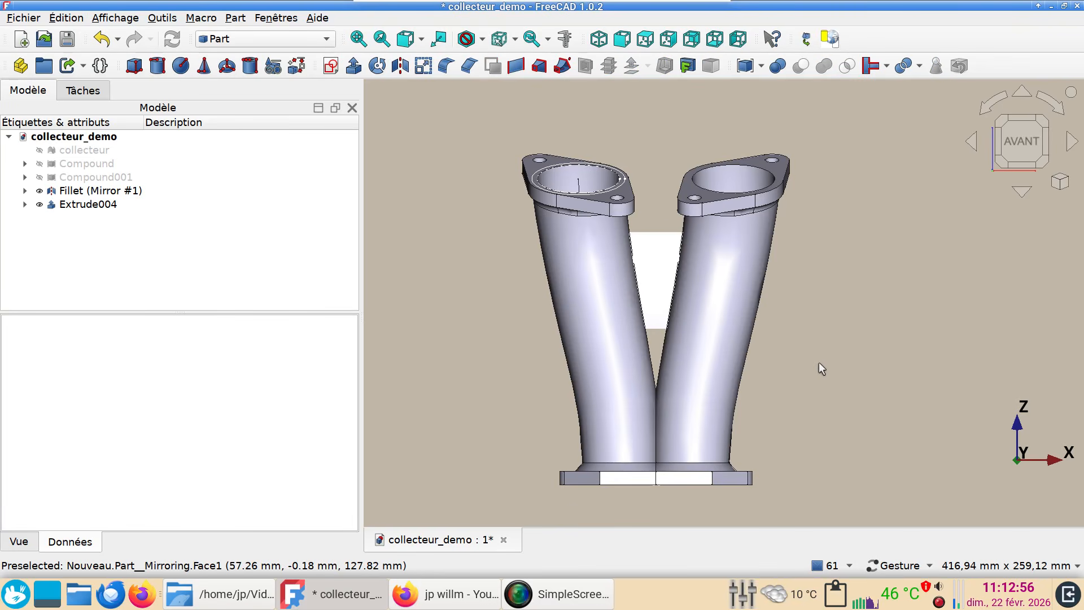
# Step: Create a new sketch on the XZ plane with a 0 mm offset, with the model displayed in wireframe
pyautogui.press('v')
pyautogui.press('3')
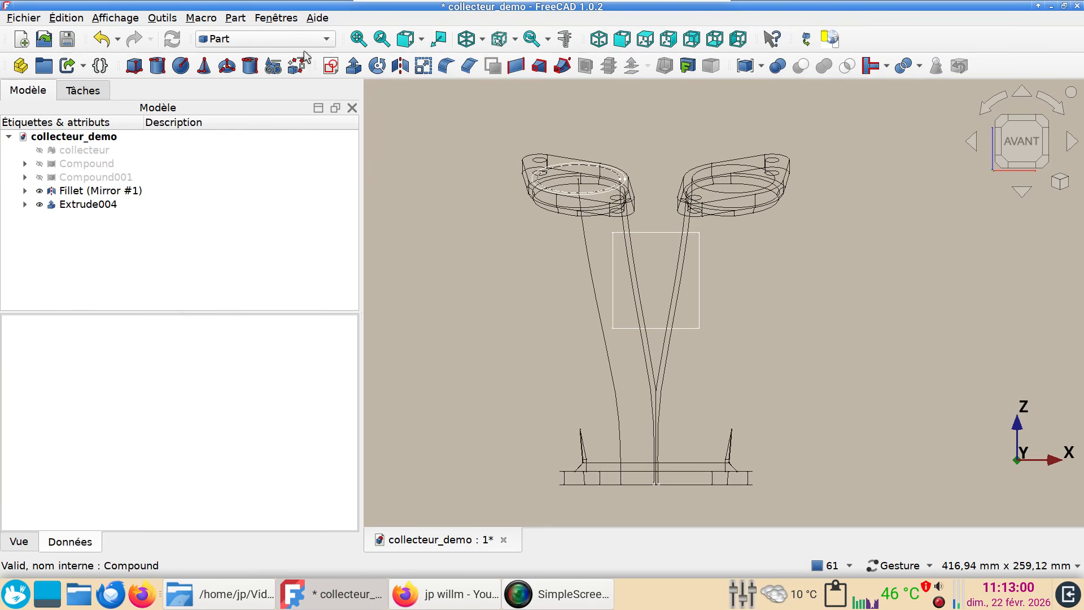
pyautogui.click(331, 67)
pyautogui.click(497, 246)
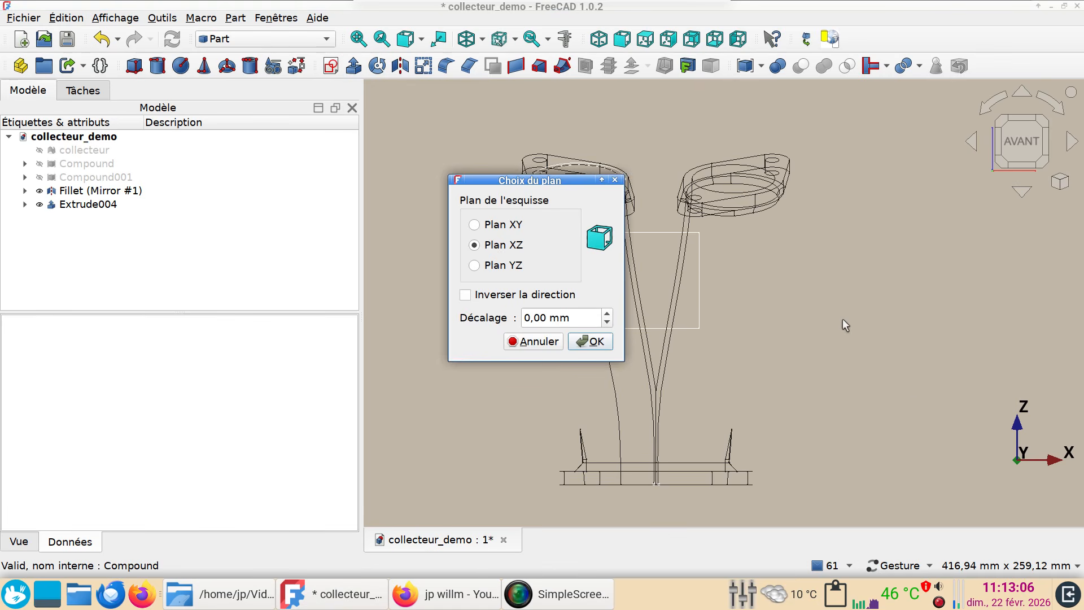
pyautogui.click(590, 342)
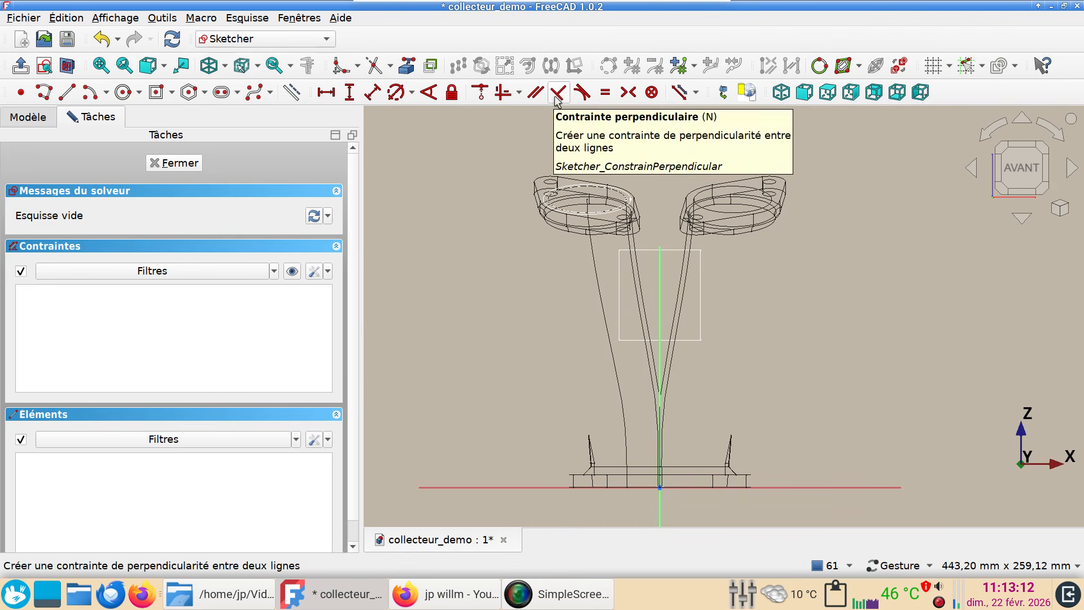
# Step: Project the upper and lower edges of the extruded surface into the sketch as external geometry
pyautogui.click(406, 65)
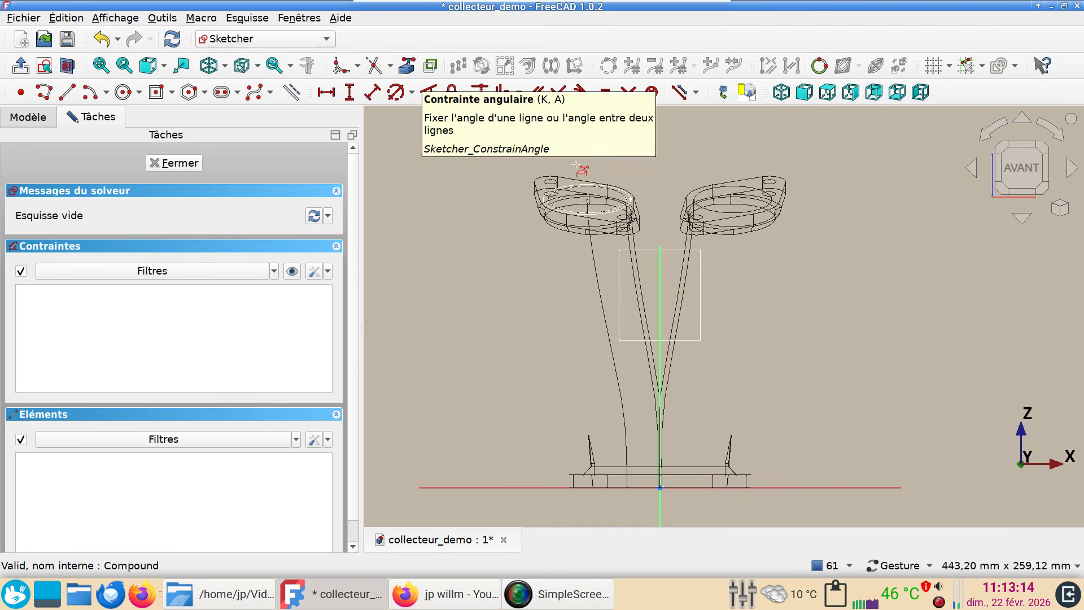
pyautogui.click(678, 250)
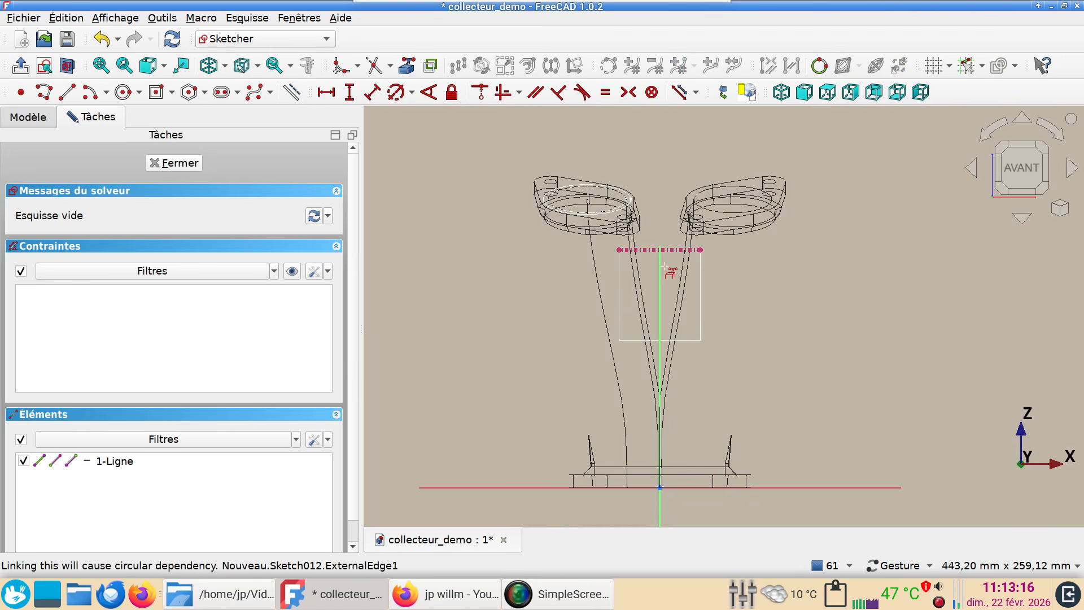
pyautogui.click(686, 340)
pyautogui.scroll(2, 531, 311)
pyautogui.moveTo(531, 311); pyautogui.dragTo(486, 286, button='right')
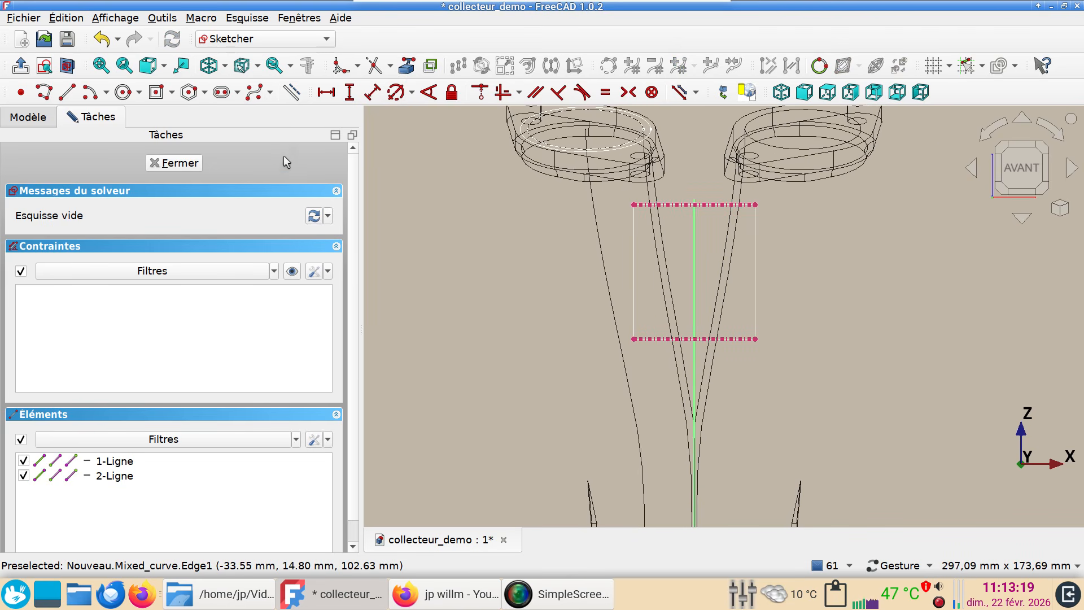
# Step: Draw a downward-bulging centre arc about 34 mm wide, centred at the vertical axis, with both endpoints on the upper projected edge
pyautogui.click(88, 92)
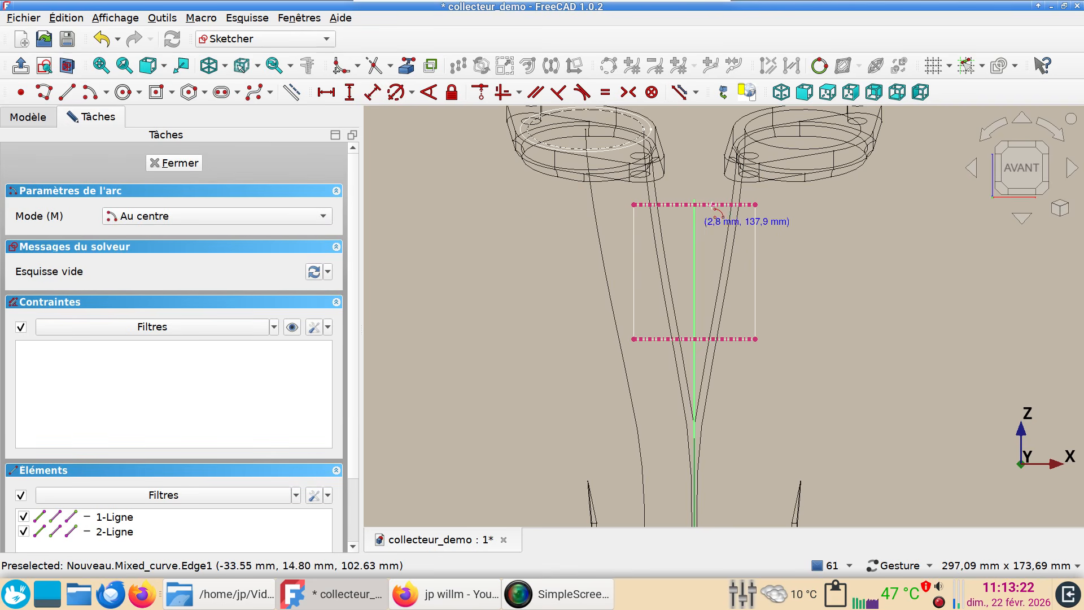
pyautogui.click(695, 171)
pyautogui.scroll(3, 671, 211)
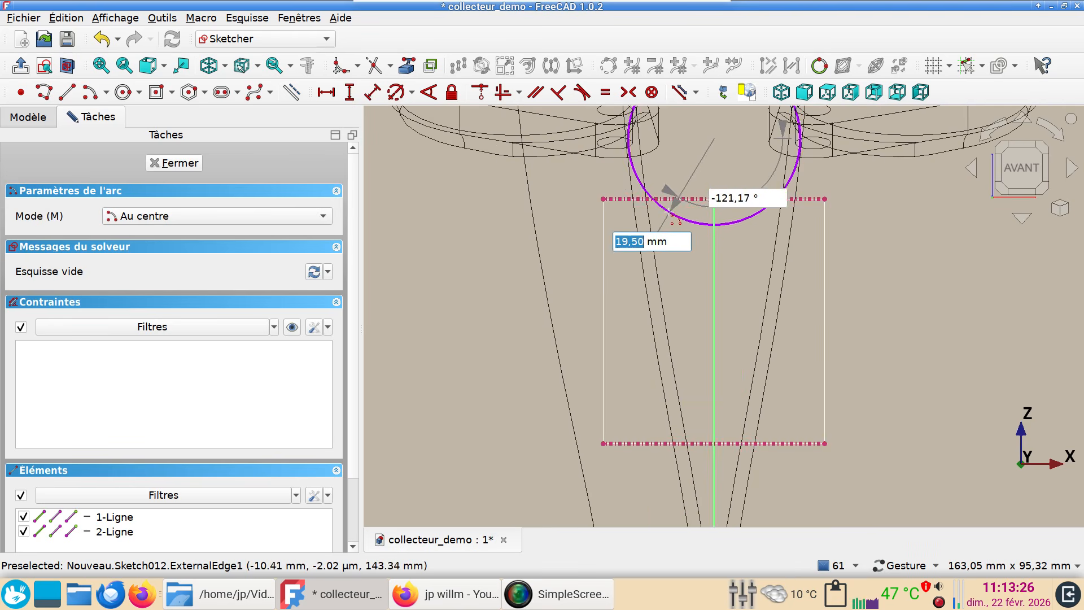
pyautogui.click(644, 200)
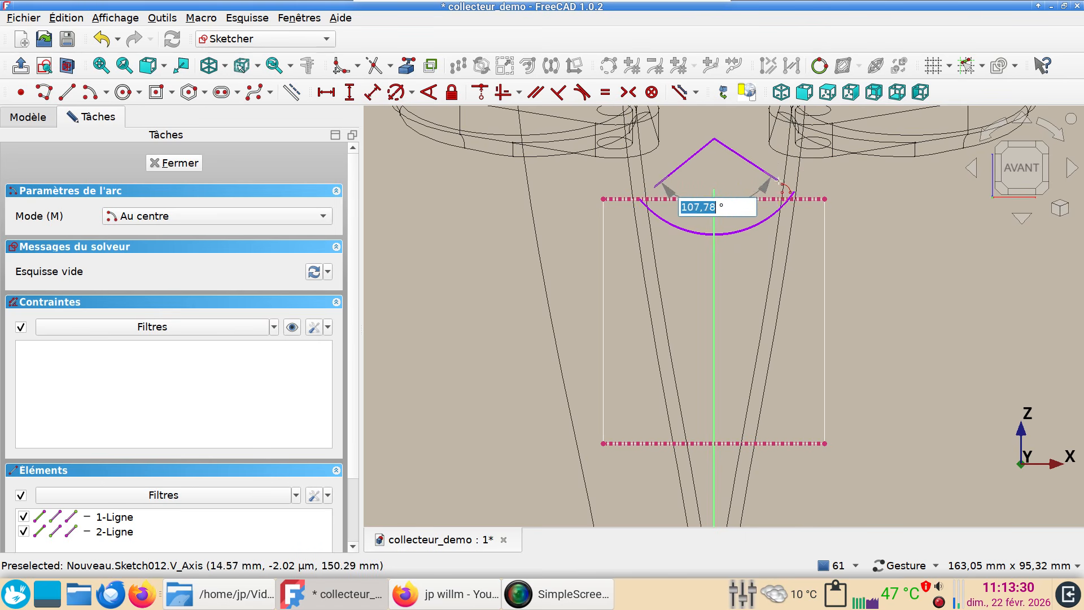
pyautogui.scroll(5, 785, 192)
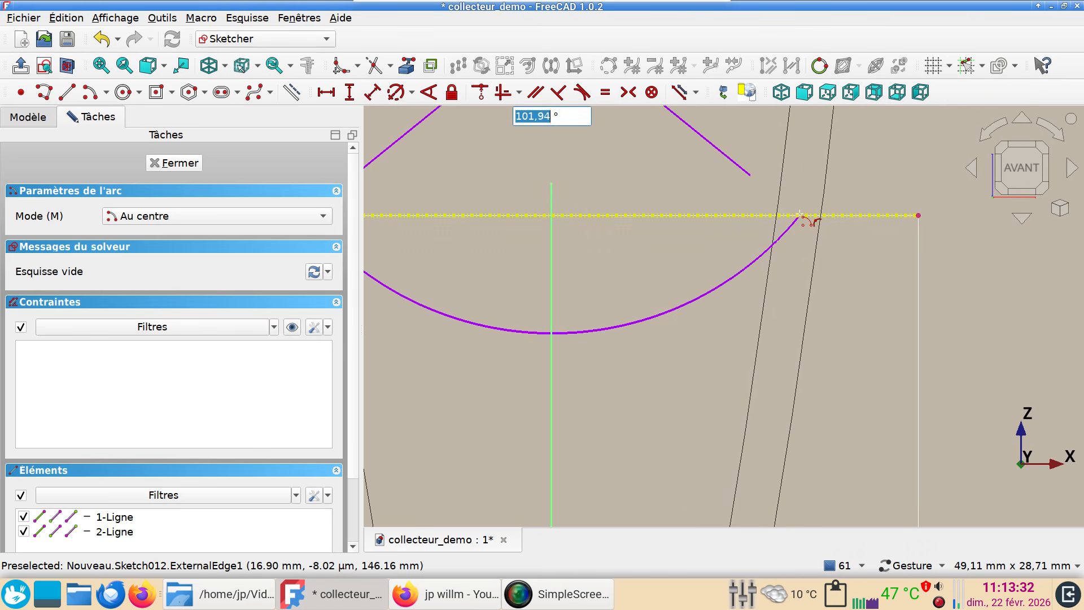
pyautogui.click(799, 215)
pyautogui.scroll(-5, 719, 225)
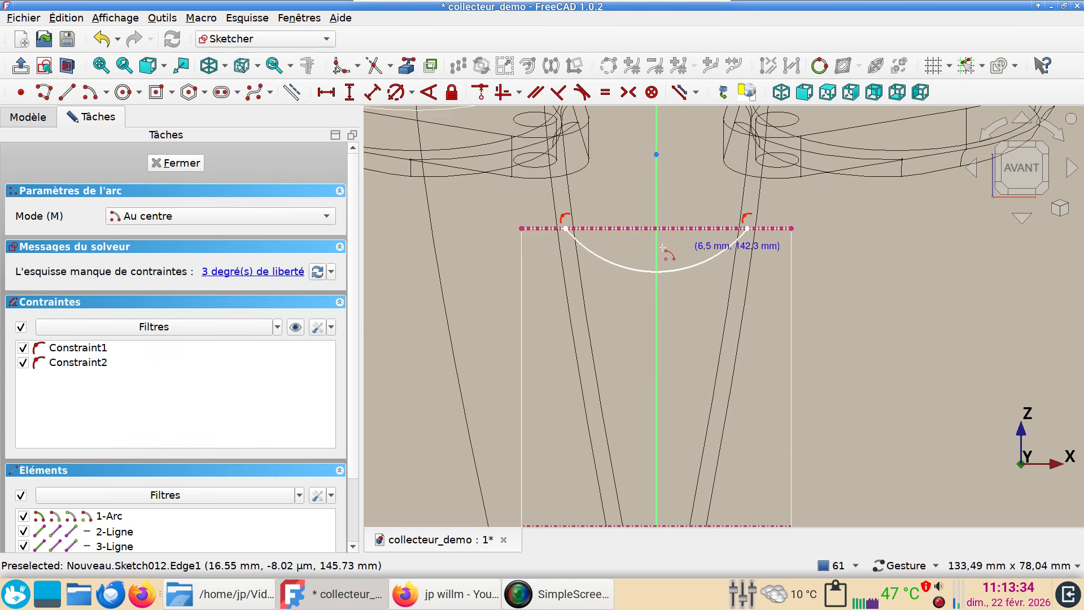
pyautogui.rightClick(614, 194)
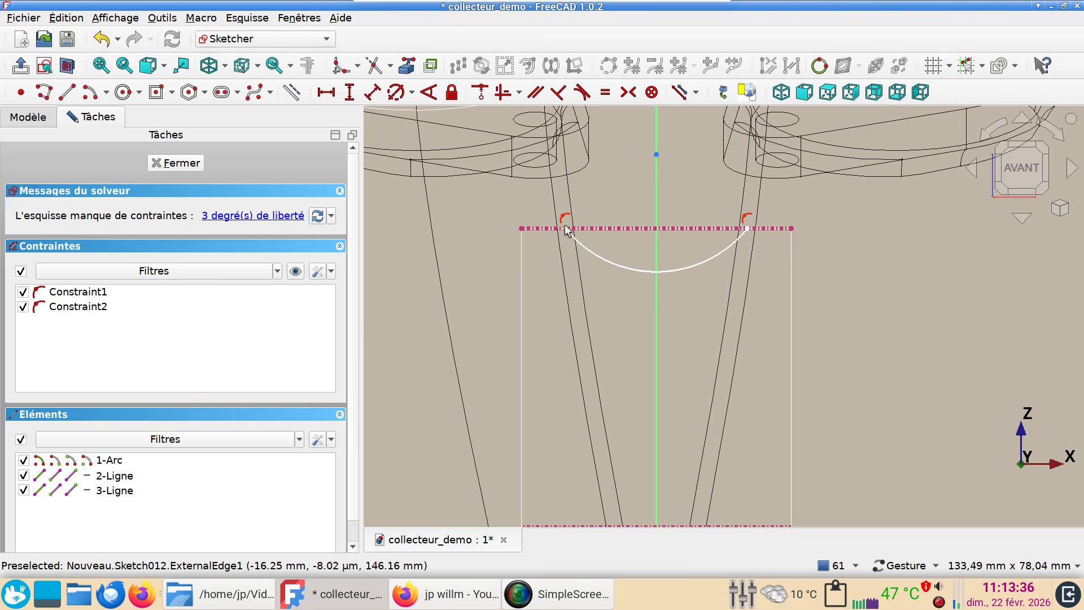
# Step: Constrain the distance between the arc's two endpoints to 33 mm
pyautogui.click(565, 228)
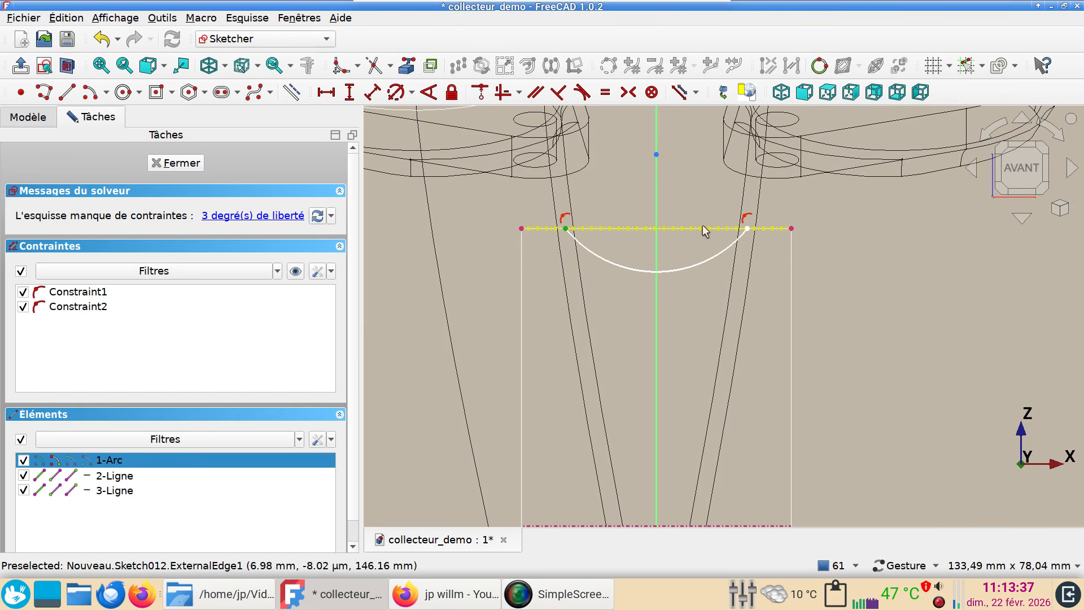
pyautogui.click(748, 228)
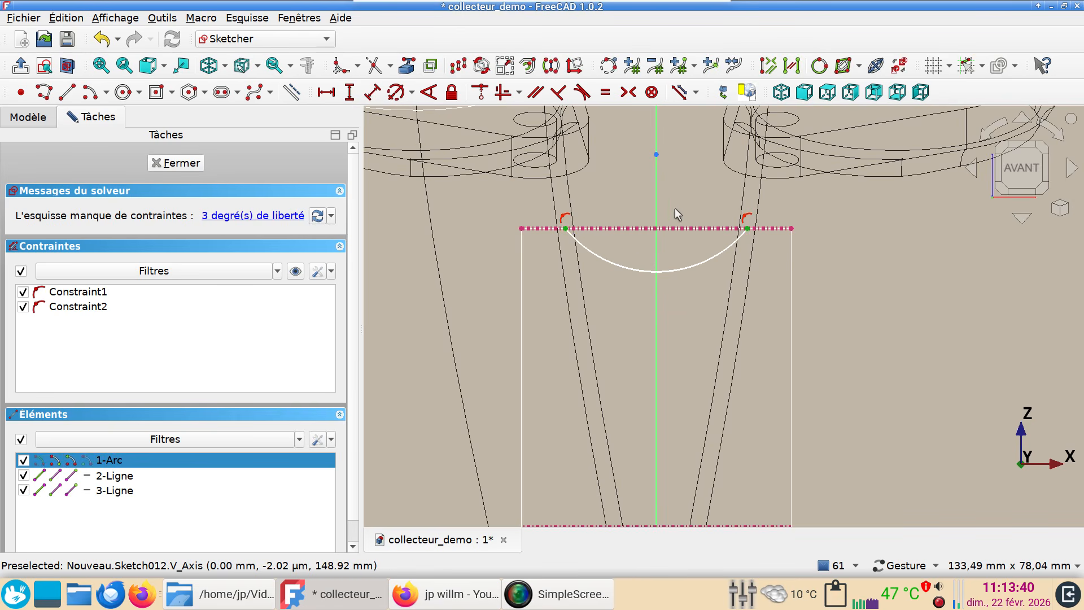
pyautogui.click(372, 93)
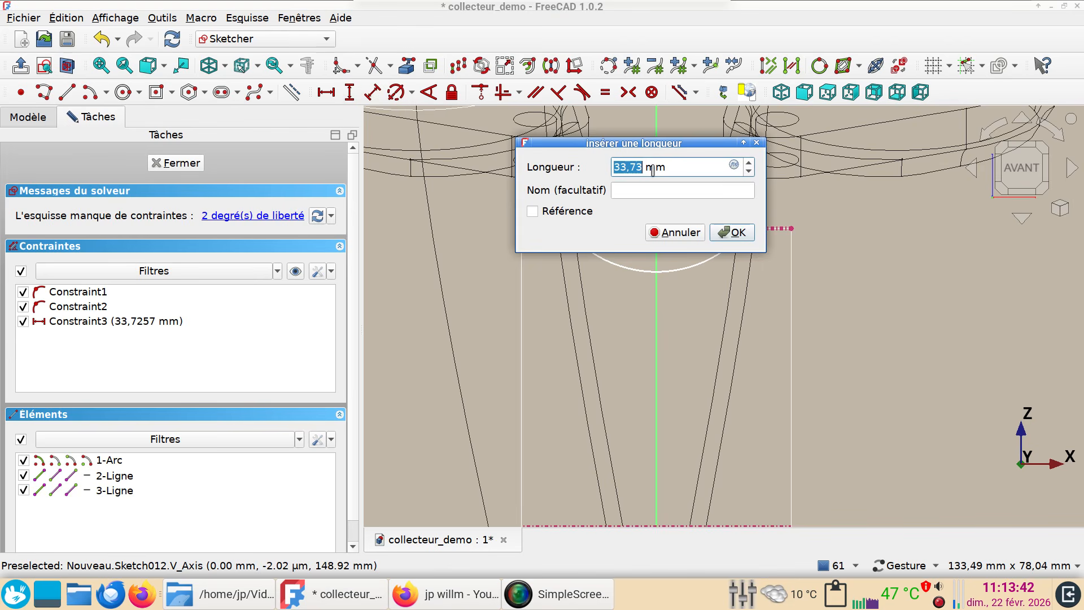
pyautogui.write('33')
pyautogui.press('Return')
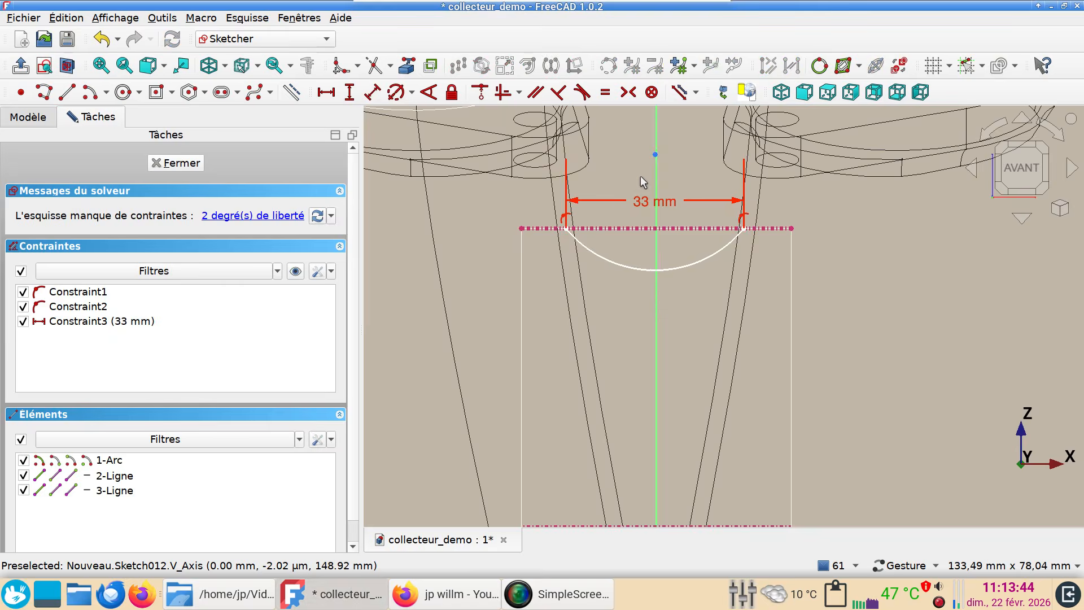
# Step: Constrain the radius of the upper arc to 20 mm
pyautogui.click(676, 264)
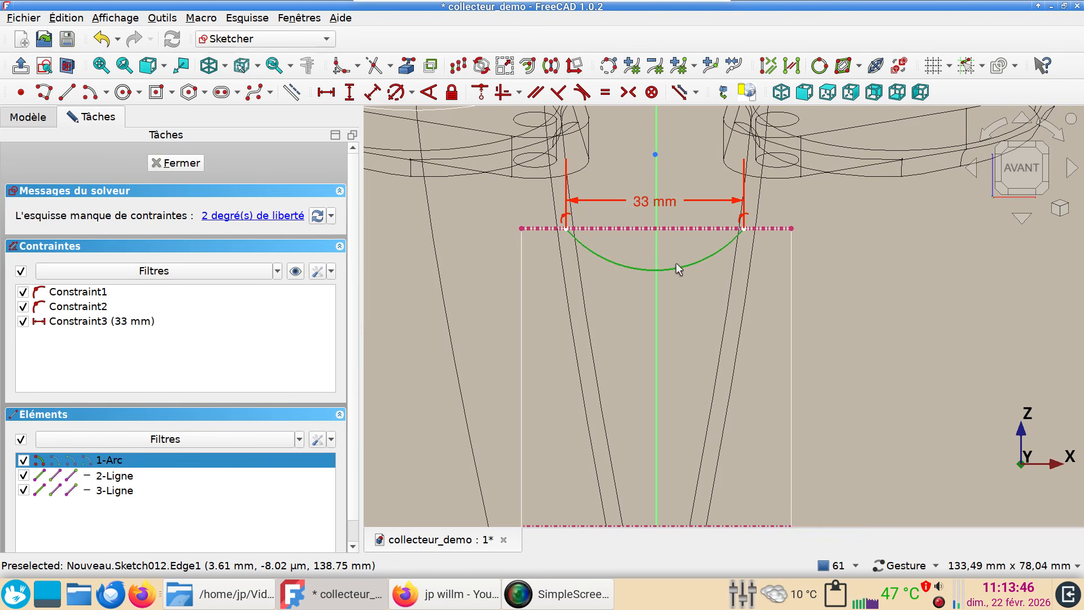
pyautogui.press('d')
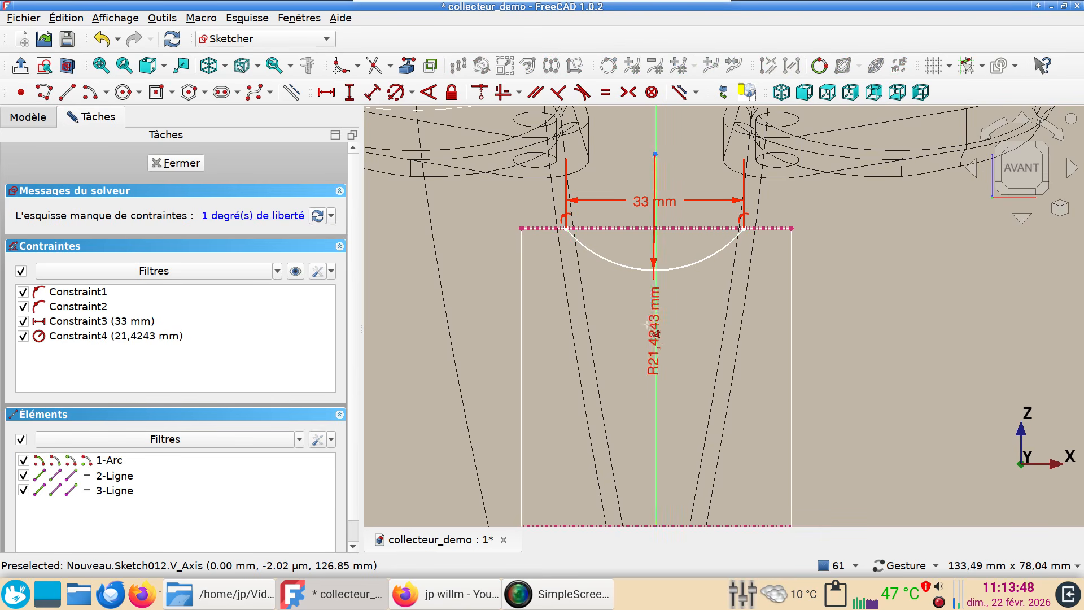
pyautogui.click(445, 314)
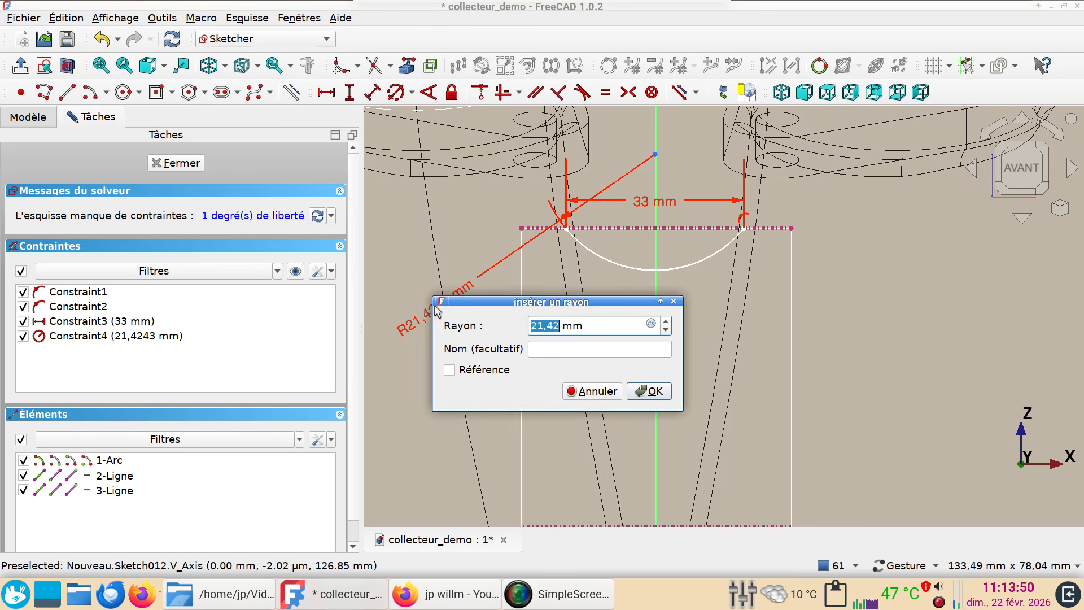
pyautogui.write('20')
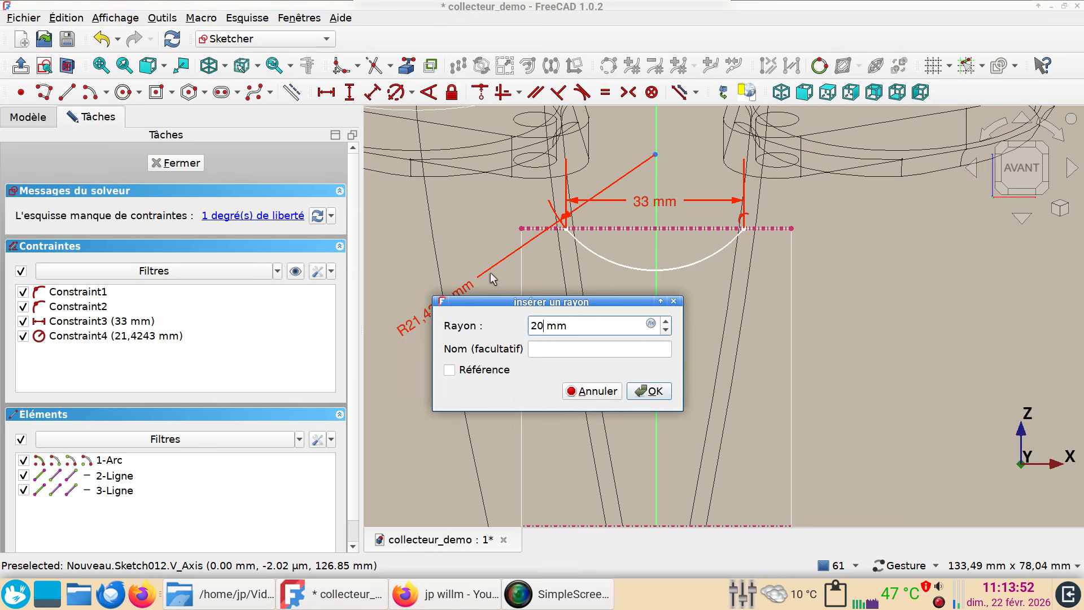
pyautogui.press('Return')
# Step: Constrain the centre point of the 20 mm radius arc onto the sketch's vertical axis
pyautogui.scroll(-1, 550, 249)
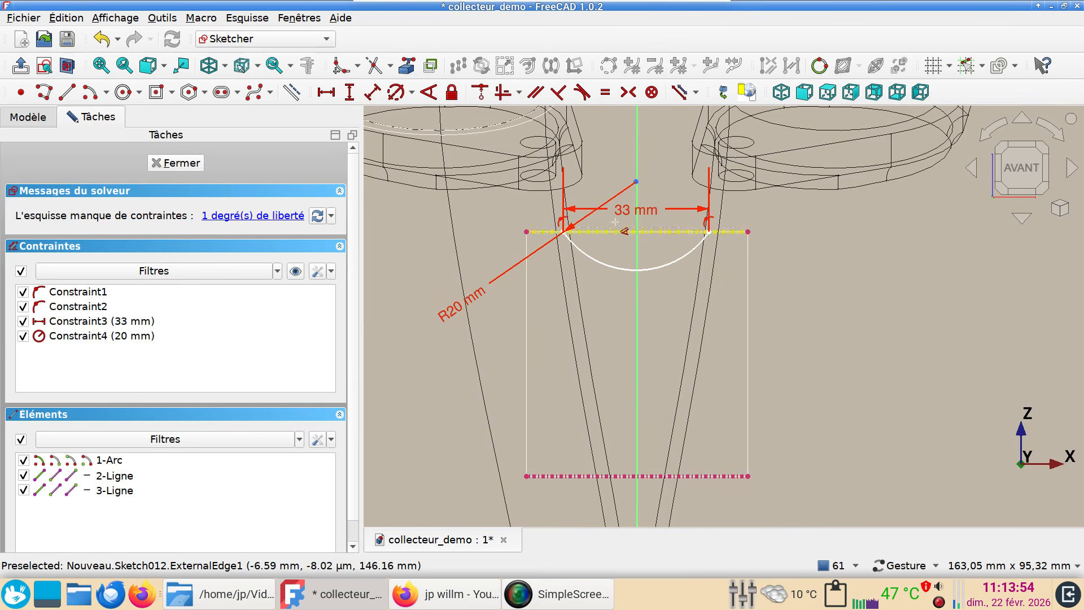
pyautogui.click(637, 182)
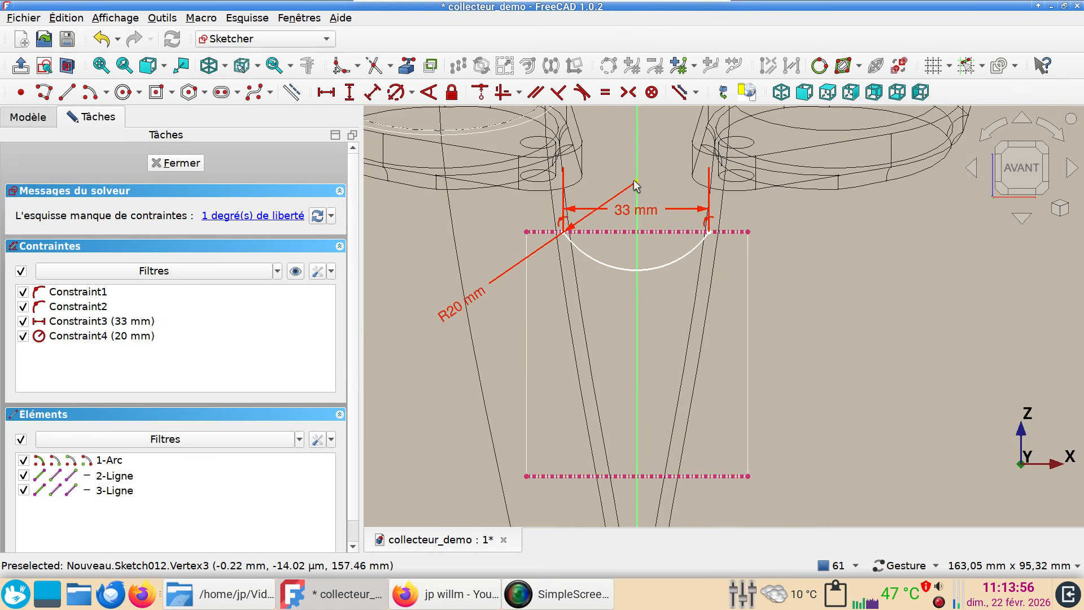
pyautogui.click(639, 161)
pyautogui.press('o')
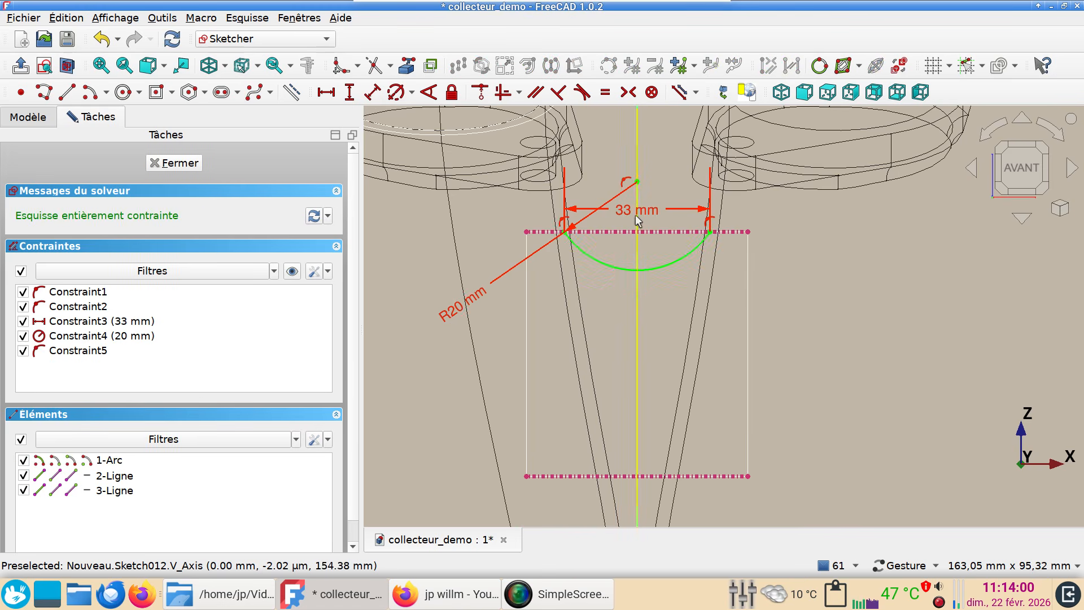
# Step: Draw an upward-bulging centre arc of about 15 mm radius, centred on the vertical axis, with both endpoints on the lower projected edge
pyautogui.scroll(-2, 618, 243)
pyautogui.scroll(3, 623, 244)
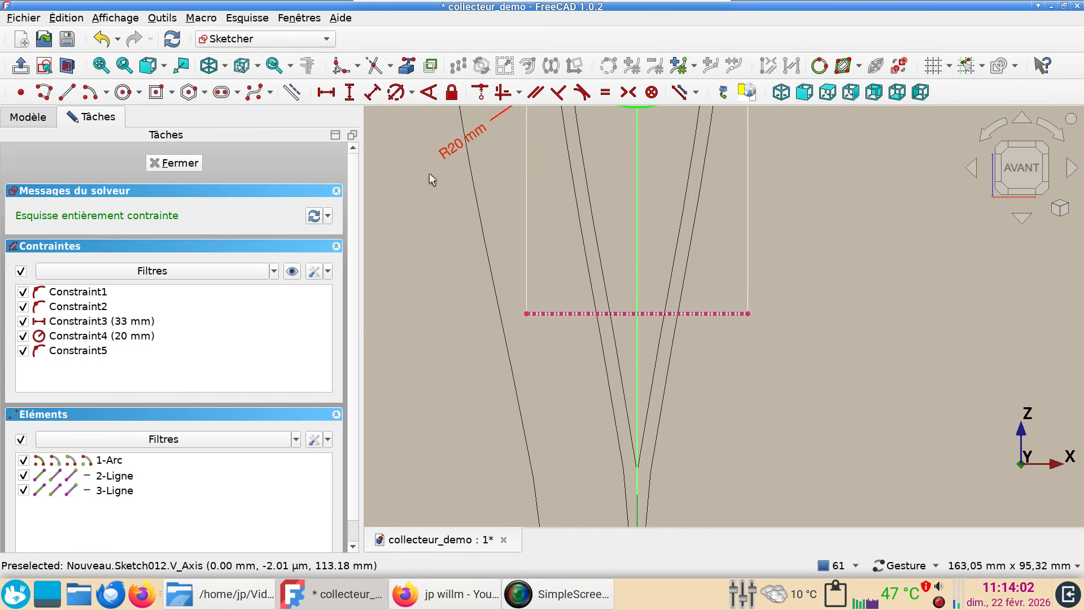
pyautogui.click(89, 92)
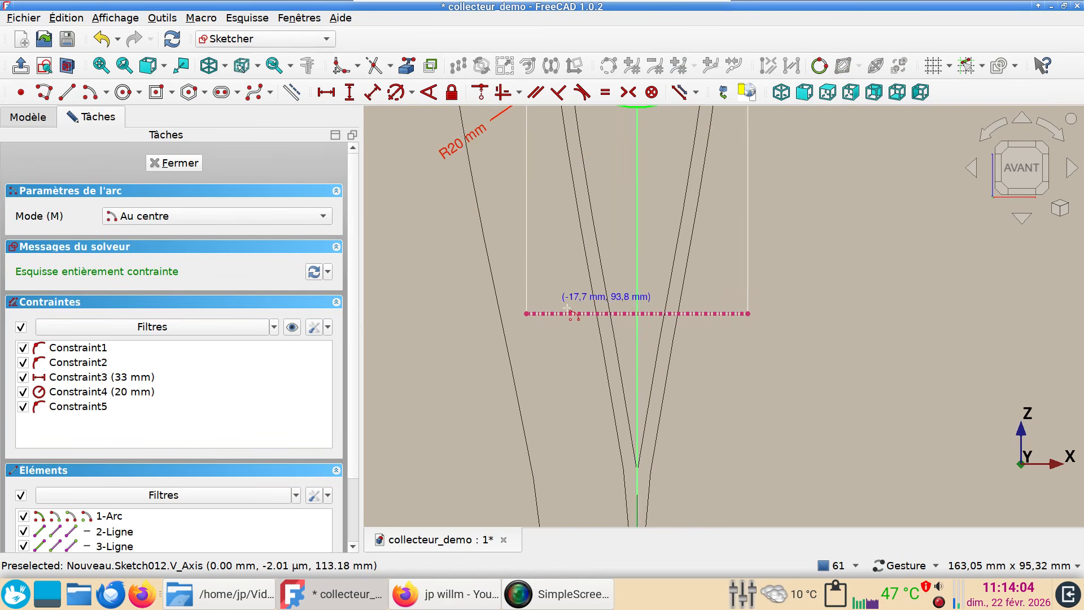
pyautogui.click(637, 371)
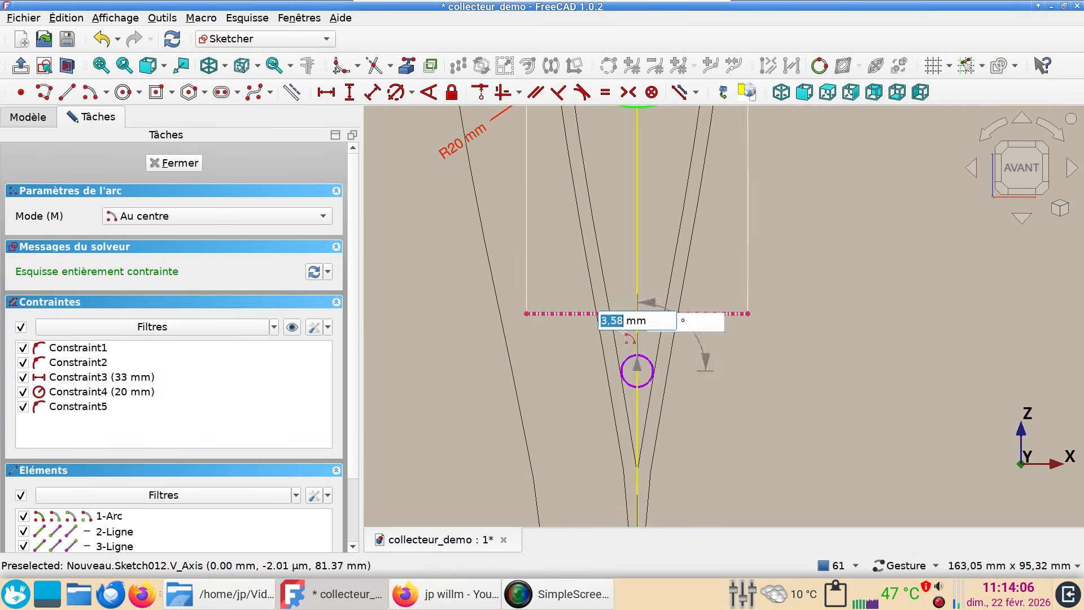
pyautogui.scroll(3, 609, 332)
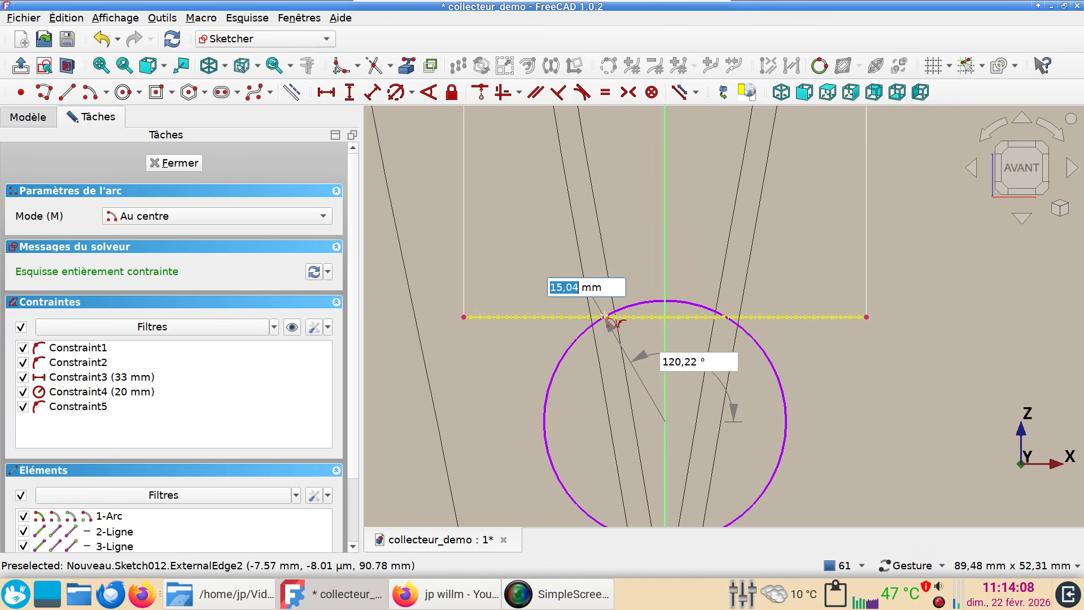
pyautogui.click(606, 316)
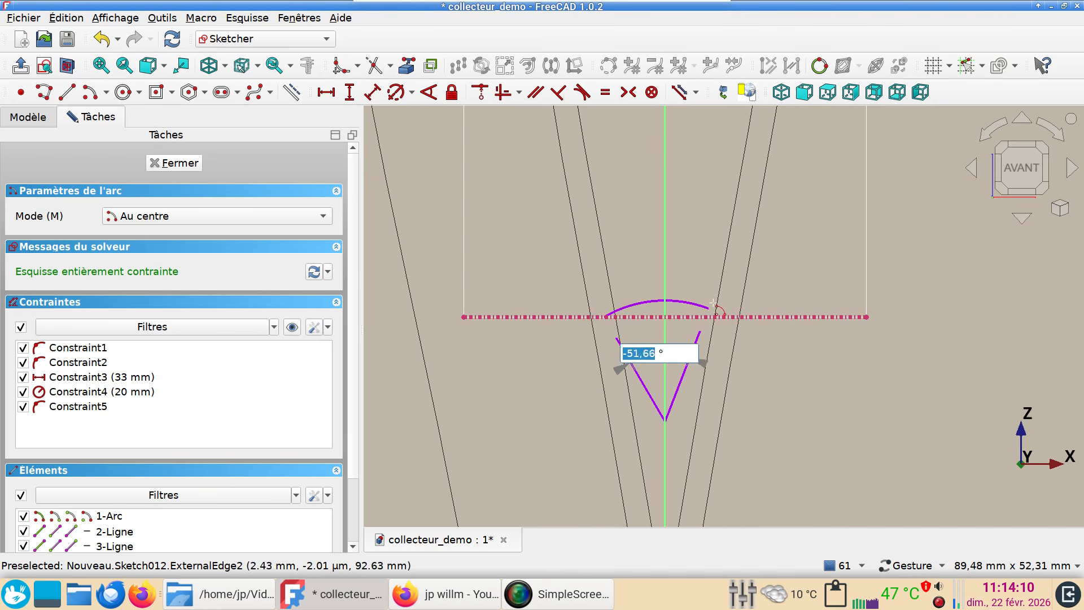
pyautogui.click(726, 316)
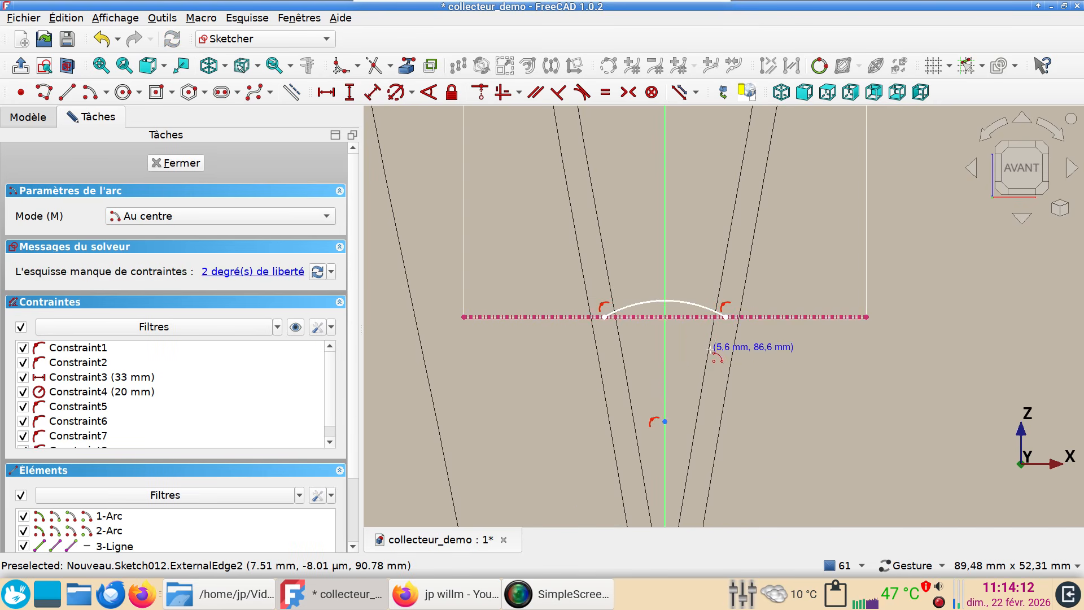
pyautogui.rightClick(724, 334)
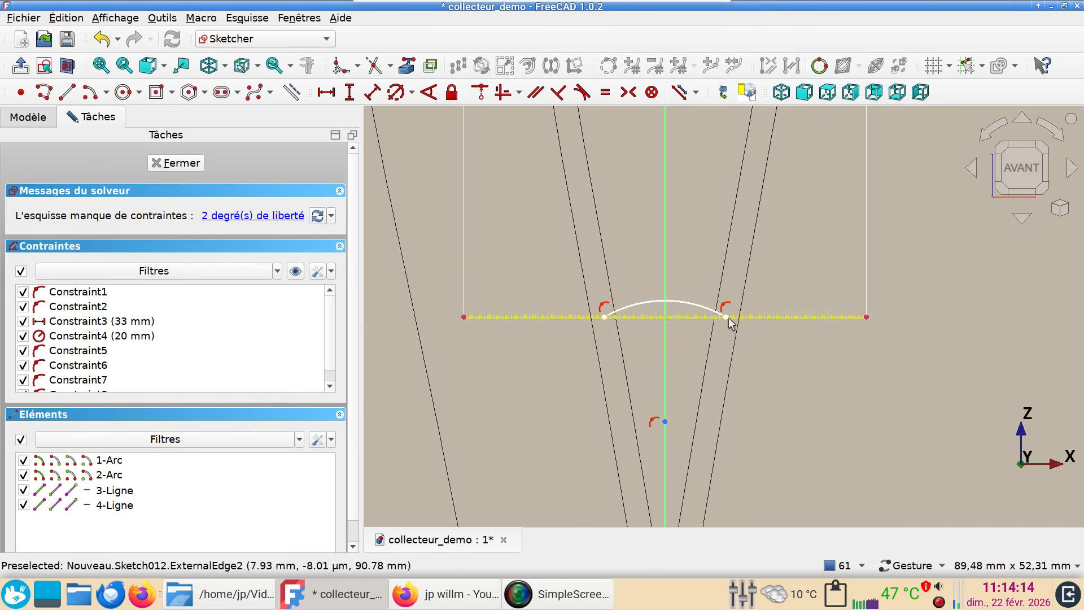
# Step: Constrain the distance between the lower arc's two endpoints to 15 mm
pyautogui.click(726, 317)
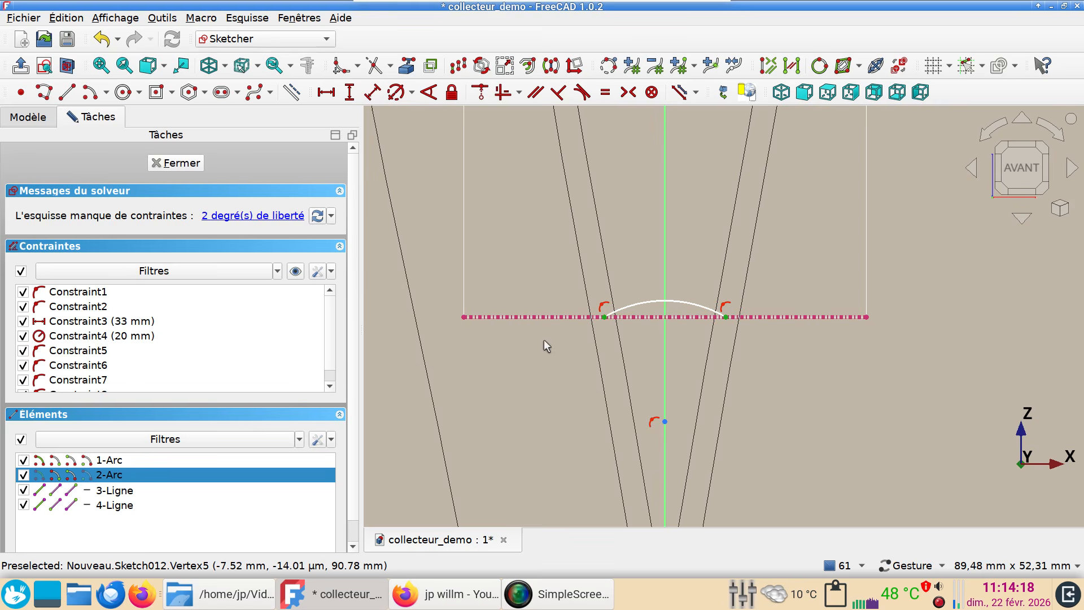
pyautogui.press('l')
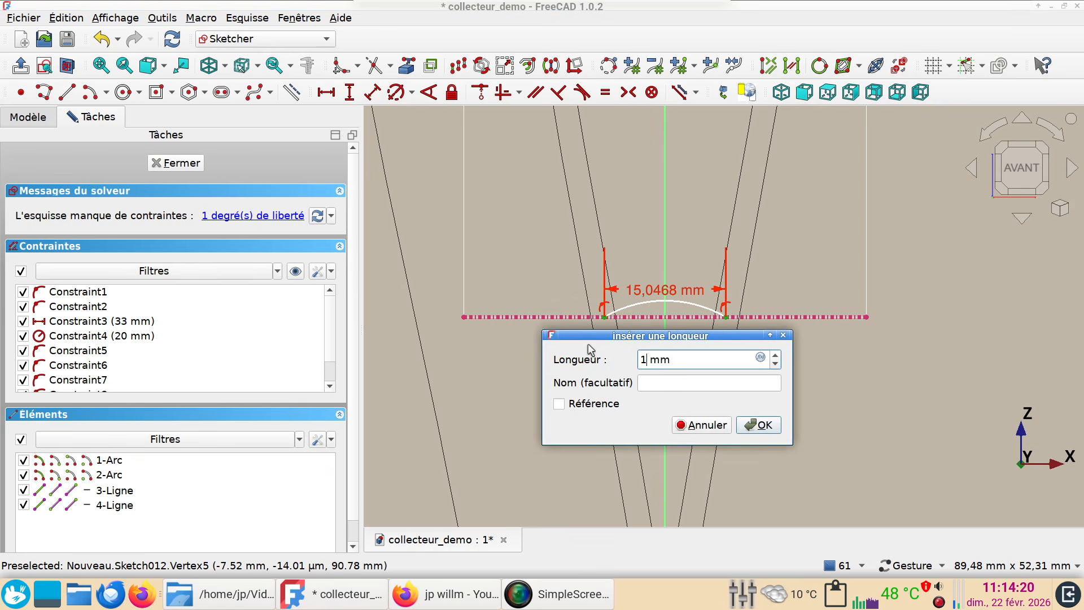
pyautogui.write('15')
pyautogui.press('Return')
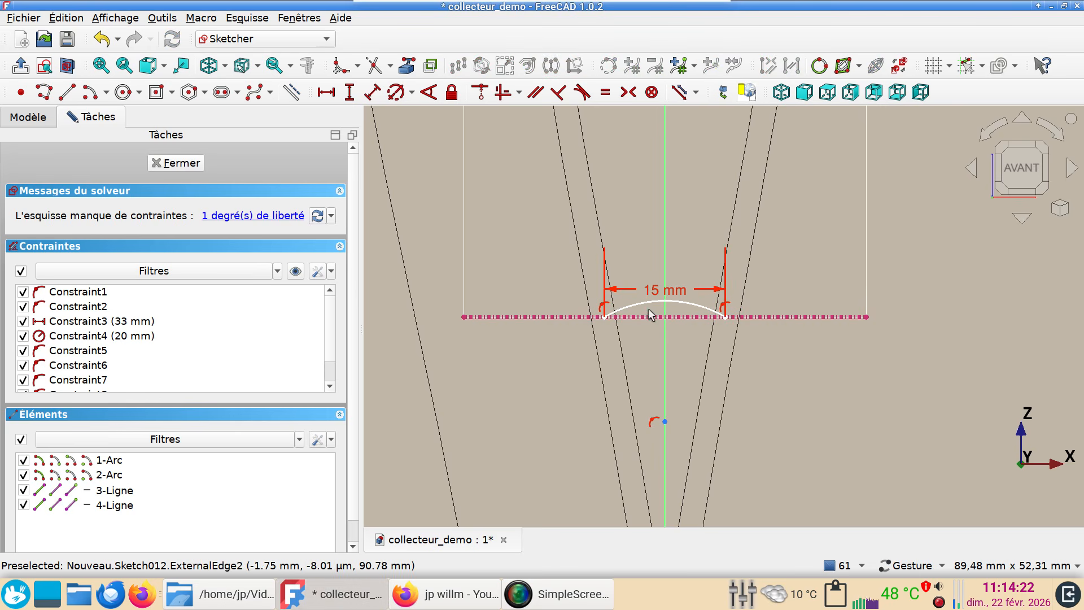
# Step: Constrain the radius of the lower arc to 10 mm
pyautogui.click(641, 301)
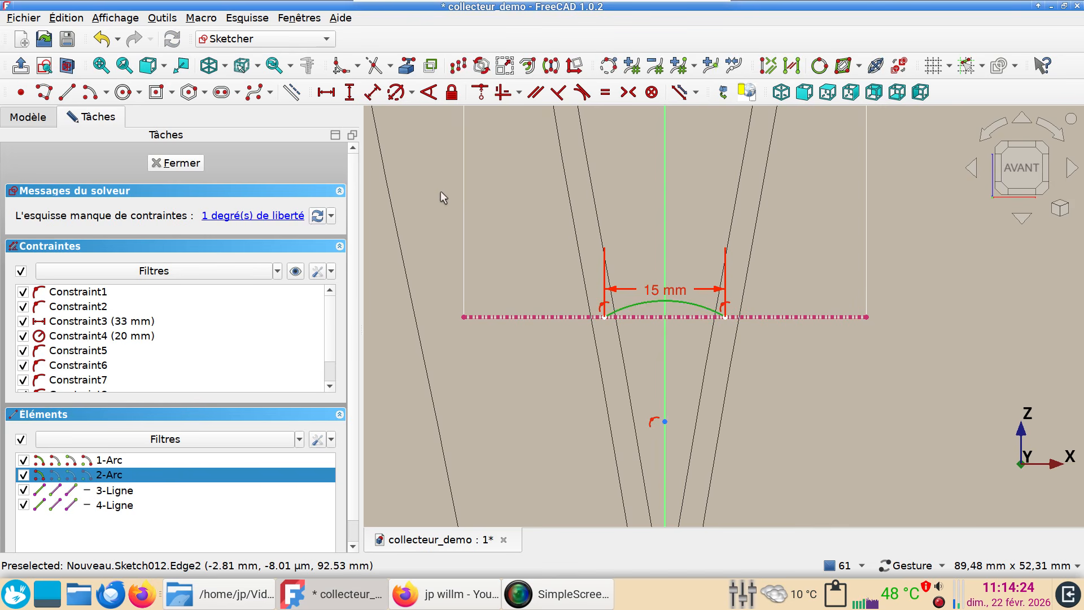
pyautogui.press('d')
pyautogui.click(419, 191)
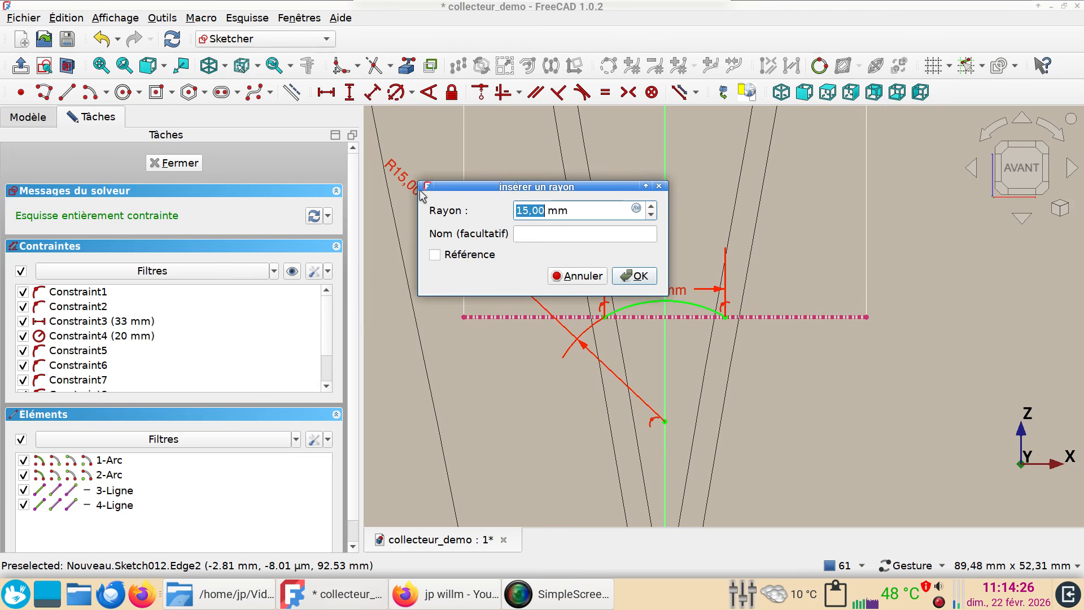
pyautogui.write('1')
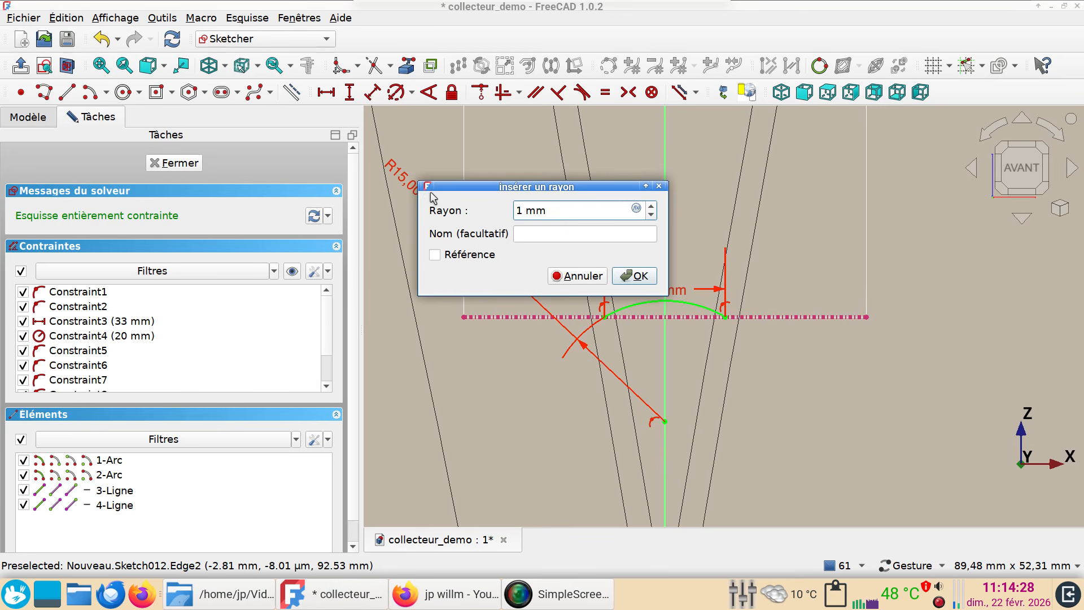
pyautogui.write('0')
pyautogui.press('Return')
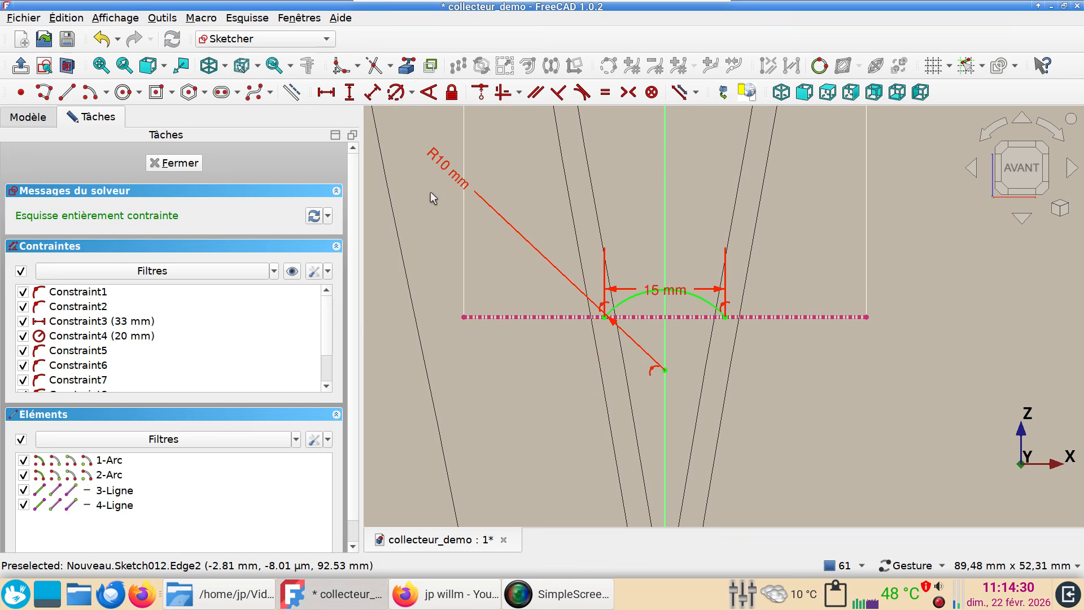
# Step: Draw two circles centred on the vertical axis between the arcs, about 15 mm and 9 mm in diameter, and close the sketch
pyautogui.scroll(-3, 639, 232)
pyautogui.moveTo(558, 230)
pyautogui.mouseDown(button='right')
pyautogui.moveTo(490, 388)
pyautogui.moveTo(500, 374)
pyautogui.mouseUp(button='right')
pyautogui.press('g')
pyautogui.press('m')
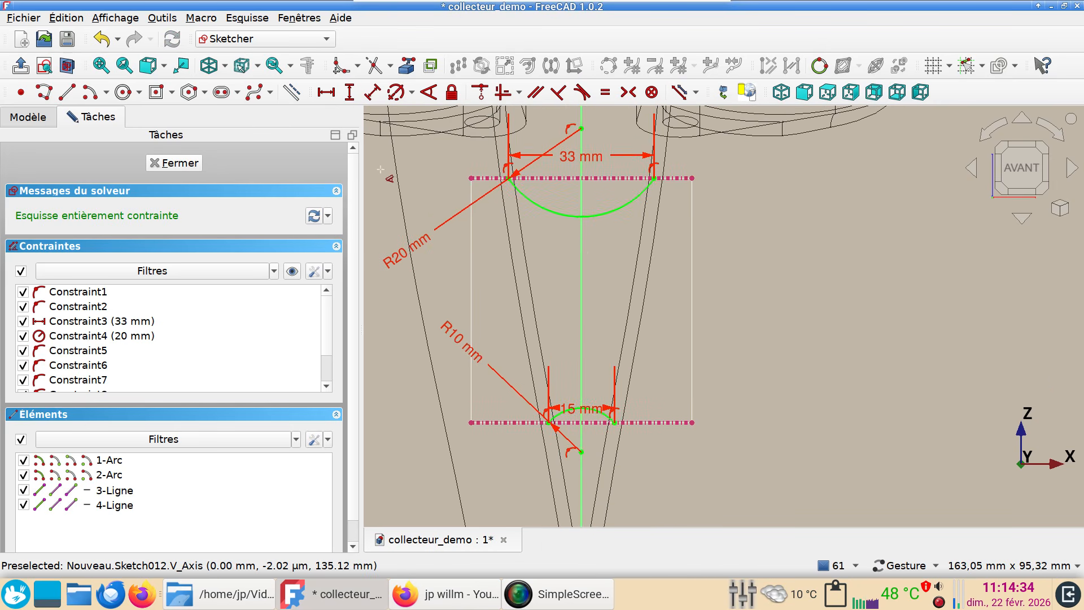
pyautogui.click(123, 92)
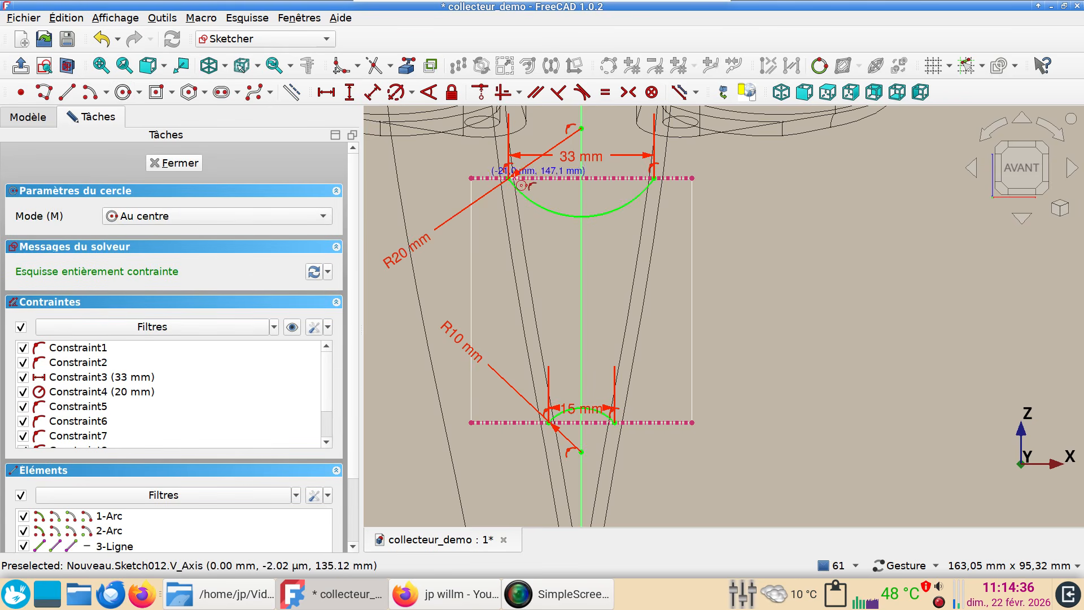
pyautogui.click(581, 269)
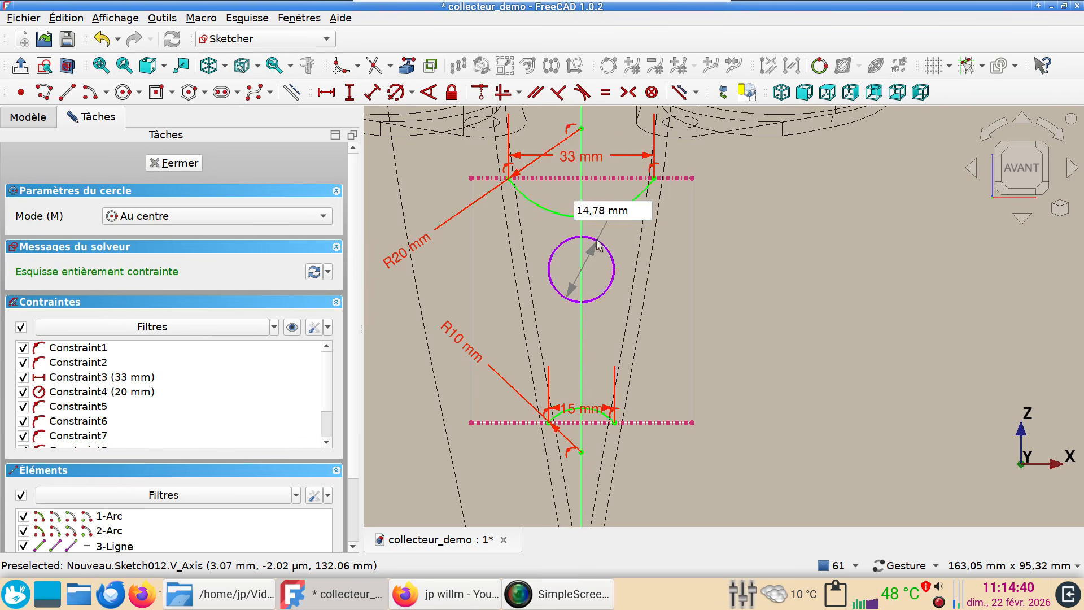
pyautogui.click(587, 301)
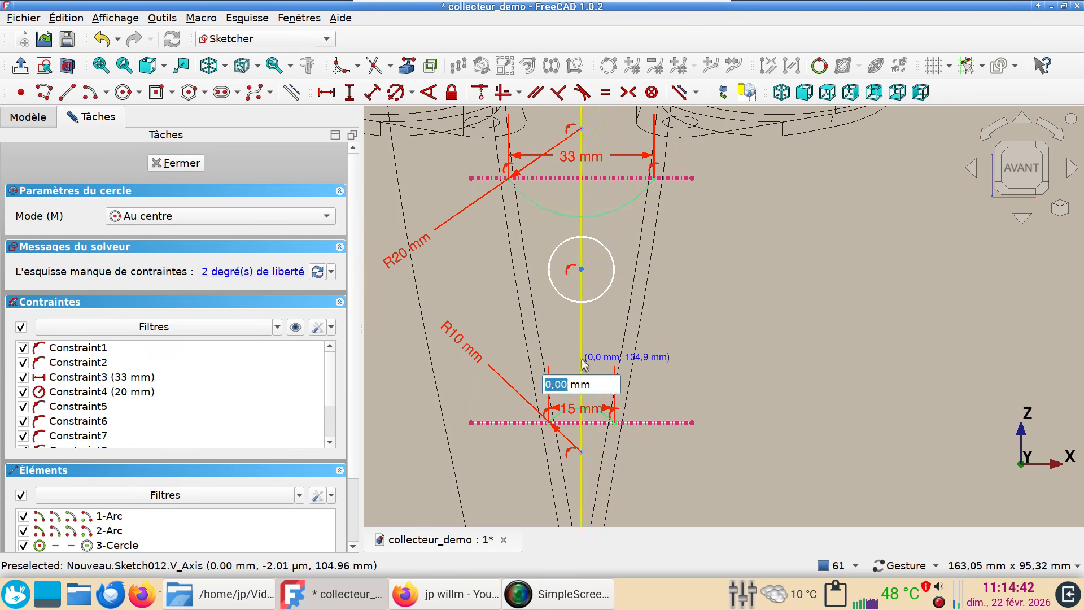
pyautogui.click(581, 360)
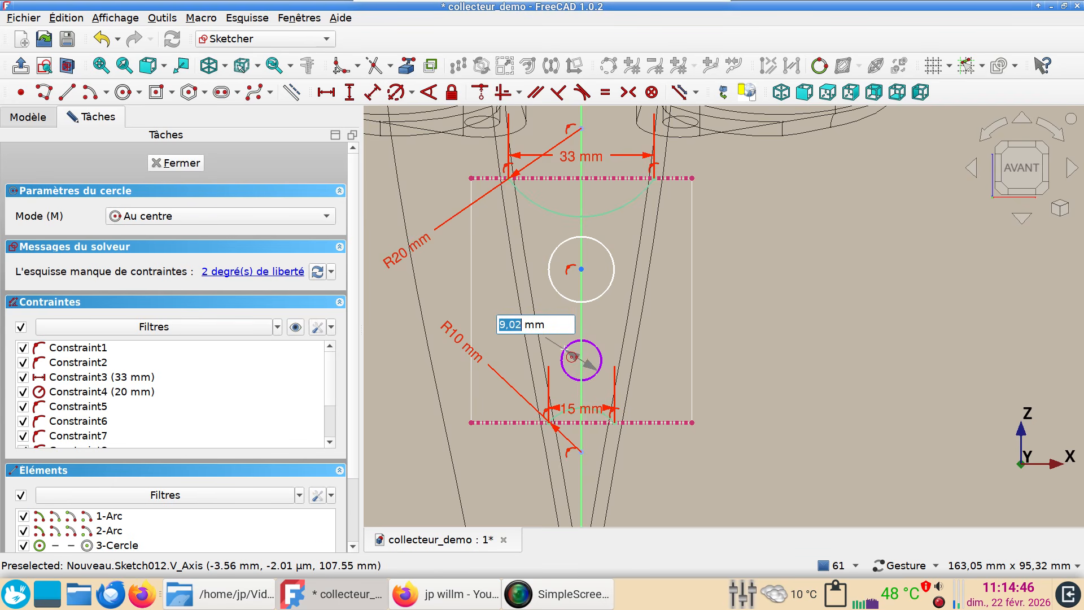
pyautogui.click(592, 366)
pyautogui.rightClick(728, 353)
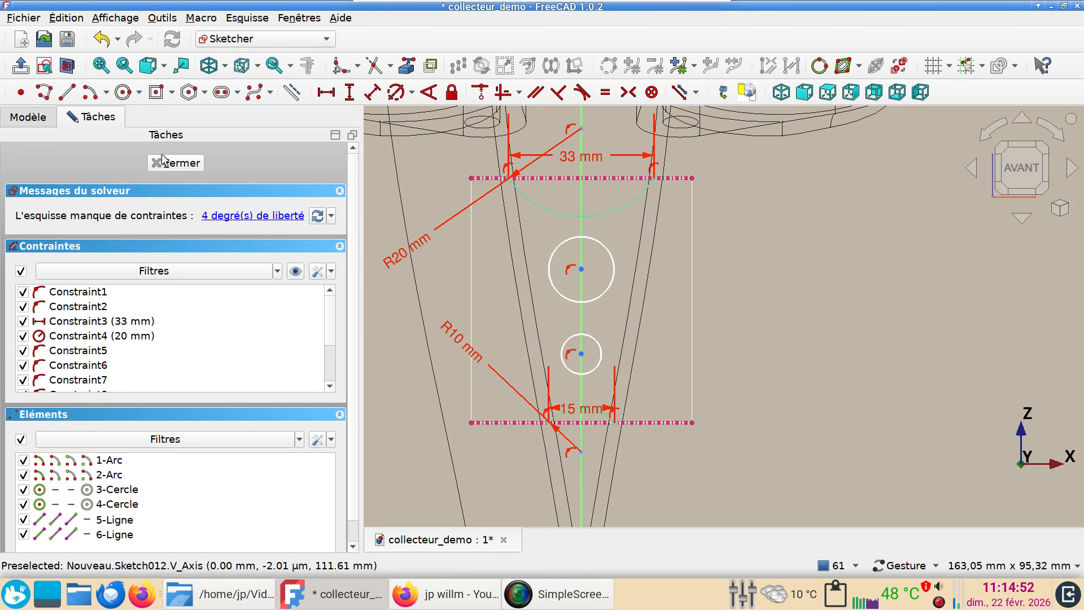
pyautogui.click(175, 163)
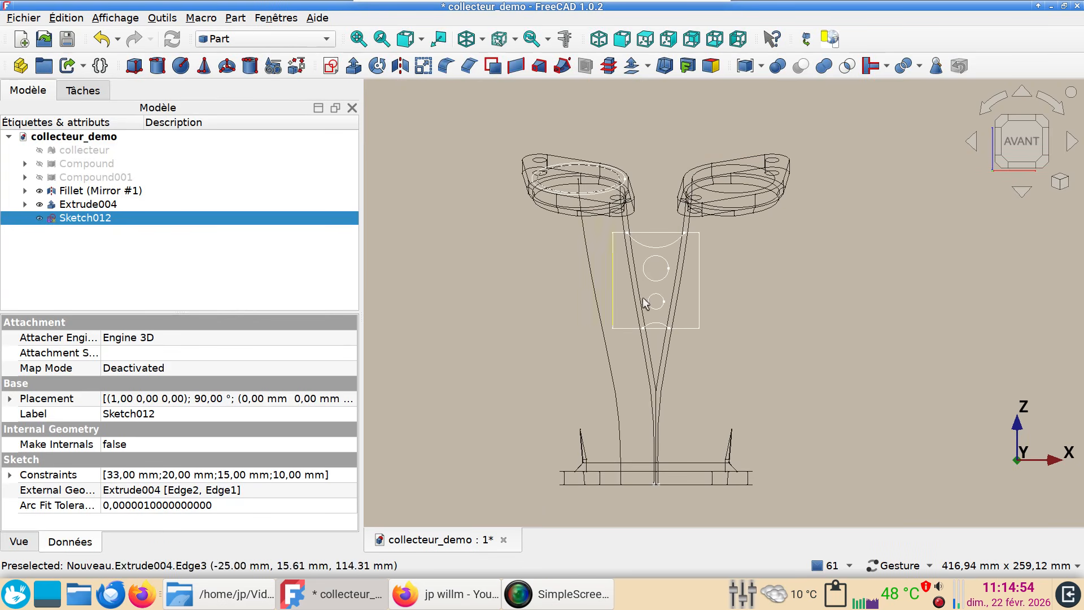
# Step: Try to extrude the web profile sketch 50 mm as a reversed solid along Y, and undo the extrusion
pyautogui.press('0')
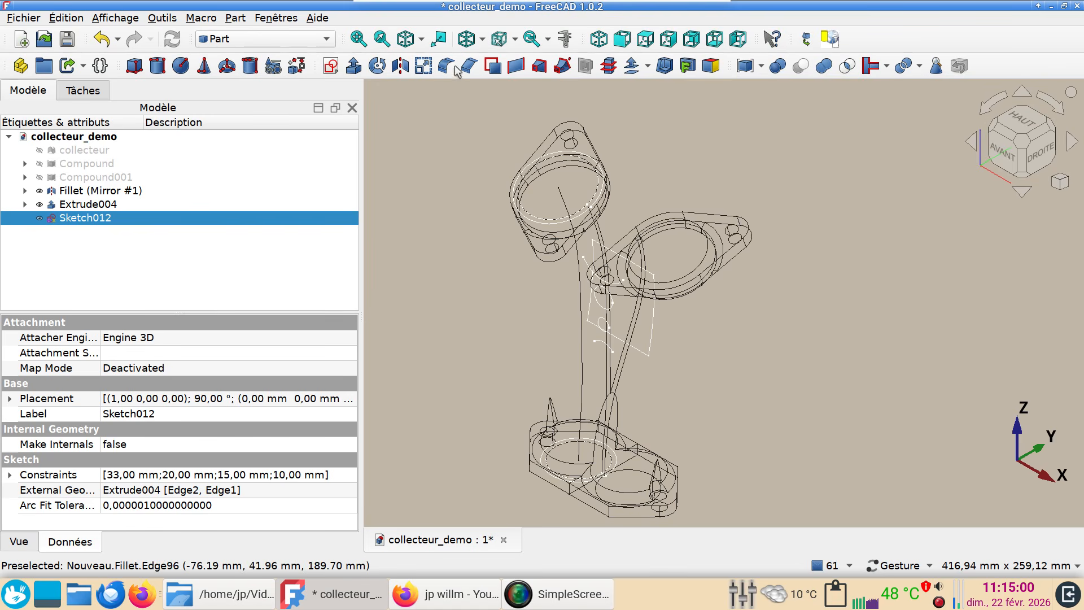
pyautogui.click(353, 65)
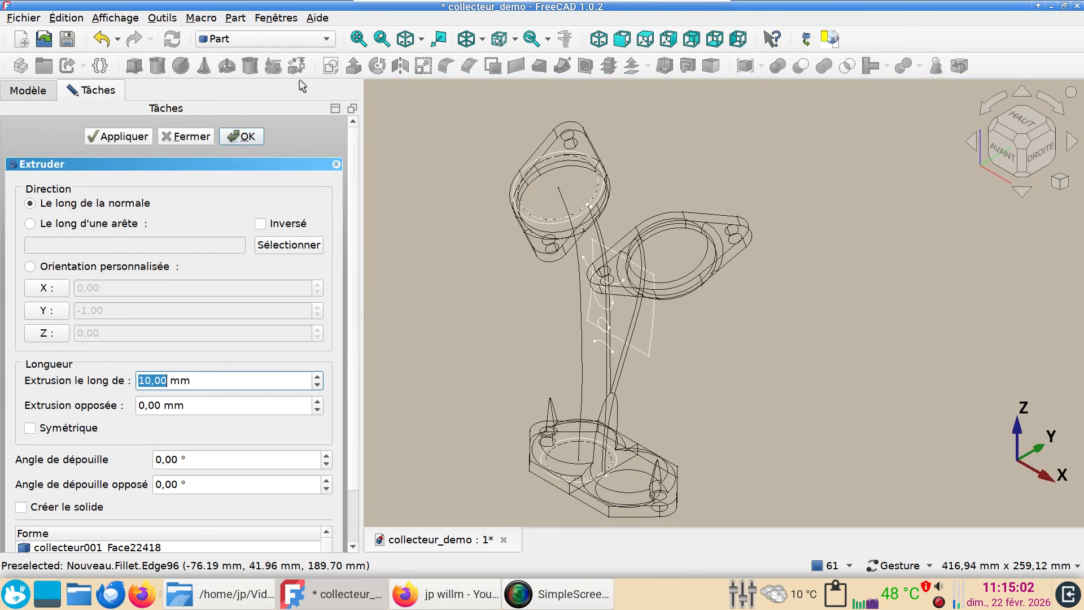
pyautogui.click(261, 224)
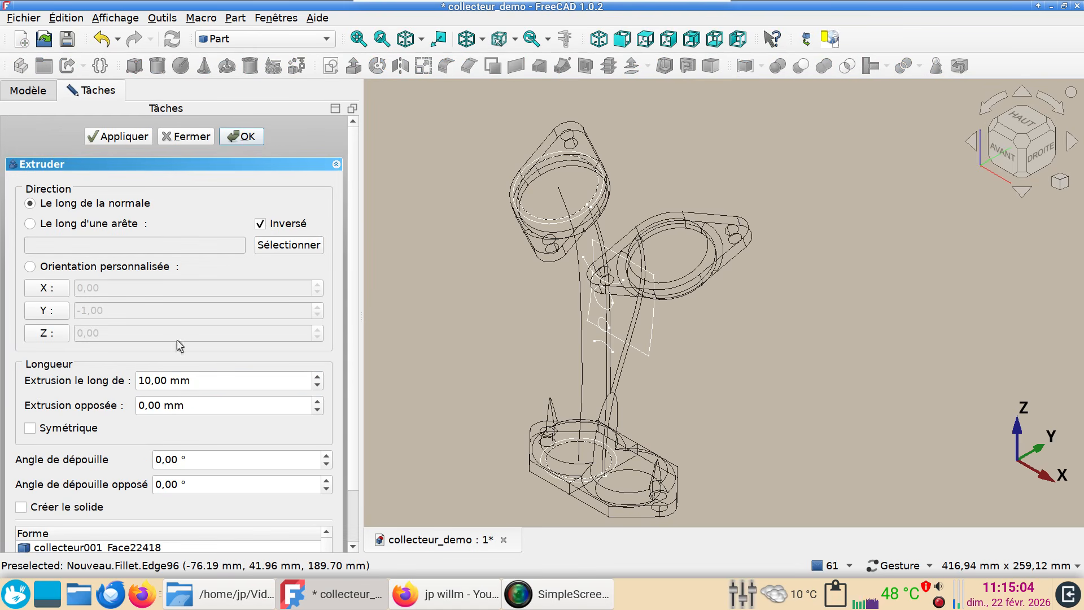
pyautogui.moveTo(210, 378); pyautogui.dragTo(89, 311)
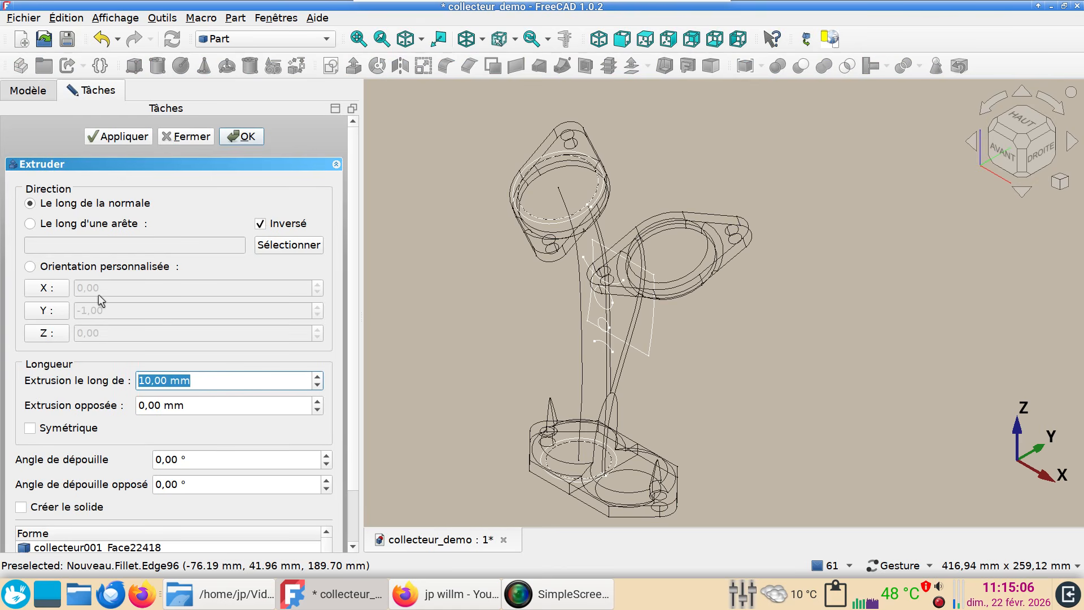
pyautogui.write('50')
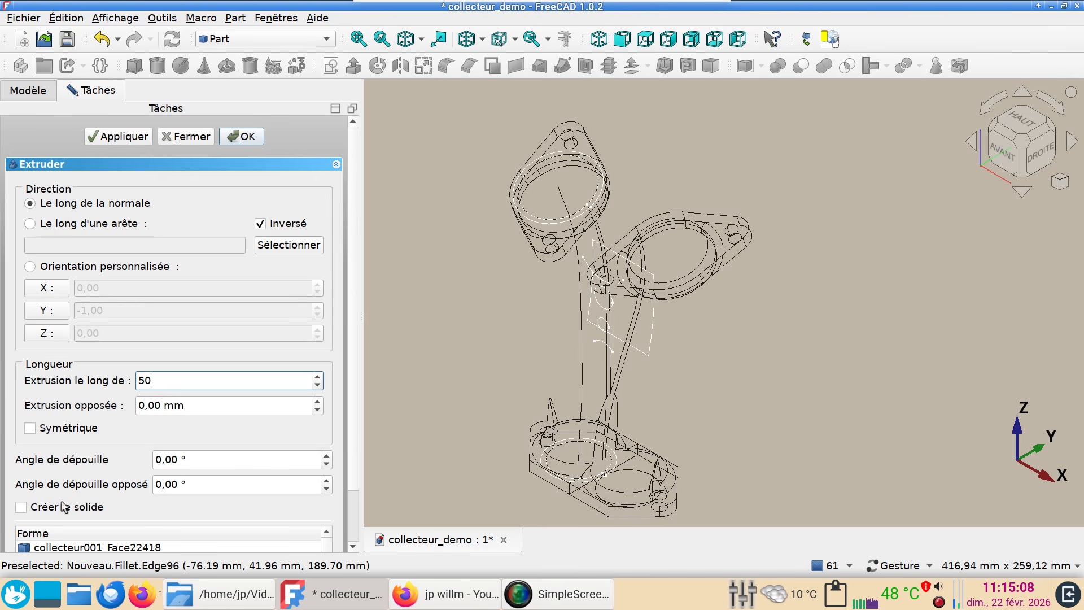
pyautogui.click(64, 508)
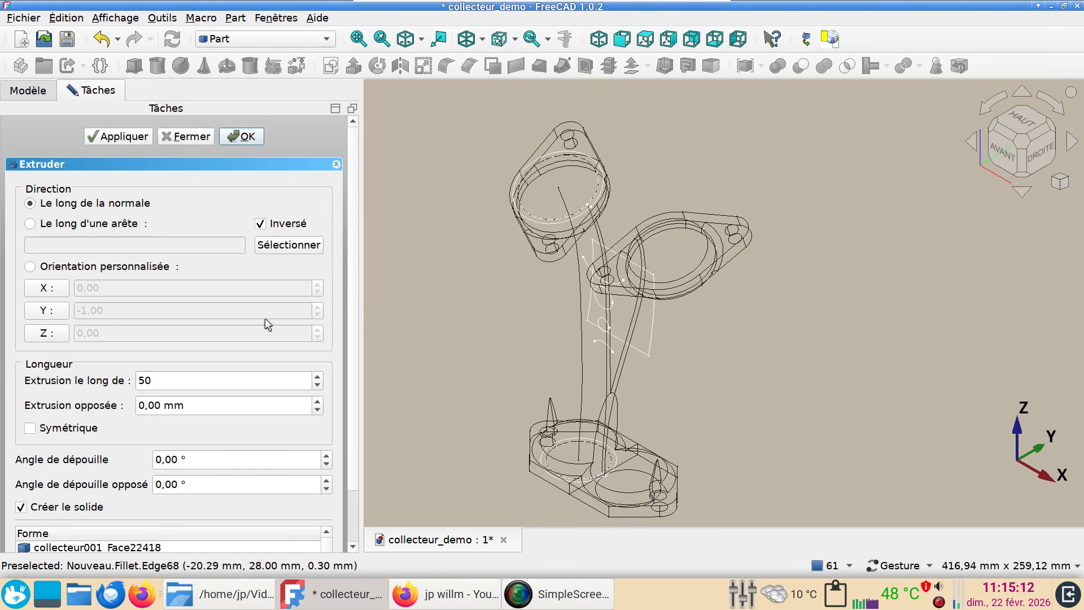
pyautogui.click(45, 312)
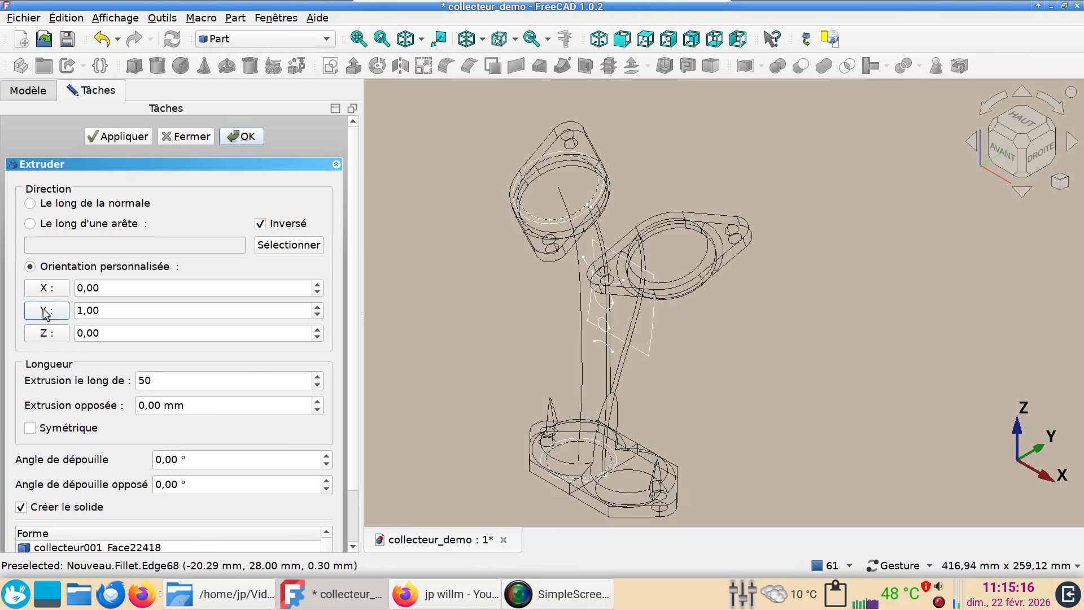
pyautogui.click(243, 145)
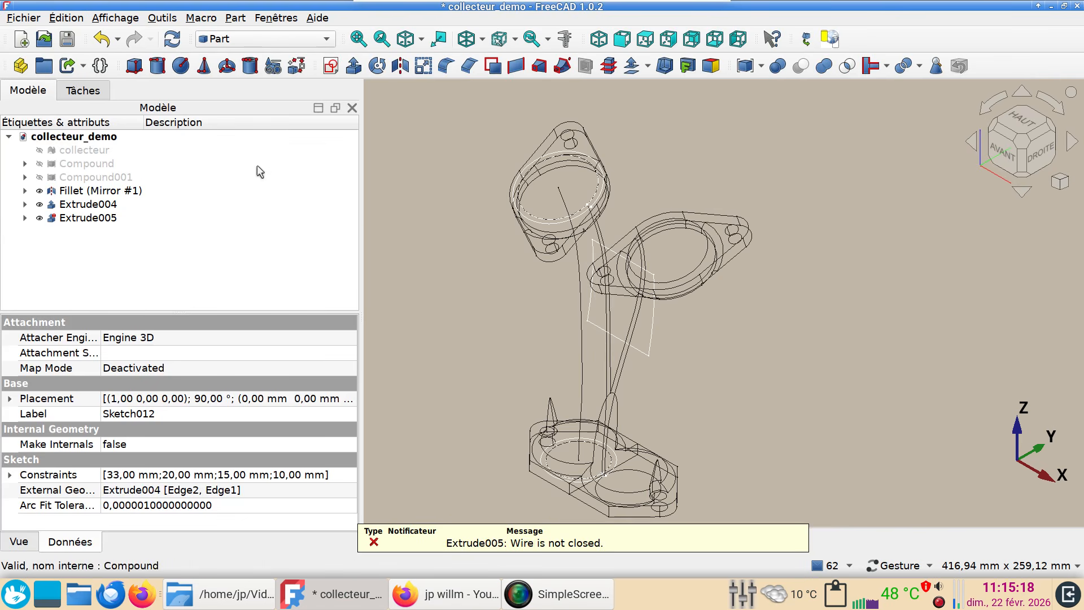
pyautogui.click(106, 39)
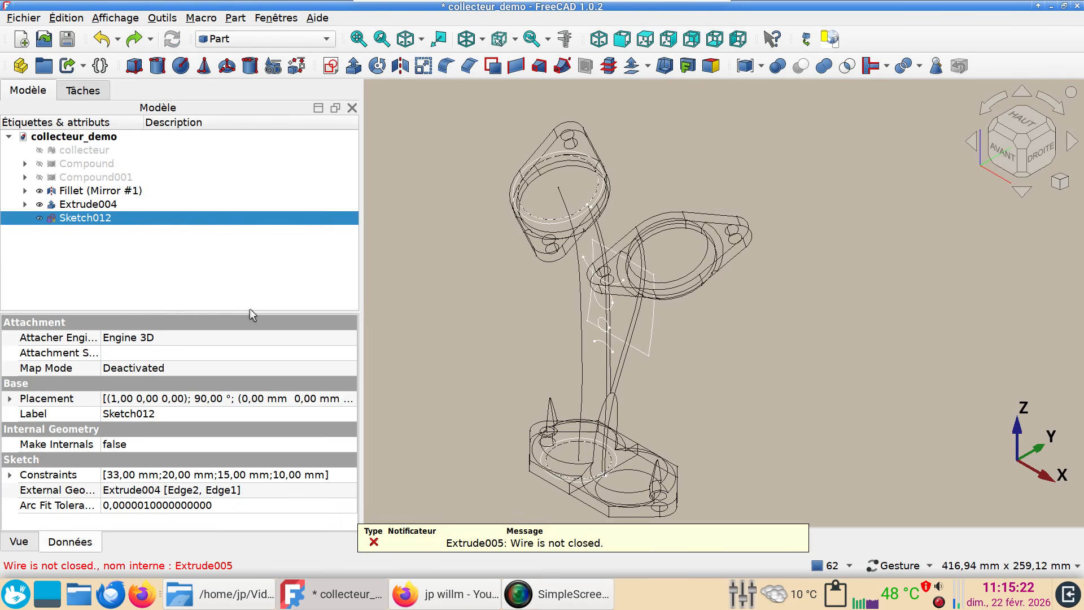
# Step: Reopen the web profile sketch and draw a side line about 56 mm long joining the right endpoints of the two arcs
pyautogui.doubleClick(67, 218)
pyautogui.scroll(5, 798, 397)
pyautogui.moveTo(593, 186); pyautogui.dragTo(706, 431, button='right')
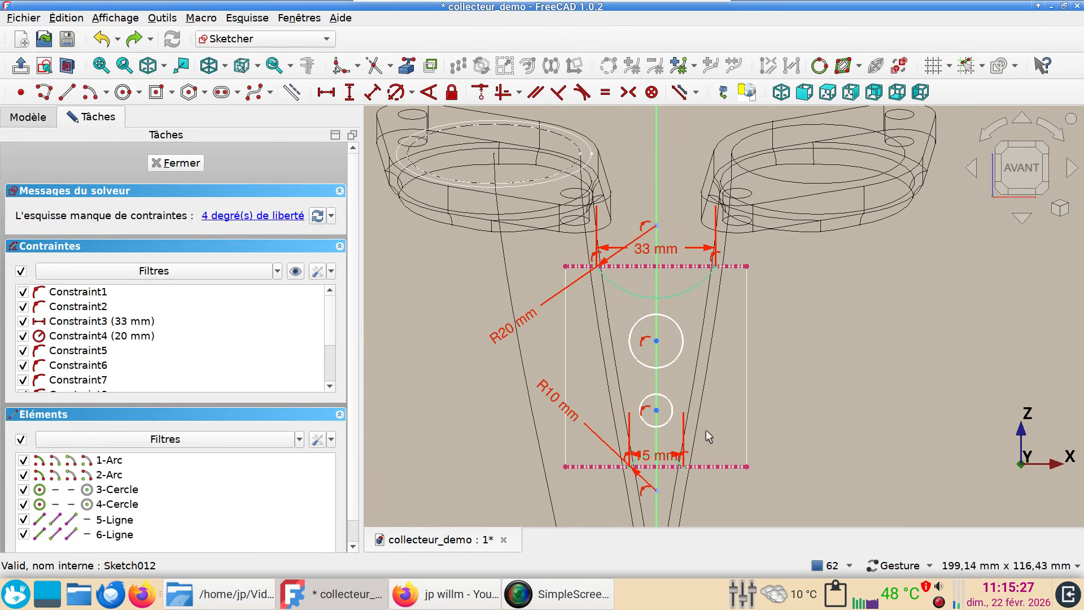
pyautogui.click(67, 92)
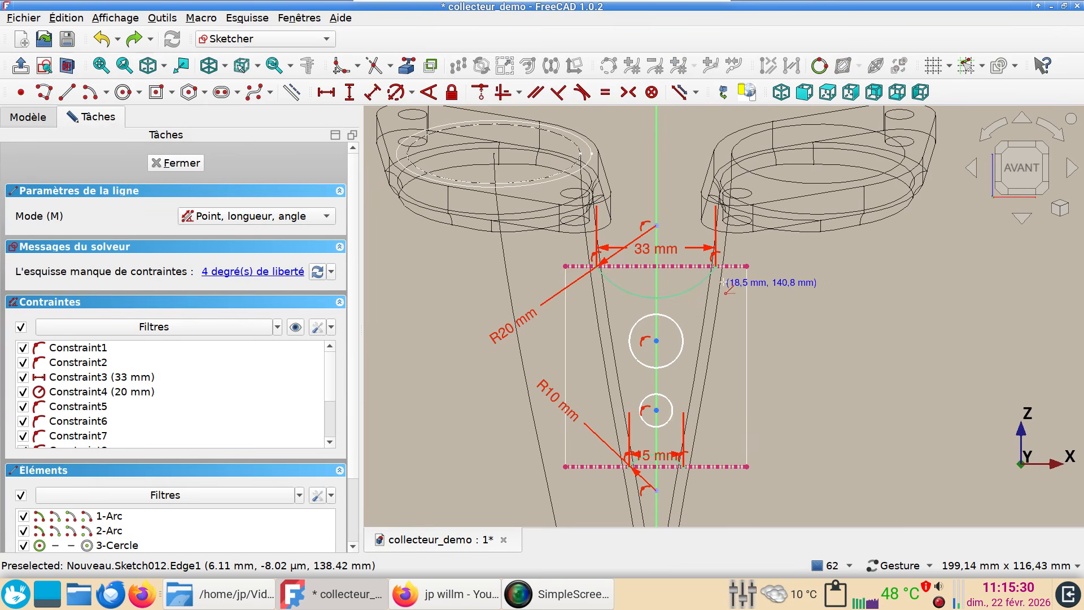
pyautogui.click(717, 266)
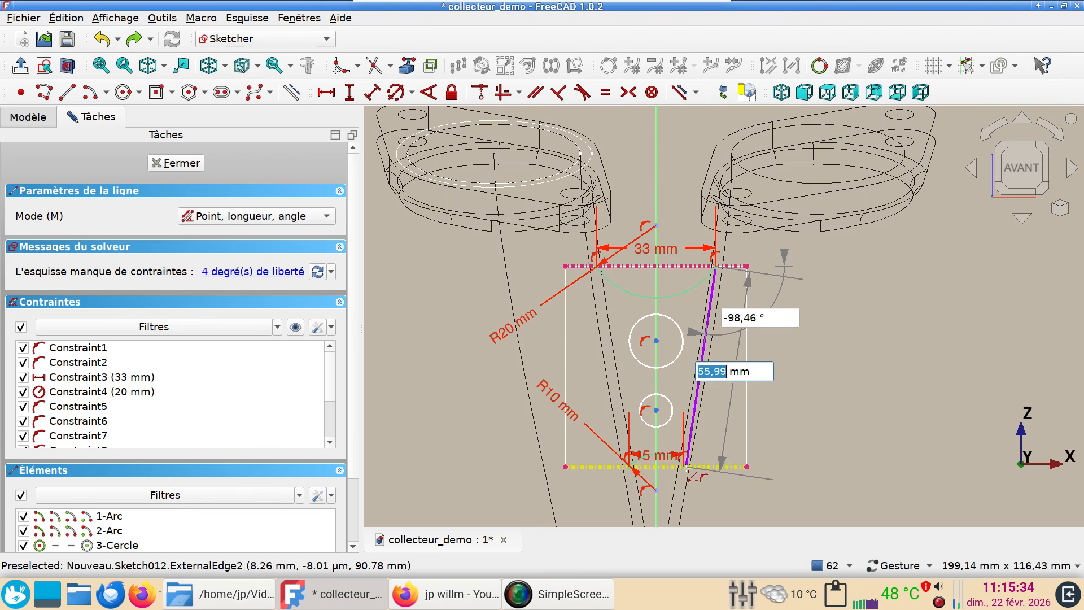
pyautogui.scroll(4, 692, 451)
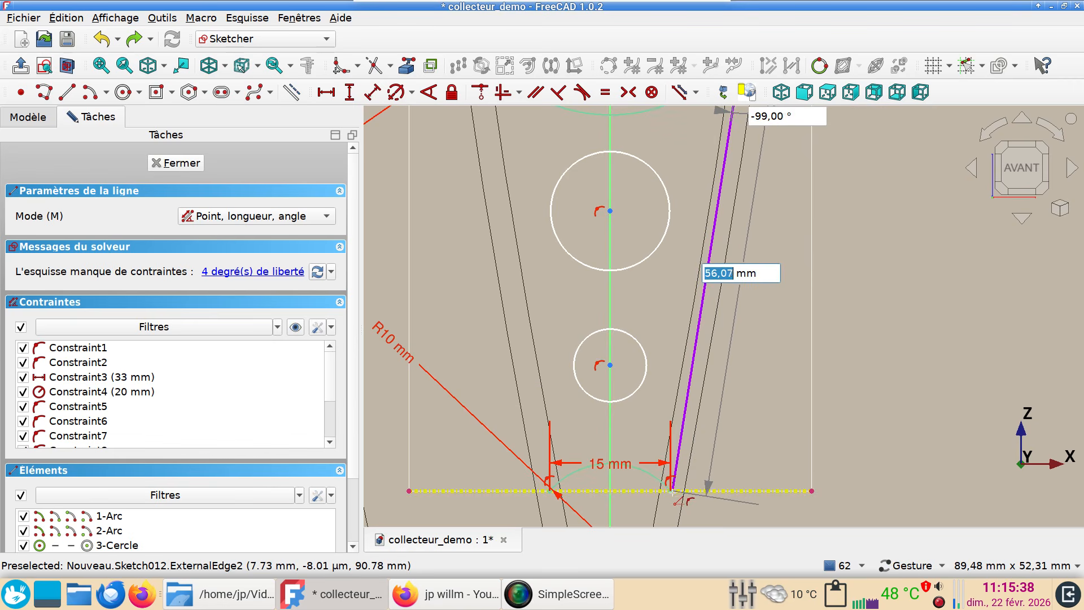
pyautogui.click(672, 491)
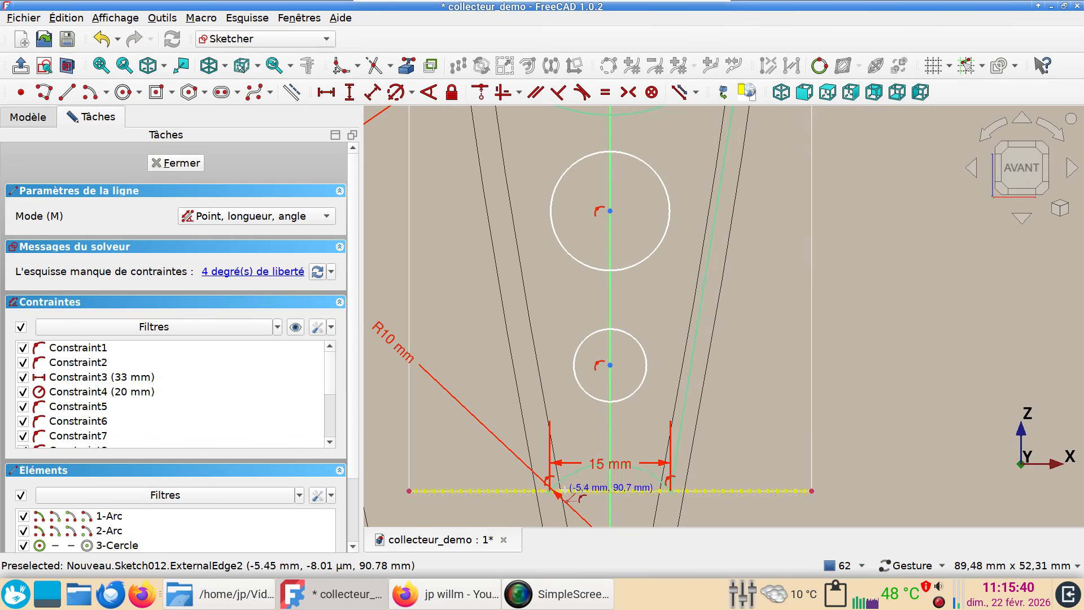
# Step: Draw a second side line about 56 mm long joining the left endpoints of the two arcs, and close the sketch
pyautogui.click(550, 492)
pyautogui.moveTo(574, 158)
pyautogui.mouseDown(button='right')
pyautogui.moveTo(637, 322)
pyautogui.moveTo(740, 479)
pyautogui.mouseUp(button='right')
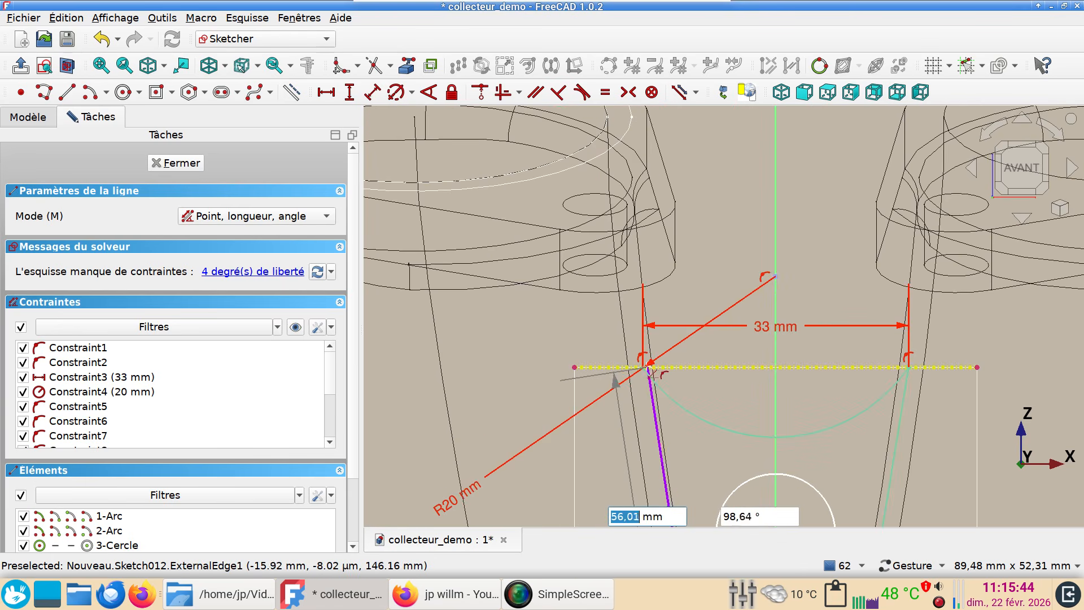
pyautogui.click(646, 370)
pyautogui.scroll(-5, 553, 343)
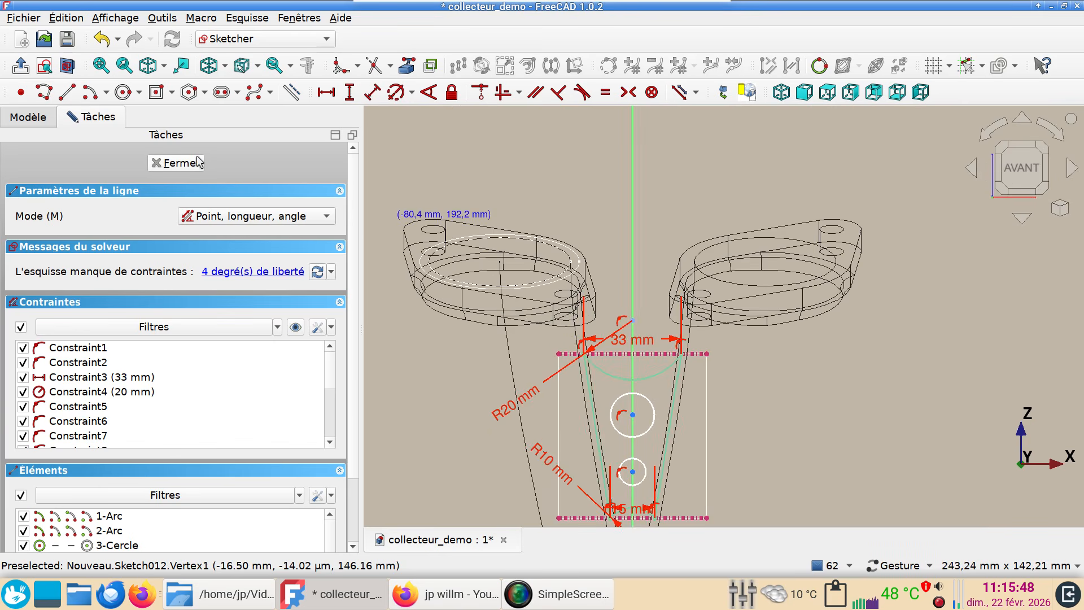
pyautogui.click(175, 162)
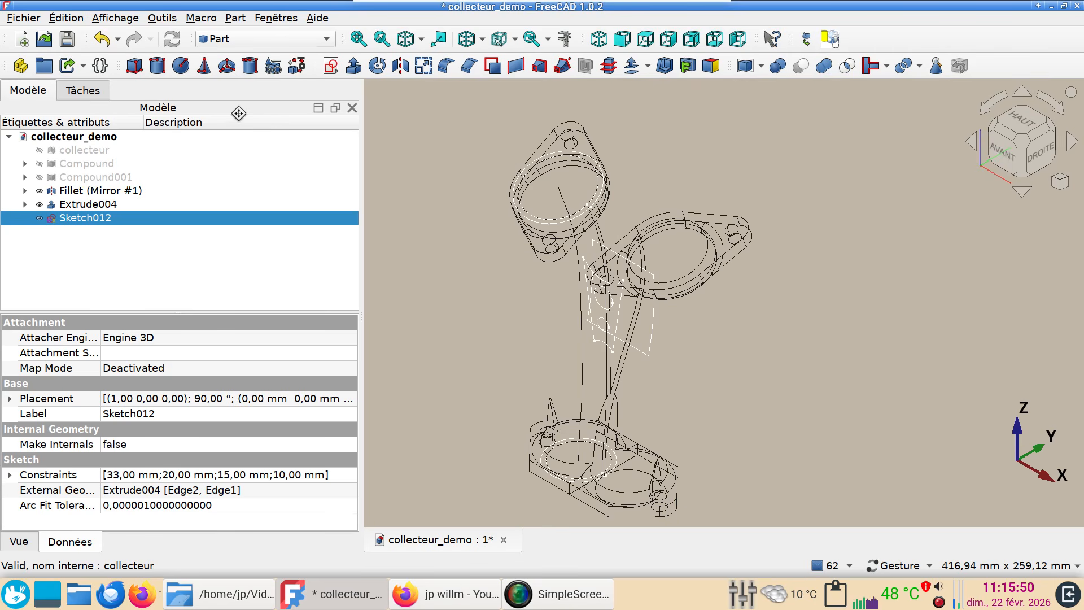
# Step: Extrude the closed web profile sketch 50 mm along its normal as a solid
pyautogui.click(346, 68)
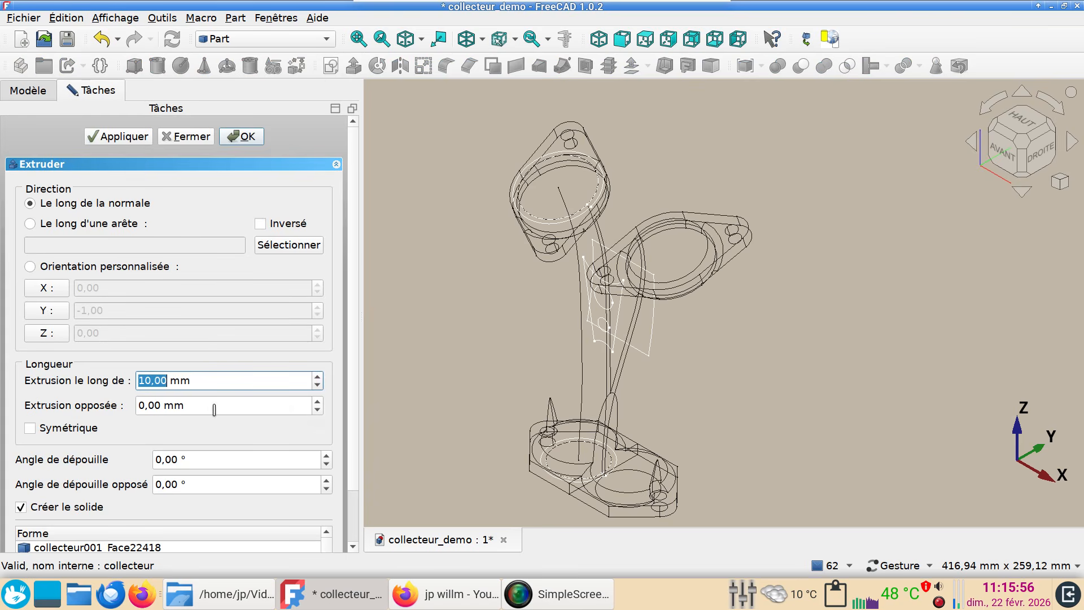
pyautogui.moveTo(211, 387); pyautogui.dragTo(121, 354)
pyautogui.write('50')
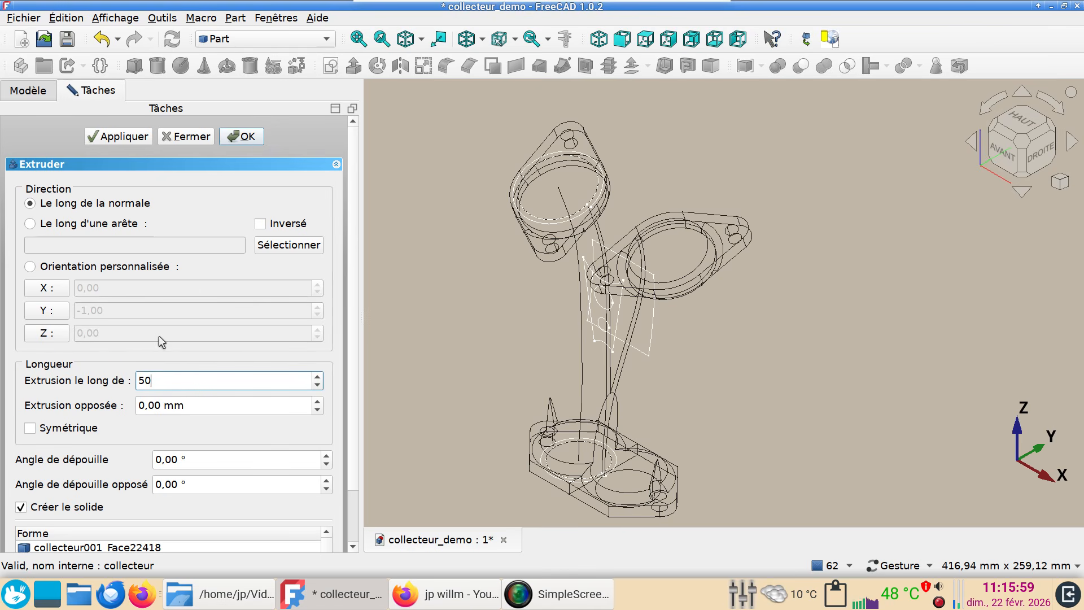
pyautogui.click(247, 137)
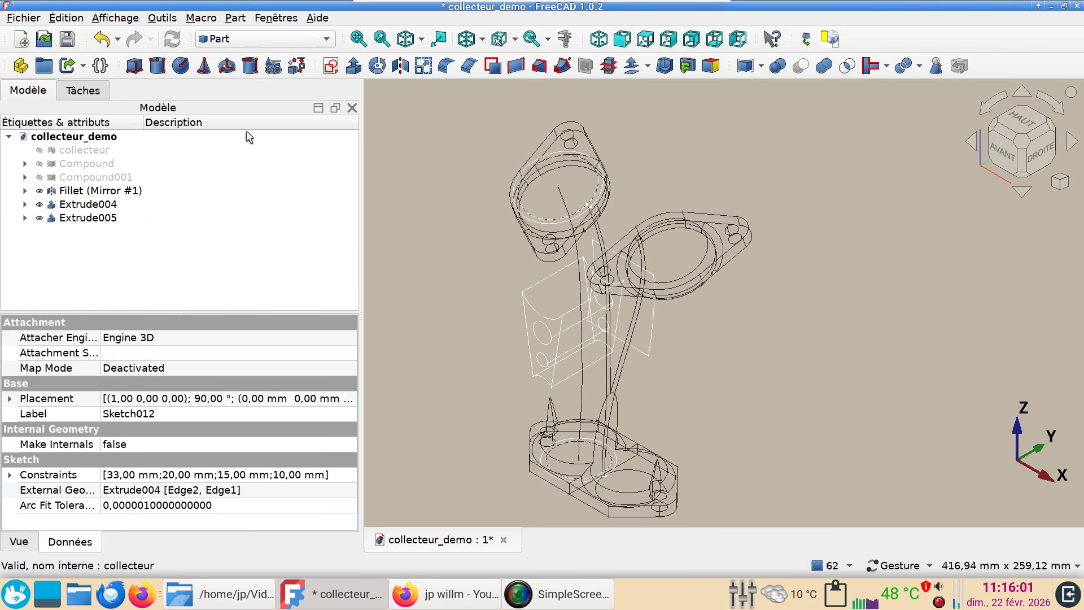
# Step: Reverse the direction of the web profile's extrusion by setting its Reversed property to true
pyautogui.click(99, 219)
pyautogui.click(147, 489)
pyautogui.click(147, 489)
pyautogui.click(151, 507)
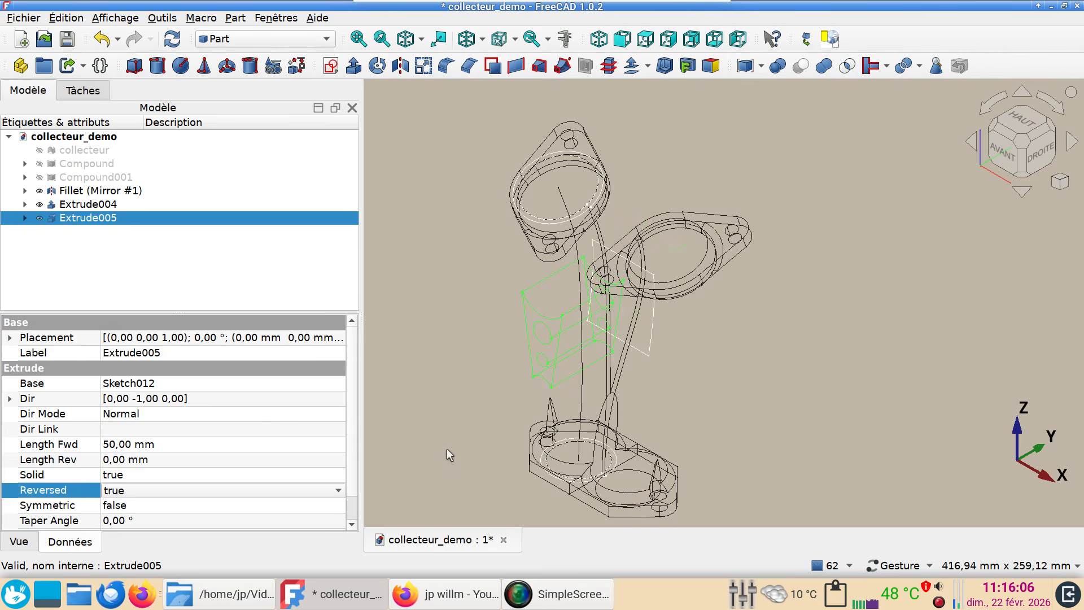
pyautogui.click(445, 448)
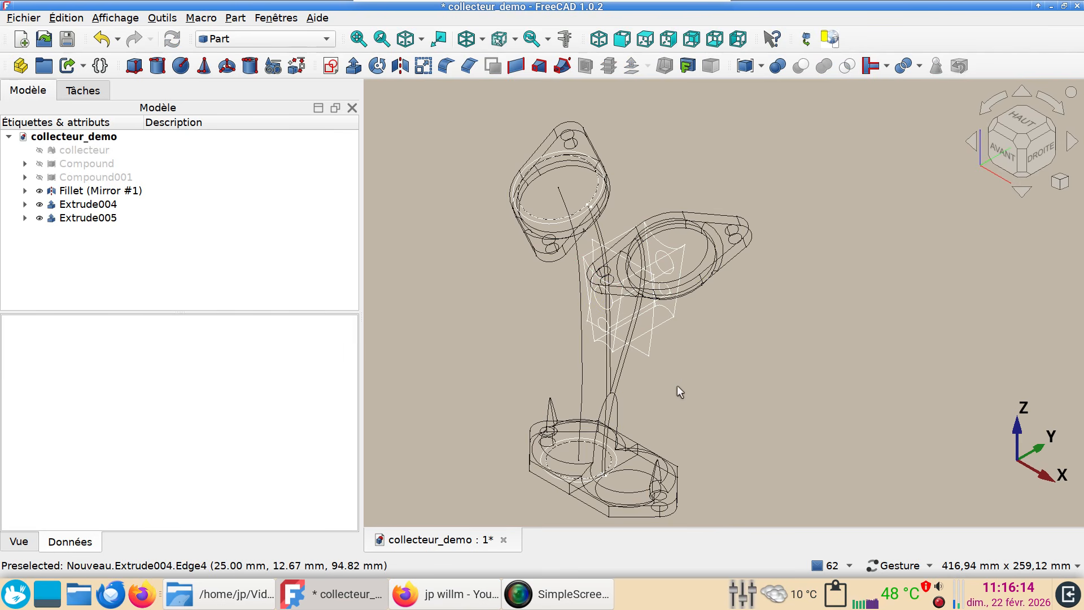
# Step: Switch the model to shaded display and create the Boolean intersection of the curved surface extrusion and the web profile extrusion
pyautogui.press('v')
pyautogui.press('1')
pyautogui.moveTo(677, 385)
pyautogui.mouseDown()
pyautogui.moveTo(728, 298)
pyautogui.moveTo(791, 337)
pyautogui.moveTo(755, 324)
pyautogui.moveTo(774, 295)
pyautogui.moveTo(706, 316)
pyautogui.mouseUp()
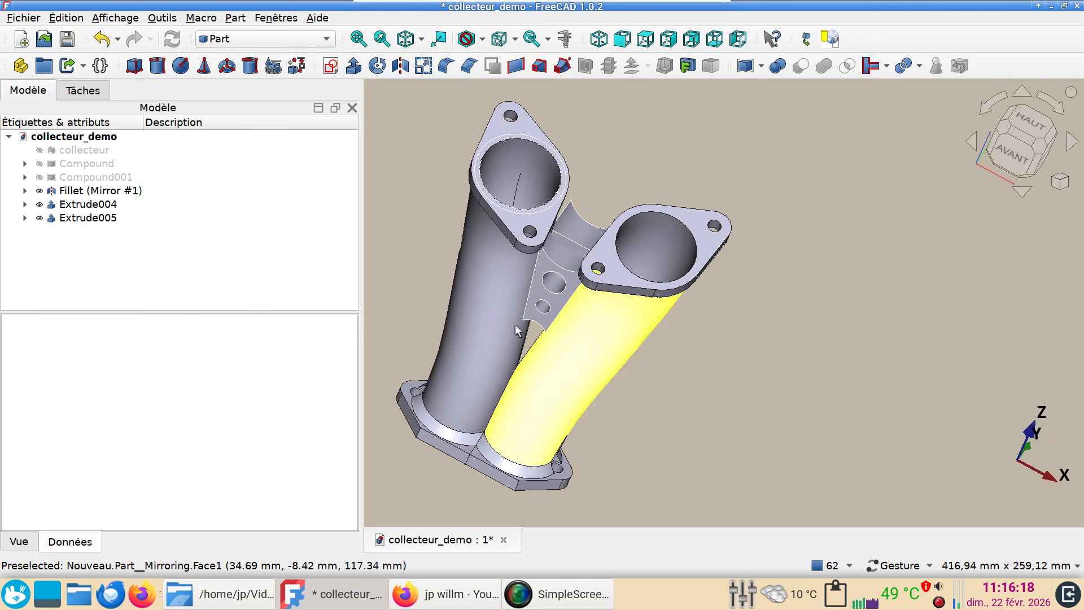
pyautogui.click(79, 204)
pyautogui.keyDown('ctrl'); pyautogui.click(82, 217); pyautogui.keyUp('ctrl')
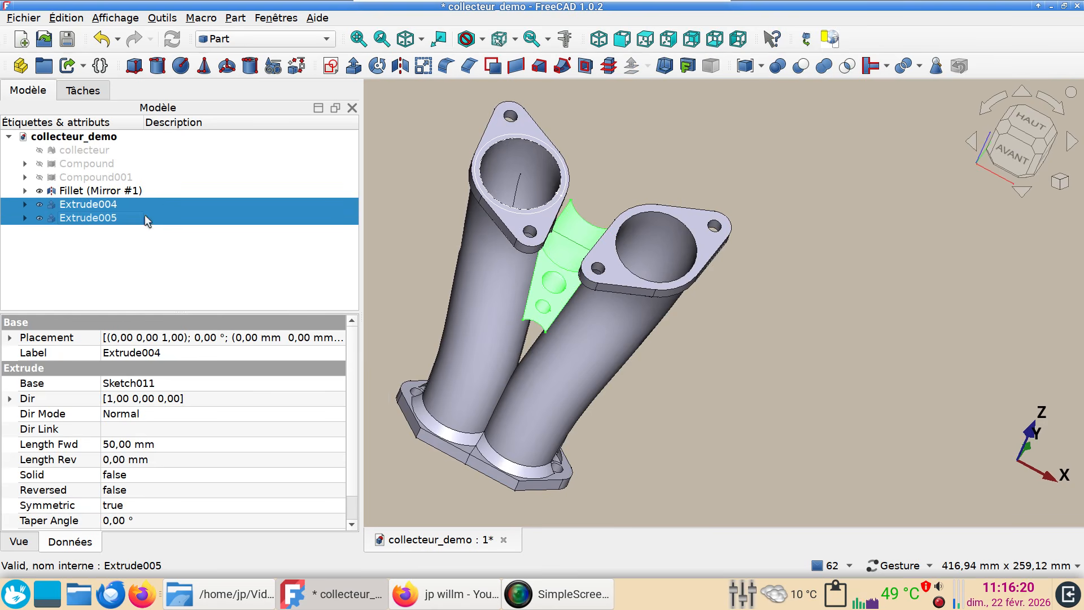
pyautogui.click(847, 66)
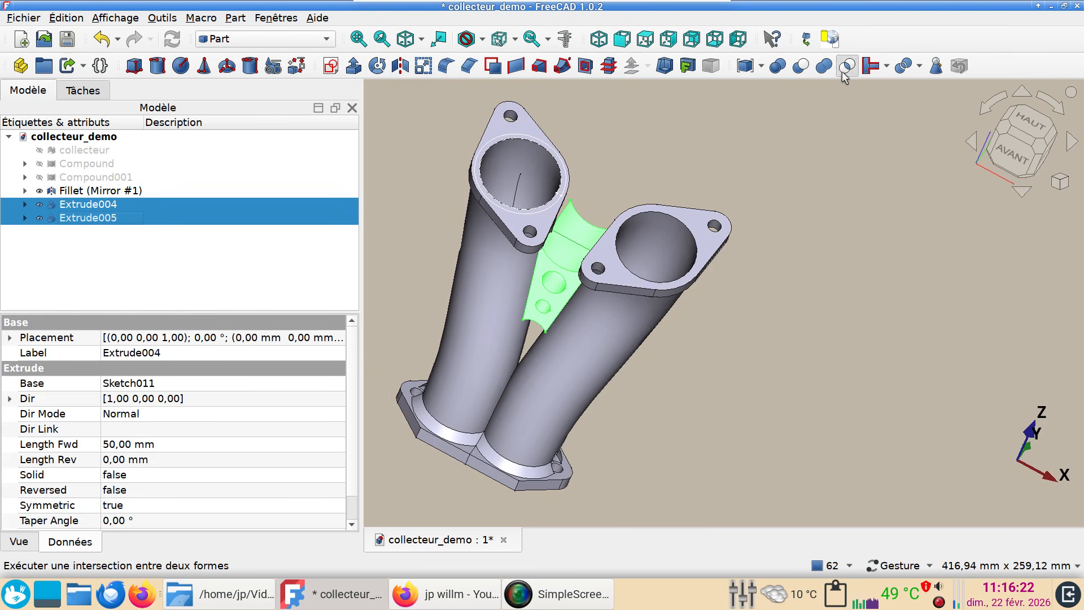
pyautogui.moveTo(799, 115); pyautogui.dragTo(717, 263)
pyautogui.moveTo(625, 401); pyautogui.dragTo(690, 450)
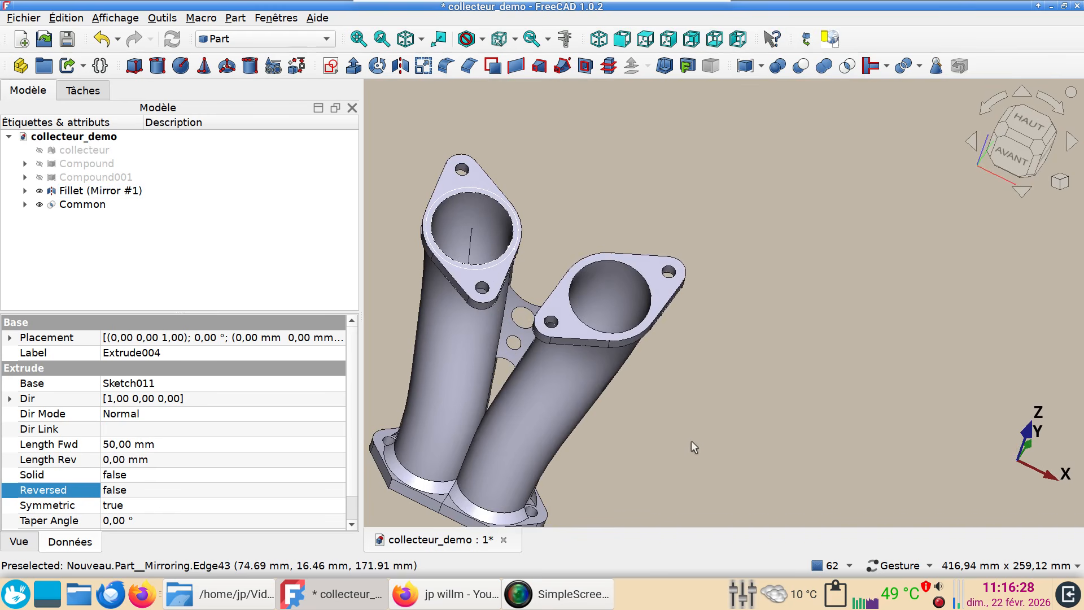
pyautogui.moveTo(856, 370); pyautogui.dragTo(922, 351, button='right')
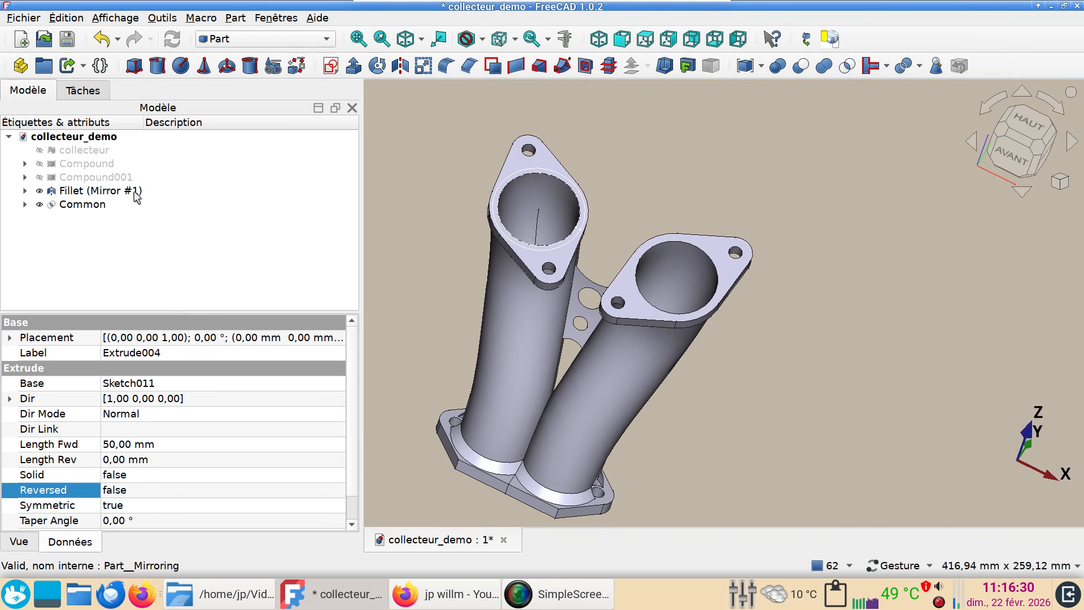
# Step: Extrude the intersected web surface 4 mm symmetrically along the custom Y direction
pyautogui.click(87, 206)
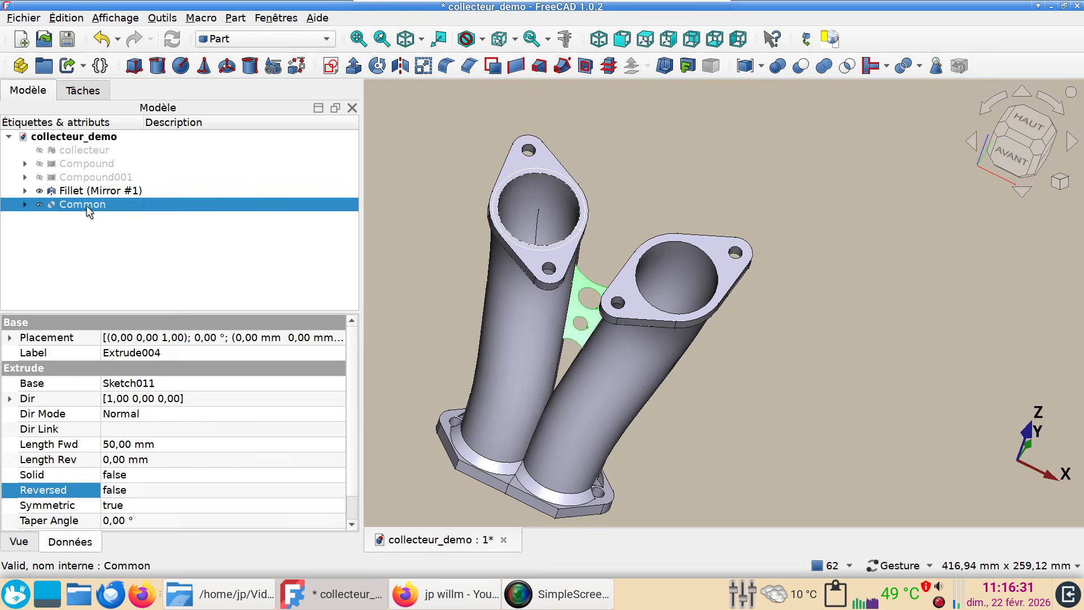
pyautogui.click(354, 66)
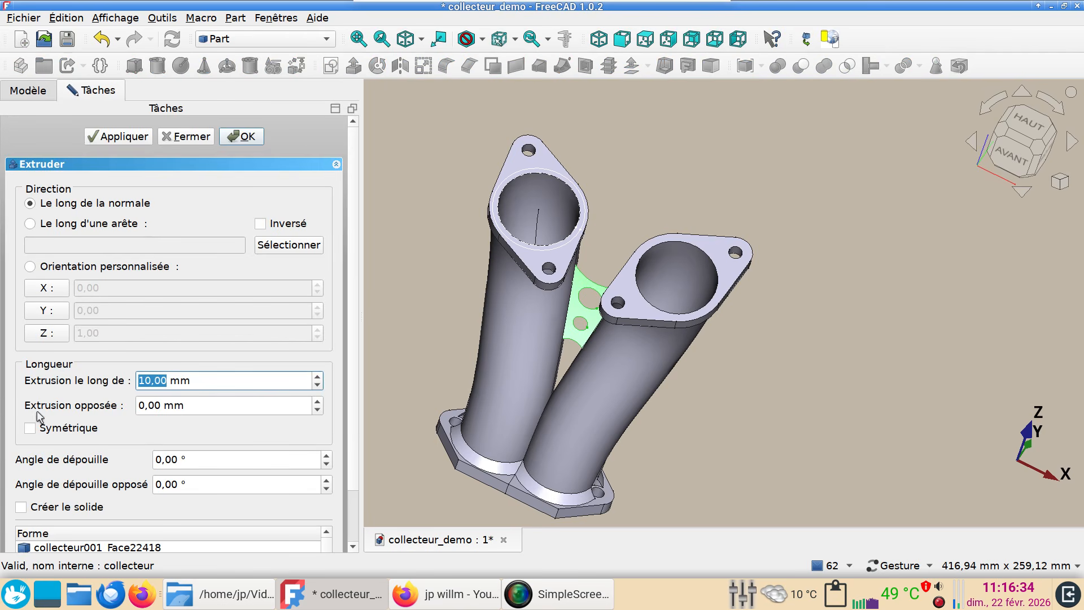
pyautogui.click(30, 428)
pyautogui.hotkey('shift', 'Tab')
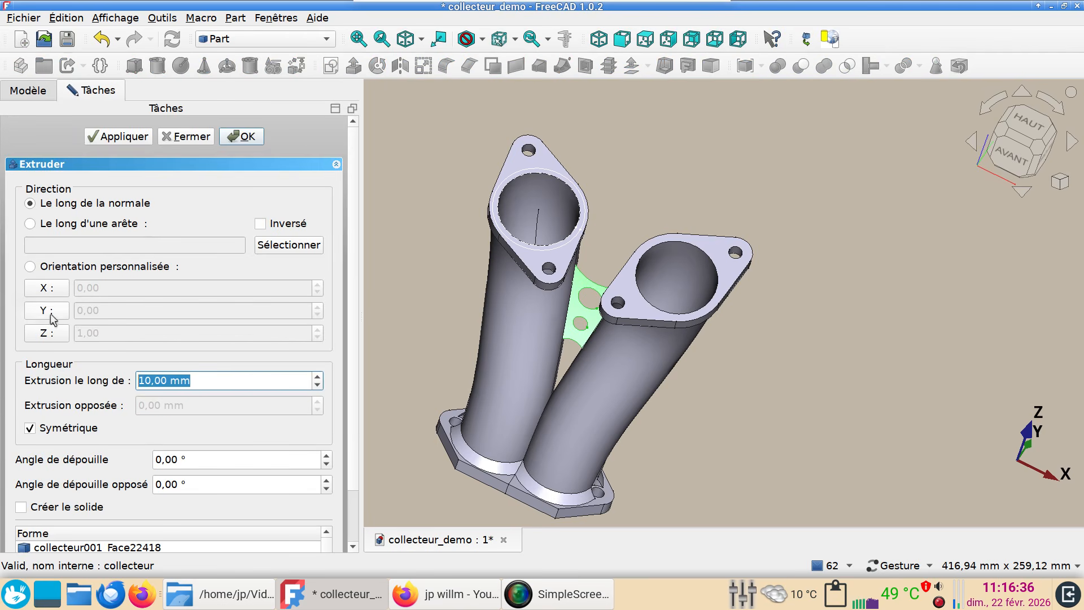
pyautogui.write('4')
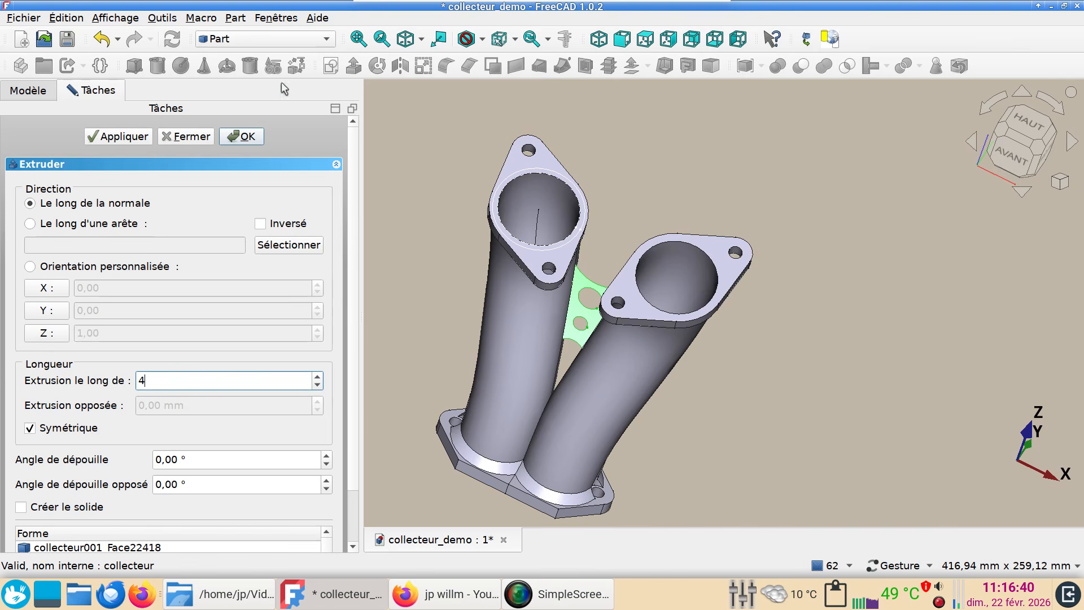
pyautogui.click(250, 139)
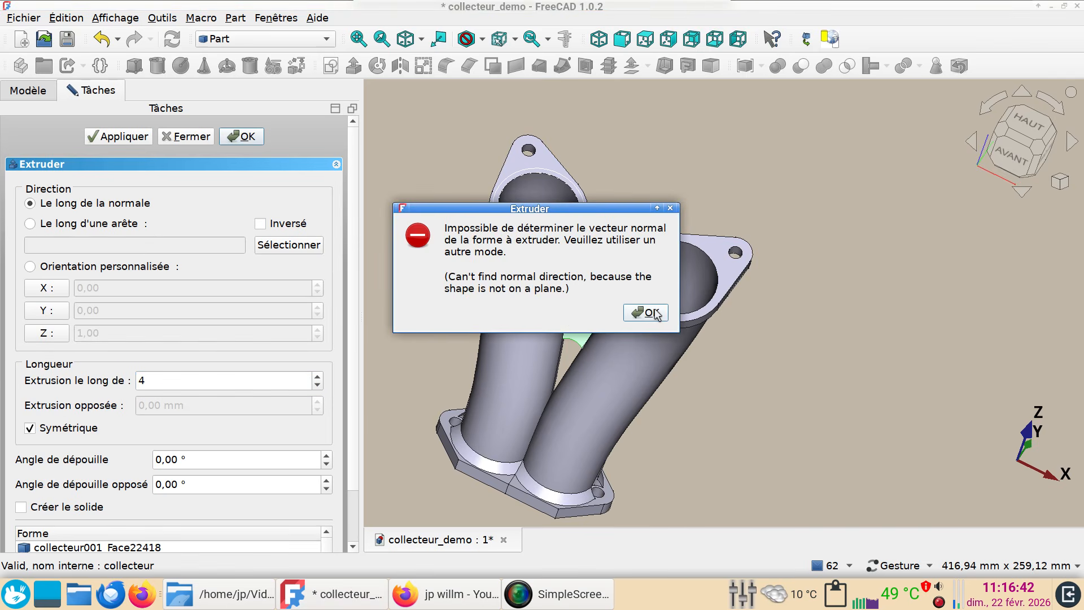
pyautogui.click(649, 313)
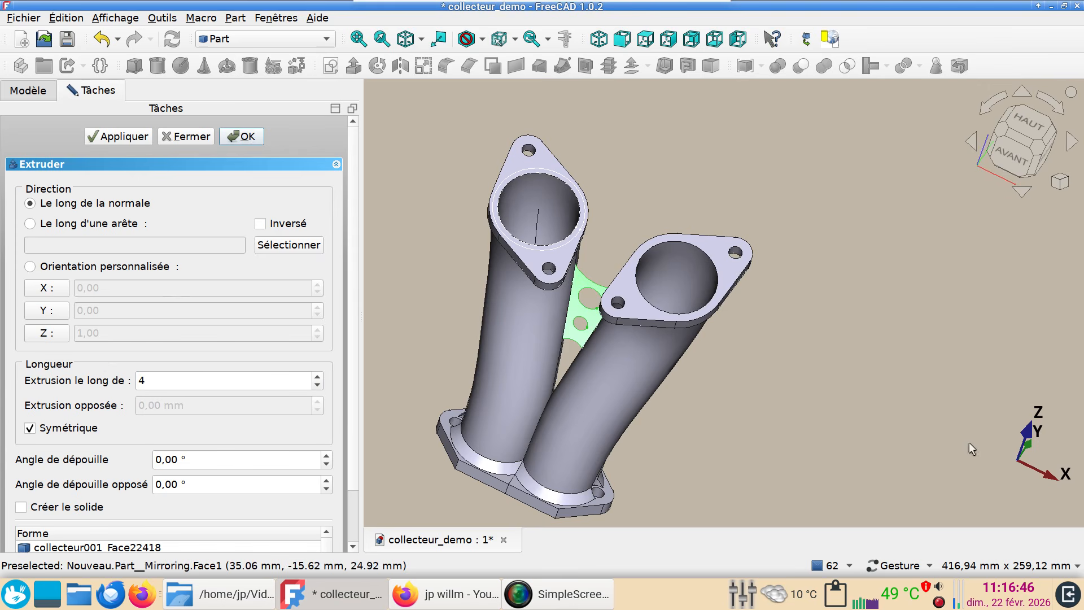
pyautogui.click(47, 311)
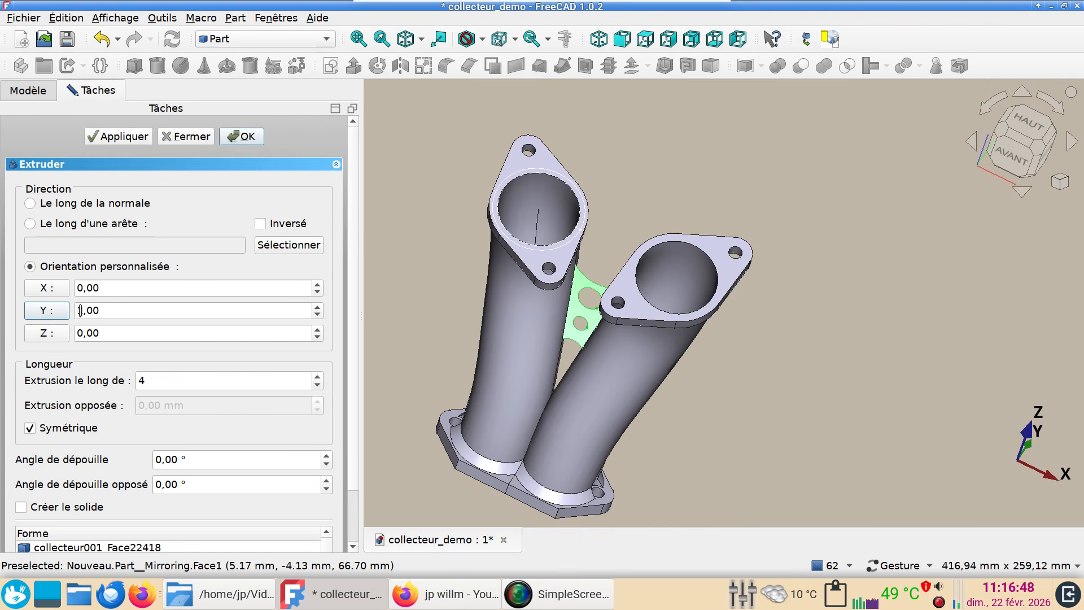
pyautogui.click(245, 135)
pyautogui.moveTo(497, 271); pyautogui.dragTo(632, 351)
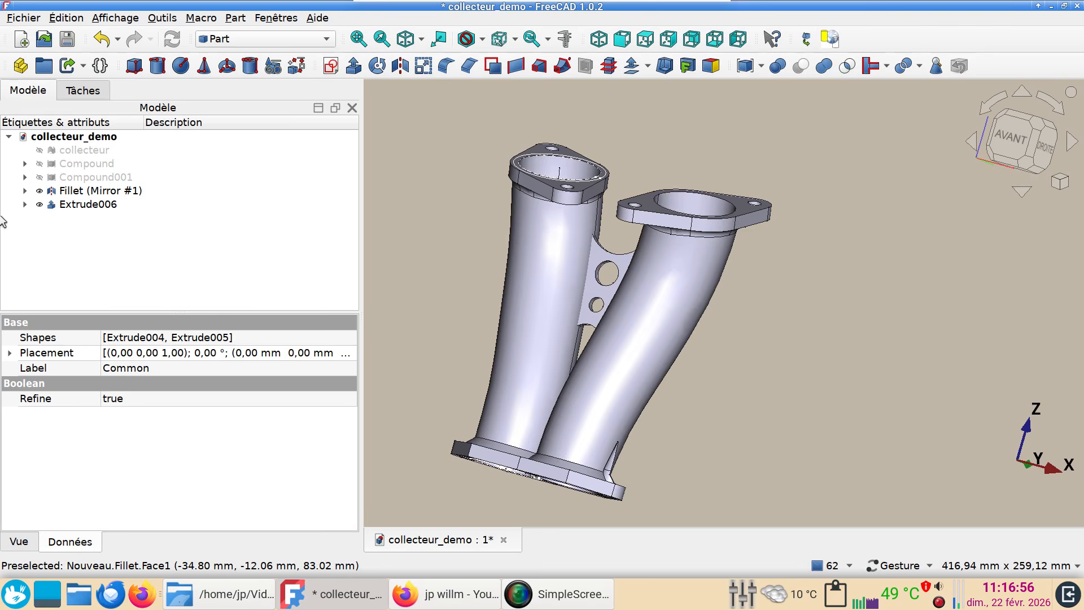
# Step: Hide the circular profile sketch around the lower flange's bore and Sketch006 under Sweep001
pyautogui.moveTo(538, 440); pyautogui.dragTo(588, 401)
pyautogui.scroll(3, 574, 402)
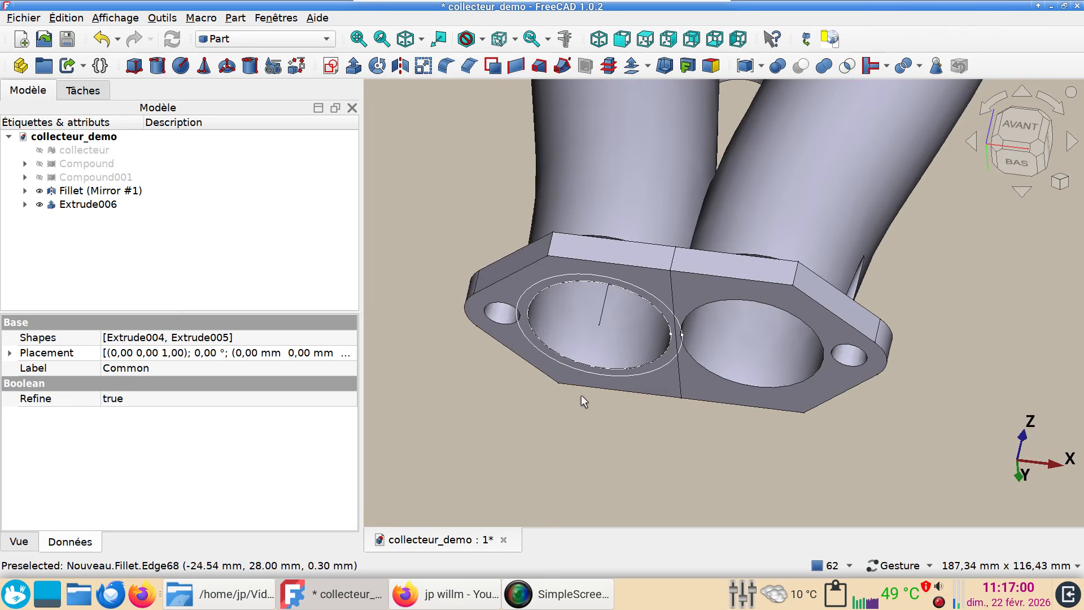
pyautogui.click(518, 317)
pyautogui.scroll(-2, 225, 241)
pyautogui.press('space')
pyautogui.click(231, 205)
pyautogui.press('space')
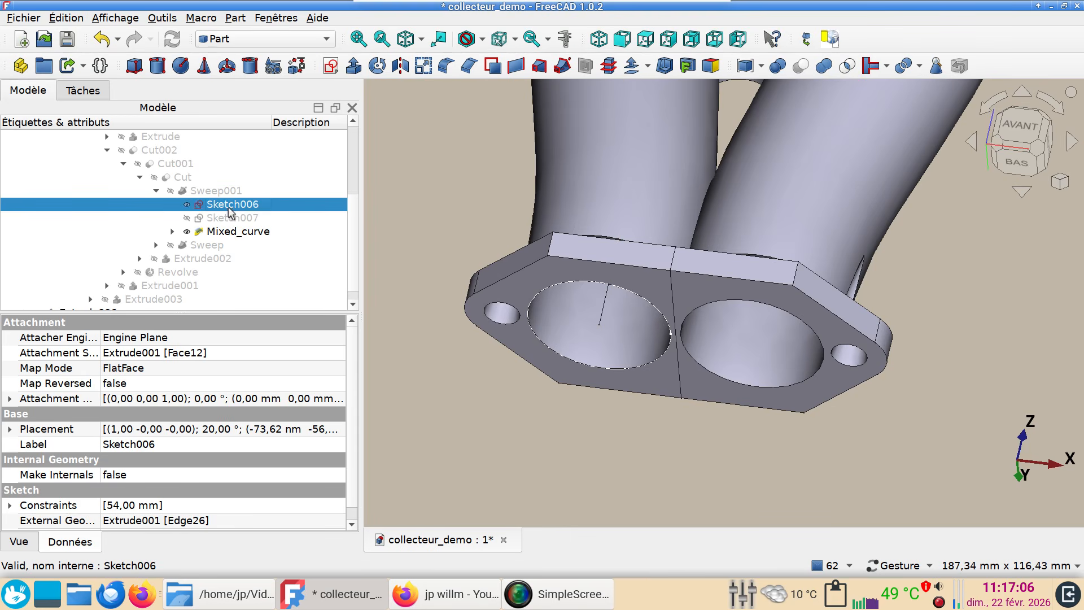
# Step: Expand Sweep in the model tree and hide its remaining visible profile sketch, Sketch003
pyautogui.scroll(1, 195, 247)
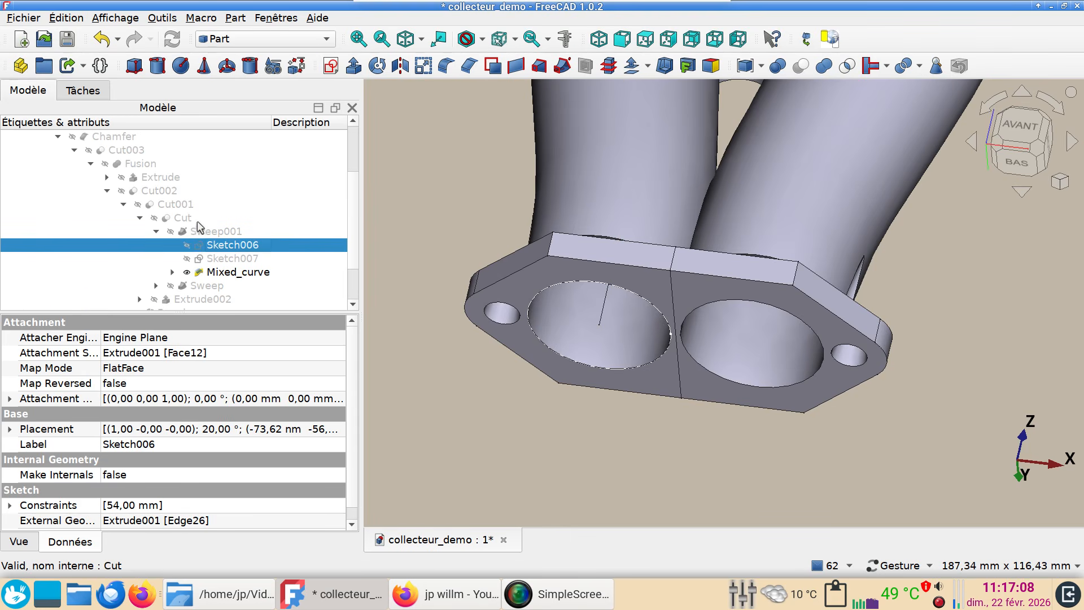
pyautogui.scroll(-2, 205, 246)
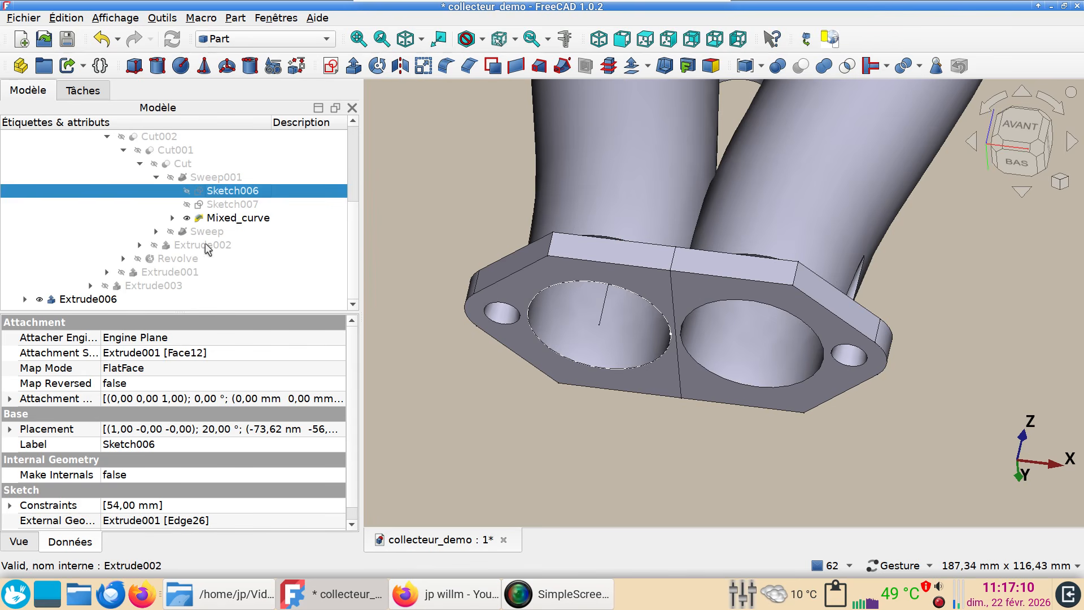
pyautogui.click(157, 231)
pyautogui.click(217, 244)
pyautogui.click(220, 258)
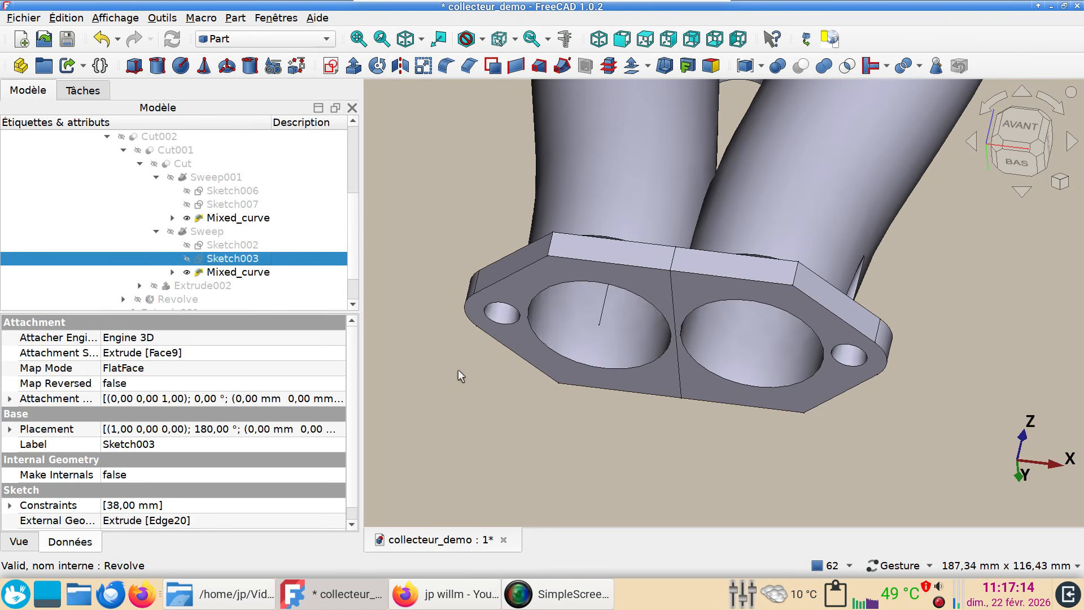
# Step: Hide the Mixed_curve path used by the two sweeps inside the pipe
pyautogui.scroll(-3, 466, 387)
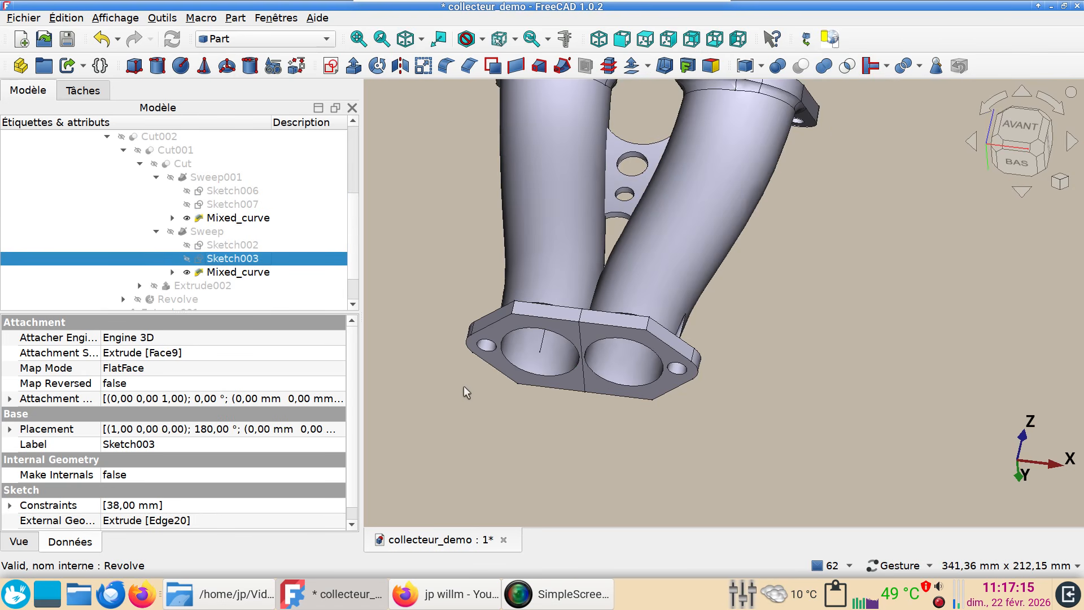
pyautogui.click(541, 347)
pyautogui.press('space')
pyautogui.scroll(-3, 499, 438)
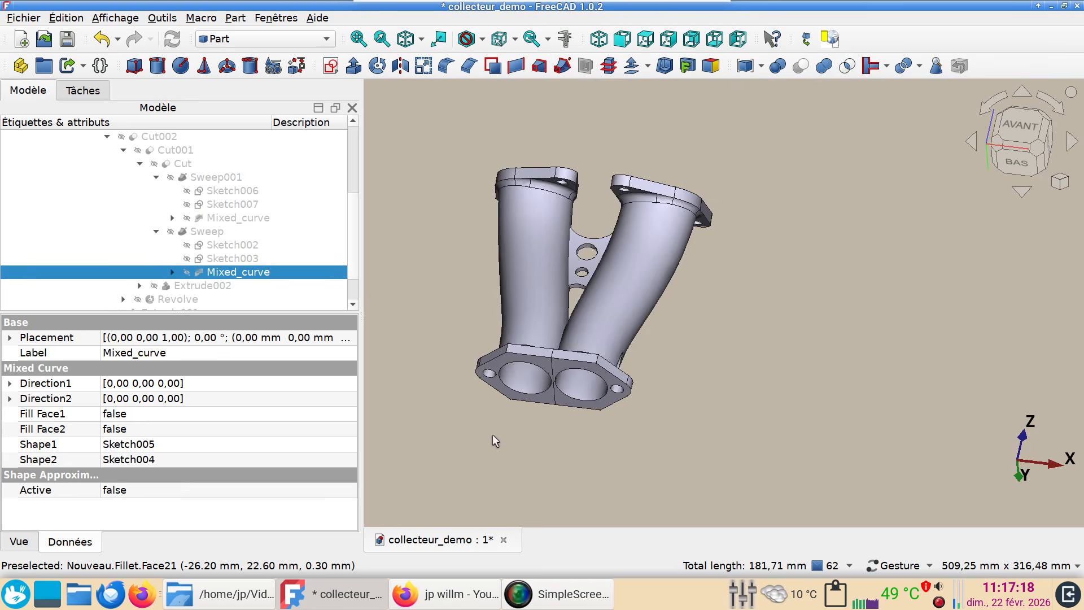
pyautogui.moveTo(665, 312); pyautogui.dragTo(642, 314)
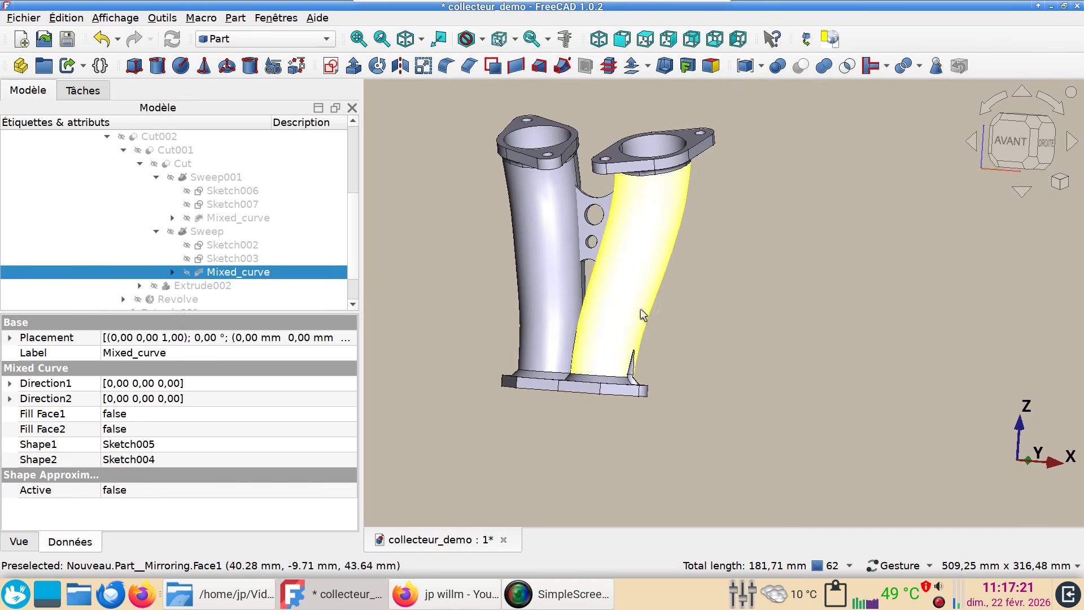
# Step: Combine the web extrusion Extrude006, the Fillet pipe and its mirrored copy into a compound
pyautogui.click(1011, 144)
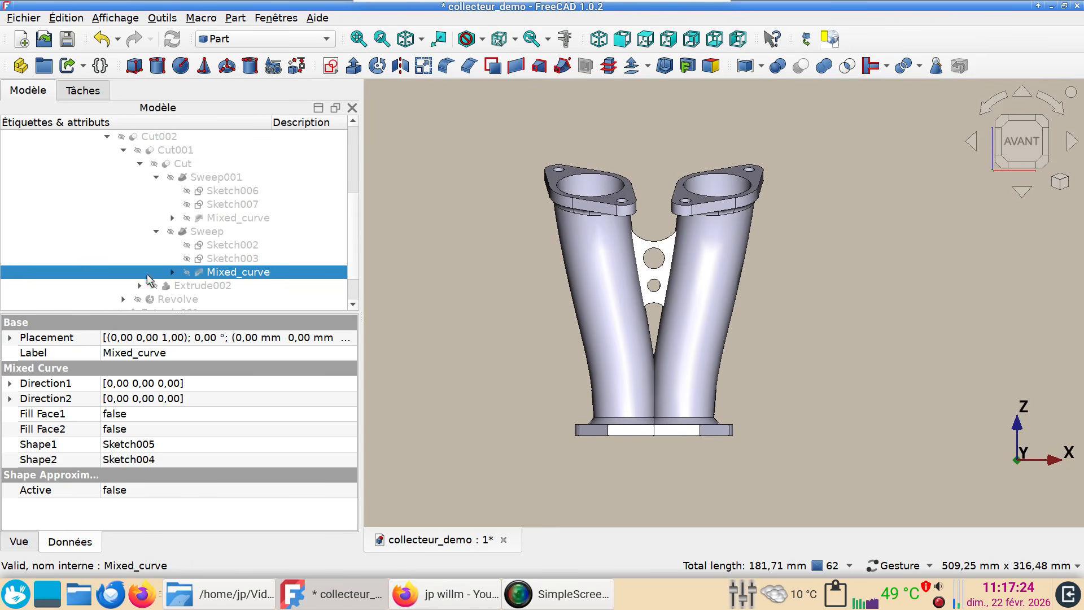
pyautogui.scroll(1, 99, 186)
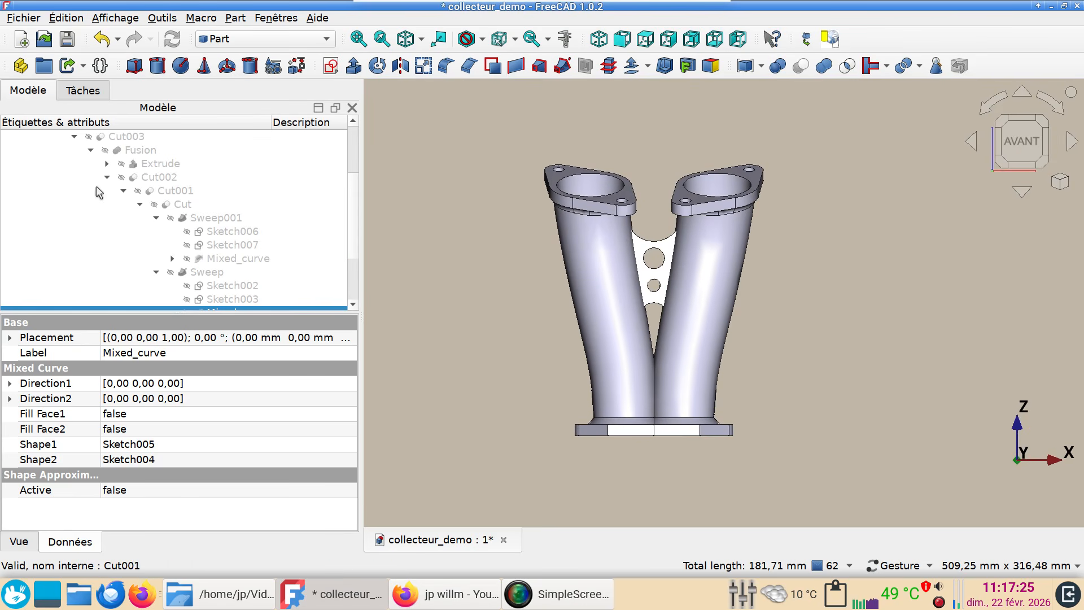
pyautogui.click(75, 137)
pyautogui.click(25, 190)
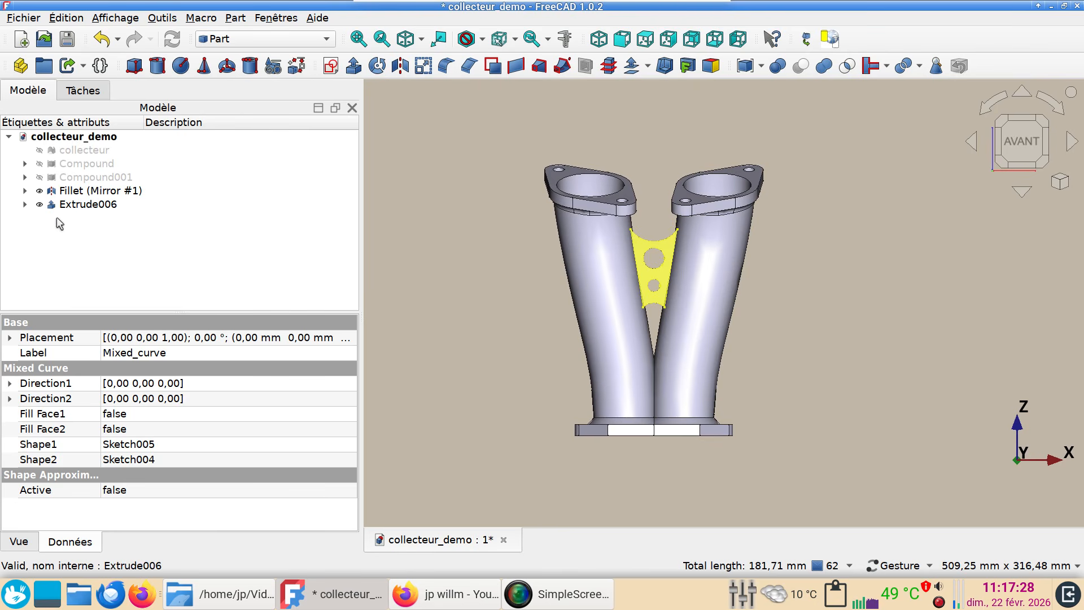
pyautogui.click(56, 205)
pyautogui.click(25, 190)
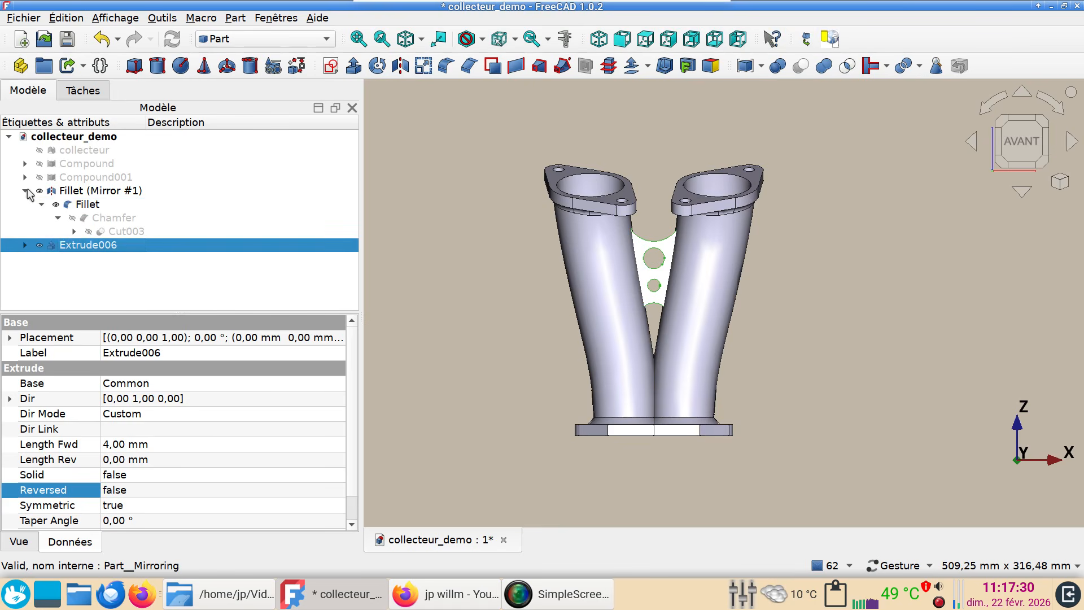
pyautogui.keyDown('ctrl'); pyautogui.click(80, 207); pyautogui.keyUp('ctrl')
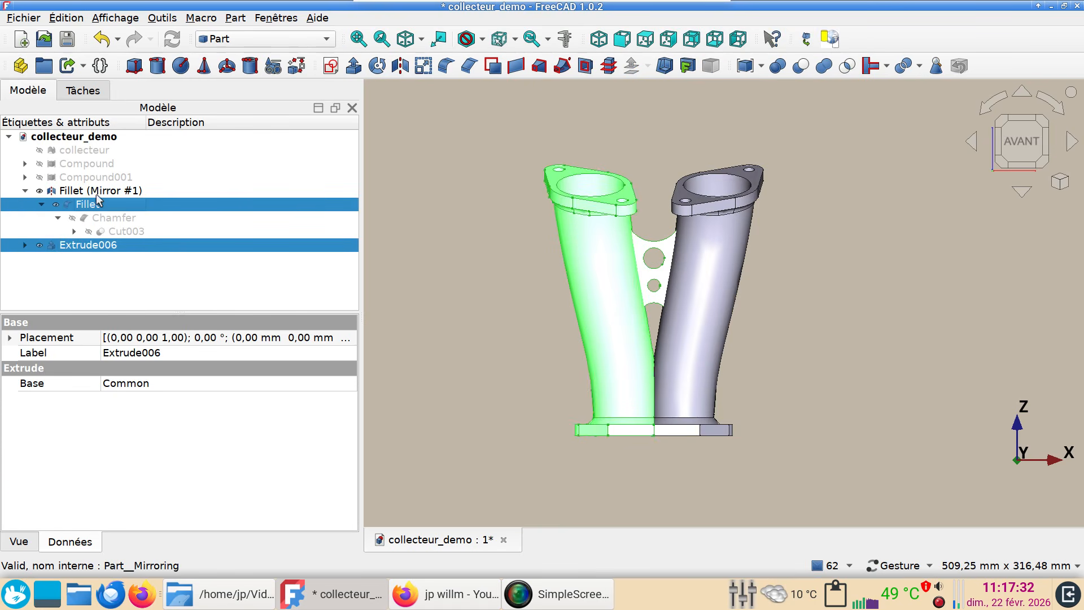
pyautogui.keyDown('ctrl'); pyautogui.click(97, 195); pyautogui.keyUp('ctrl')
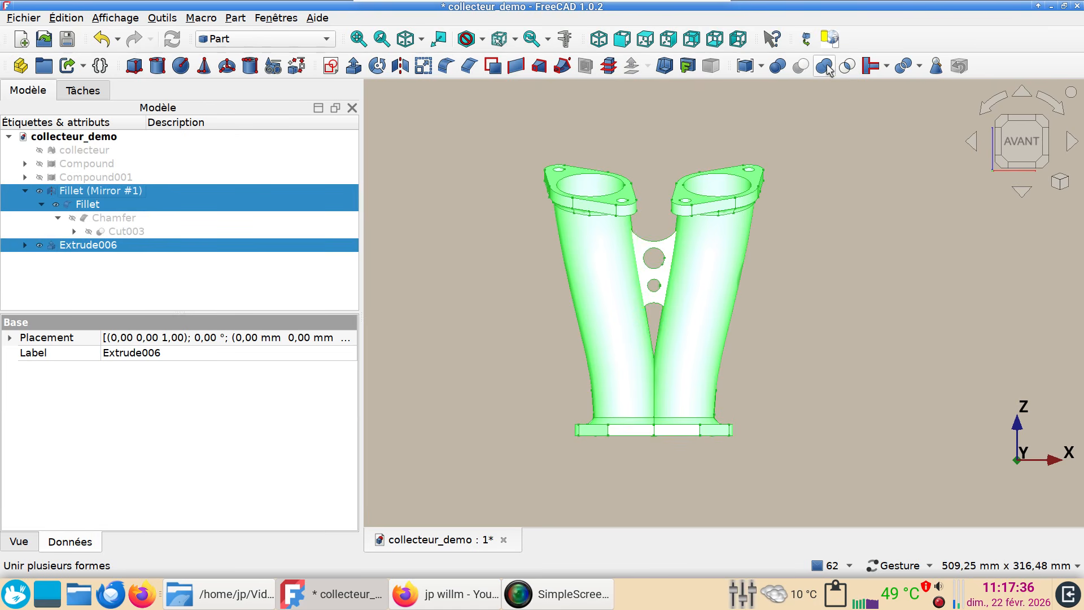
pyautogui.click(749, 71)
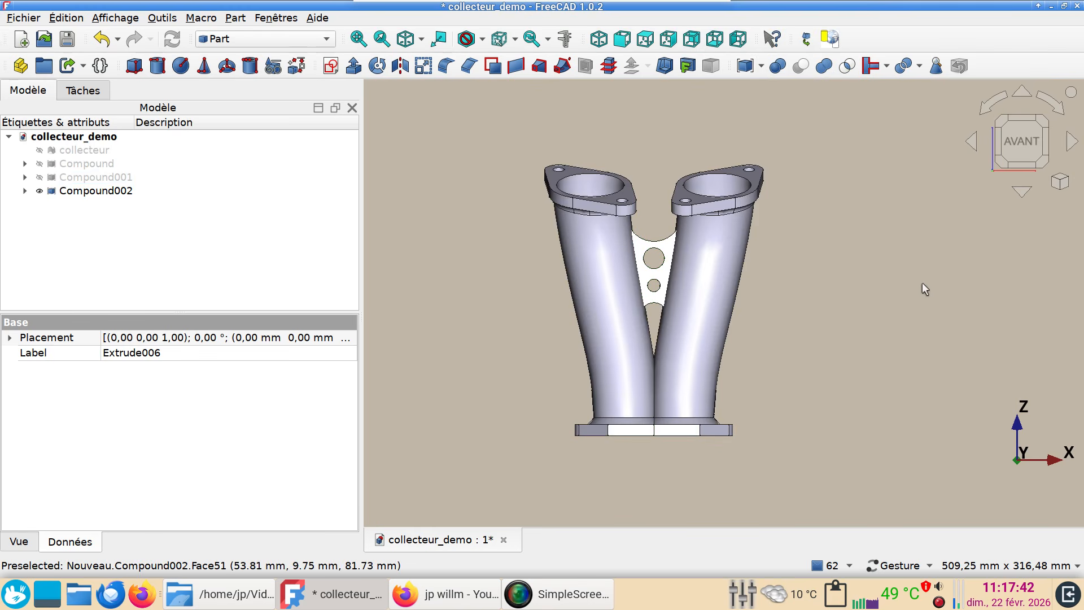
# Step: Set the display deviation of the new compound to 0.10 in its view properties
pyautogui.press('0')
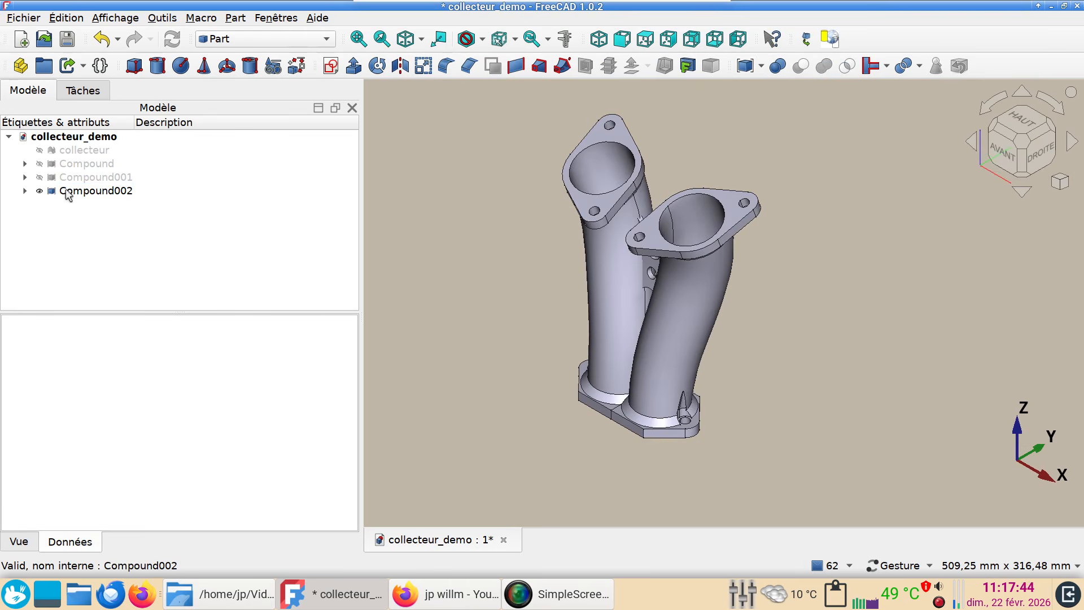
pyautogui.click(68, 196)
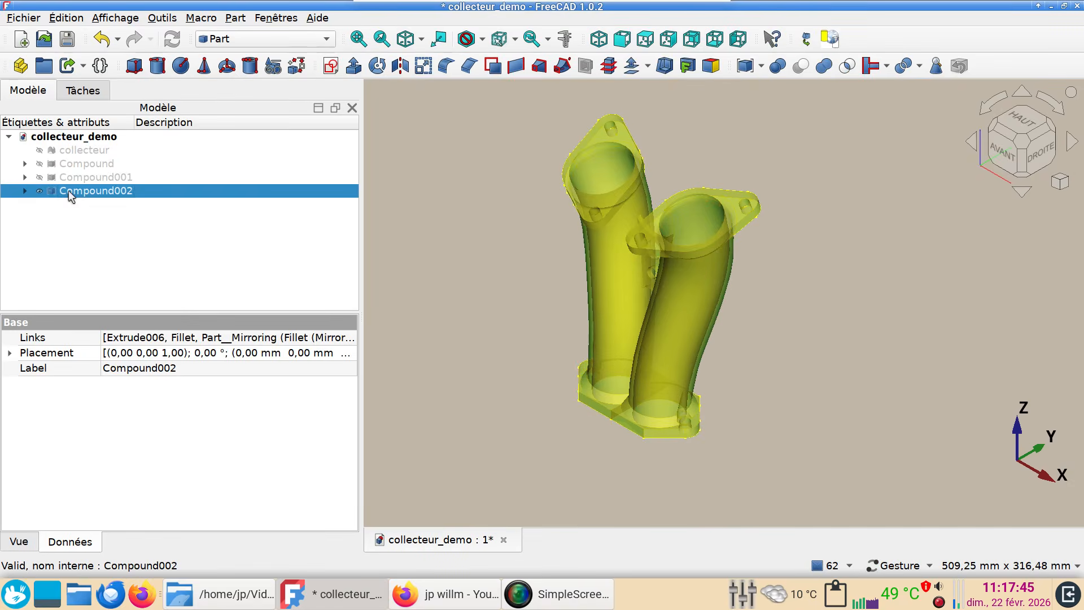
pyautogui.click(19, 541)
pyautogui.scroll(2, 167, 386)
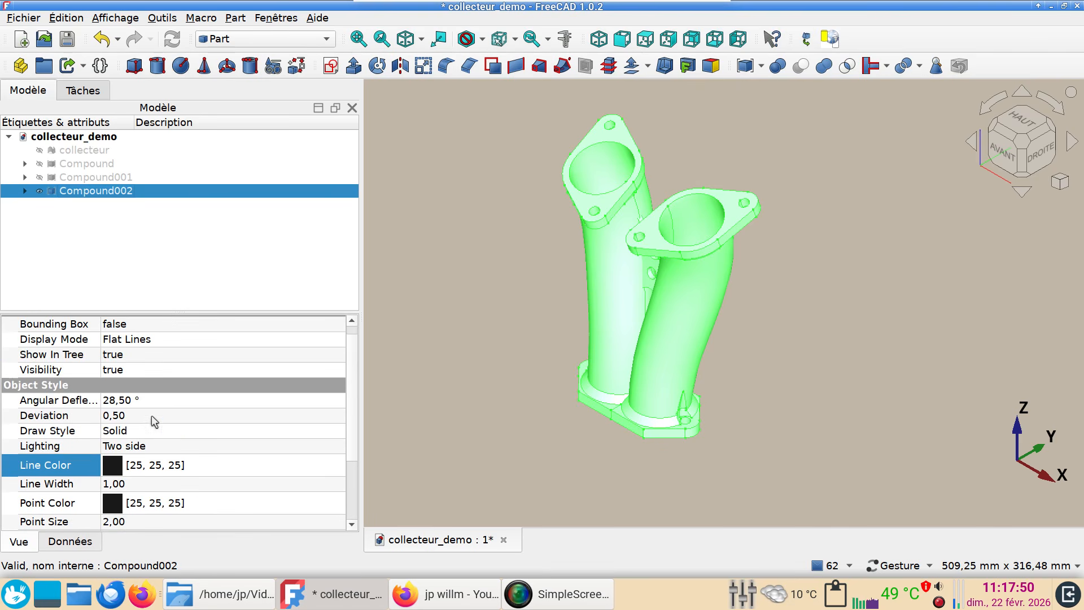
pyautogui.click(152, 415)
pyautogui.write(',1')
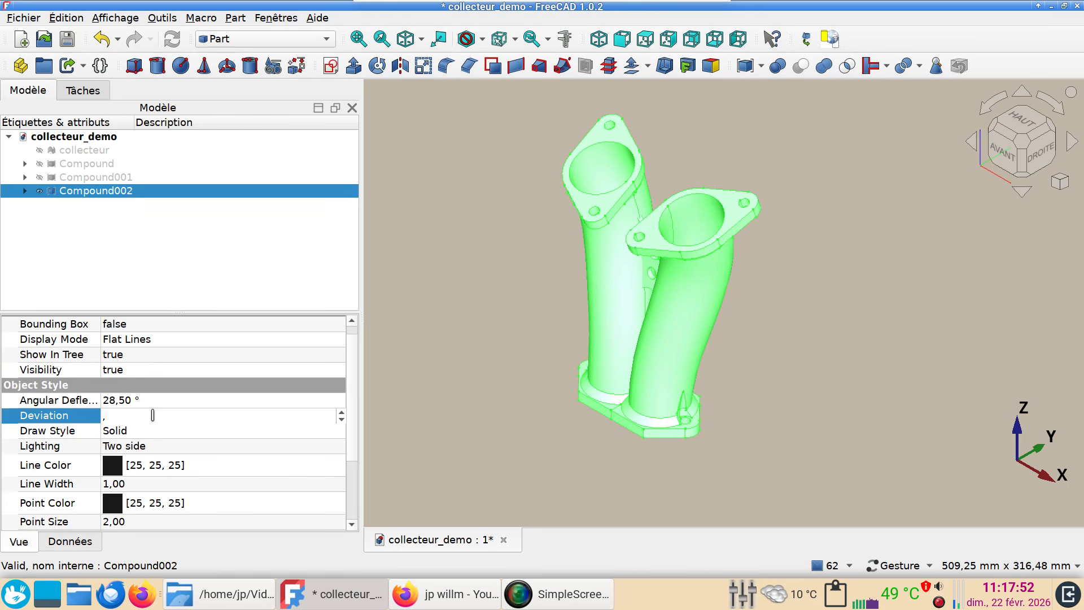
pyautogui.click(479, 433)
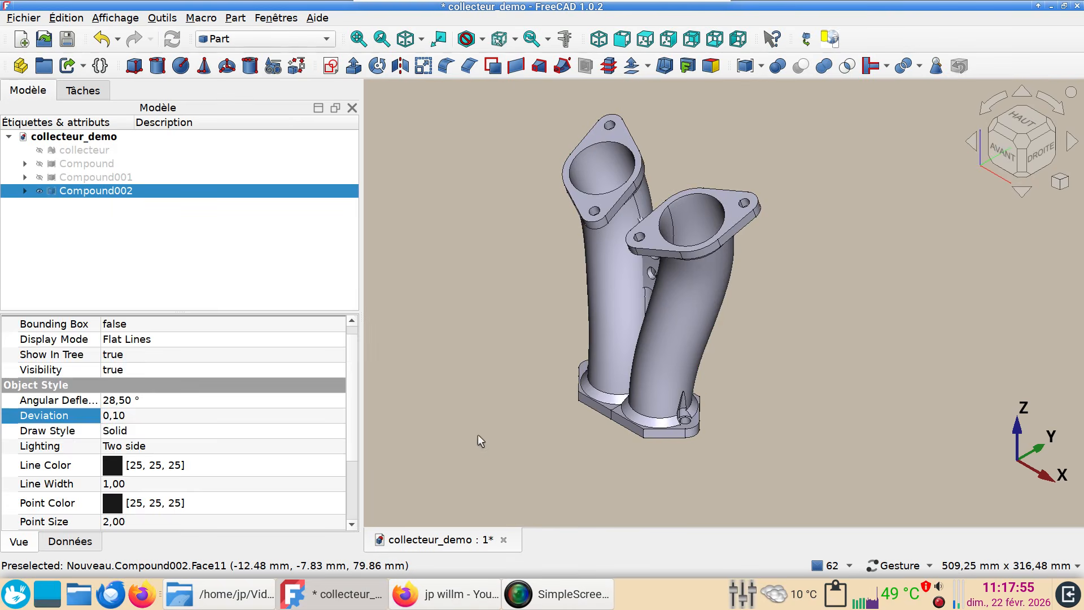
# Step: Change the compound's shape appearance colour to blue #00aaff
pyautogui.click(103, 192)
pyautogui.scroll(-3, 188, 505)
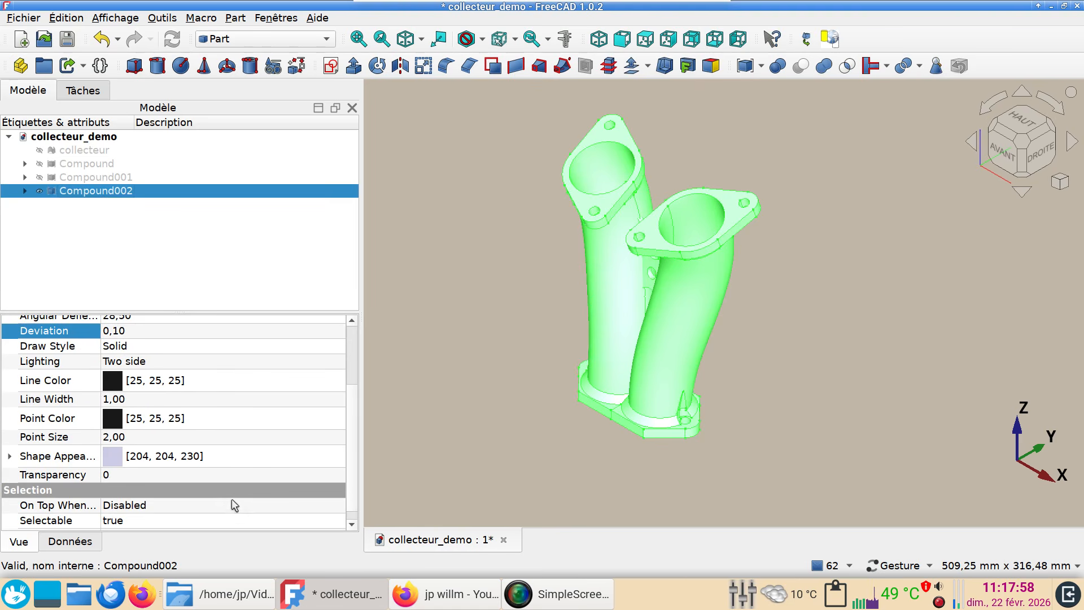
pyautogui.click(228, 455)
pyautogui.click(231, 456)
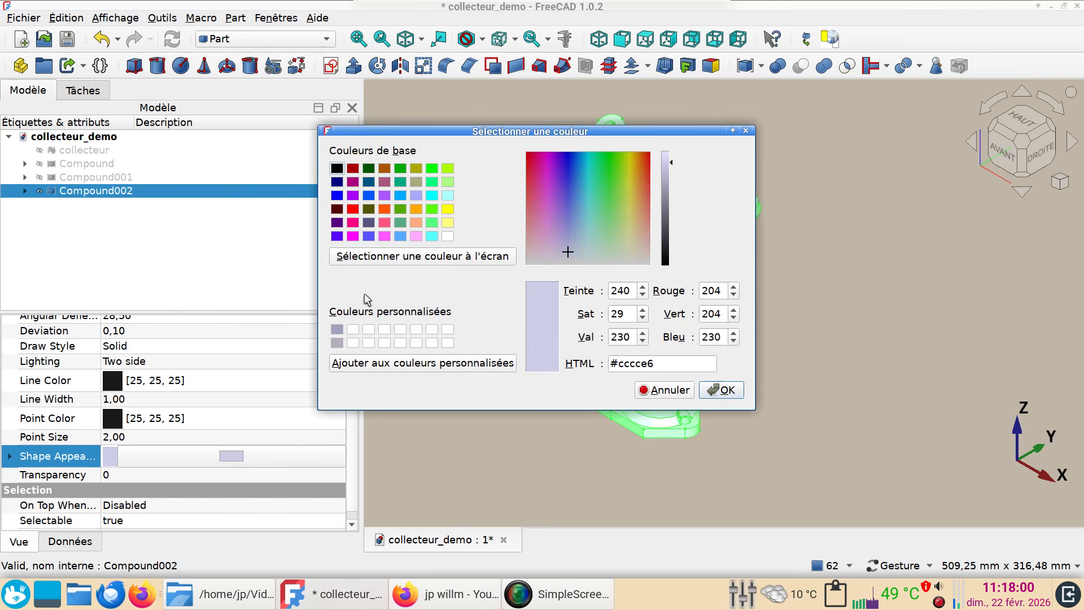
pyautogui.click(400, 195)
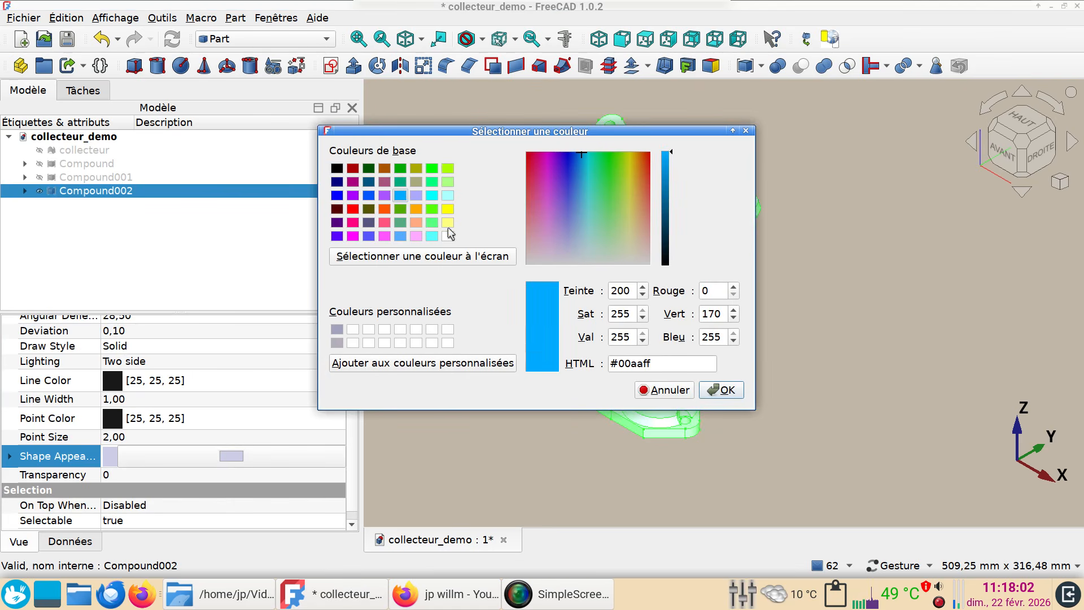
pyautogui.click(725, 390)
pyautogui.moveTo(730, 395); pyautogui.dragTo(806, 382)
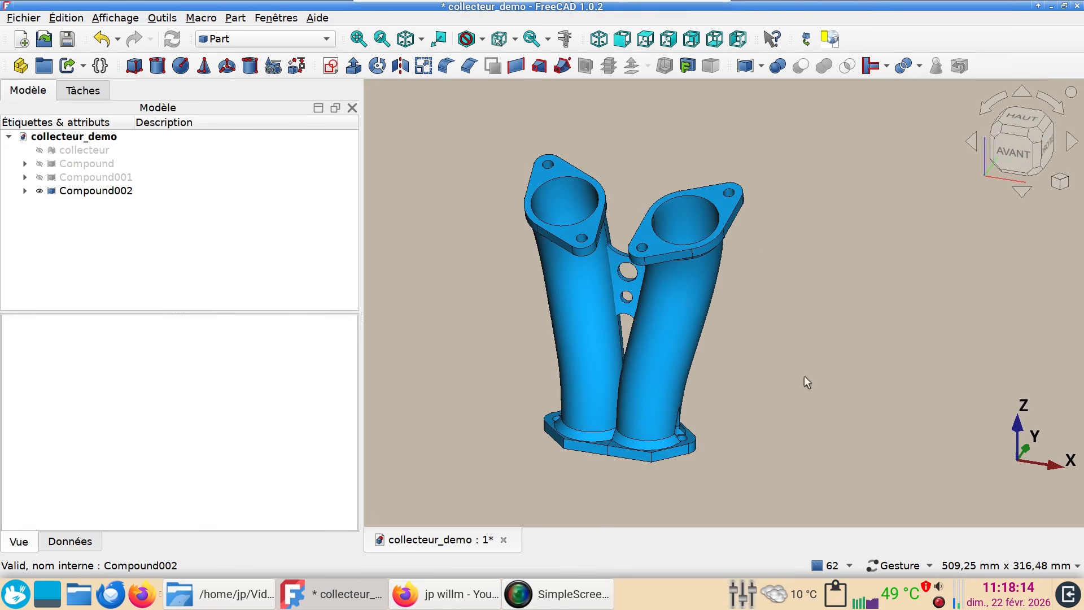
# Step: Create a refined-shape copy of the blue compound
pyautogui.click(85, 192)
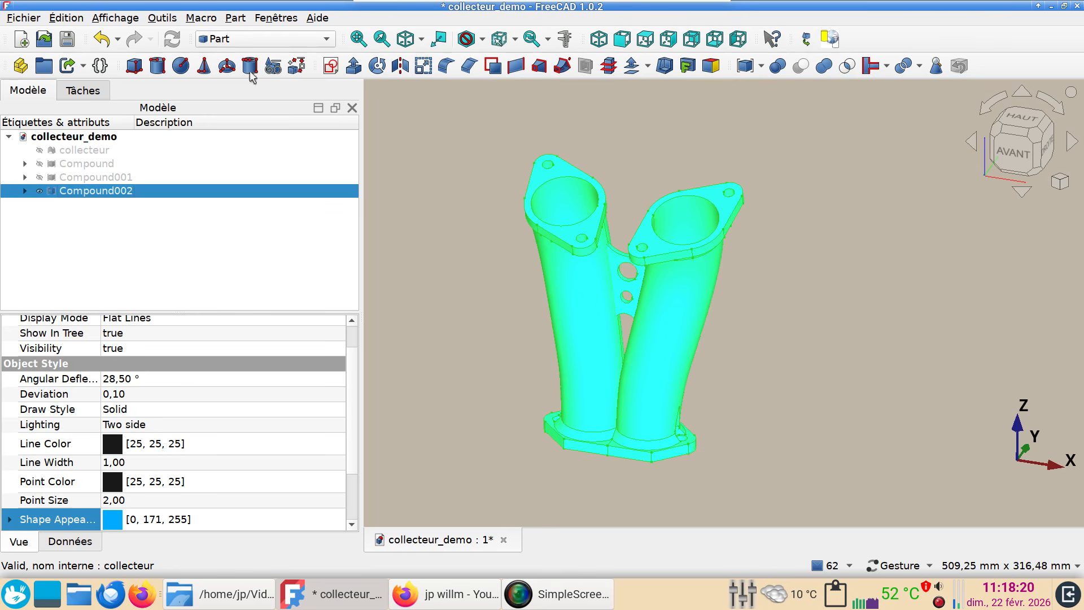
pyautogui.click(234, 18)
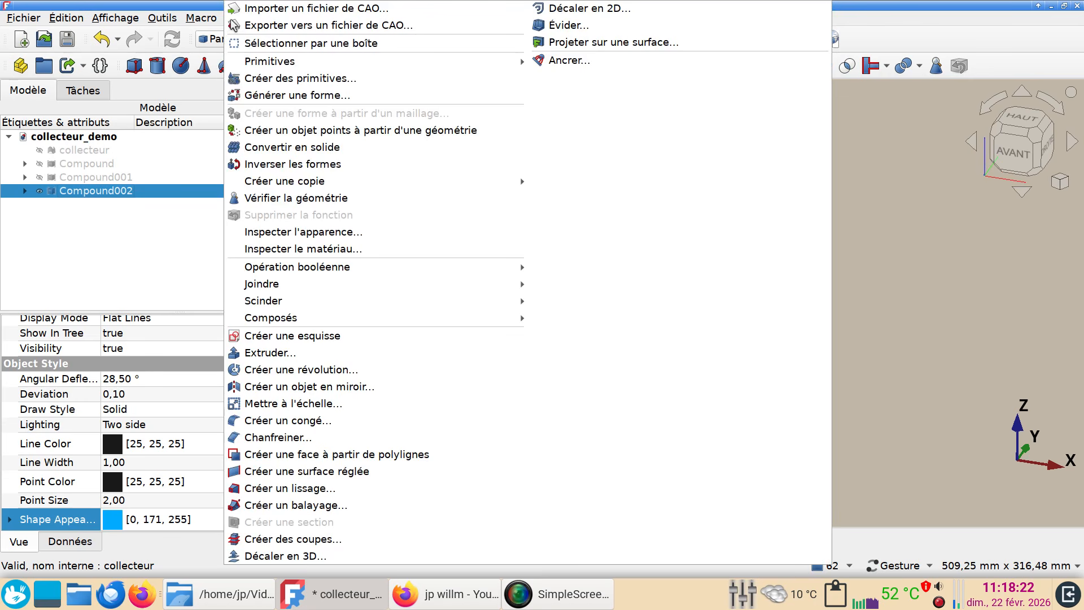
pyautogui.moveTo(310, 182)
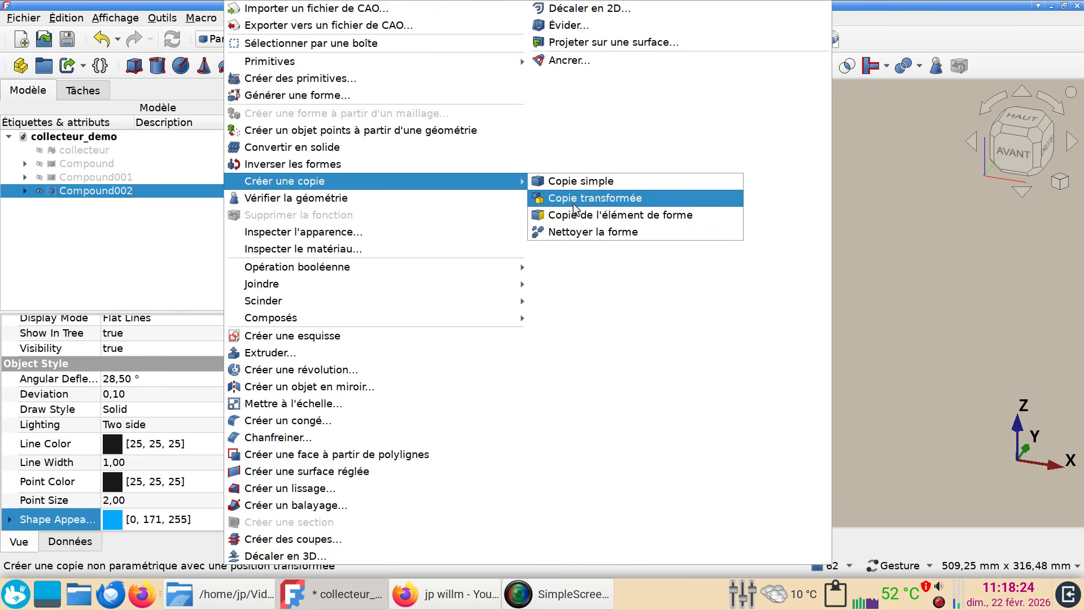
pyautogui.click(579, 232)
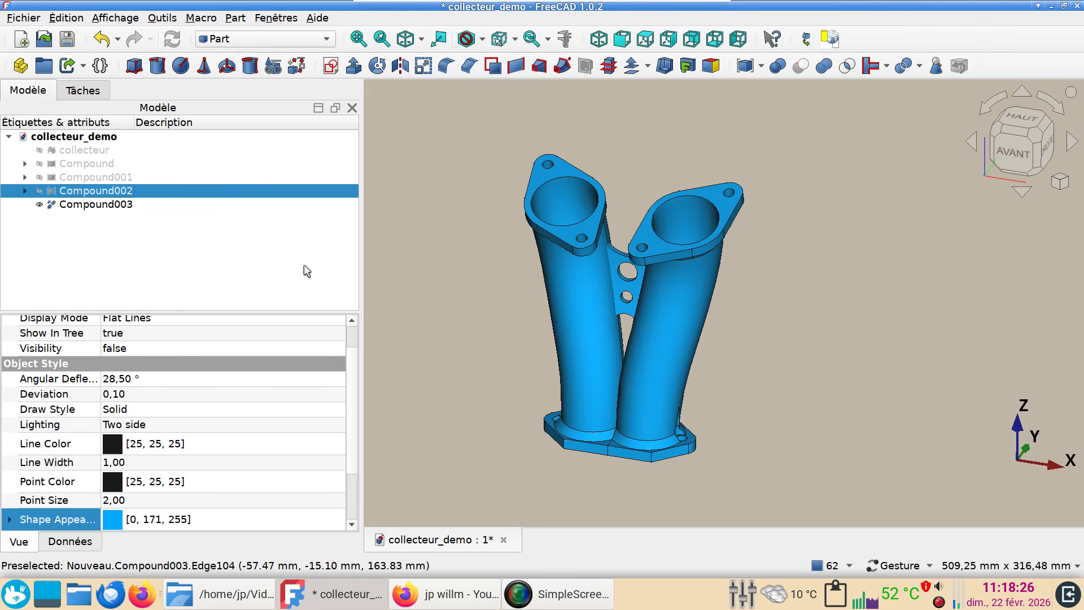
pyautogui.moveTo(765, 321); pyautogui.dragTo(753, 289)
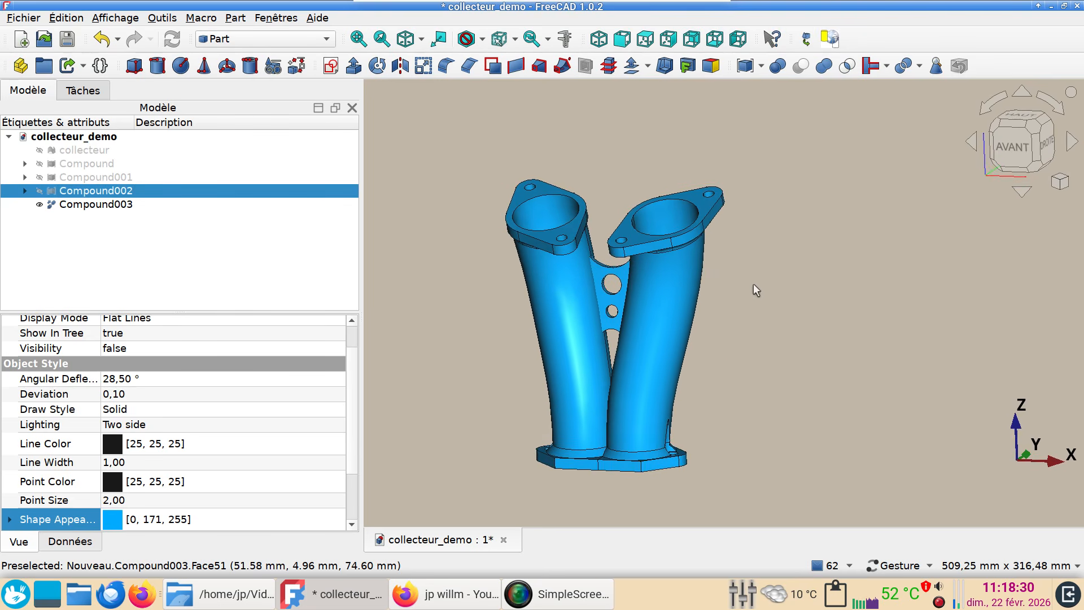
pyautogui.moveTo(772, 357); pyautogui.dragTo(731, 379)
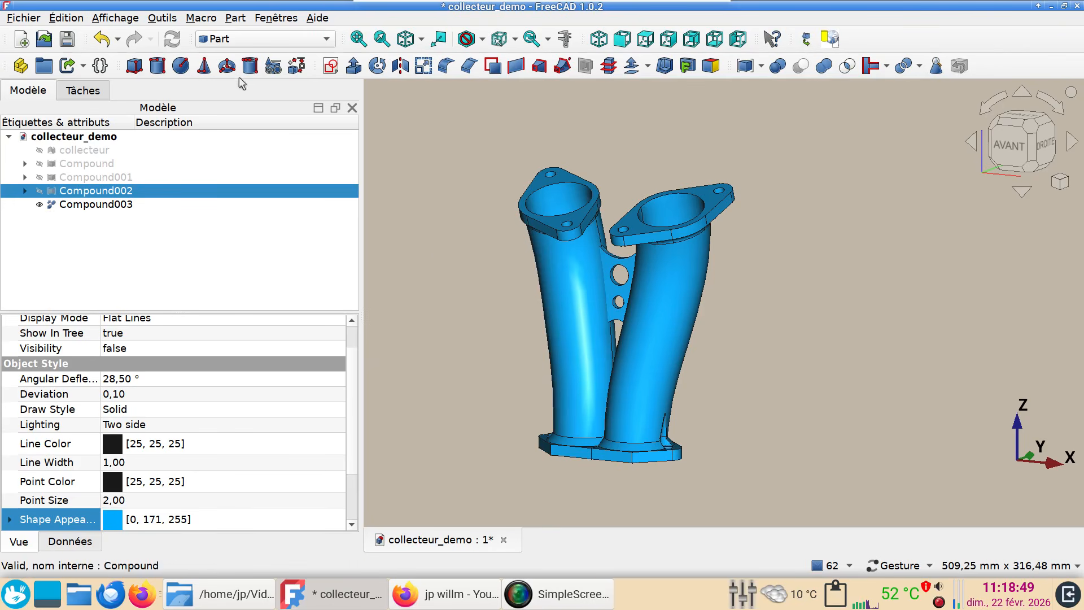
# Step: In the Mesh workbench, mesh the refined compound Compound003 with the Mefisto mesher at a maximum edge length of 2 mm
pyautogui.click(286, 41)
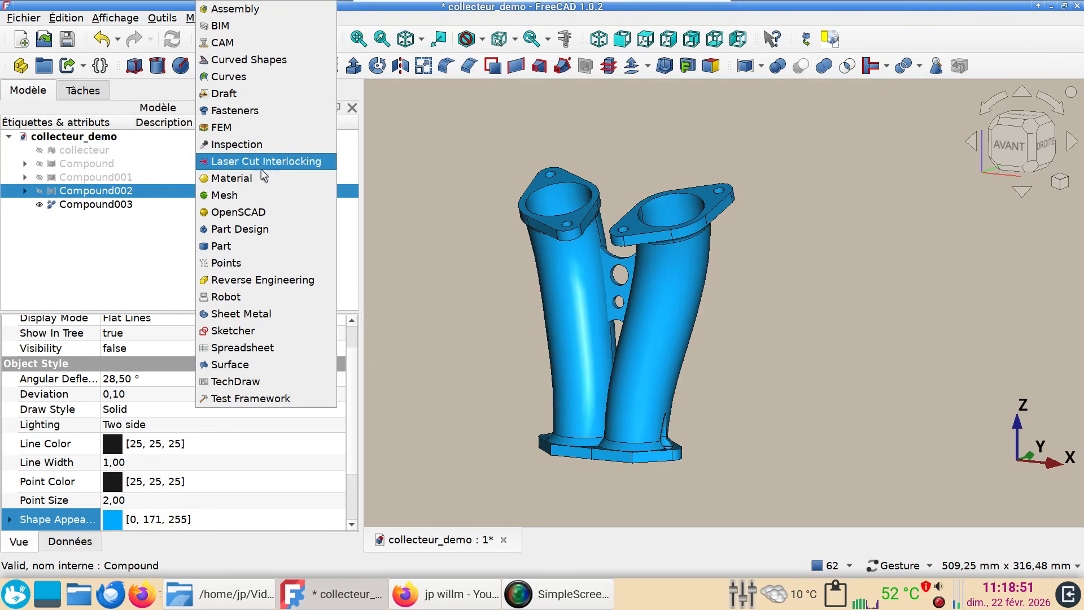
pyautogui.click(256, 194)
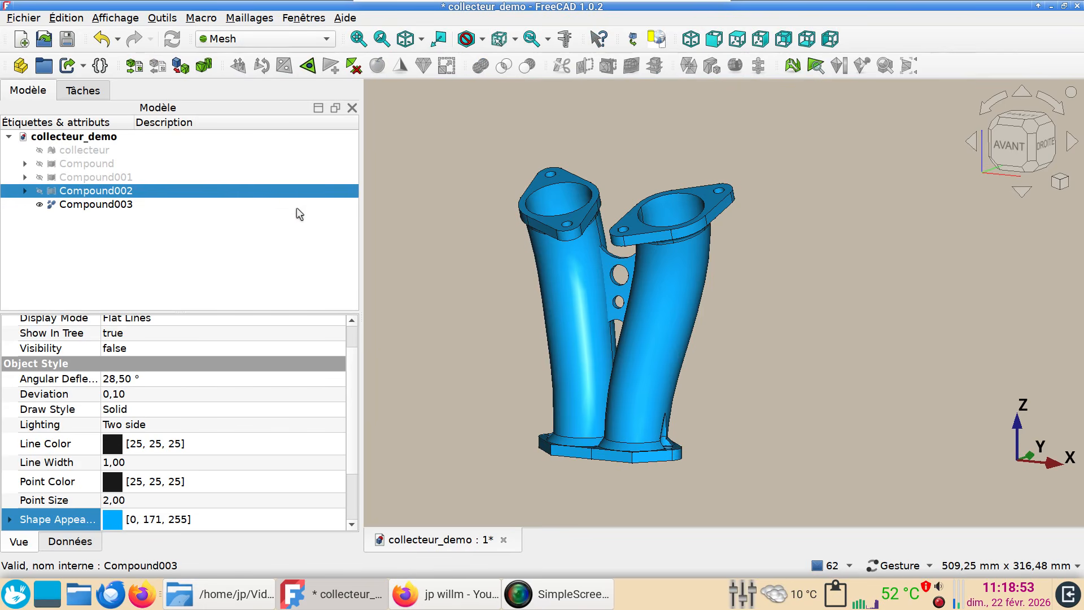
pyautogui.click(100, 206)
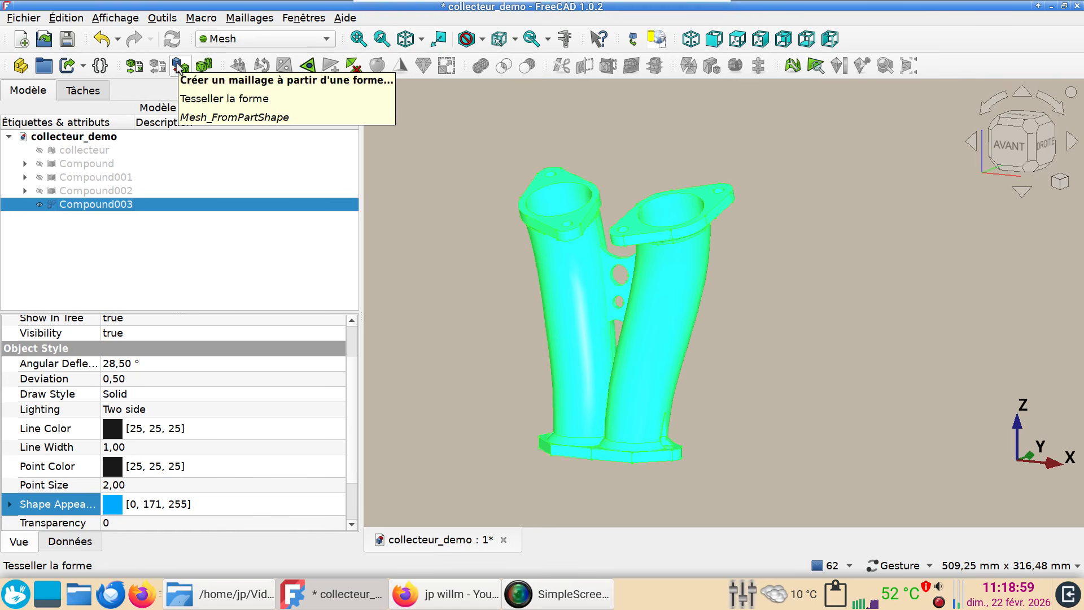
pyautogui.click(179, 67)
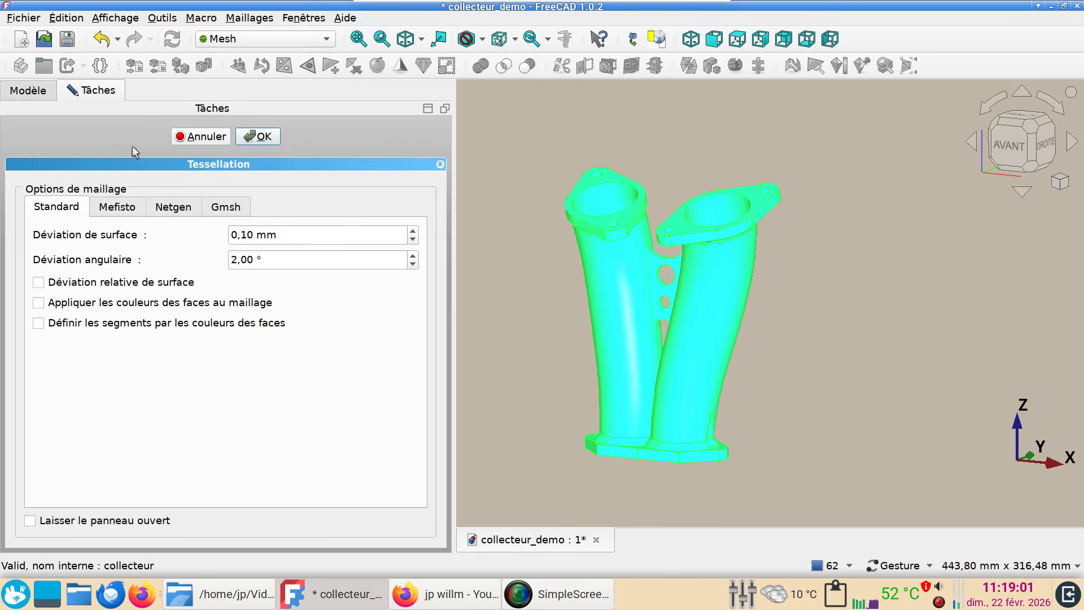
pyautogui.click(121, 213)
pyautogui.moveTo(278, 234); pyautogui.dragTo(200, 231)
pyautogui.write('2')
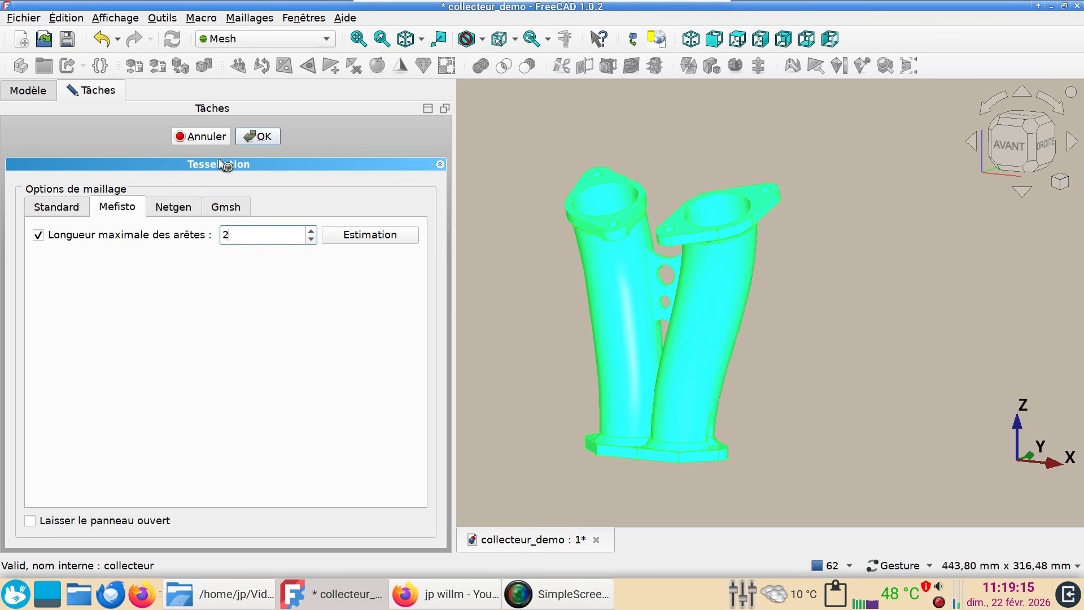
pyautogui.click(261, 138)
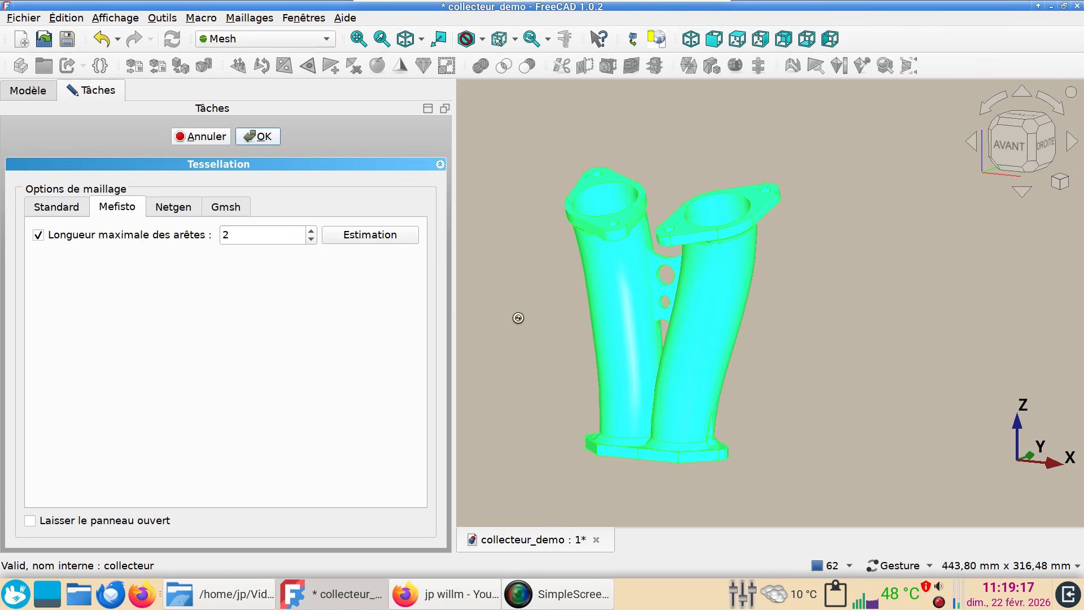
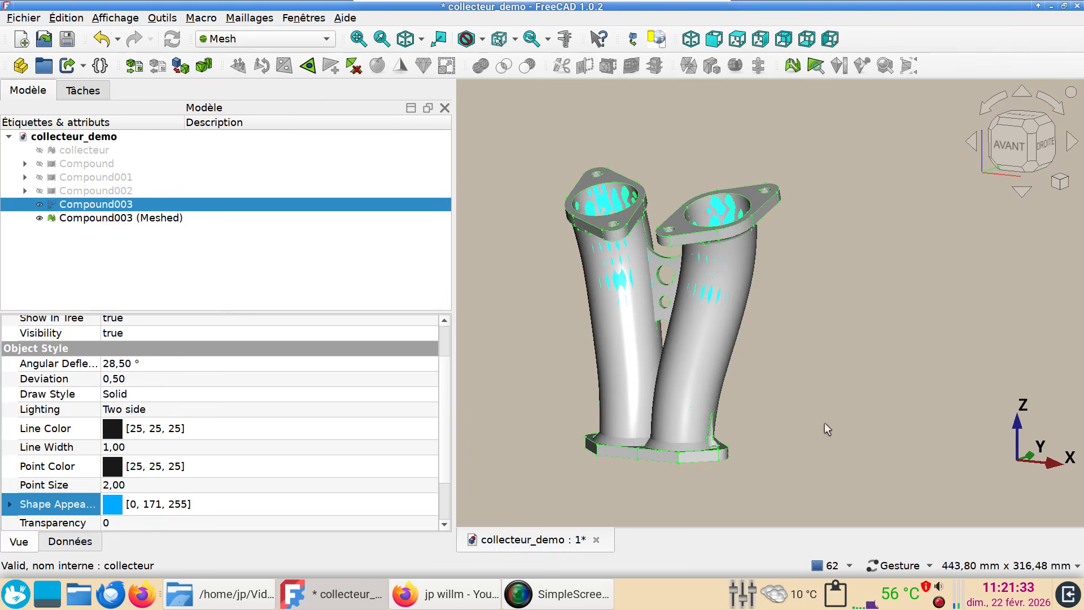
# Step: Hide the refined solid compound so that only its mesh is displayed
pyautogui.moveTo(824, 422); pyautogui.dragTo(798, 432)
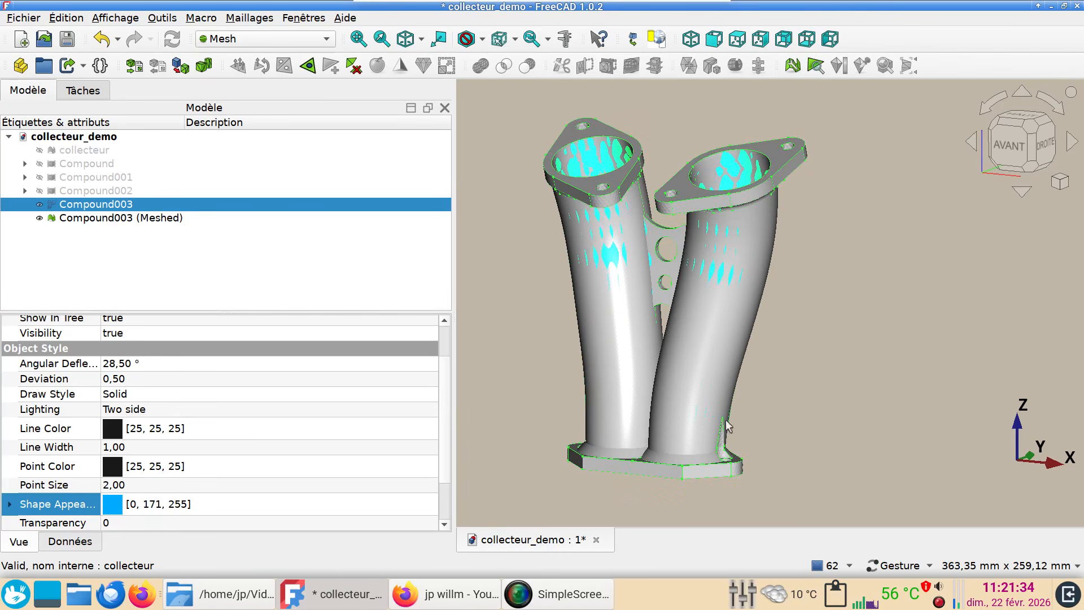
pyautogui.press('space')
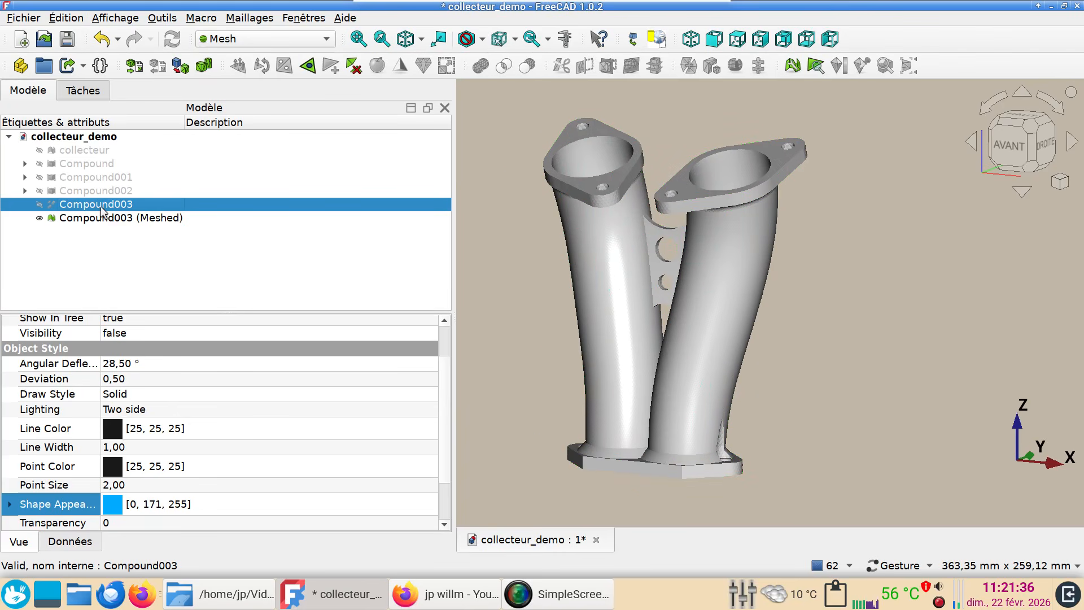
pyautogui.moveTo(624, 342); pyautogui.dragTo(755, 368)
pyautogui.moveTo(733, 472); pyautogui.dragTo(752, 486)
pyautogui.moveTo(752, 362); pyautogui.dragTo(668, 373)
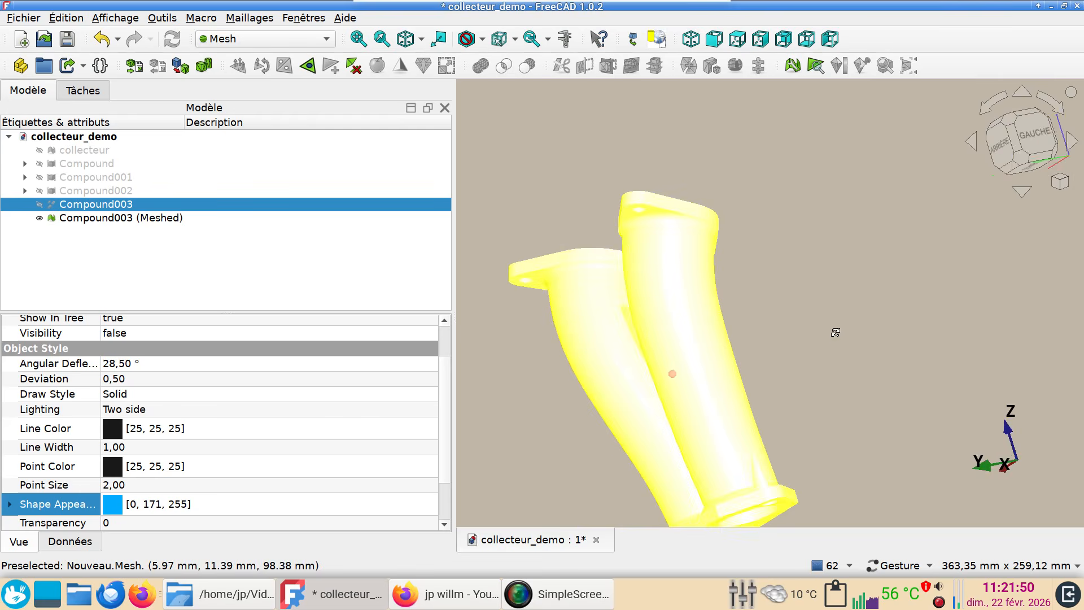
pyautogui.moveTo(519, 386); pyautogui.dragTo(680, 439)
# Step: Examine the triangulation of the pipes and web in wireframe display, starting from the front view
pyautogui.press('1')
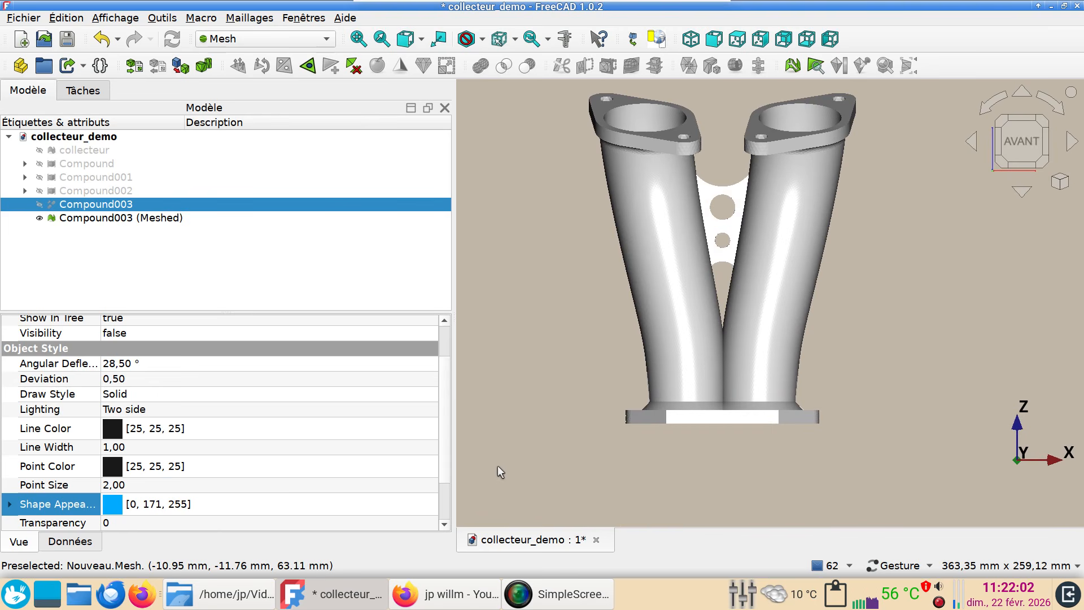
pyautogui.press('v')
pyautogui.press('3')
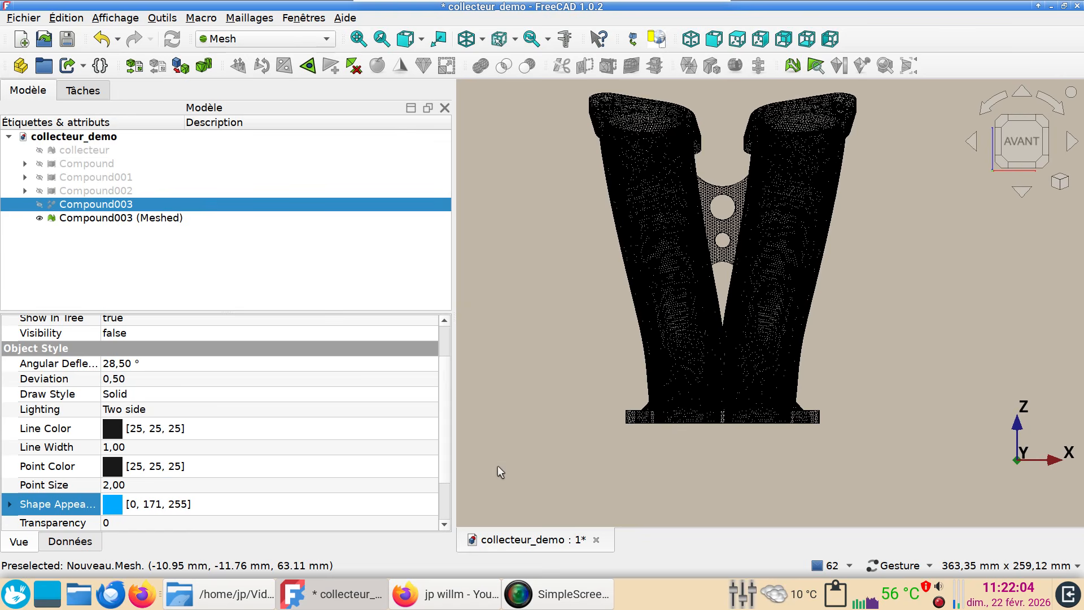
pyautogui.scroll(3, 744, 343)
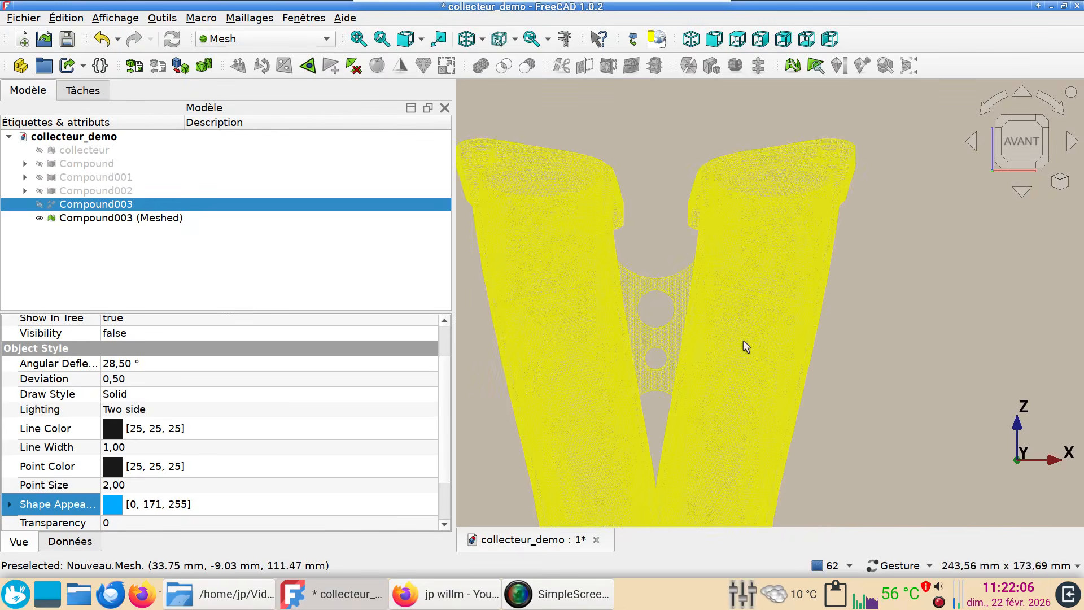
pyautogui.scroll(4, 711, 308)
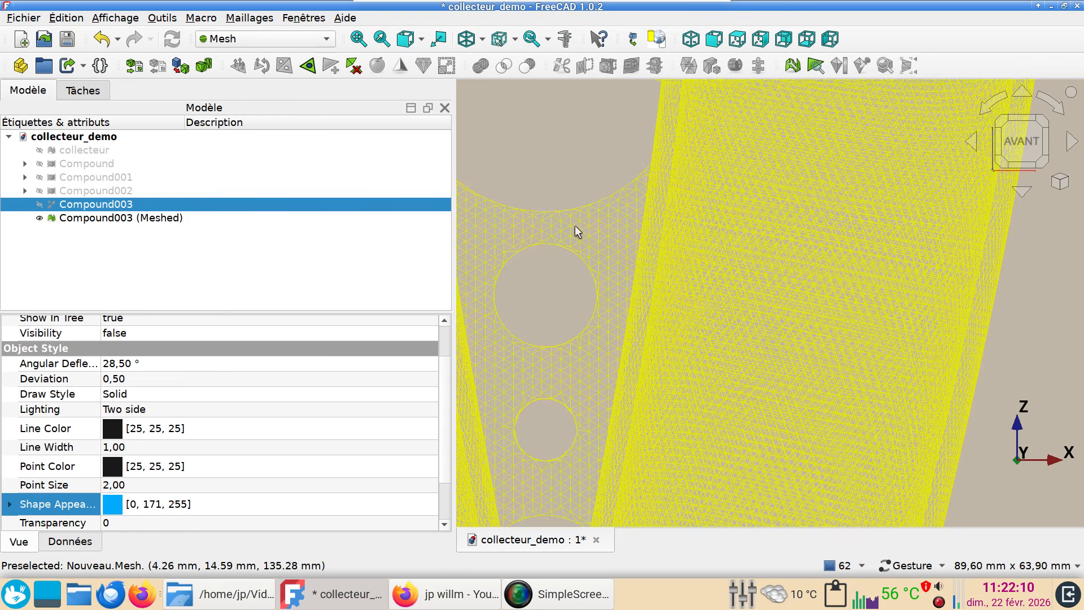
pyautogui.scroll(-7, 579, 226)
pyautogui.moveTo(590, 183); pyautogui.dragTo(639, 223)
pyautogui.moveTo(852, 361); pyautogui.dragTo(771, 373)
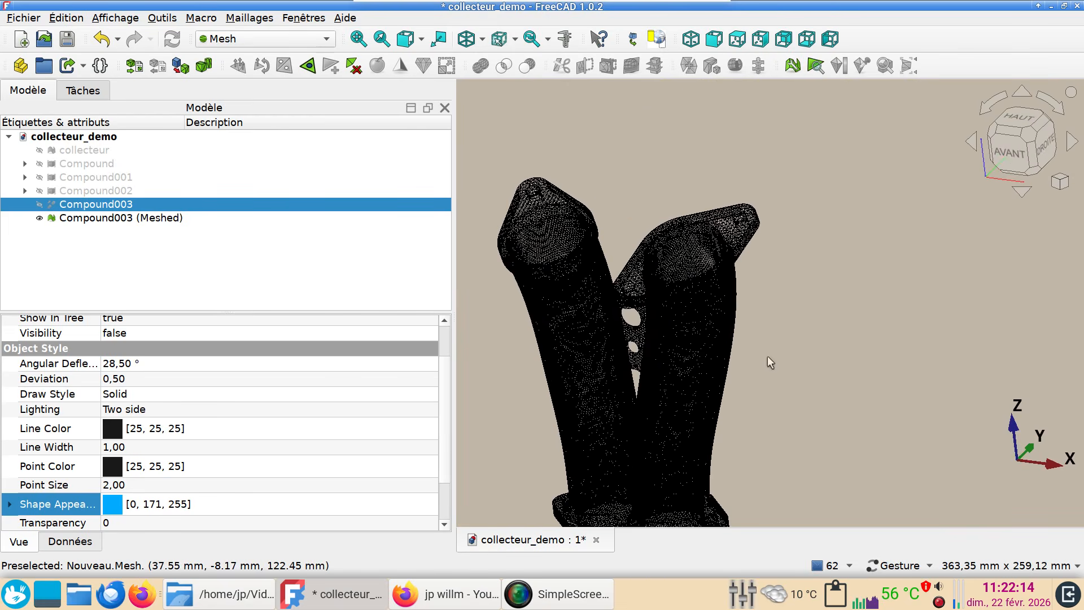
pyautogui.scroll(3, 789, 322)
pyautogui.scroll(-3, 760, 332)
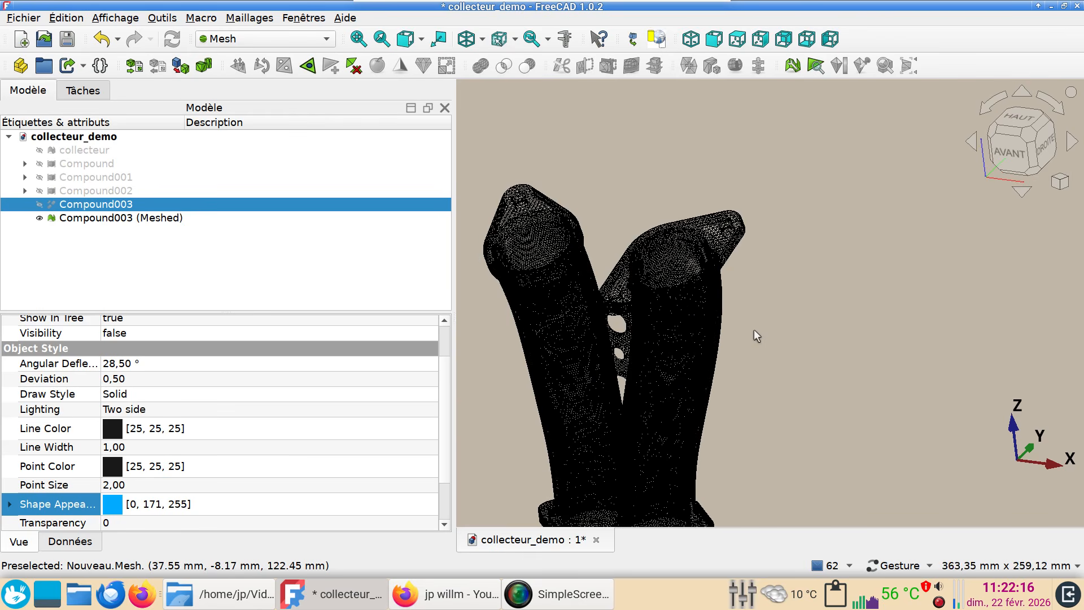
# Step: Return to the default display style and examine the facets around the fillet beneath an upper pipe flange
pyautogui.press('v')
pyautogui.press('1')
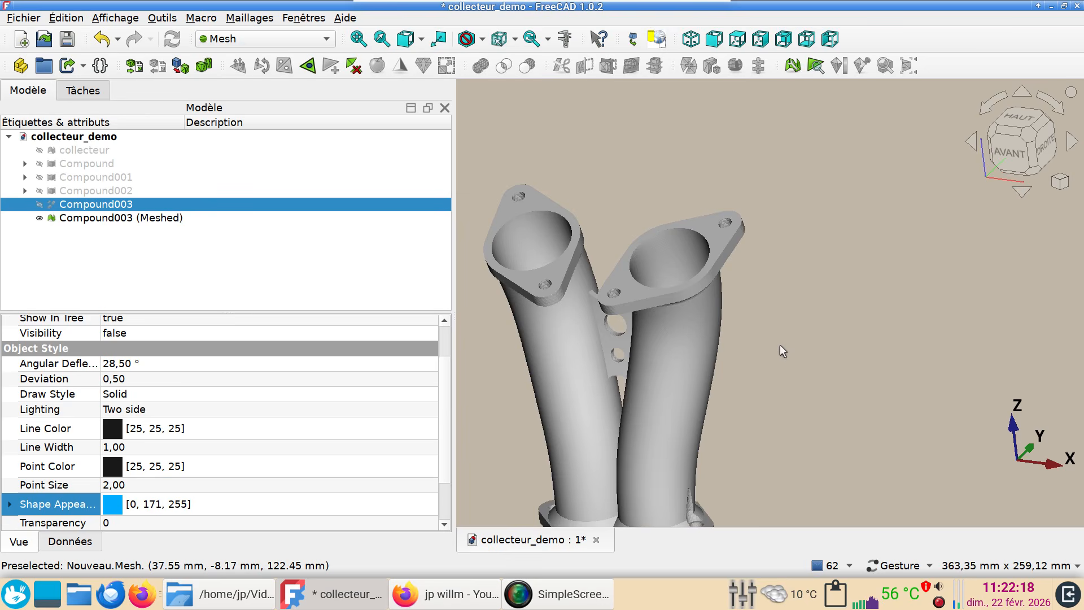
pyautogui.moveTo(659, 374); pyautogui.dragTo(744, 314)
pyautogui.scroll(7, 744, 314)
pyautogui.moveTo(745, 282); pyautogui.dragTo(797, 265, button='right')
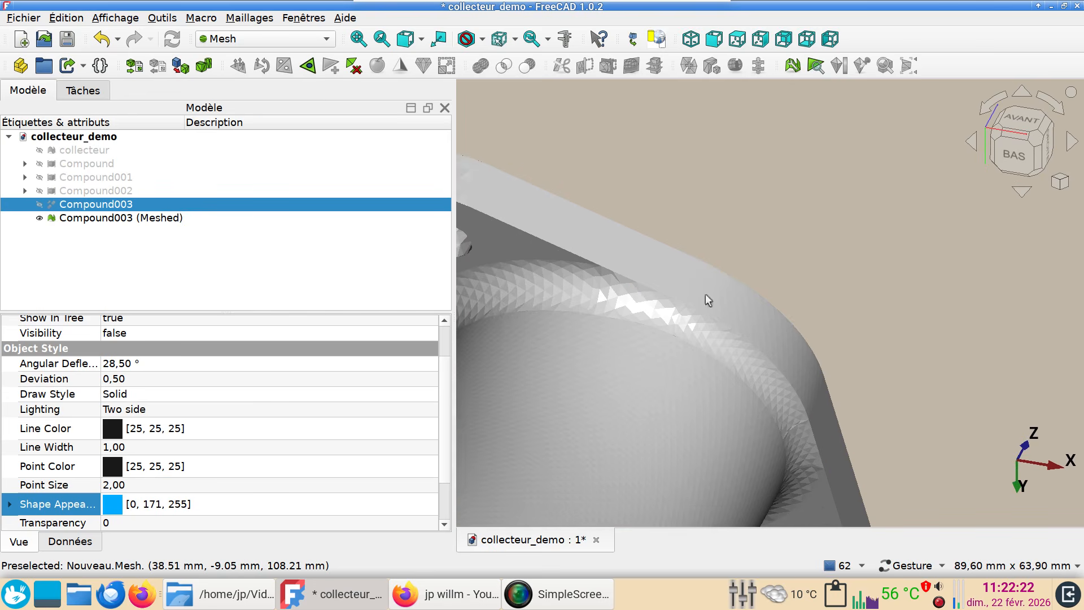
pyautogui.scroll(-2, 891, 418)
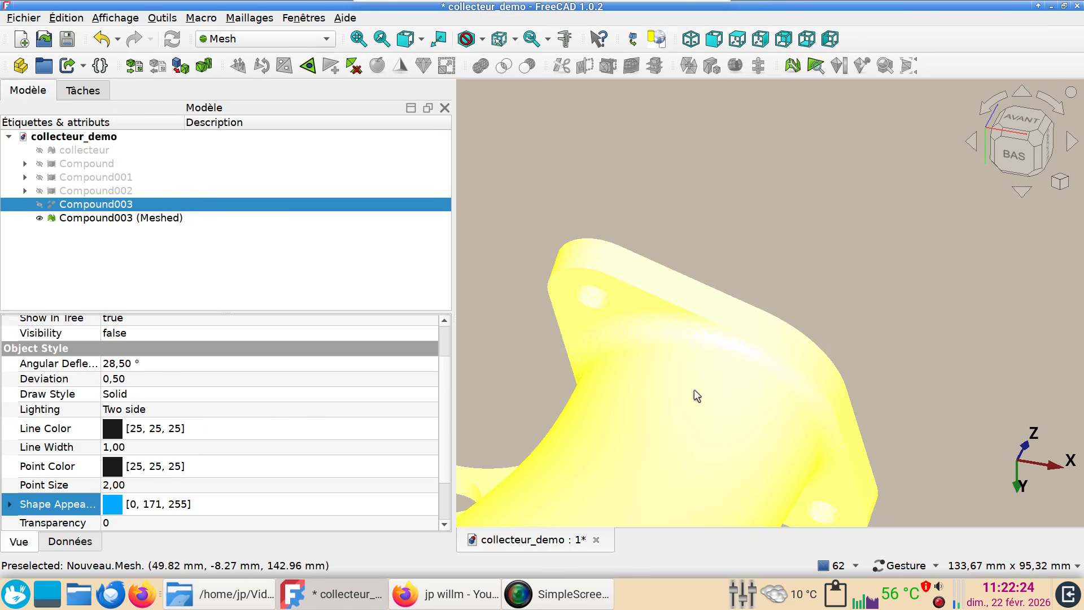
pyautogui.scroll(-5, 727, 405)
pyautogui.moveTo(661, 468); pyautogui.dragTo(631, 545)
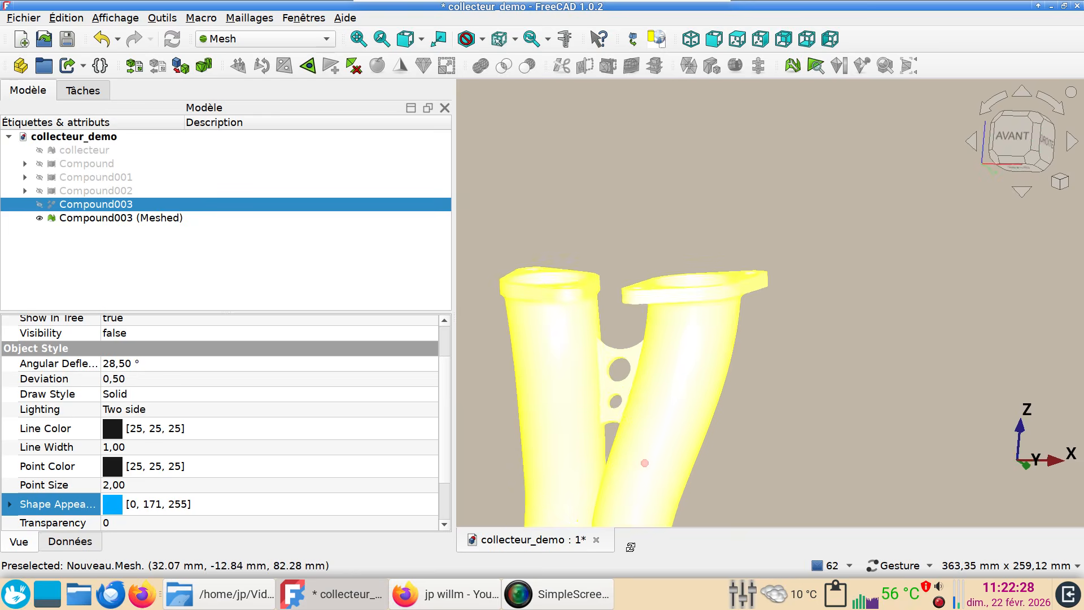
# Step: Examine the mesh facets around the bolt-hole recess on the base flange and check the whole manifold
pyautogui.moveTo(813, 472); pyautogui.dragTo(875, 298, button='right')
pyautogui.moveTo(875, 298); pyautogui.dragTo(714, 378)
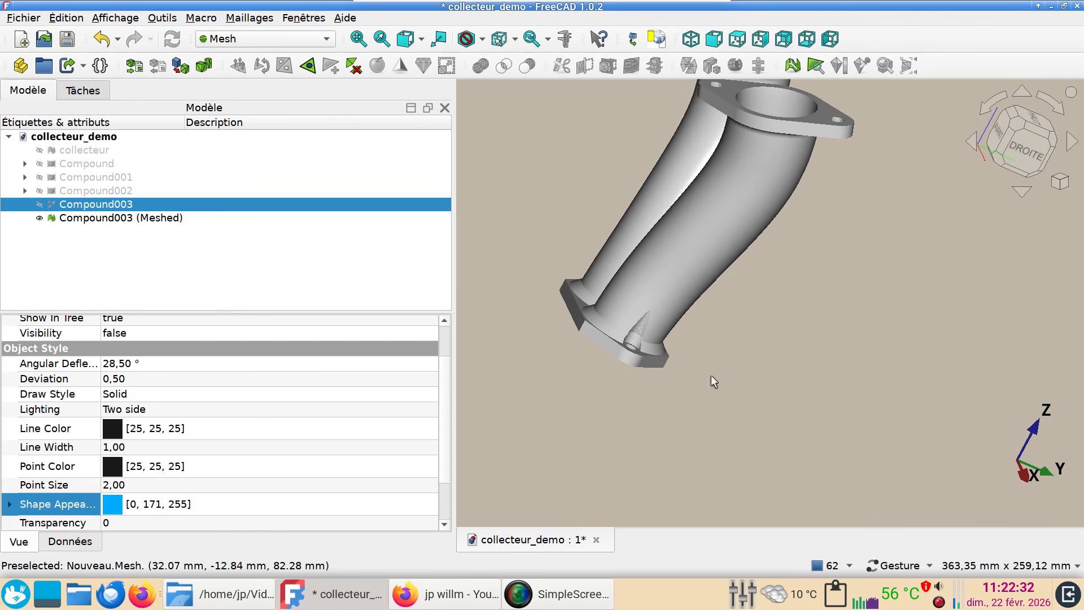
pyautogui.scroll(8, 640, 342)
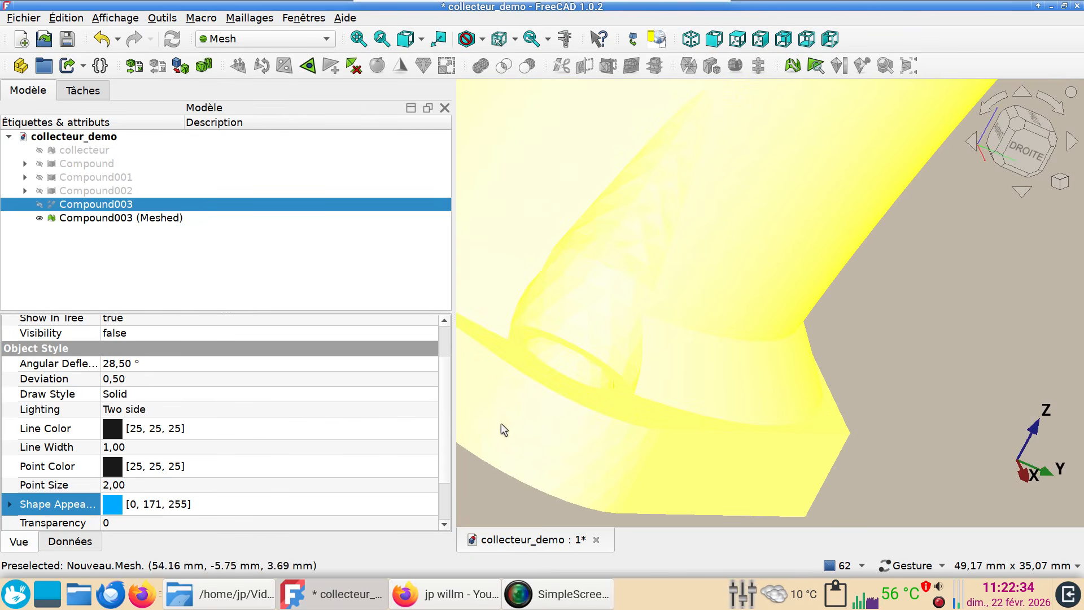
pyautogui.moveTo(1055, 412); pyautogui.dragTo(951, 380)
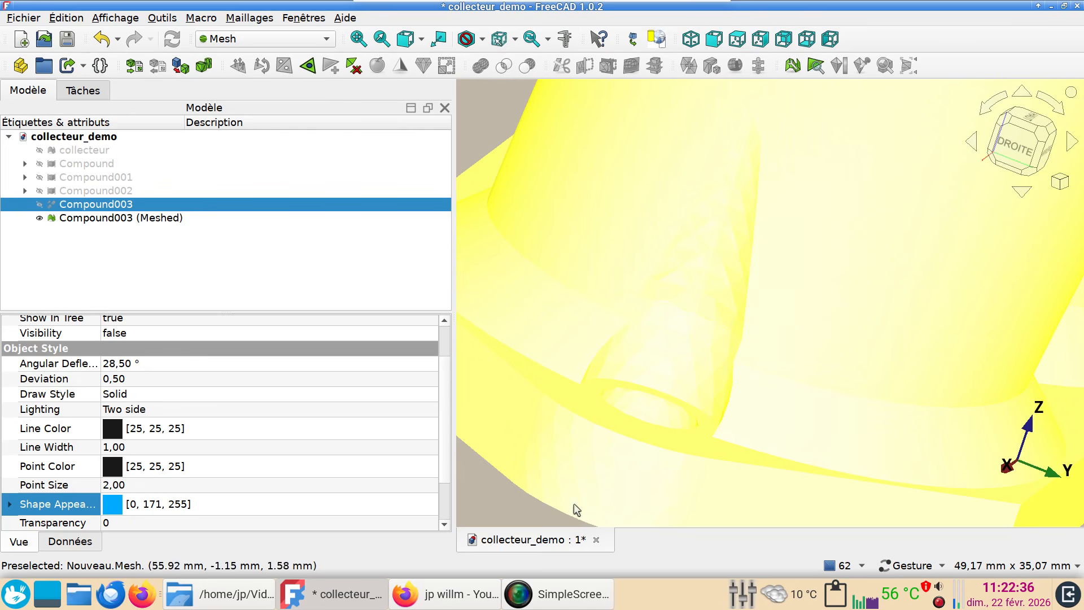
pyautogui.scroll(-2, 937, 362)
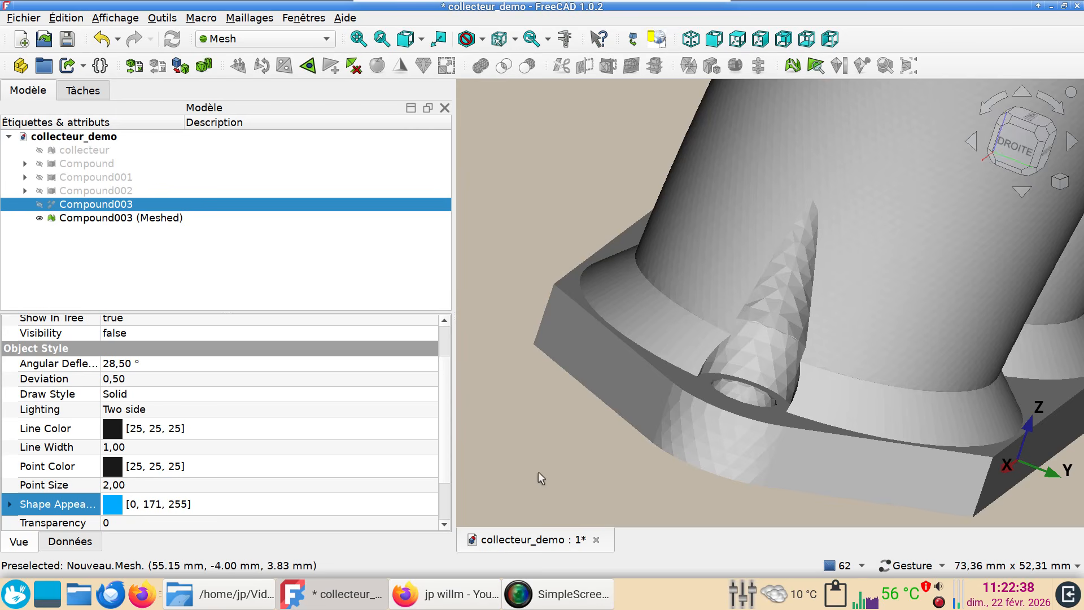
pyautogui.scroll(-10, 542, 457)
pyautogui.moveTo(545, 329); pyautogui.dragTo(725, 343)
pyautogui.moveTo(724, 342); pyautogui.dragTo(825, 464, button='right')
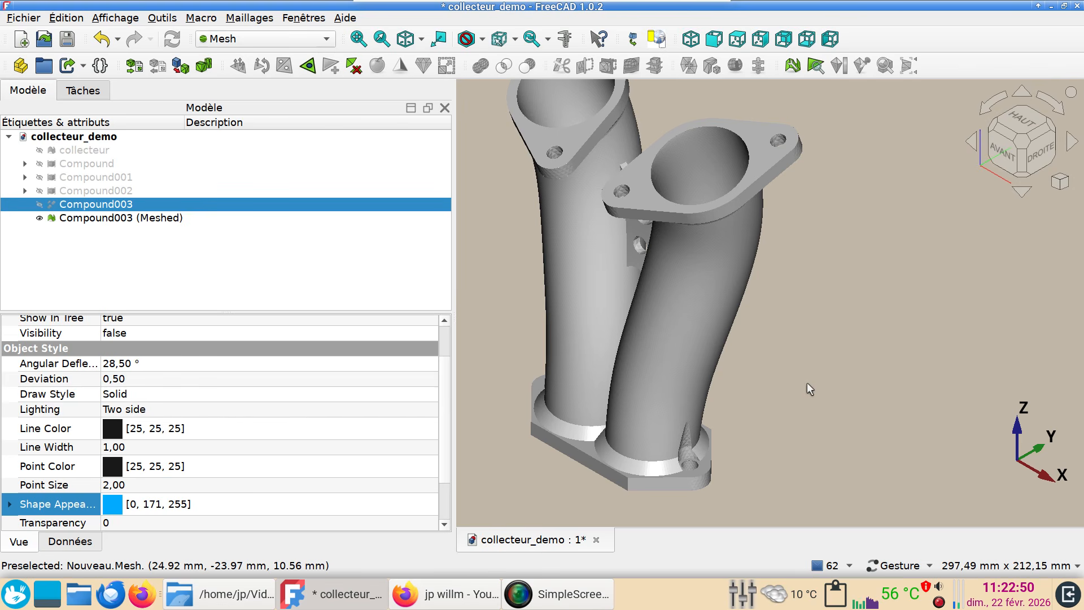
pyautogui.scroll(-2, 808, 382)
pyautogui.moveTo(806, 376); pyautogui.dragTo(794, 407, button='right')
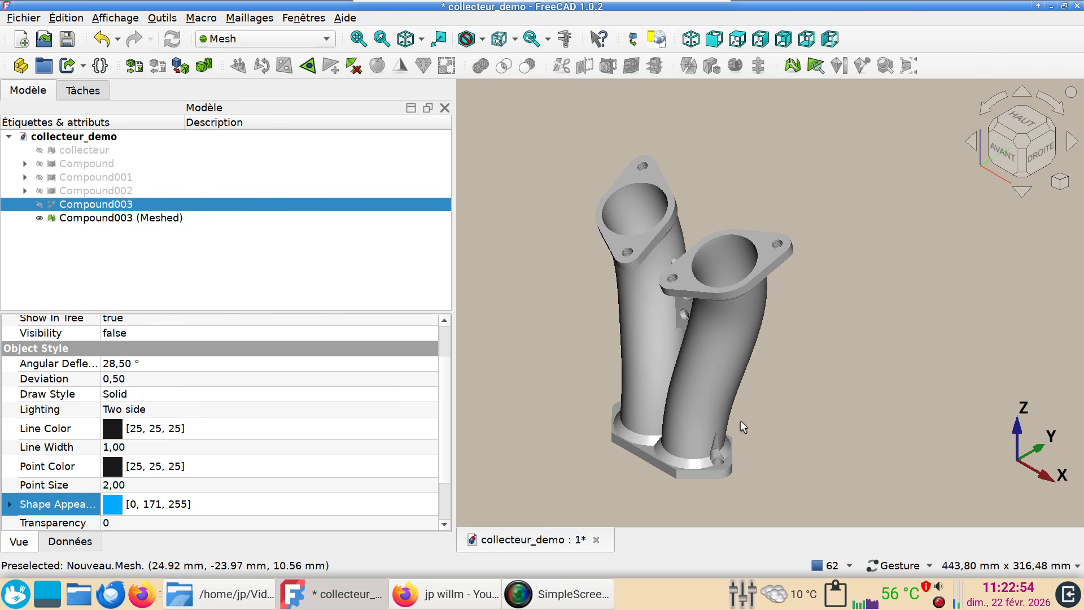
pyautogui.moveTo(569, 392); pyautogui.dragTo(628, 379)
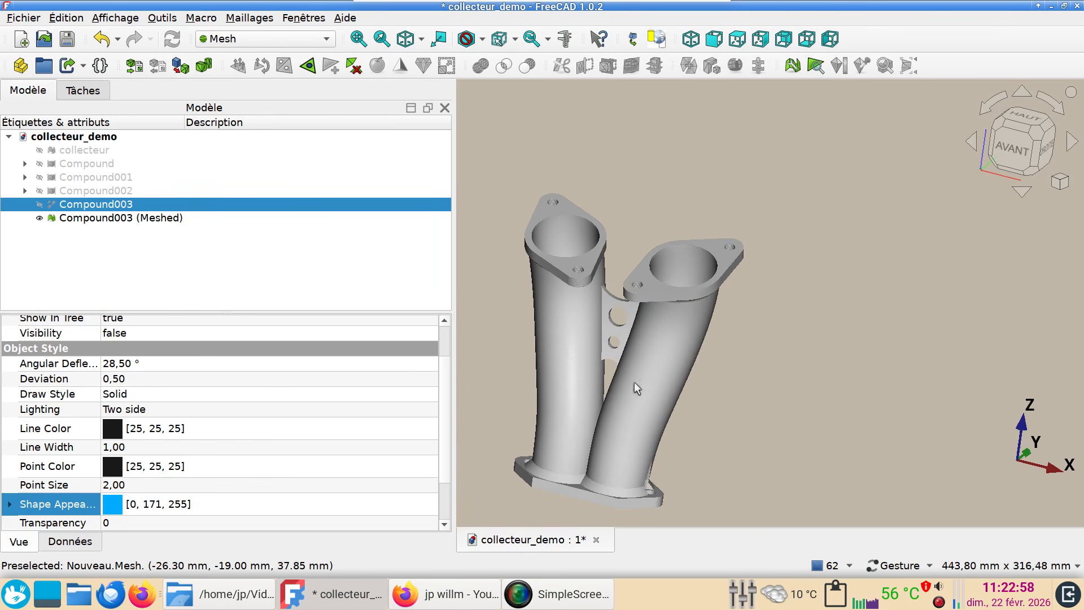
pyautogui.moveTo(852, 379); pyautogui.dragTo(666, 351)
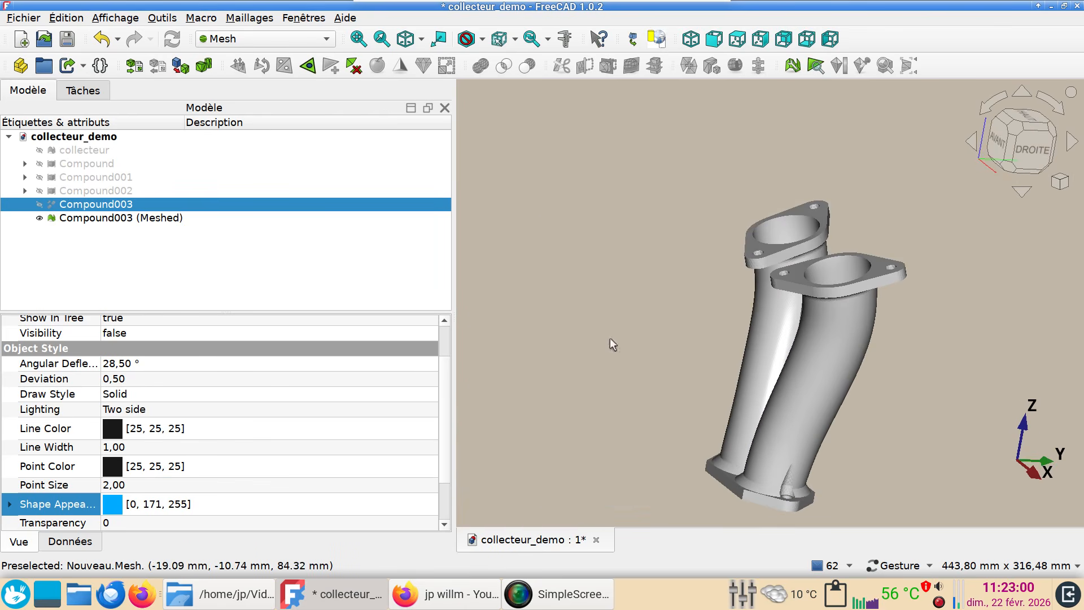
# Step: Export the meshed compound as an STL file named collecteur_demo.stl
pyautogui.click(118, 218)
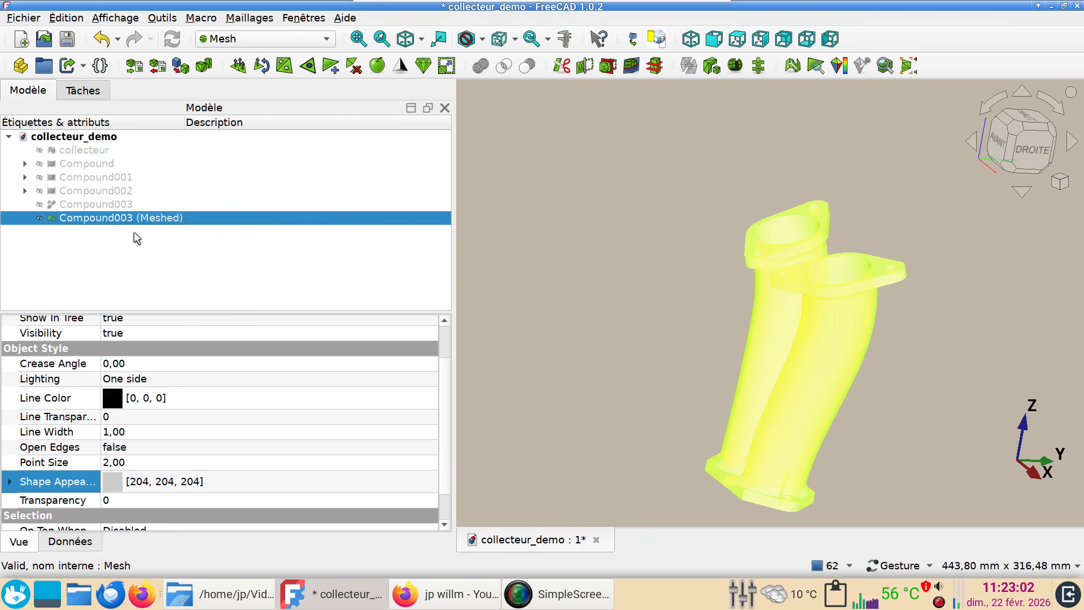
pyautogui.hotkey('ctrl', 'e')
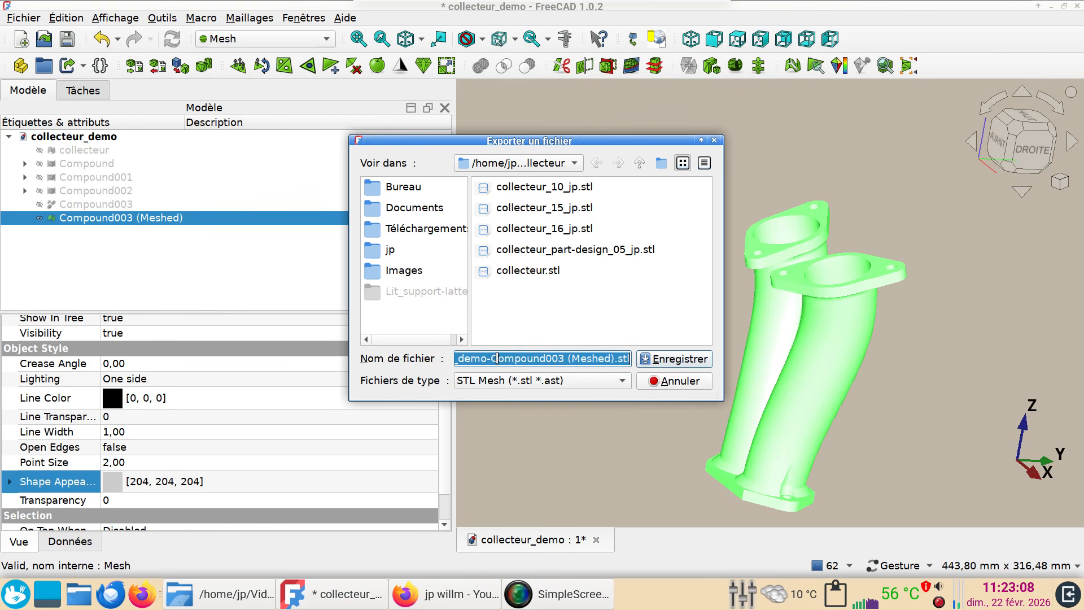
pyautogui.moveTo(487, 359); pyautogui.dragTo(615, 360)
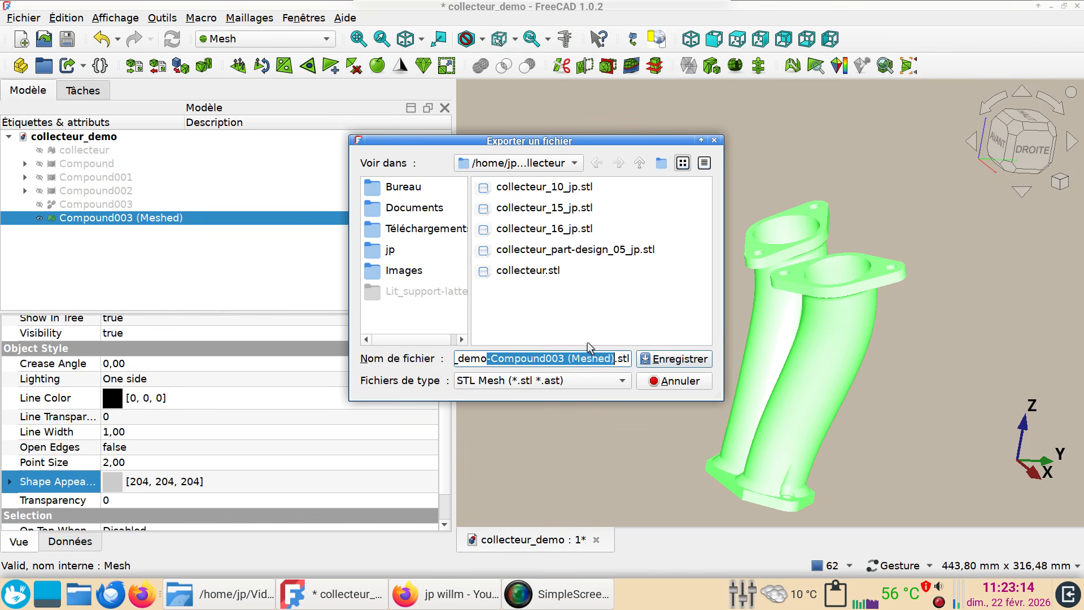
pyautogui.press('BackSpace')
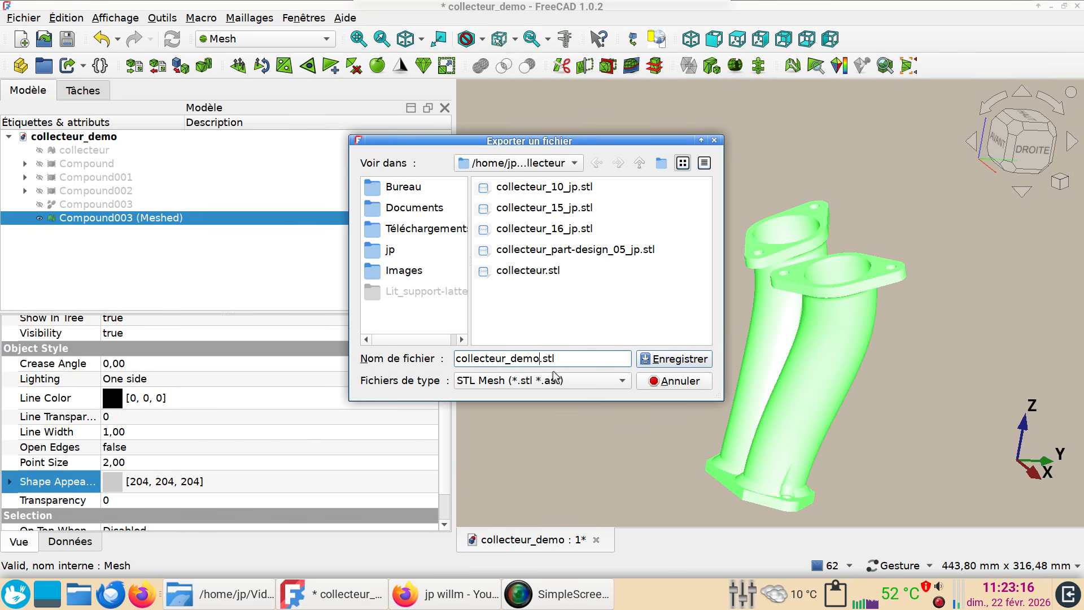
pyautogui.click(664, 362)
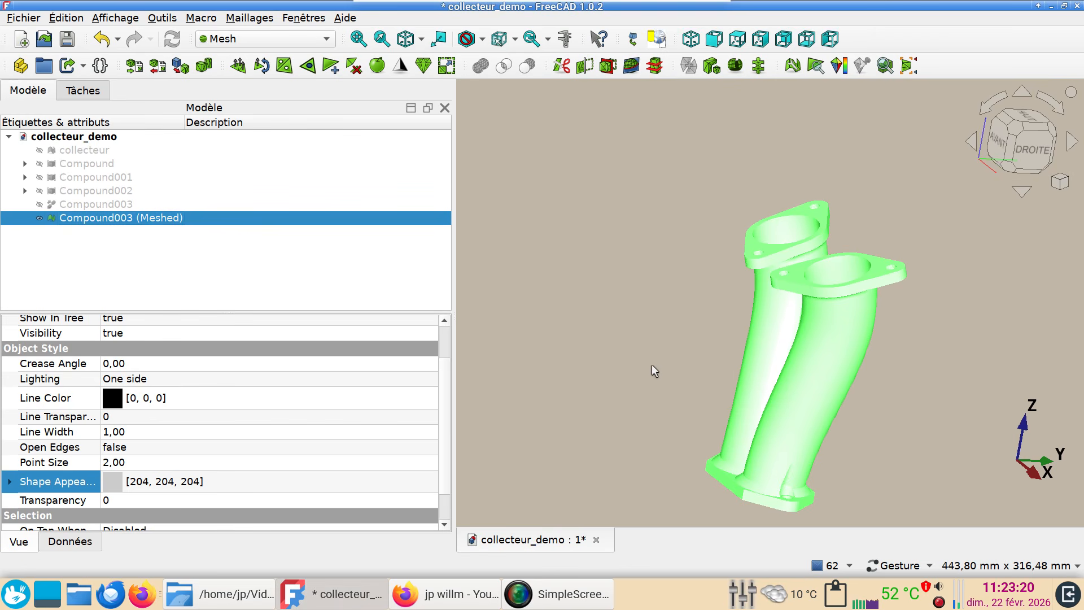
# Step: Deselect the mesh and look over the whole manifold in shaded display
pyautogui.scroll(-2, 653, 365)
pyautogui.moveTo(636, 355); pyautogui.dragTo(603, 337, button='right')
pyautogui.moveTo(603, 337); pyautogui.dragTo(675, 380)
pyautogui.rightClick(675, 380)
pyautogui.click(672, 382)
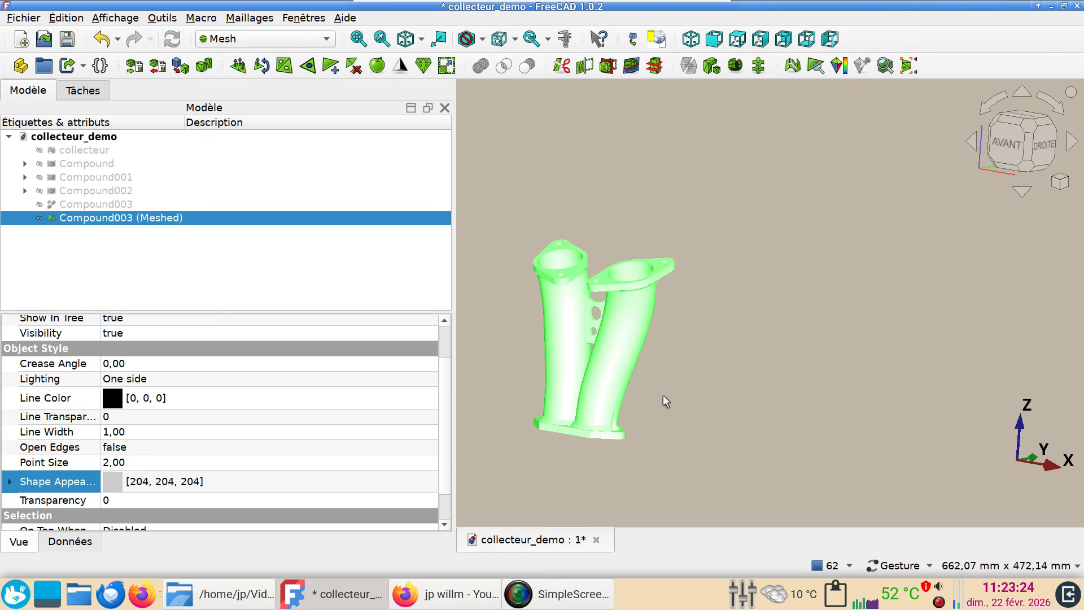
pyautogui.click(663, 395)
pyautogui.scroll(1, 662, 395)
pyautogui.moveTo(656, 396); pyautogui.dragTo(712, 396, button='right')
pyautogui.moveTo(720, 433); pyautogui.dragTo(725, 445)
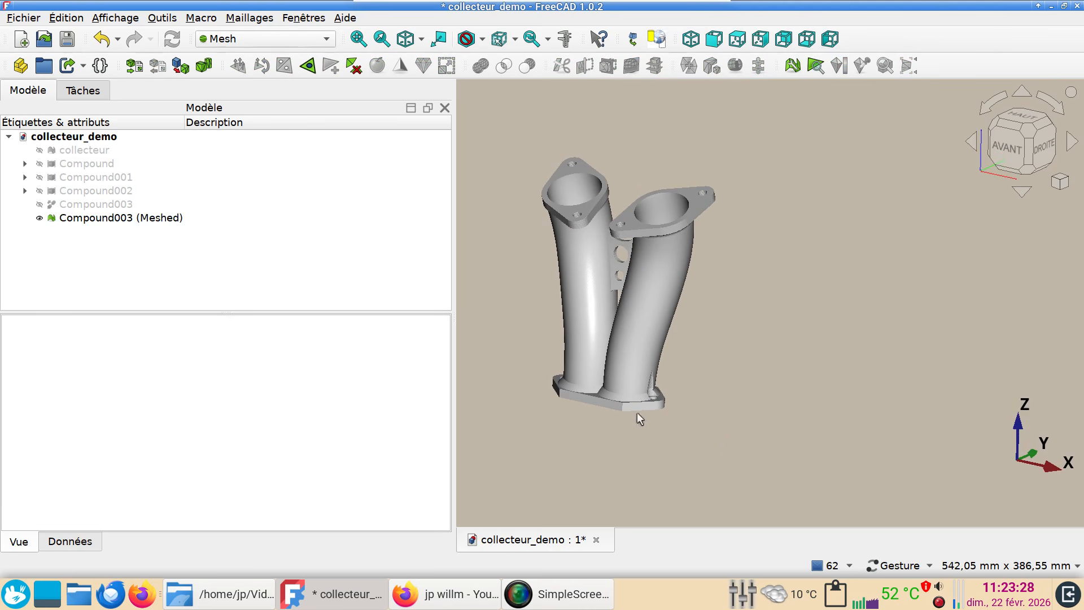
# Step: Delete the meshed copy of Compound003 and make the original Compound003 visible again
pyautogui.scroll(2, 534, 356)
pyautogui.moveTo(542, 346); pyautogui.dragTo(571, 399, button='right')
pyautogui.scroll(-1, 568, 390)
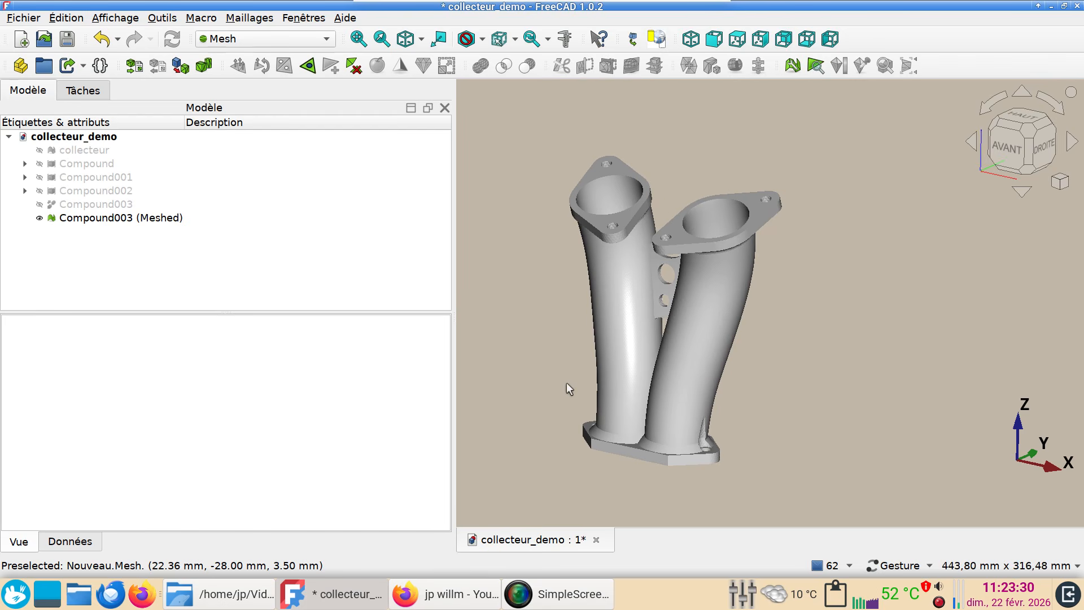
pyautogui.click(133, 219)
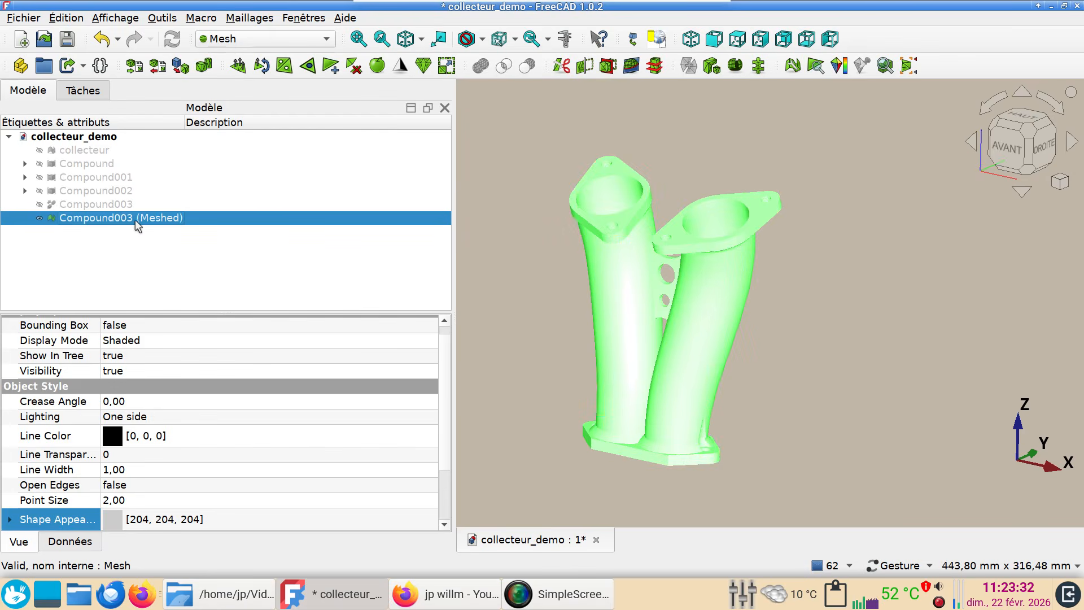
pyautogui.press('Delete')
pyautogui.click(112, 203)
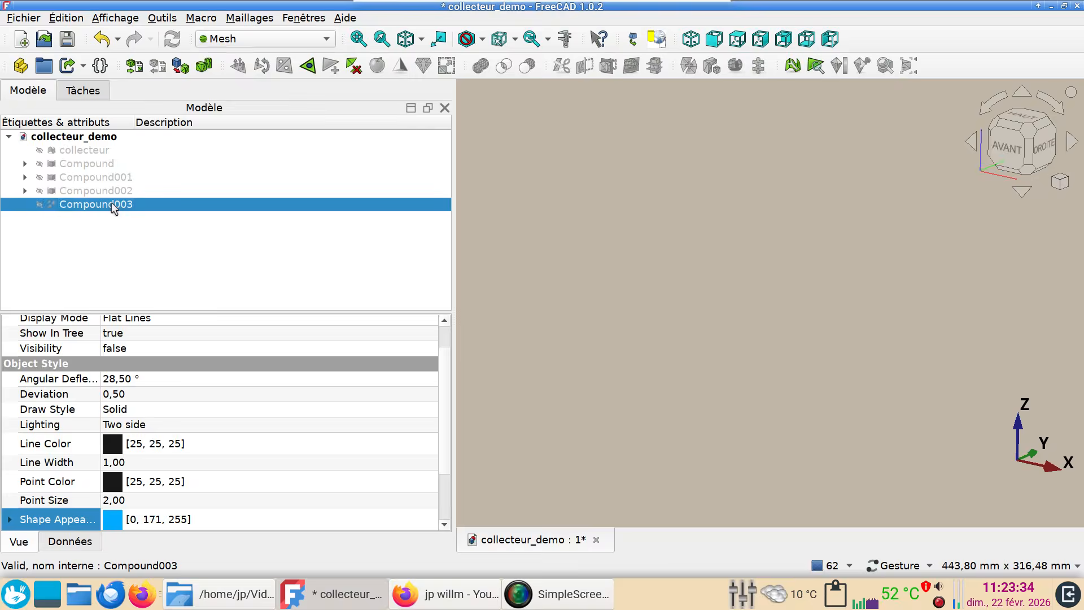
pyautogui.press('space')
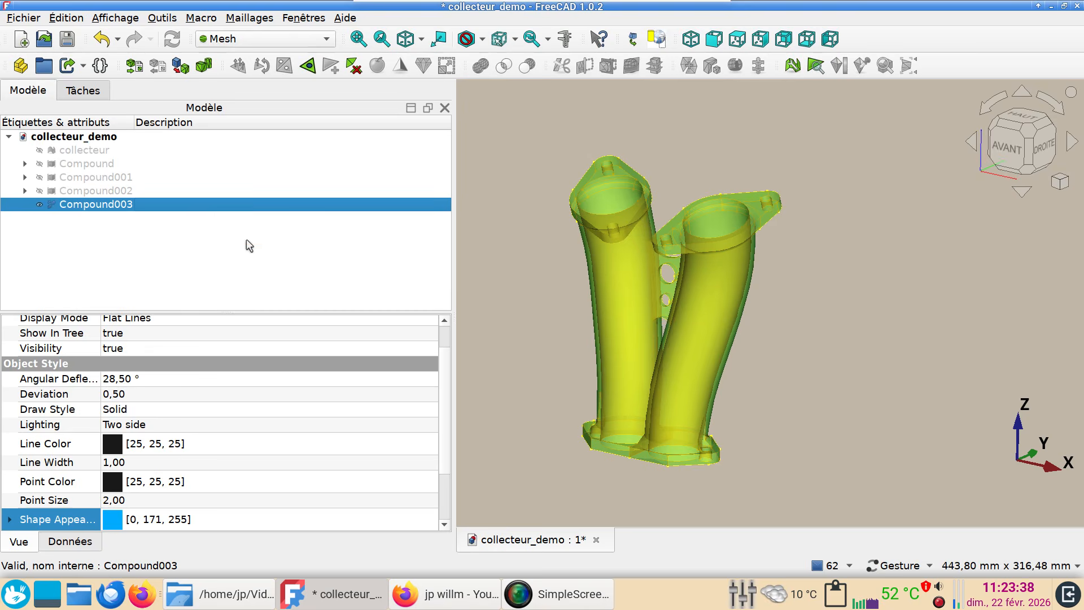
# Step: Export Compound003 as collecteur_demo.step in STEP with colors, leaving out invisible objects, with millimetre units and the AP214 standard
pyautogui.hotkey('ctrl', 'e')
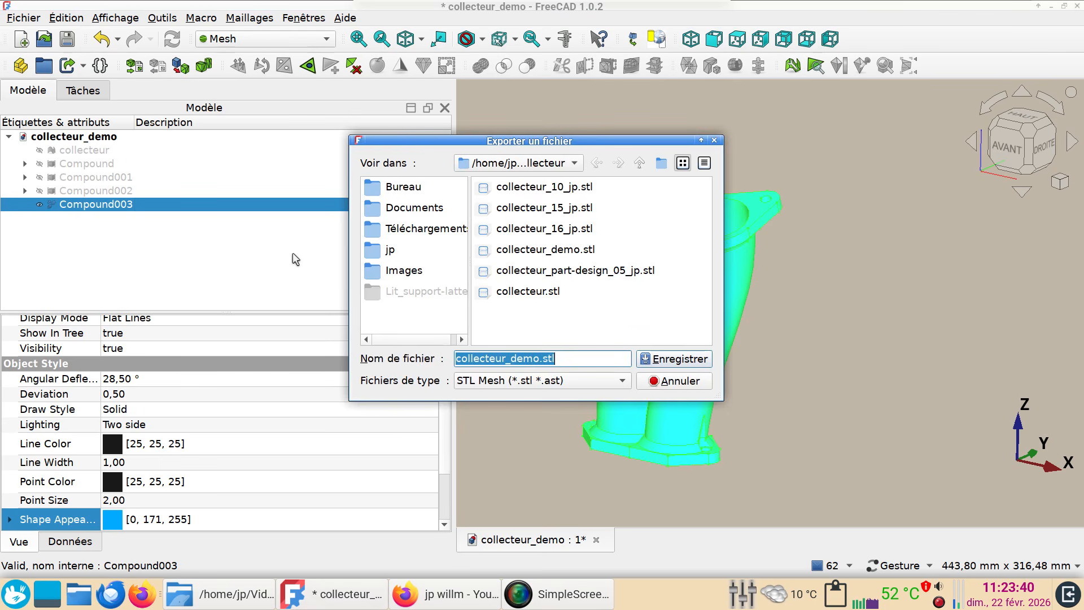
pyautogui.click(605, 391)
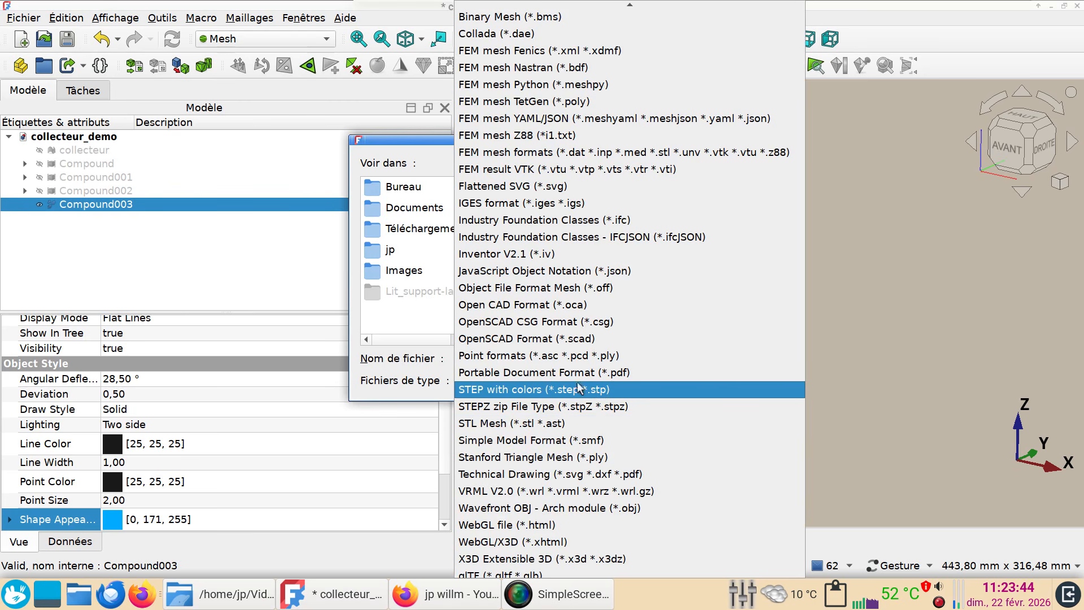
pyautogui.click(517, 394)
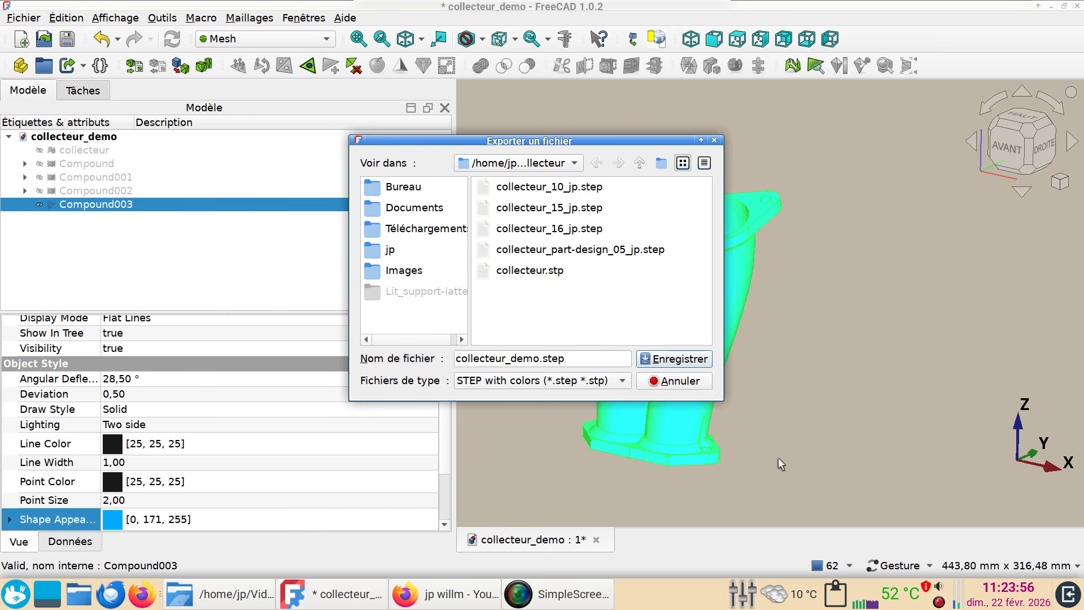
pyautogui.click(701, 361)
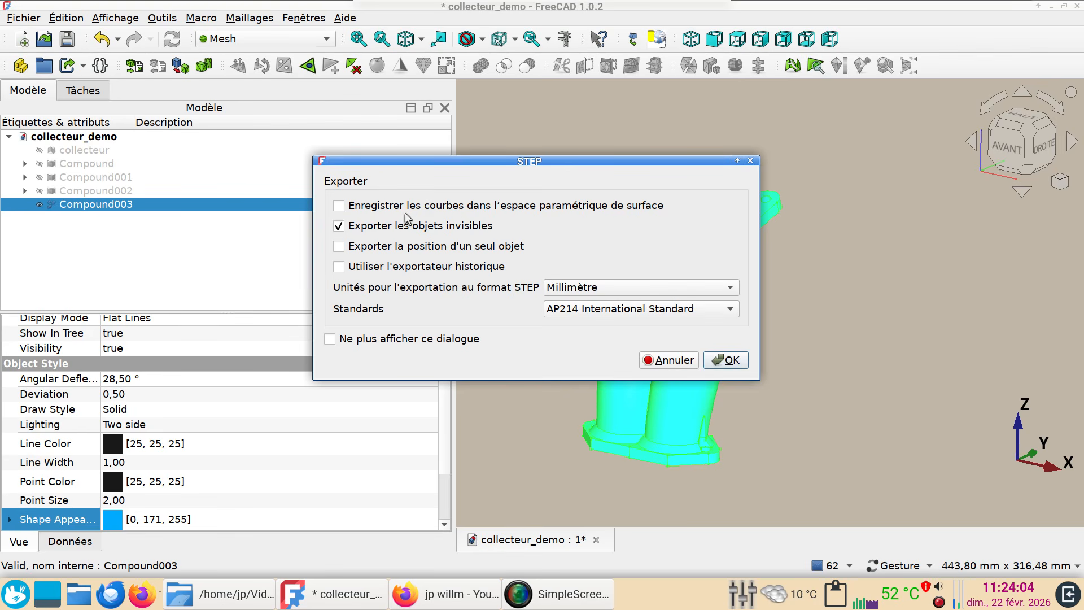
pyautogui.click(339, 227)
pyautogui.click(743, 360)
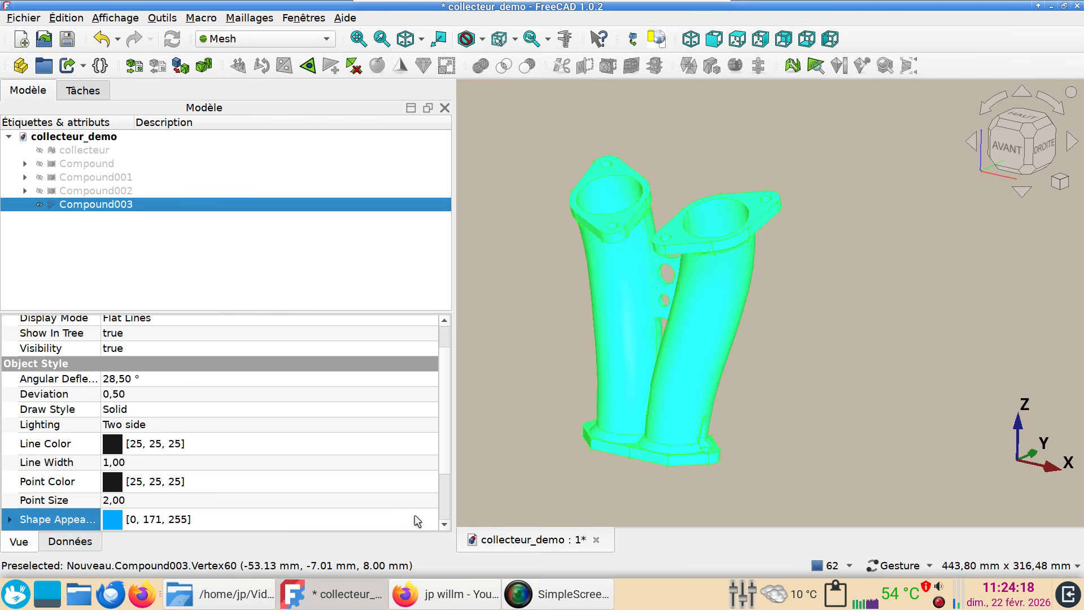
pyautogui.click(432, 273)
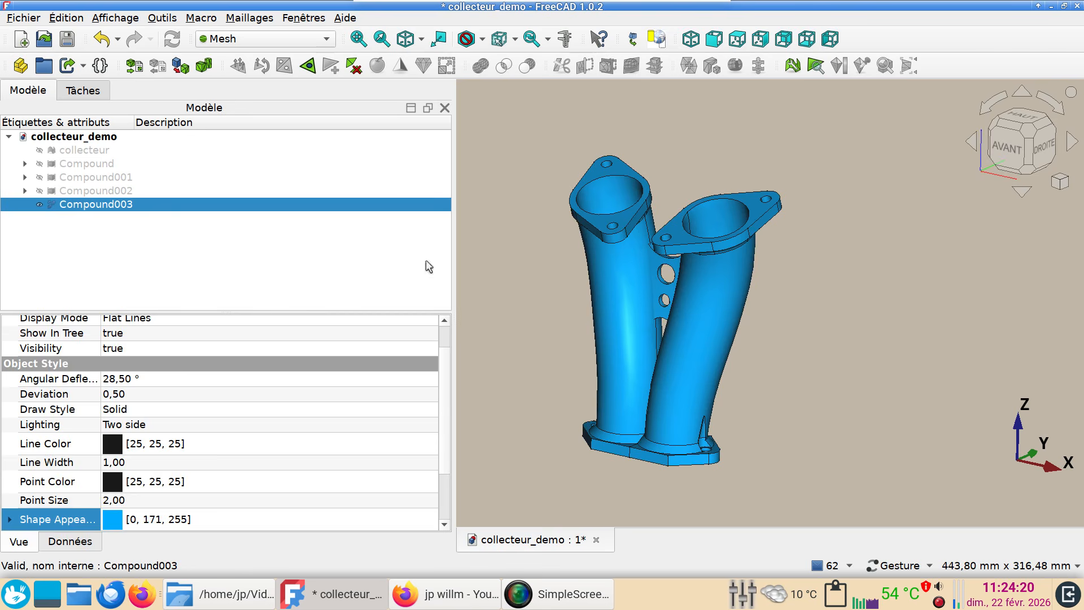
# Step: Create a new document and import collecteur_demo.step into it with STEP compound merge enabled and invisible objects excluded
pyautogui.click(21, 38)
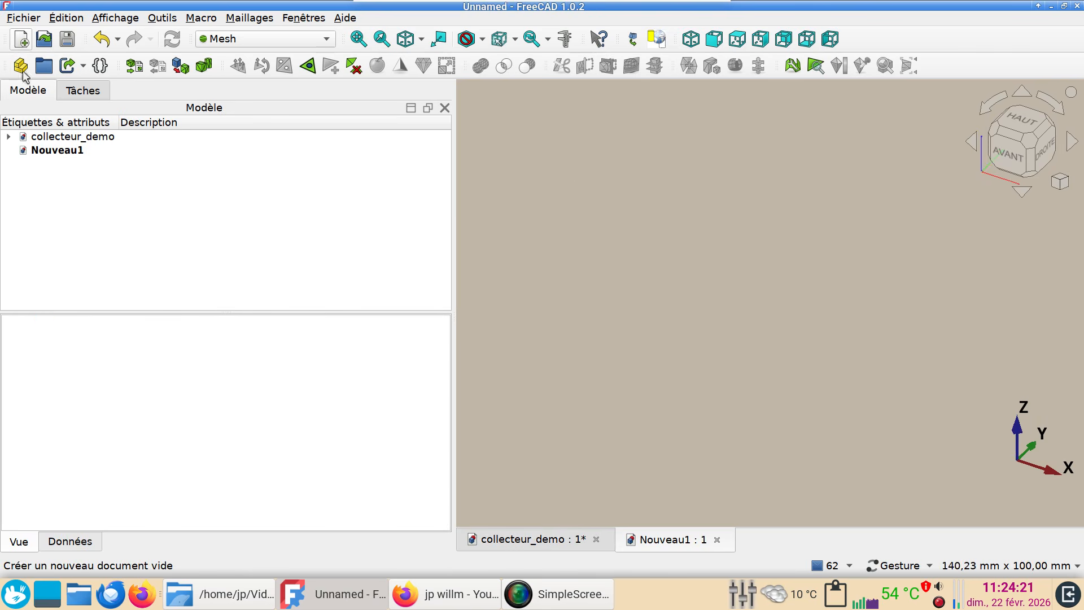
pyautogui.click(209, 604)
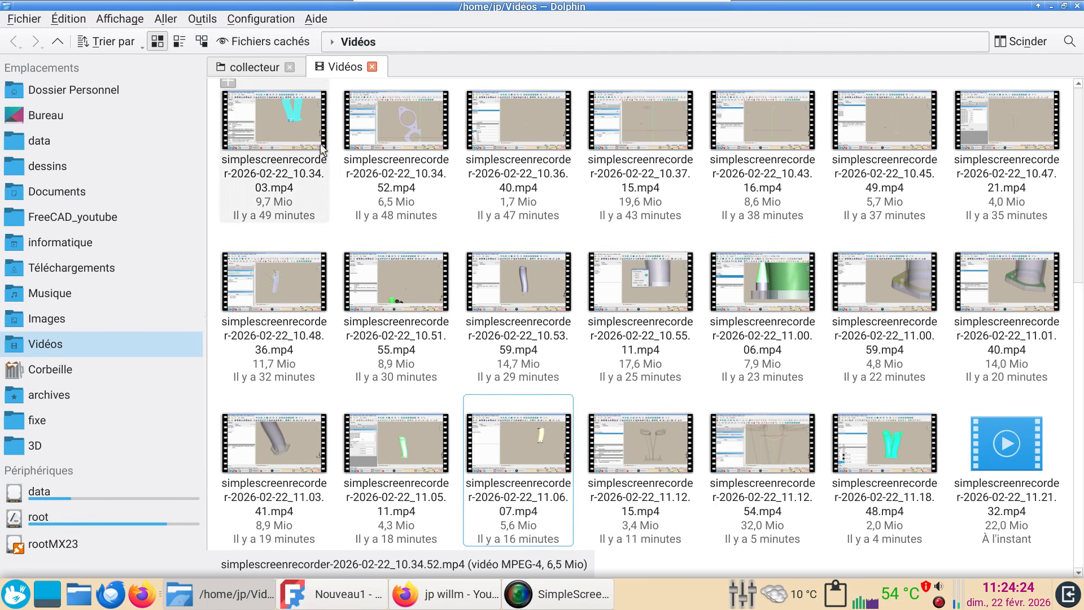
pyautogui.click(256, 67)
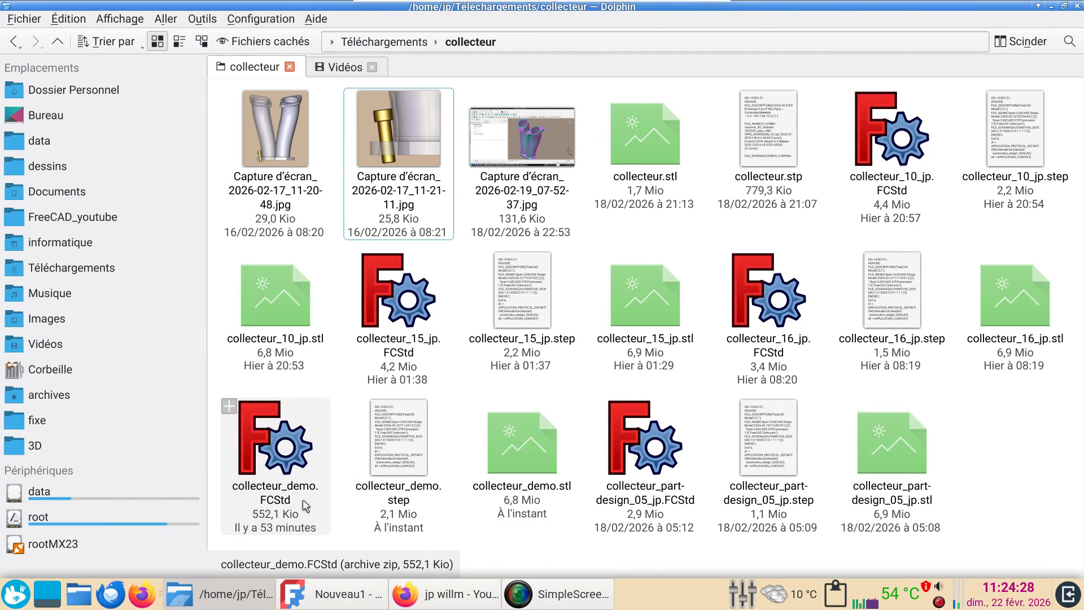
pyautogui.moveTo(412, 429); pyautogui.dragTo(720, 290)
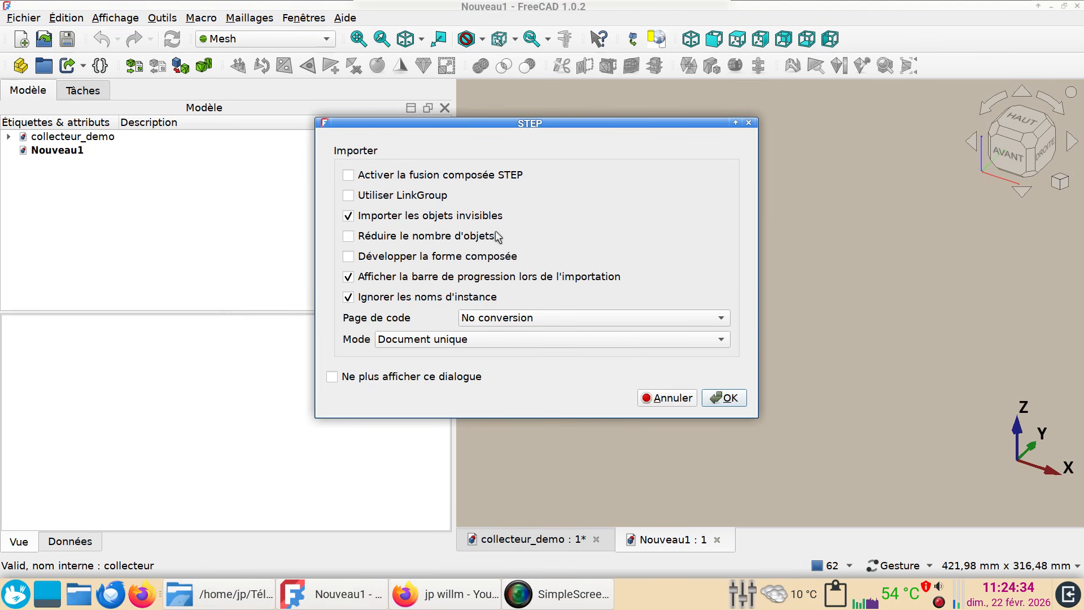
pyautogui.click(374, 217)
pyautogui.click(392, 176)
pyautogui.click(726, 399)
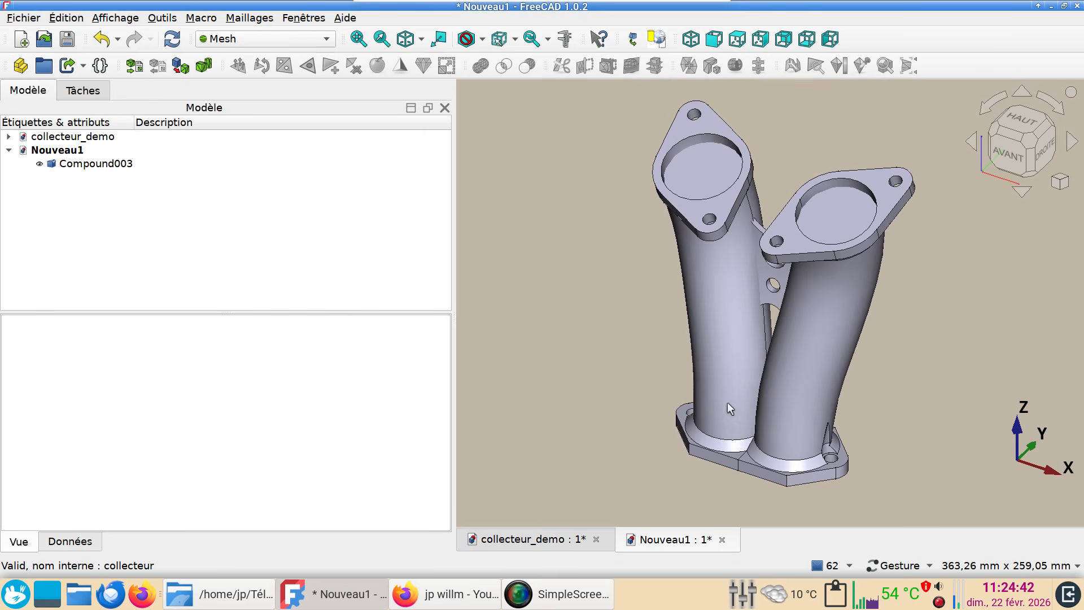
# Step: Examine the imported manifold around its upper pipe openings and base flange
pyautogui.moveTo(732, 414); pyautogui.dragTo(720, 439)
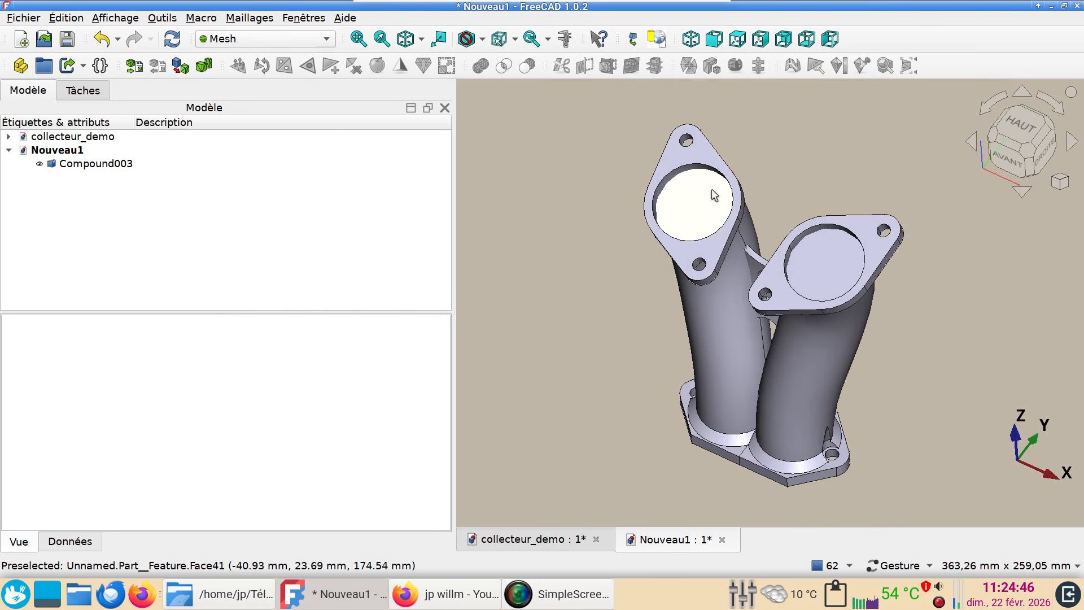
pyautogui.moveTo(722, 342); pyautogui.dragTo(784, 176)
pyautogui.moveTo(781, 233); pyautogui.dragTo(718, 324)
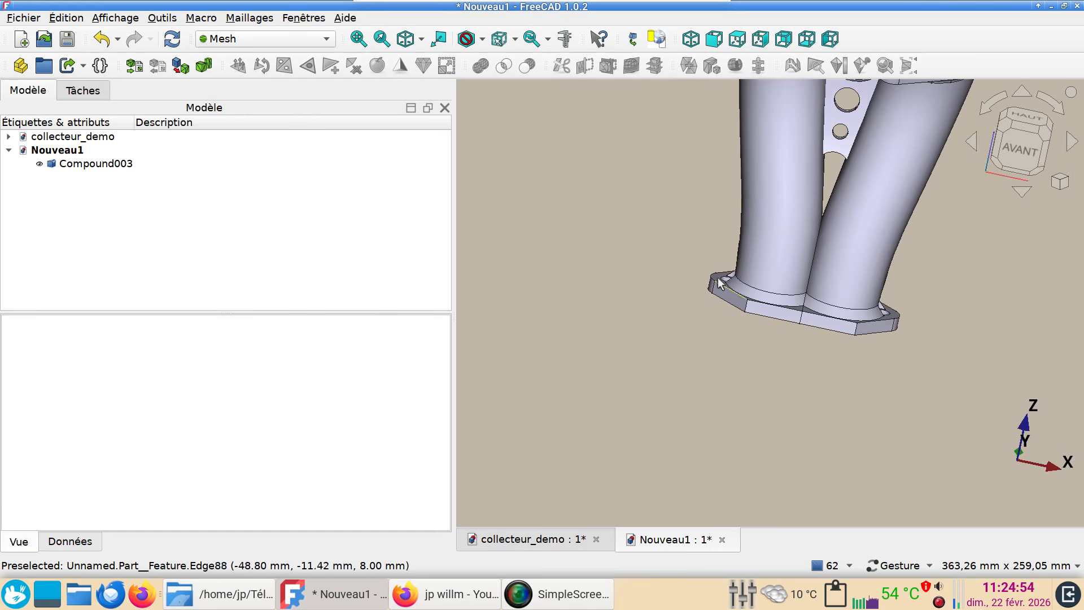
pyautogui.moveTo(706, 272); pyautogui.dragTo(638, 354, button='right')
pyautogui.moveTo(639, 278); pyautogui.dragTo(622, 300)
pyautogui.moveTo(646, 284); pyautogui.dragTo(538, 370, button='right')
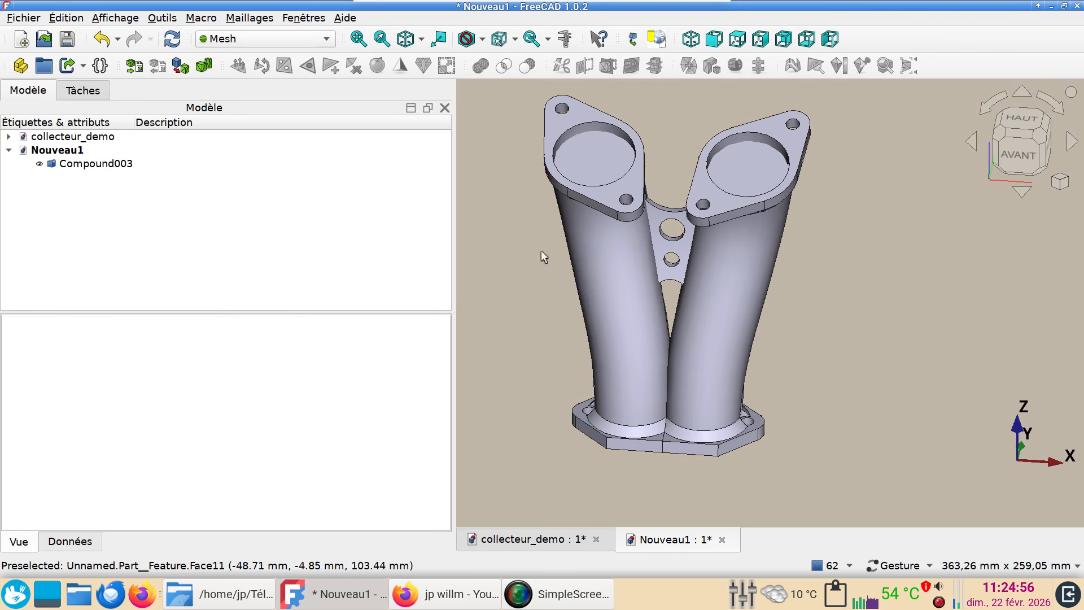
# Step: Mesh the imported Compound003 with Mefisto using a maximum edge length of 5 mm, hide the compound and inspect the mesh
pyautogui.click(109, 164)
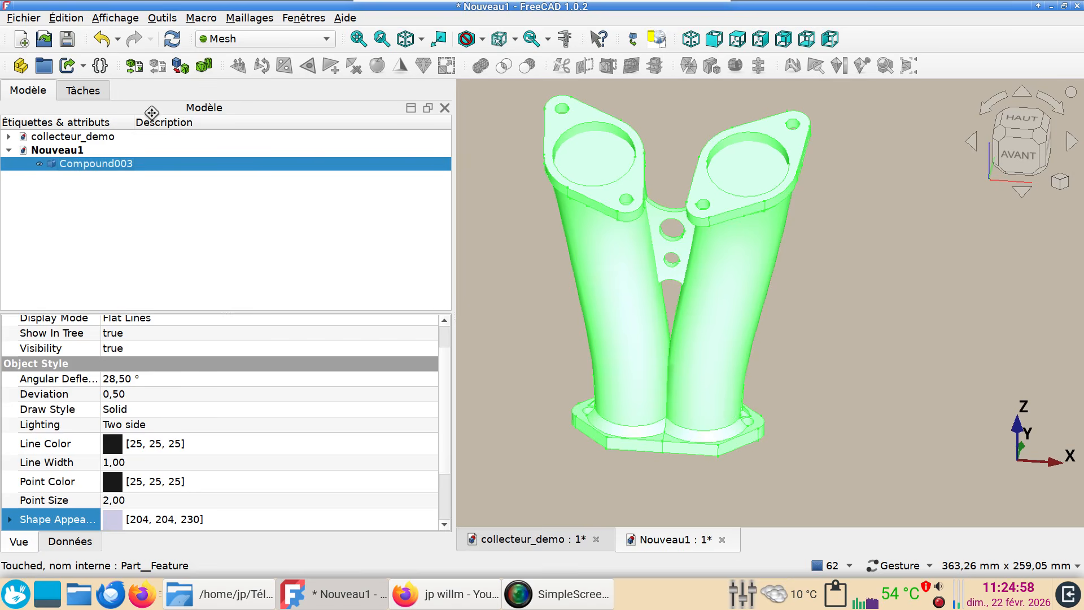
pyautogui.click(181, 67)
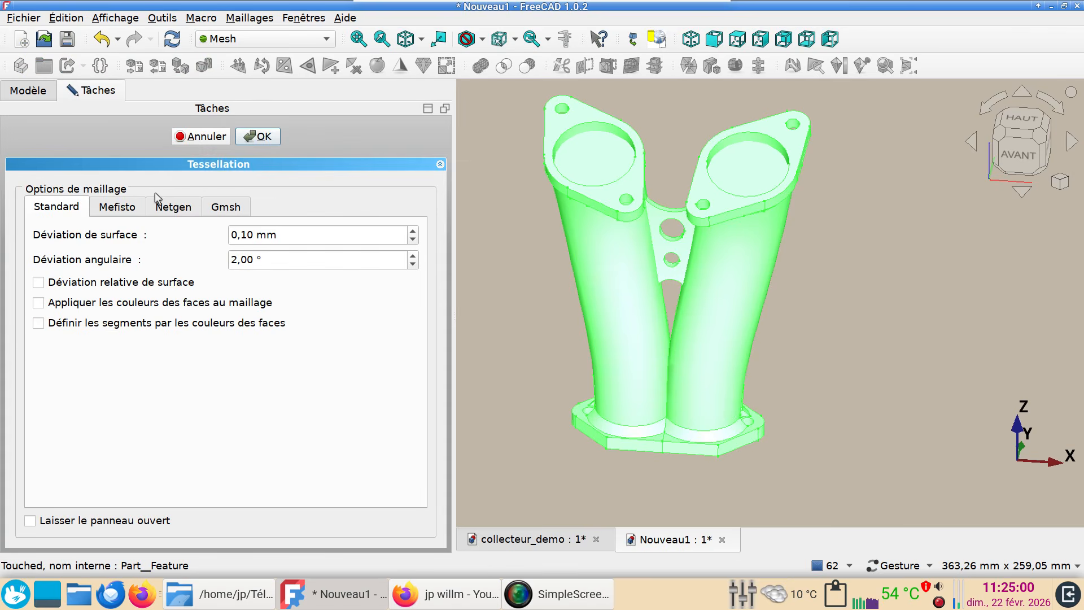
pyautogui.click(125, 206)
pyautogui.tripleClick(271, 234)
pyautogui.write('5')
pyautogui.click(259, 137)
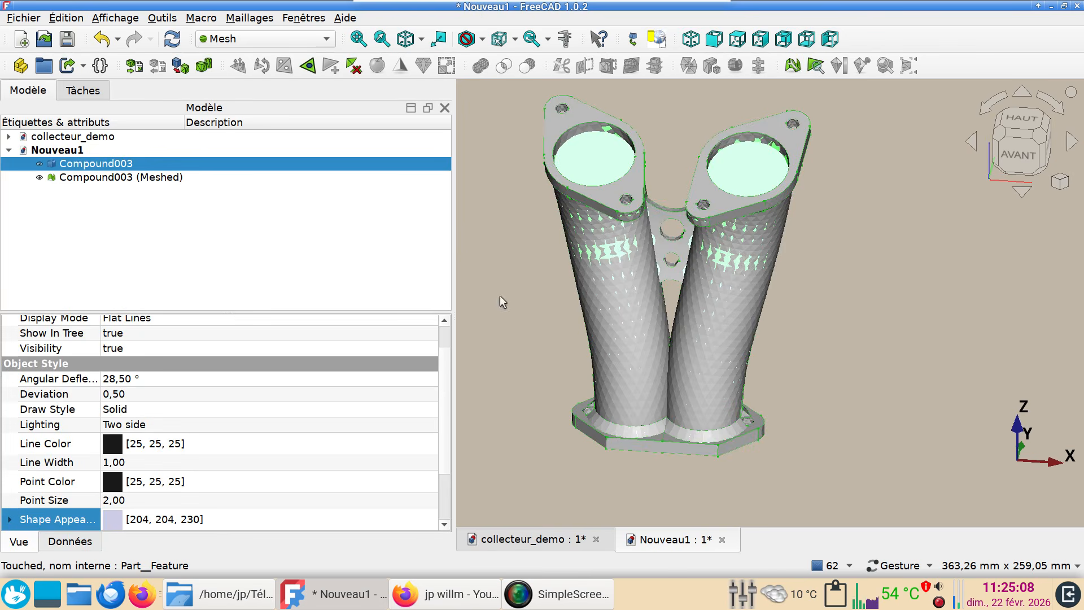
pyautogui.moveTo(548, 269); pyautogui.dragTo(678, 384)
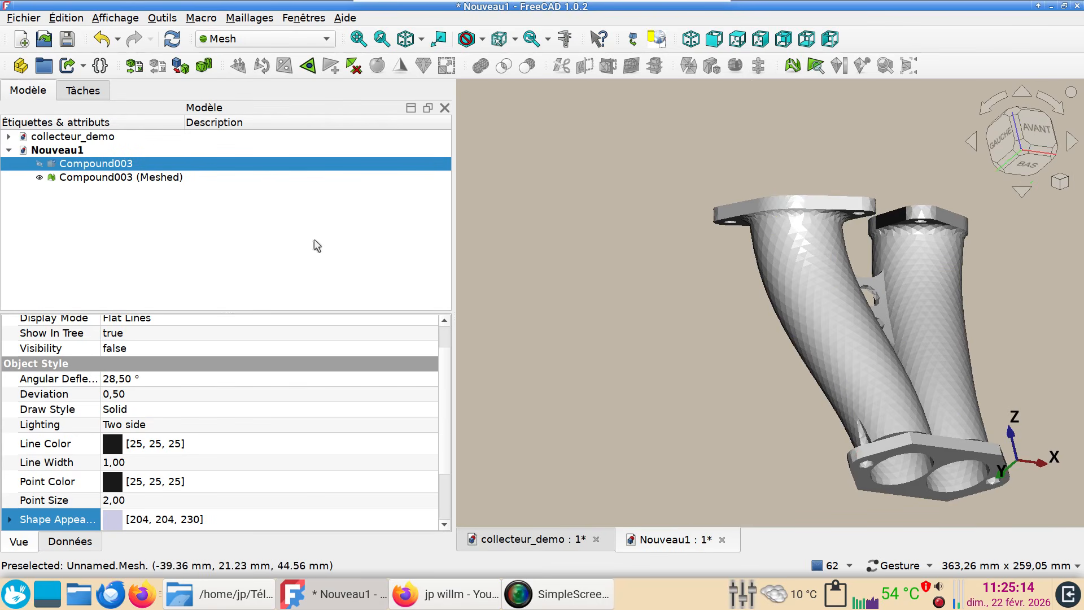
# Step: Delete the Mefisto mesh from the new document and show the imported Compound003 again
pyautogui.click(144, 179)
pyautogui.press('Delete')
pyautogui.click(122, 167)
pyautogui.press('space')
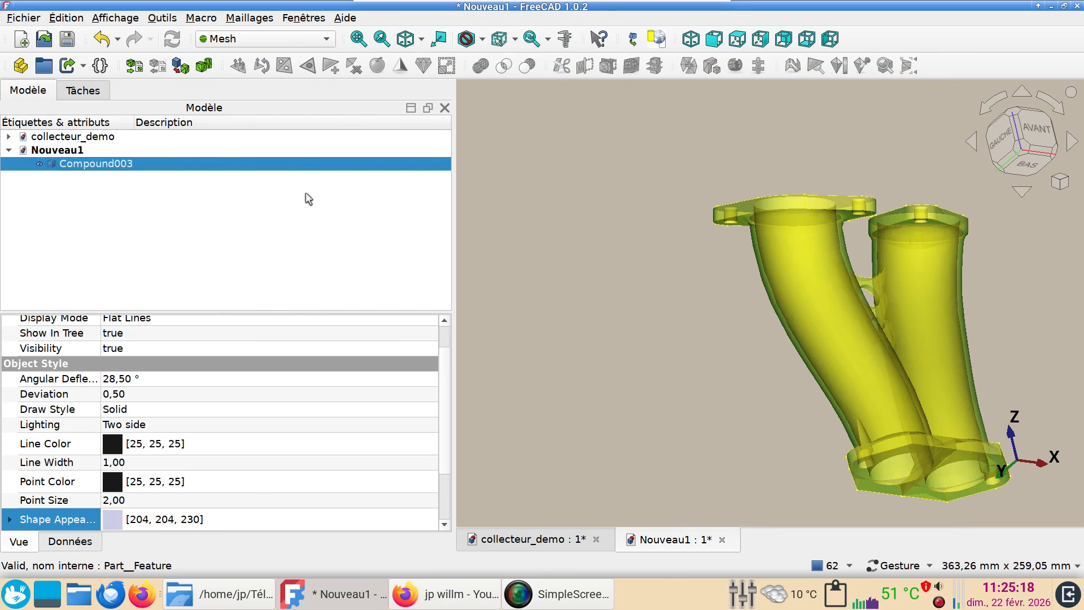
# Step: Downgrade the imported Compound003 into separate faces with the Draft workbench
pyautogui.moveTo(744, 355); pyautogui.dragTo(600, 283)
pyautogui.click(277, 46)
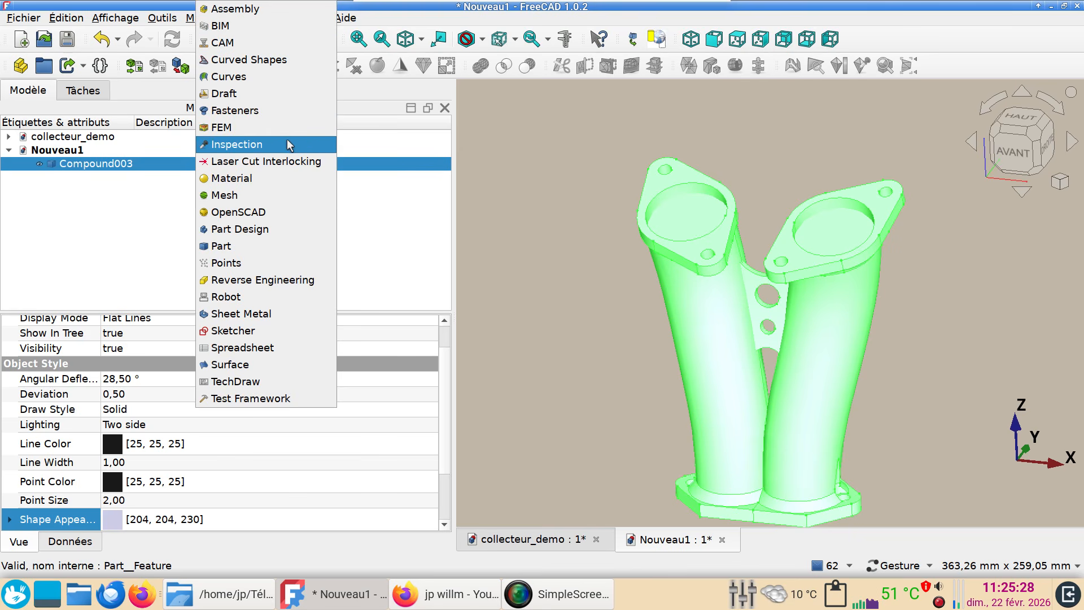
pyautogui.click(259, 94)
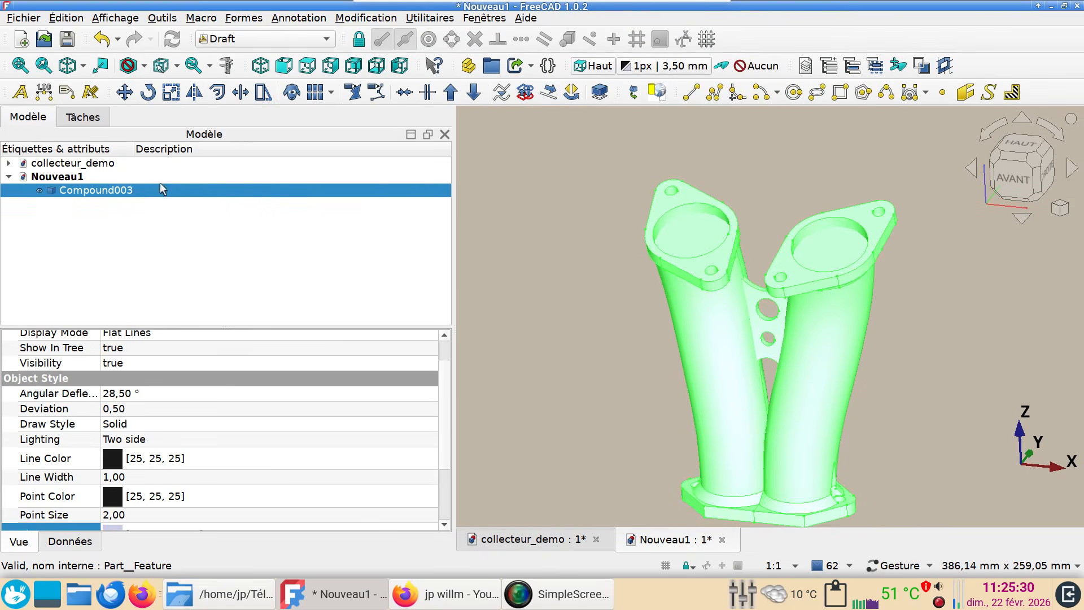
pyautogui.click(474, 95)
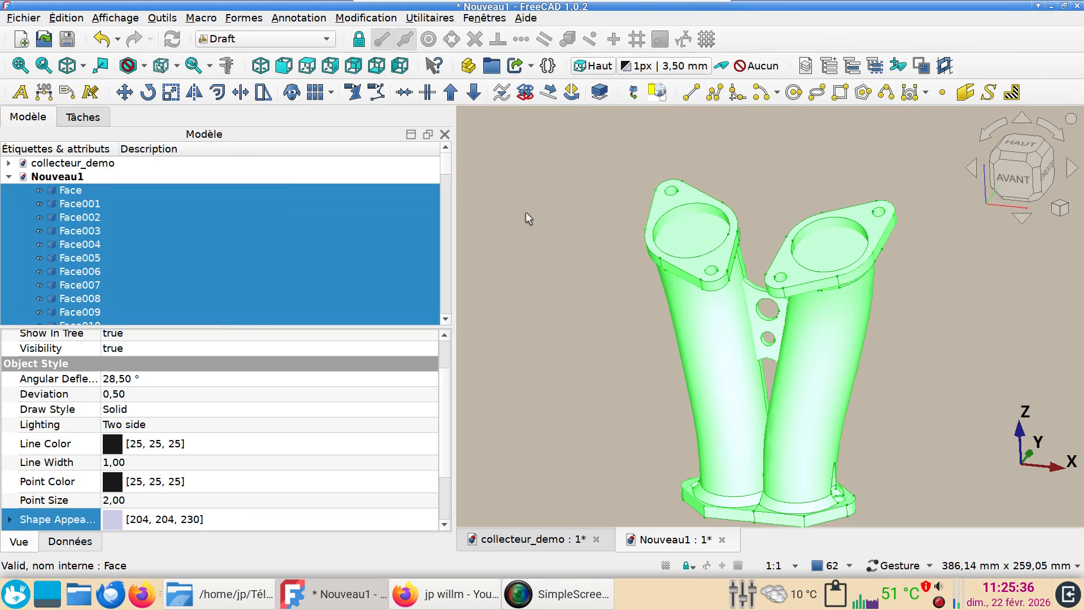
pyautogui.click(526, 212)
# Step: Delete the two faces that close the upper openings of the pipes
pyautogui.click(680, 232)
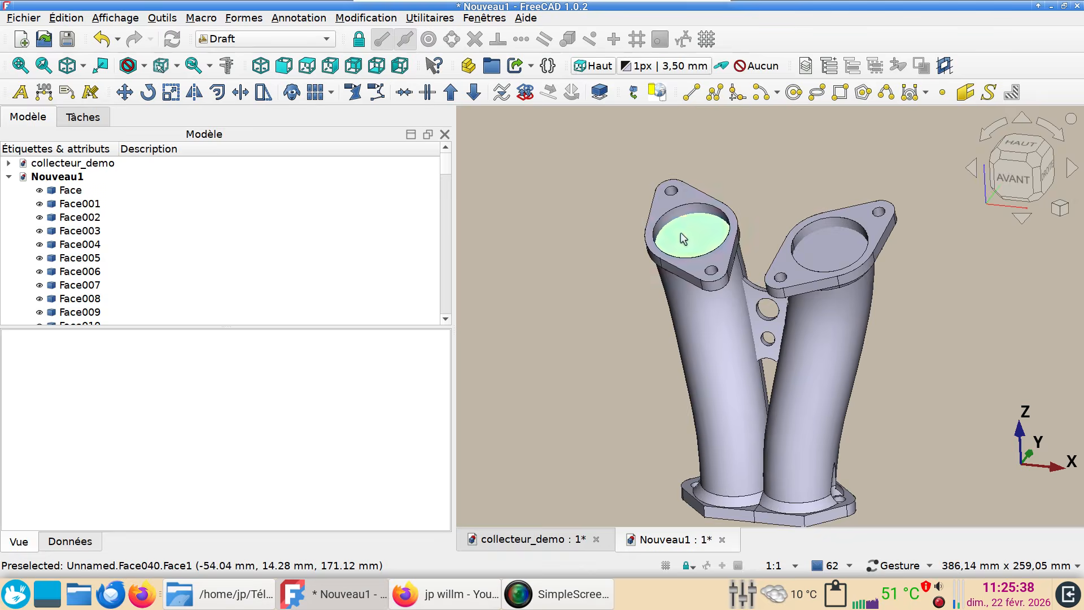
pyautogui.press('Delete')
pyautogui.click(826, 250)
pyautogui.press('Delete')
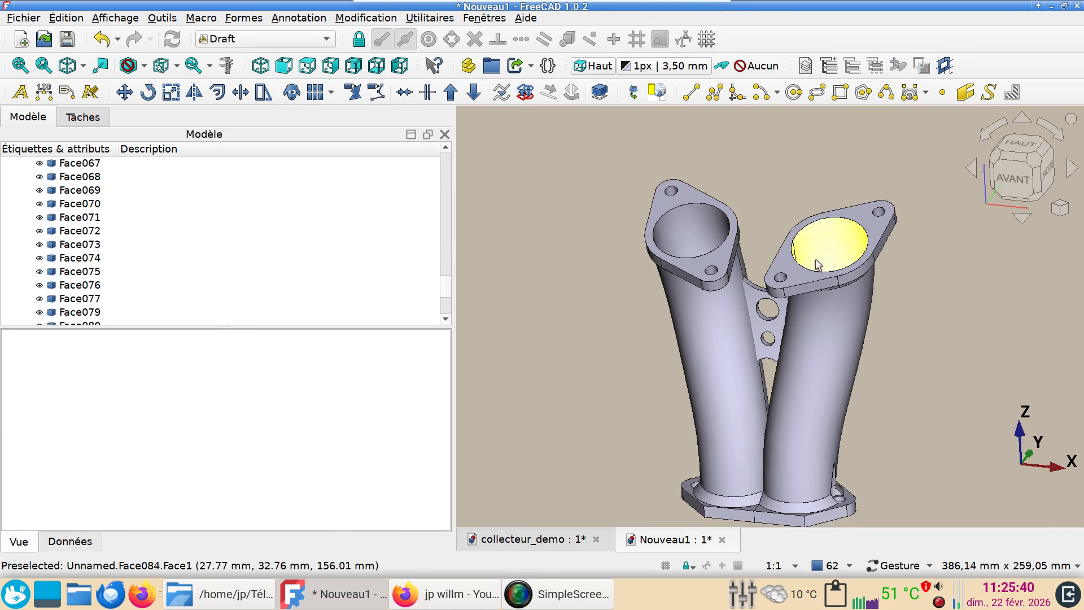
pyautogui.moveTo(910, 283); pyautogui.dragTo(734, 327)
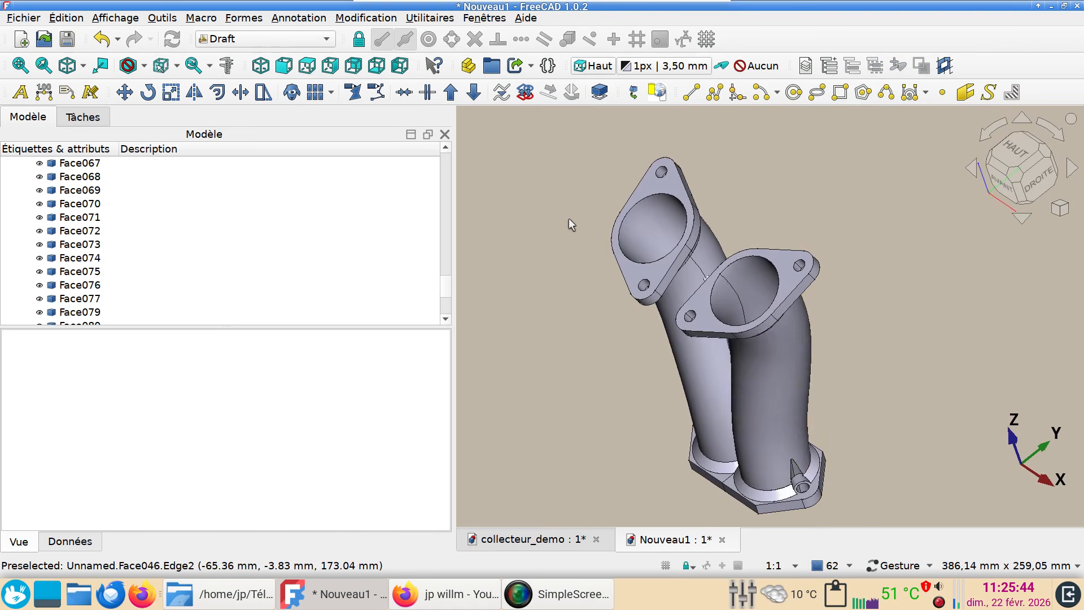
# Step: Combine all the remaining manifold faces into one compound with the Part workbench
pyautogui.scroll(-4, 590, 209)
pyautogui.hotkey('shift', 'b')
pyautogui.moveTo(555, 167); pyautogui.dragTo(737, 390)
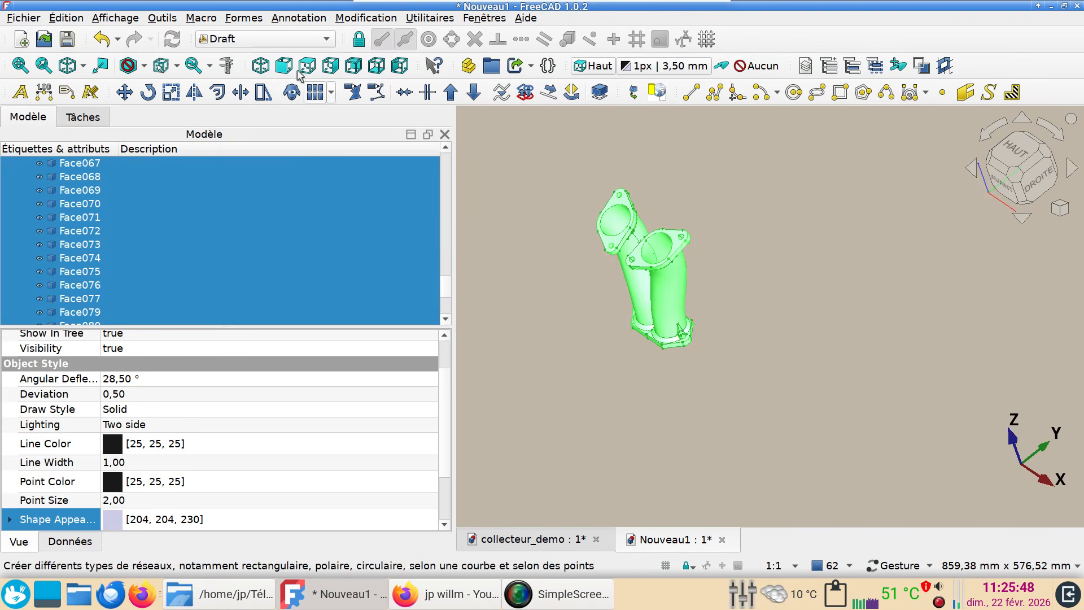
pyautogui.click(263, 40)
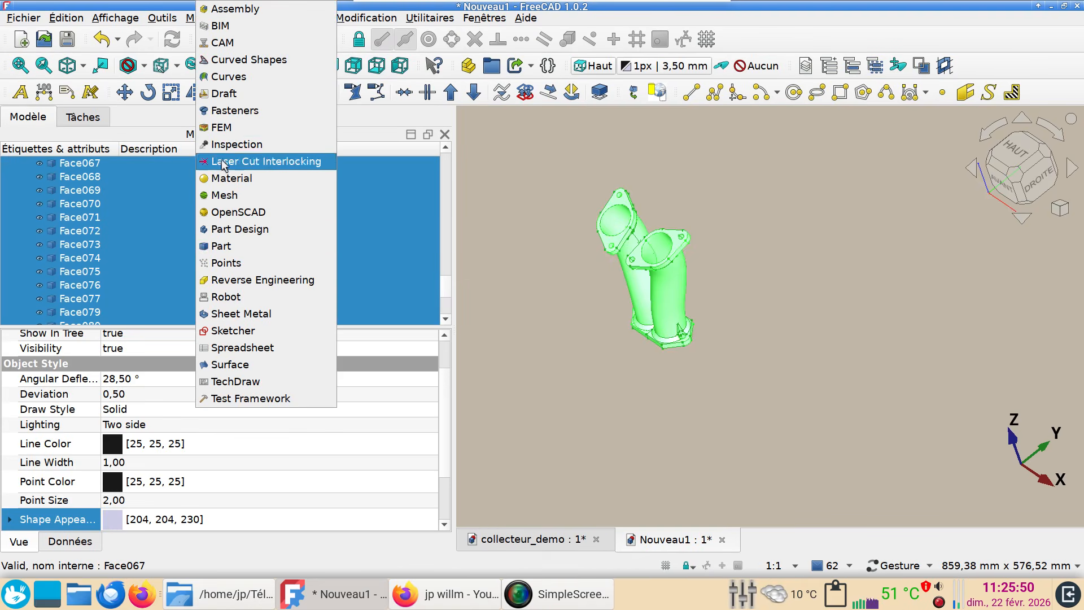
pyautogui.click(234, 247)
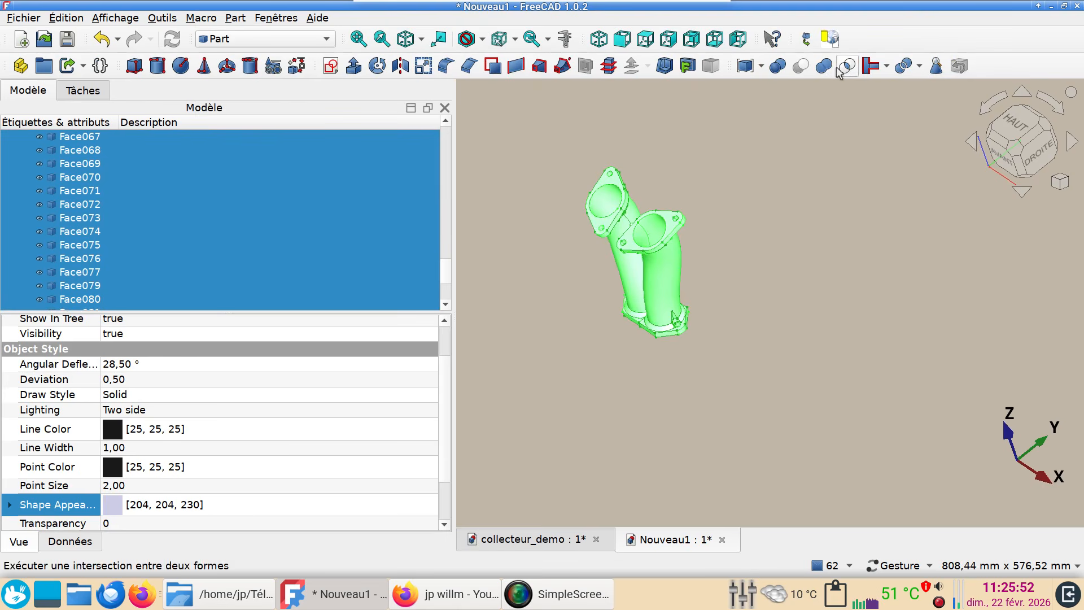
pyautogui.click(745, 66)
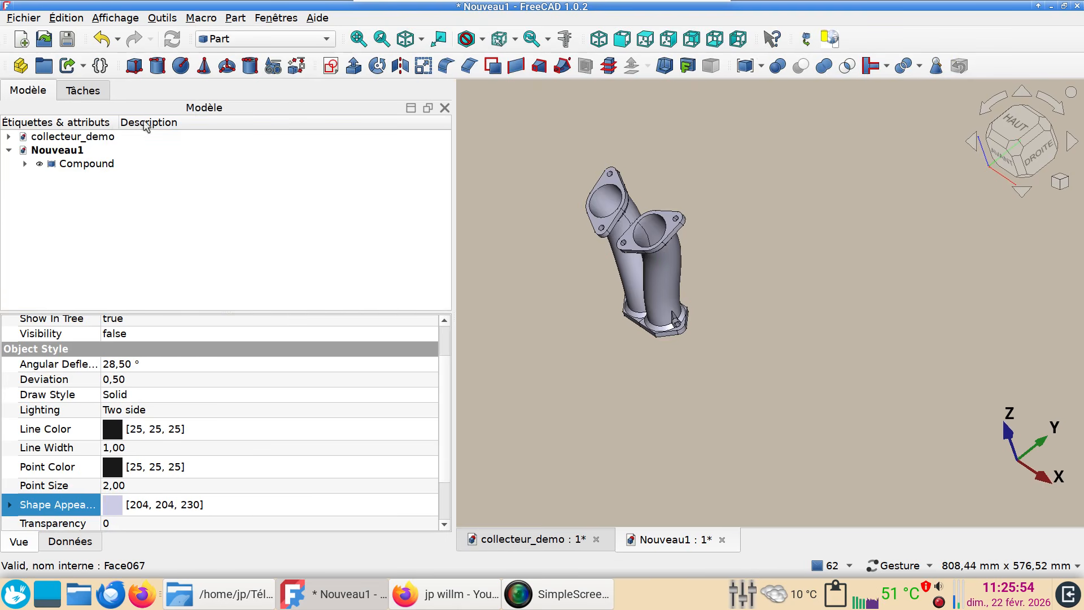
pyautogui.moveTo(778, 253); pyautogui.dragTo(831, 219)
pyautogui.scroll(3, 808, 202)
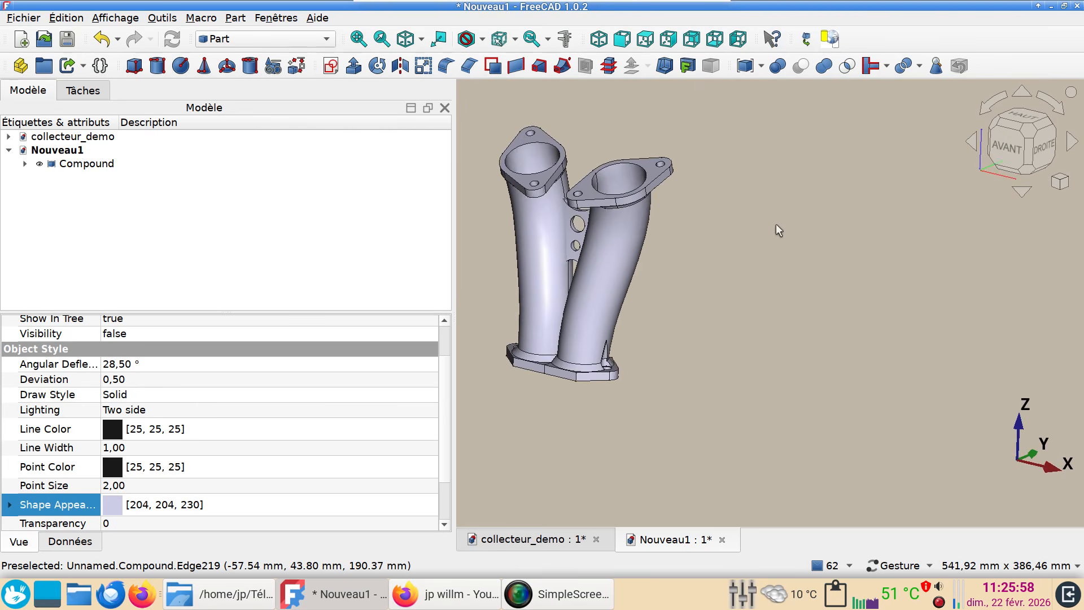
pyautogui.moveTo(861, 249)
pyautogui.mouseDown()
pyautogui.moveTo(907, 234)
pyautogui.moveTo(847, 238)
pyautogui.mouseUp()
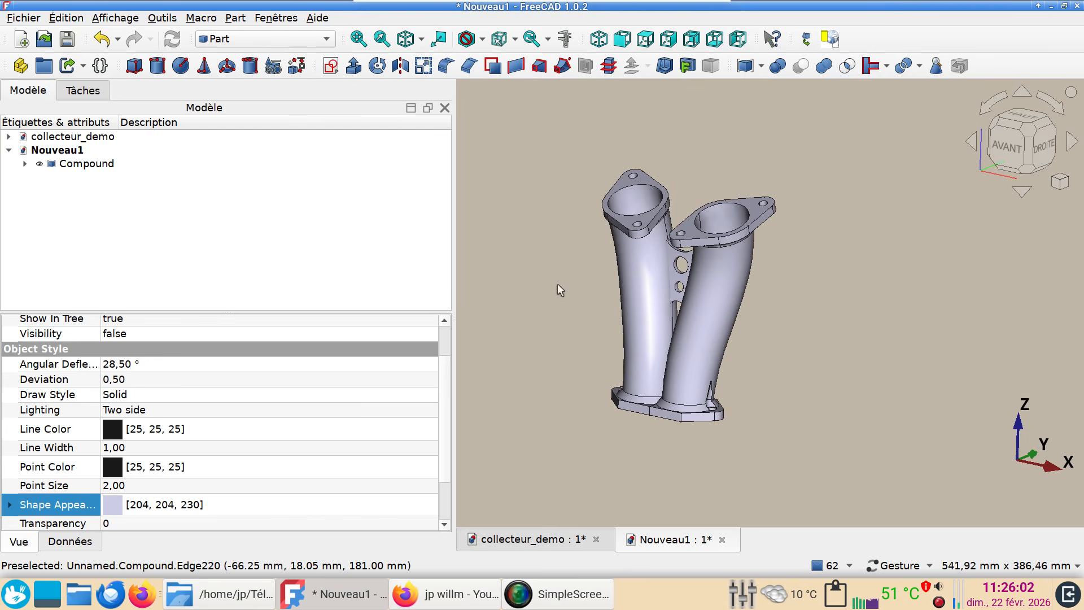
# Step: Switch to the collecteur_demo document and examine the original manifold Compound003 from several angles, finishing with the whole model fitted in view
pyautogui.click(531, 539)
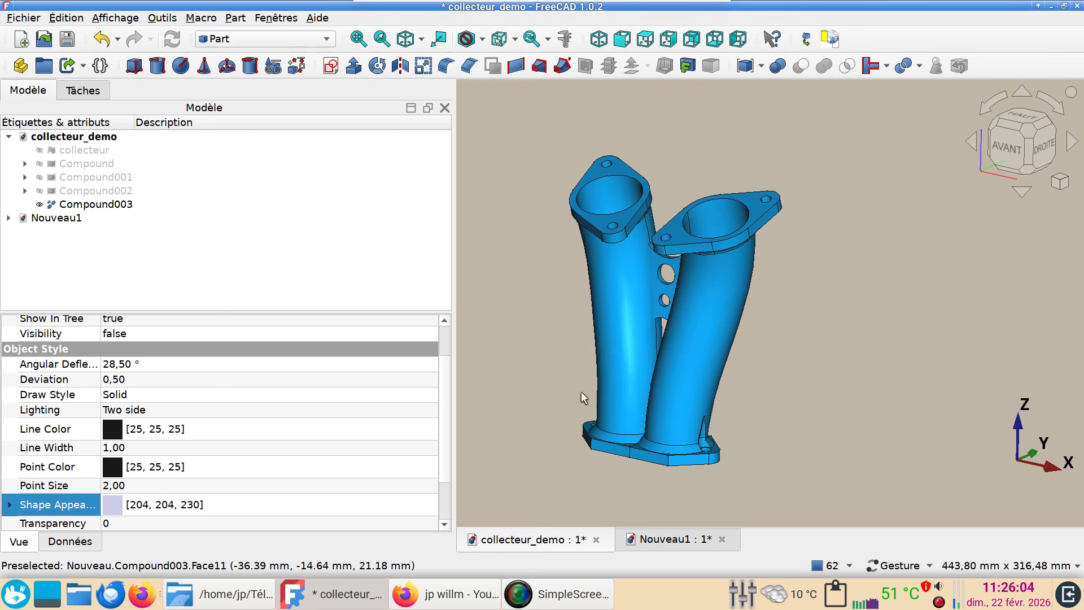
pyautogui.click(566, 350)
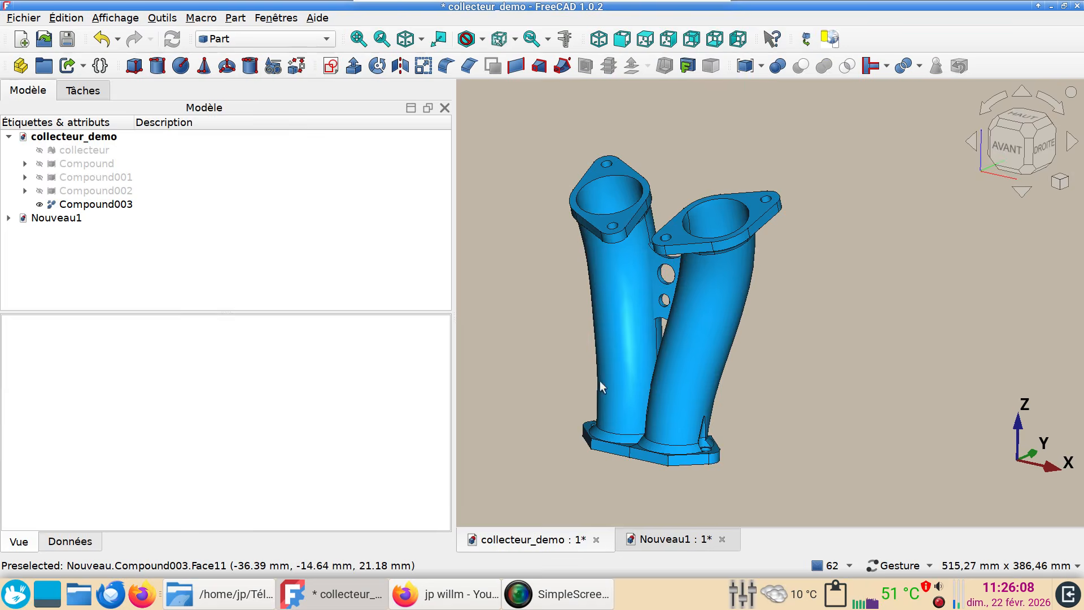
pyautogui.moveTo(723, 393); pyautogui.dragTo(781, 371)
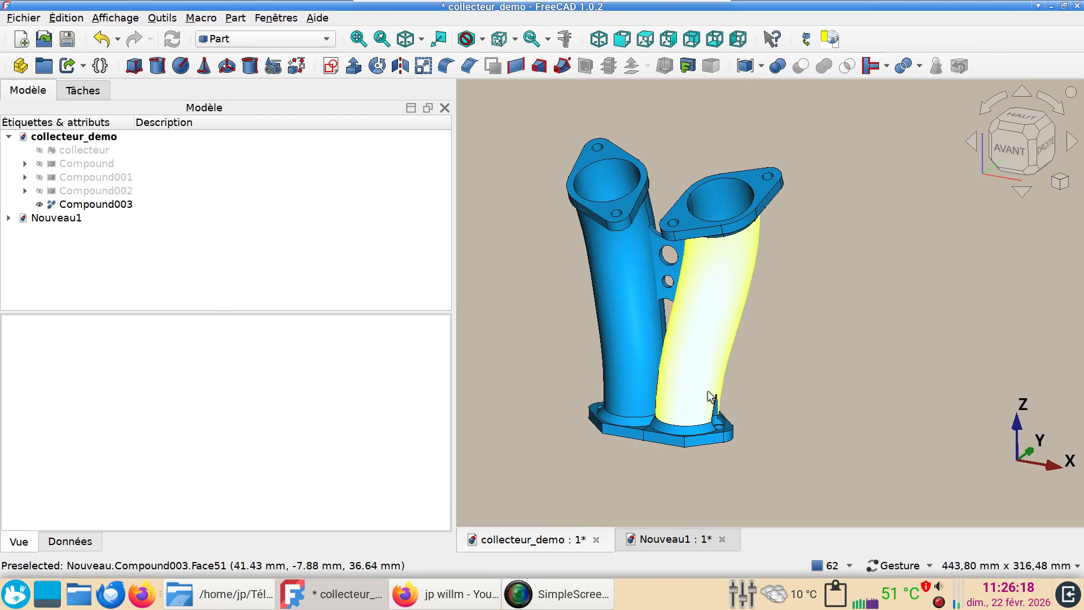
pyautogui.moveTo(749, 382); pyautogui.dragTo(790, 389)
pyautogui.moveTo(699, 339); pyautogui.dragTo(750, 341, button='right')
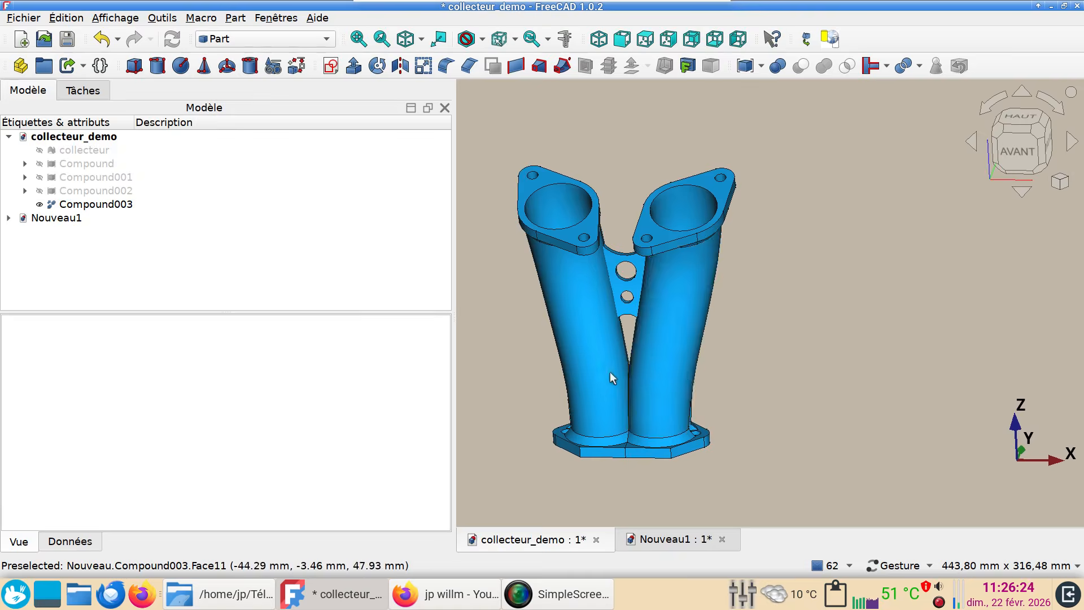
pyautogui.moveTo(686, 494); pyautogui.dragTo(779, 339)
pyautogui.moveTo(664, 326); pyautogui.dragTo(581, 331)
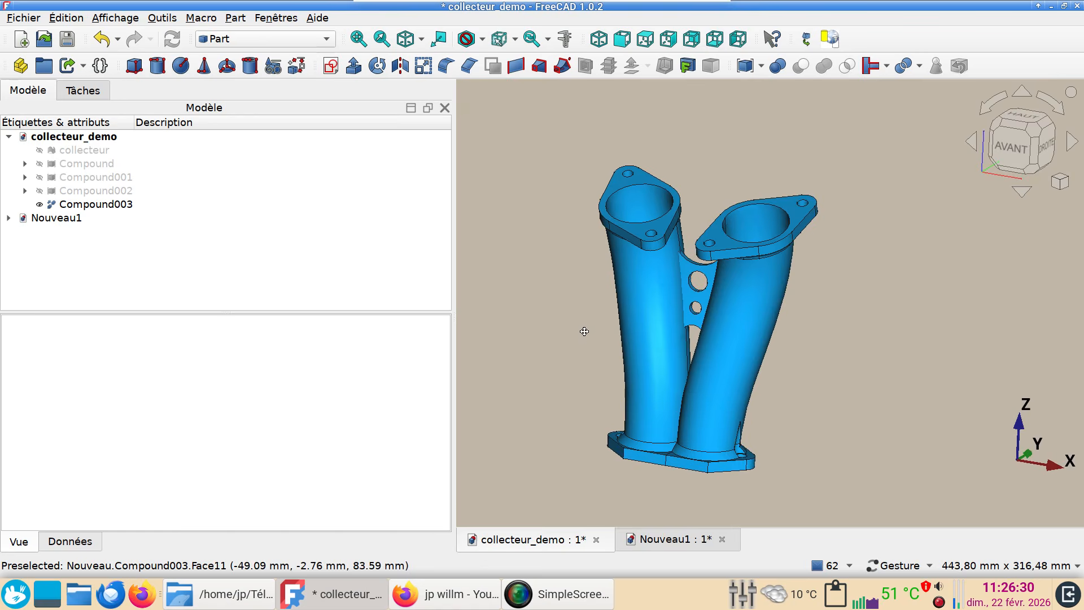
pyautogui.moveTo(833, 327)
pyautogui.mouseDown()
pyautogui.moveTo(835, 307)
pyautogui.moveTo(838, 316)
pyautogui.mouseUp()
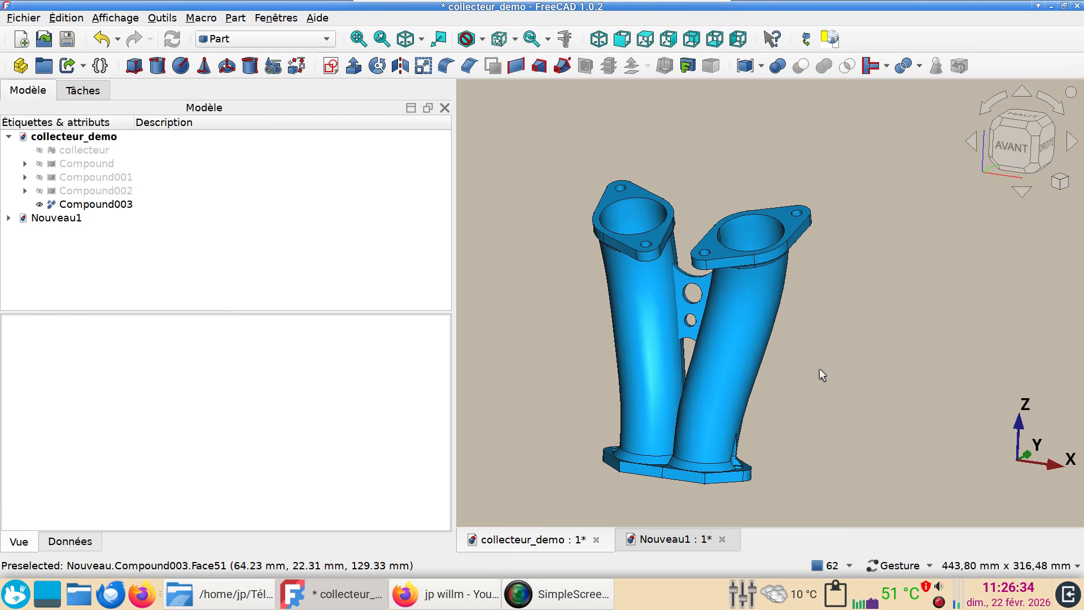
pyautogui.scroll(1, 814, 367)
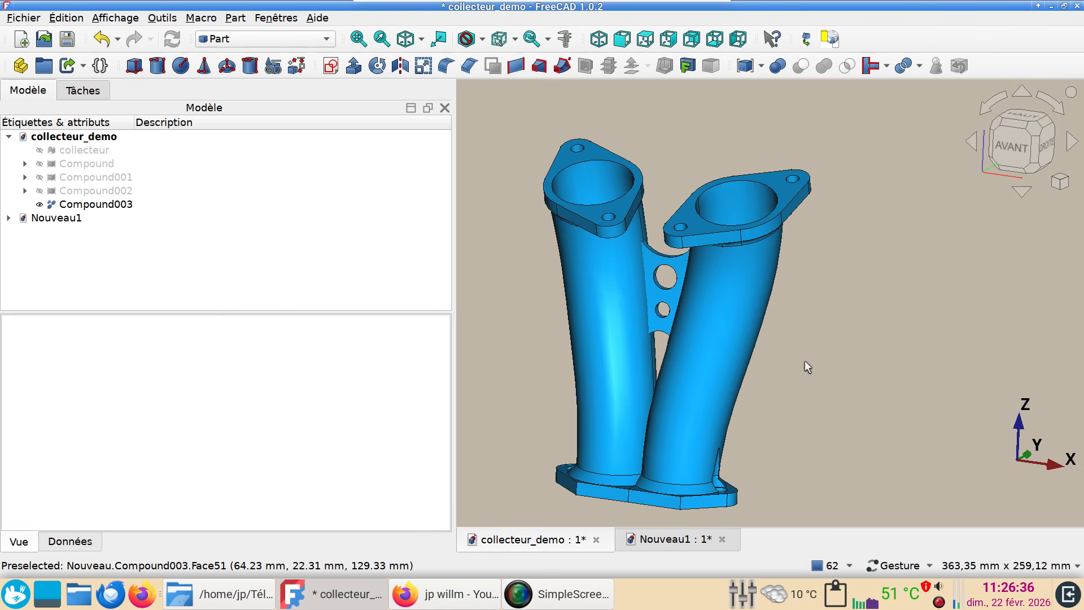
pyautogui.moveTo(804, 448)
pyautogui.mouseDown()
pyautogui.moveTo(797, 455)
pyautogui.moveTo(806, 461)
pyautogui.mouseUp()
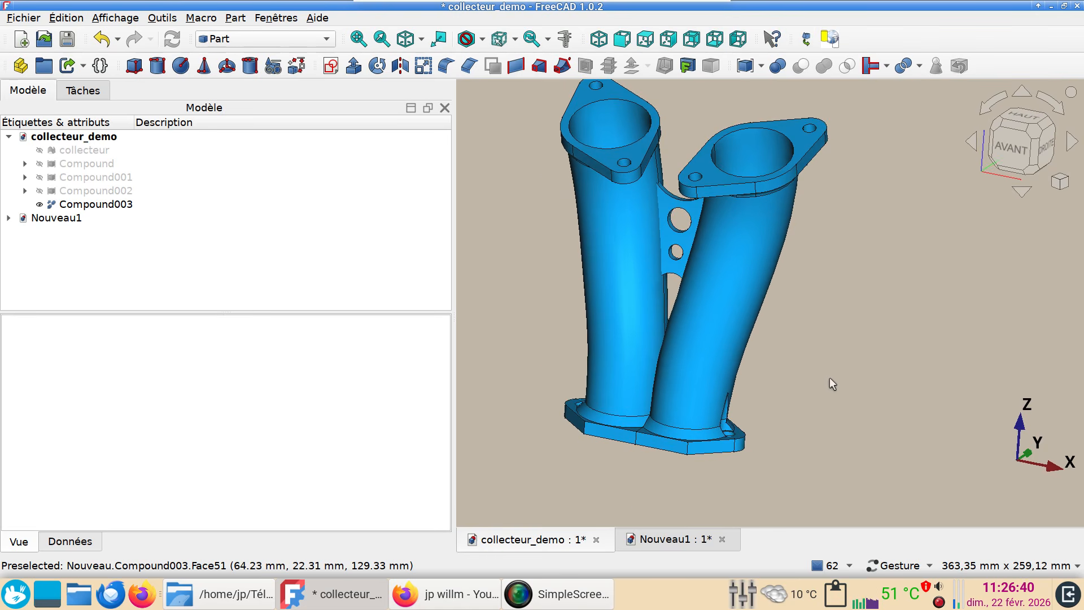
pyautogui.moveTo(829, 382); pyautogui.dragTo(833, 401, button='right')
pyautogui.moveTo(814, 394); pyautogui.dragTo(762, 358)
pyautogui.moveTo(662, 347); pyautogui.dragTo(633, 466, button='right')
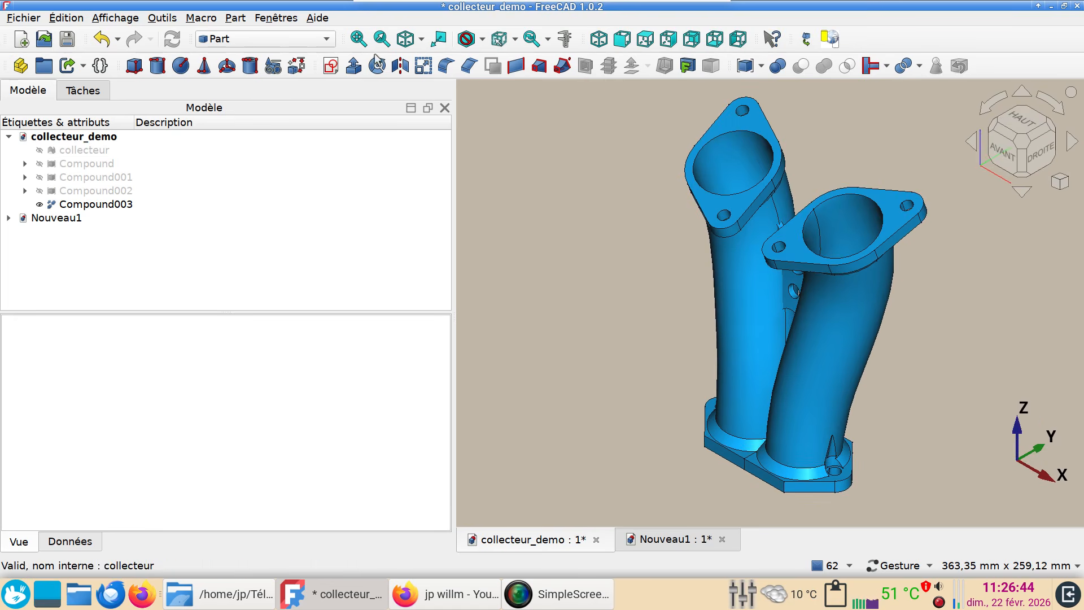
pyautogui.click(360, 38)
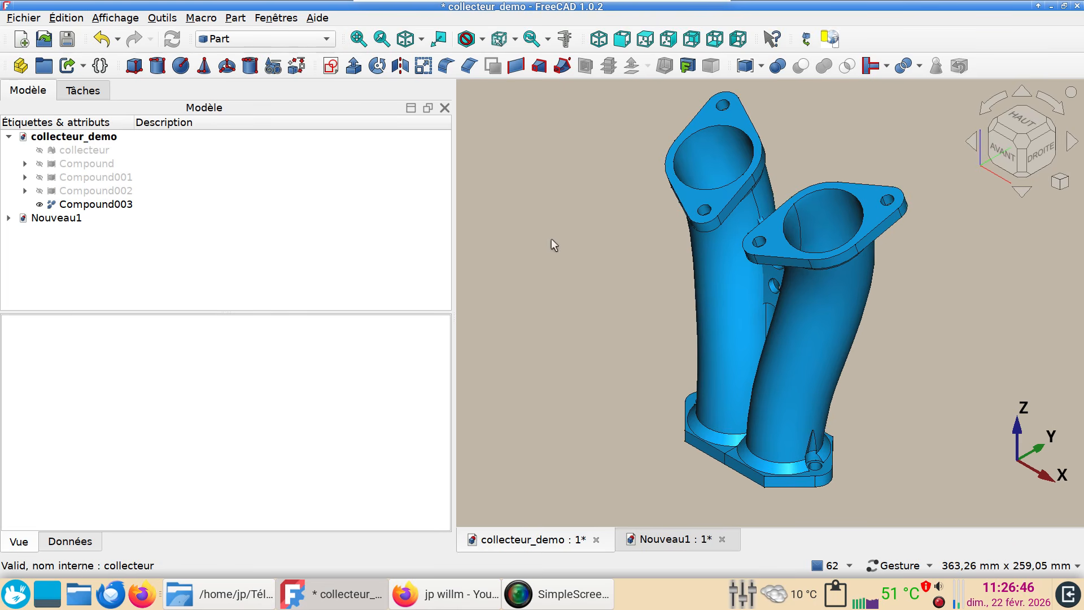